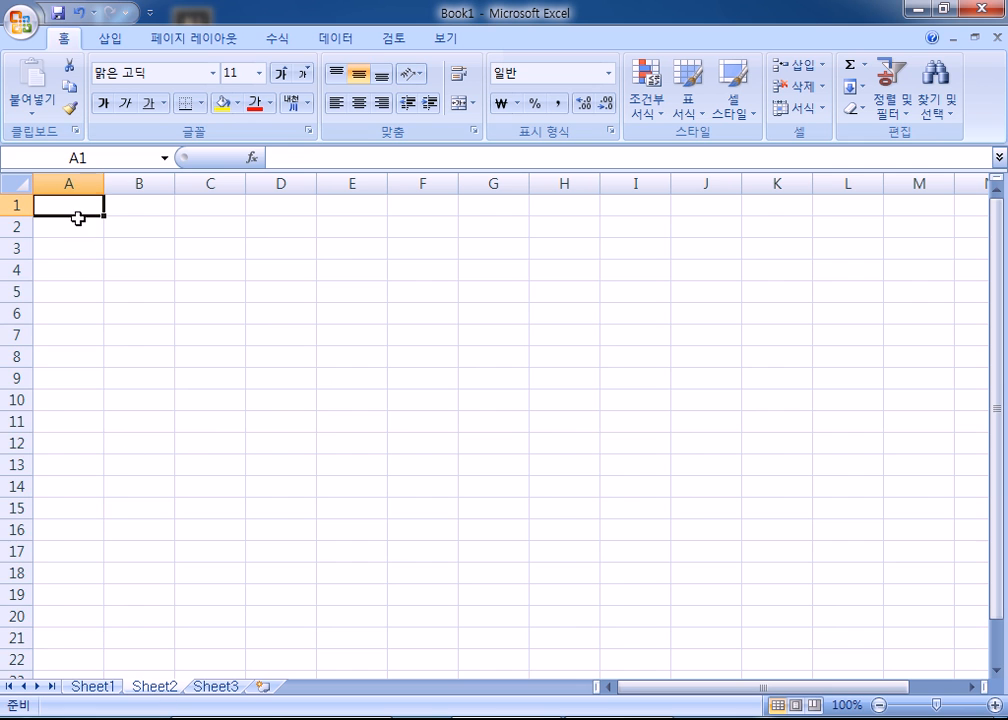
- Set the width of column A to 1
left_click(126, 390)
type("1")
left_click(100, 414)
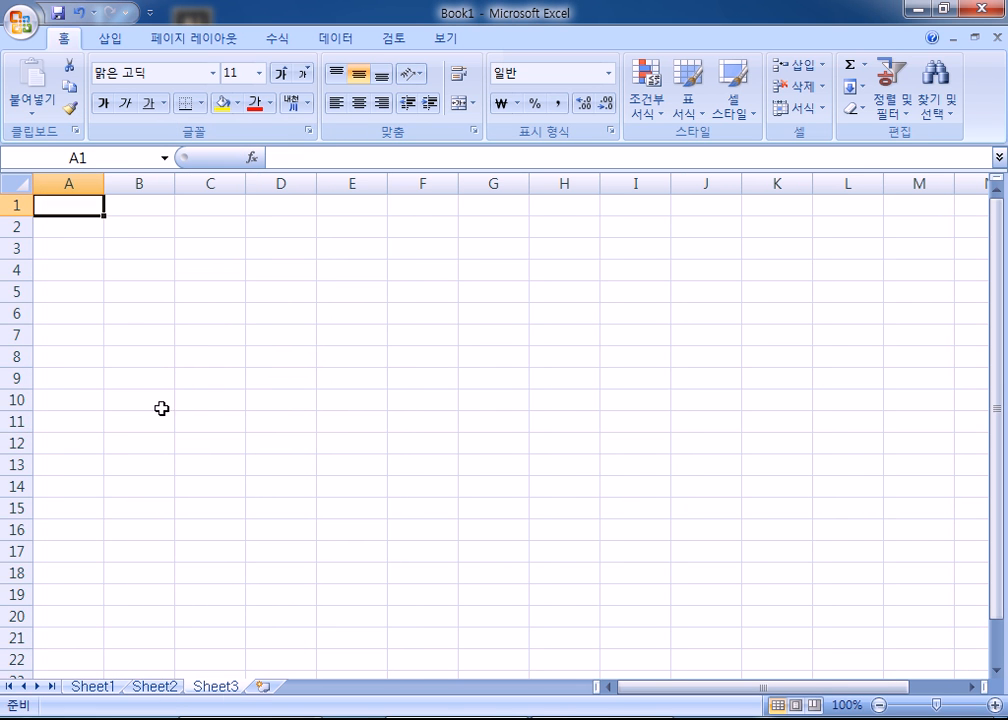
right_click(70, 182)
left_click(138, 383)
type("1")
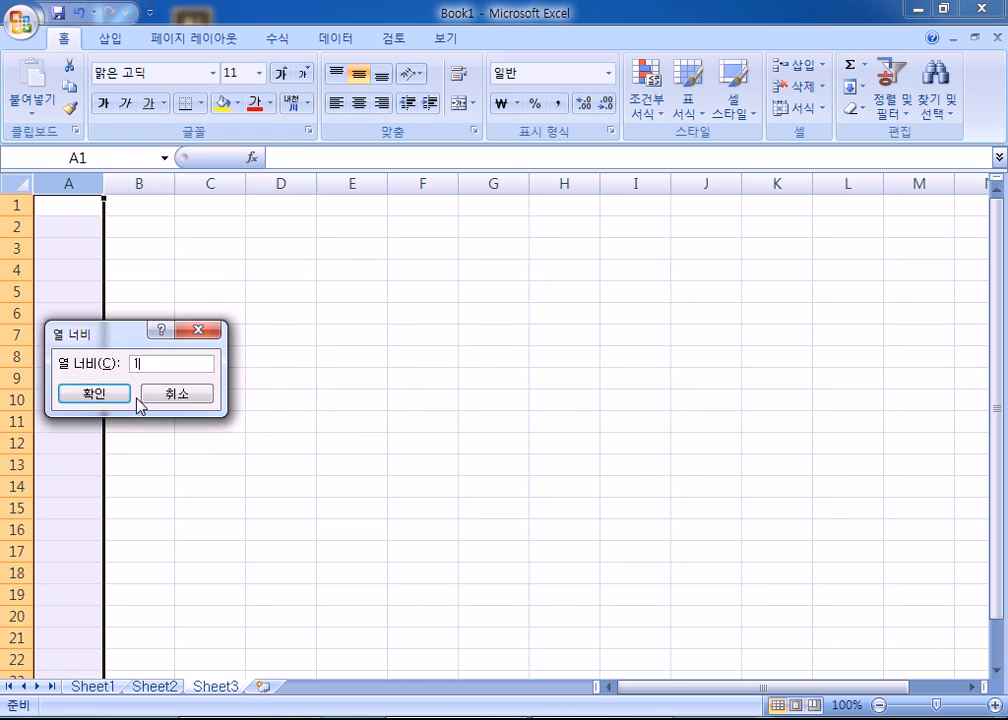
left_click(128, 397)
- Rename Sheet3, Sheet2 and Sheet1 to 제3작업, 제2작업 and 제1작업
double_click(224, 687)
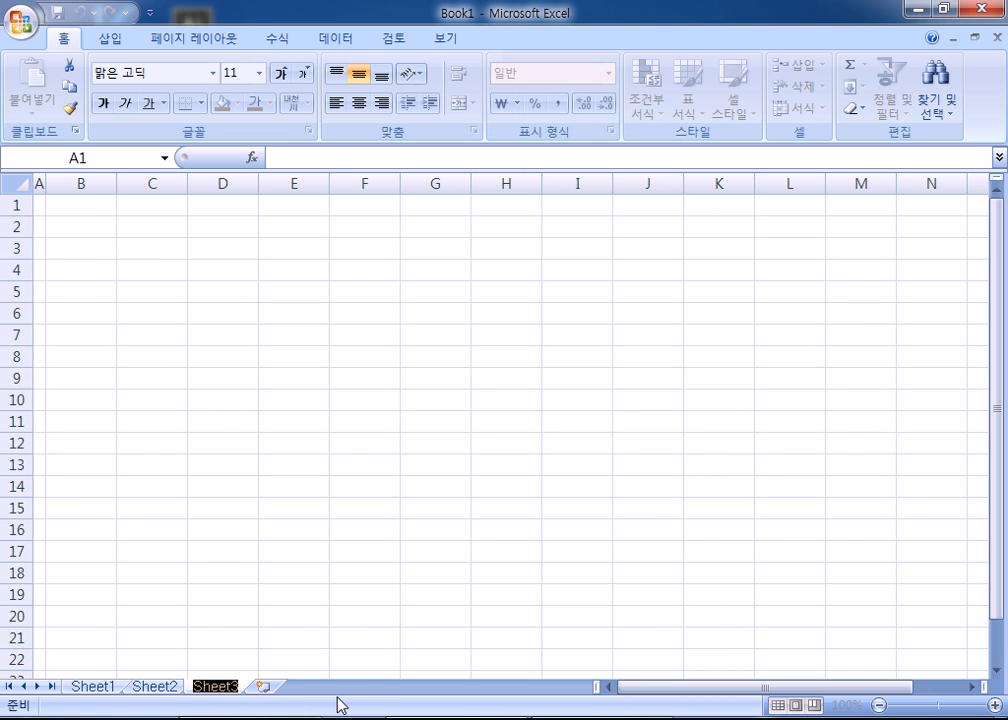
type("제3작업")
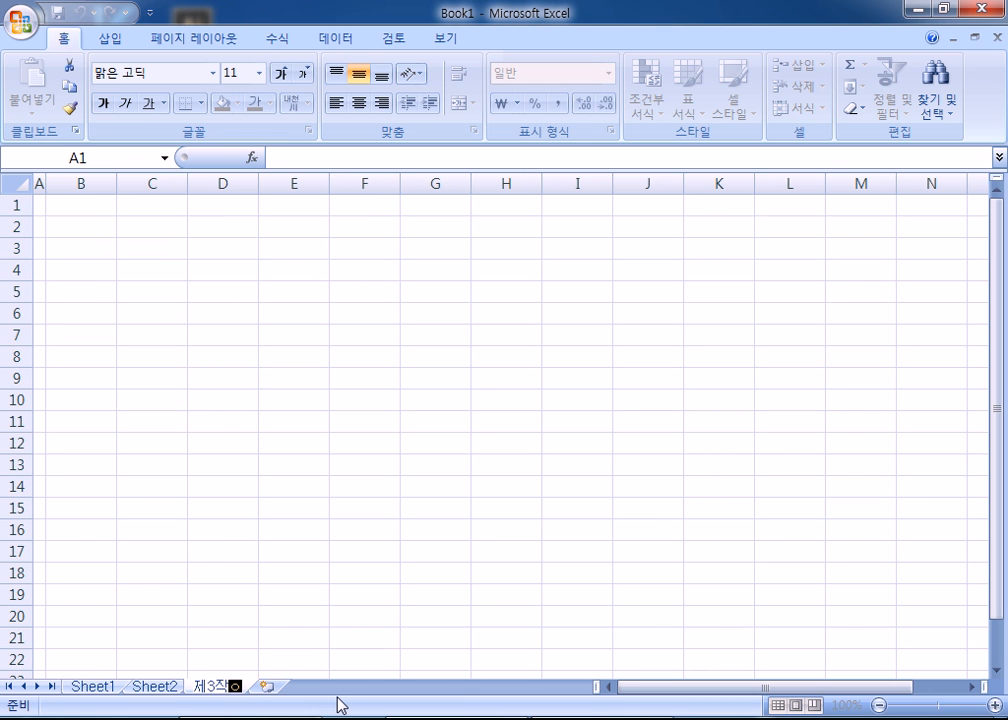
key("Return")
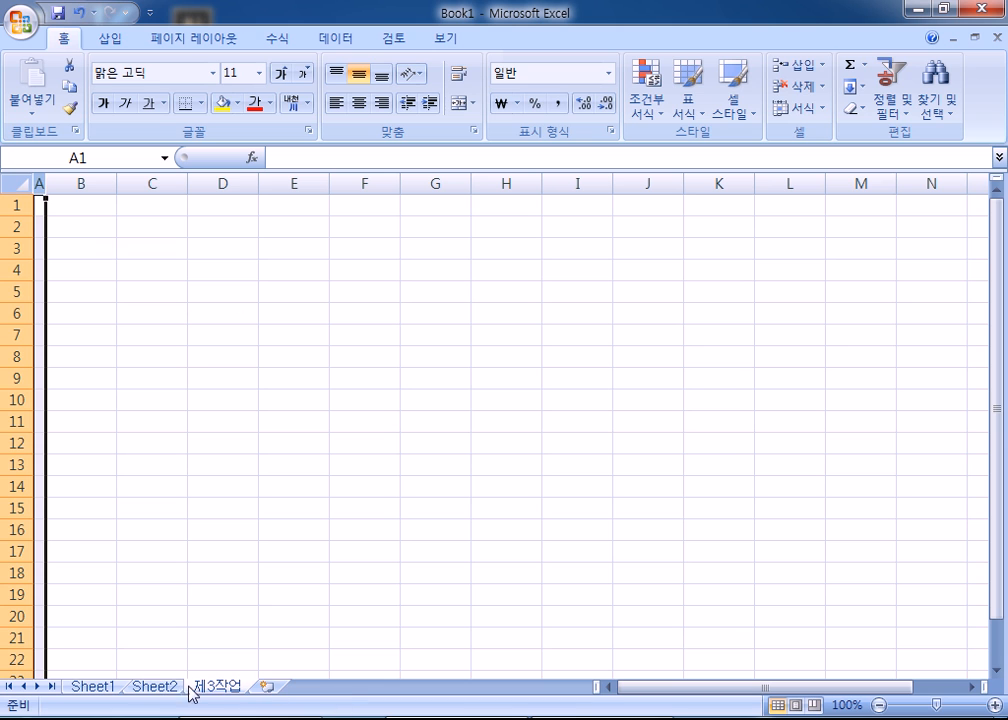
double_click(153, 690)
type("제2작")
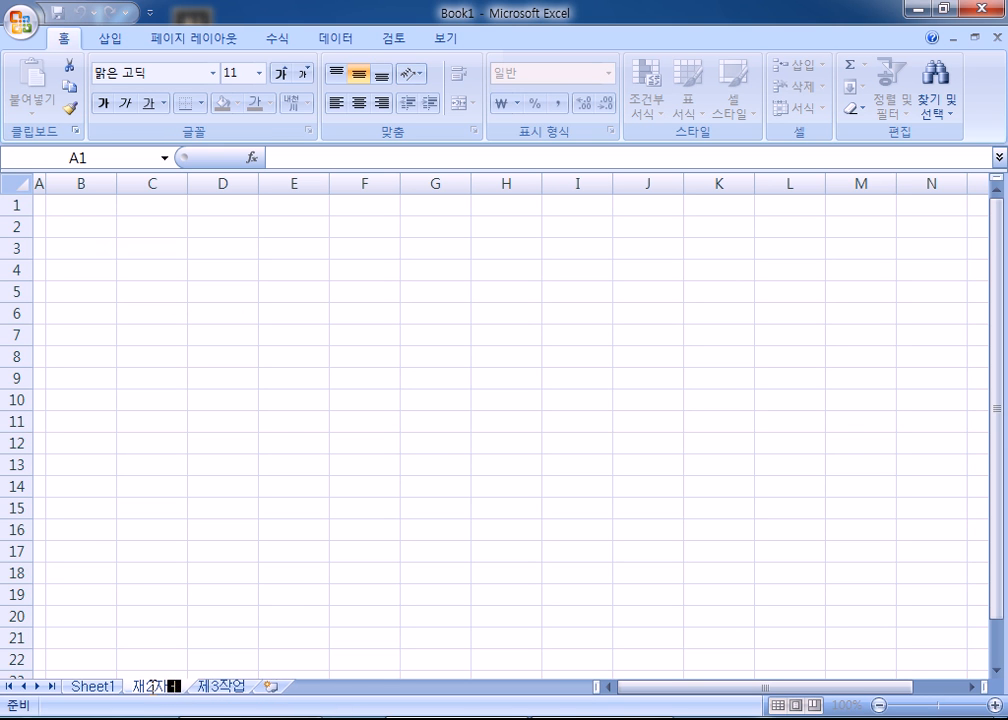
type("업")
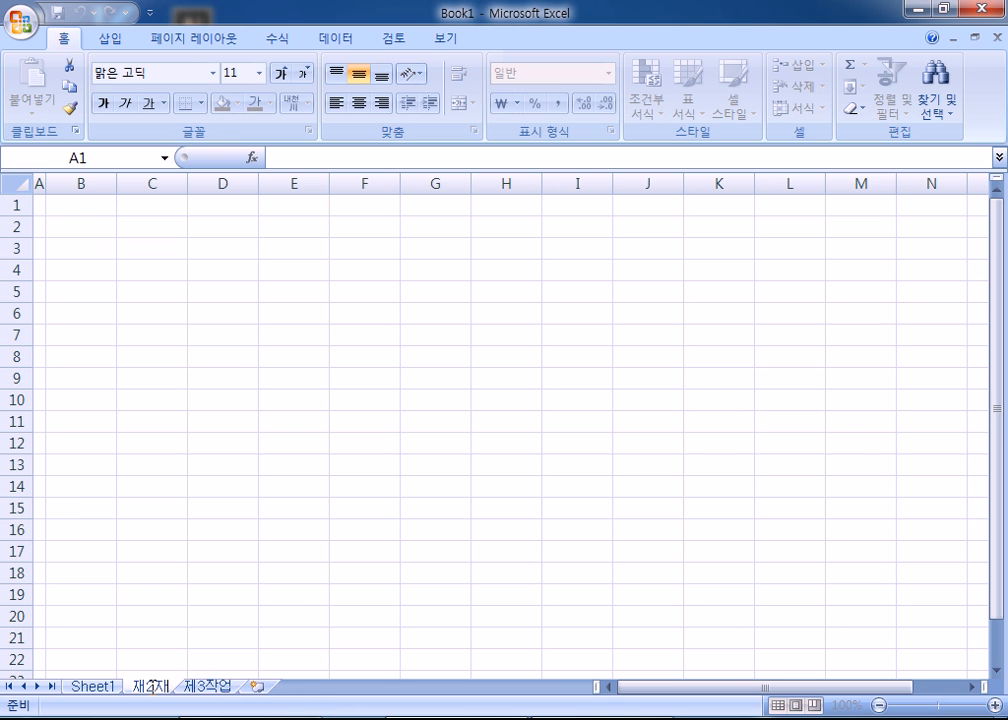
key("Return")
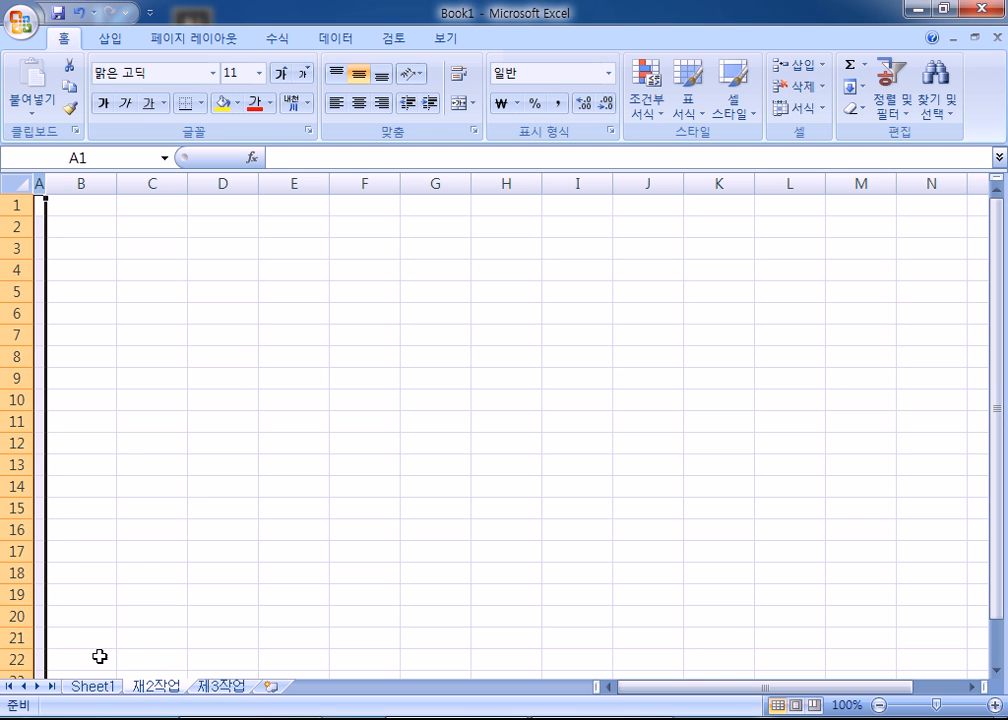
left_click(93, 687)
double_click(88, 687)
type("제1작업")
key("Return")
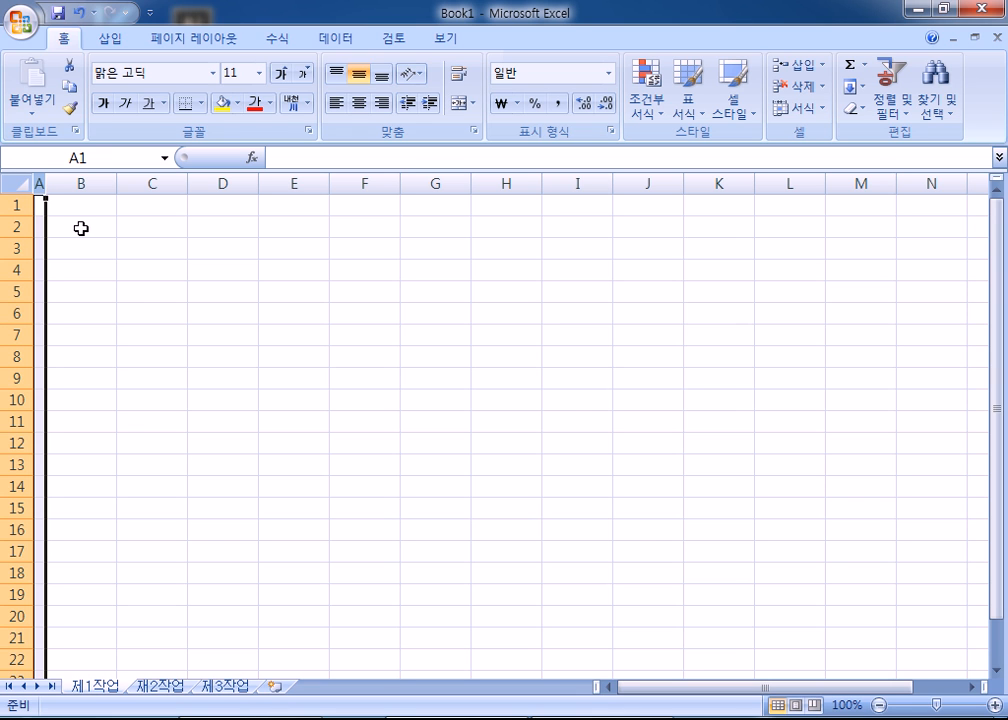
- Give every cell the 굴림 font and center alignment, then go to the 제2작업 sheet
left_click(162, 306)
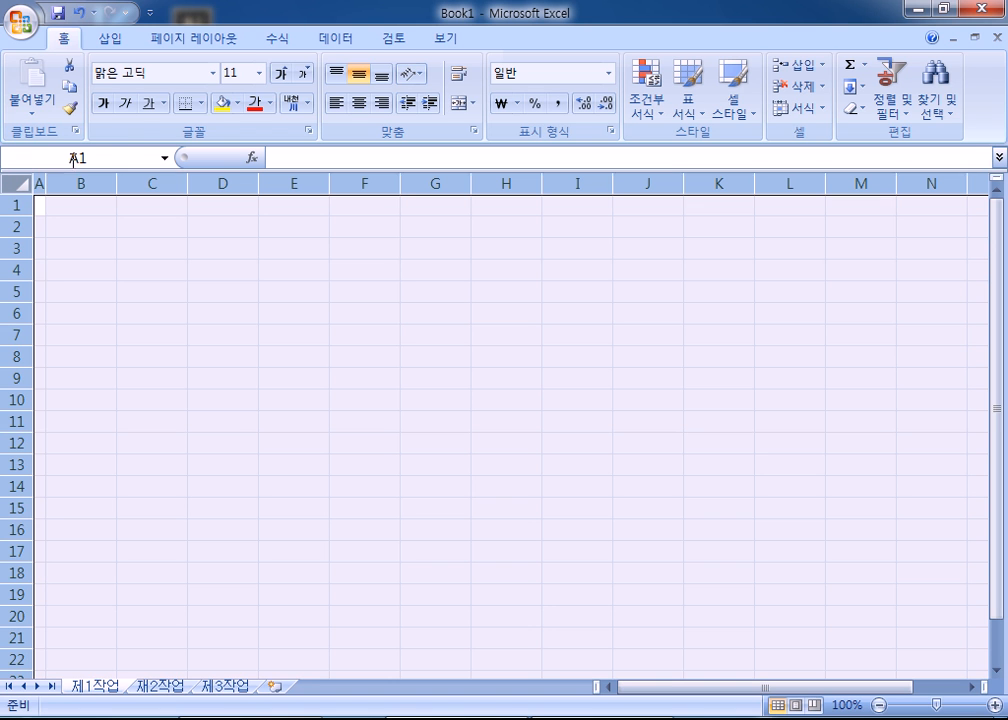
left_click(18, 183)
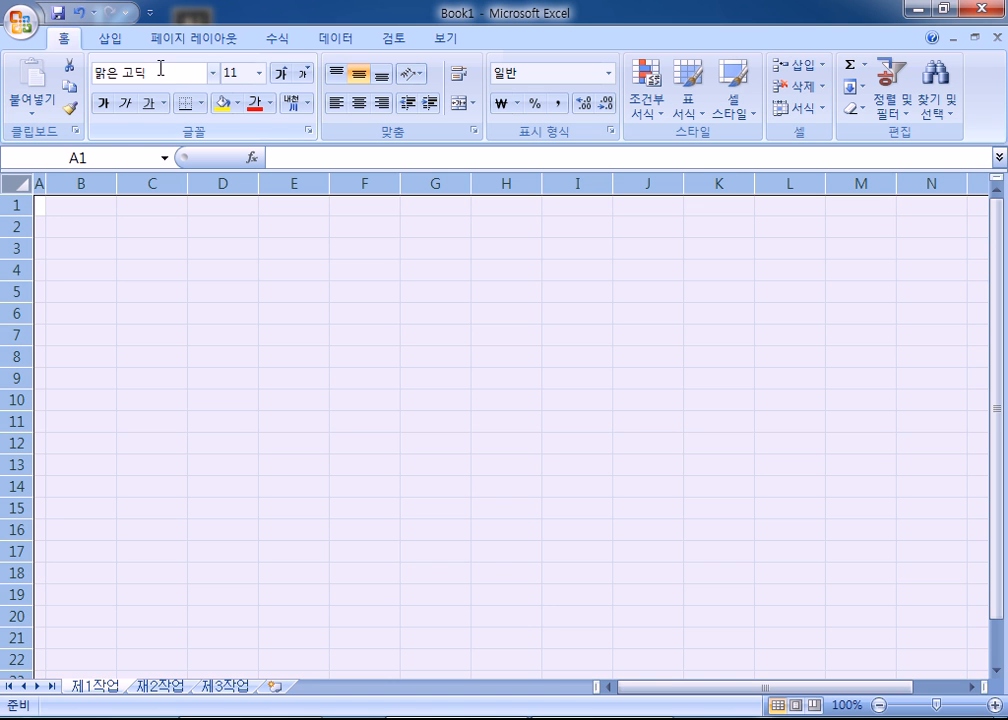
left_click(160, 69)
type("ㄱ")
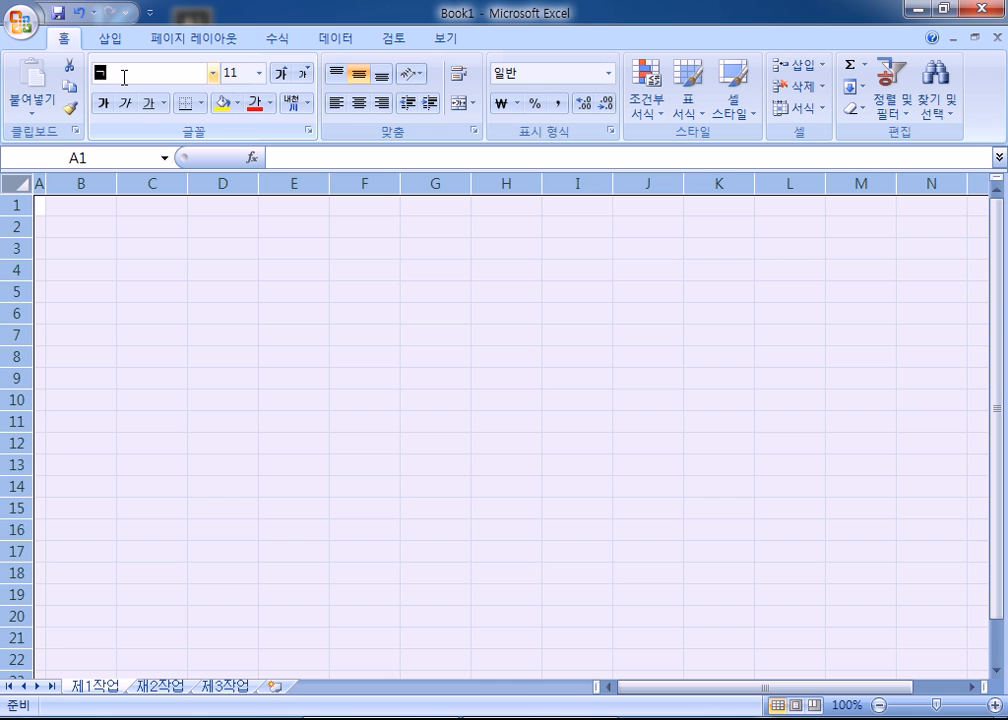
type("굴림")
key("Return")
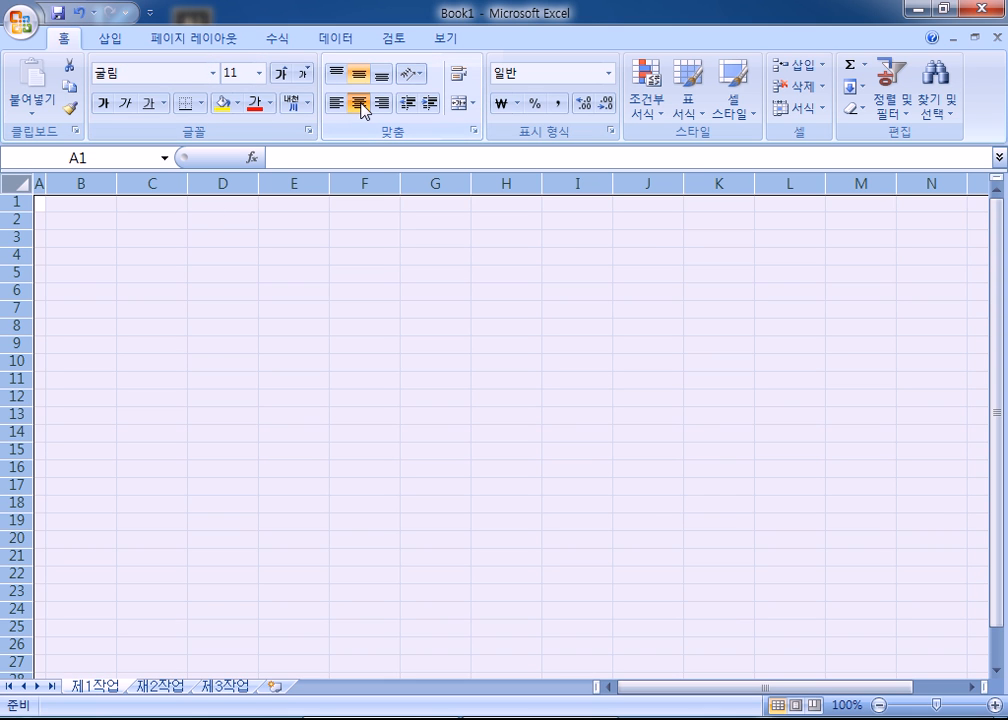
left_click(359, 104)
left_click(84, 238)
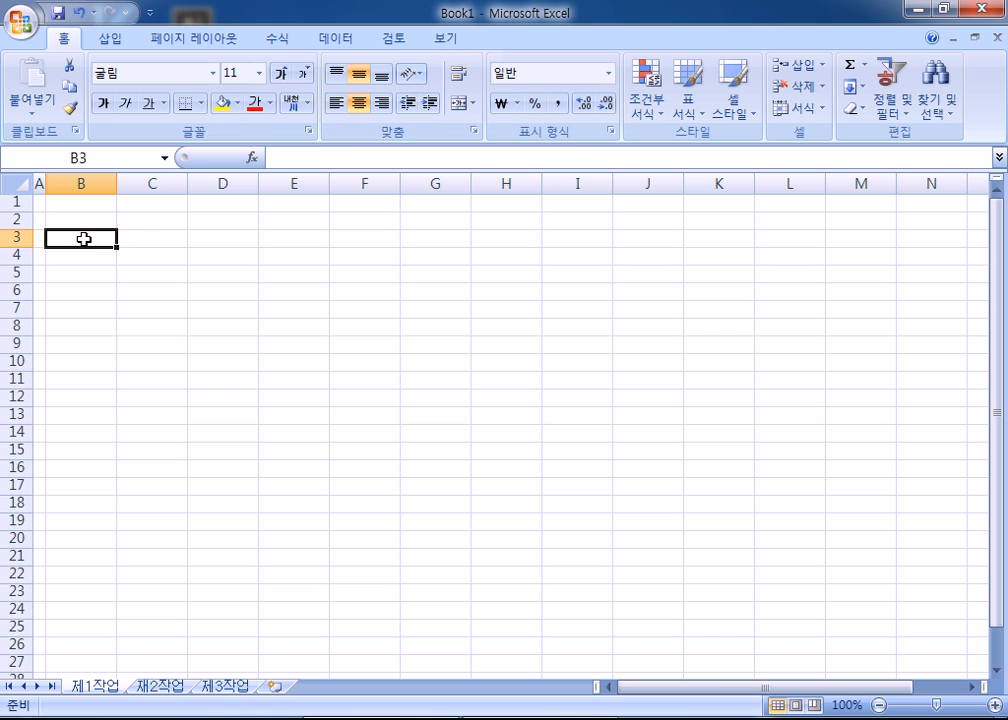
left_click(75, 260)
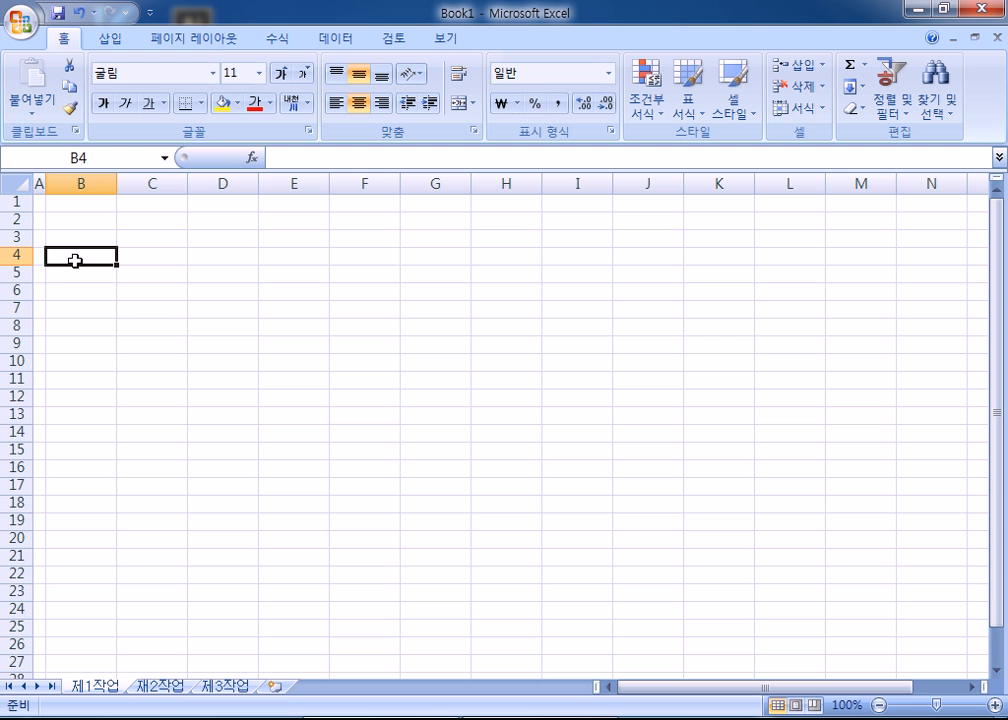
key("ctrl+Page_Down")
- Open the exam workbook from C:\길벗ITQ마스터(2007)\ITQ엑셀\시험장 따라하기
left_click(30, 27)
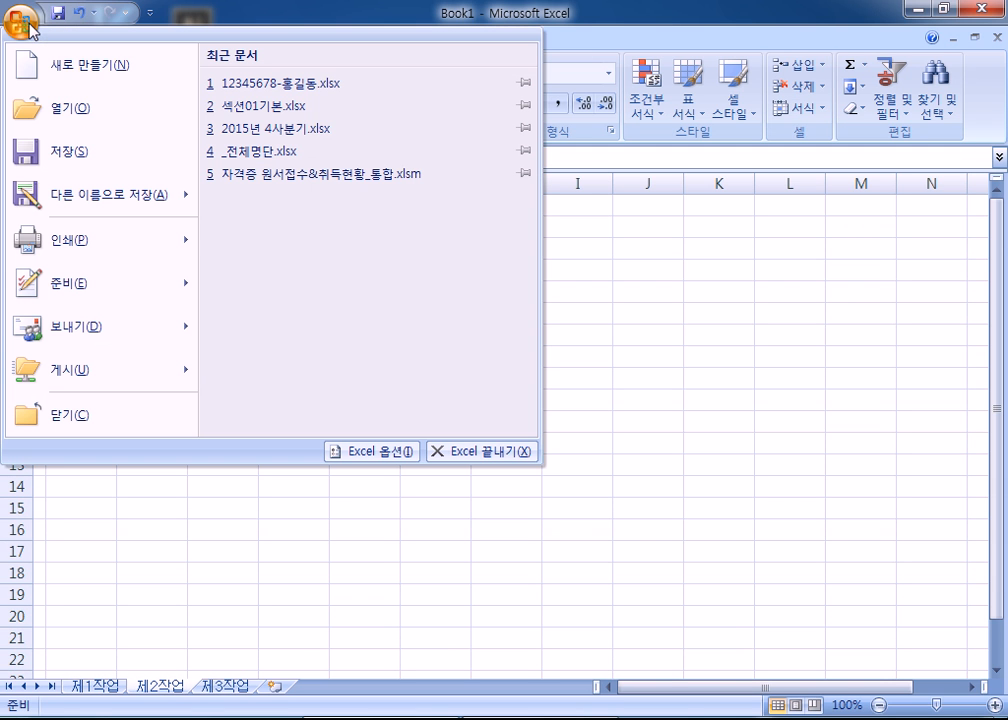
left_click(53, 105)
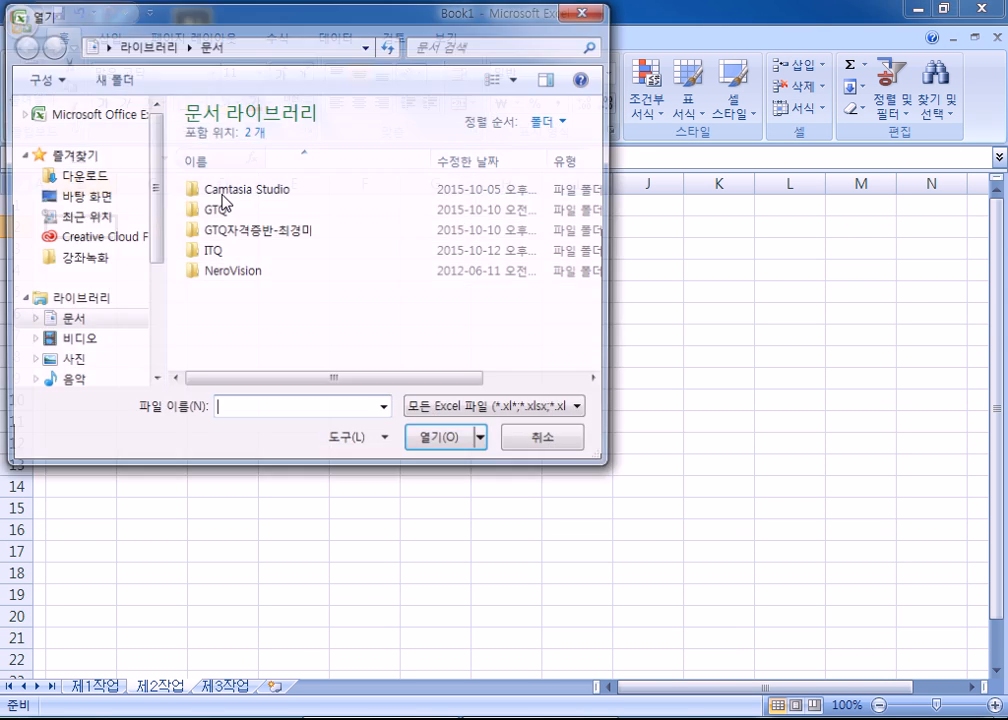
left_click(182, 272)
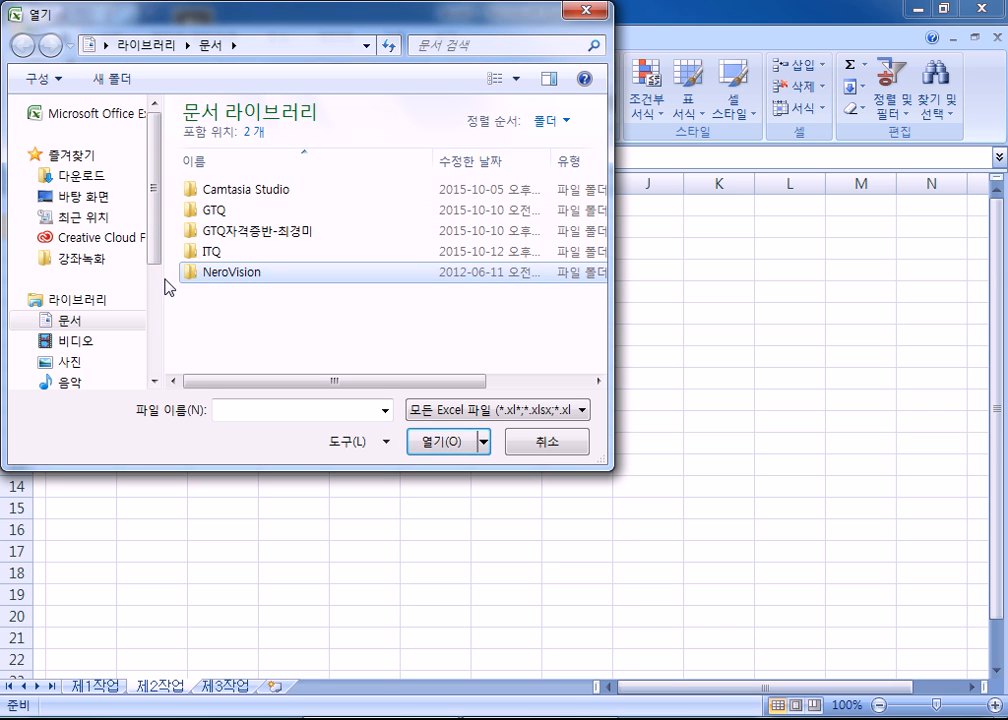
left_click_drag(163, 280, 202, 349)
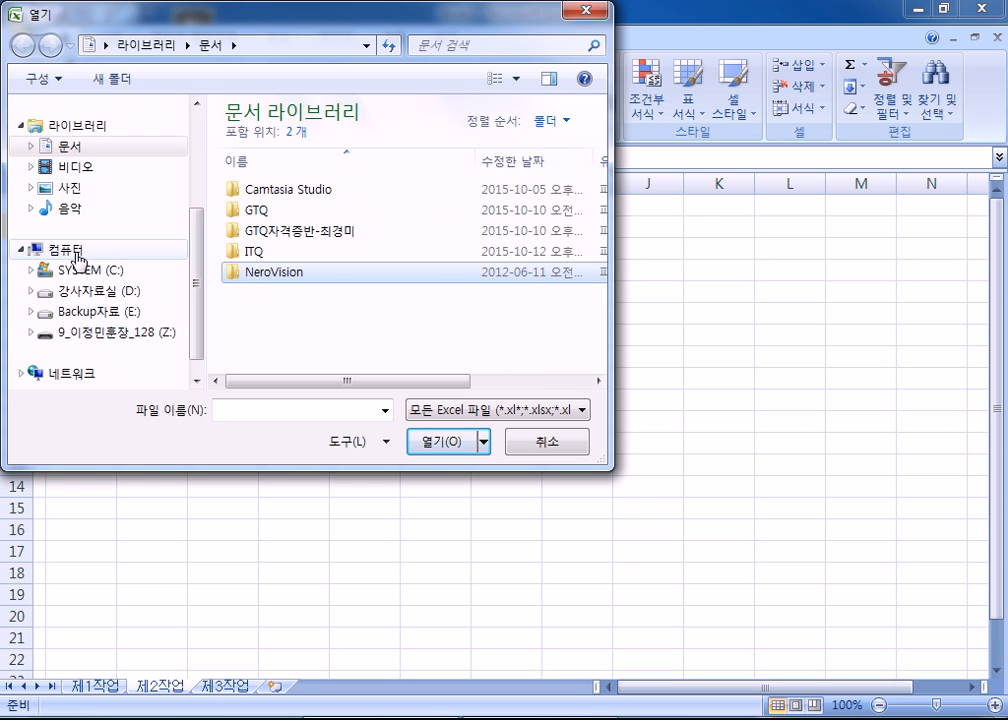
left_click(76, 252)
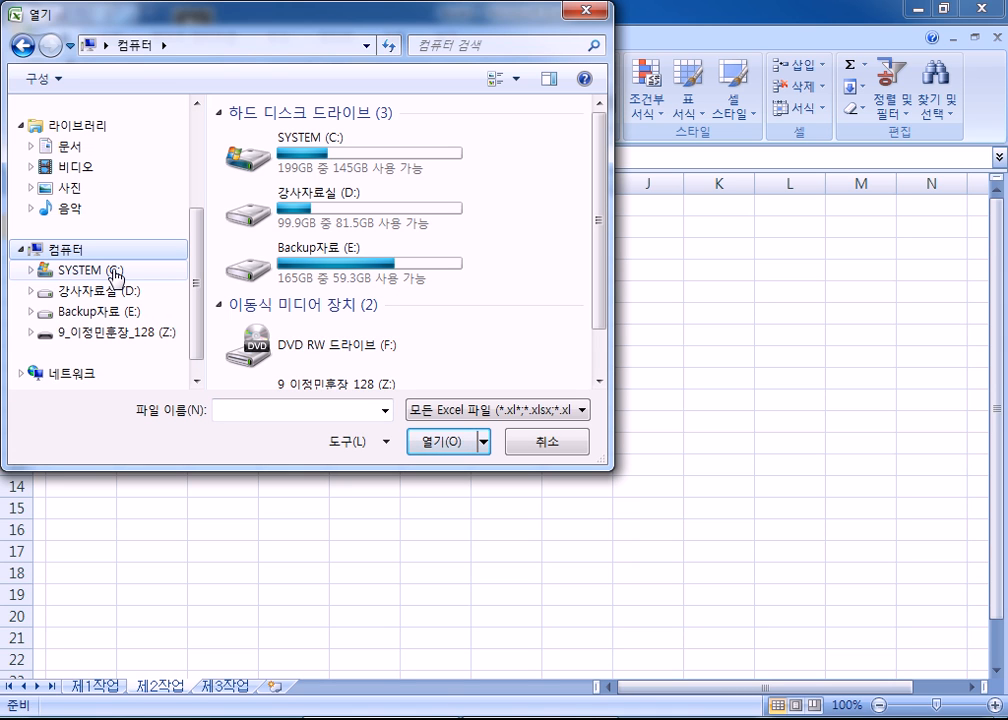
left_click(114, 271)
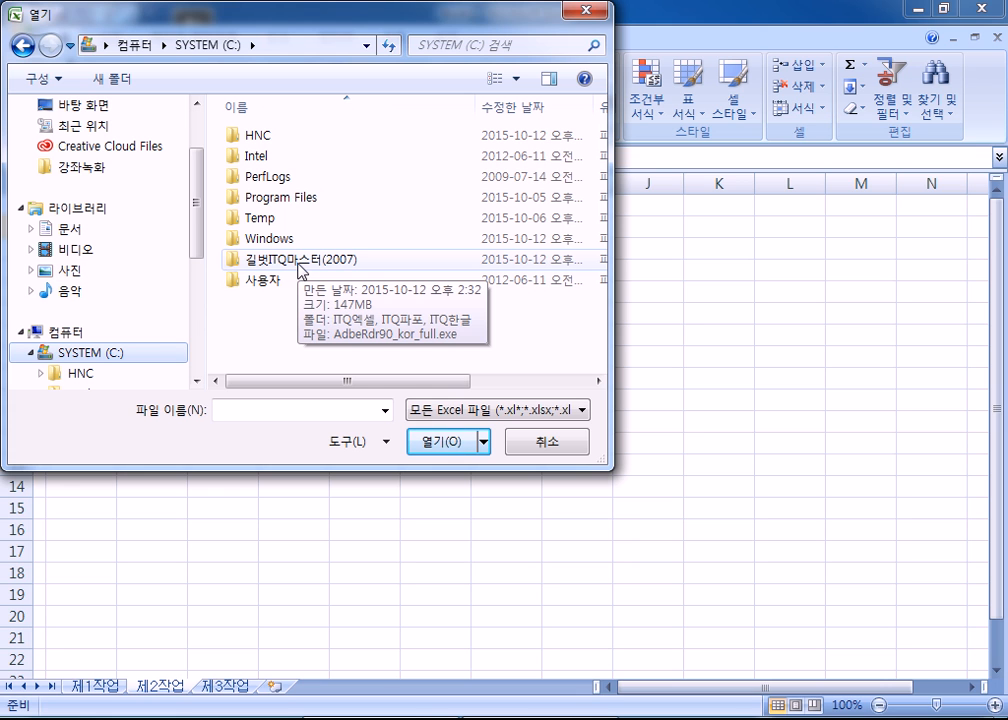
double_click(298, 263)
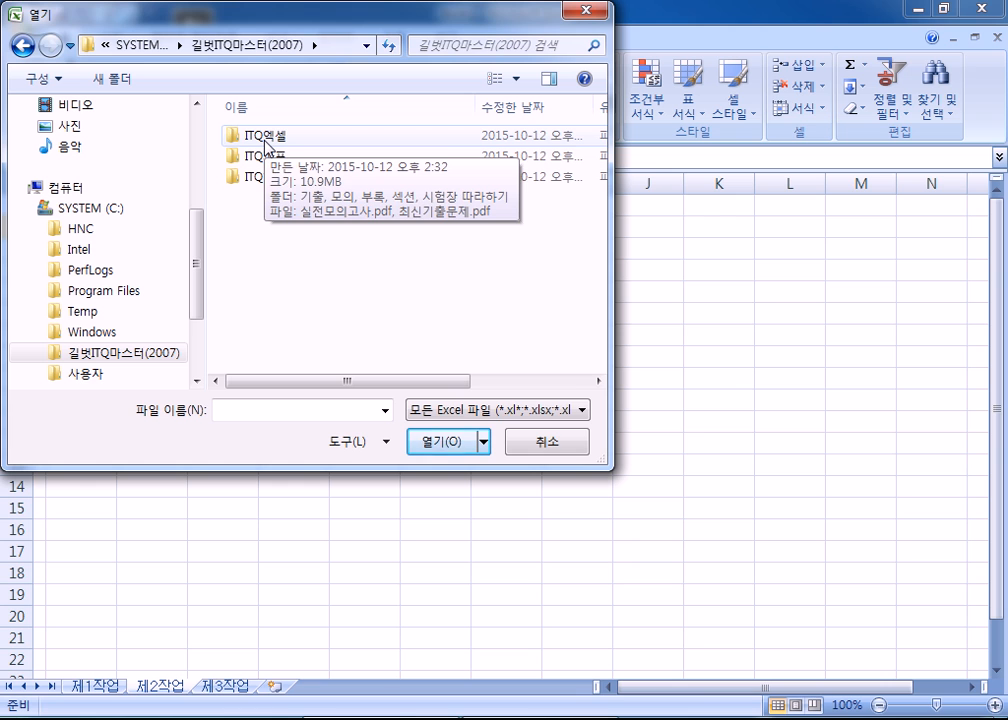
double_click(266, 138)
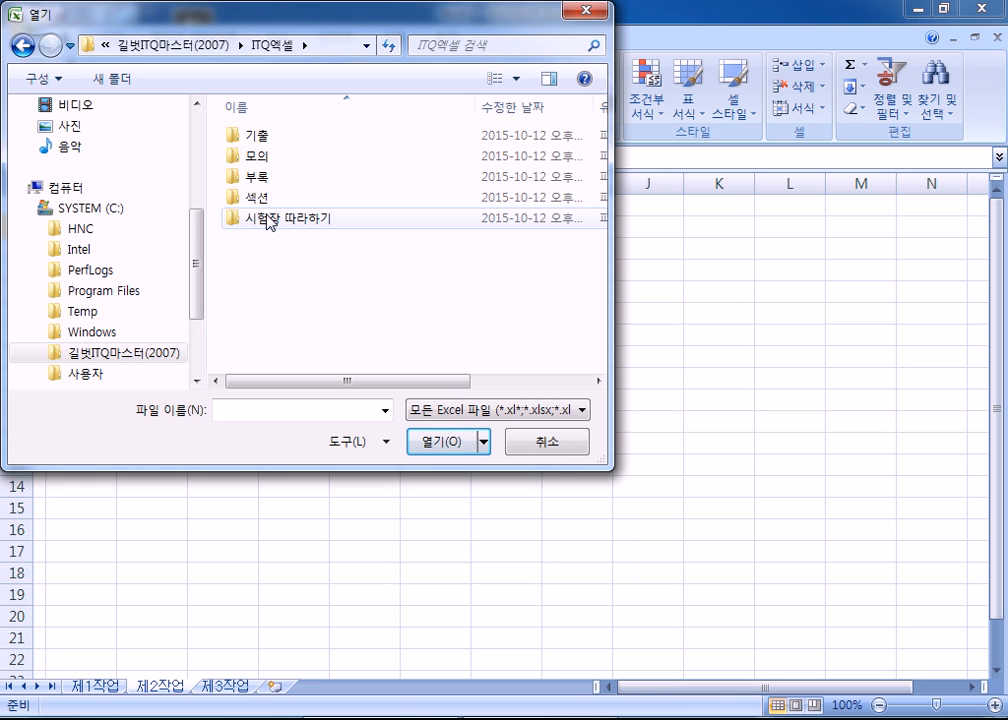
double_click(268, 220)
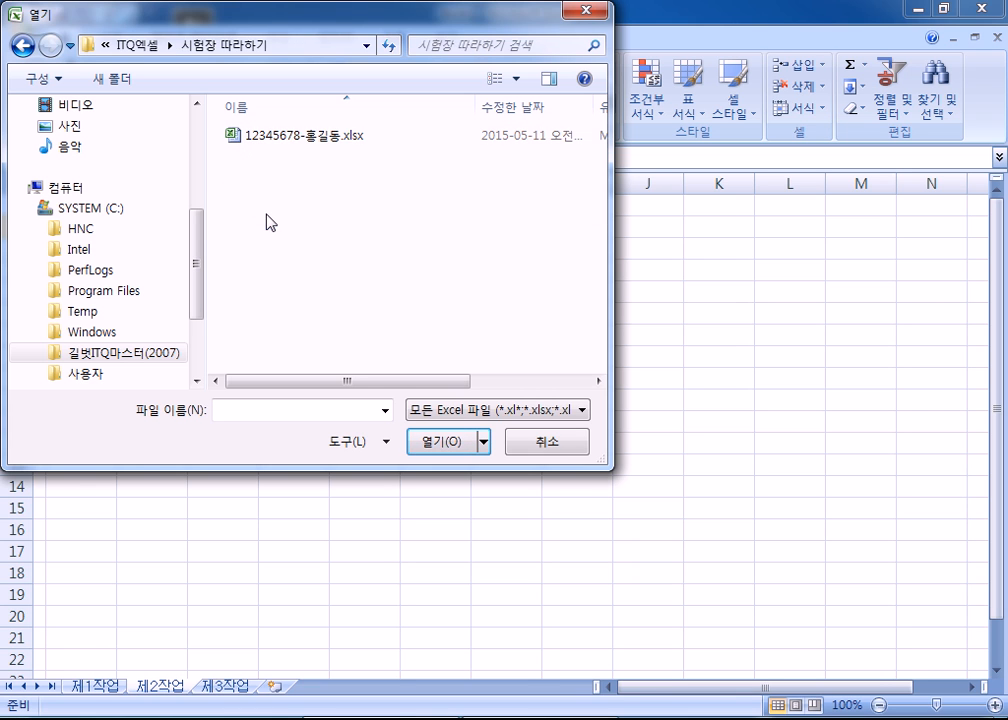
double_click(286, 140)
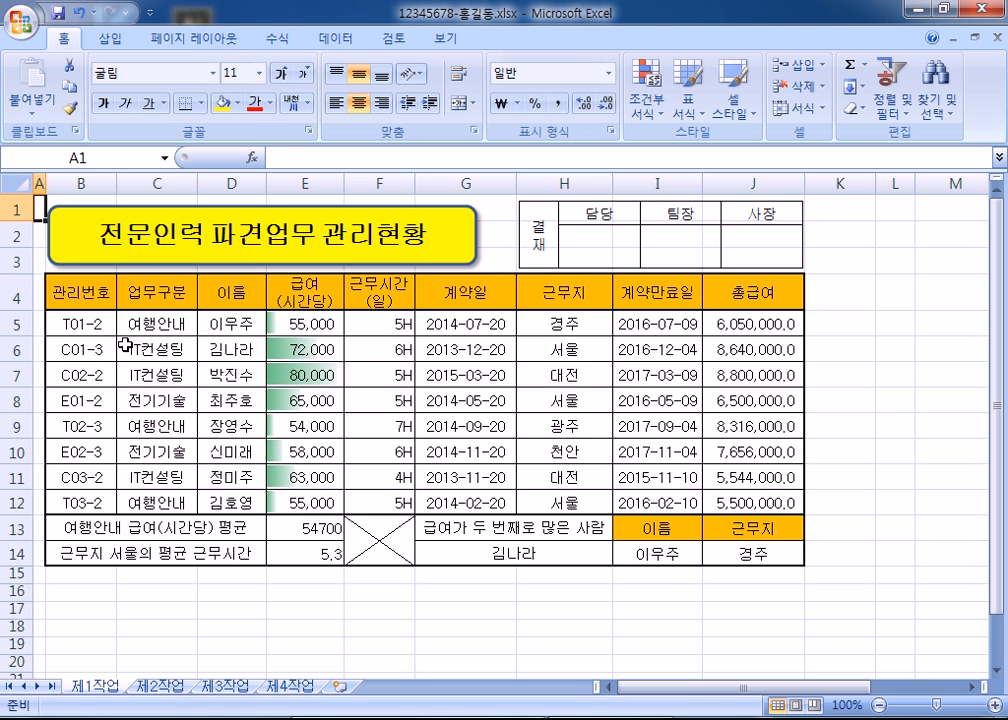
- Copy the whole B4:J14 table and switch to the Book1 workbook
left_click_drag(83, 295, 646, 468)
left_click(430, 376)
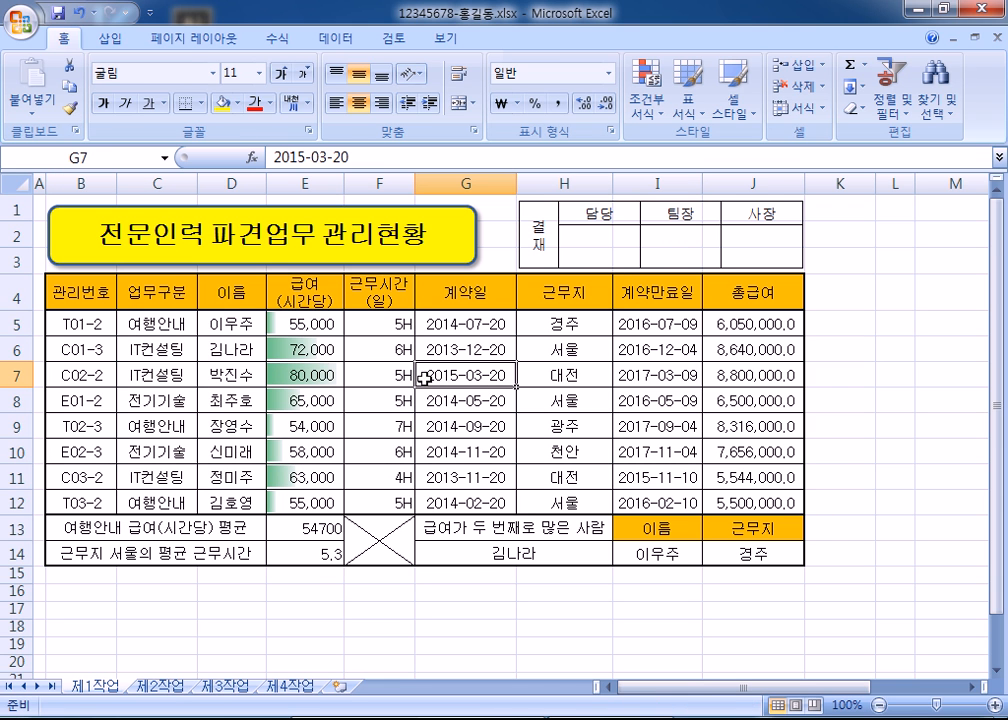
key("ctrl+a")
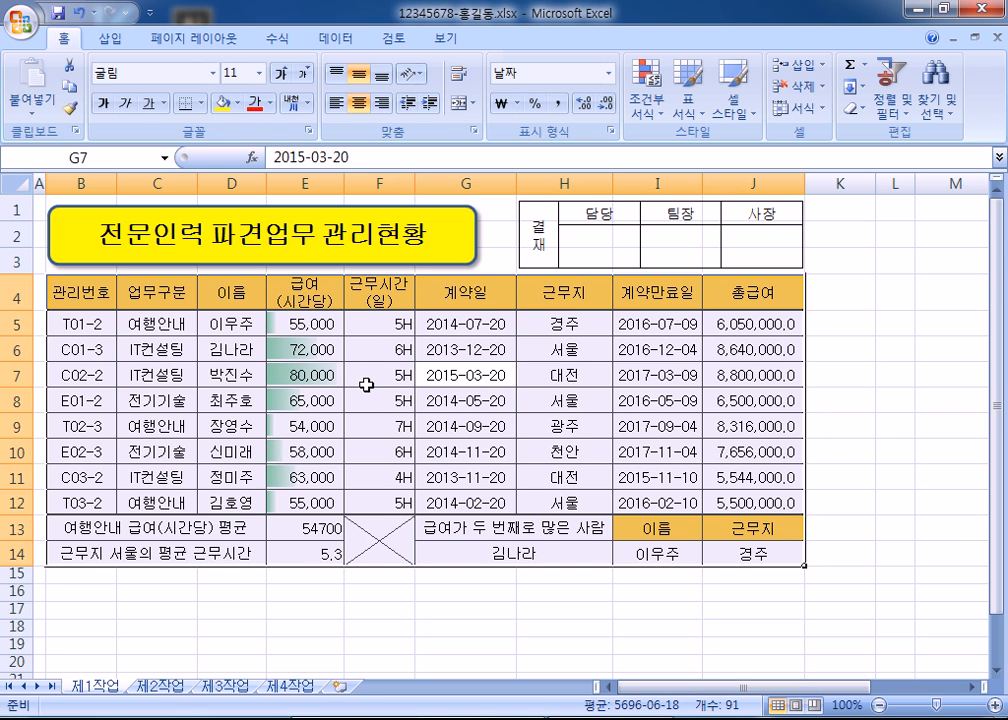
key("ctrl+c")
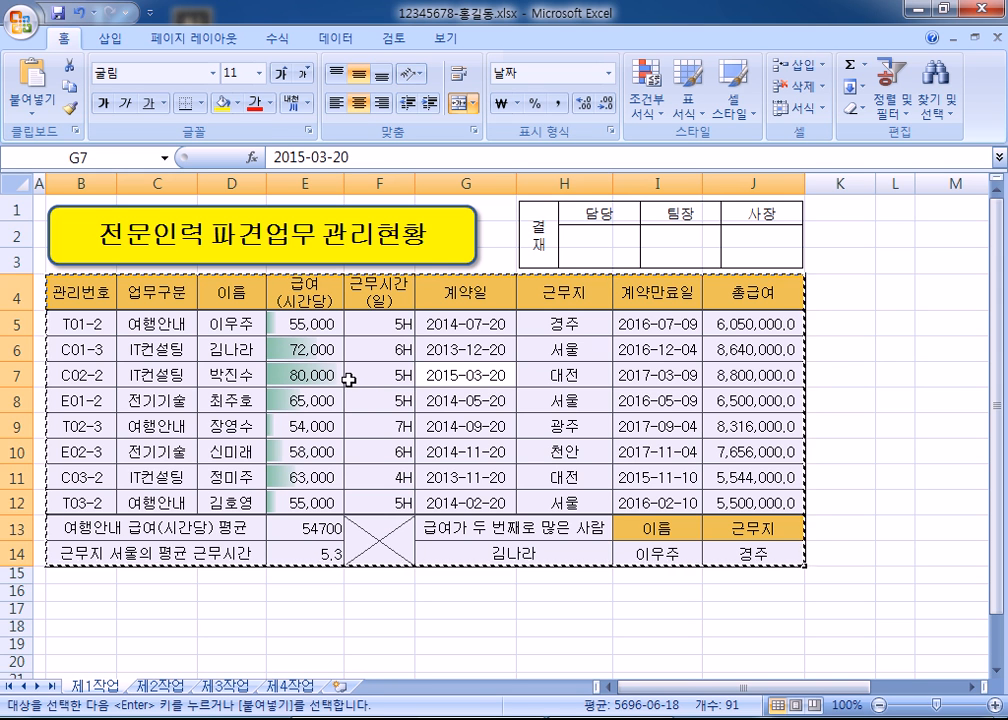
mouse_move(416, 719)
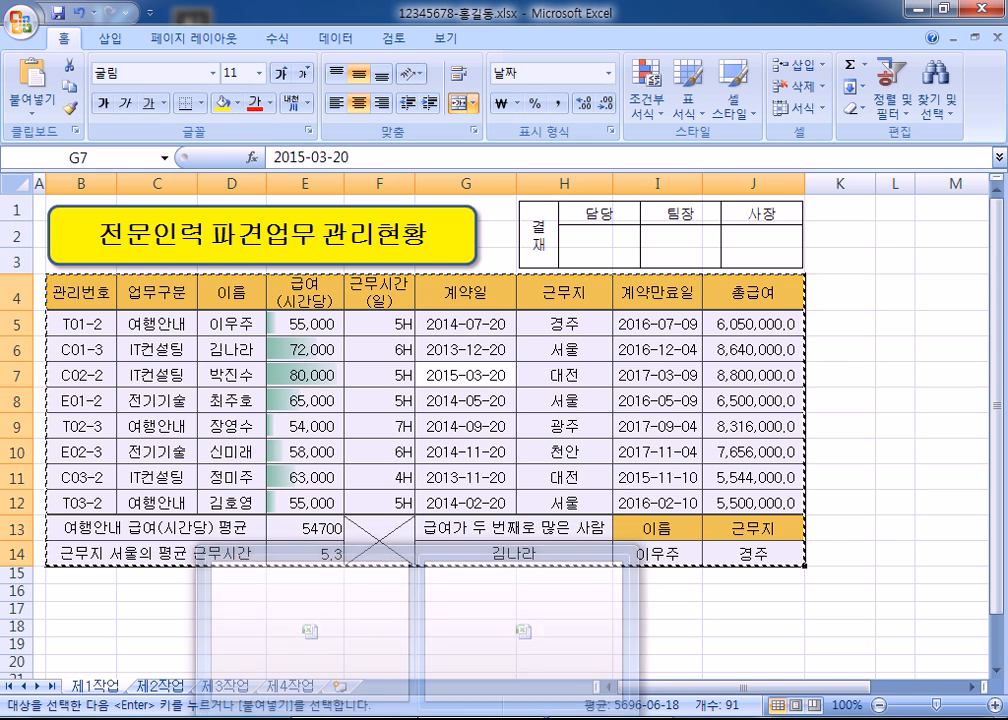
left_click(313, 635)
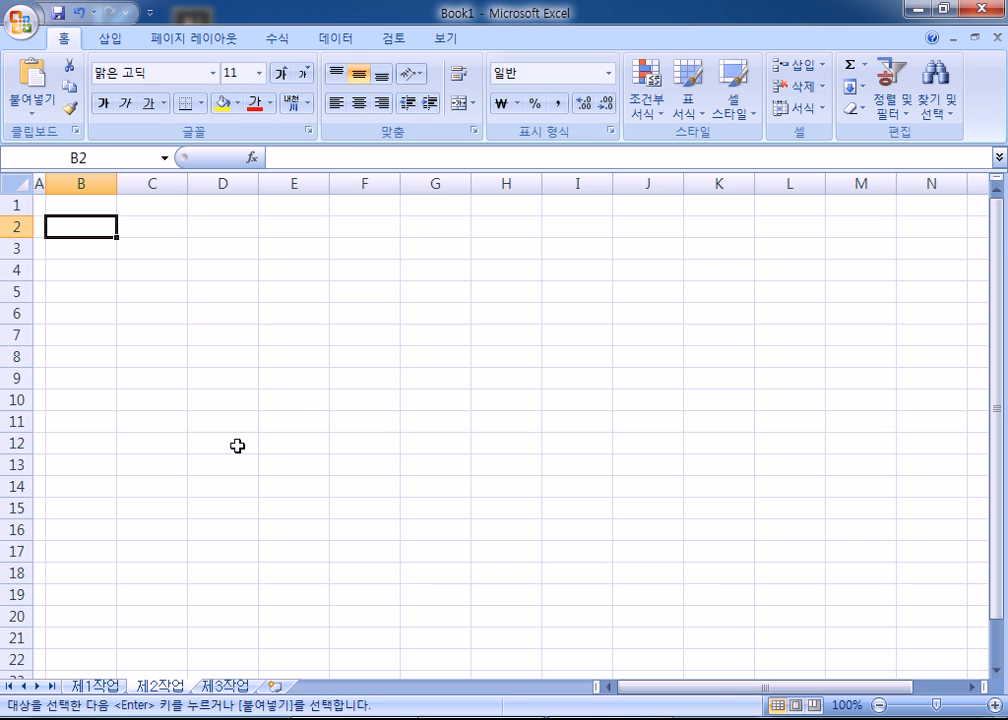
- Paste the table at B4 and widen columns G, H, I and J to fit their contents
left_click(81, 275)
key("ctrl+v")
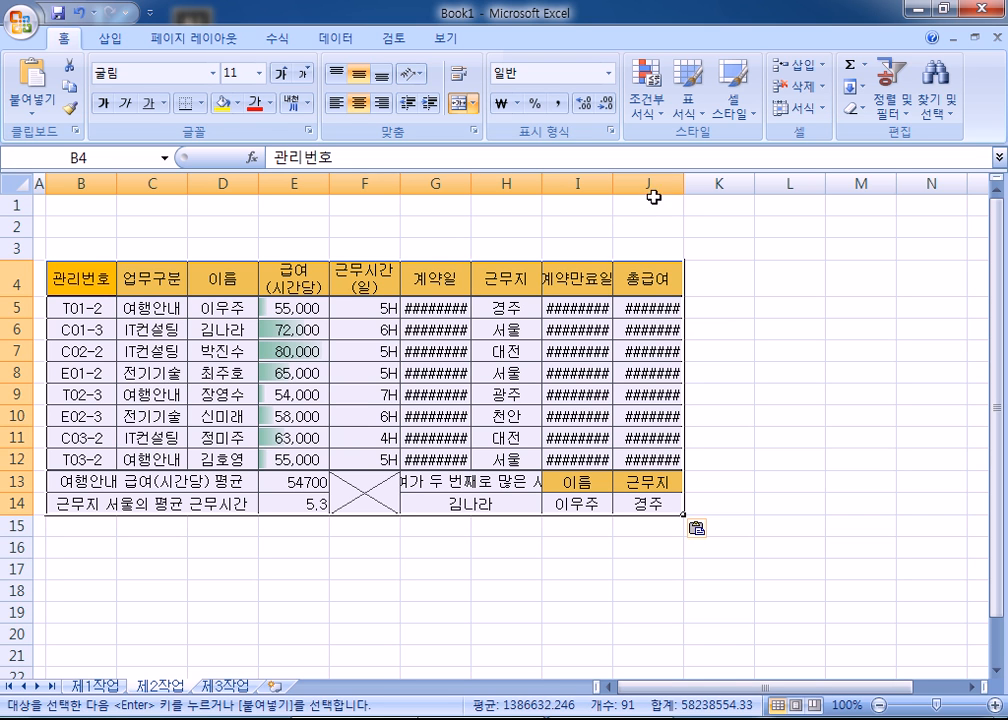
double_click(471, 184)
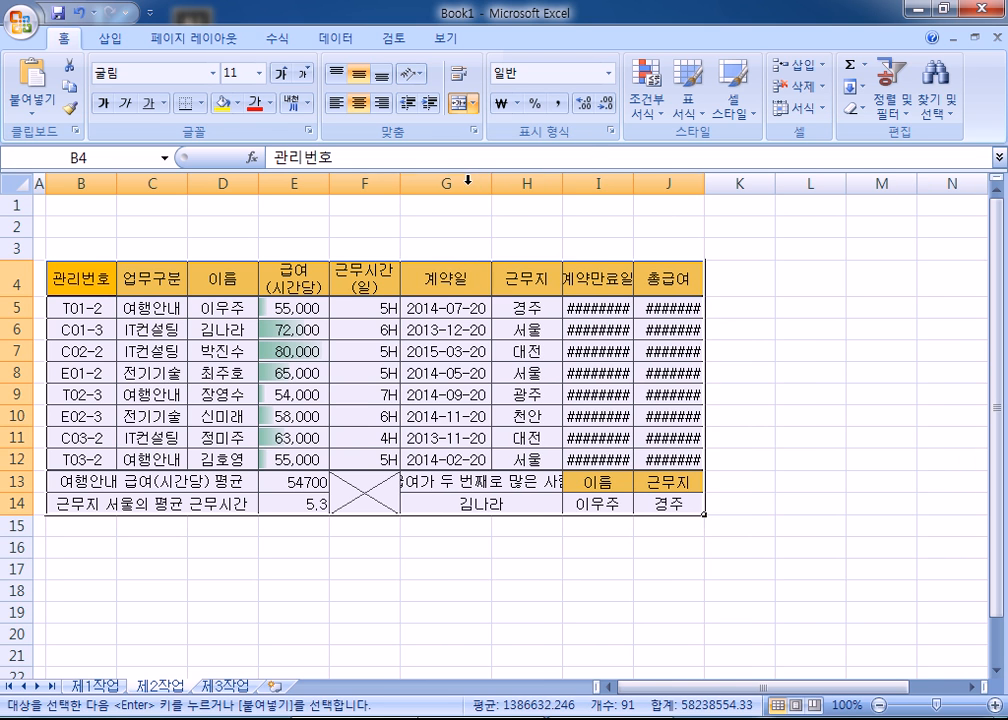
double_click(633, 184)
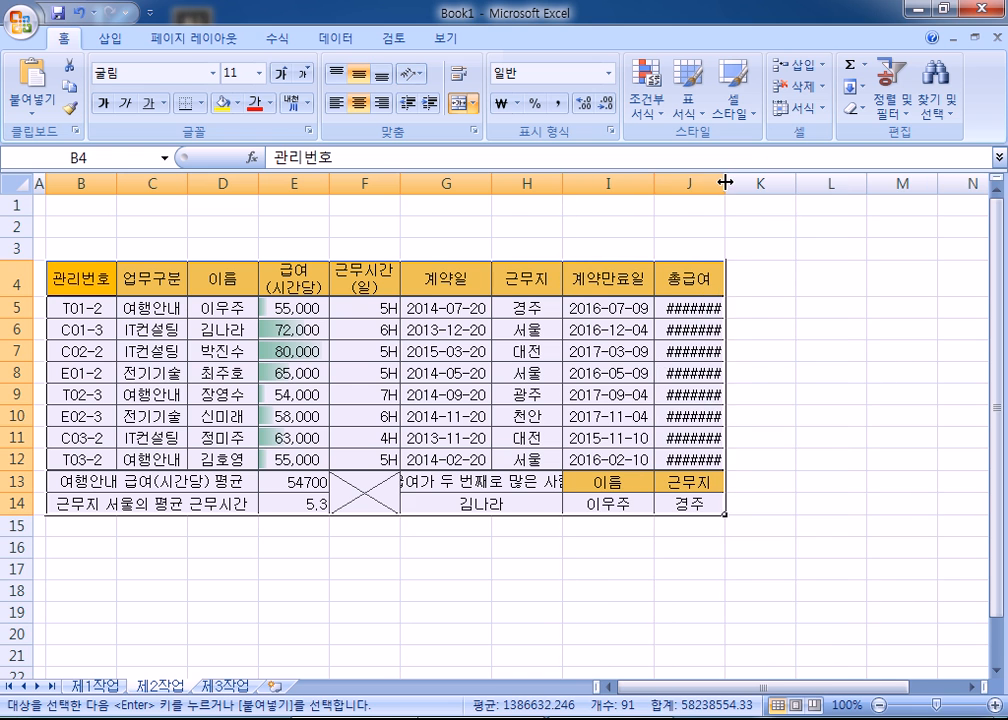
double_click(724, 184)
left_click(456, 228)
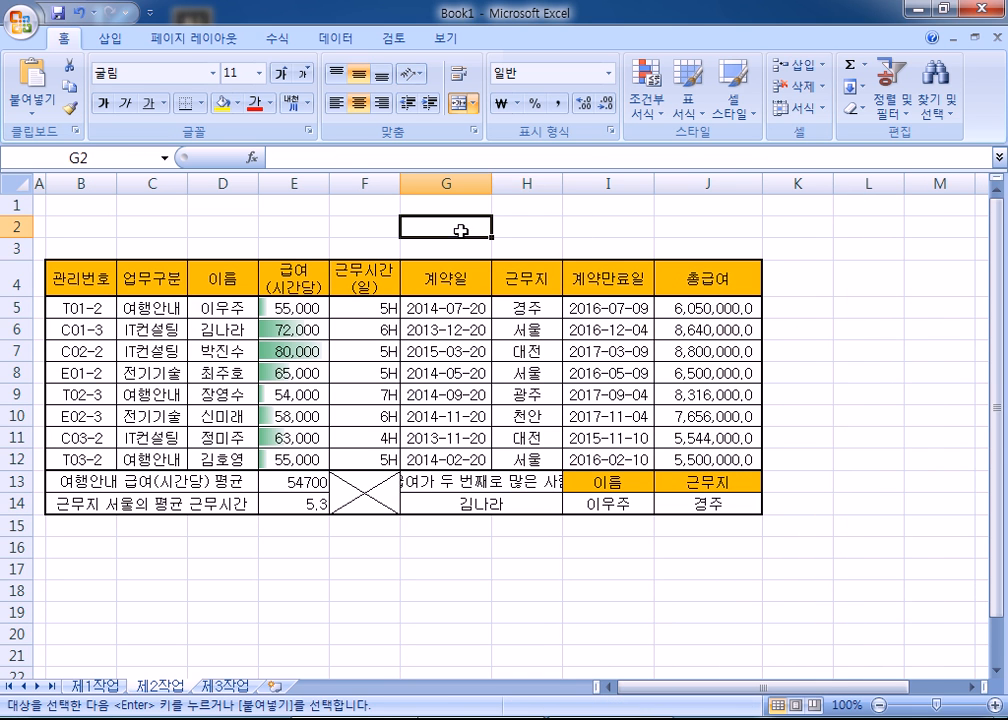
left_click_drag(562, 183, 580, 181)
left_click_drag(491, 183, 508, 184)
- Check the G13 label and G11 date, then select the expiry dates and totals I5:J12
left_click(466, 482)
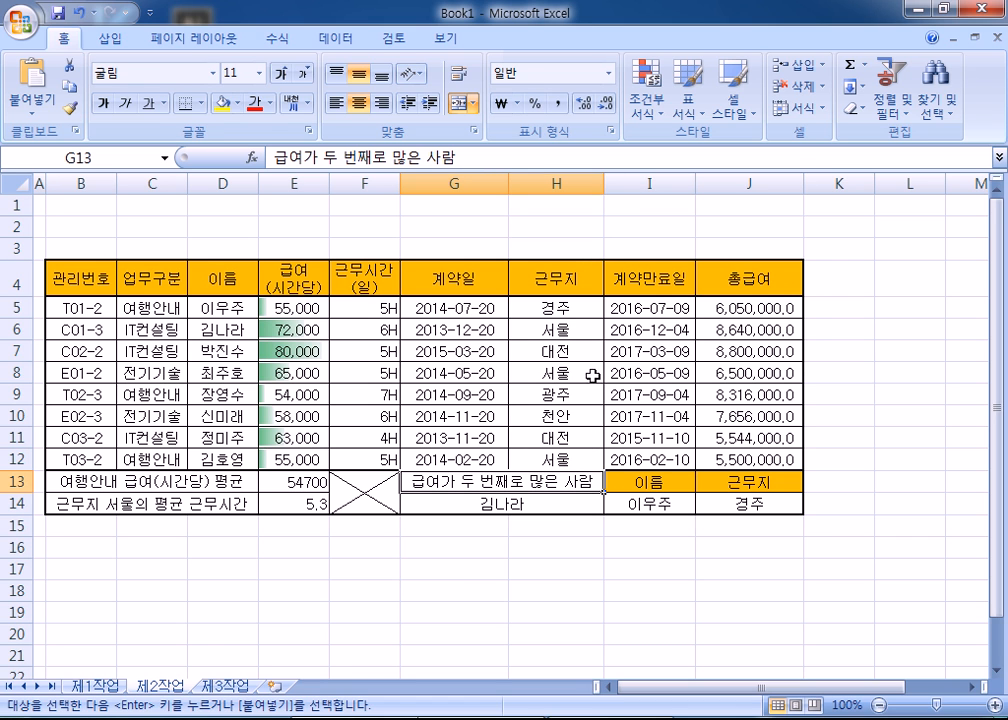
left_click(455, 432)
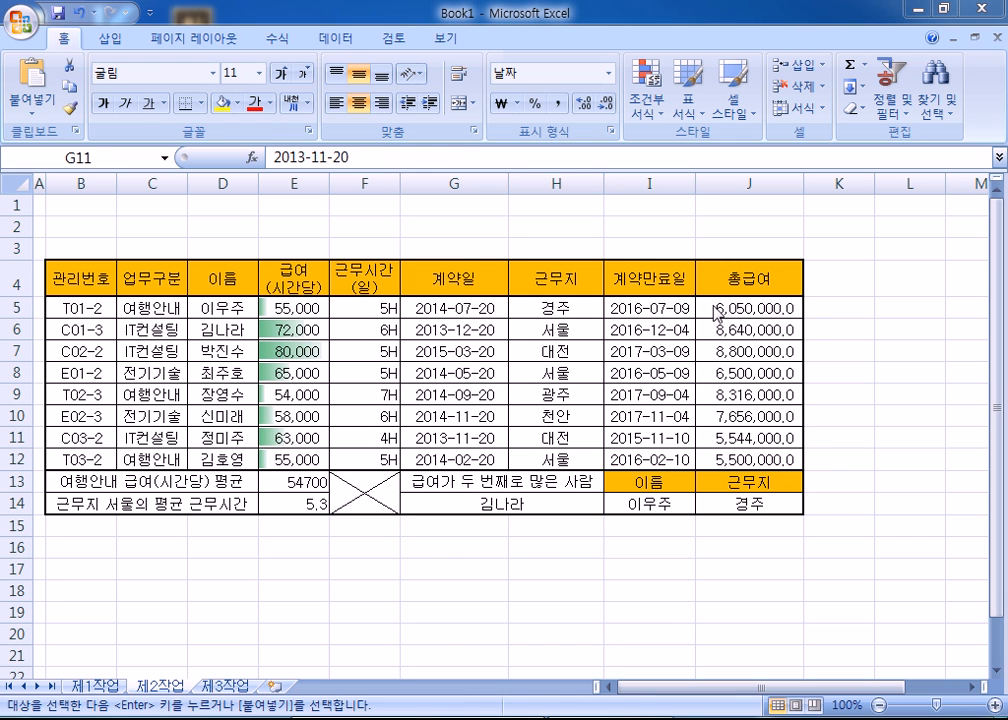
left_click_drag(785, 309, 670, 459)
left_click_drag(641, 307, 745, 460)
scroll(622, 381, "down", 1)
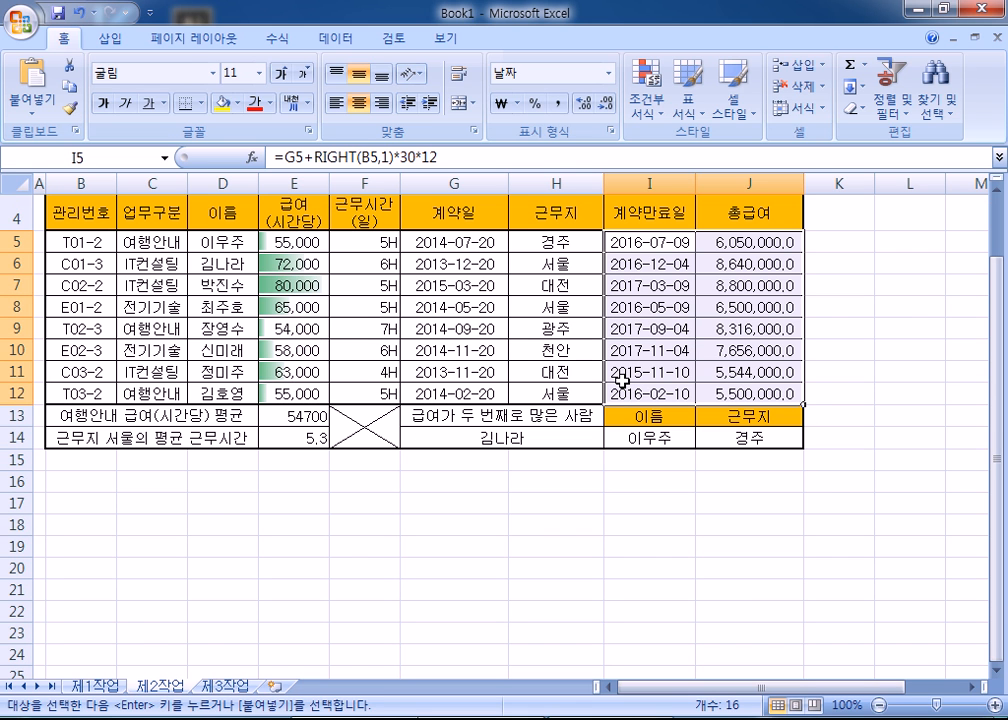
- Minimize the ribbon and clear the expiry dates and totals I5:J12 and lookup result J14
double_click(60, 45)
left_click_drag(648, 153, 768, 297)
key("Delete")
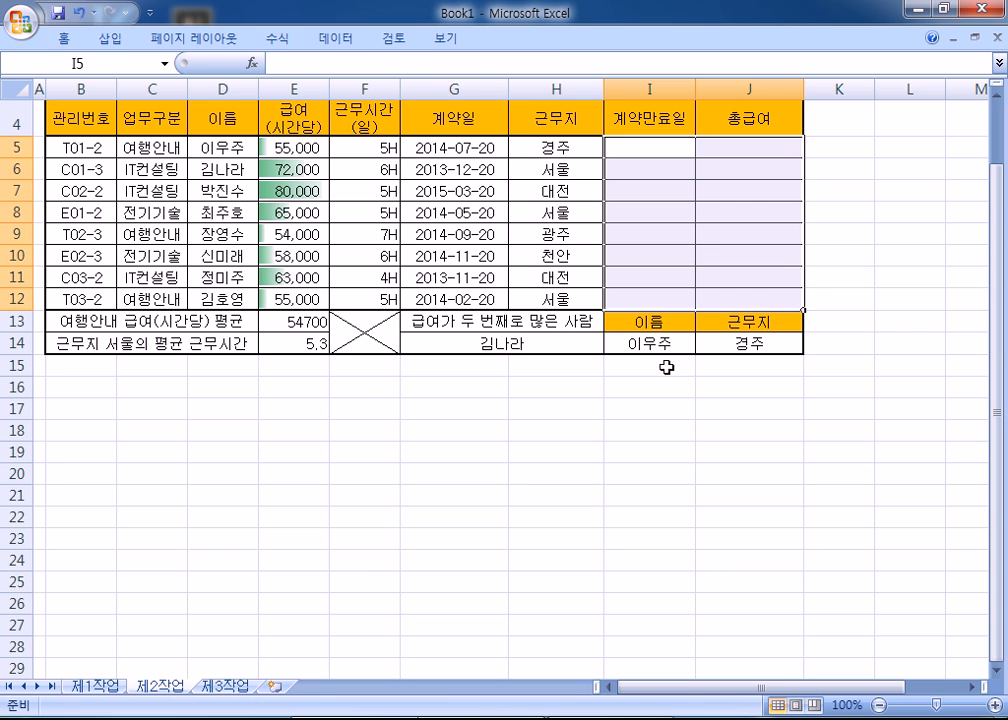
left_click(723, 350)
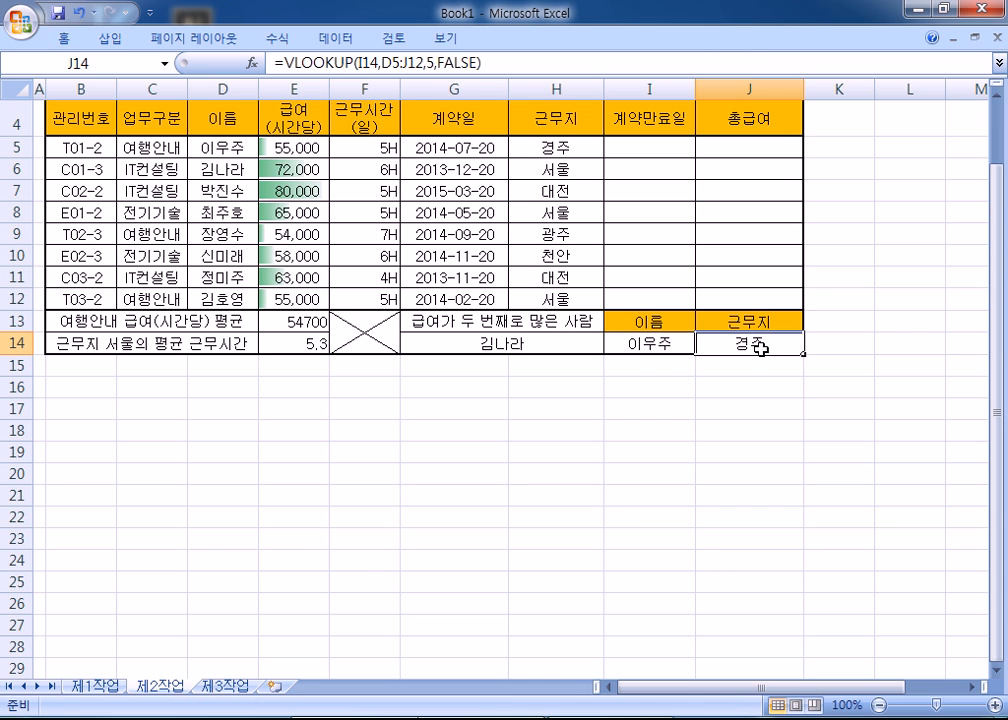
key("Delete")
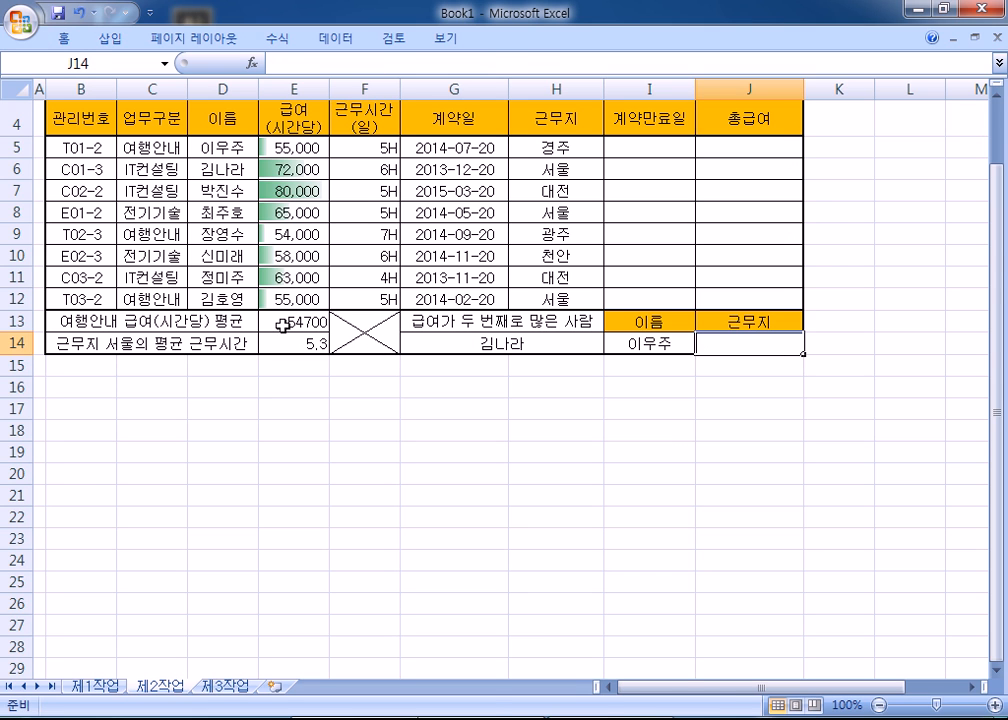
- Clear the averages in E13:E14 and the result in G14, then select I5
left_click_drag(284, 325, 283, 343)
key("Delete")
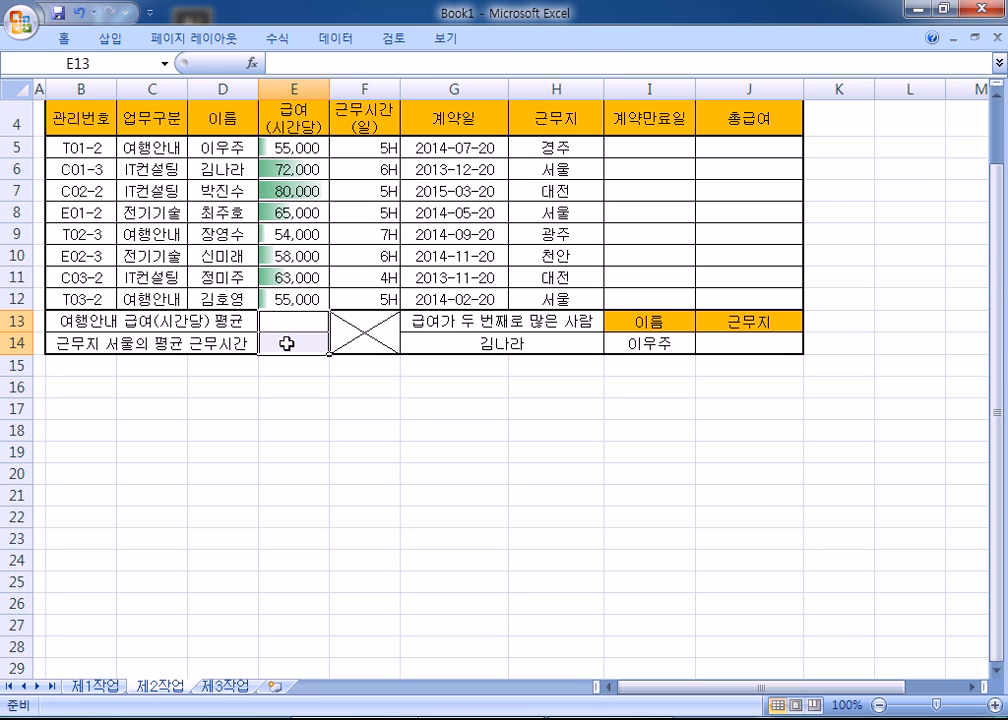
left_click(481, 348)
key("Delete")
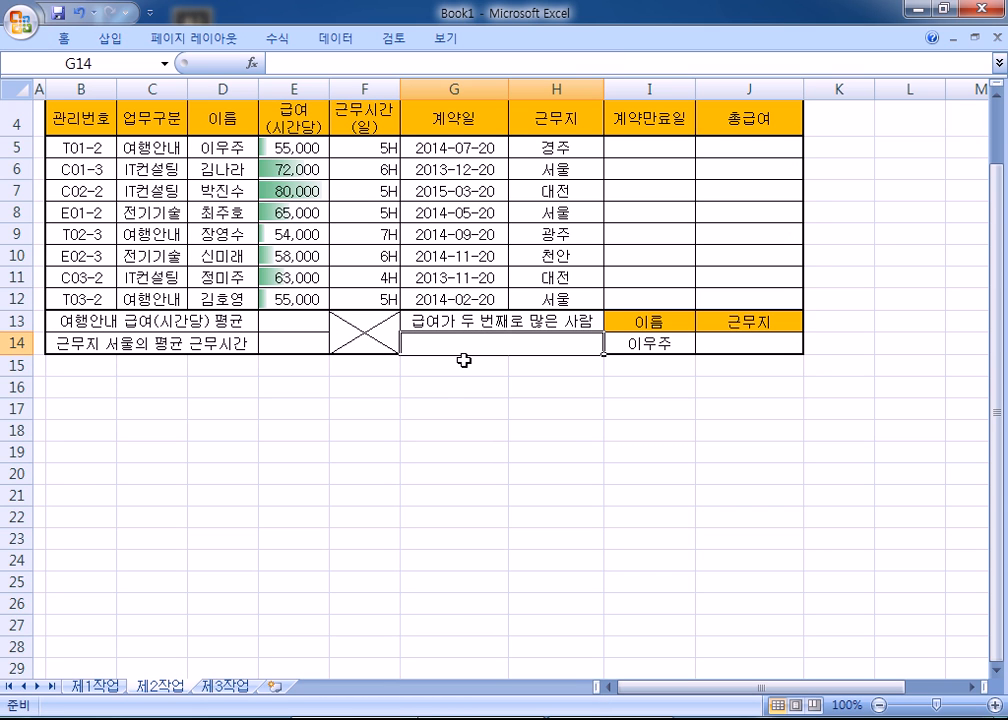
scroll(381, 456, "up", 1)
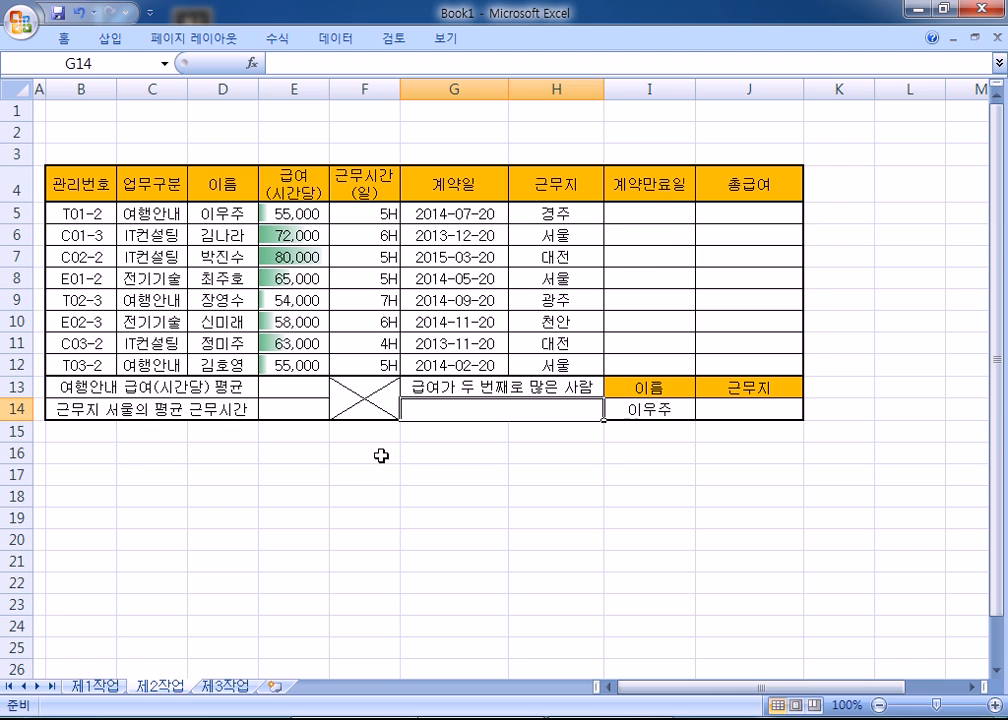
left_click_drag(657, 211, 740, 345)
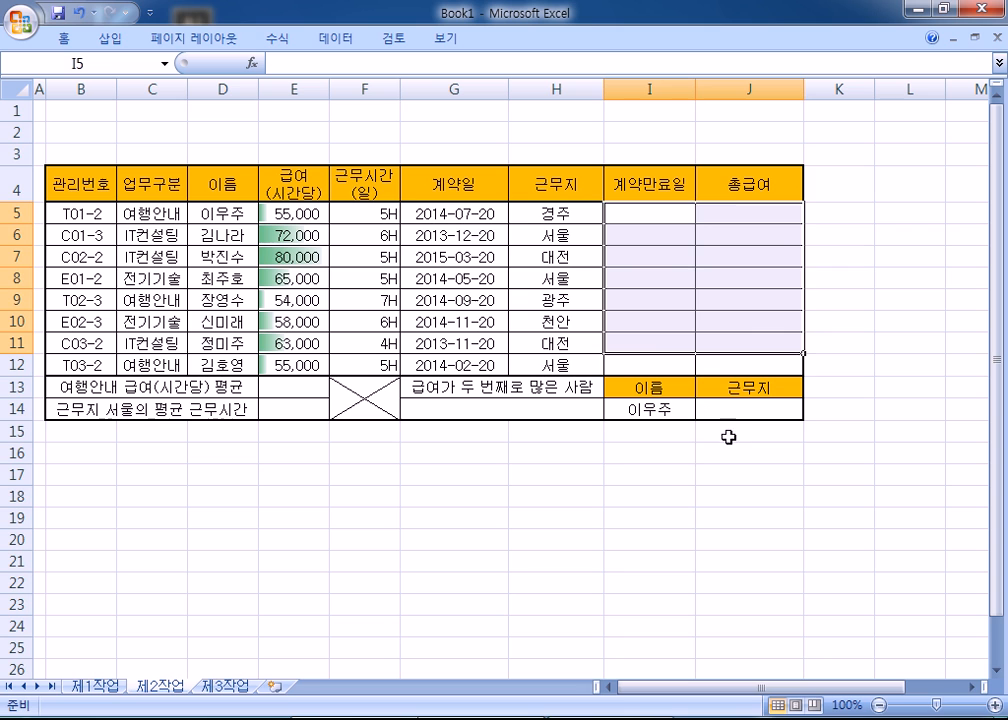
left_click(673, 466)
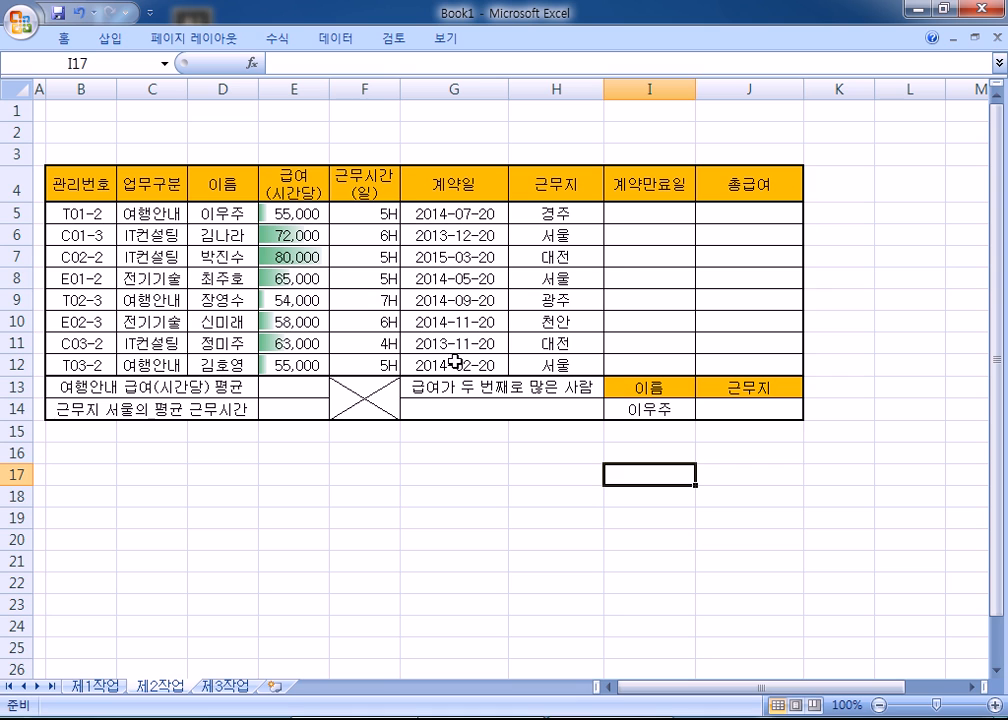
left_click(639, 213)
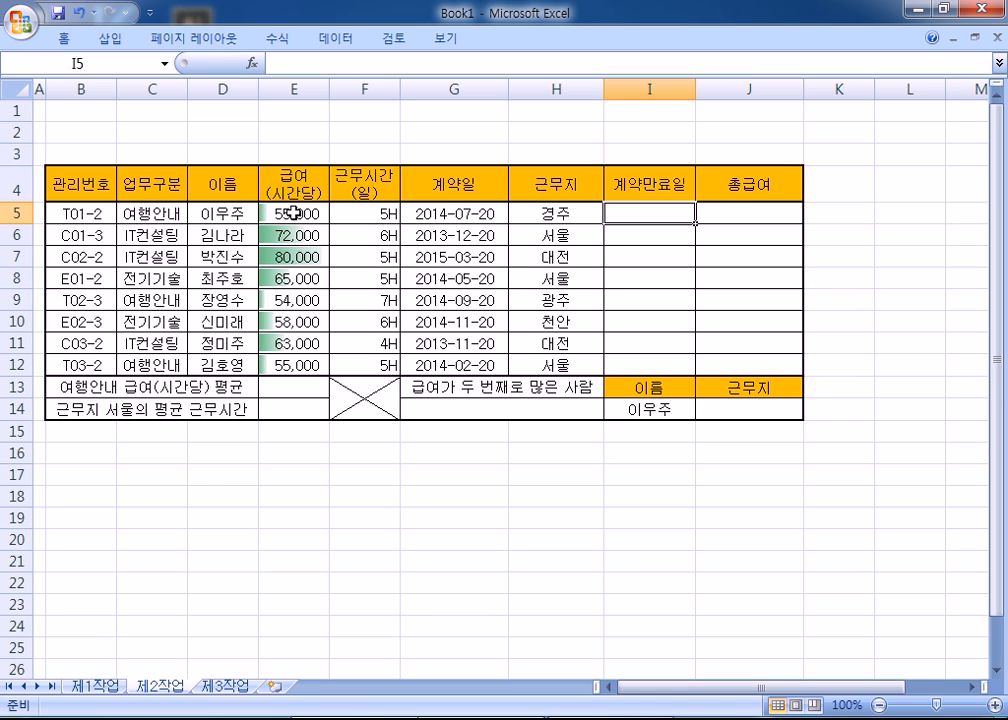
- Restore the ribbon to the Home commands and select the hourly pay values E5:E12
left_click_drag(292, 211, 294, 363)
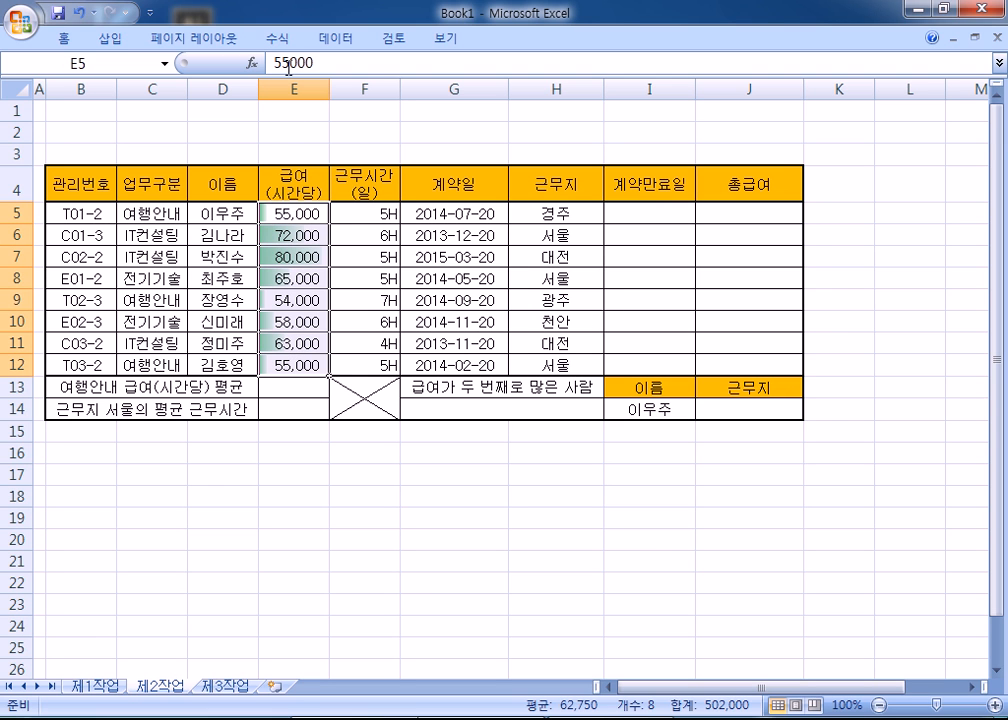
double_click(327, 40)
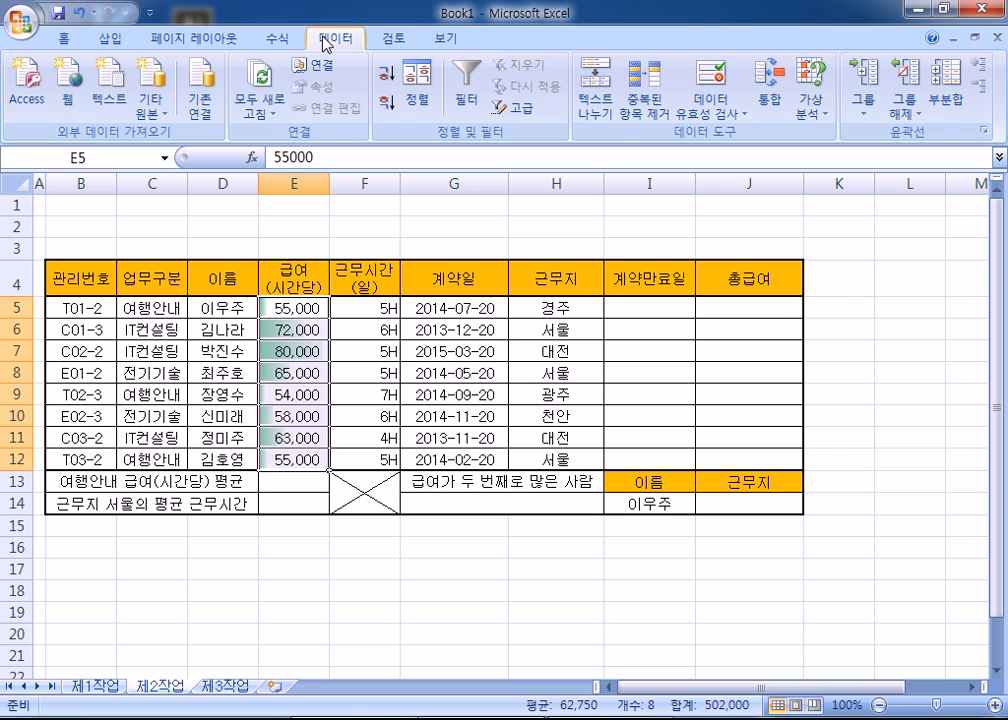
left_click(68, 38)
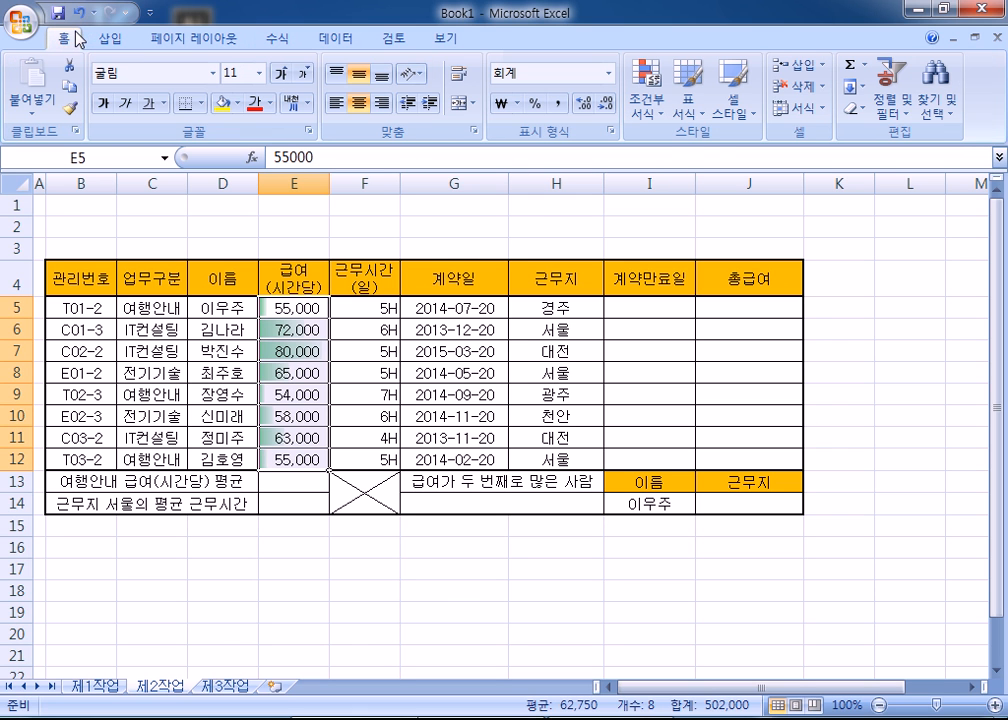
left_click(287, 311)
left_click_drag(287, 311, 283, 460)
left_click_drag(283, 308, 277, 460)
- Clear the conditional formatting rules from the selected cells E5:E12
left_click(652, 78)
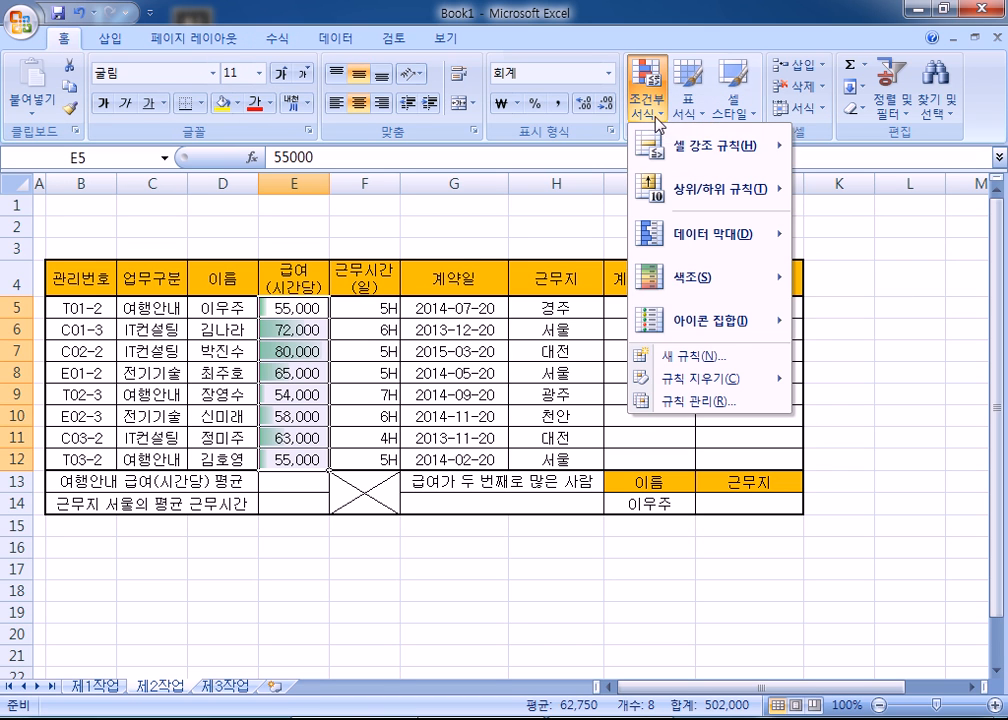
mouse_move(722, 381)
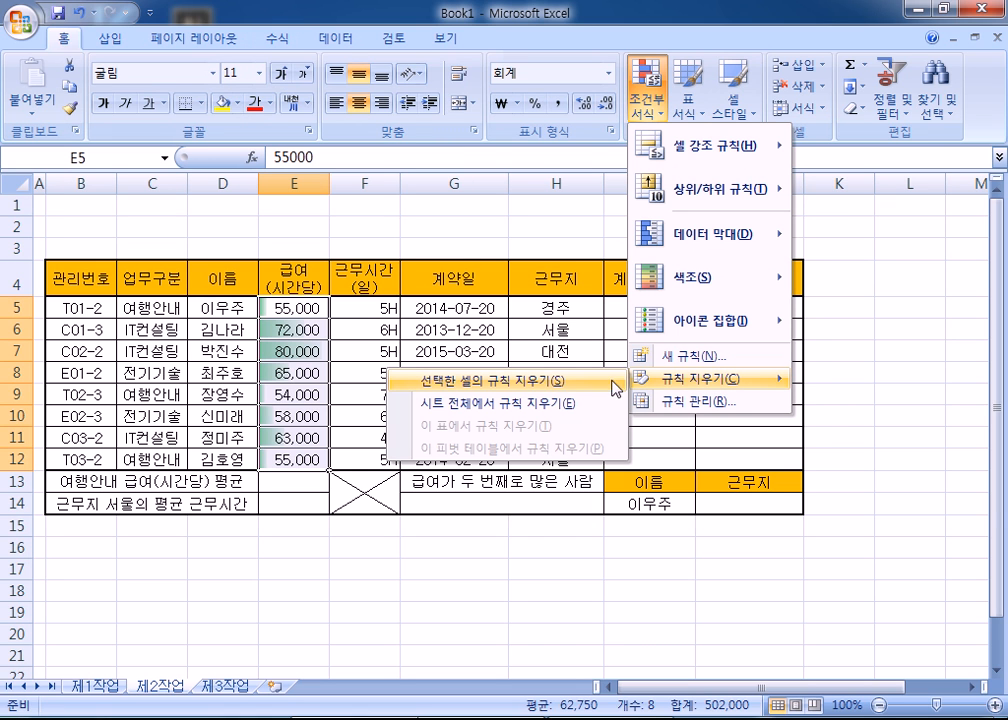
left_click(527, 387)
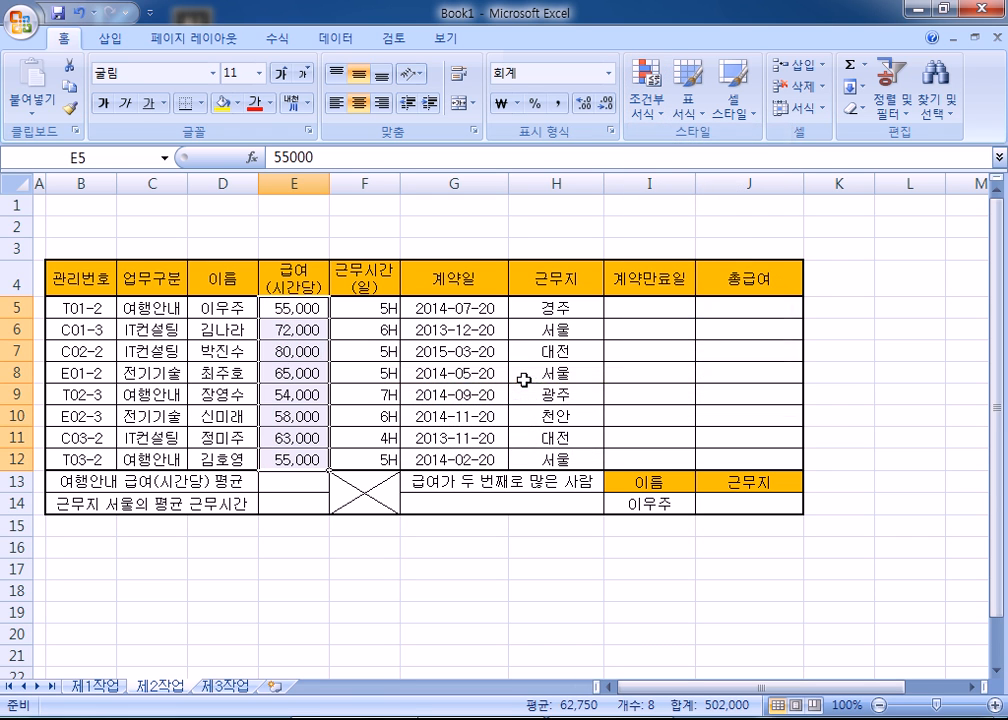
left_click(100, 226)
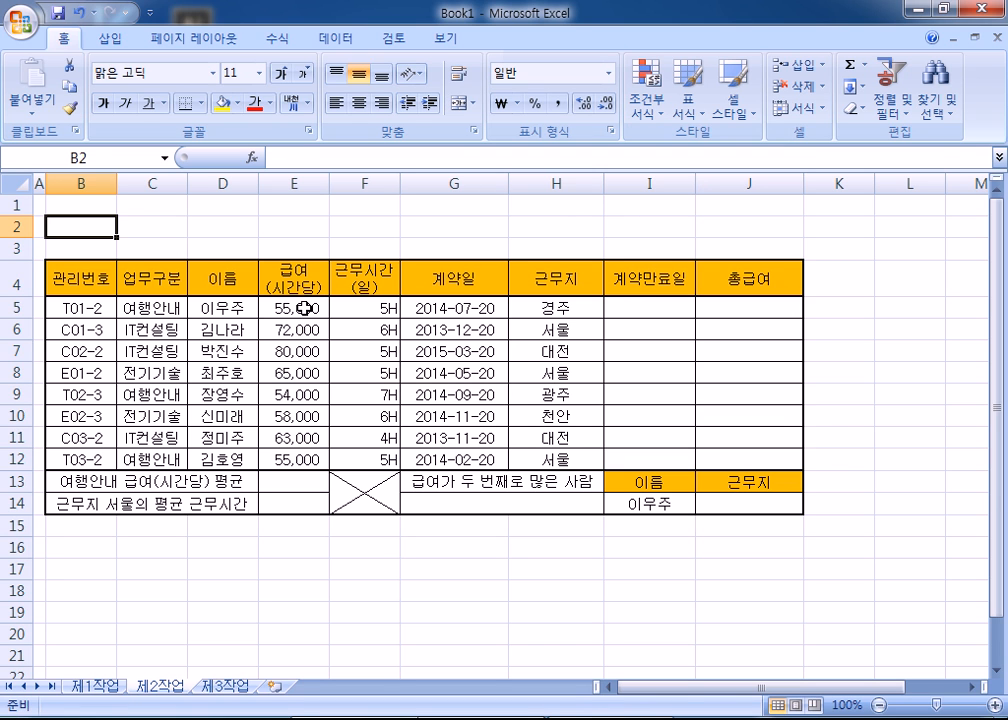
- Clear the conditional formatting rules from the entire sheet
left_click_drag(293, 308, 290, 459)
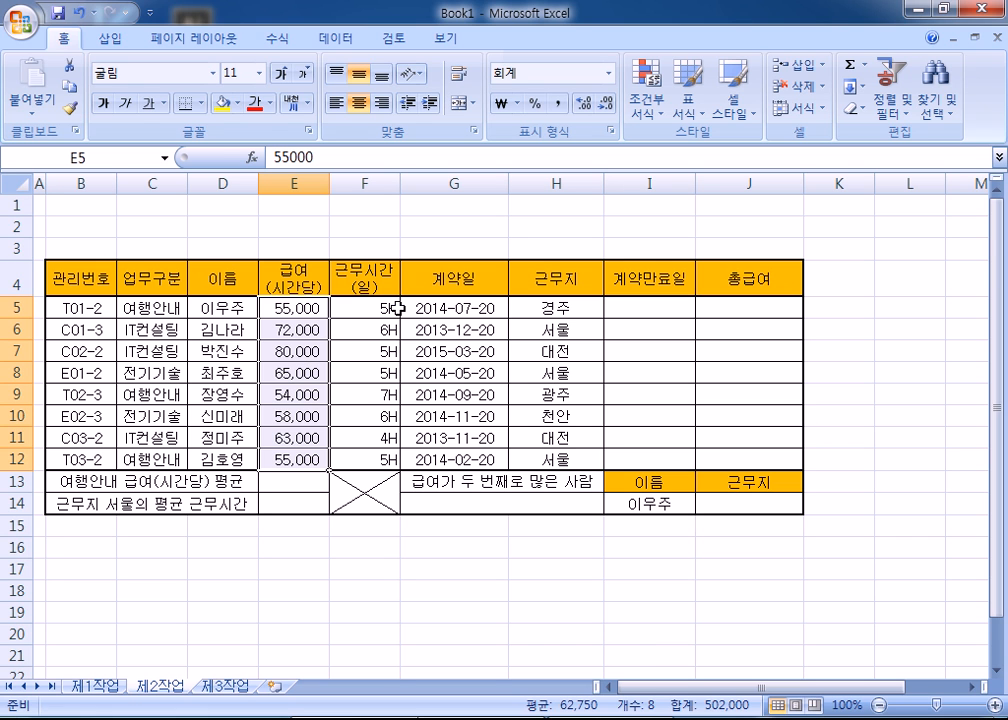
left_click(650, 110)
mouse_move(673, 388)
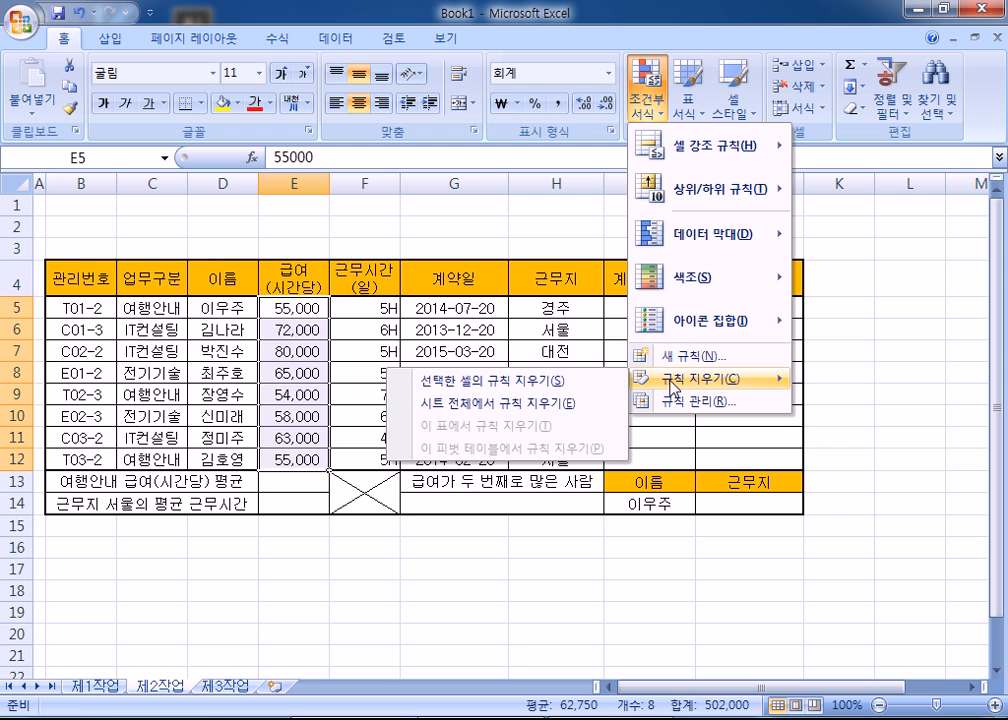
left_click(503, 404)
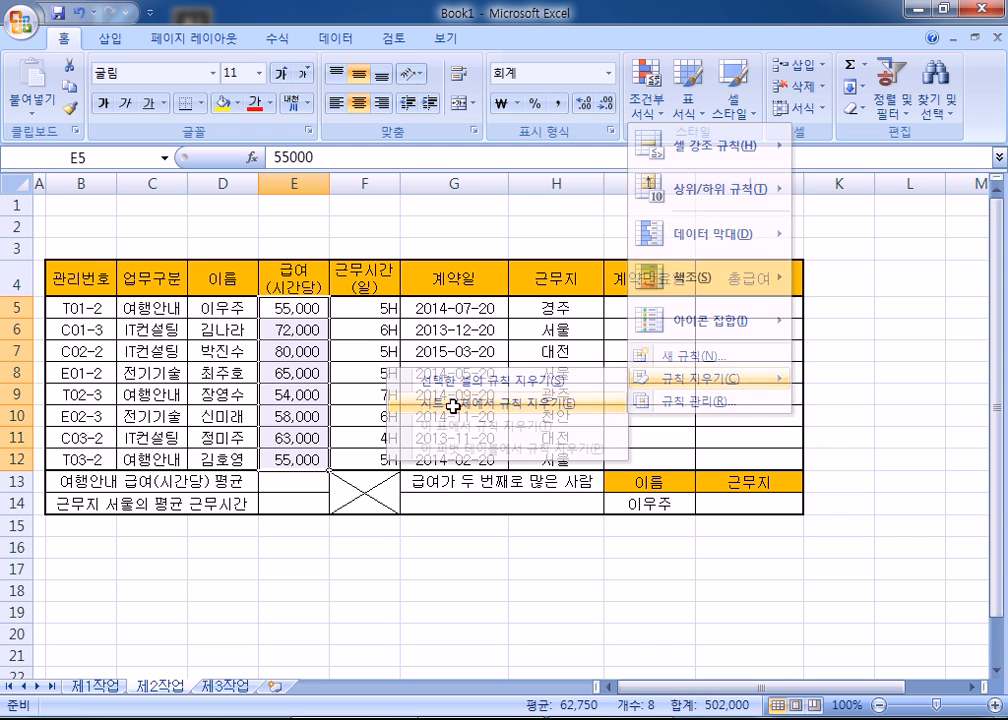
left_click(221, 237)
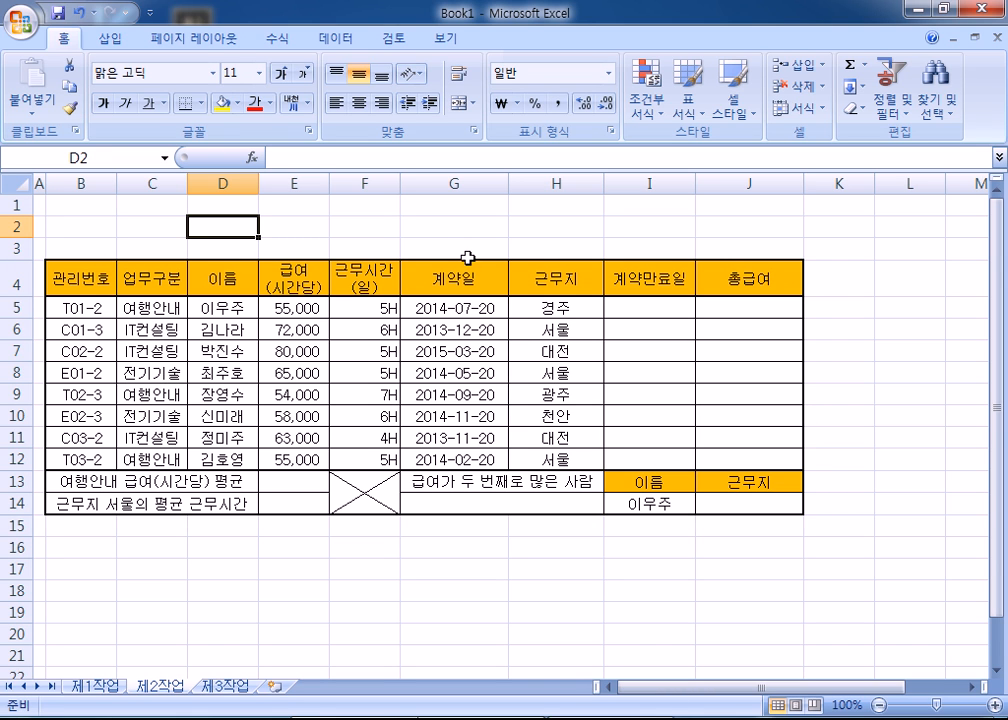
left_click(264, 247)
- Open the Save As dialog, then cancel it and close the Office menu without saving
left_click(218, 225)
left_click(58, 13)
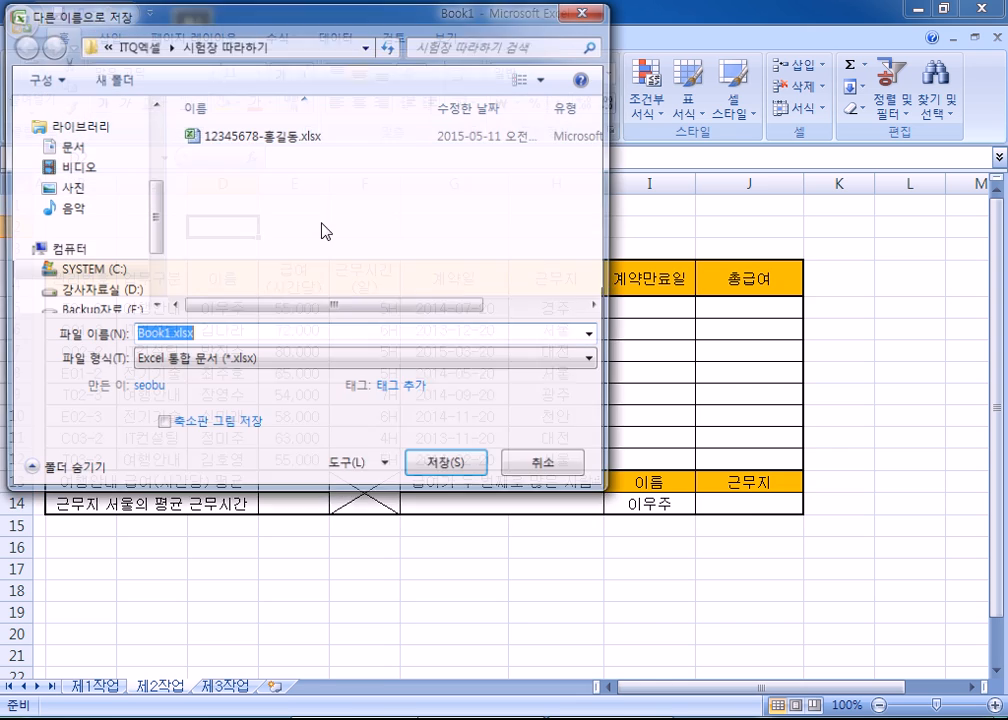
left_click_drag(180, 22, 512, 44)
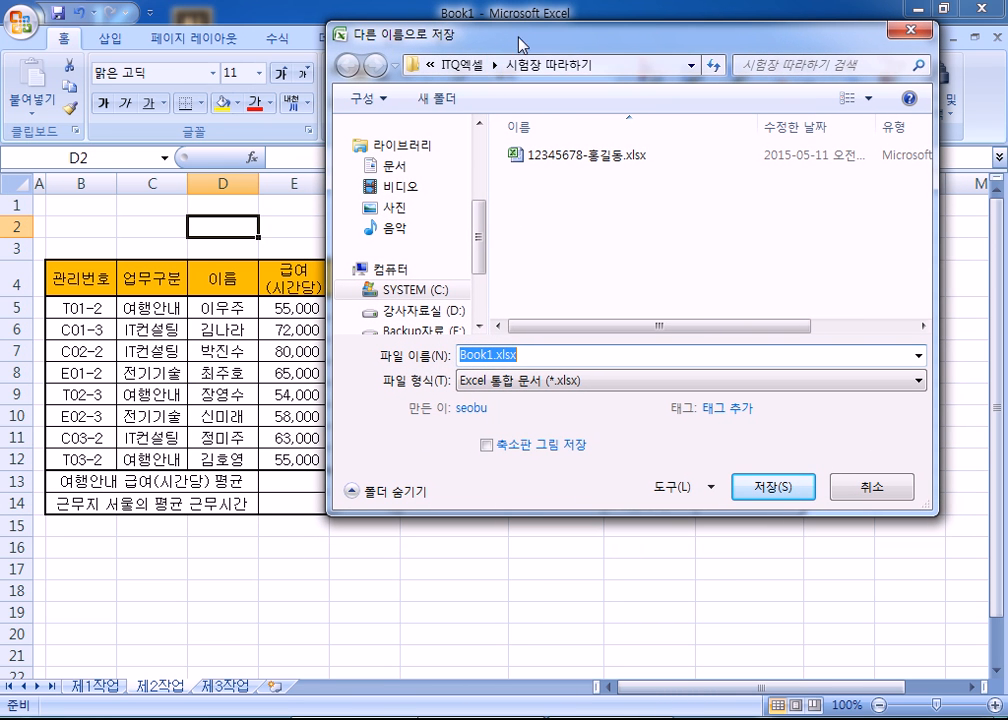
left_click(862, 493)
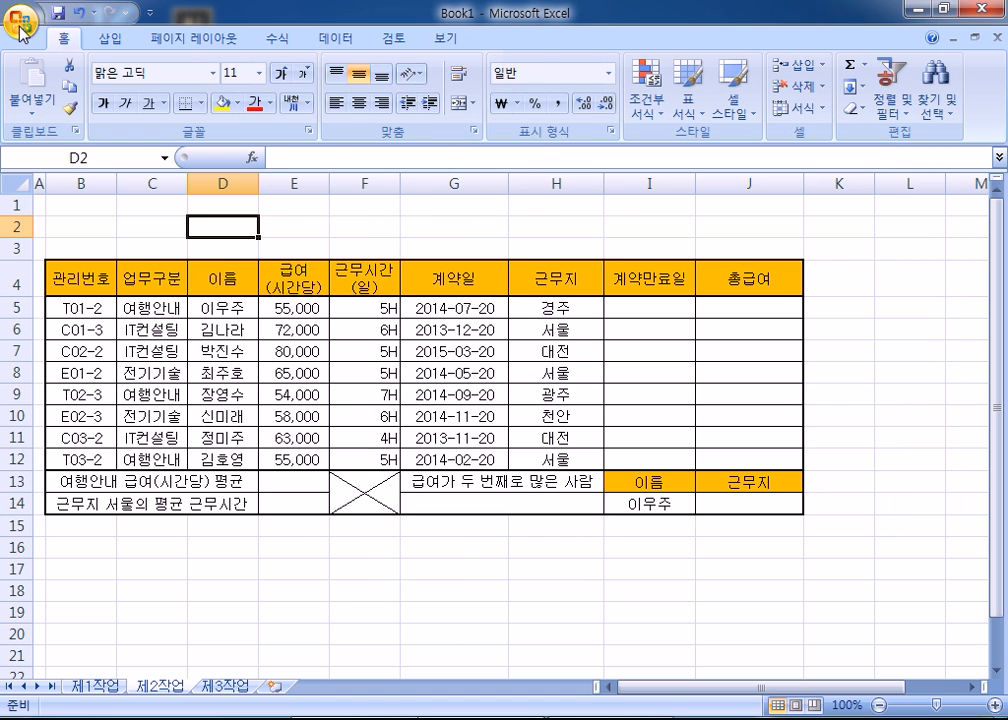
left_click(21, 27)
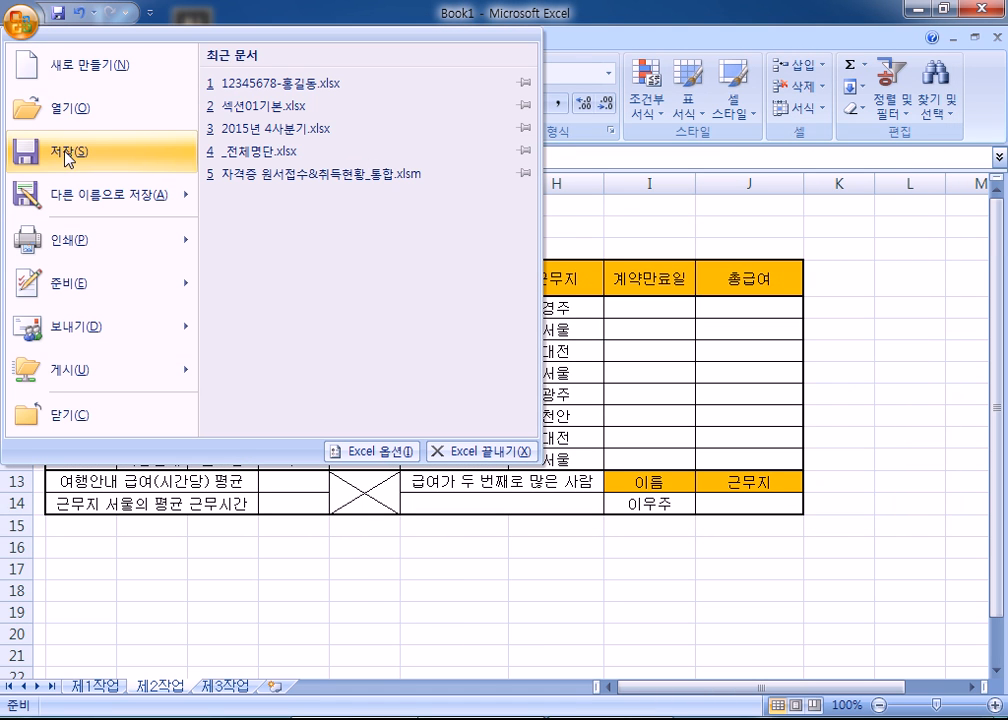
left_click(194, 15)
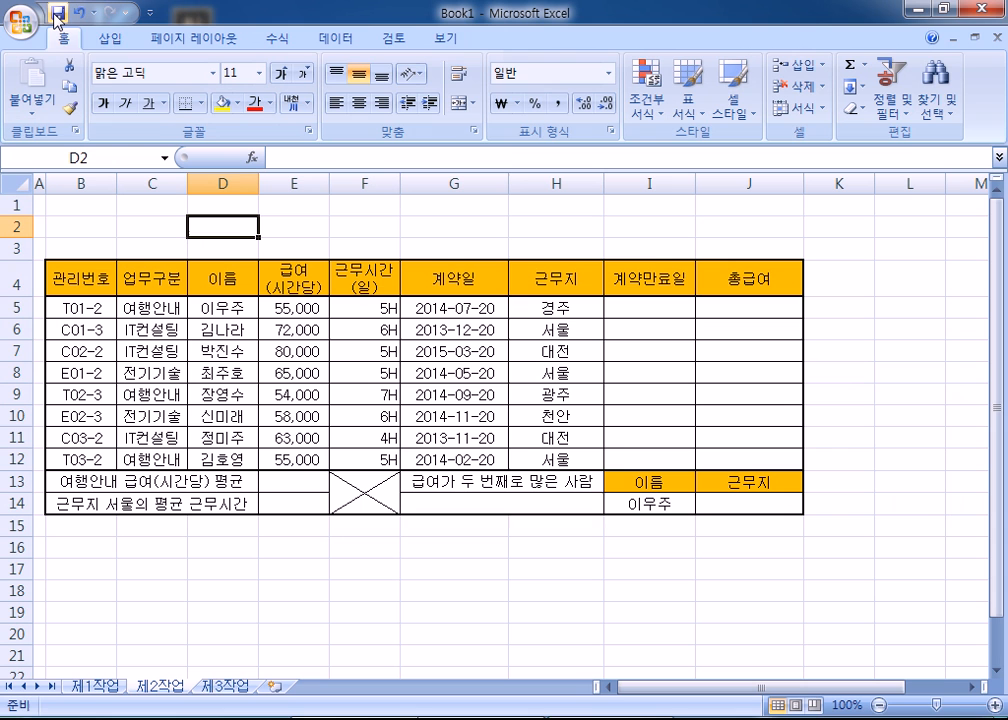
- Save the workbook in Documents\ITQ as 20151012 followed by the examinee's name
left_click(57, 15)
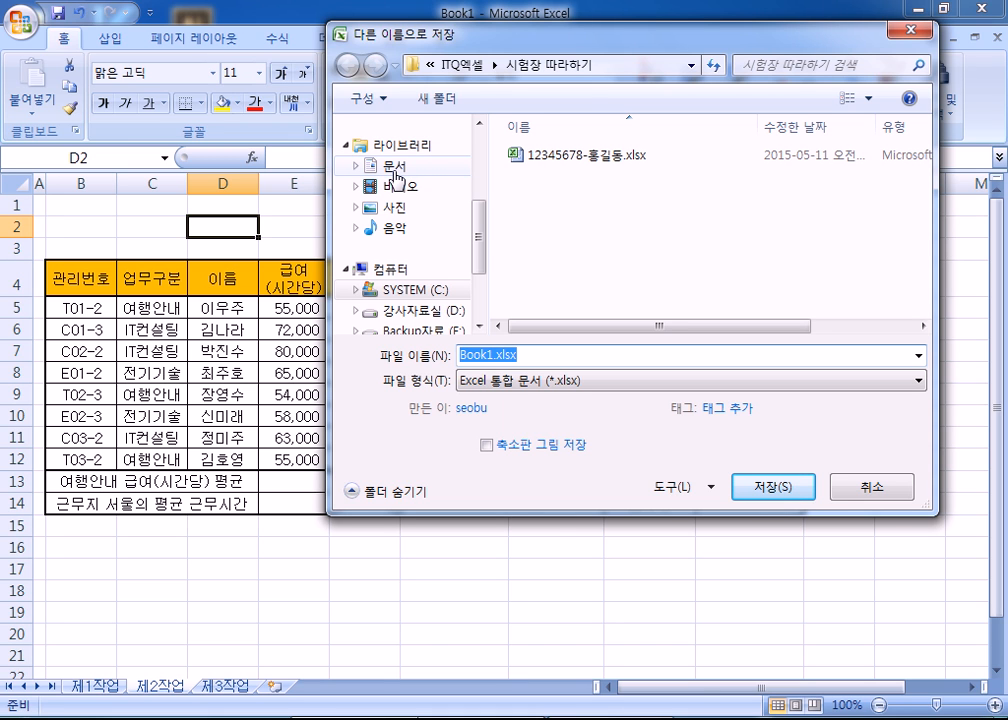
left_click(395, 174)
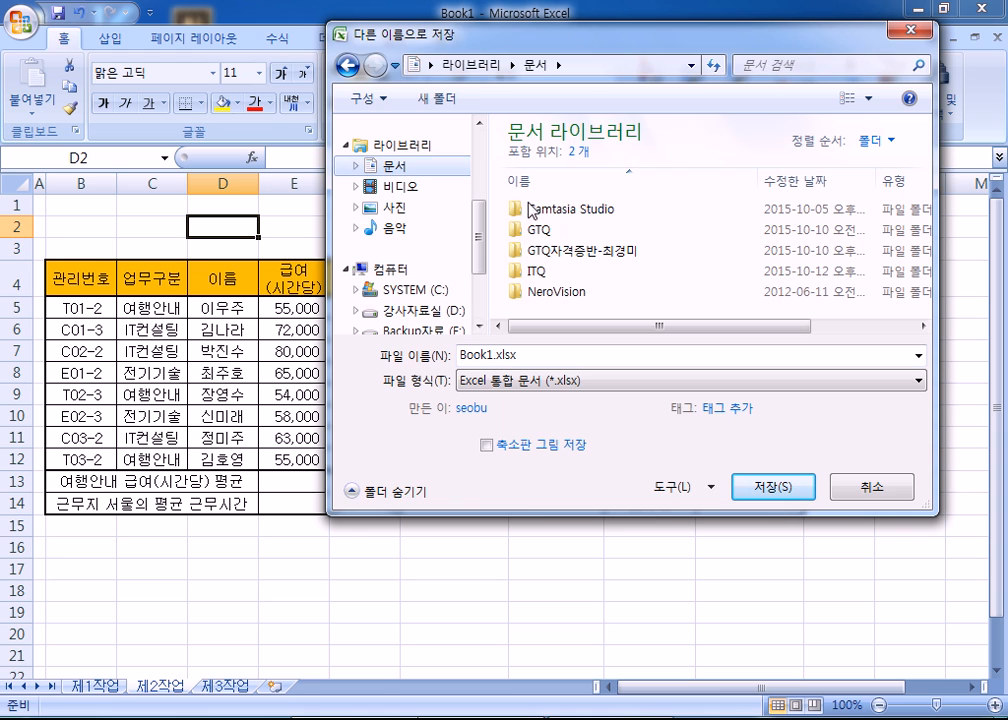
double_click(537, 271)
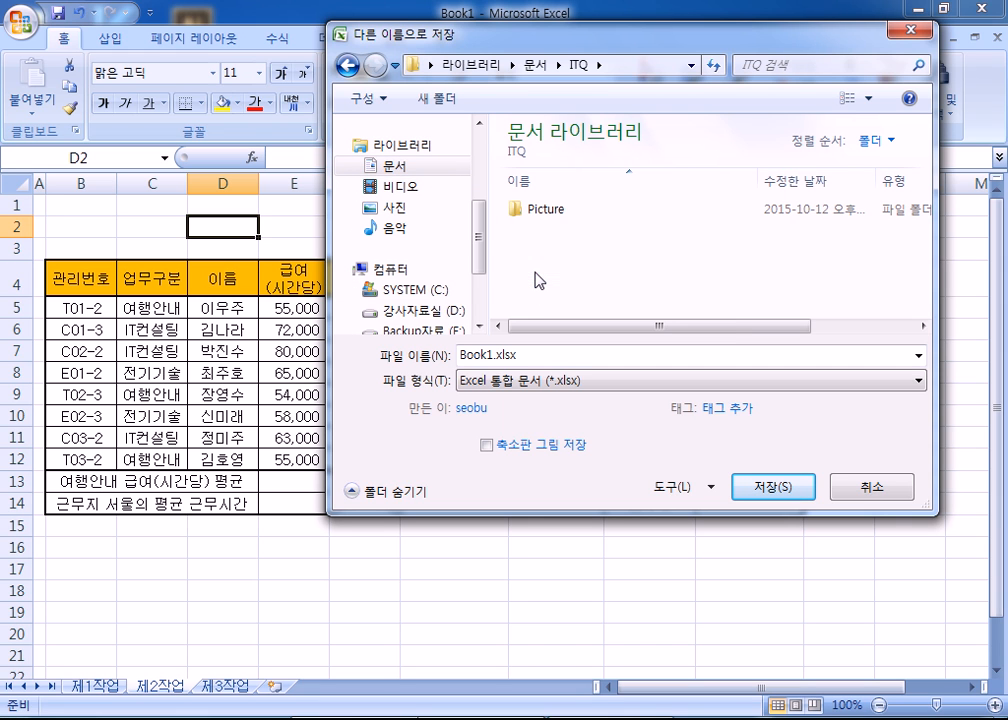
double_click(540, 355)
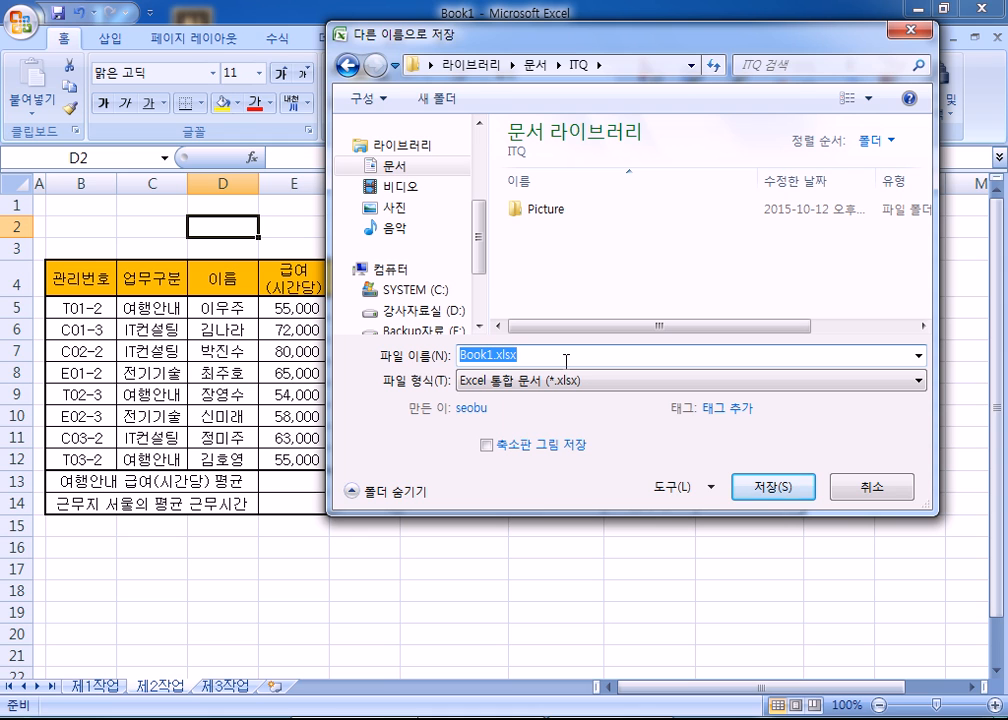
type("20")
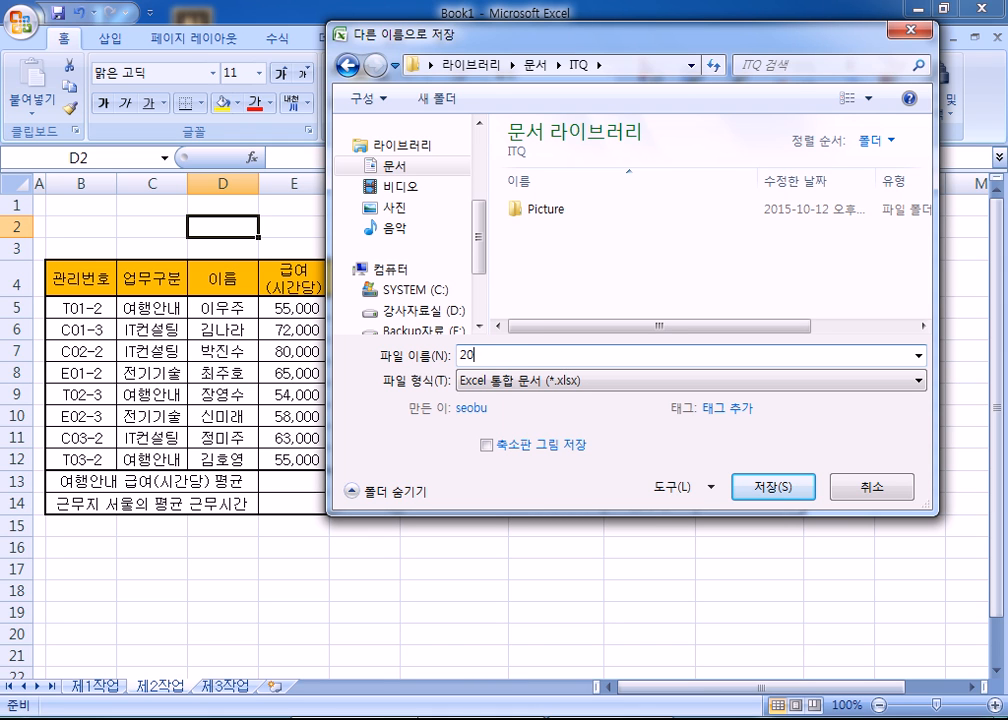
type("151012")
type("홍기")
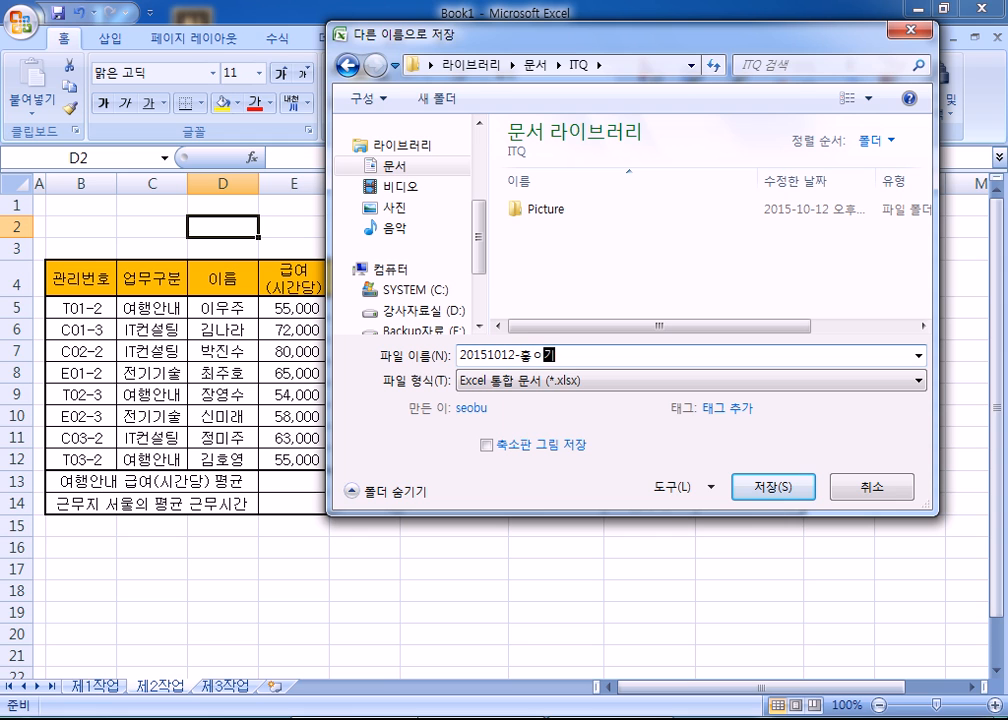
key("BackSpace")
key("BackSpace")
key("BackSpace")
type("홍길동")
key("Return")
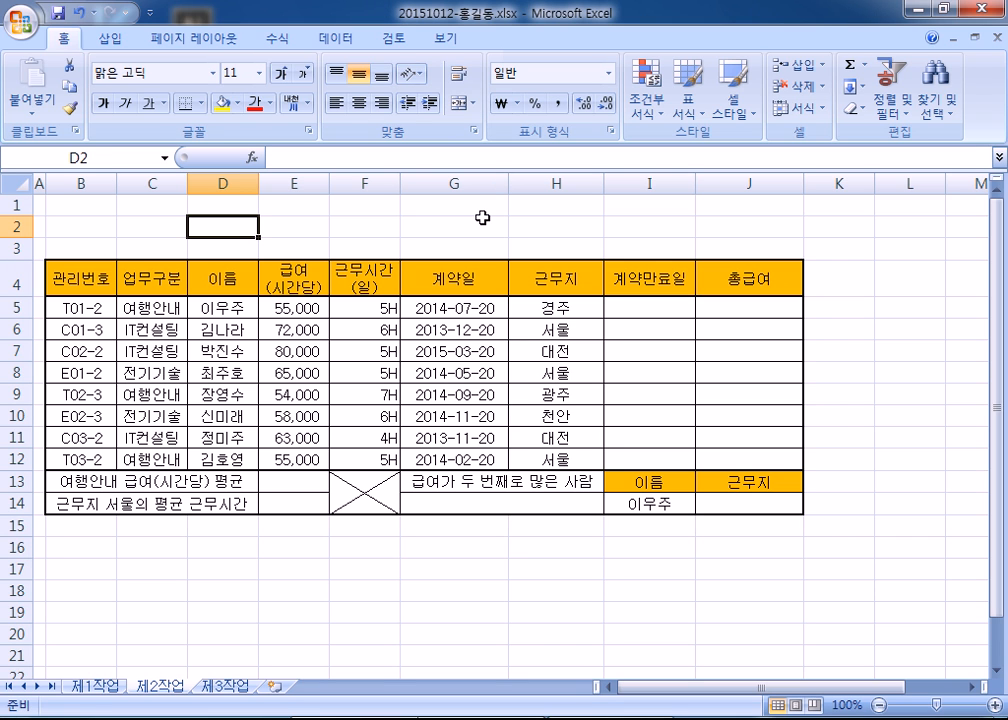
- Select cell I5 and launch Notepad, placing it over the sheet's top-left corner
left_click(622, 309)
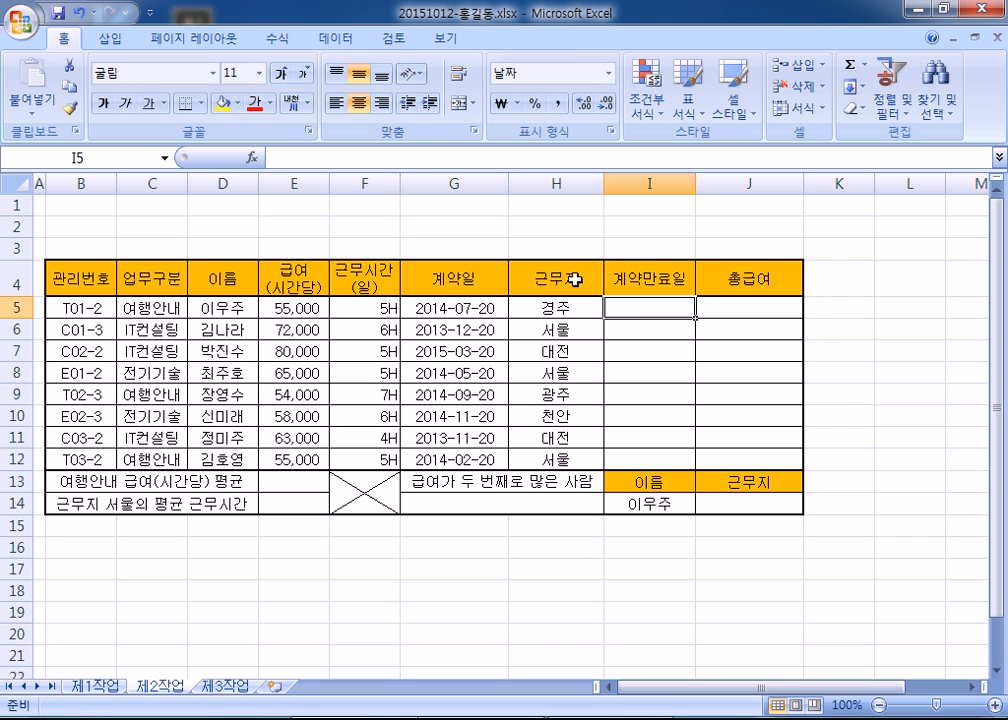
key("super")
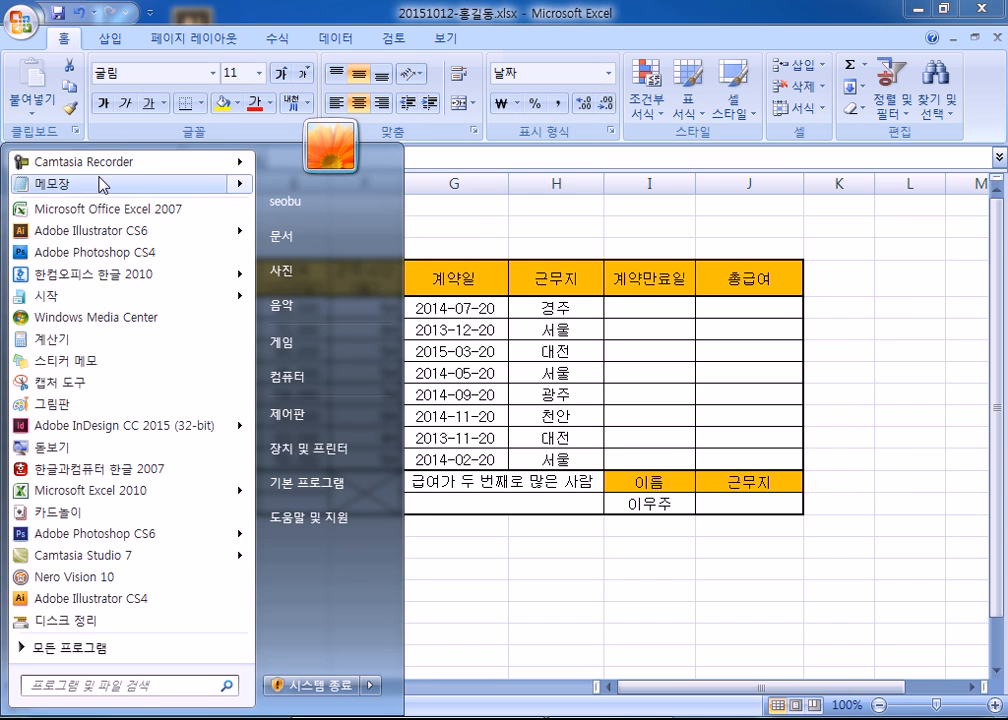
left_click(98, 181)
left_click_drag(415, 243, 216, 22)
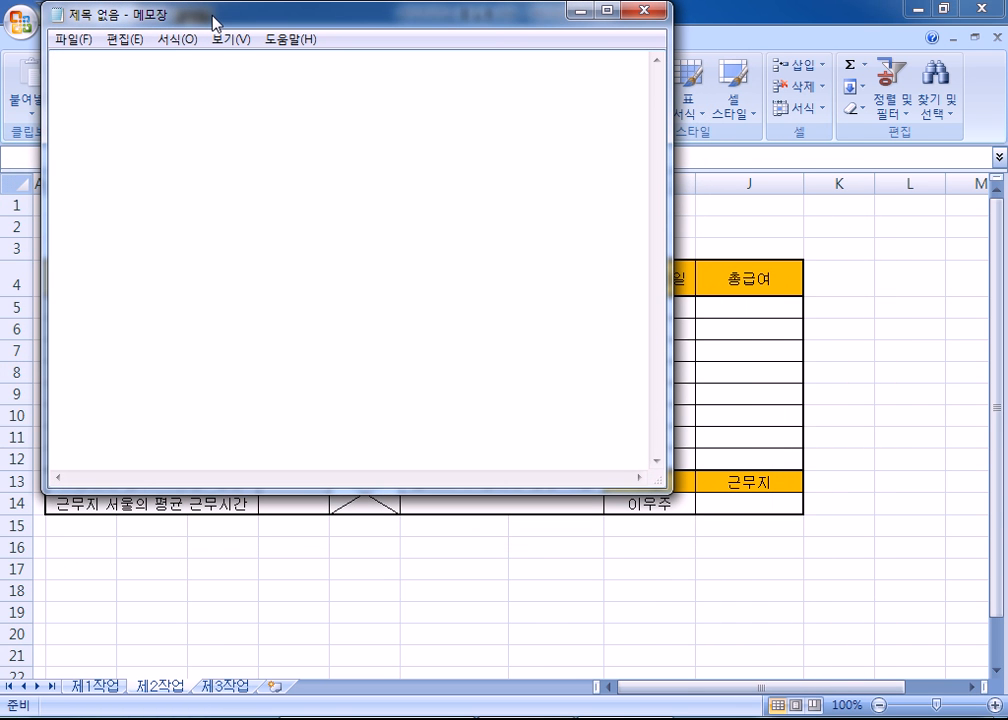
- Write the notes '함수란? 수학적인 계산 X' and '엑셀에서의 함수는 기능이다.'
type("함ㅅ수란?")
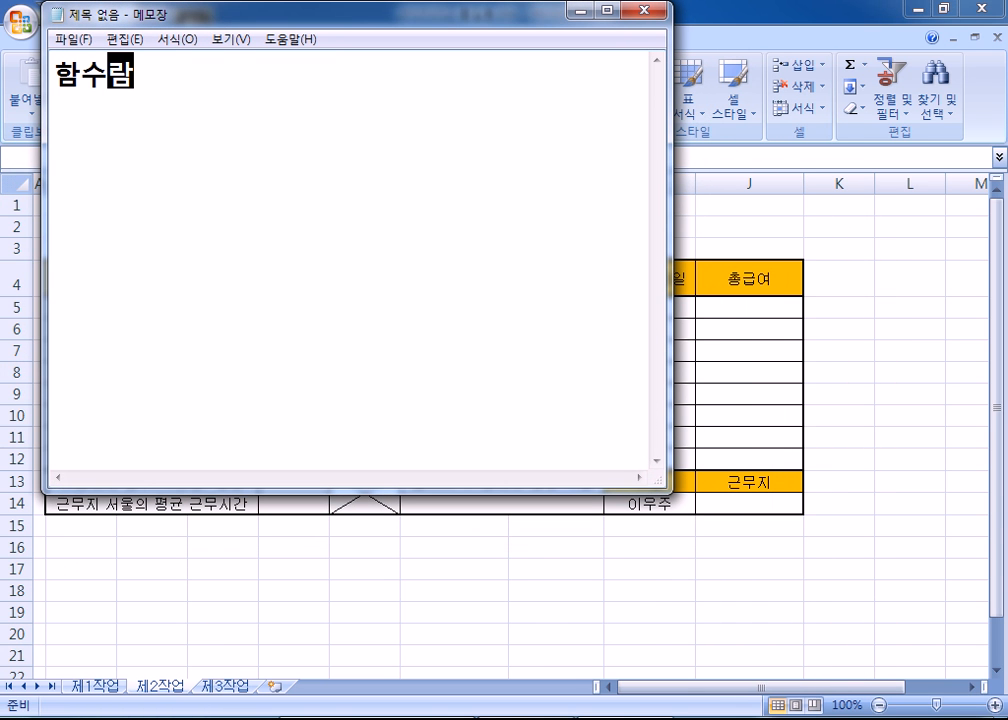
type(" 수학")
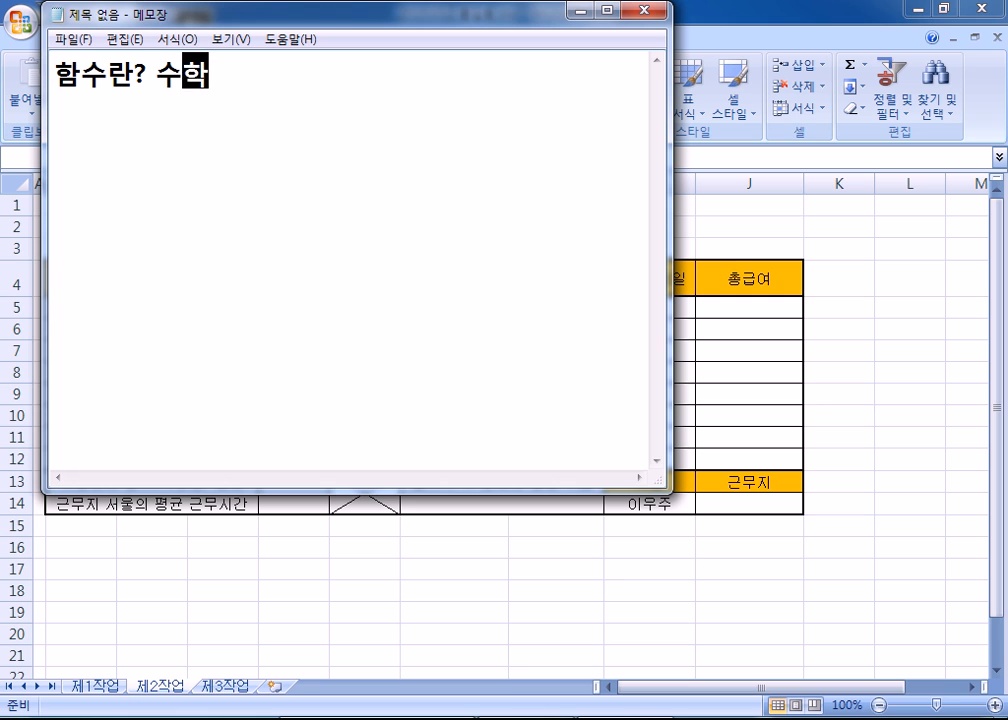
type("적인 ")
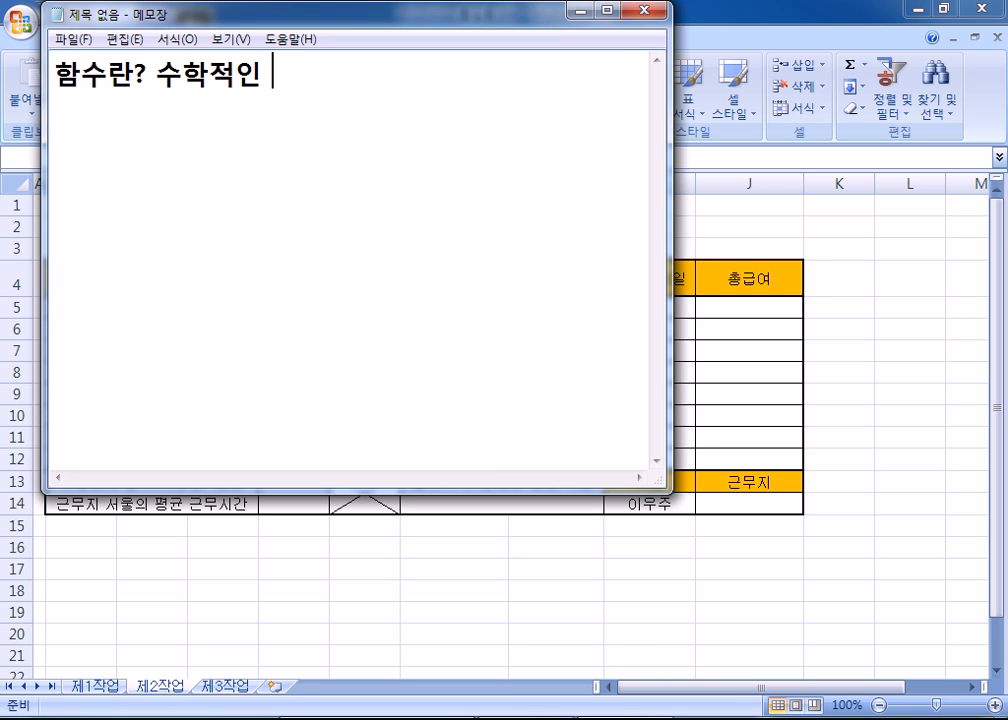
type("계산 X")
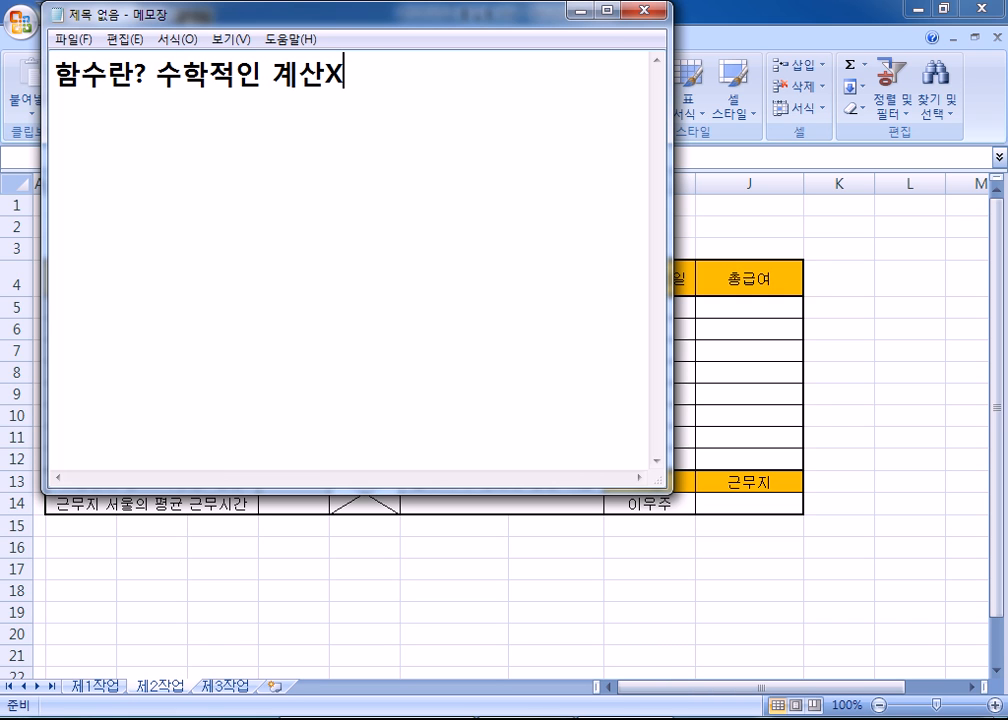
key("Left")
key("End")
key("Return")
key("Return")
type("dpr")
key("BackSpace")
key("BackSpace")
type("pr")
key("BackSpace")
key("BackSpace")
key("BackSpace")
type("엑셀")
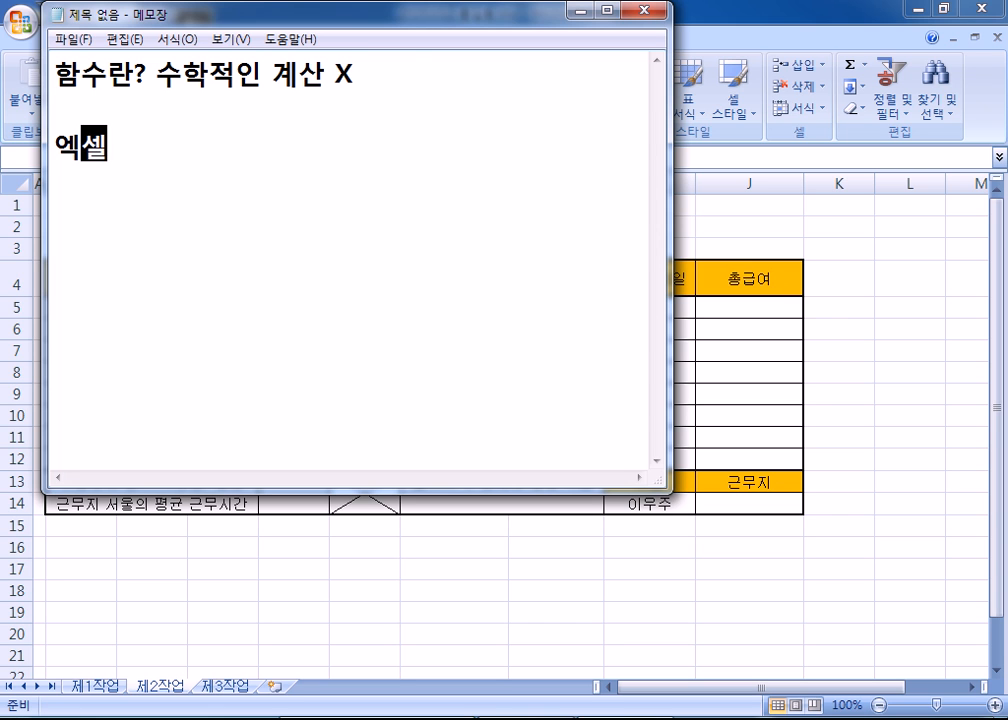
type("에서의 함수는 ")
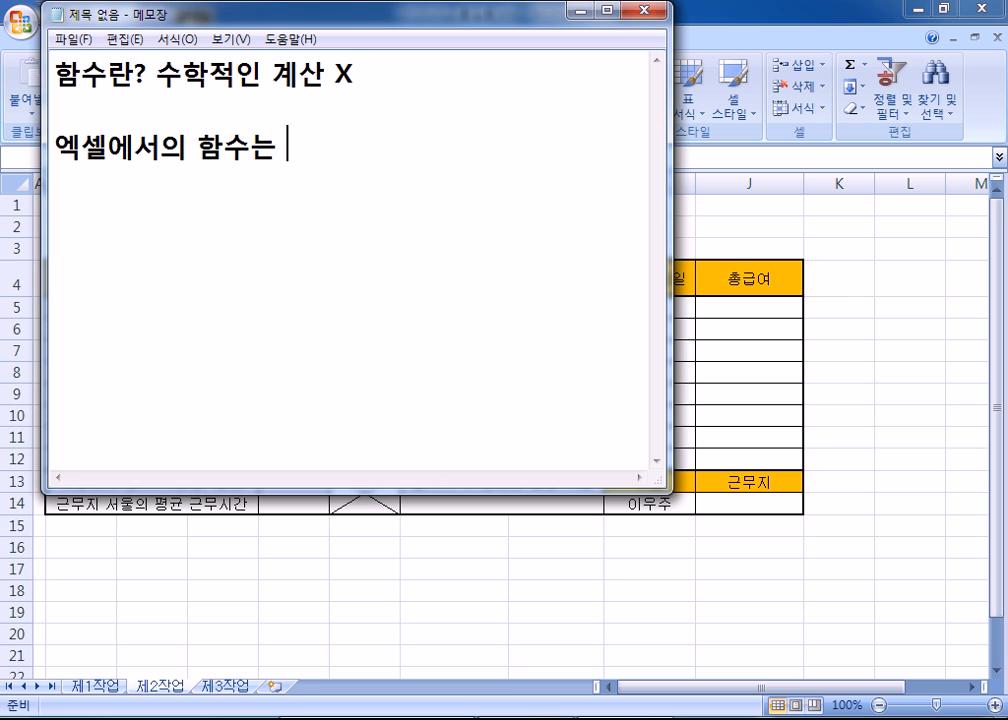
type("기능이다.")
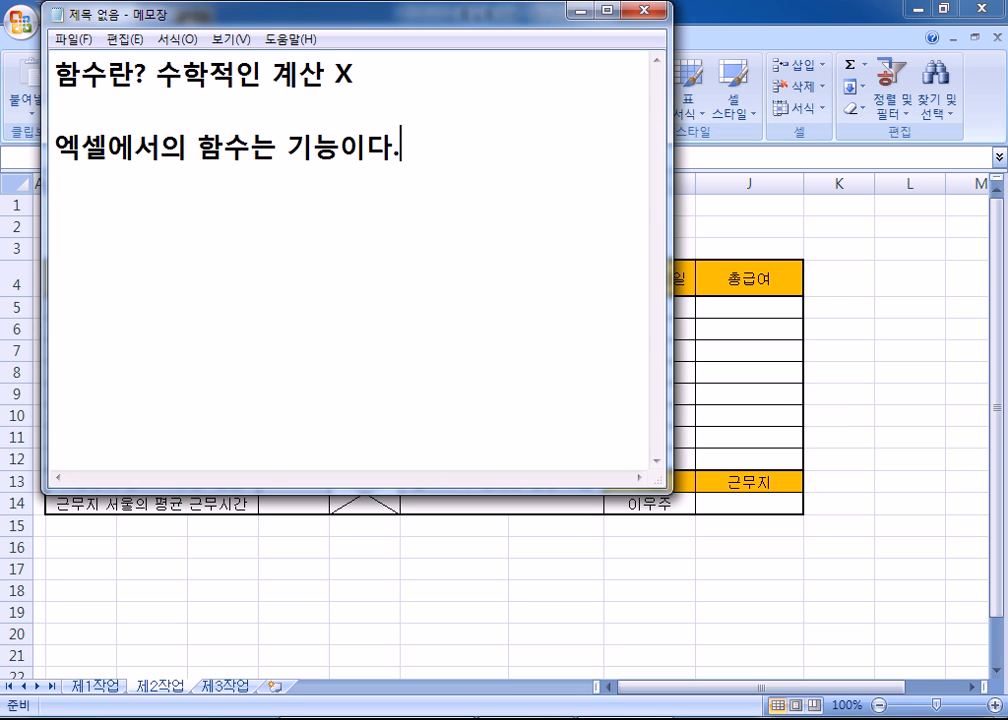
key("Return")
- Add the lines '합계를 구하는 기능' and '평균을 계산하고 싶다.... -> 평균 구하는 기능 호출'
type("합계를 구하는")
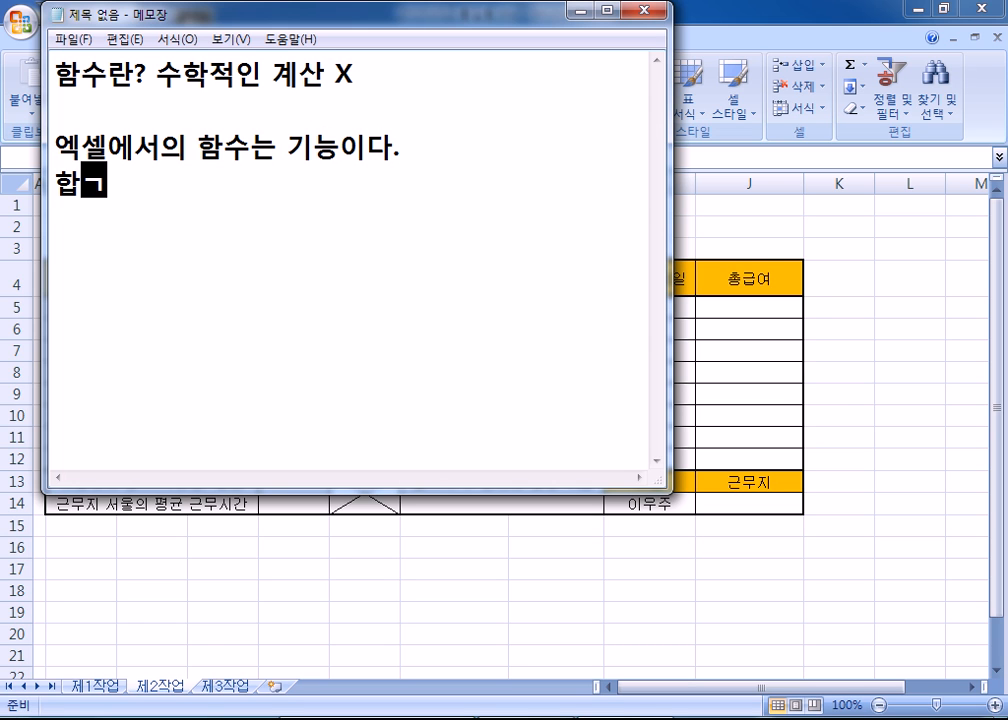
type(" 기능")
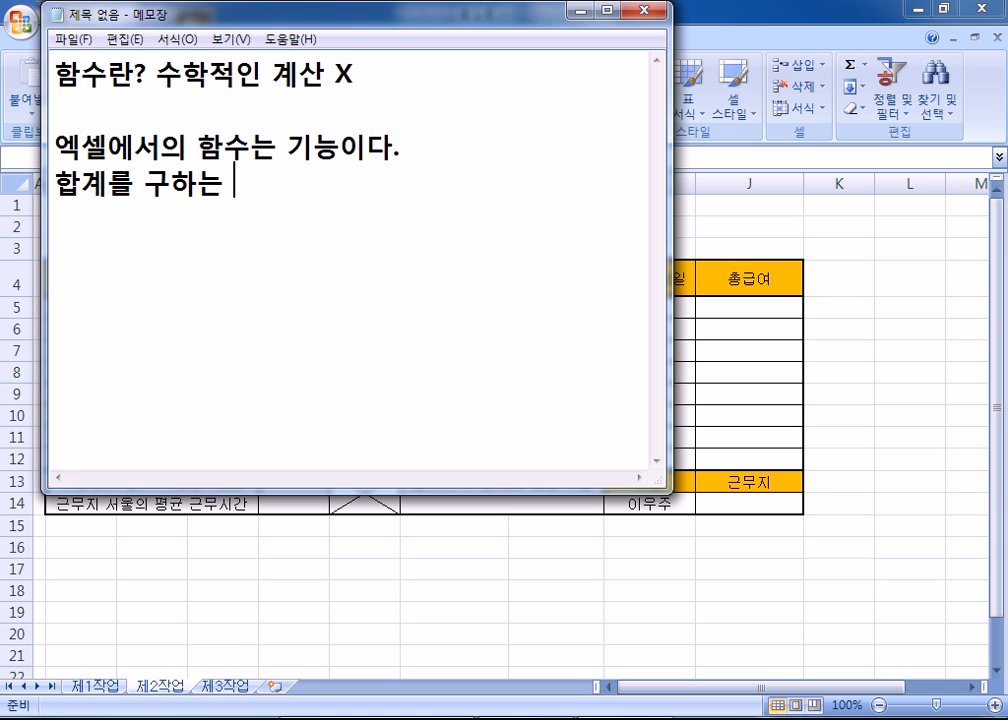
key("Return")
type("표ㅕㅇ")
key("BackSpace")
key("BackSpace")
key("BackSpace")
type("ㅍㅕㅇ균으ㅜ")
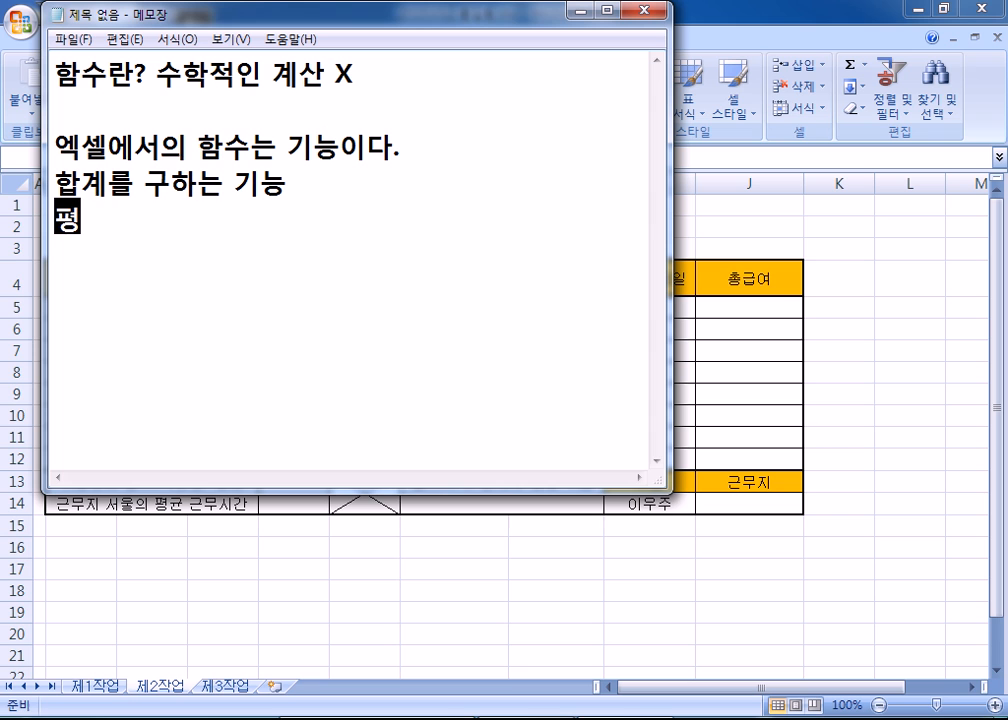
key("BackSpace")
key("BackSpace")
type("ㅡㄹ ㄱㅖㅅㅏㄴㅎㅏㄴ")
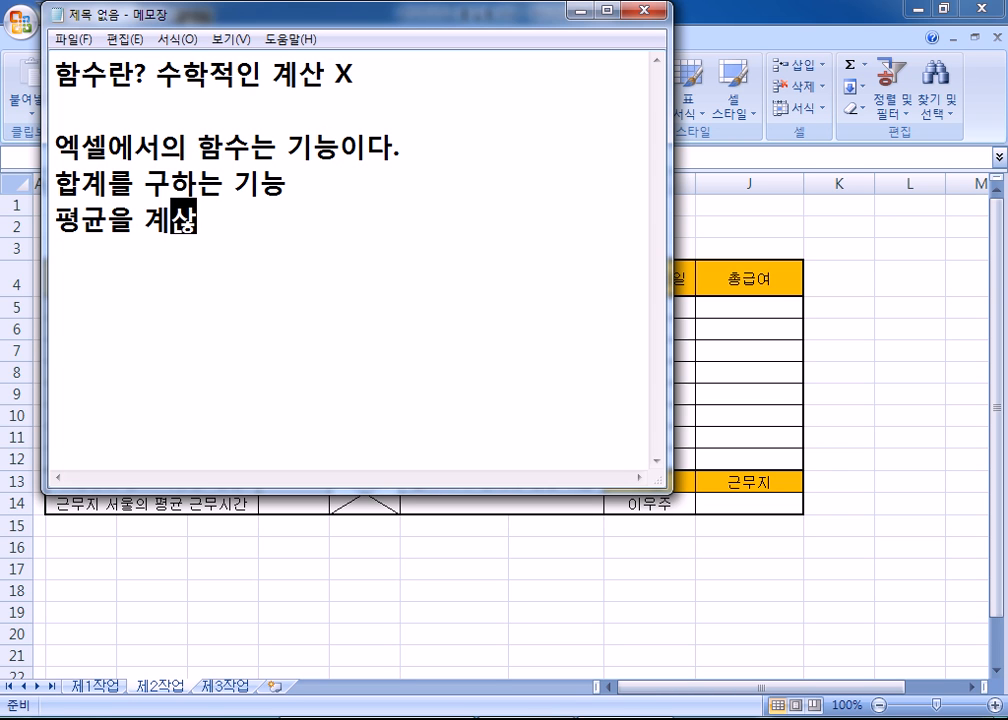
type("고 ")
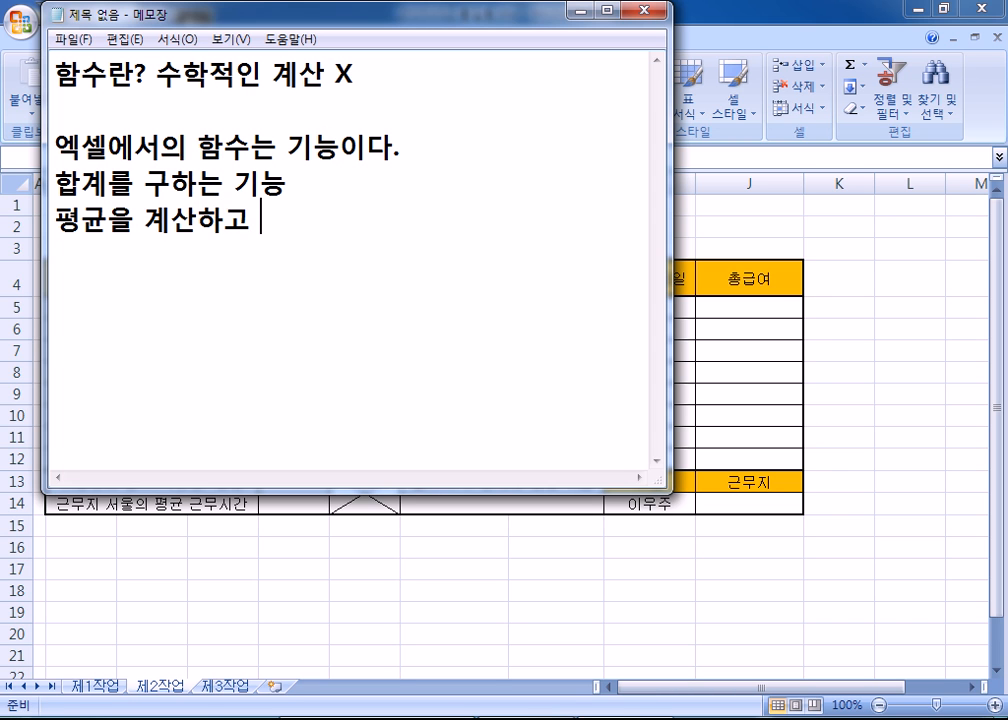
type("싶다..")
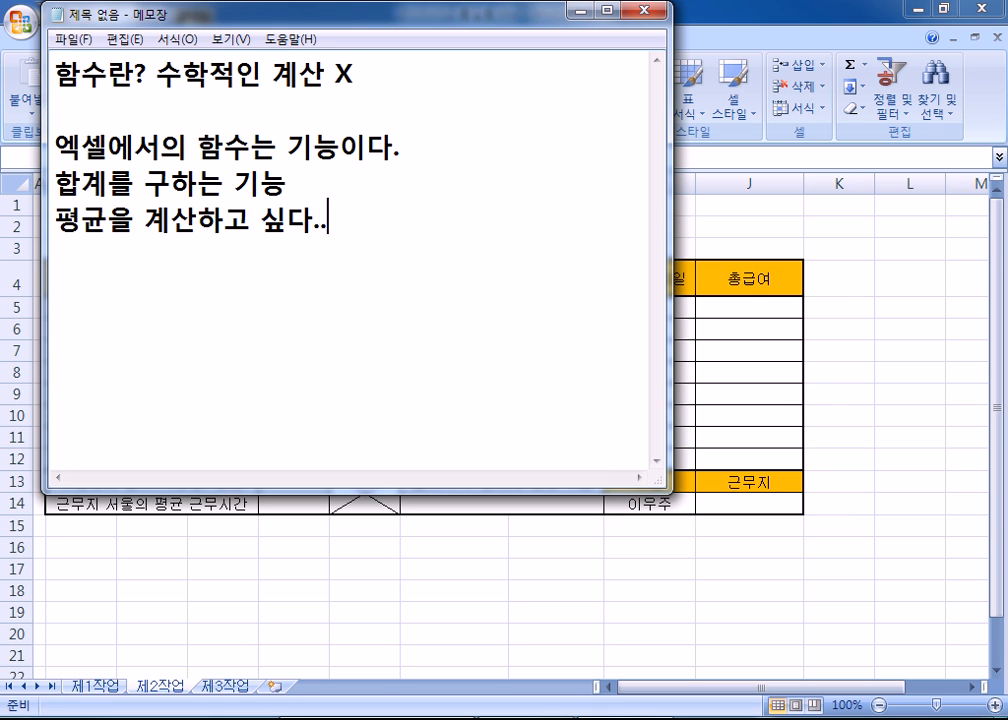
type(".. -> 평균 구하는 기능")
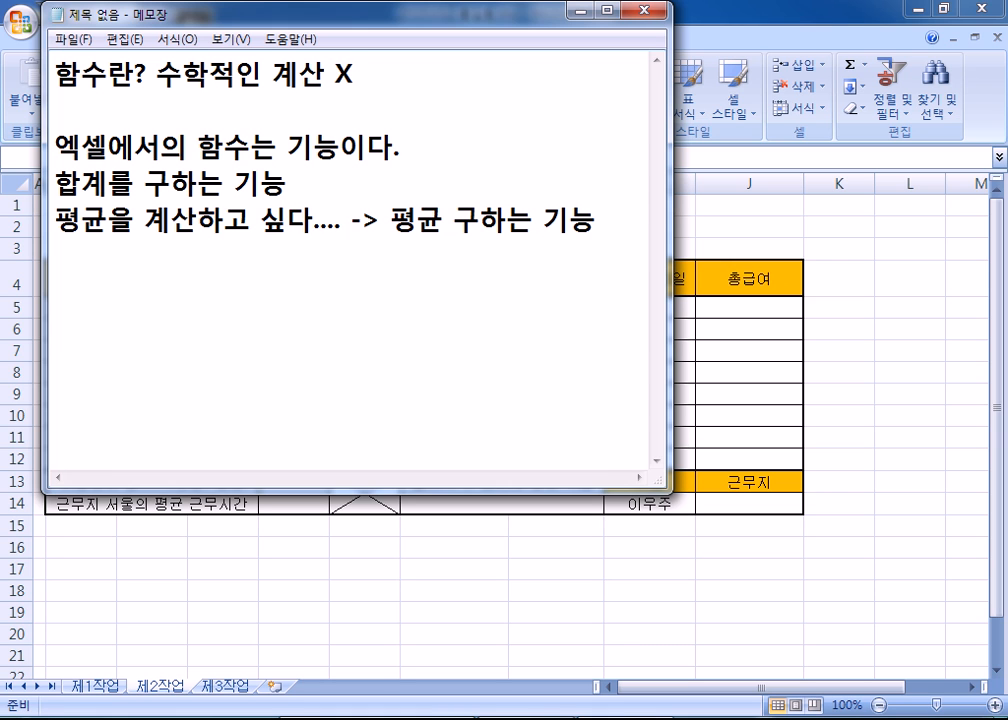
type(" 홓")
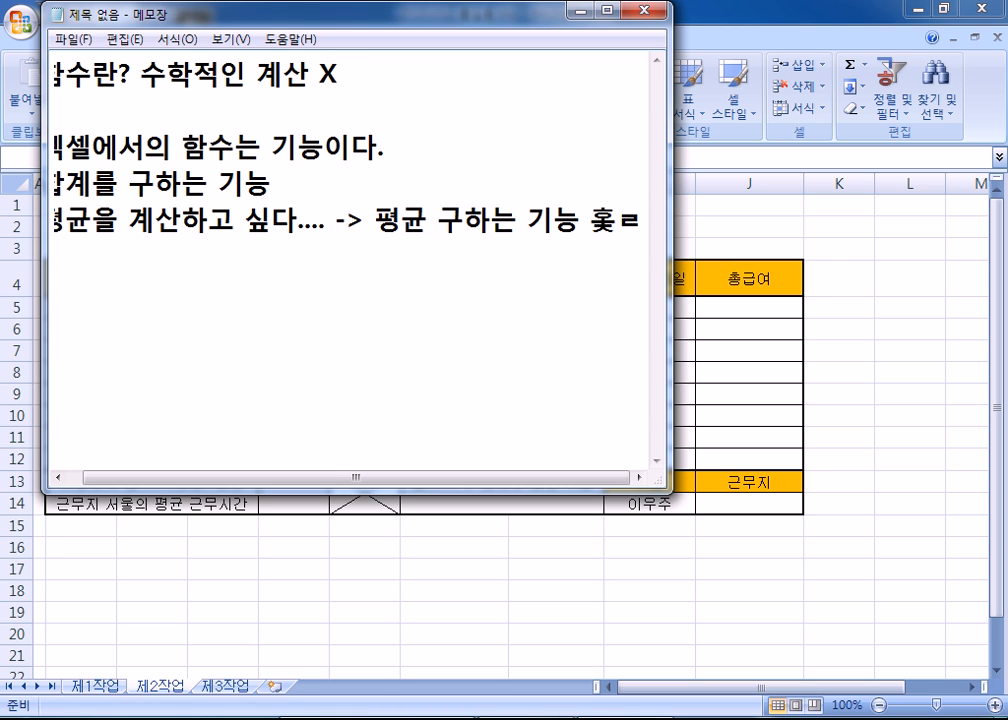
type("출")
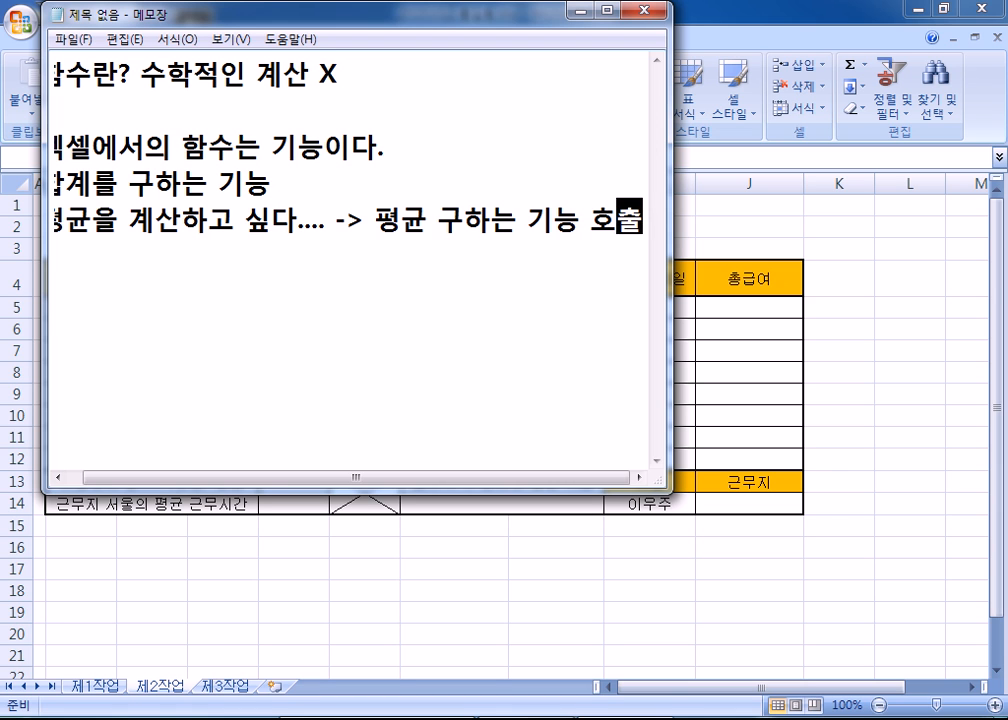
- Widen the Notepad window, turn on 자동 줄 바꿈 word wrap, and start a new line
left_click_drag(668, 313, 902, 318)
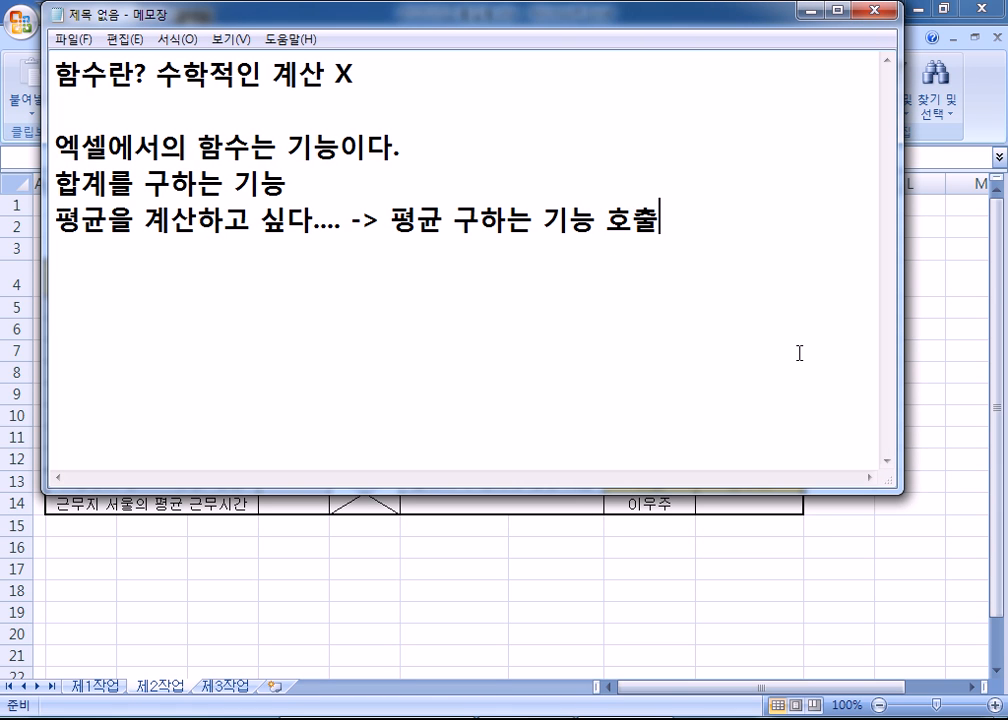
left_click(165, 40)
left_click(214, 63)
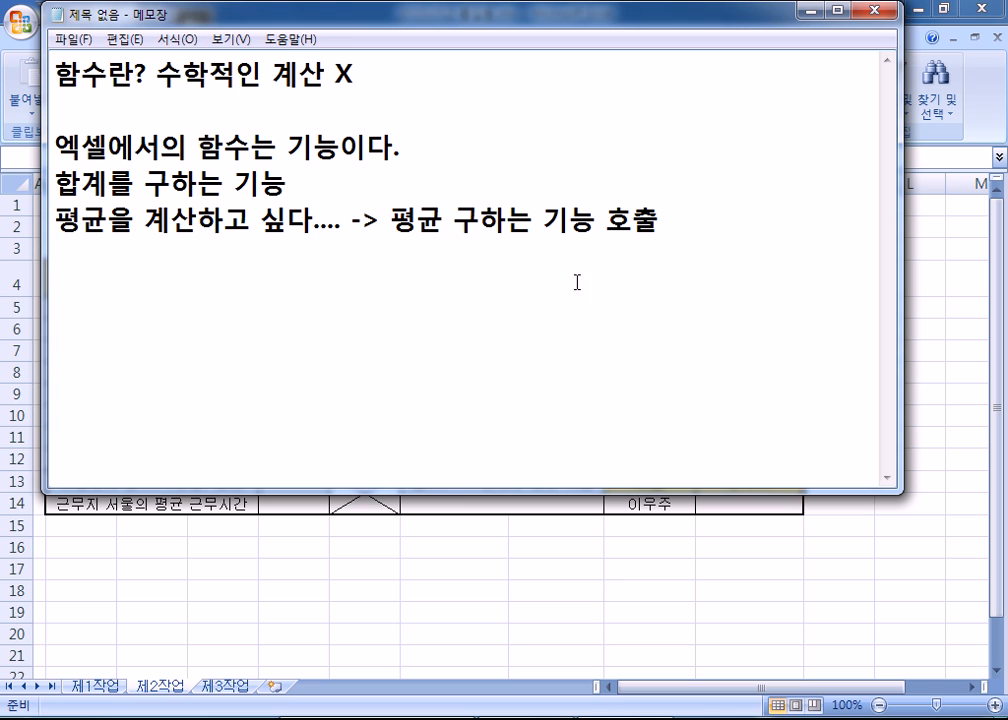
key("Return")
- Return to Excel's 제2작업 sheet, zoom to 145%, and scroll so the employee table shows
key("alt+Tab")
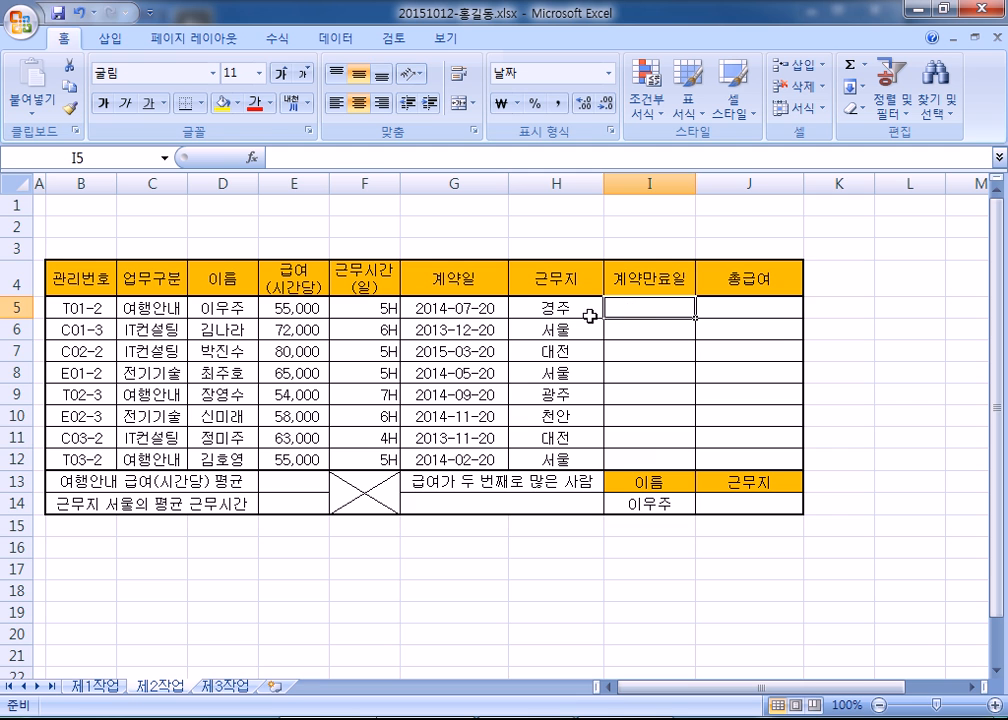
scroll(640, 343, "up", 3)
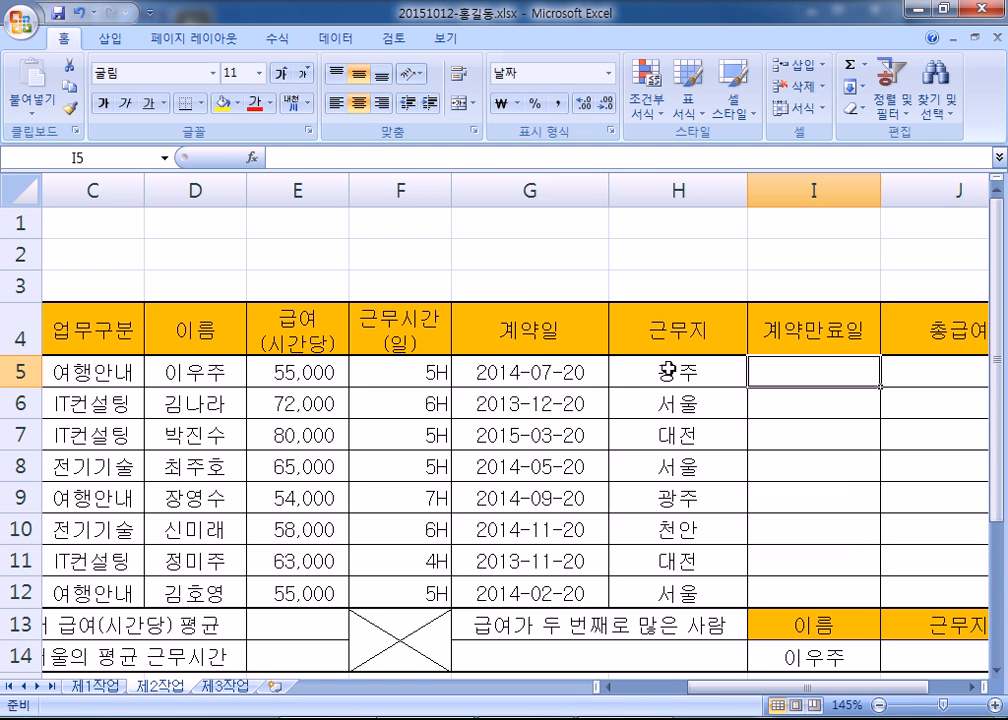
left_click_drag(762, 690, 895, 690)
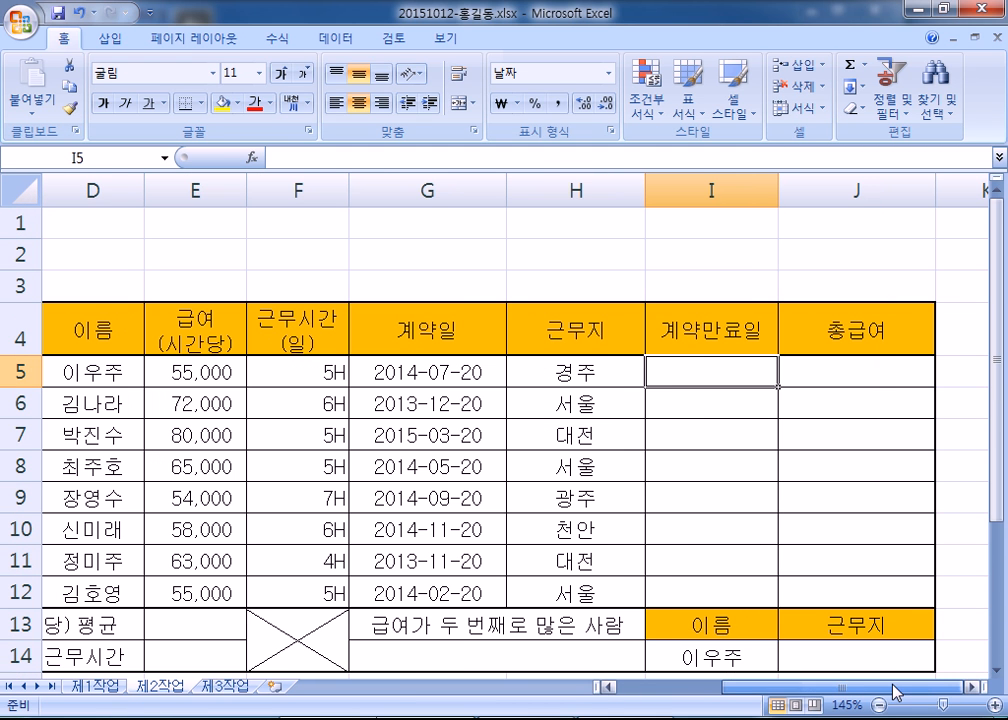
left_click(970, 686)
left_click(970, 686)
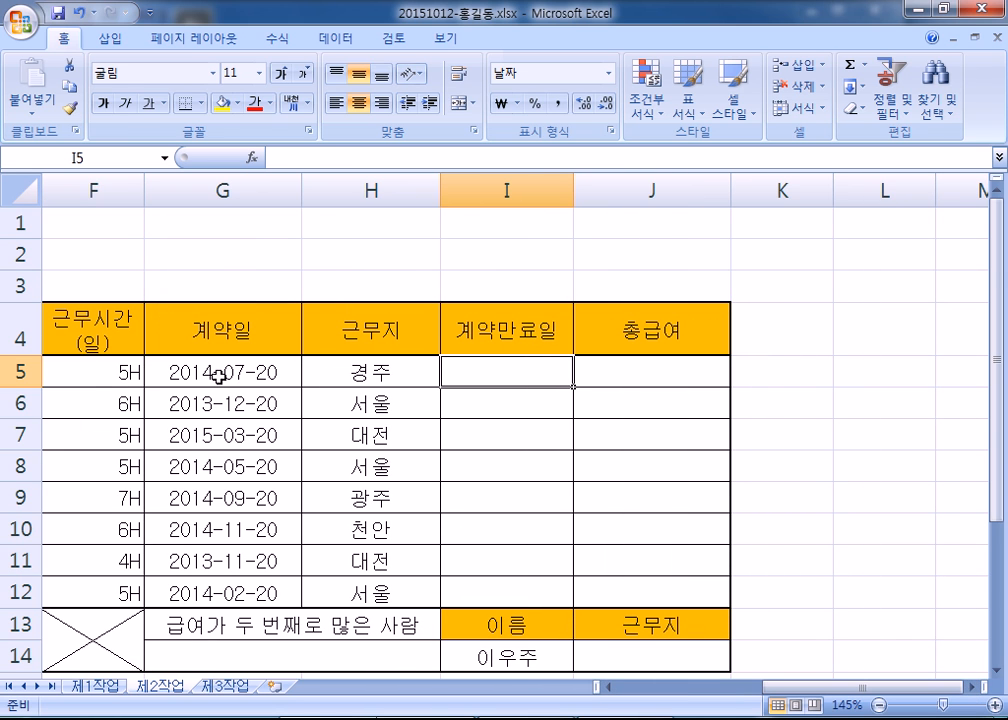
scroll(471, 364, "down", 1)
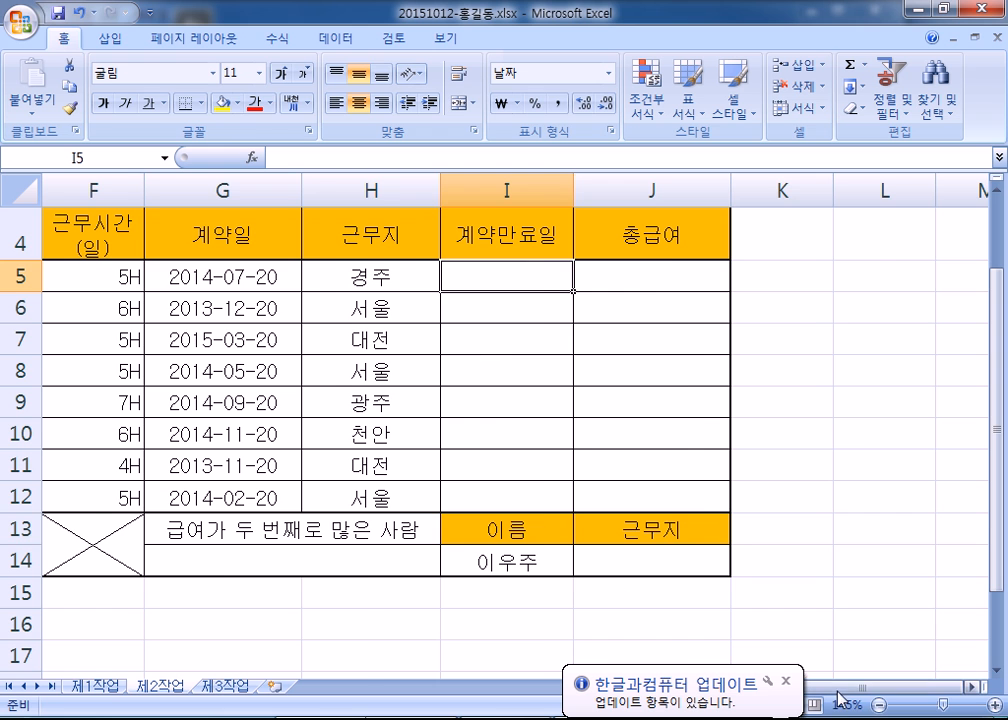
scroll(660, 550, "left", 4)
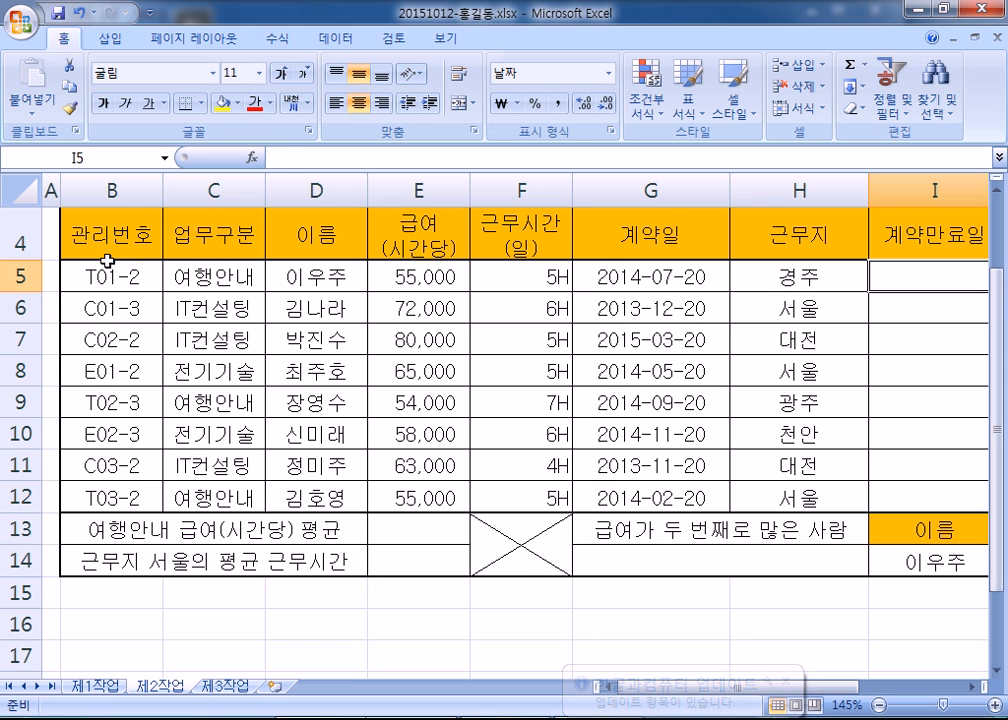
double_click(147, 275)
left_click_drag(131, 275, 134, 309)
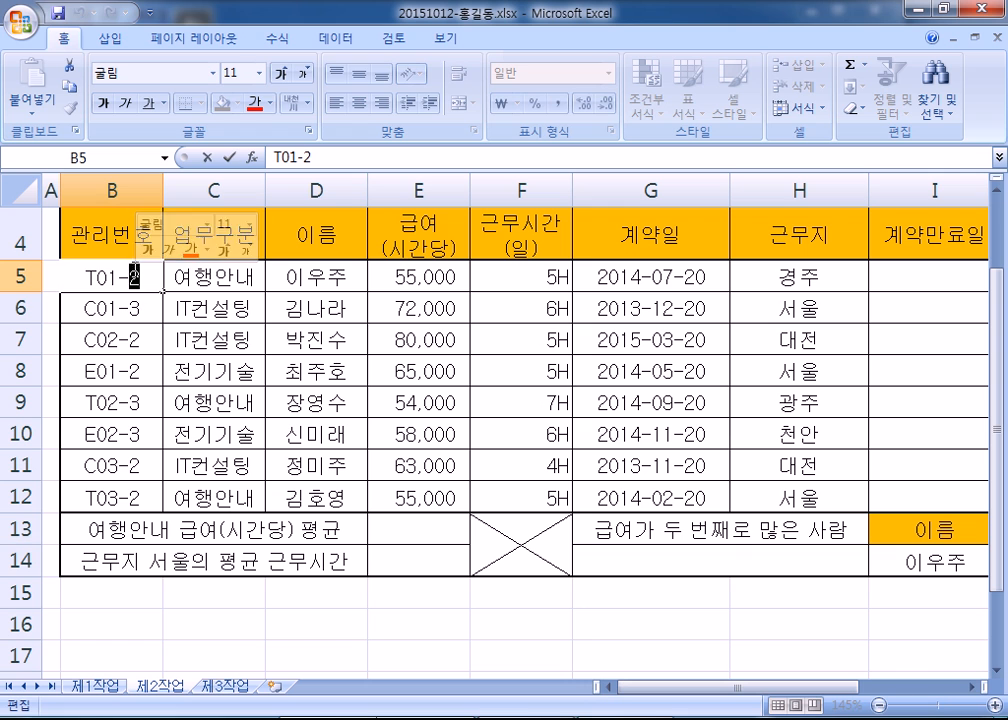
key("Escape")
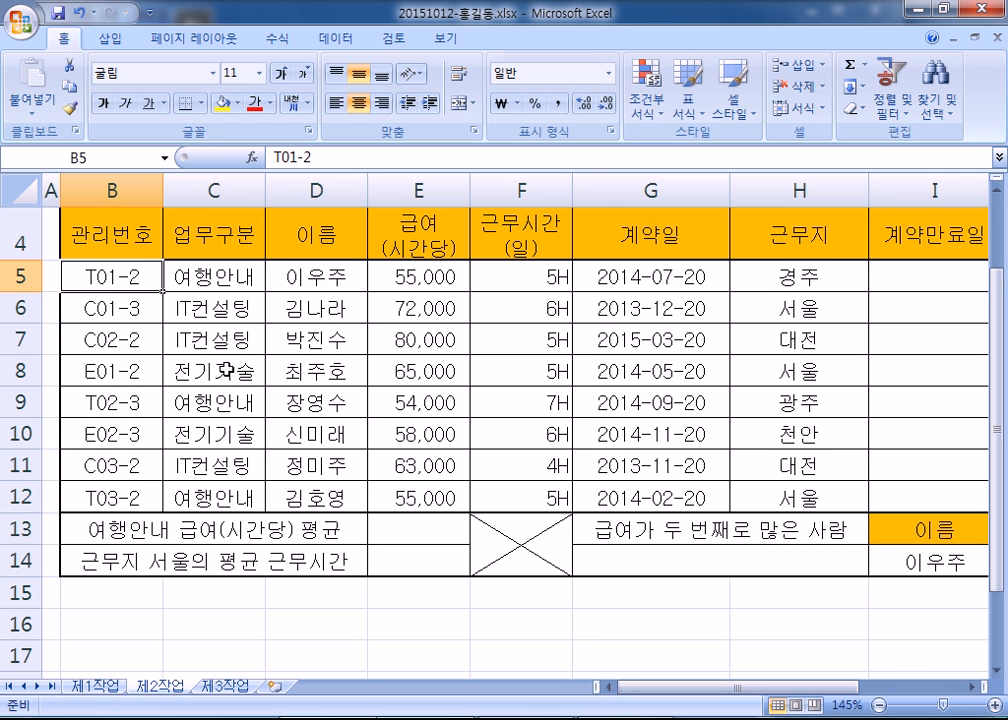
left_click_drag(707, 693, 733, 687)
left_click_drag(741, 700, 880, 703)
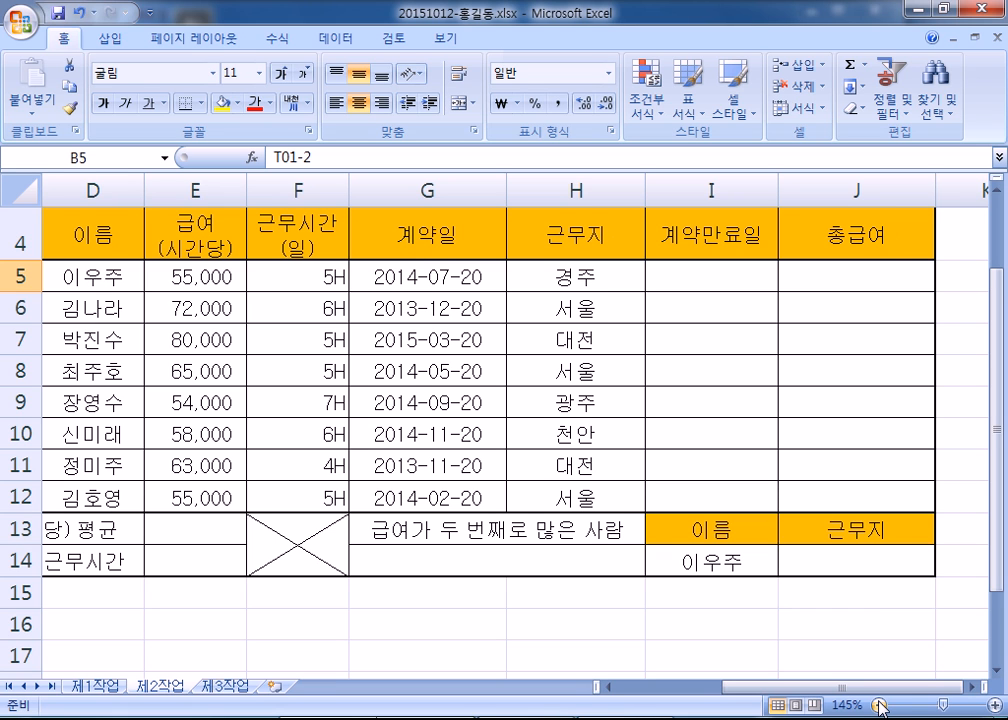
left_click_drag(820, 688, 682, 688)
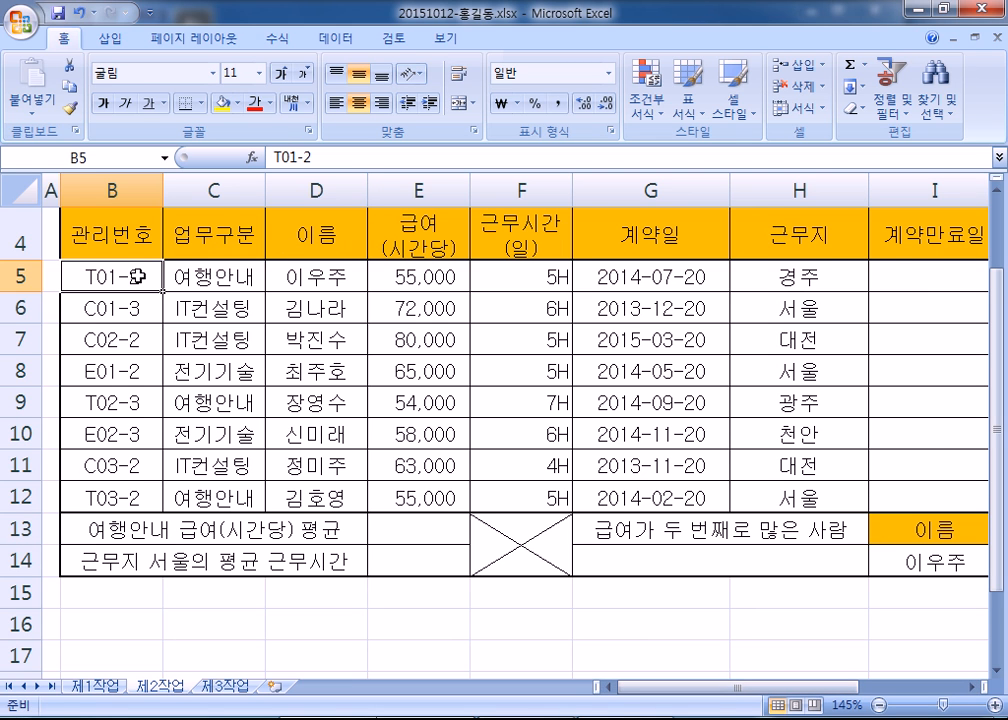
left_click(648, 282)
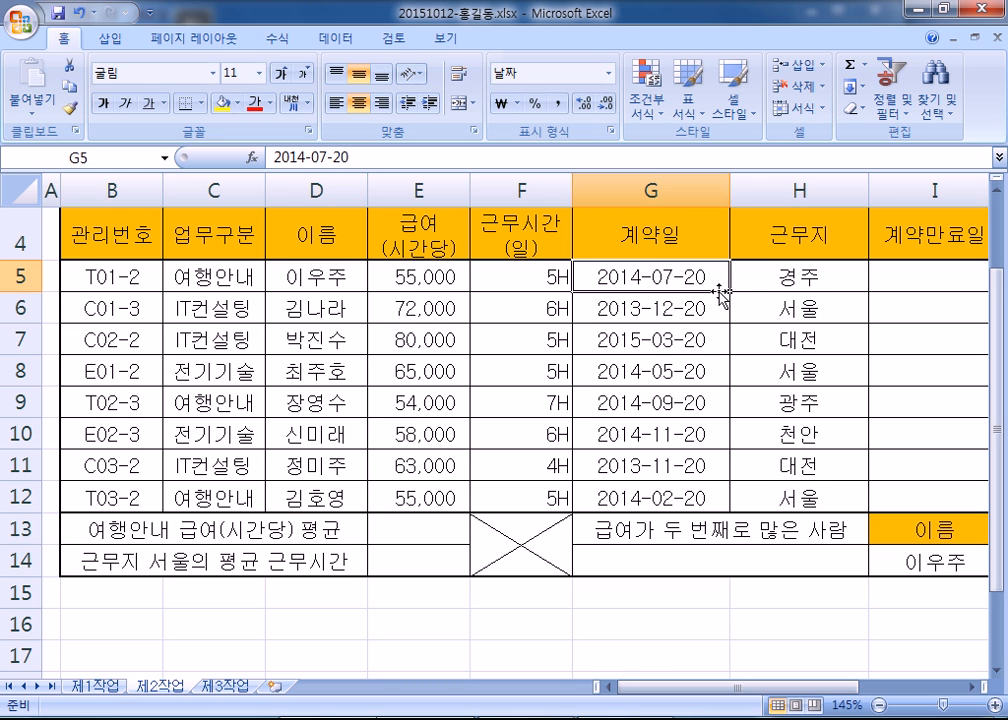
left_click(140, 308)
double_click(133, 310)
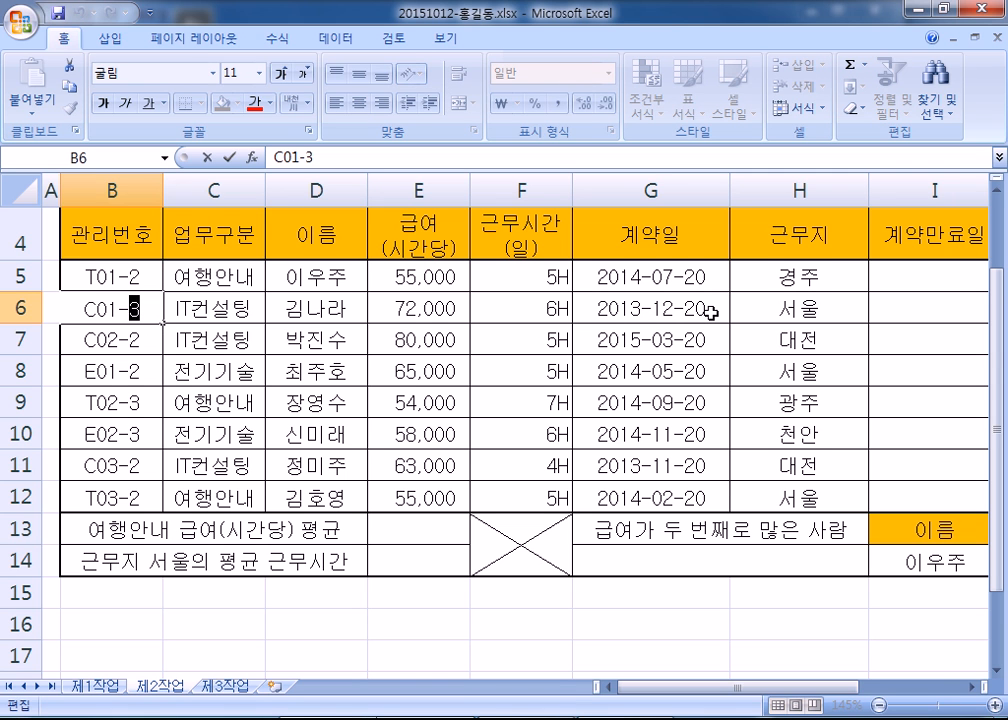
left_click(893, 278)
- Start the I5 formula with = and try out references to the contract date
type("=")
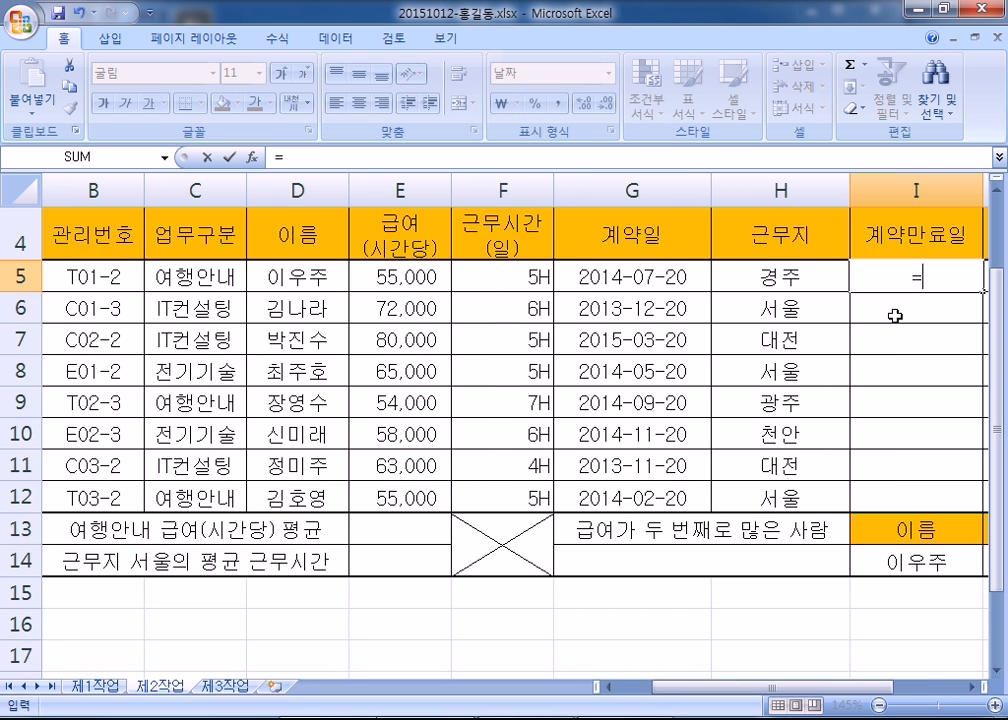
left_click_drag(858, 688, 890, 689)
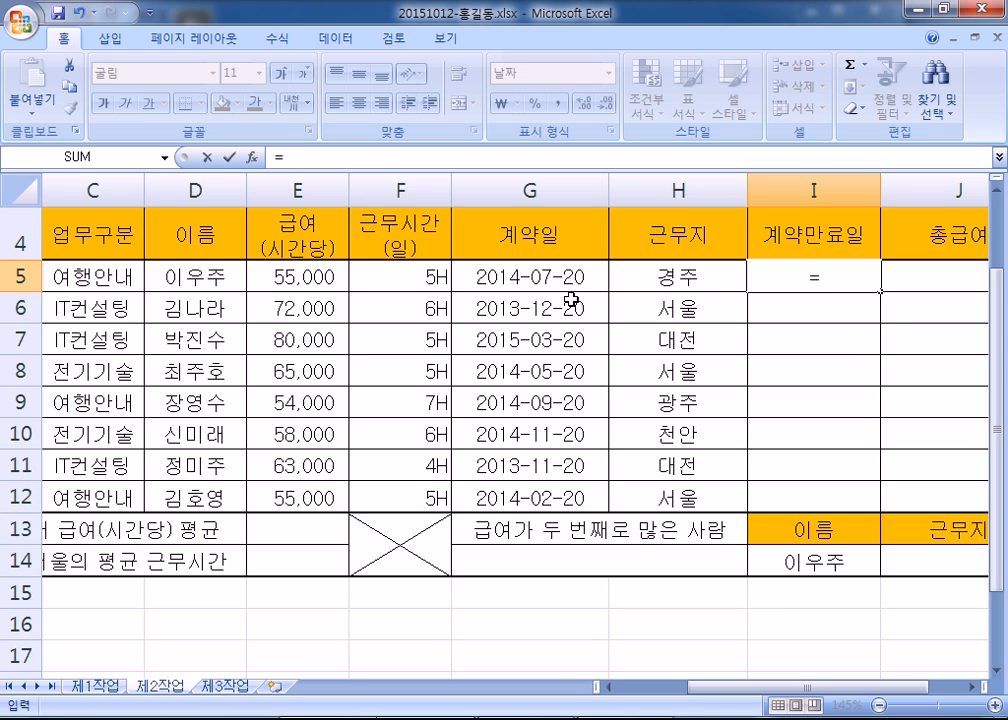
type("ㅎ")
type("g4")
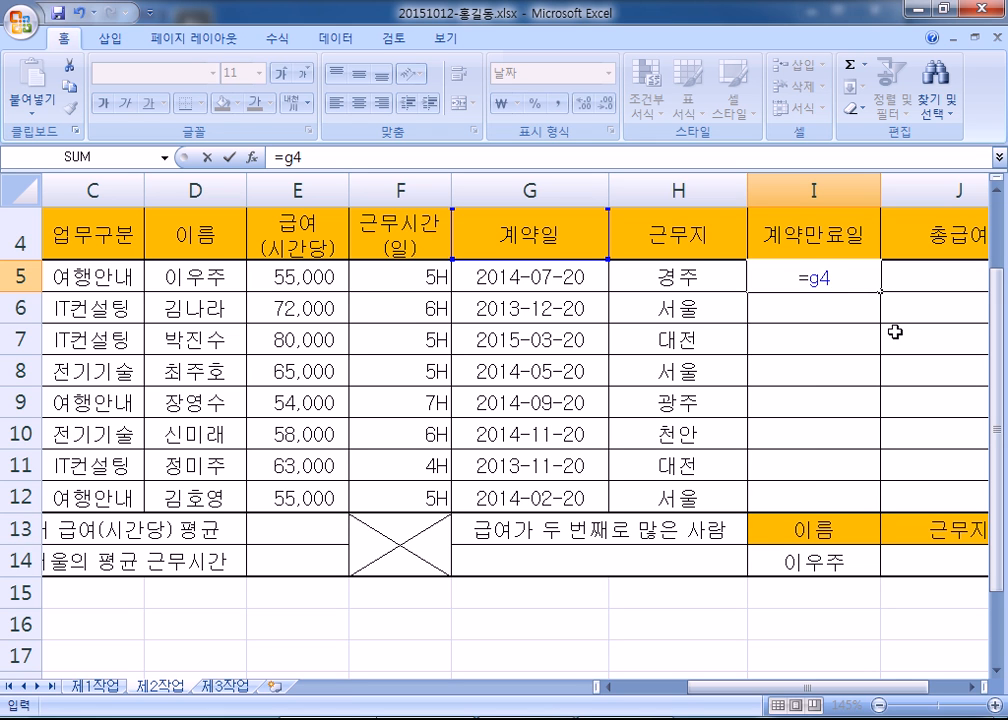
key("BackSpace")
key("BackSpace")
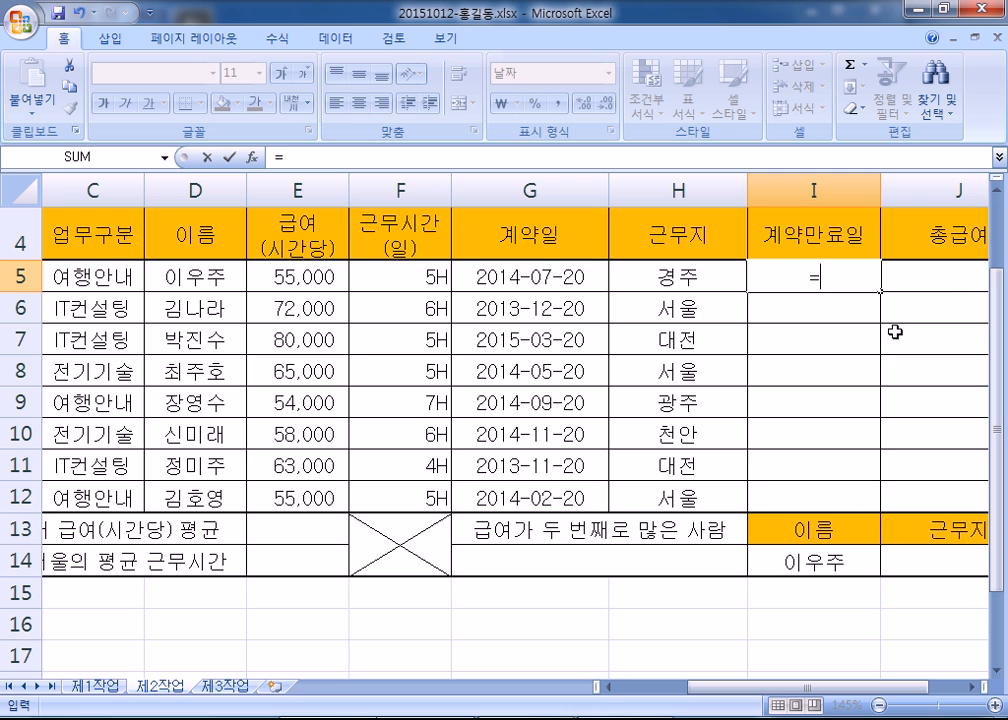
type("G4")
key("BackSpace")
key("BackSpace")
left_click(530, 278)
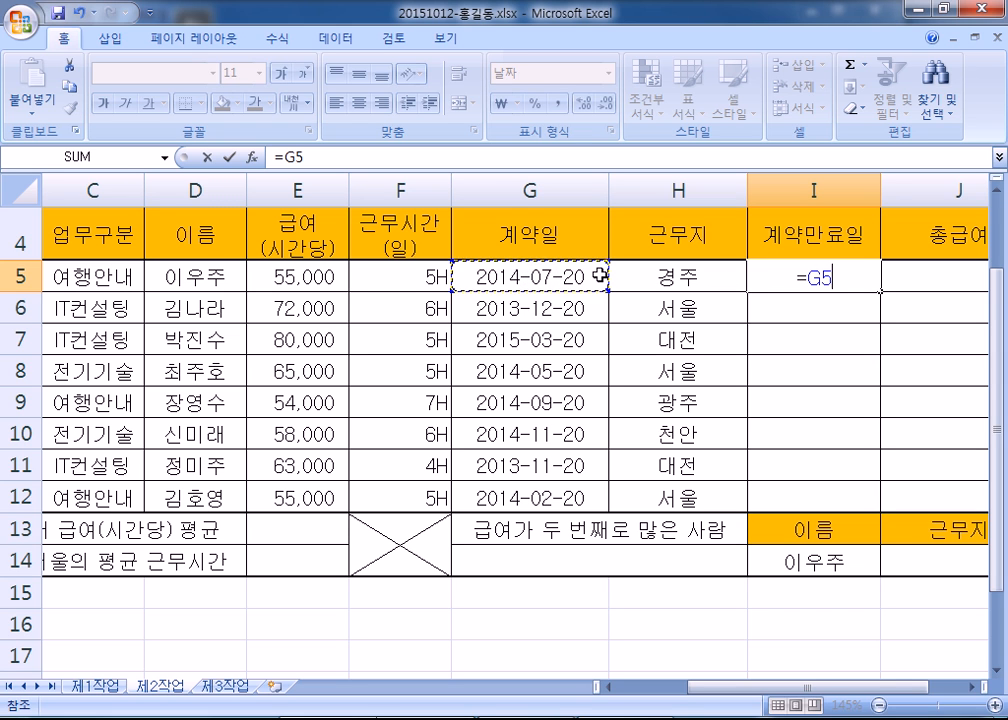
key("BackSpace")
key("BackSpace")
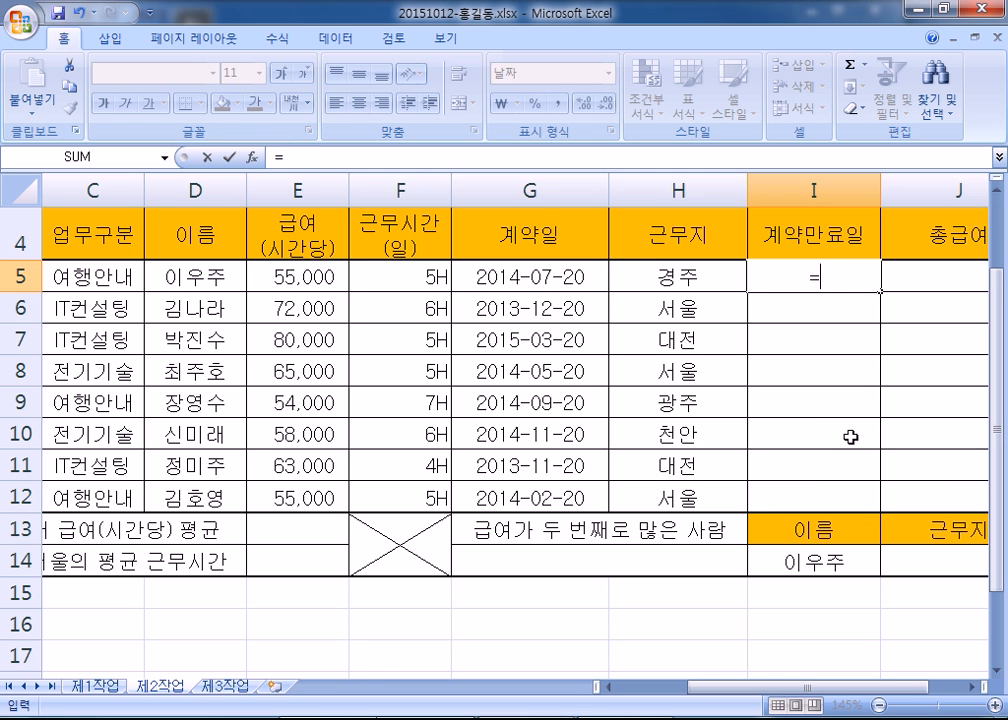
key("Left")
key("Left")
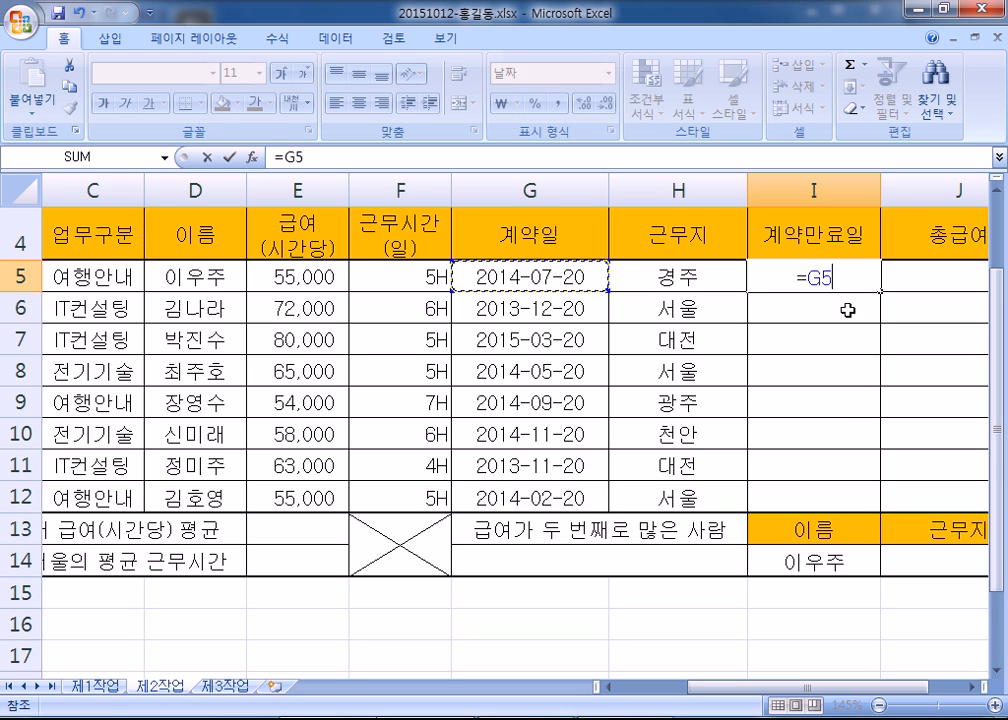
key("BackSpace")
key("BackSpace")
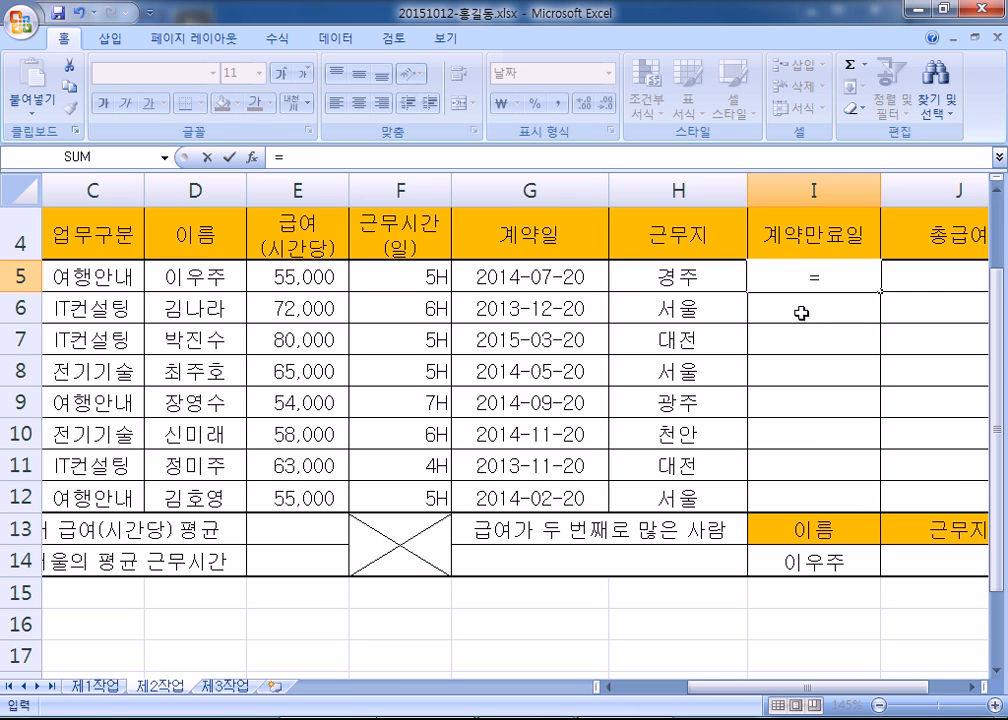
- Settle on the G5 reference so the formula reads =G5+
left_click(577, 280)
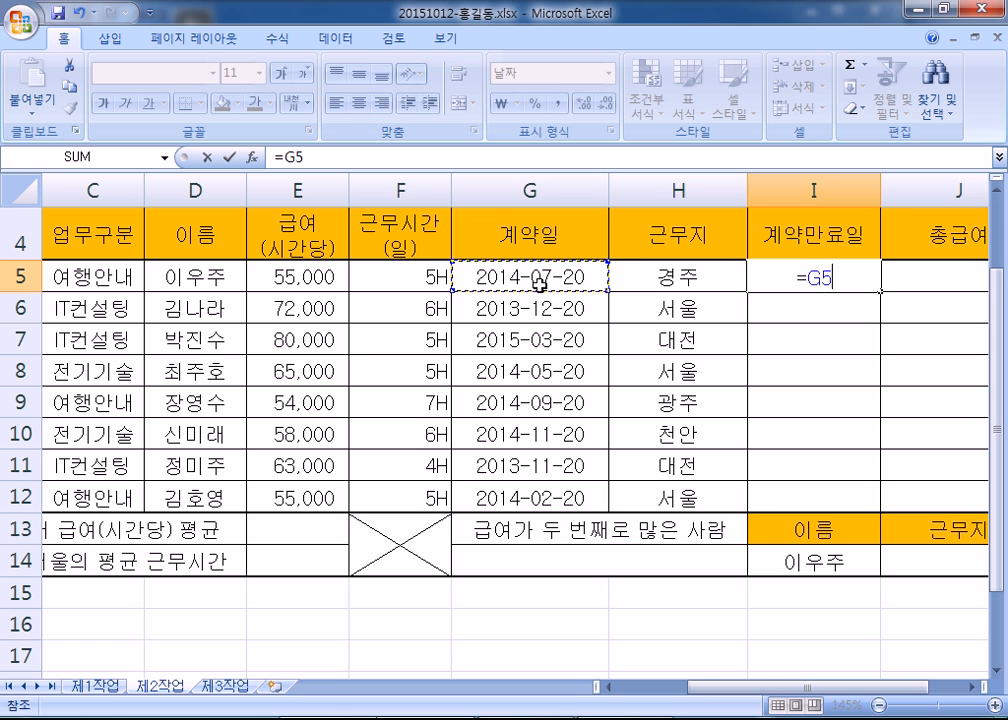
left_click(402, 275)
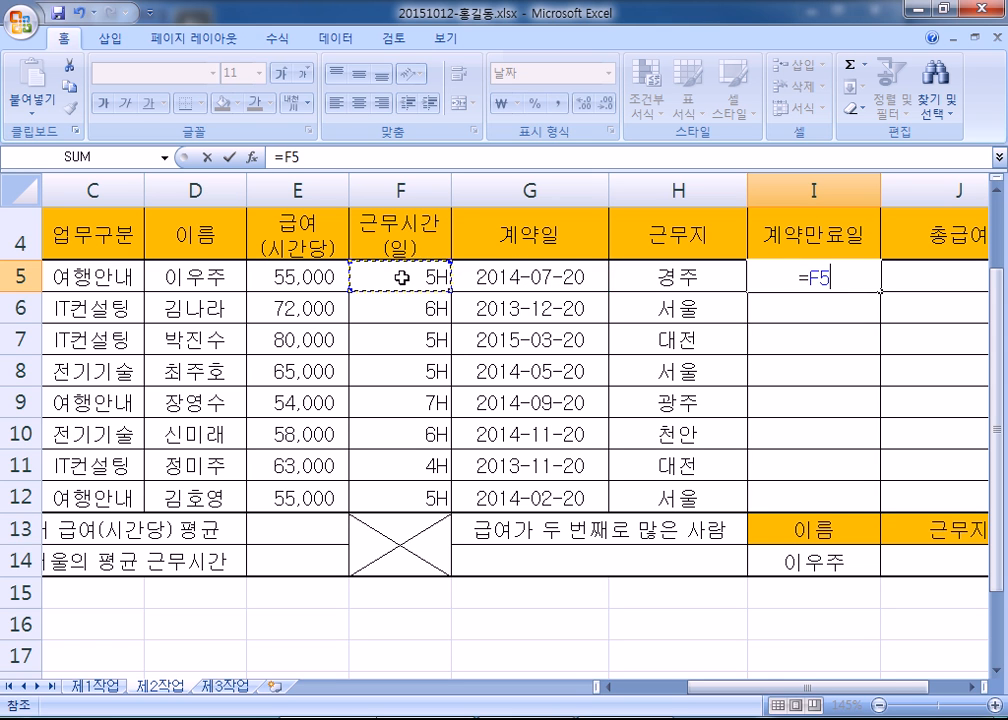
left_click(458, 286)
key("Down")
key("Up")
left_click(513, 231)
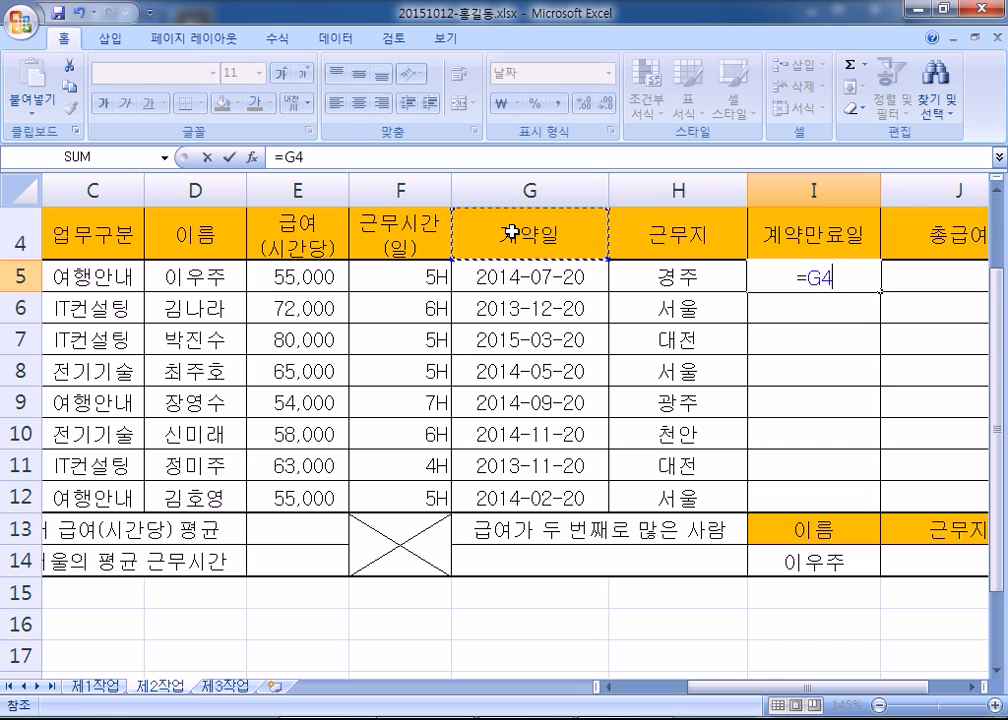
key("Down")
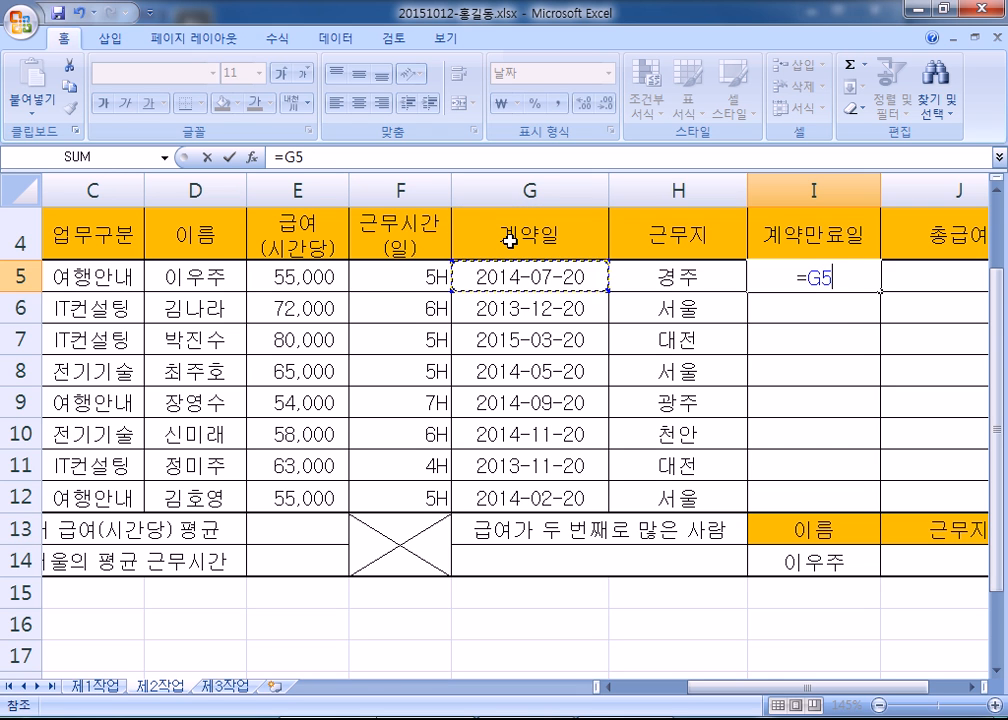
key("BackSpace")
key("BackSpace")
type("G5+")
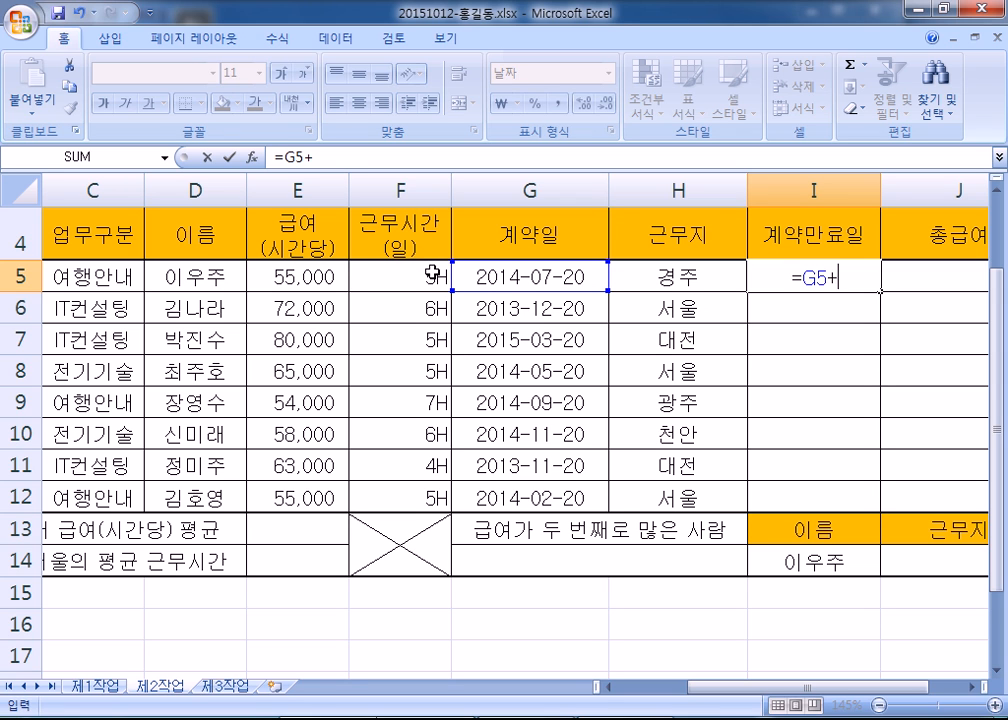
- Type RI and compare the RIGHT and RIGHTB suggestions before inserting RIGHT
left_click_drag(740, 686, 838, 690)
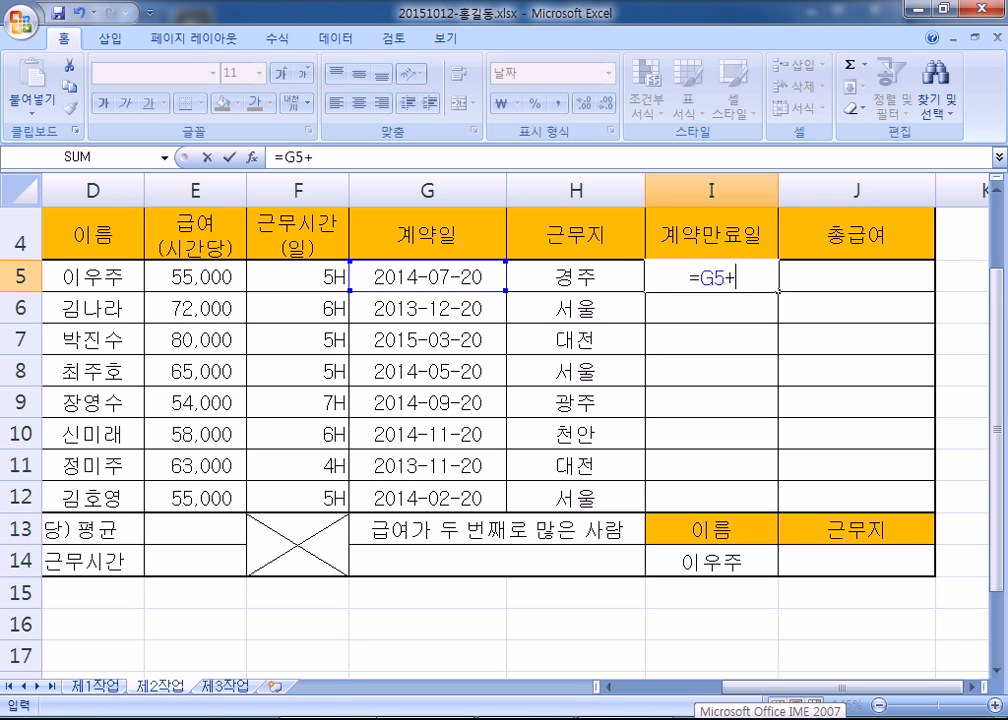
type("RI")
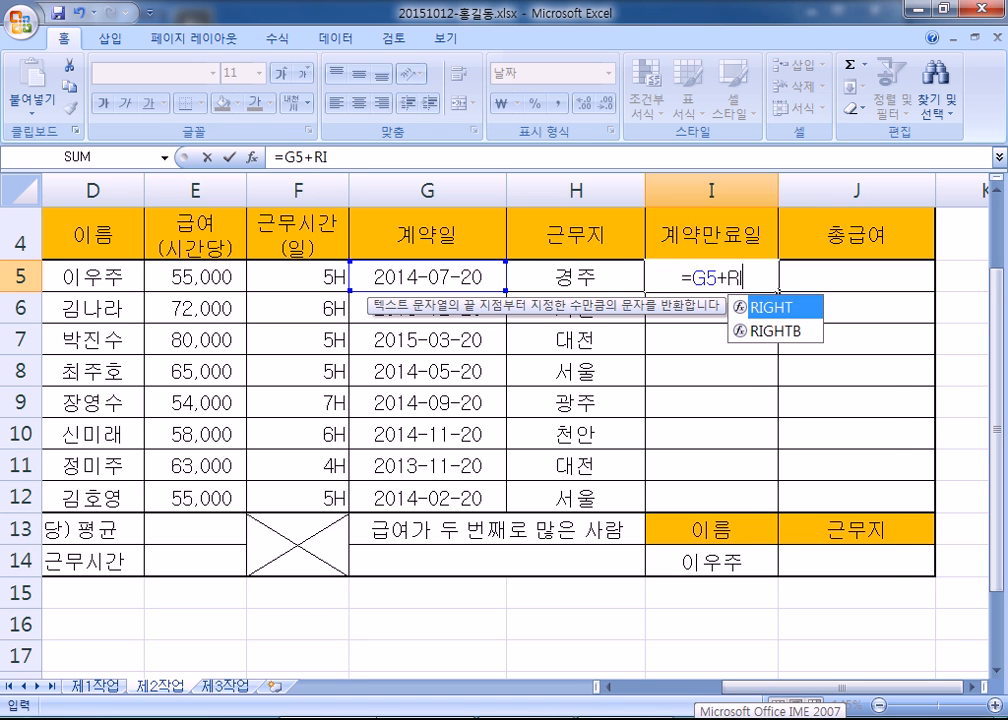
type("GHT")
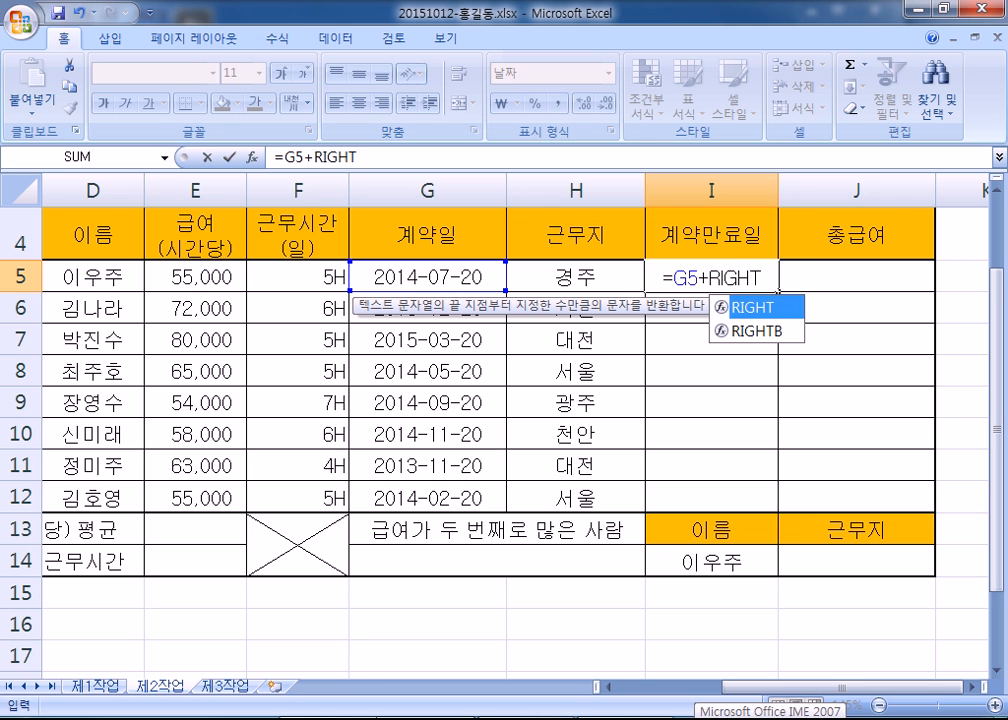
key("BackSpace")
key("BackSpace")
key("BackSpace")
key("BackSpace")
key("BackSpace")
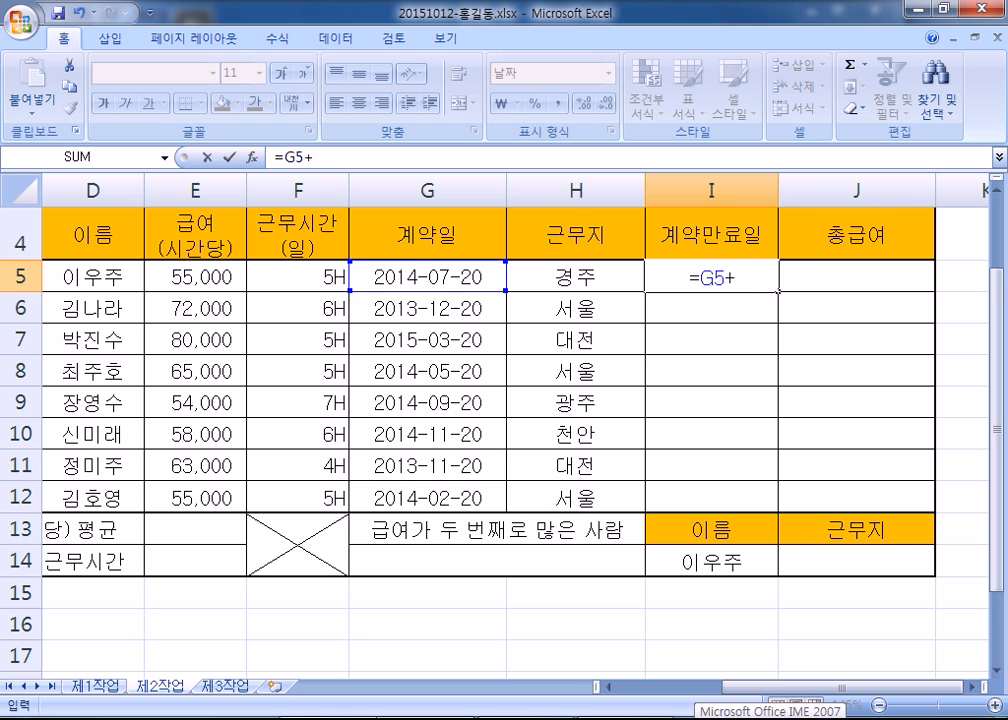
type("R")
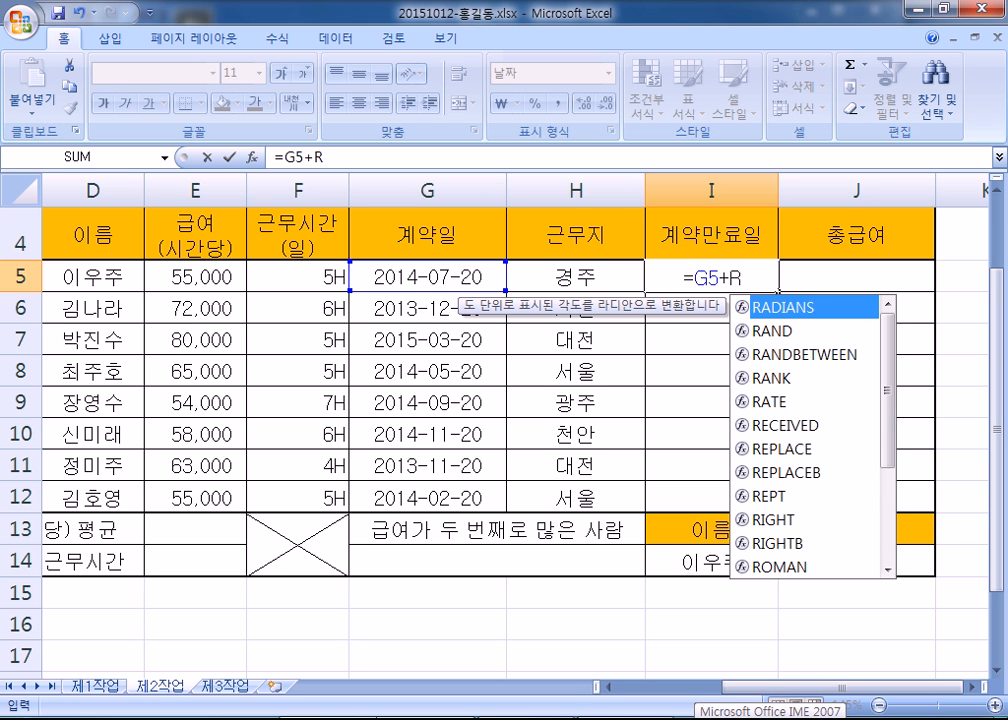
scroll(858, 443, "down", 3)
scroll(858, 445, "up", 3)
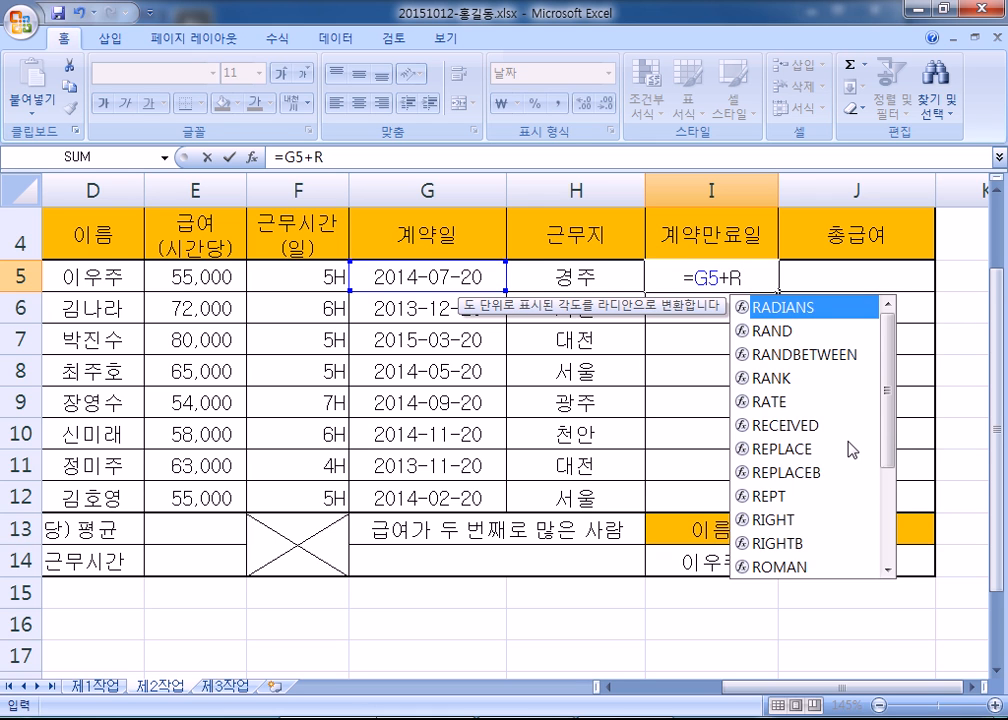
type("I")
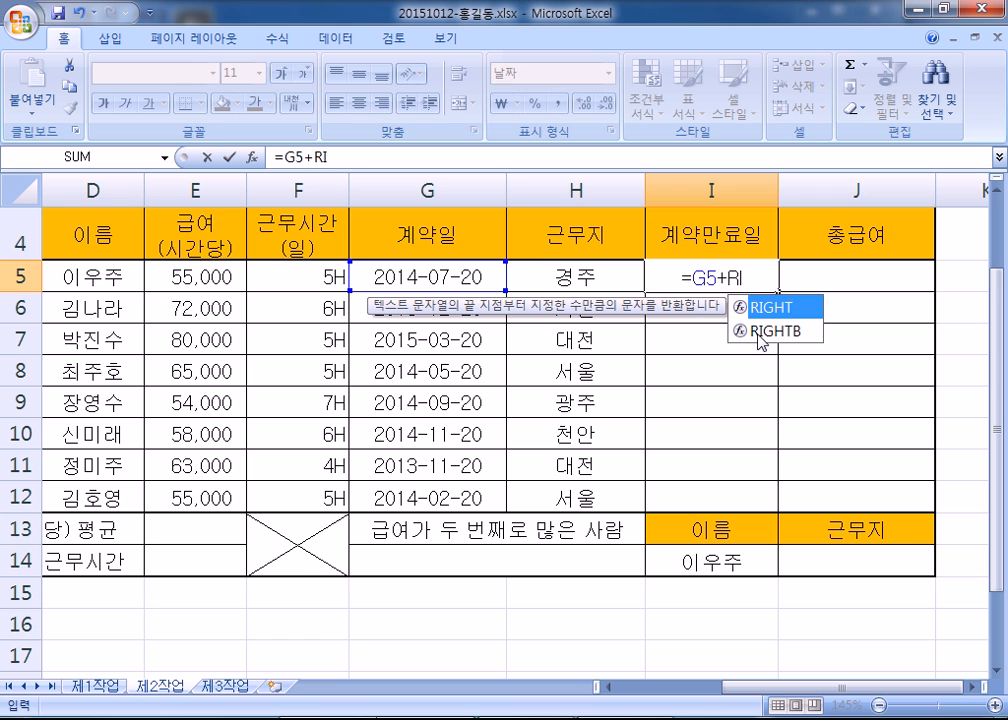
left_click(758, 334)
left_click(761, 316)
left_click(761, 336)
left_click(767, 315)
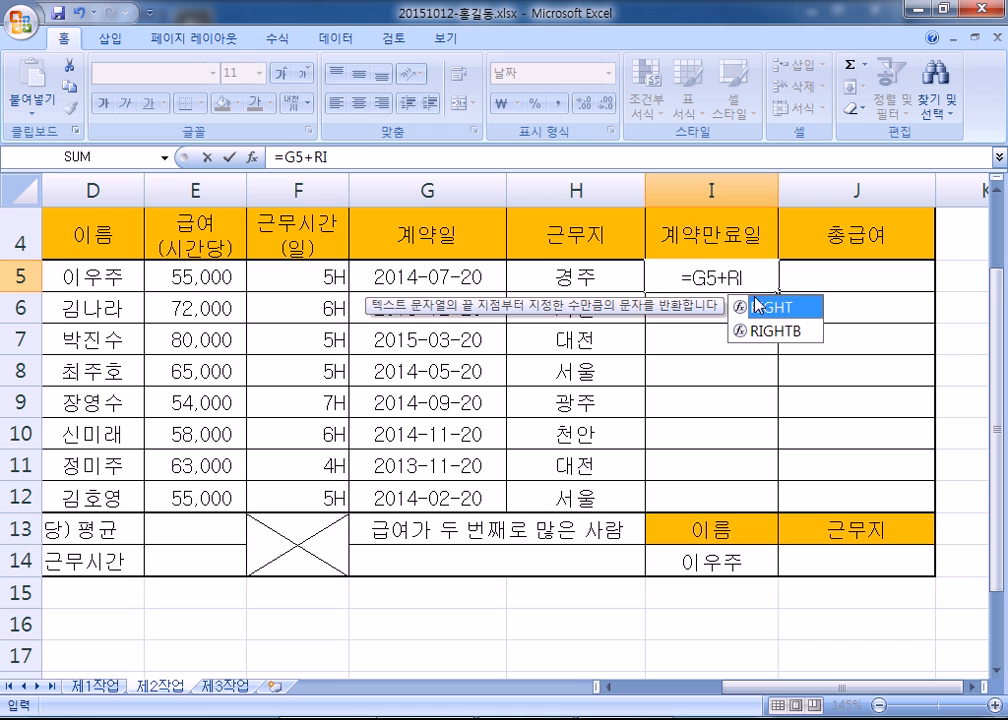
double_click(767, 313)
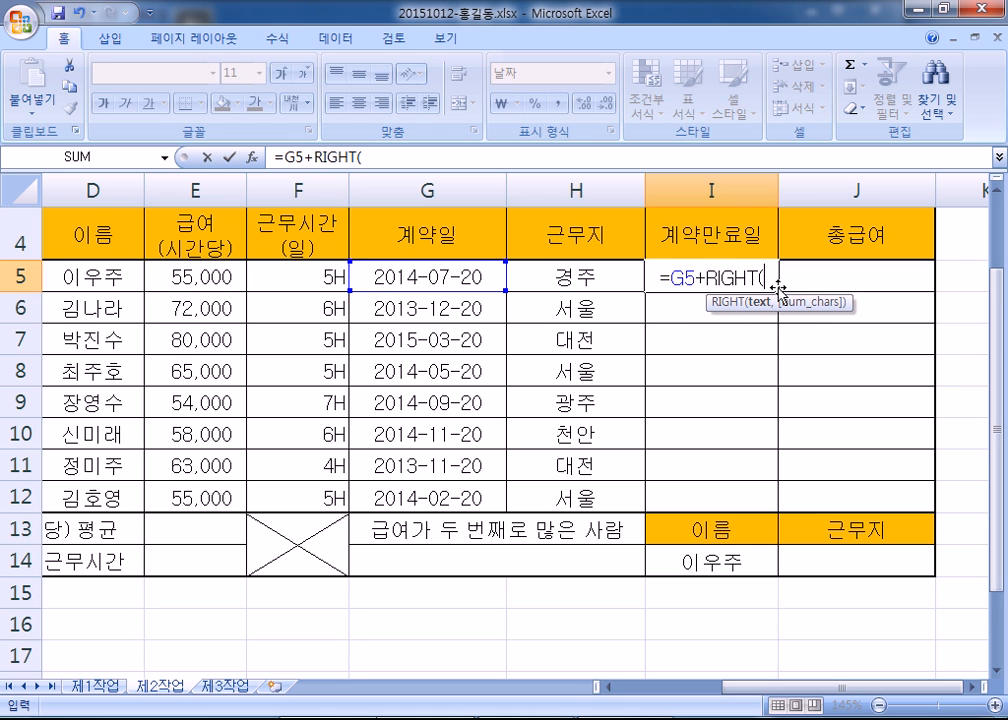
- Retype RI and pick RIGHT from autocomplete so I5 reads =G5+RIGHT(
key("BackSpace")
key("BackSpace")
key("BackSpace")
key("BackSpace")
key("BackSpace")
key("BackSpace")
type("R")
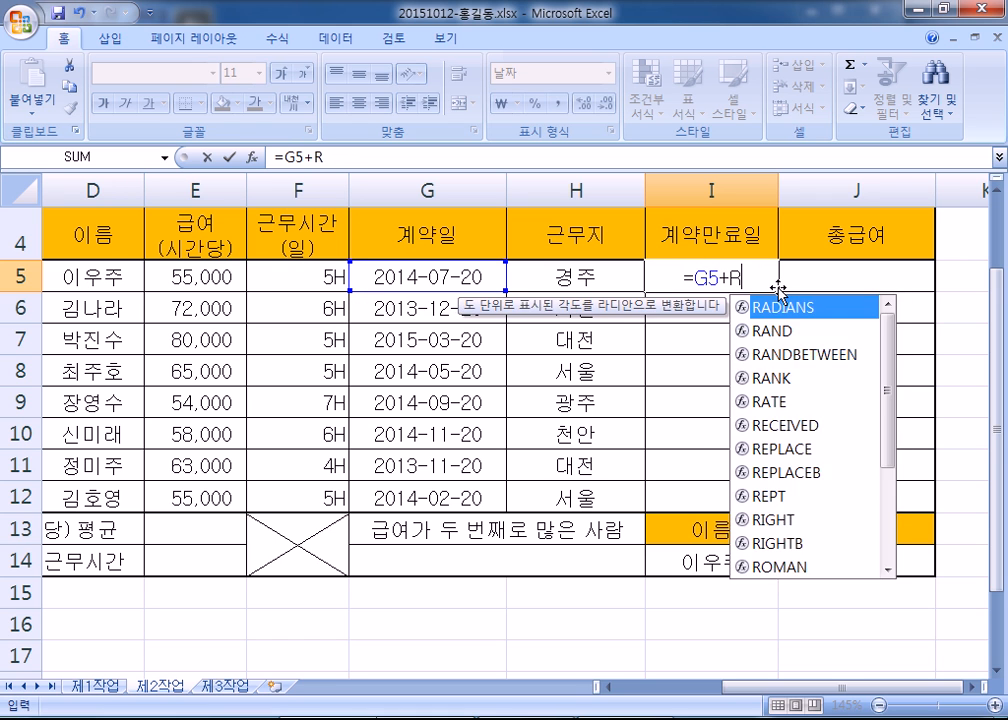
type("IGHT(")
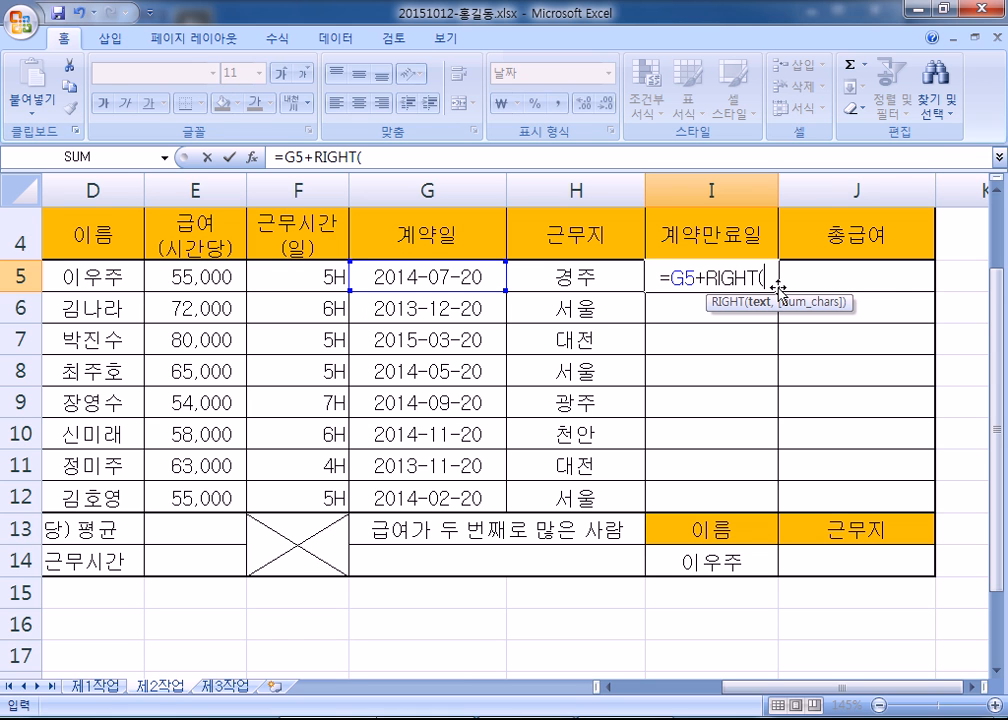
key("BackSpace")
key("BackSpace")
key("BackSpace")
key("BackSpace")
key("BackSpace")
key("BackSpace")
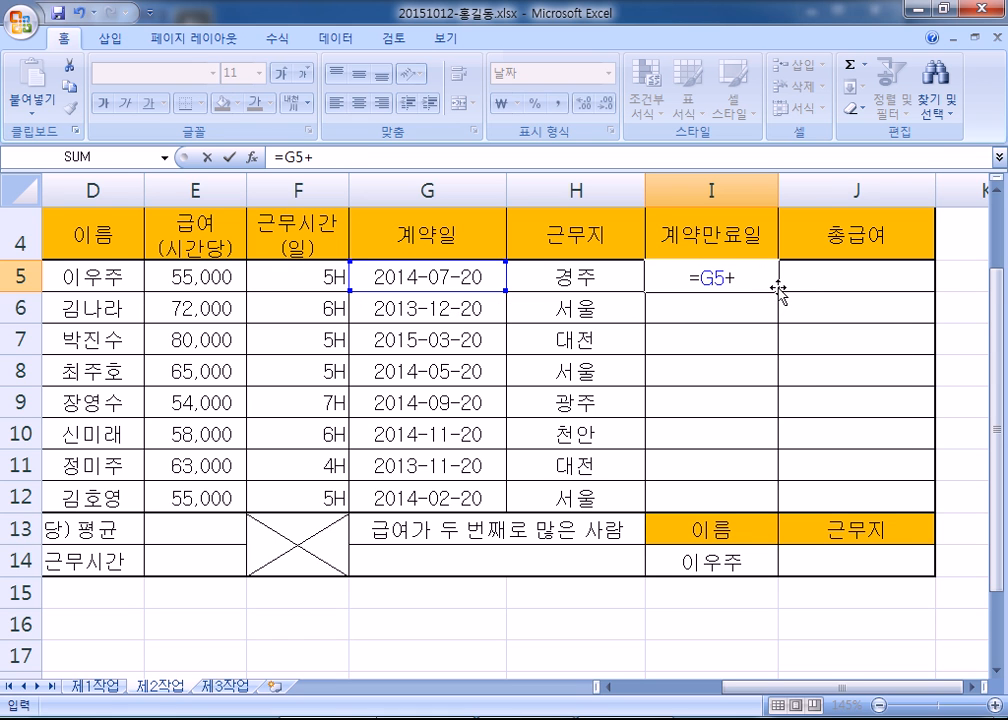
type("RI")
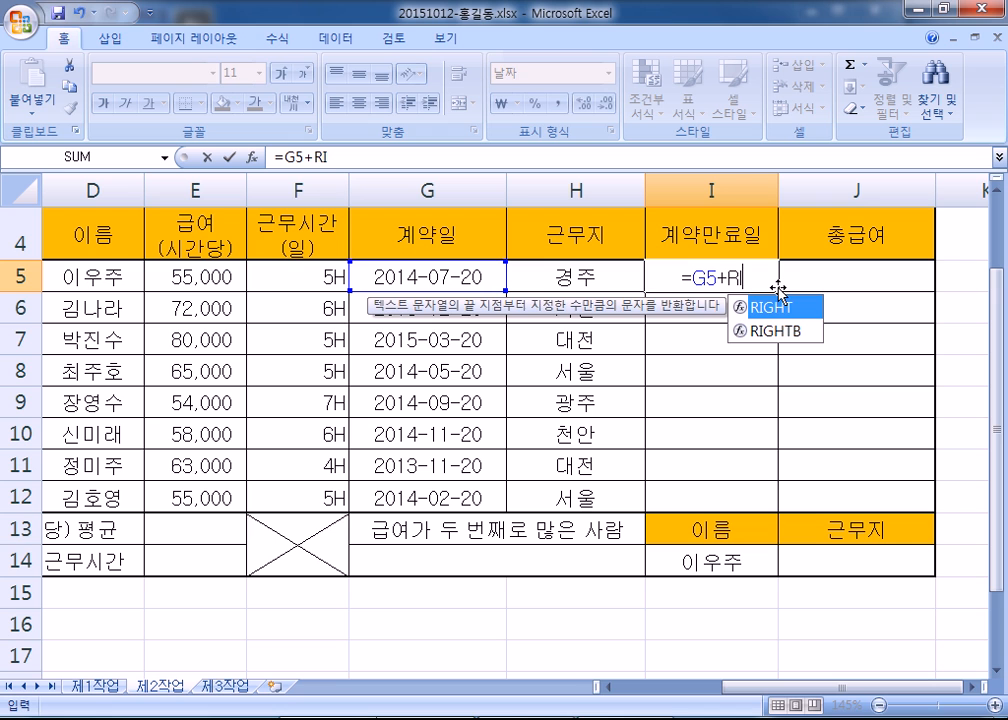
key("Down")
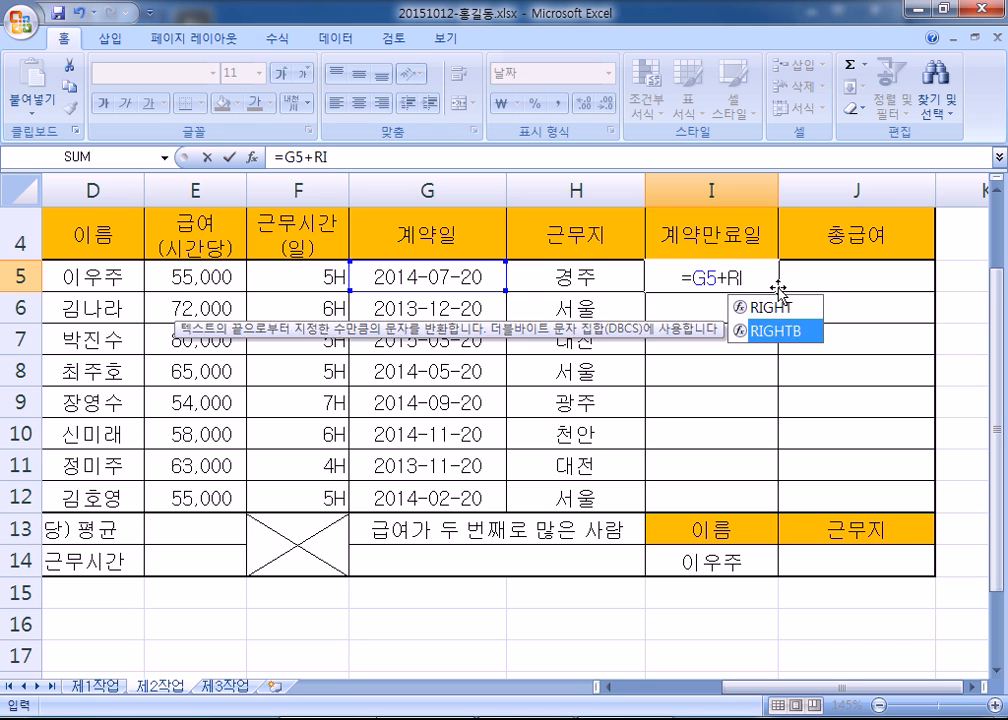
key("Up")
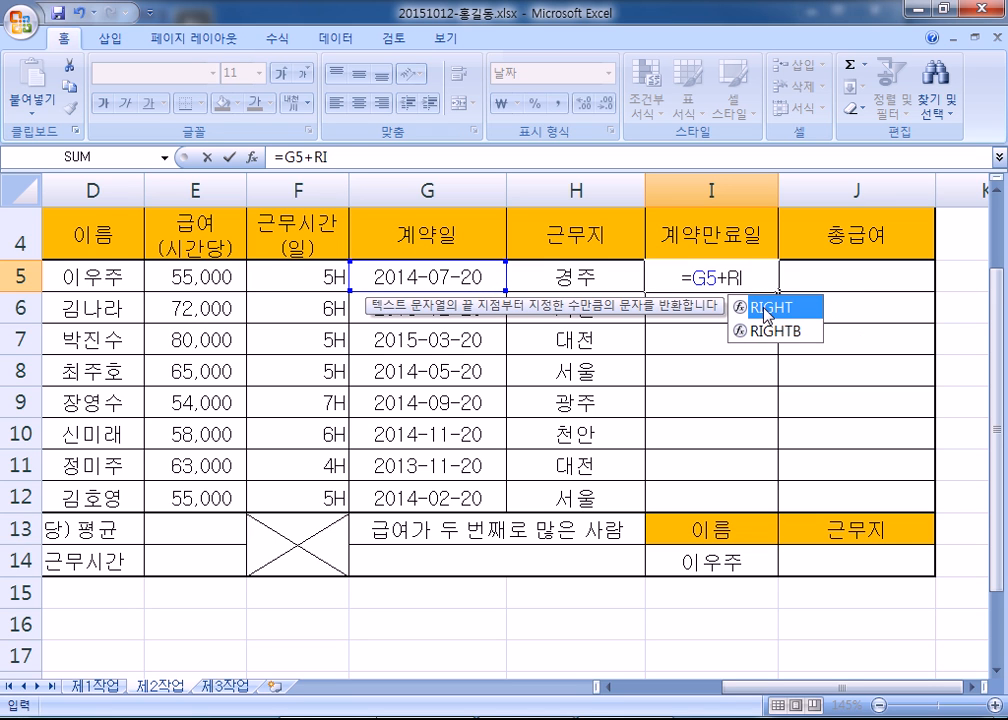
double_click(767, 308)
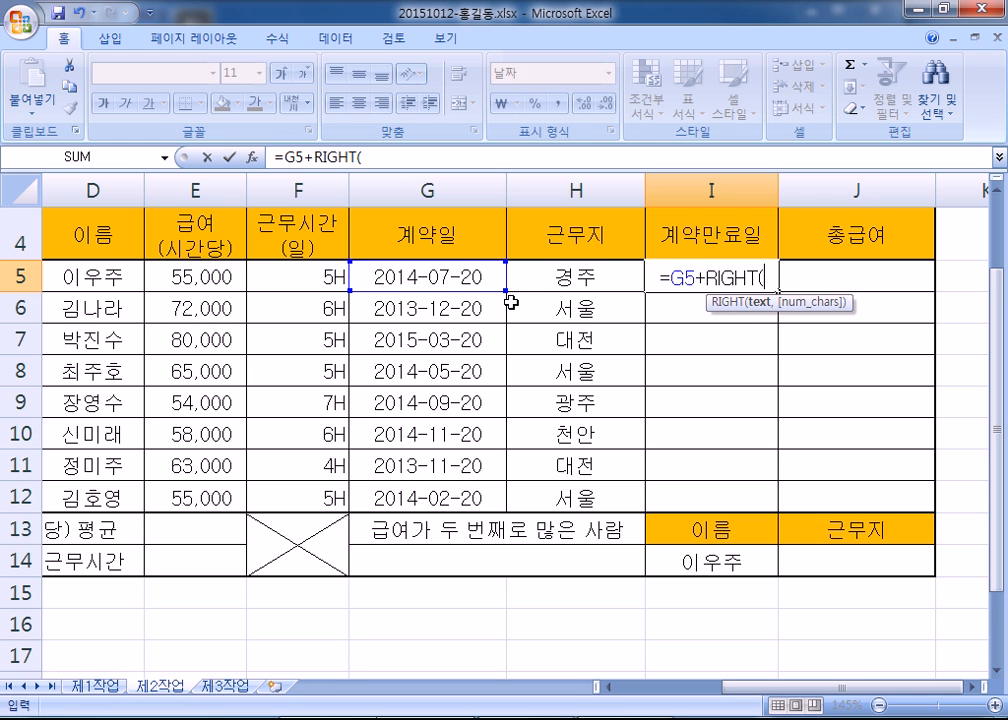
- Complete I5 as =G5+RIGHT(B5,1)*30*12, then type '+ - * /' in the Notepad notes
left_click_drag(862, 689, 722, 703)
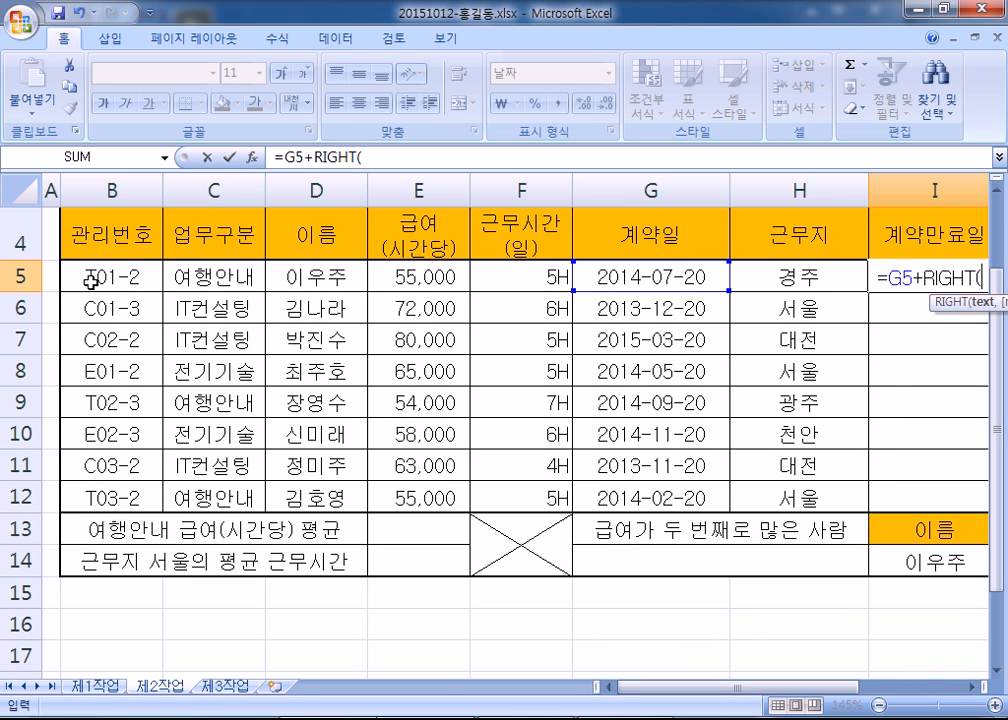
left_click(122, 276)
left_click_drag(727, 690, 910, 685)
key("BackSpace")
key("BackSpace")
type("B5")
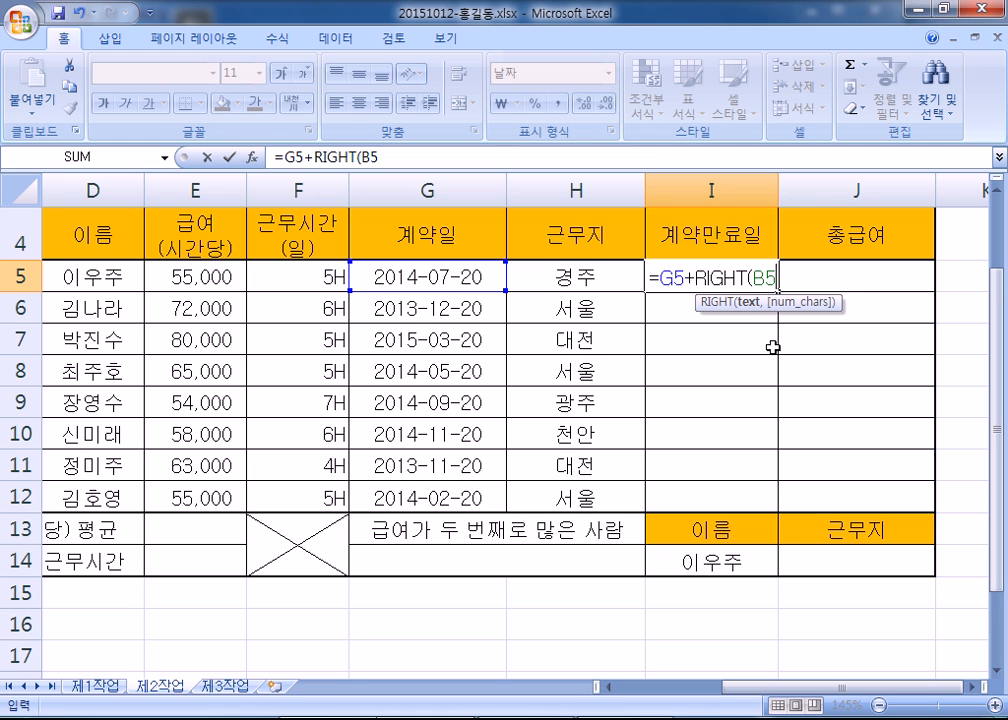
type(",")
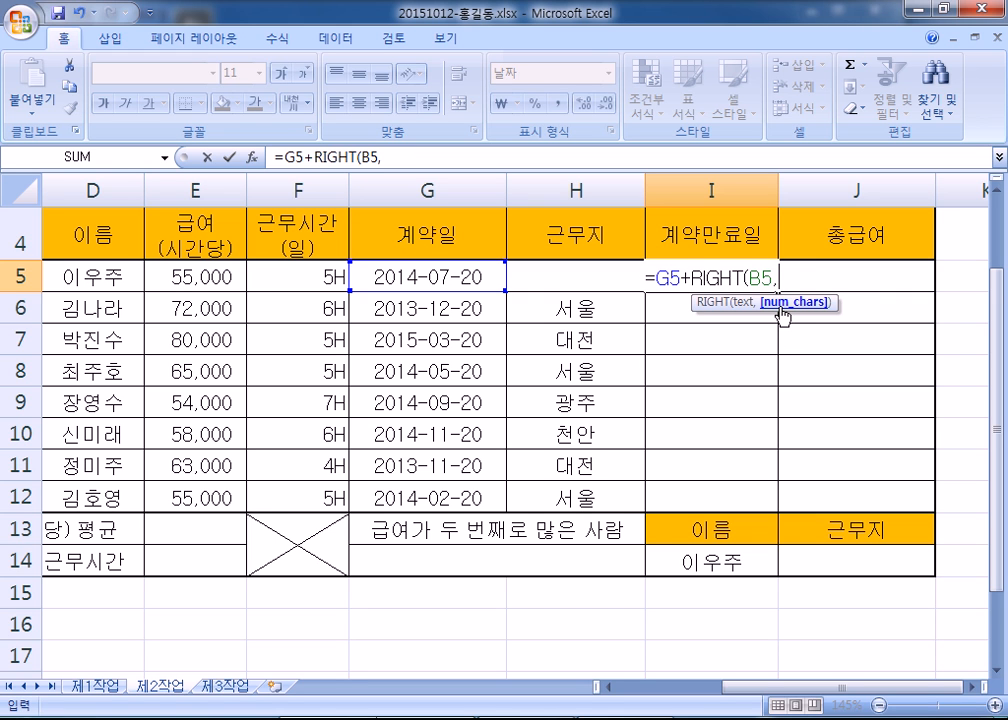
type("1")
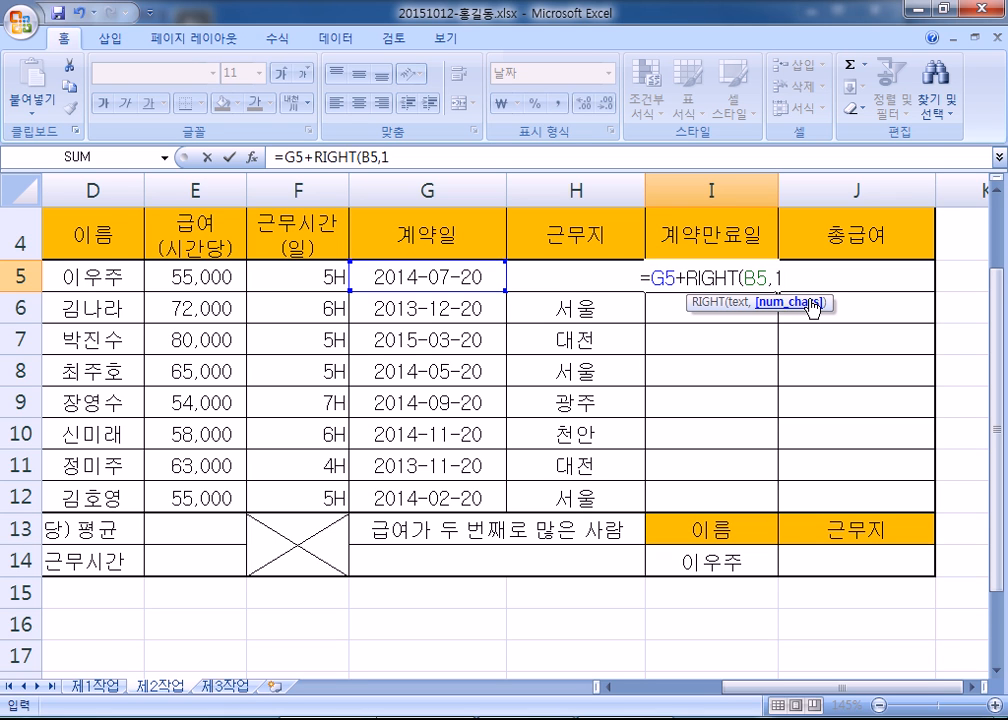
type(")")
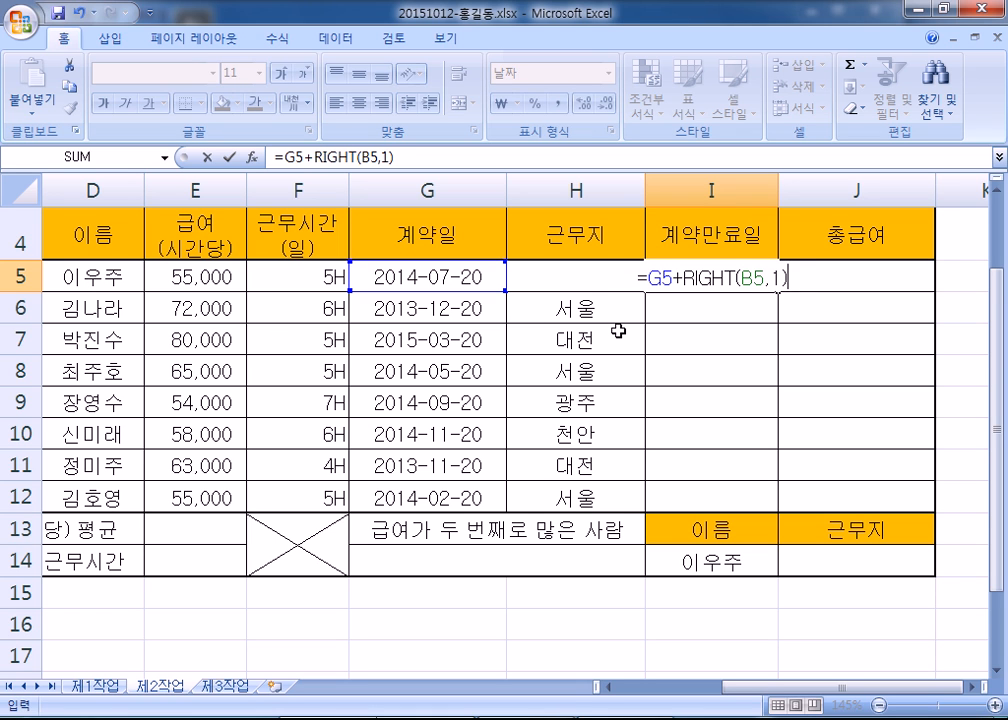
type("*30")
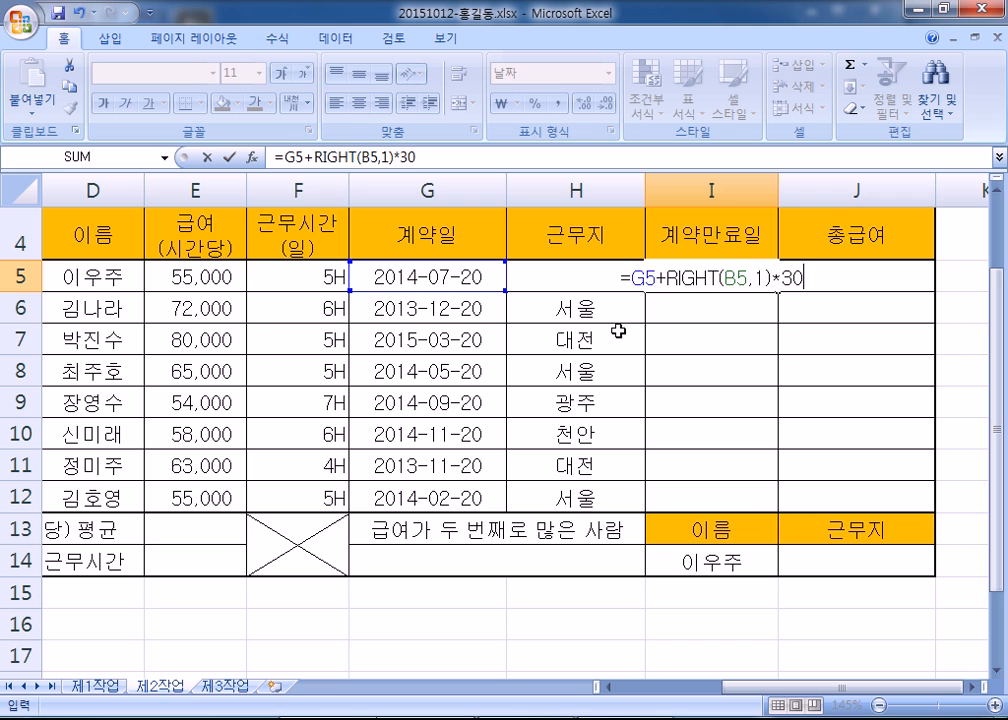
type("*12")
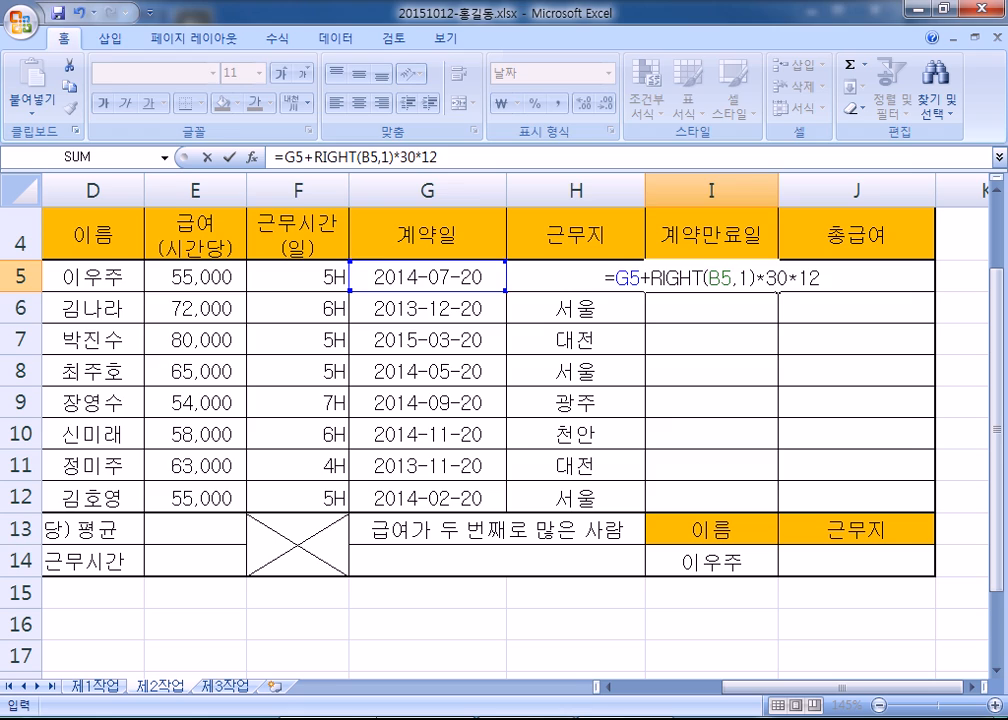
key("alt+Tab")
type("+ - *")
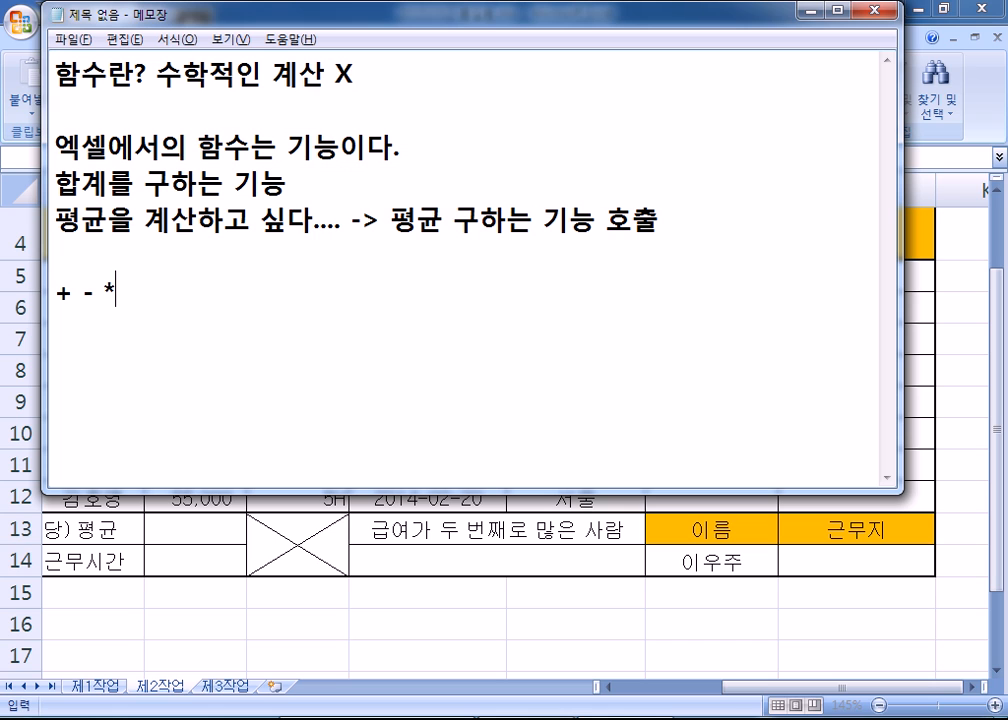
type(" /")
- Set the Notepad font size to 28 and start a new line below the operators
left_click(177, 39)
left_click(178, 80)
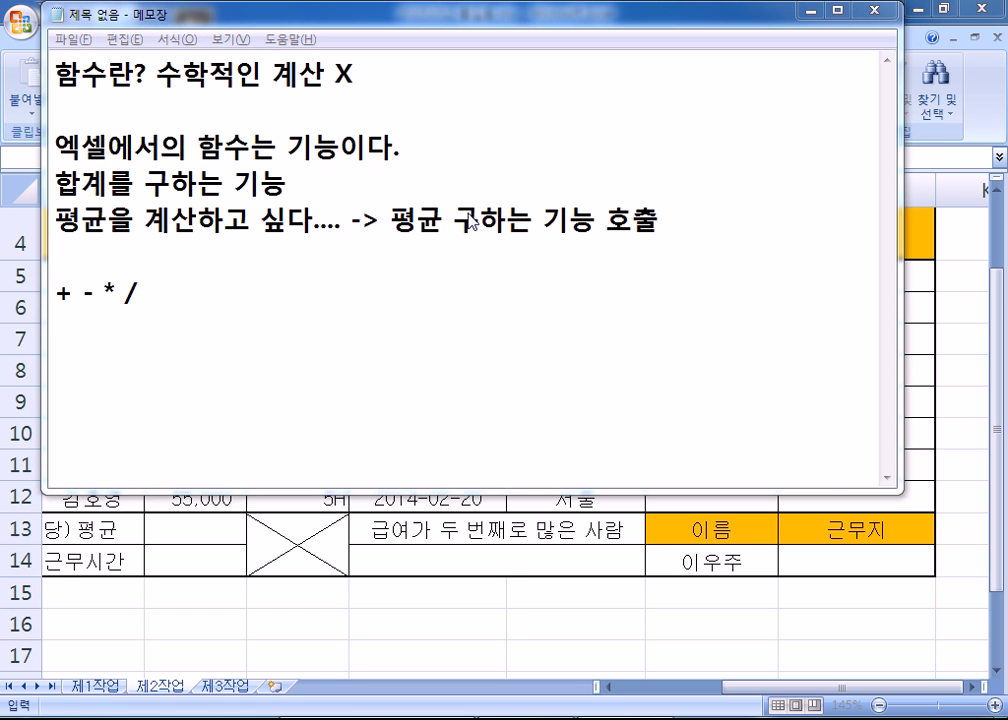
left_click(442, 298)
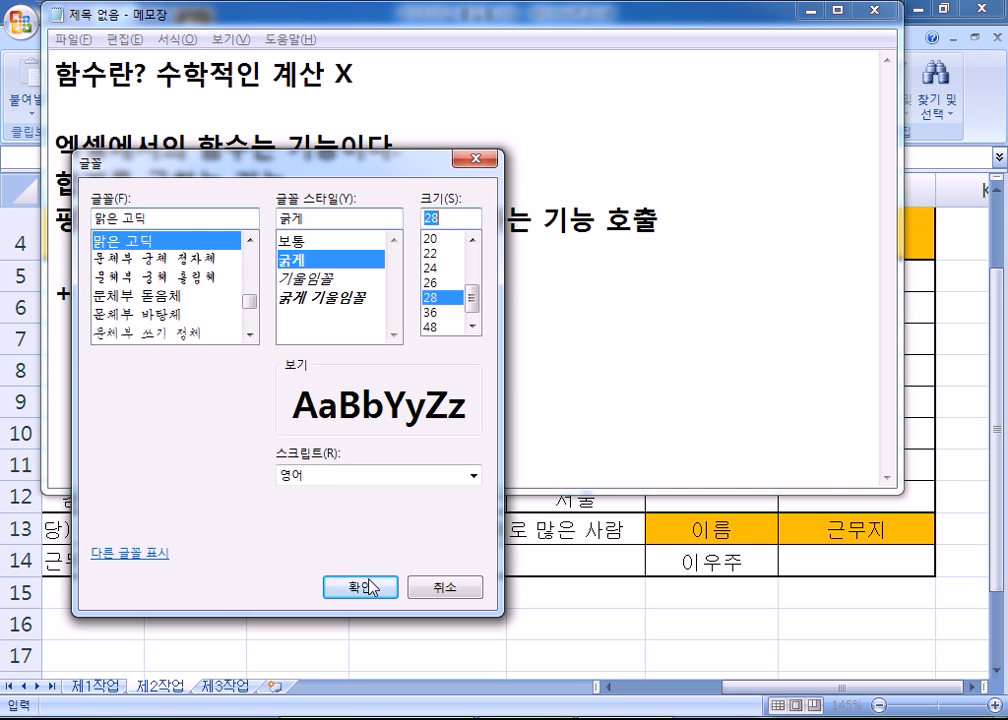
left_click(370, 587)
key("Return")
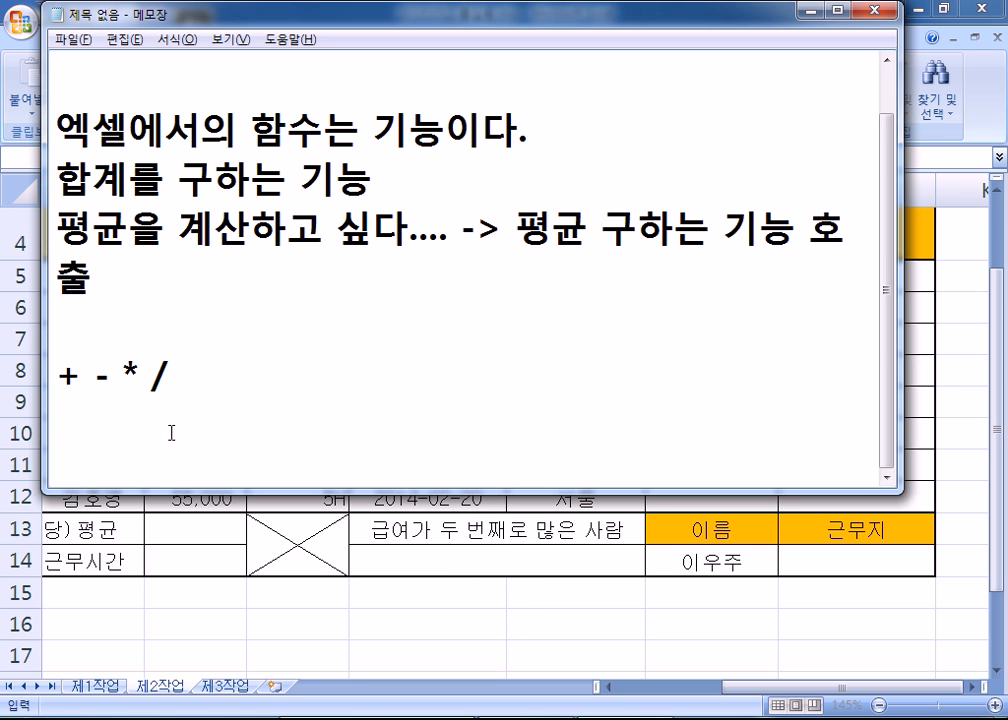
- Move the caret to the empty line below the operators and open the Start menu
scroll(236, 376, "down", 3)
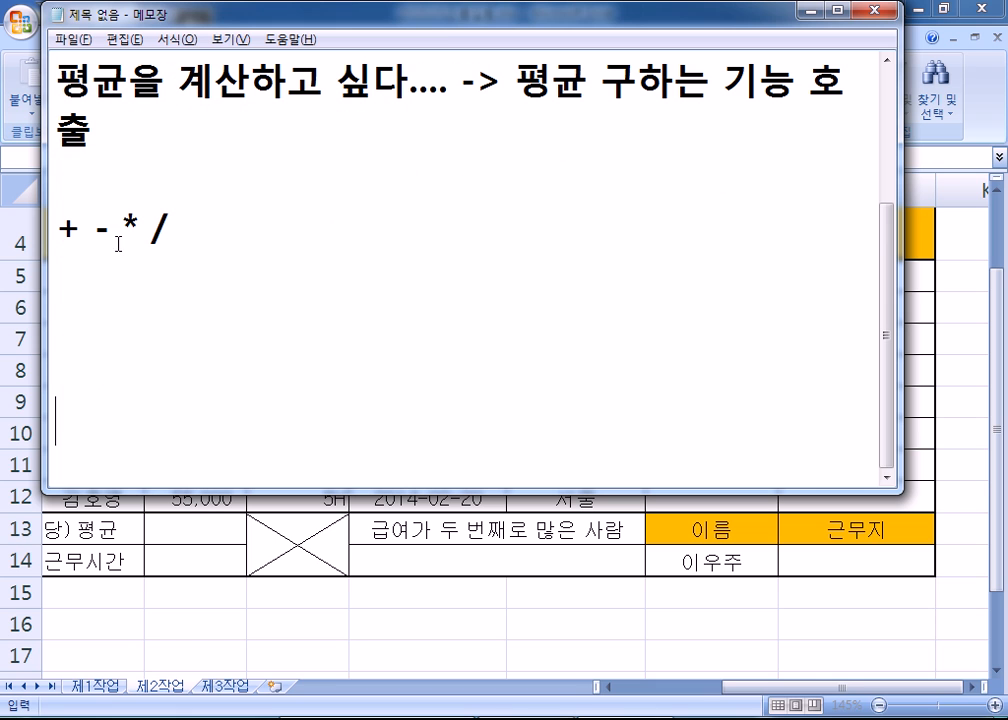
left_click_drag(120, 226, 143, 222)
left_click(92, 281)
key("super")
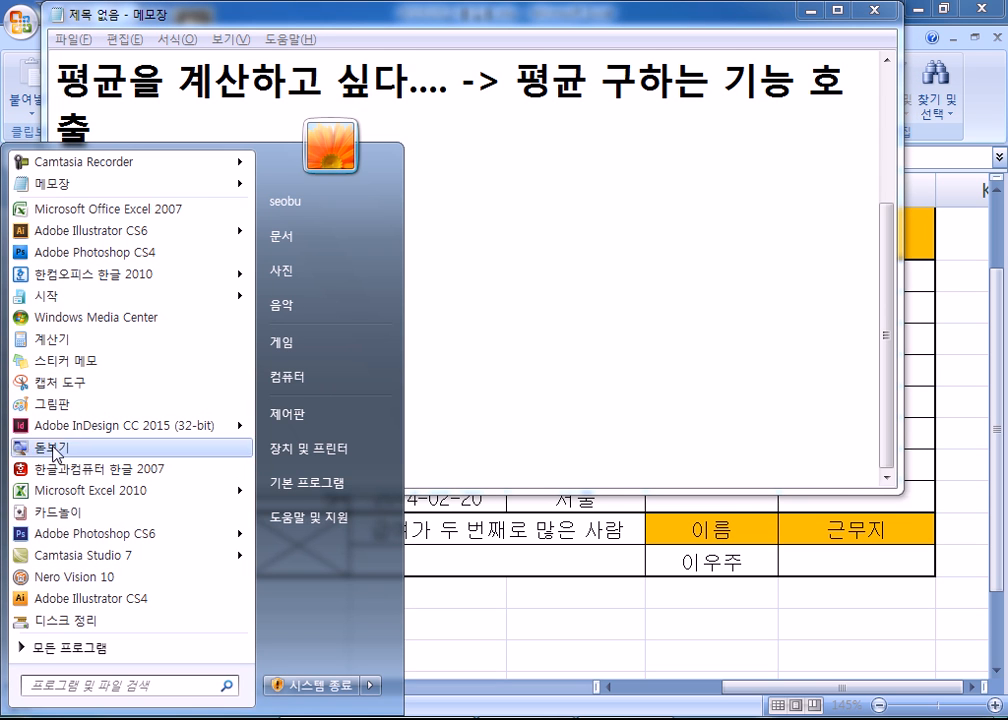
left_click(70, 405)
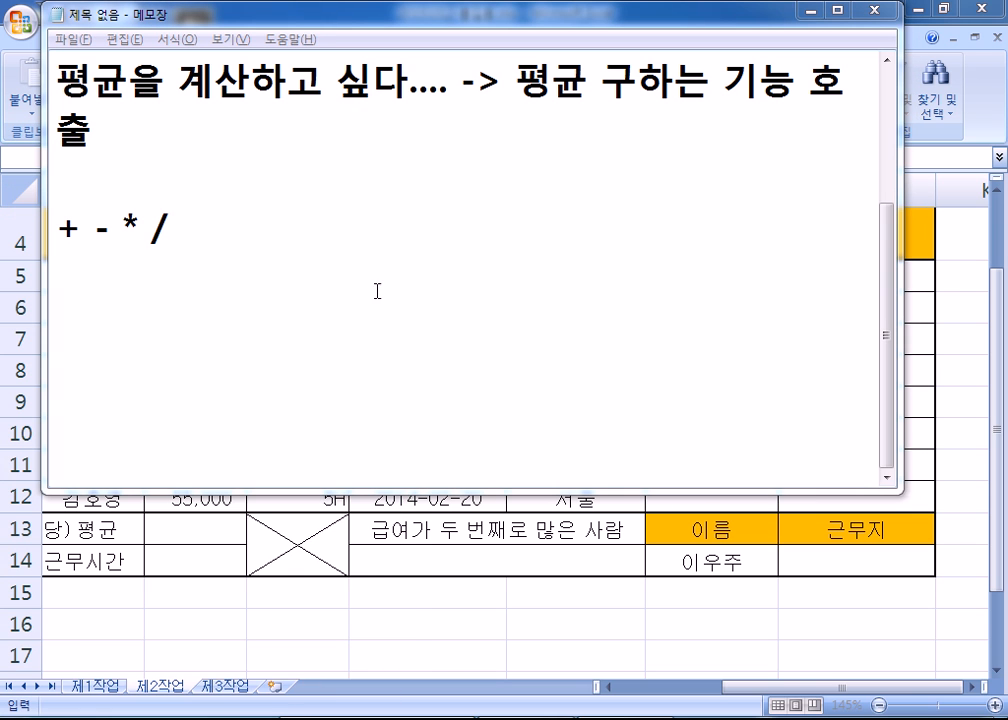
left_click_drag(461, 286, 351, 415)
left_click_drag(330, 285, 433, 432)
left_click_drag(295, 367, 490, 369)
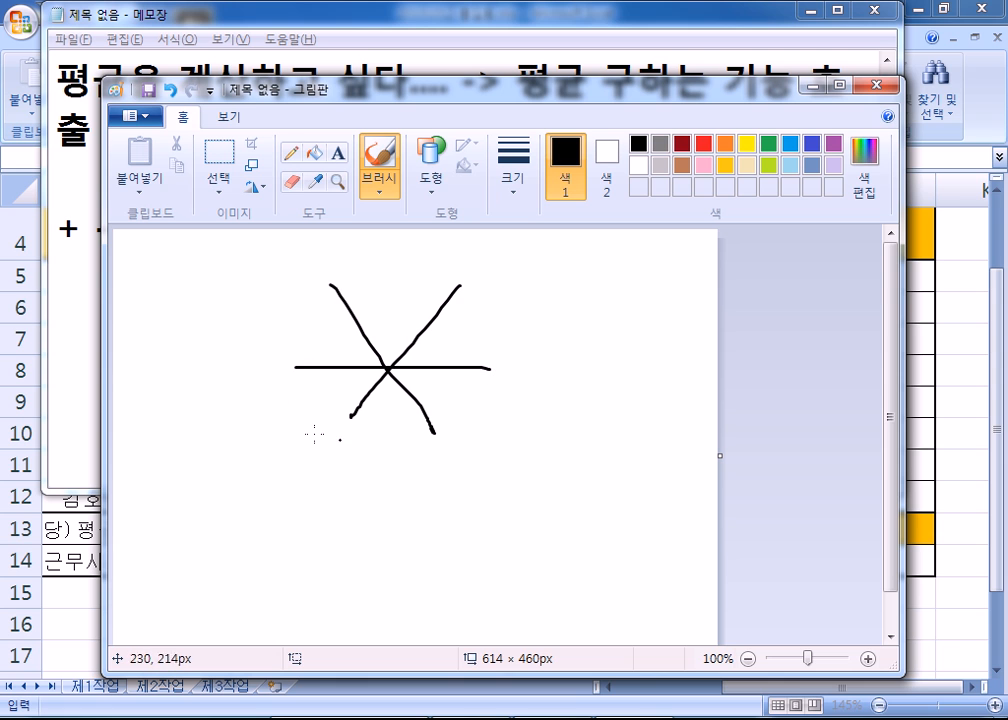
mouse_move(345, 452)
left_mouse_down()
mouse_move(314, 318)
mouse_move(487, 399)
mouse_move(357, 449)
left_mouse_up()
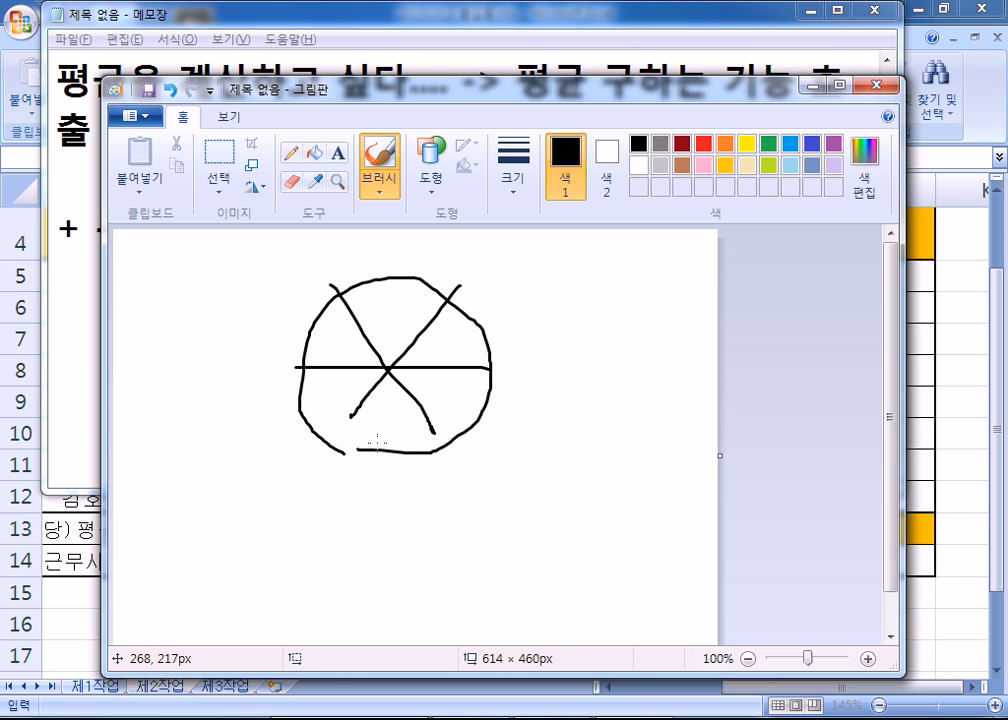
key("alt+Tab")
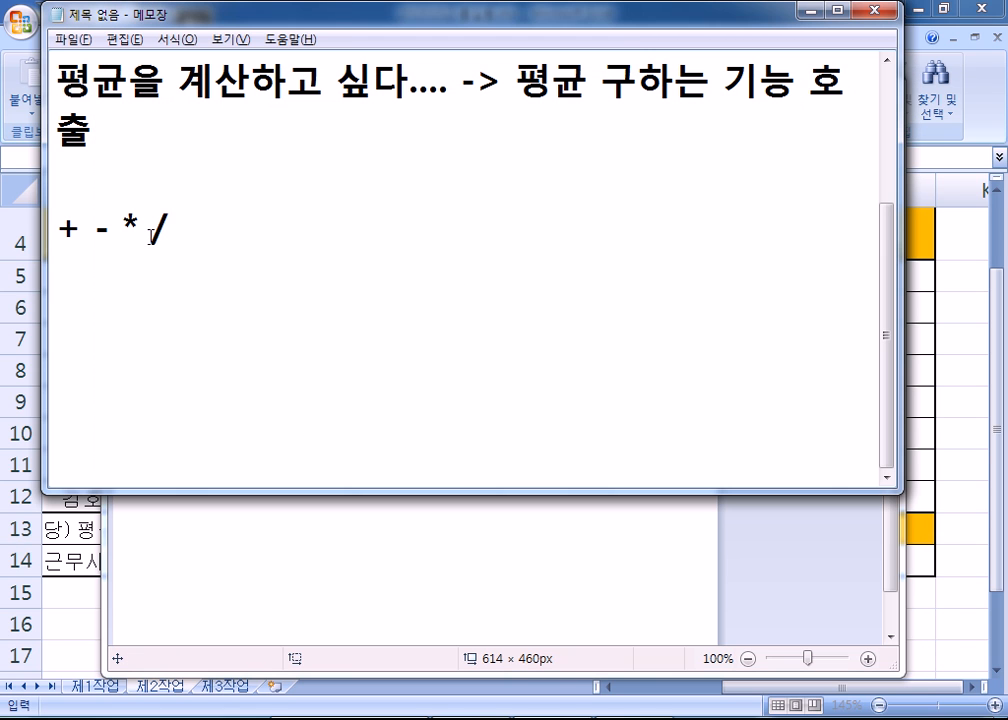
left_click_drag(123, 223, 141, 222)
left_click(151, 286)
key("alt+Tab")
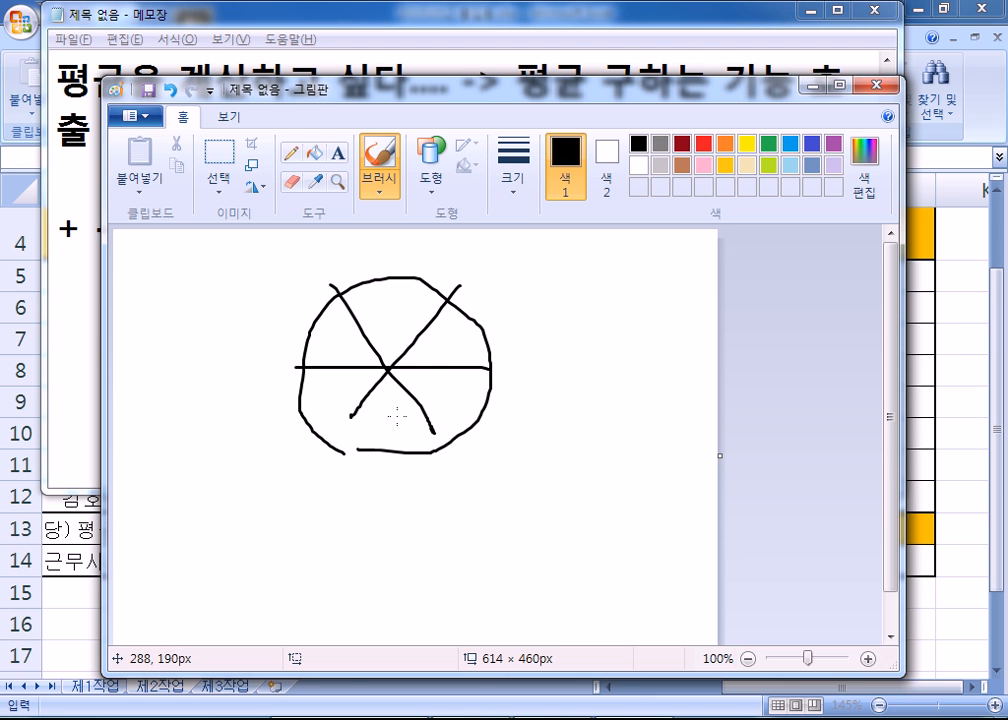
left_click(879, 90)
left_click(528, 394)
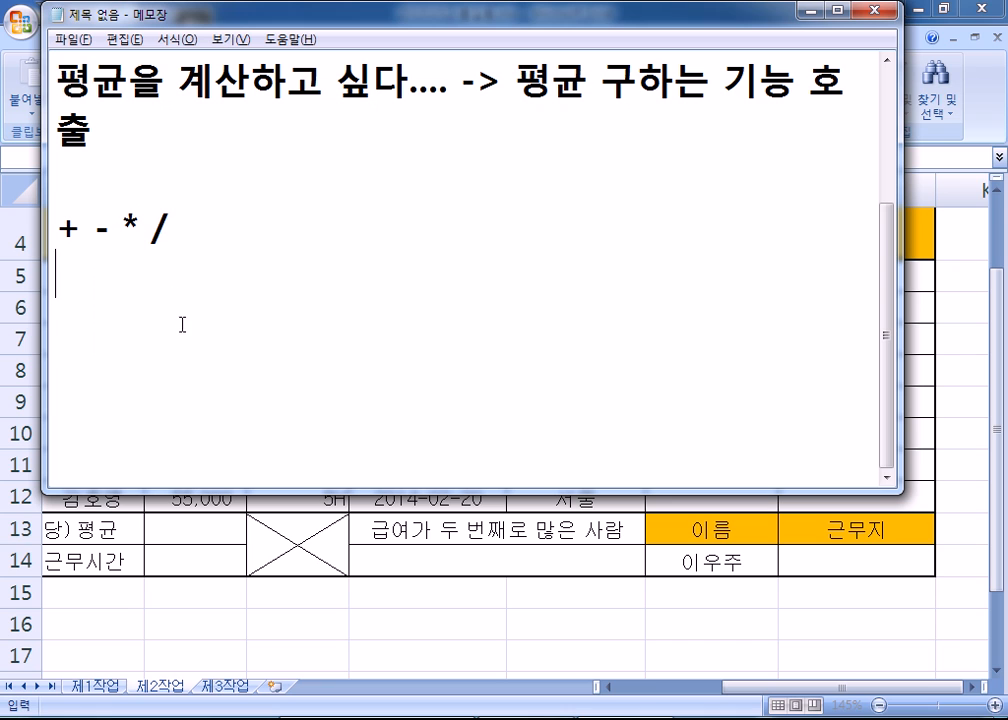
- Add the example line '4 X 5 =' below the operator list
type("ㅌ")
key("BackSpace")
type("ㅌ")
key("BackSpace")
type("x")
key("BackSpace")
key("Return")
type("4 *")
key("BackSpace")
type("x")
key("BackSpace")
type("X 5 =")
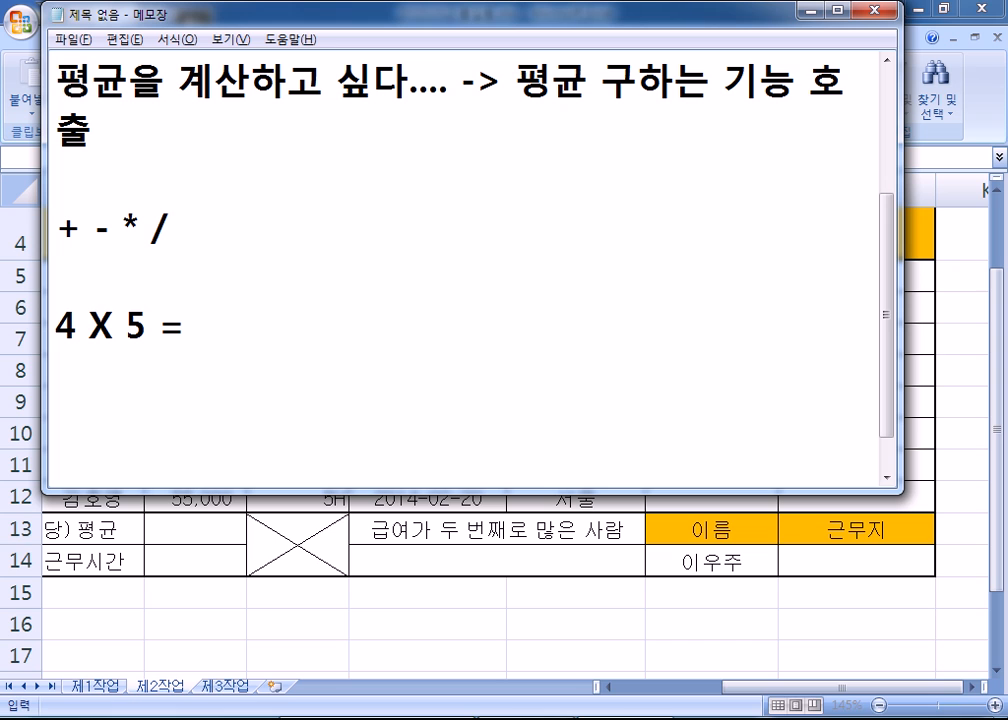
key("Return")
- Add the line 'WXY' beneath the 4 X 5 example
type("x")
key("BackSpace")
type("XY")
key("BackSpace")
key("BackSpace")
type("WXY")
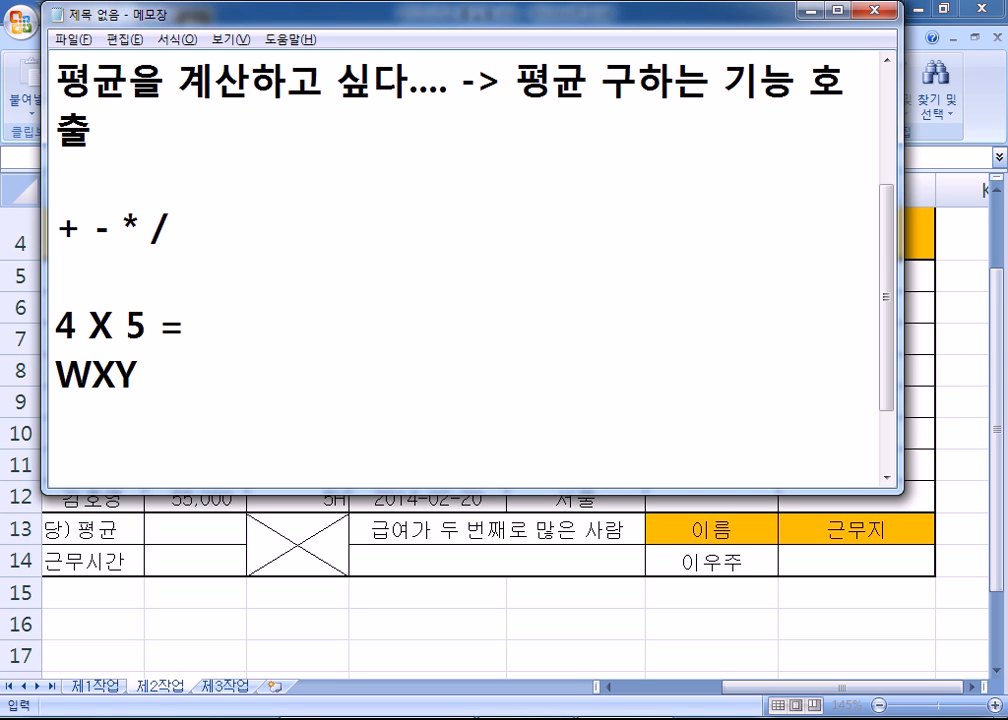
key("Return")
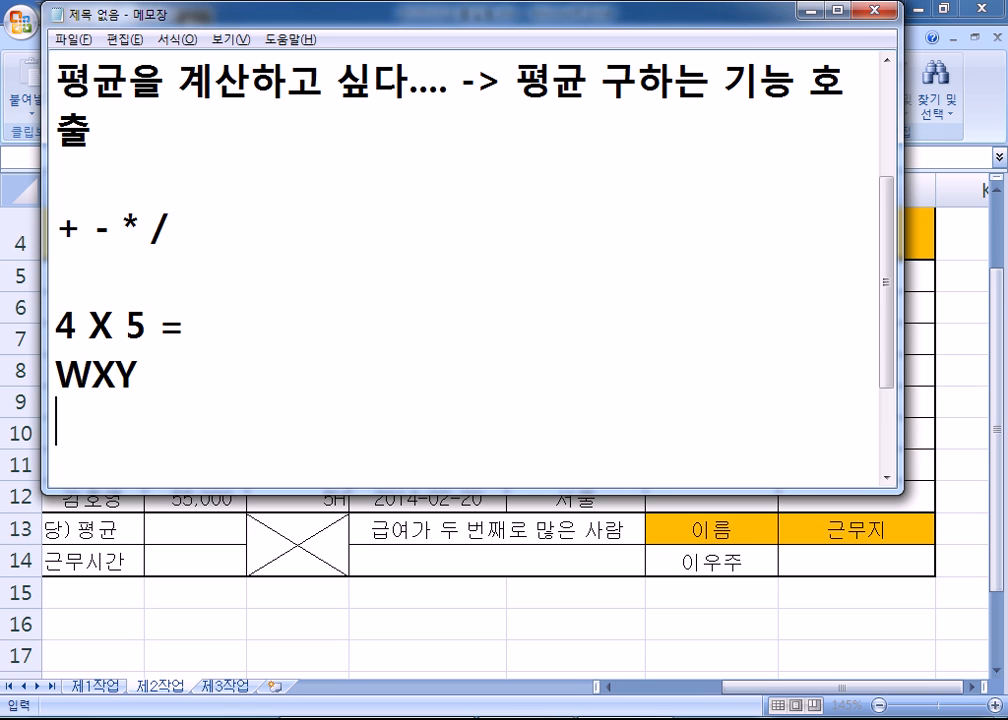
- Replace the X in '4 X 5 =' with '*', then return to Excel
left_click_drag(90, 326, 112, 326)
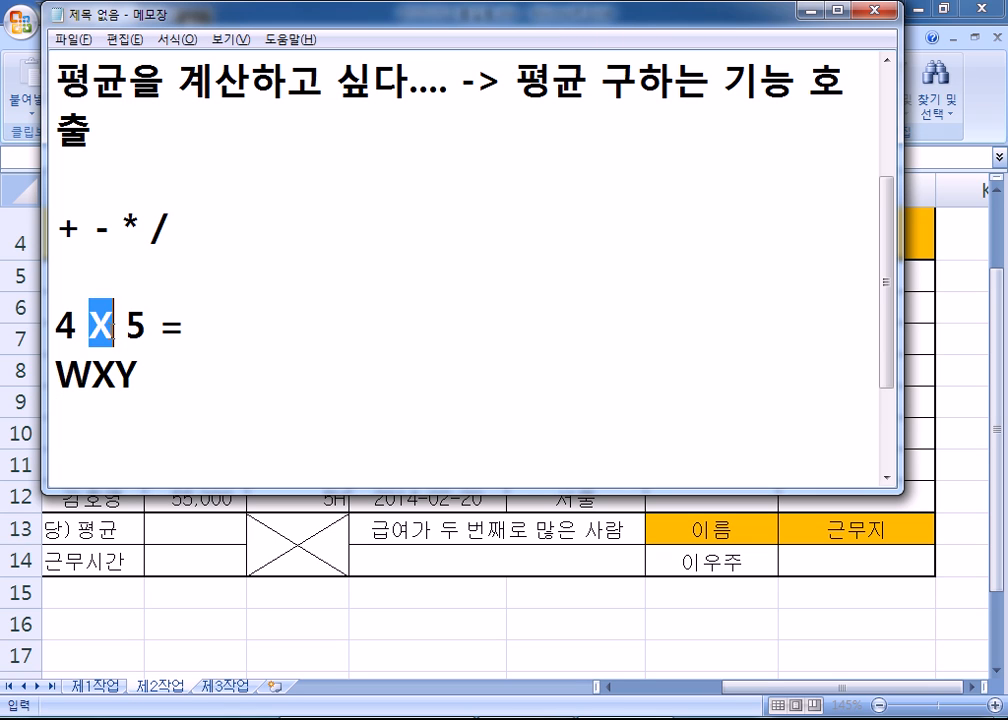
left_click_drag(92, 375, 114, 375)
left_click_drag(89, 326, 113, 326)
left_click_drag(92, 375, 114, 375)
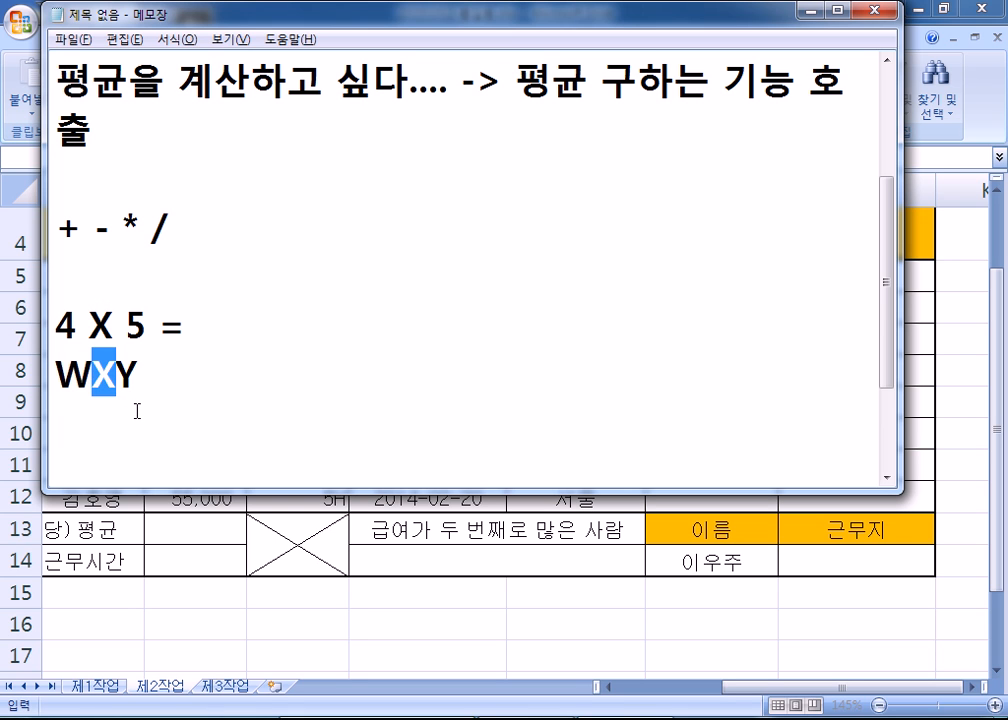
left_click(137, 411)
left_click_drag(88, 326, 113, 326)
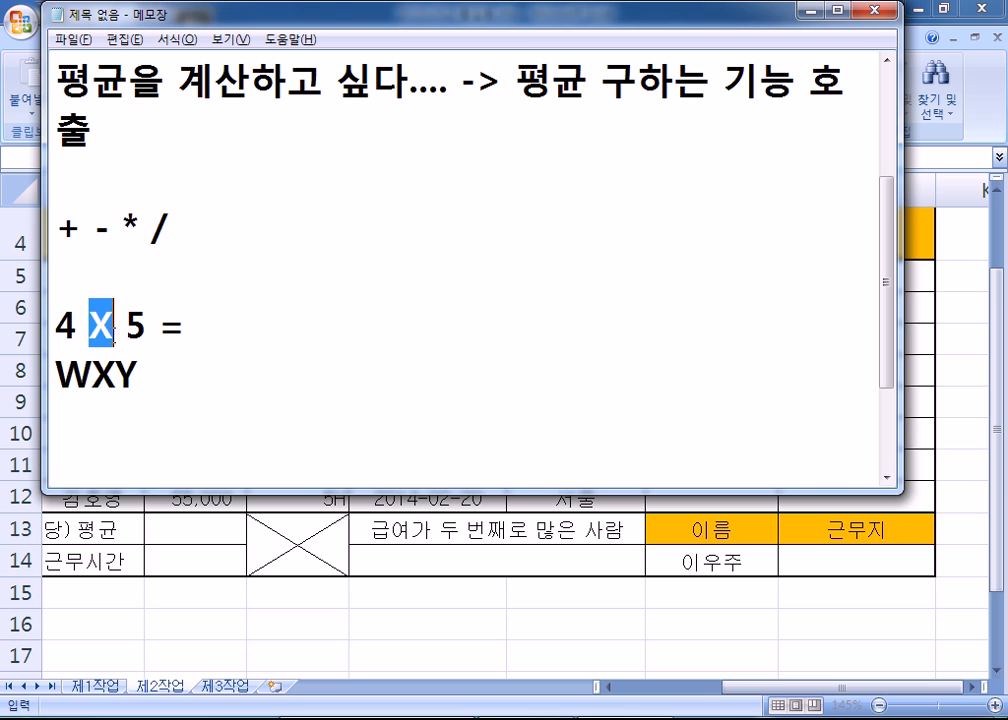
type("*")
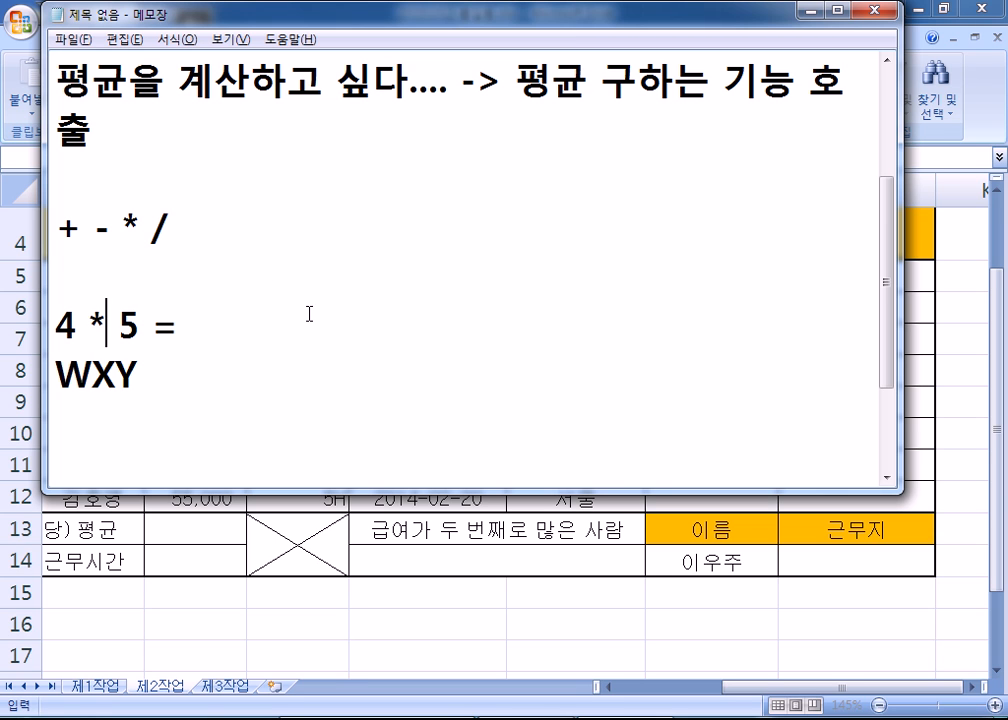
left_click(224, 430)
key("alt+Tab")
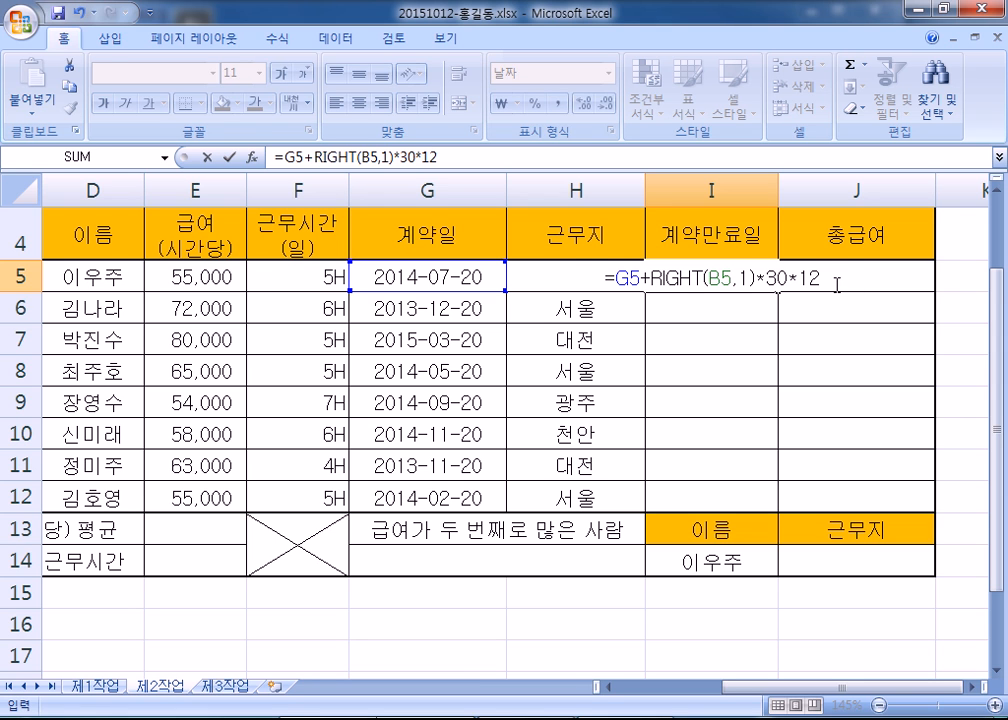
- Commit I5's formula, showing 2016-07-09, then reopen it for review
key("Return")
left_click(712, 272)
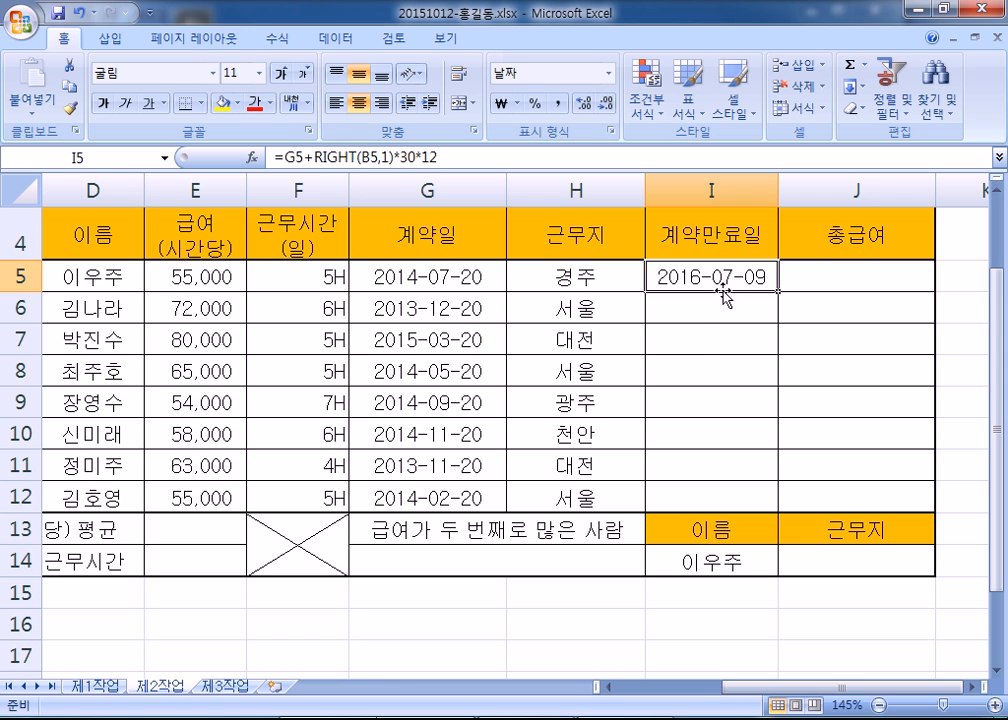
key("F2")
key("Escape")
key("ctrl+Return")
double_click(690, 283)
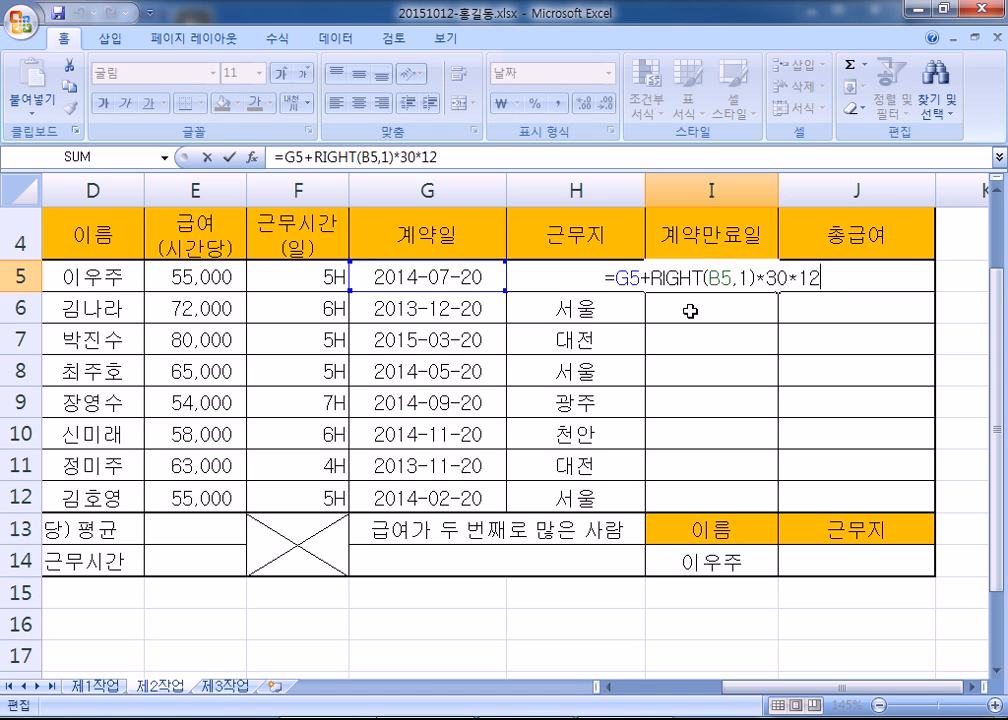
key("Escape")
double_click(688, 279)
key("Escape")
left_click(700, 294)
left_click(709, 286)
double_click(709, 286)
- Highlight G5, RIGHT(B5,1), 30 and 12 in turn to explain each formula part
left_click_drag(614, 279, 637, 280)
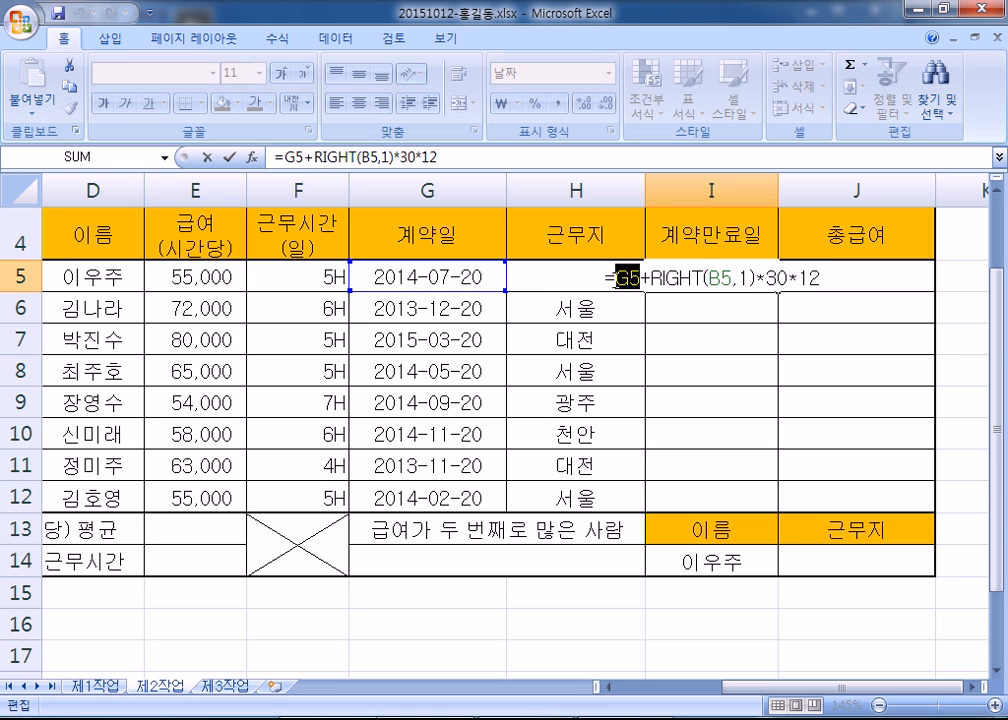
left_click_drag(651, 279, 750, 280)
left_click(731, 281)
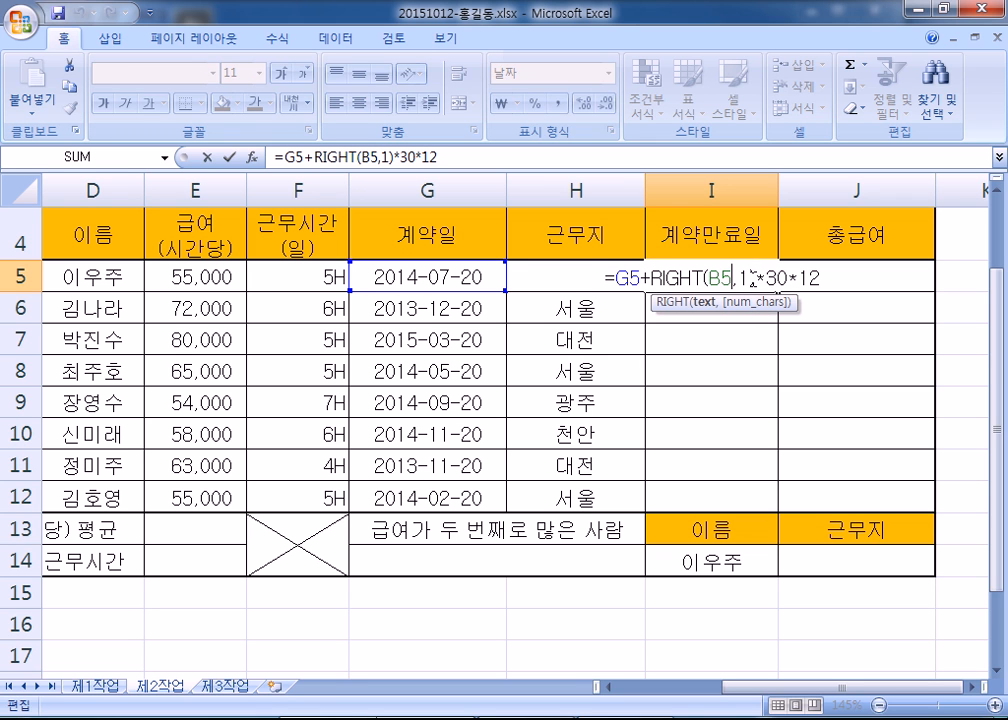
double_click(768, 280)
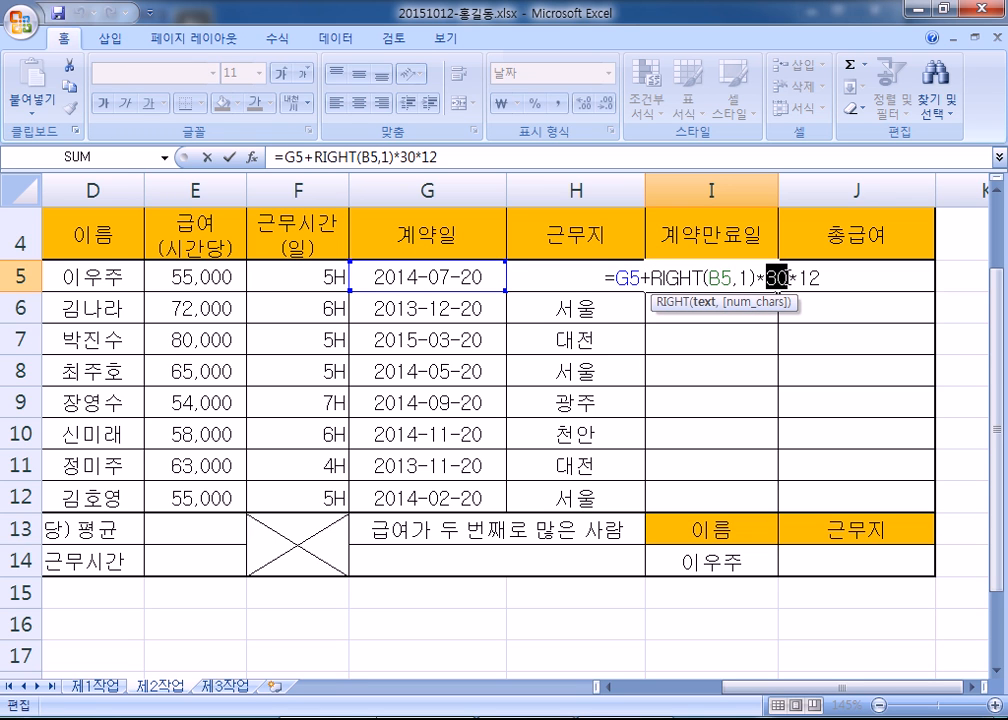
double_click(806, 280)
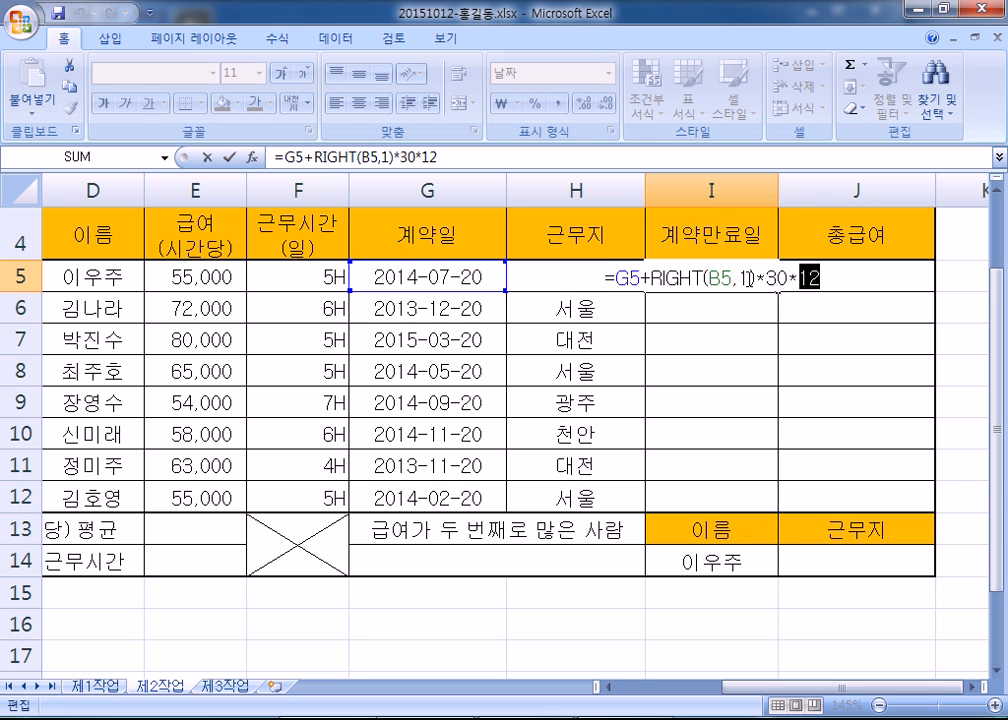
left_click_drag(663, 280, 845, 281)
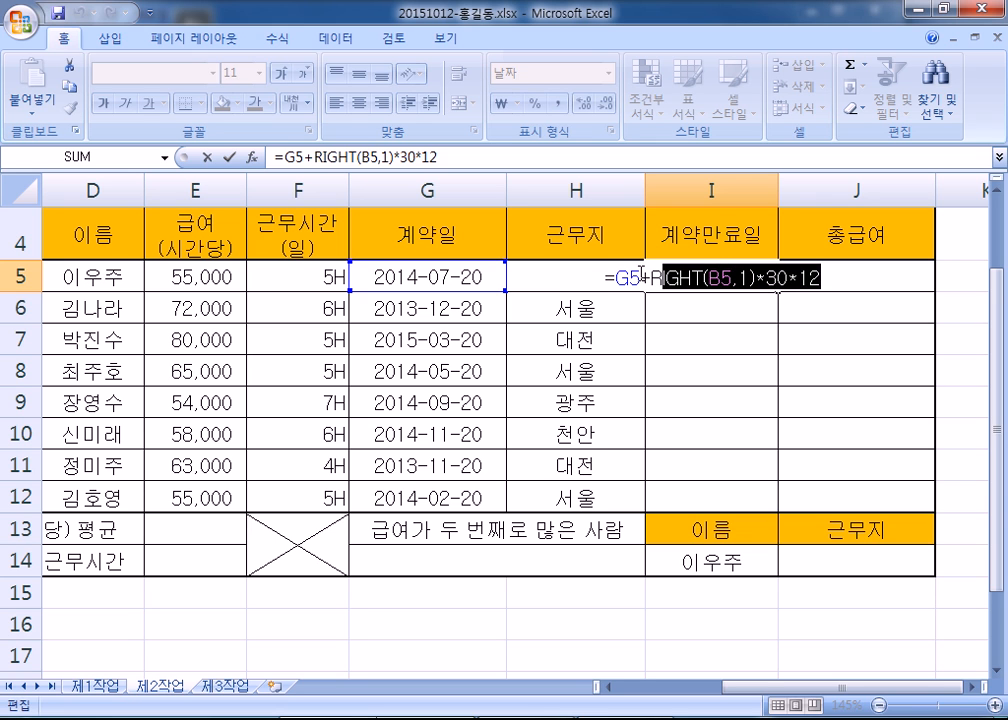
double_click(618, 280)
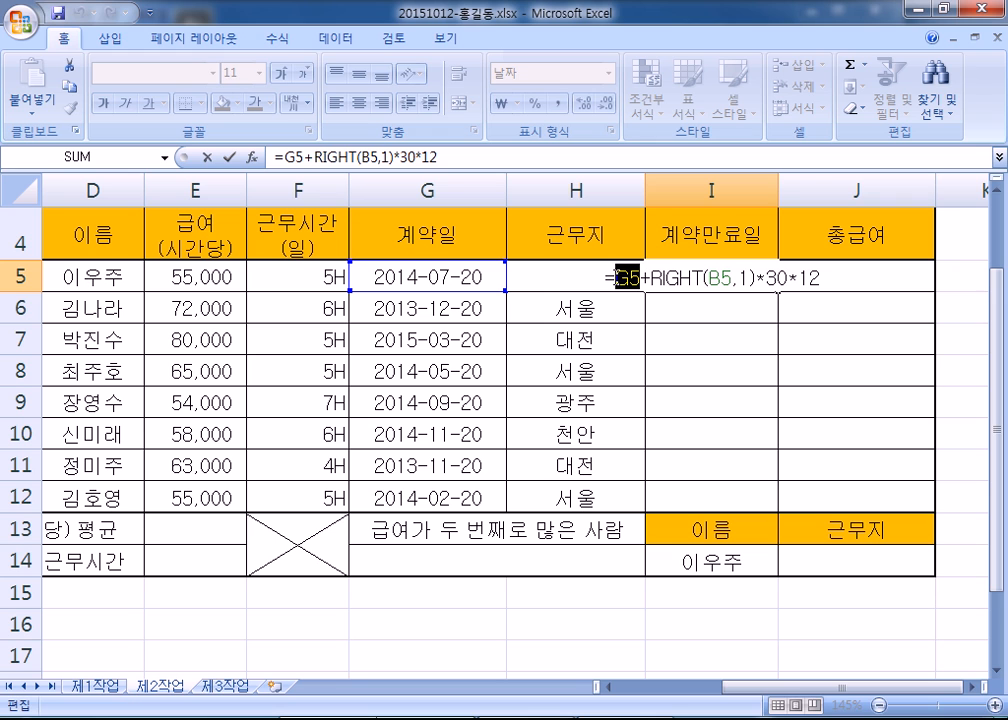
left_click_drag(651, 280, 758, 278)
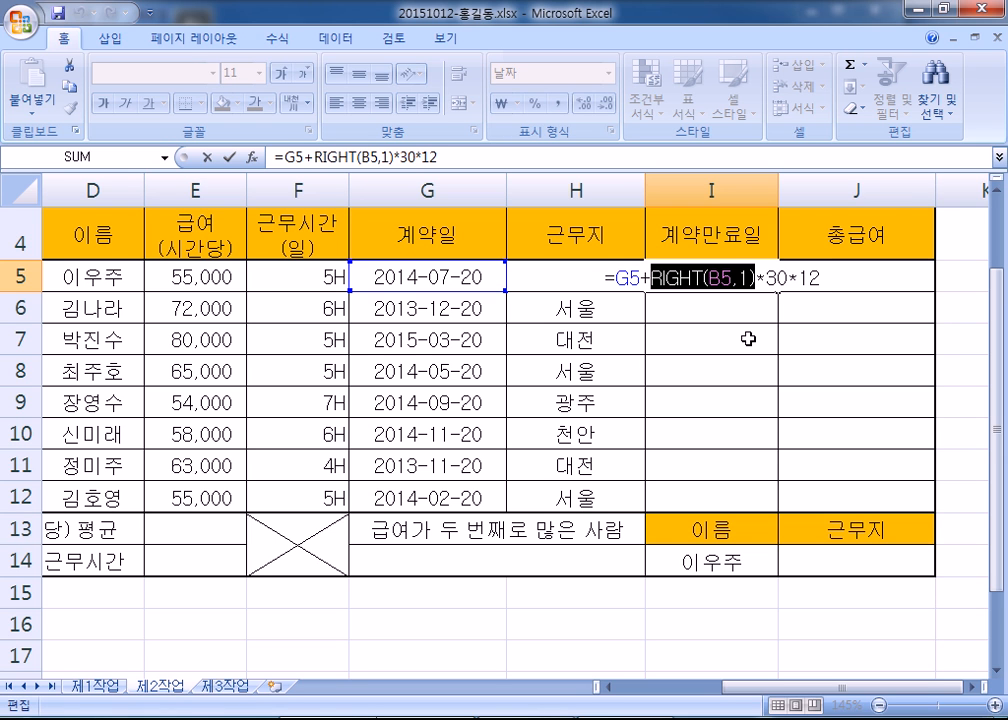
- In Notepad, add the lines 2 and "2" below the WXY example
key("alt+Tab")
scroll(301, 341, "down", 1)
type("2")
key("Return")
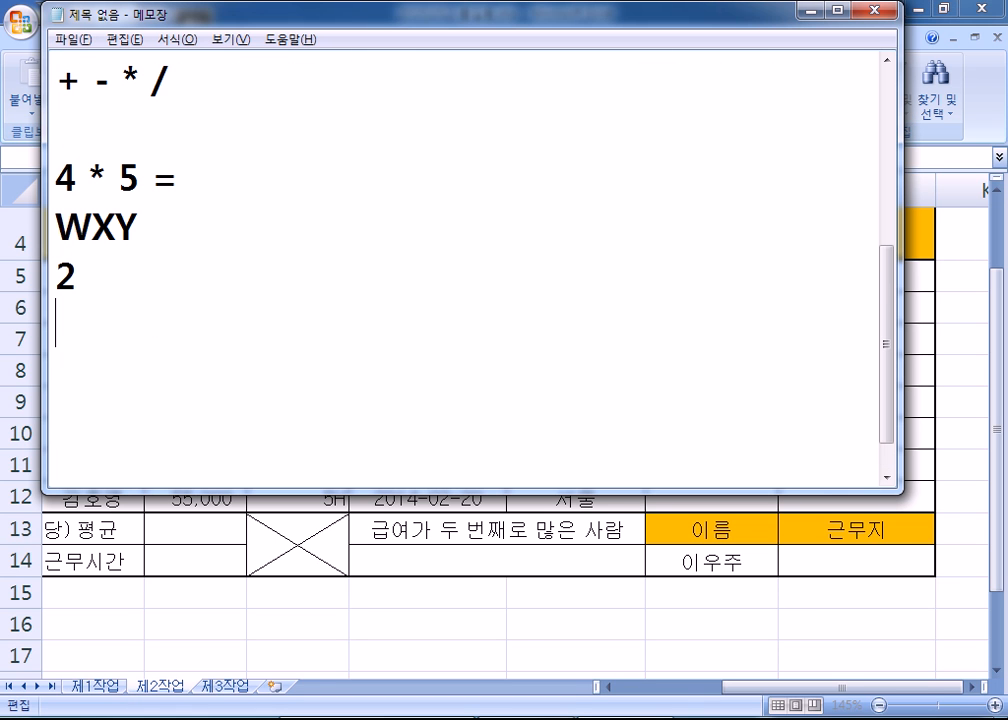
type("\"2\"")
key("Return")
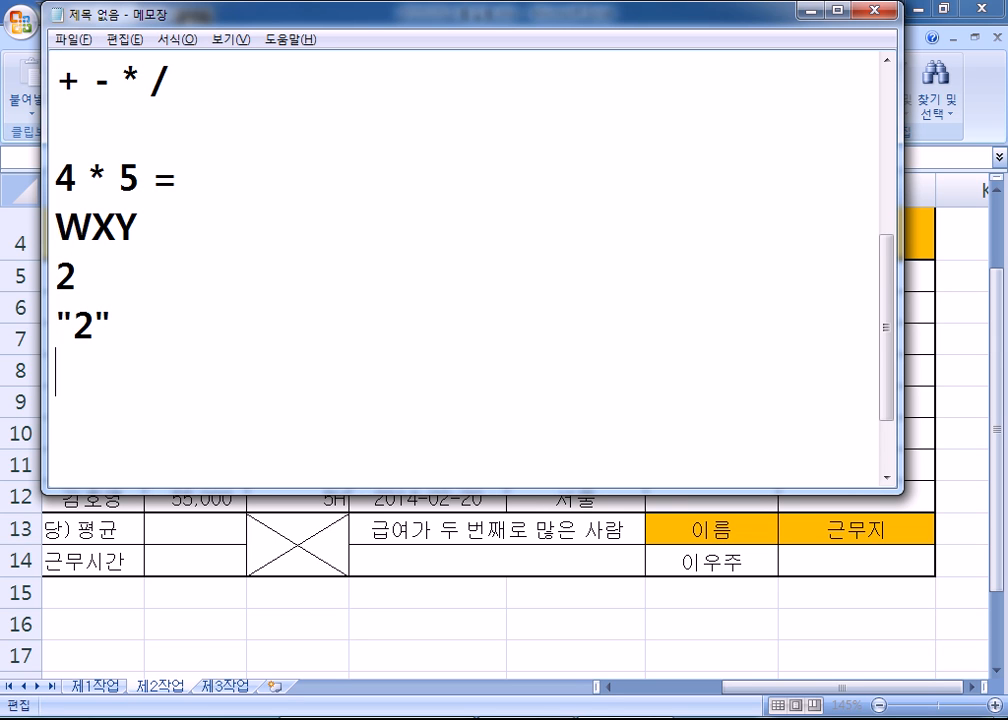
key("Up")
key("Right")
- Change the quoted example to "1-2", then mark its -2 and the 2 above
key("alt+Tab")
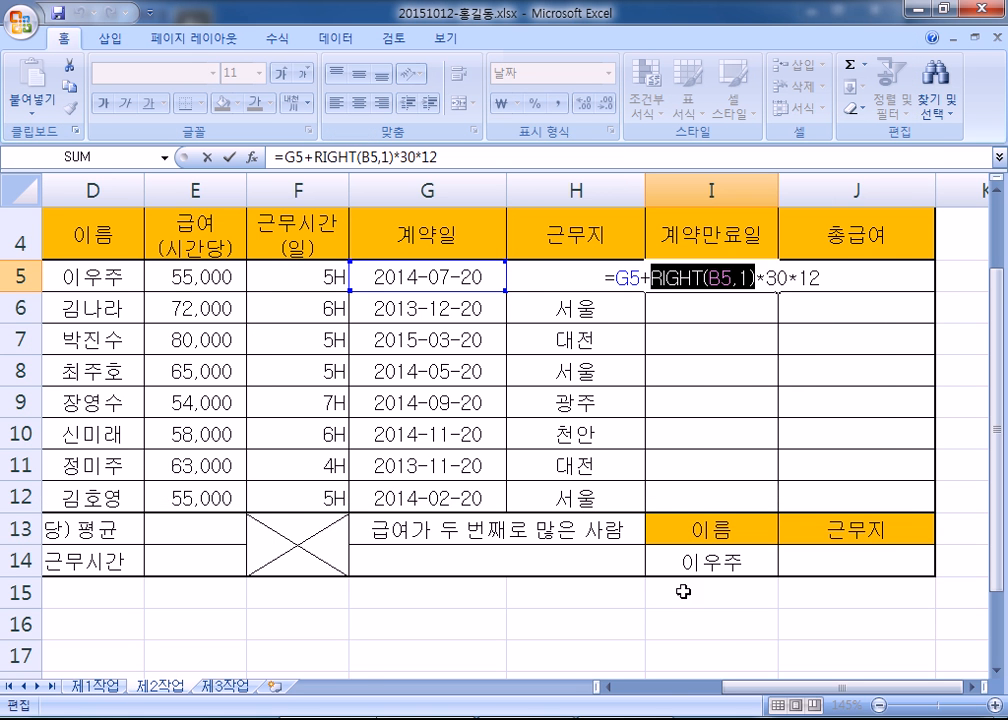
left_click_drag(753, 687, 630, 690)
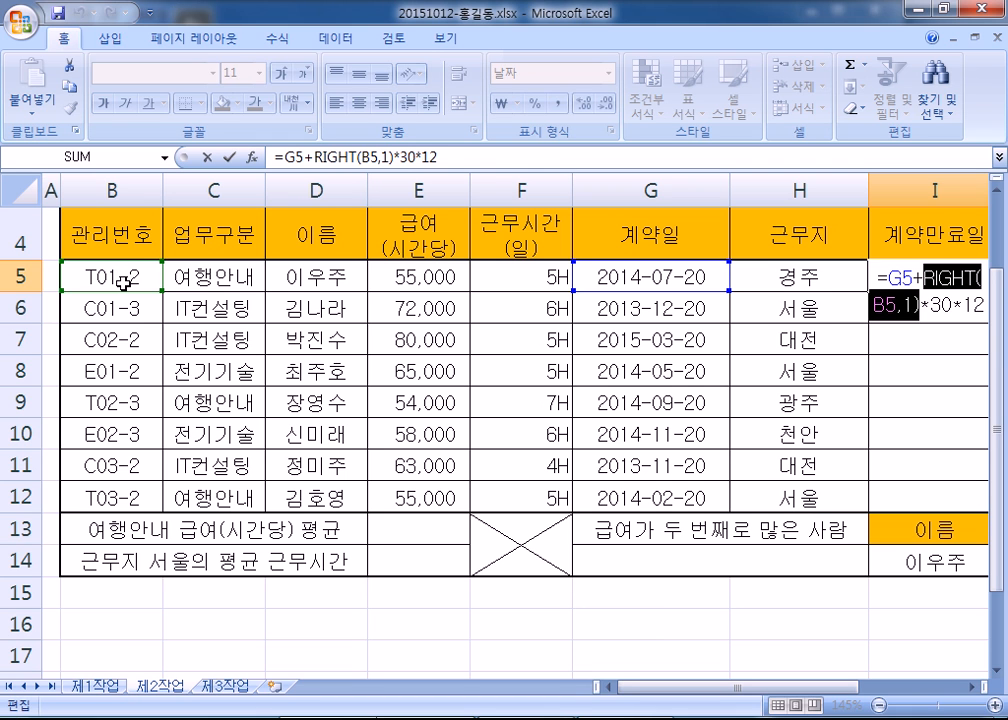
key("alt+Tab")
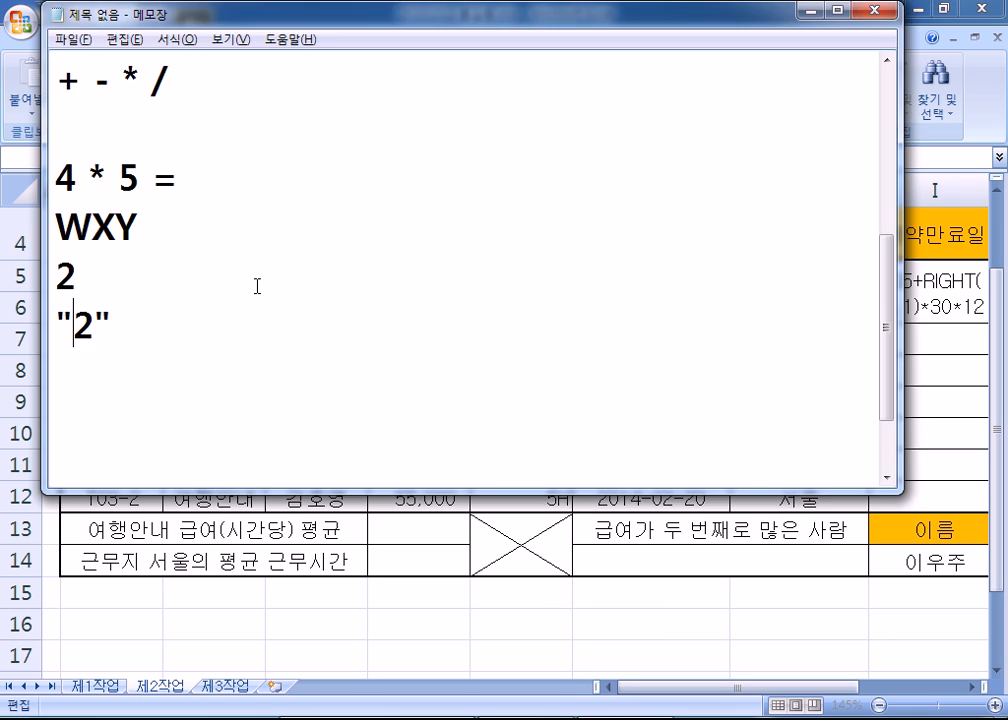
left_click(72, 323)
type("-")
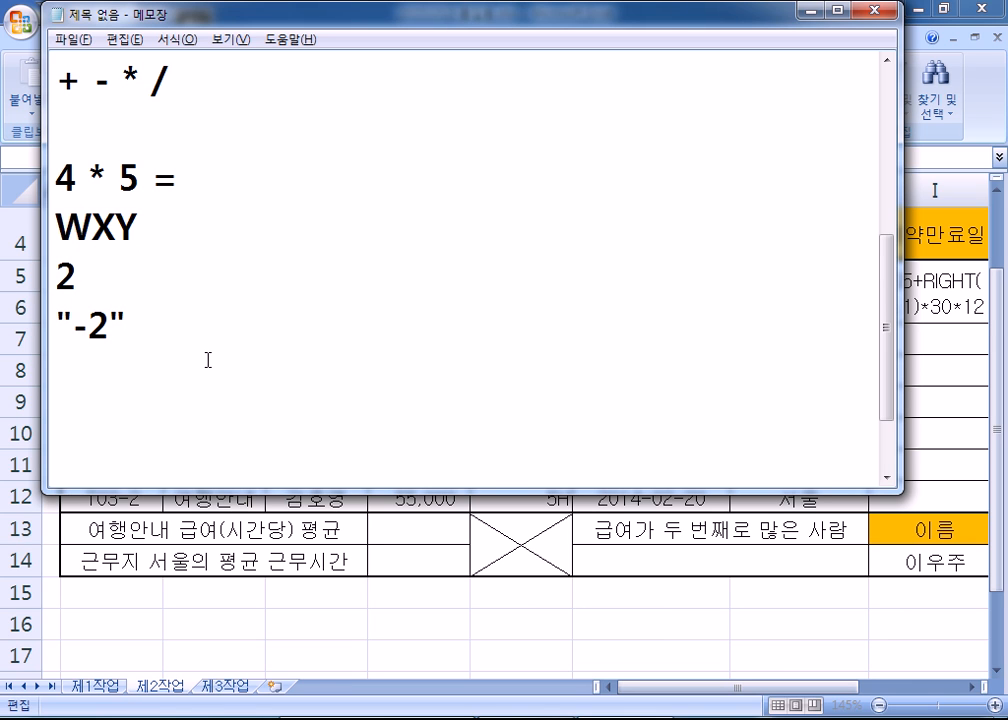
key("alt+Tab")
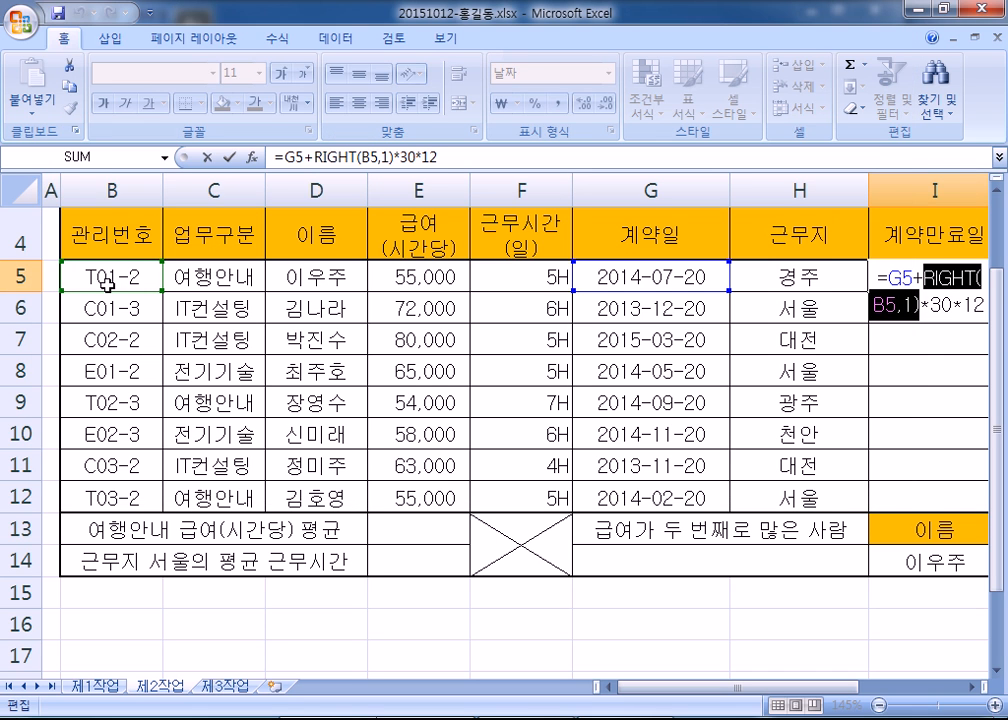
key("alt+Tab")
left_click(82, 325)
type("1-2\"")
left_click_drag(131, 326, 72, 325)
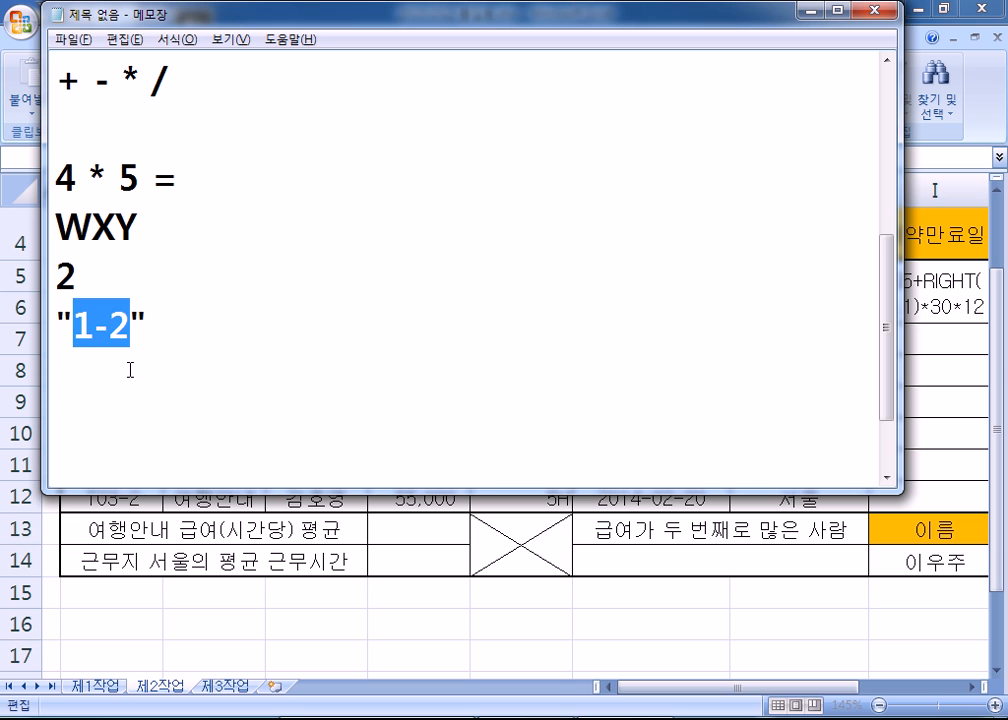
left_click_drag(85, 273, 57, 276)
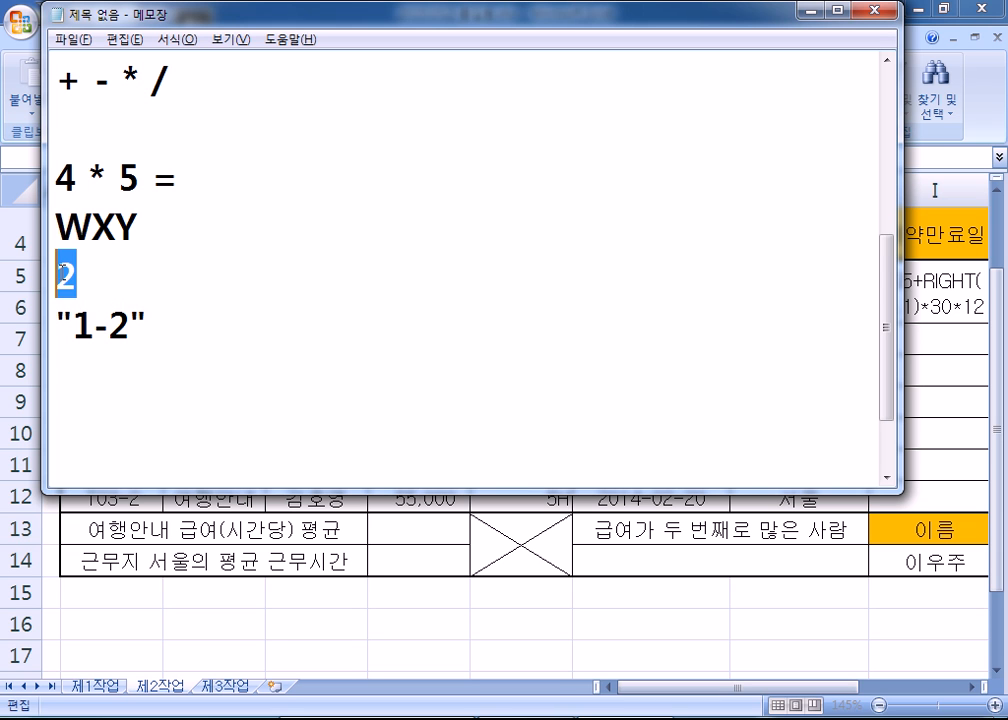
- Commit =G5+RIGHT(B5,1)*30*12 in I5 so it shows 2016-07-09, then reselect I5 to check it
key("alt+Tab")
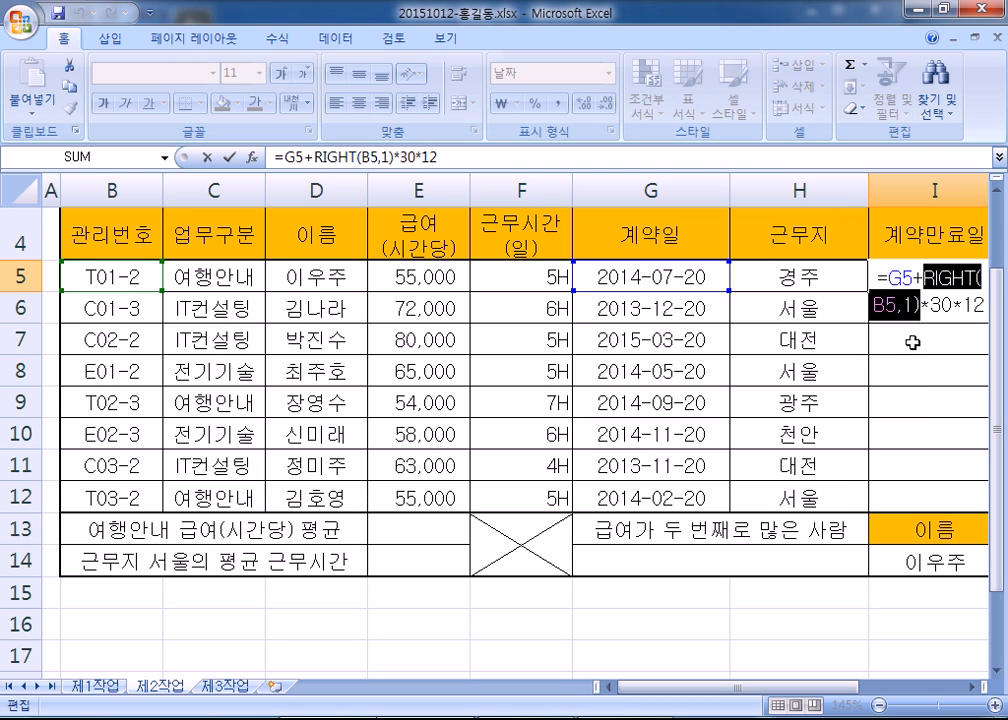
key("Return")
left_click_drag(780, 686, 945, 690)
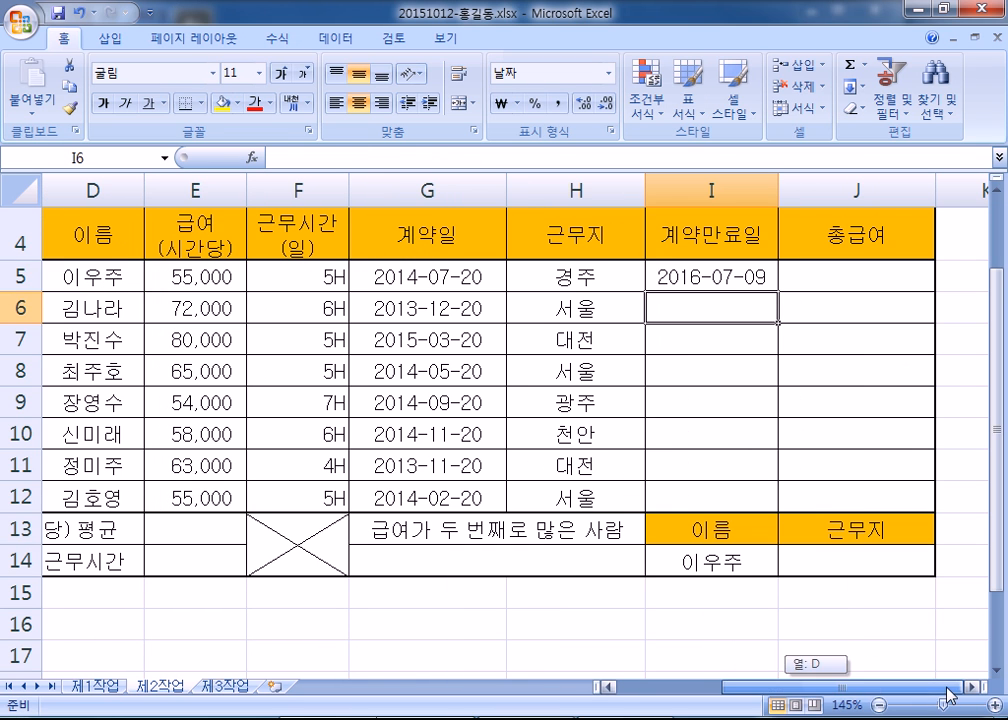
left_click_drag(712, 279, 713, 484)
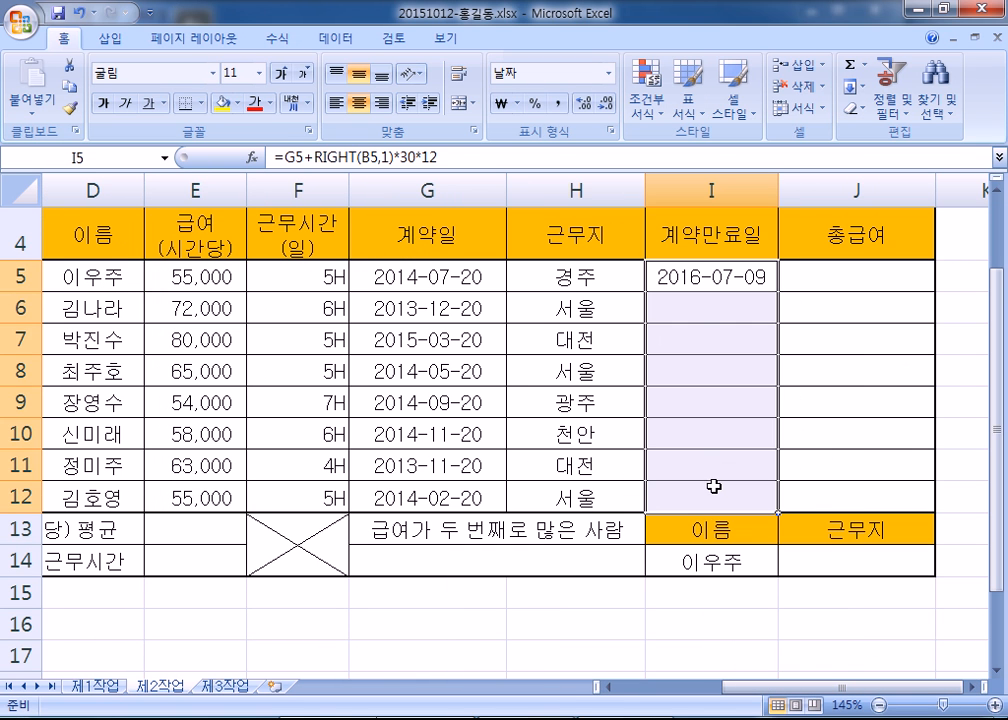
left_click(713, 313)
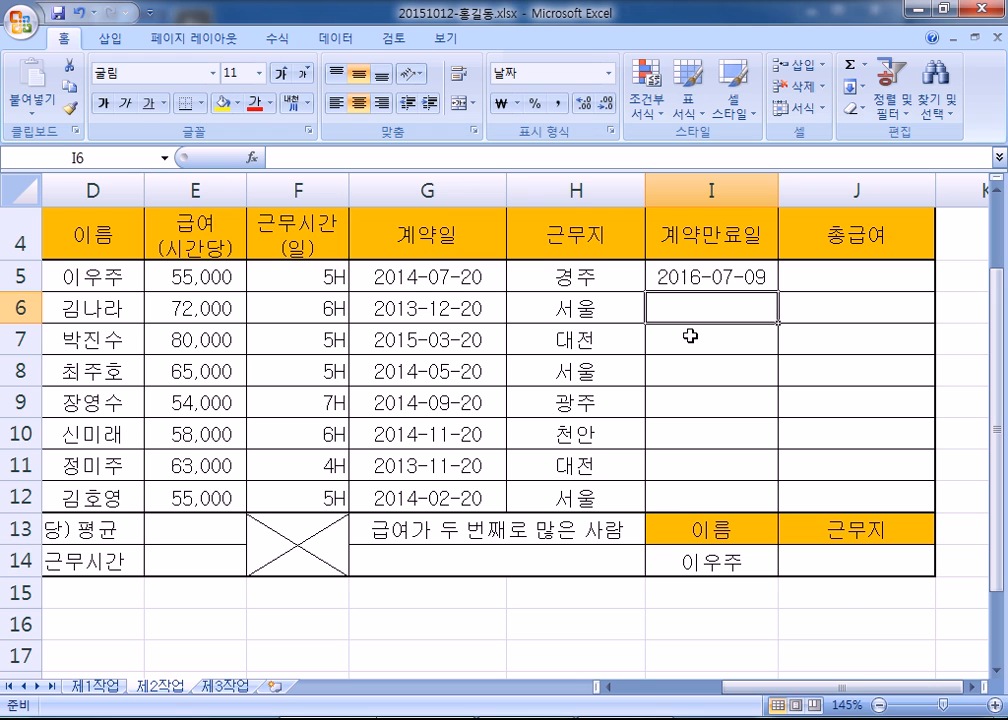
left_click(735, 277)
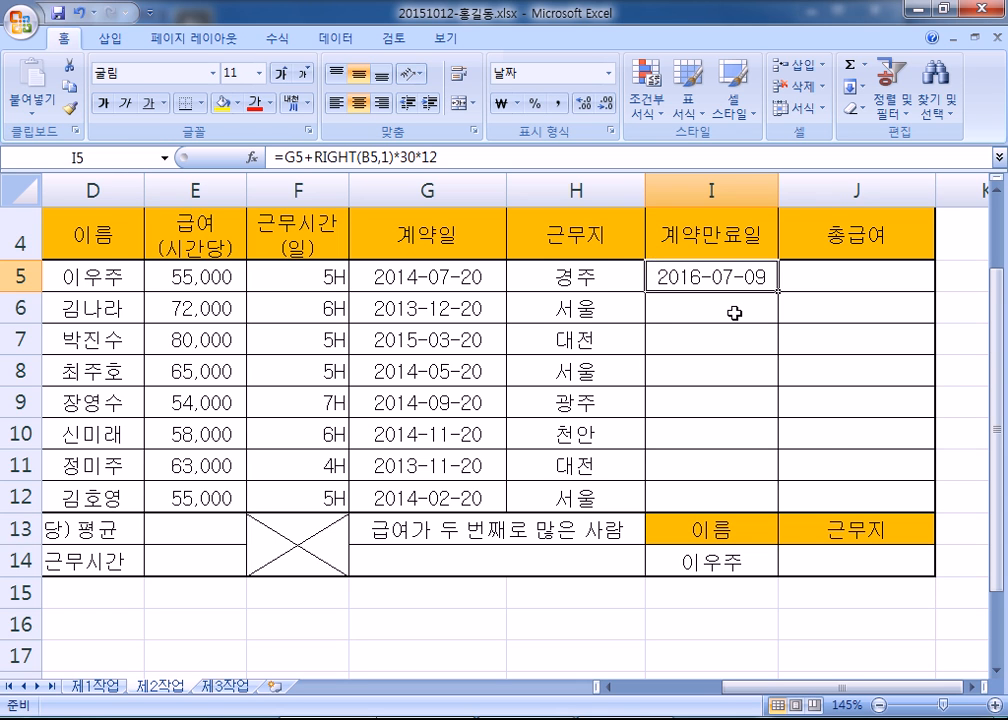
scroll(733, 315, "down", 8)
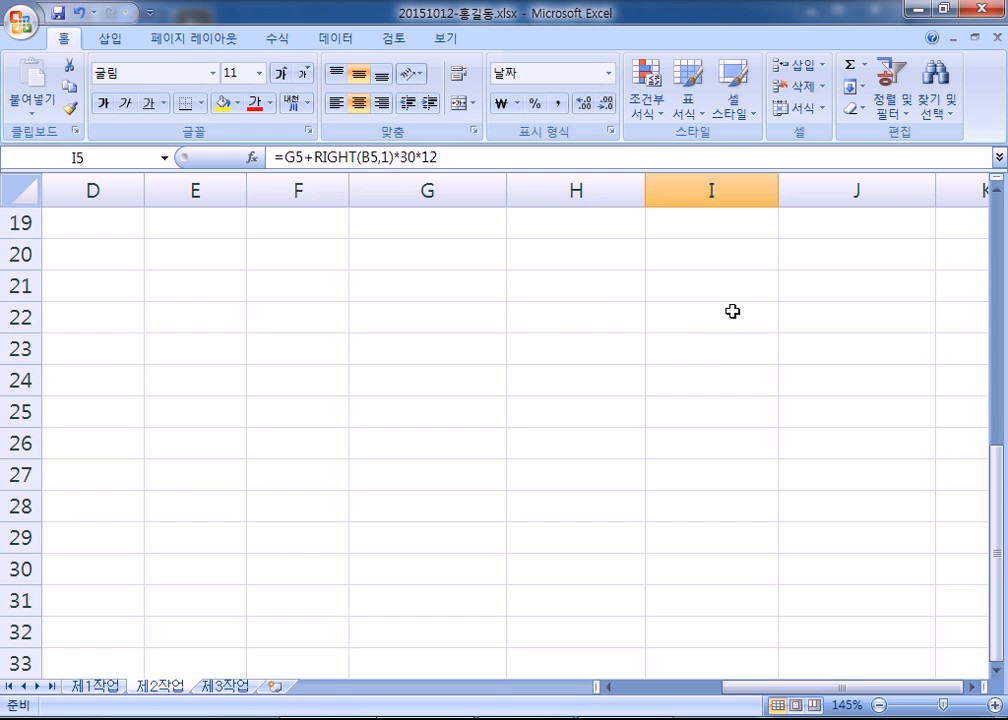
left_click(603, 292)
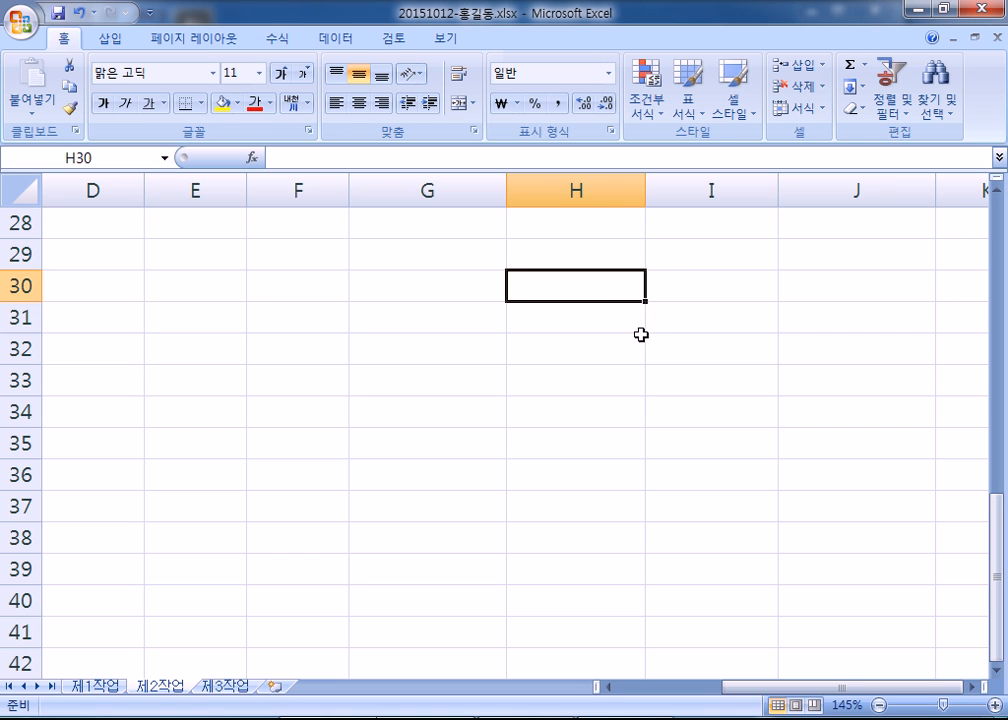
- Copy I5's contract-expiry formula down through I12
scroll(641, 335, "up", 8)
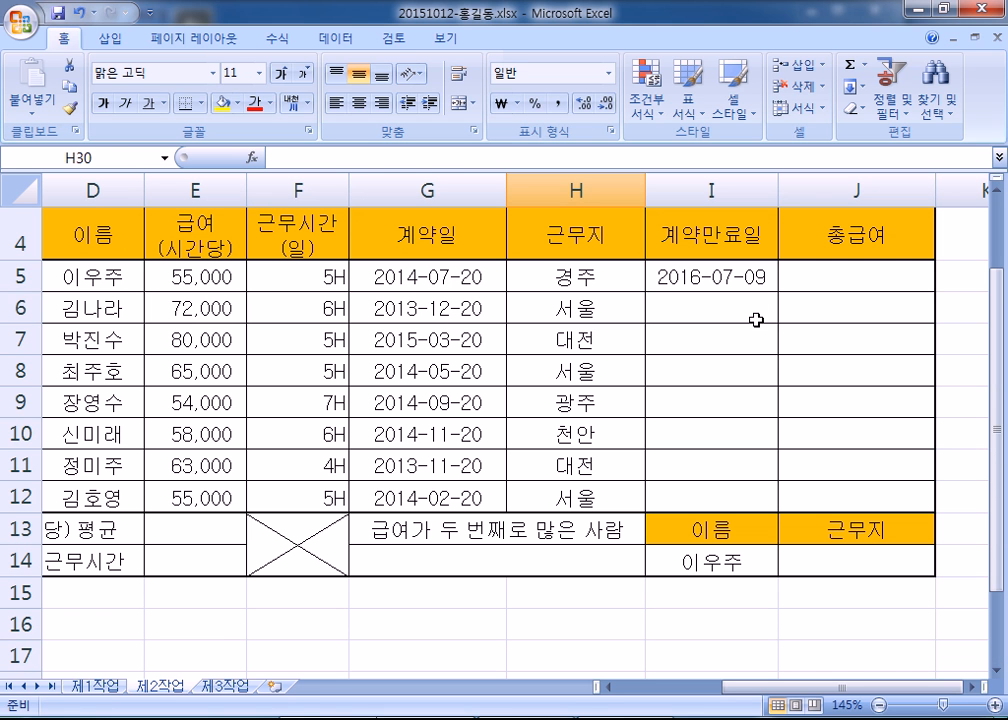
left_click(760, 280)
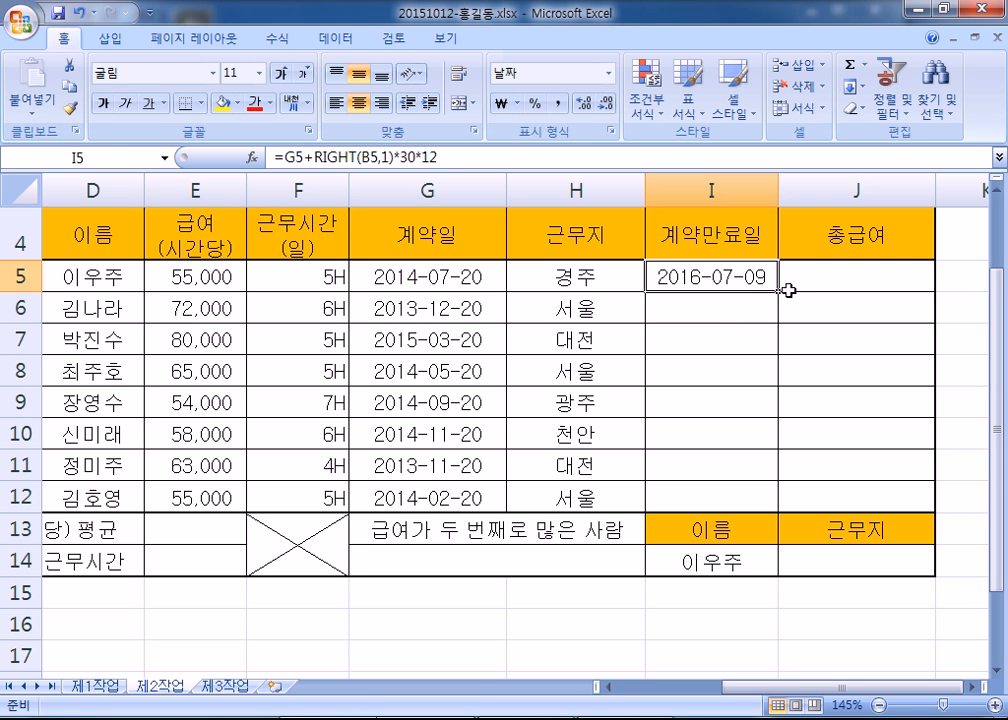
scroll(778, 292, "down", 8)
left_click(706, 280)
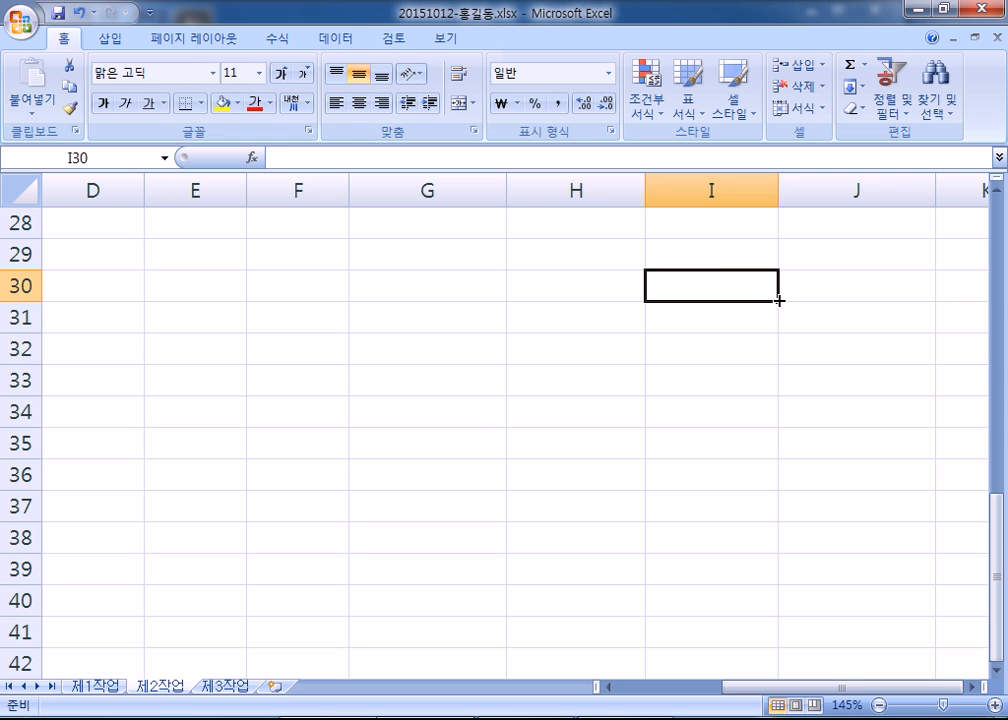
scroll(778, 300, "up", 9)
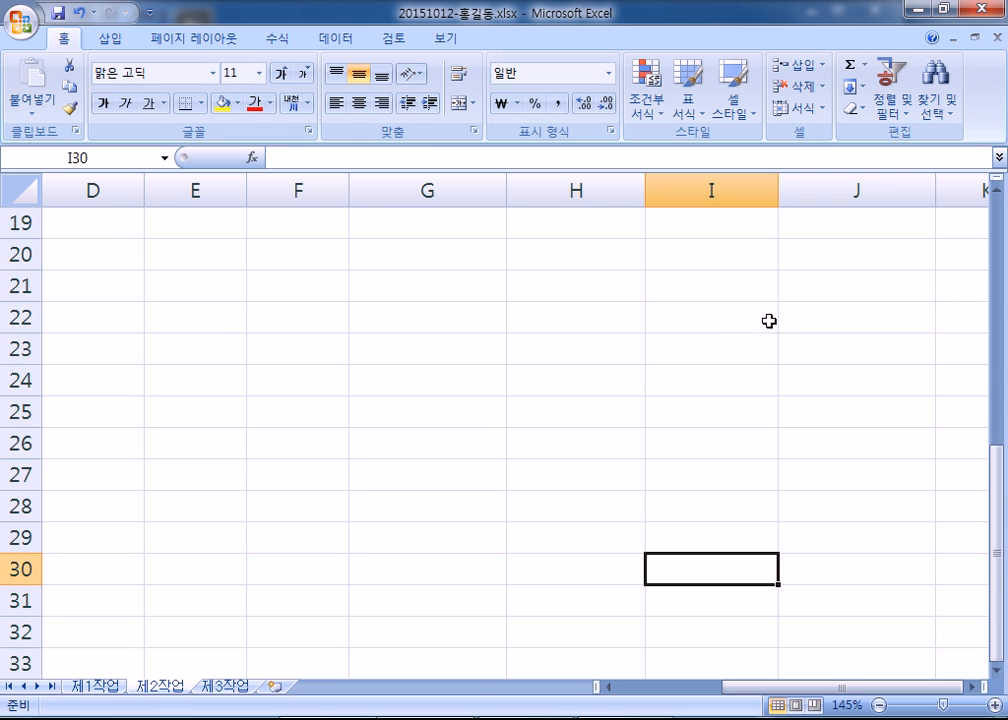
left_click(766, 372)
left_click_drag(767, 374, 785, 594)
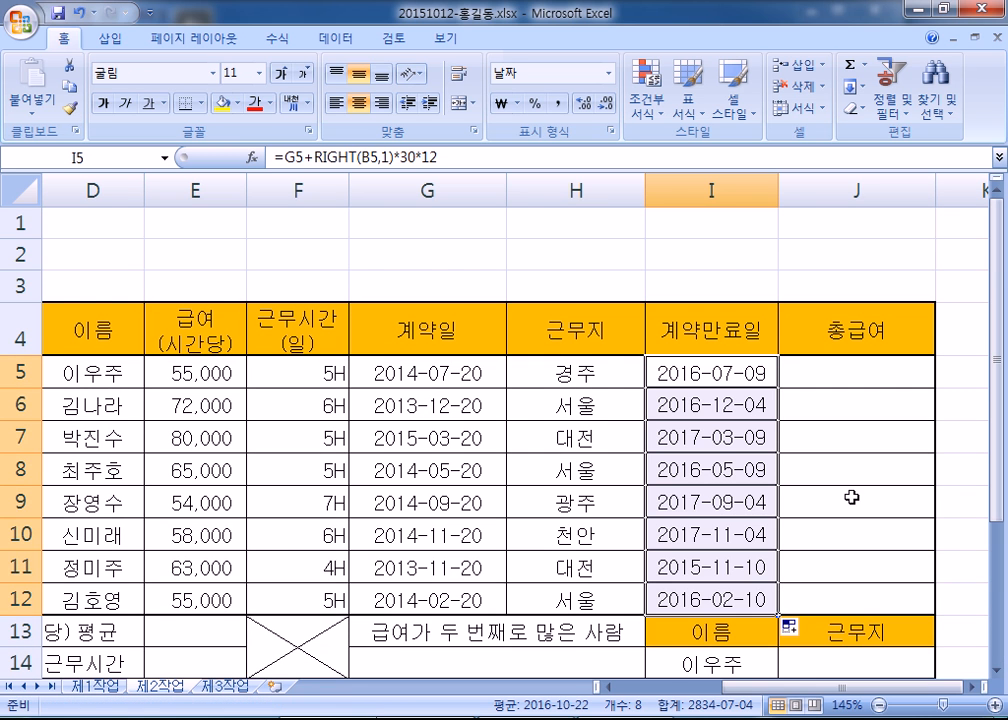
scroll(850, 496, "down", 1)
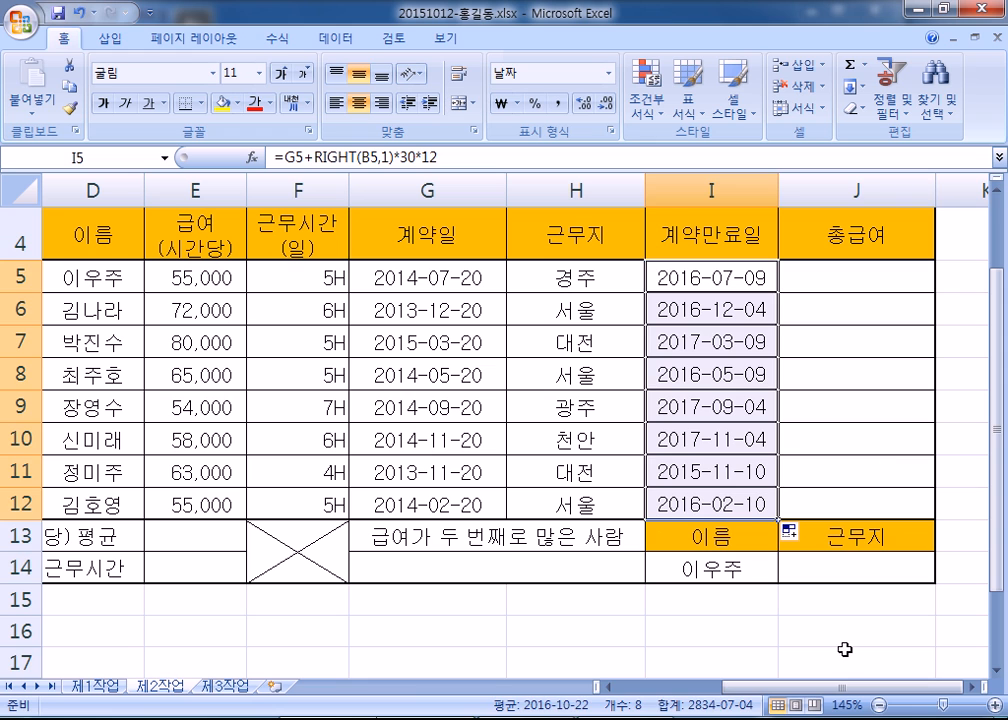
left_click(841, 656)
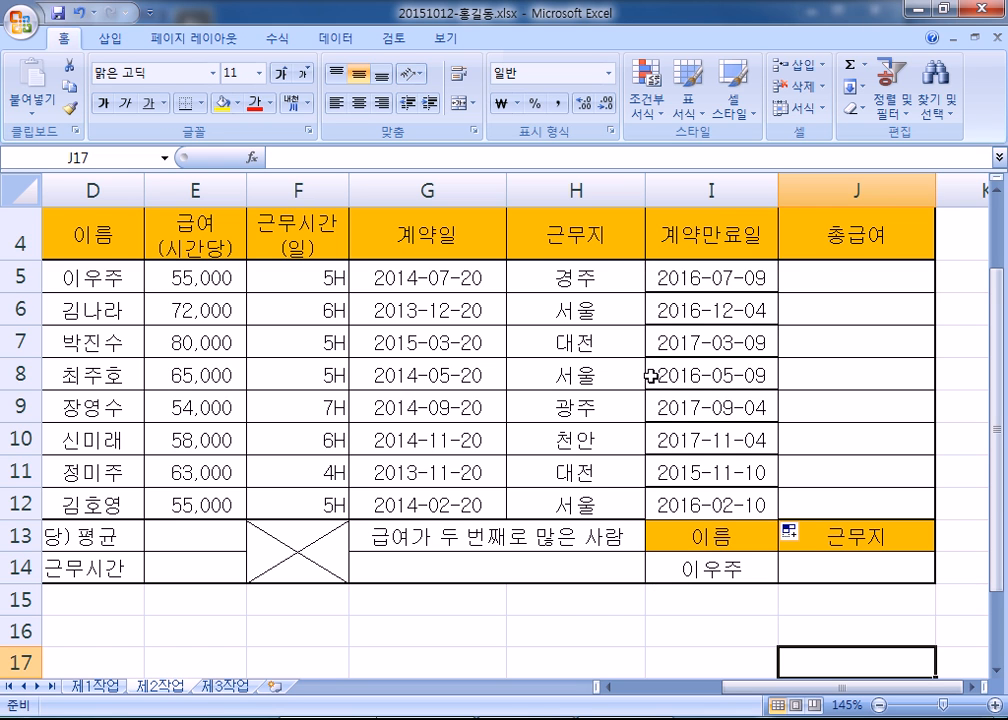
- Apply Fill Without Formatting to the copied dates so the table borders stay intact
scroll(651, 376, "down", 1)
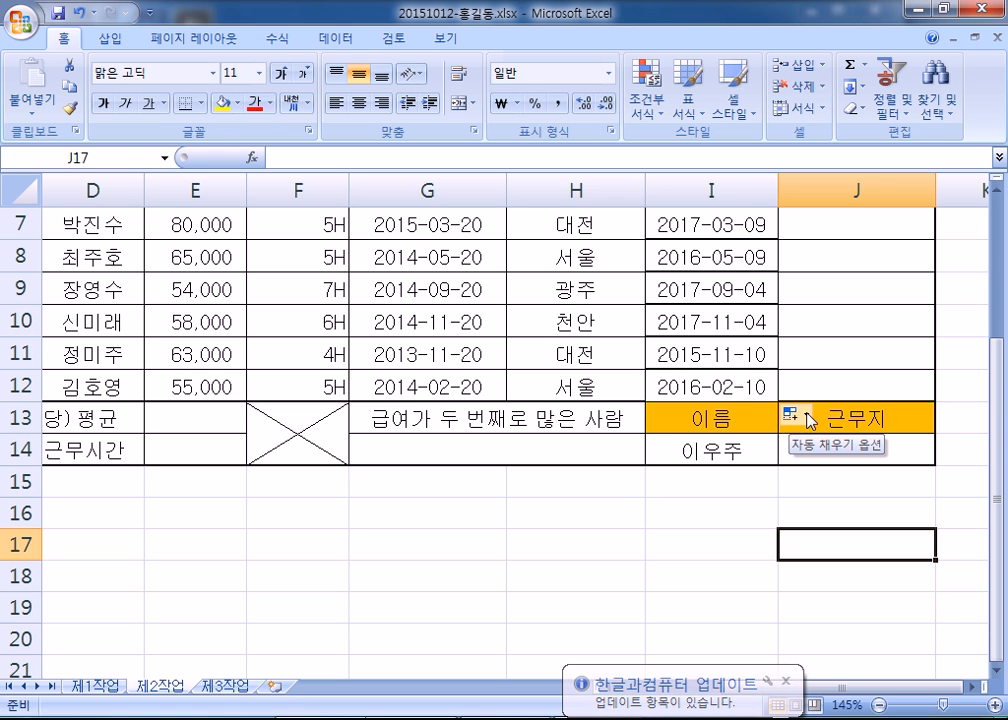
left_click(807, 415)
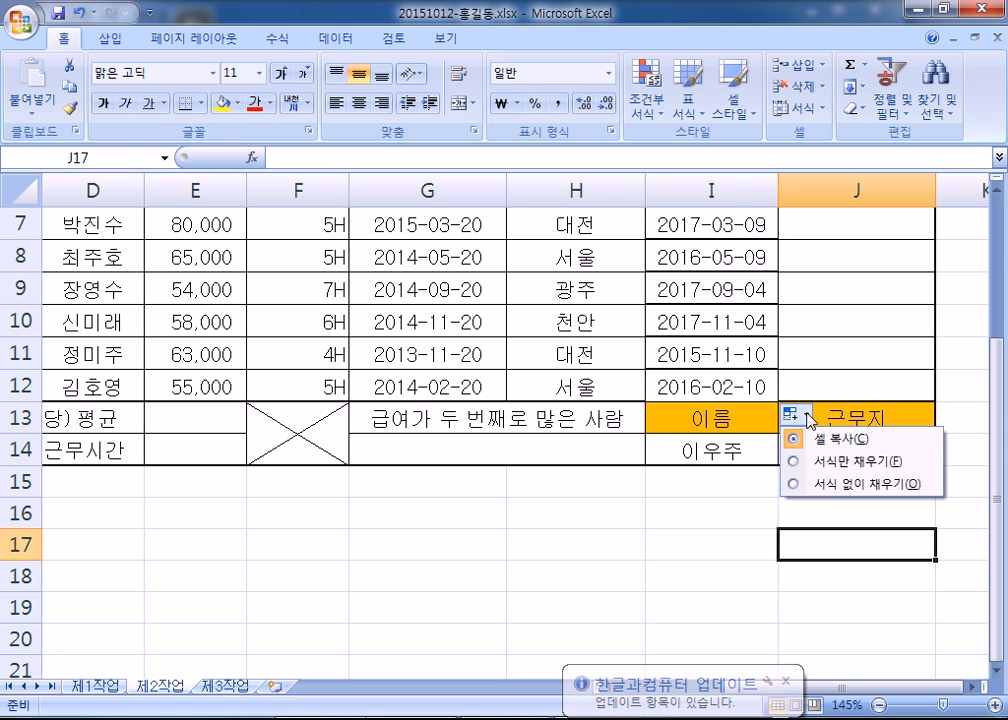
left_click(820, 487)
left_click(515, 401)
scroll(520, 470, "up", 2)
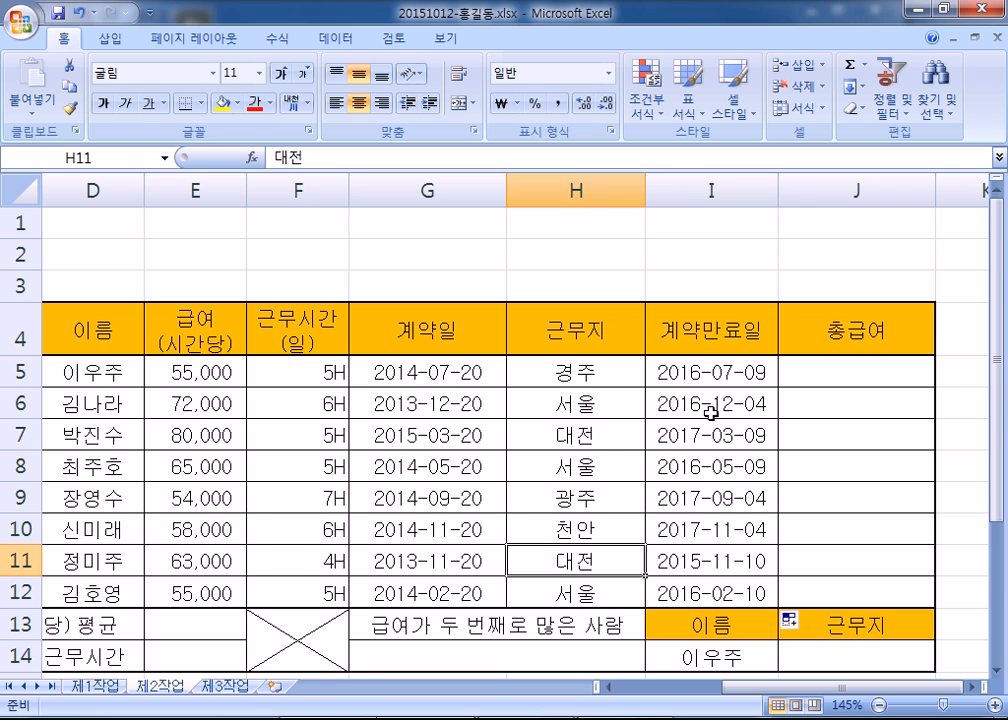
scroll(710, 412, "down", 3)
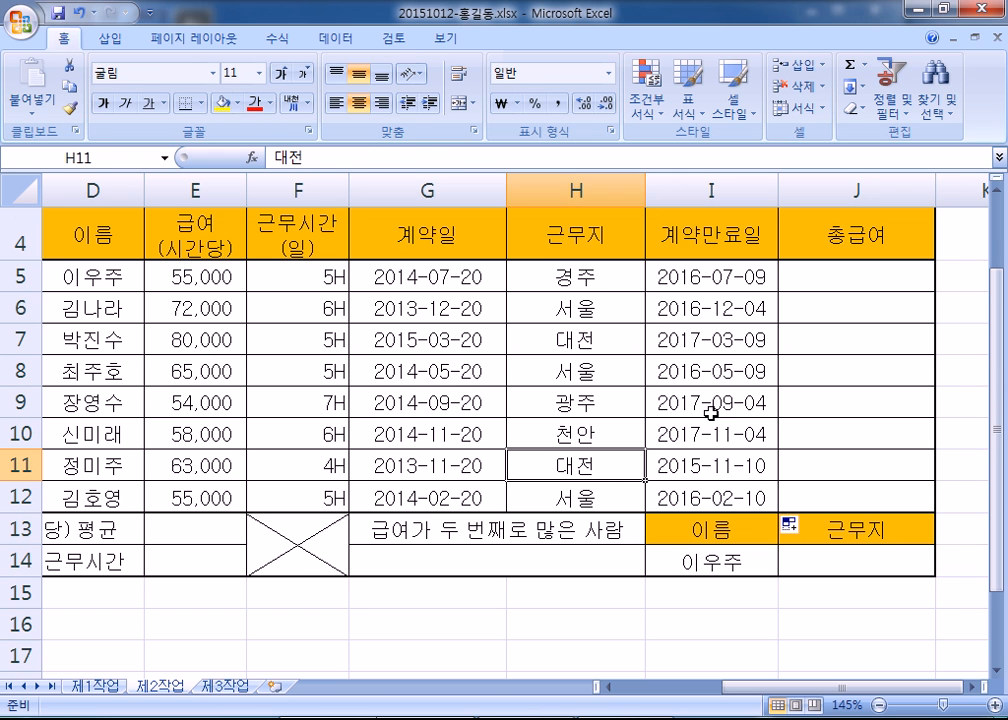
left_click(742, 280)
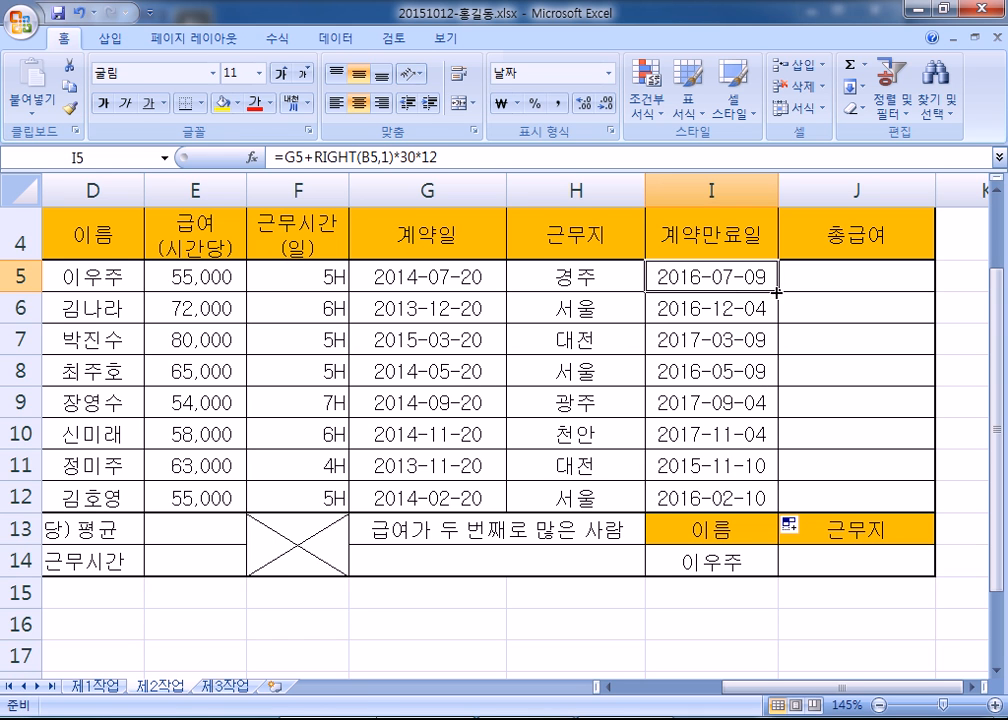
- Clear the earlier filled dates from I6:I12, leaving only I5's formula
left_click_drag(778, 291, 766, 478)
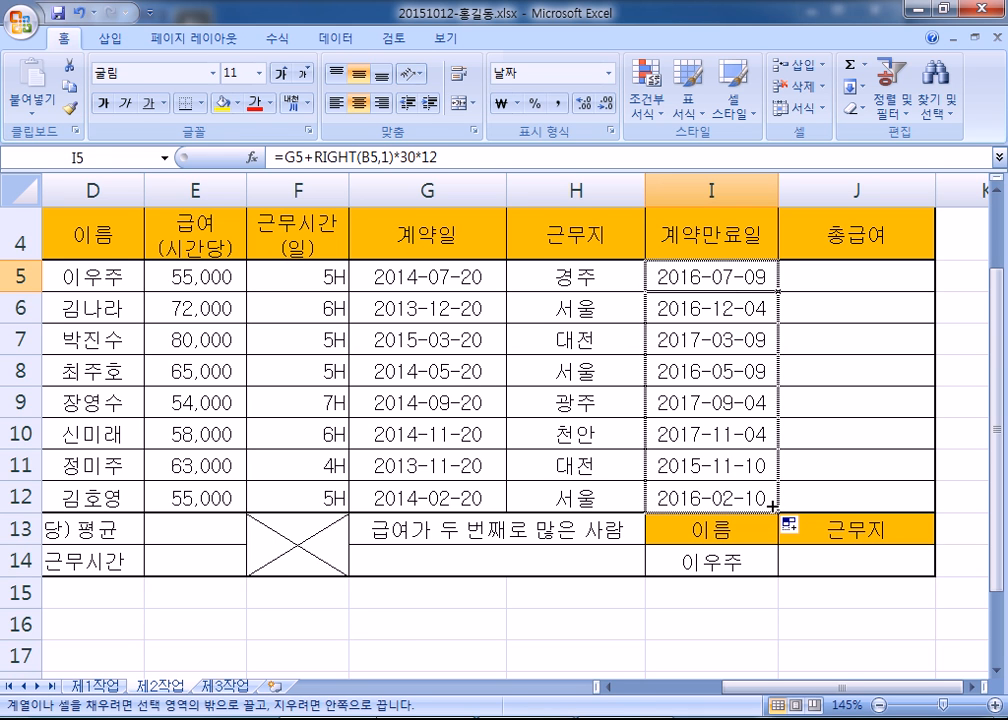
left_click_drag(742, 310, 700, 497)
key("Delete")
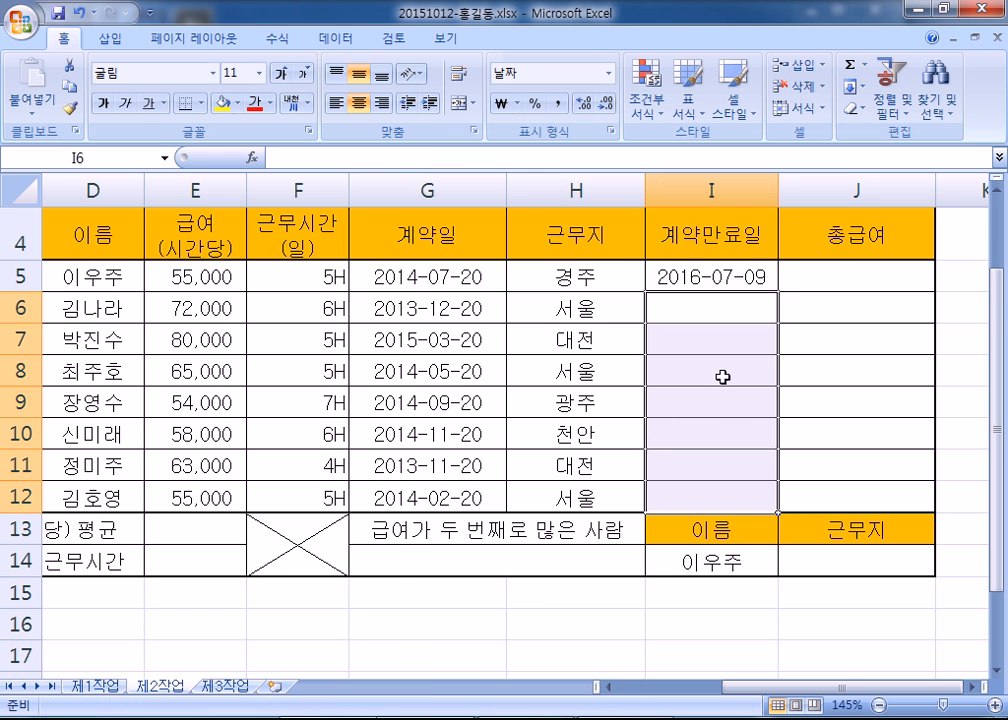
left_click(659, 274)
left_click(600, 398)
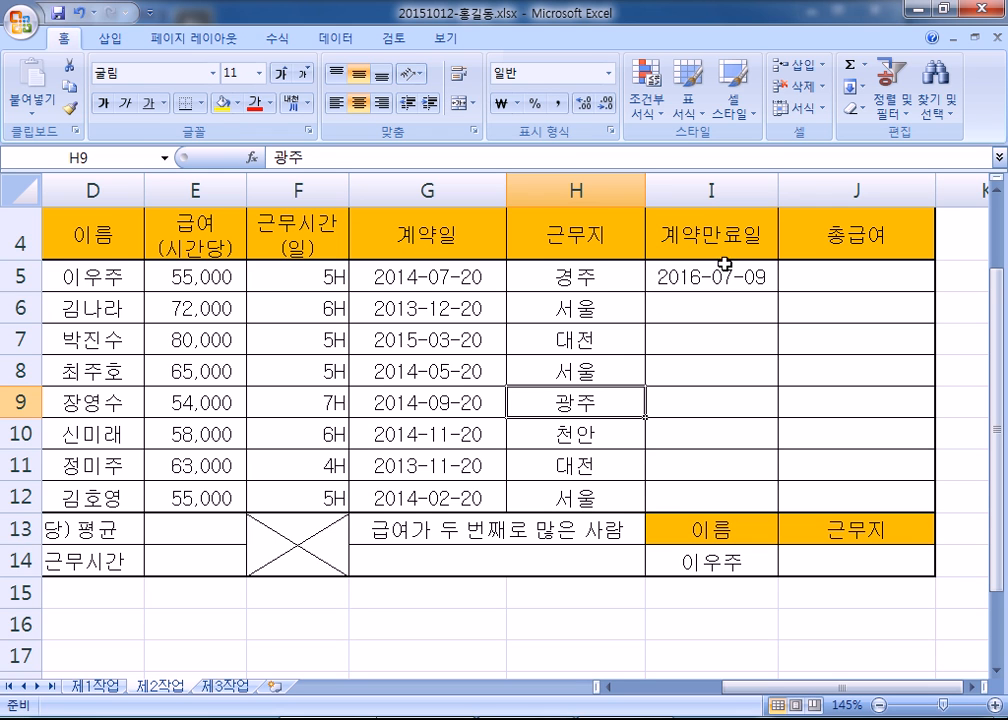
- Refill I6:I12 from I5 with 서식 없이 채우기, giving dates through 2016-02-10
left_click(736, 282)
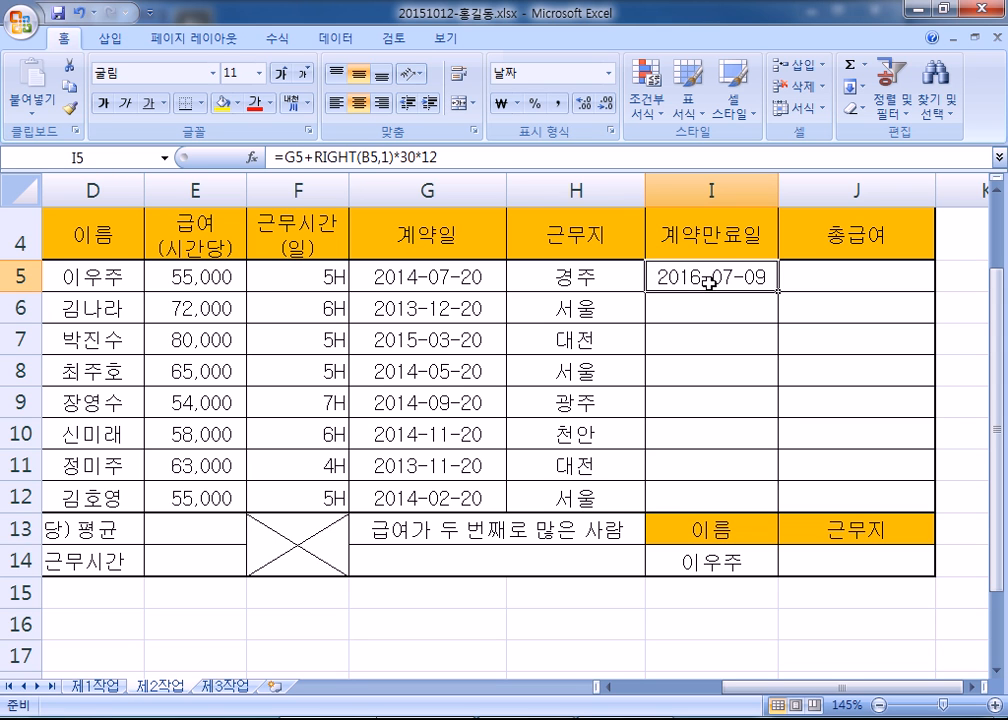
left_click_drag(778, 290, 783, 500)
left_click(711, 432)
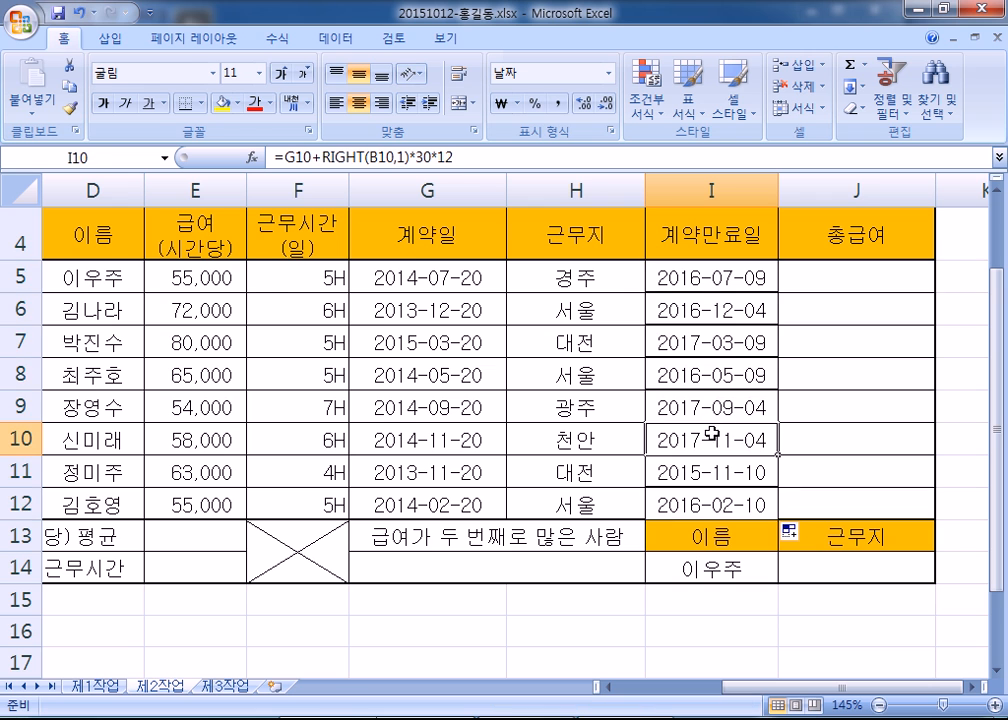
scroll(737, 360, "down", 2)
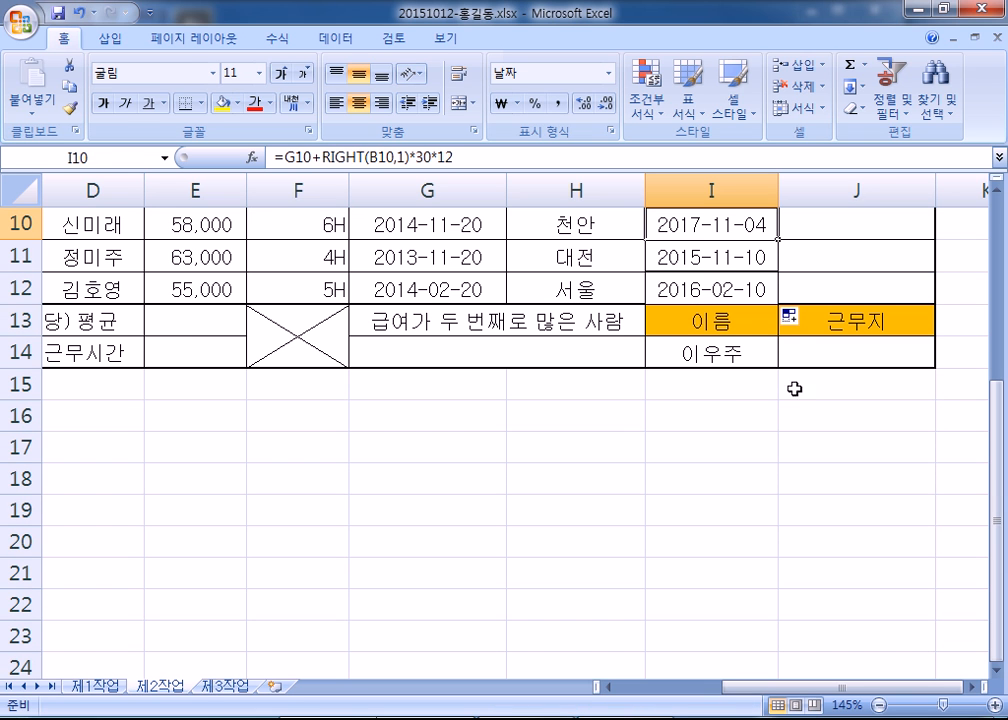
left_click(795, 322)
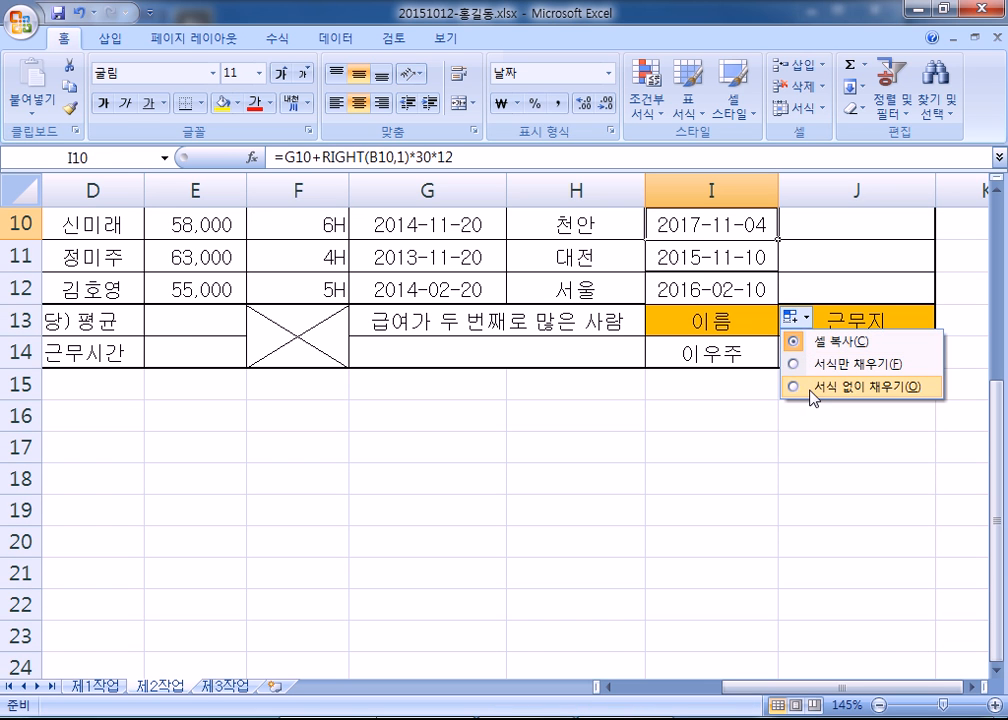
left_click(790, 387)
left_click(855, 349)
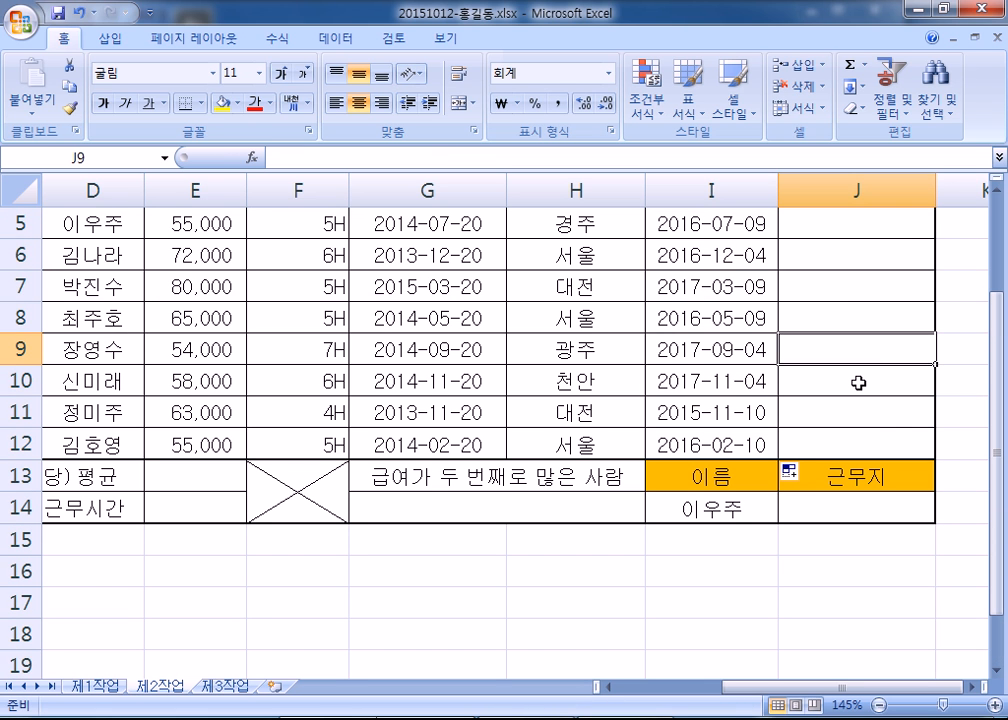
- Select J5, the first 총급여 cell, and bring the 총급여 column into view
scroll(858, 383, "up", 2)
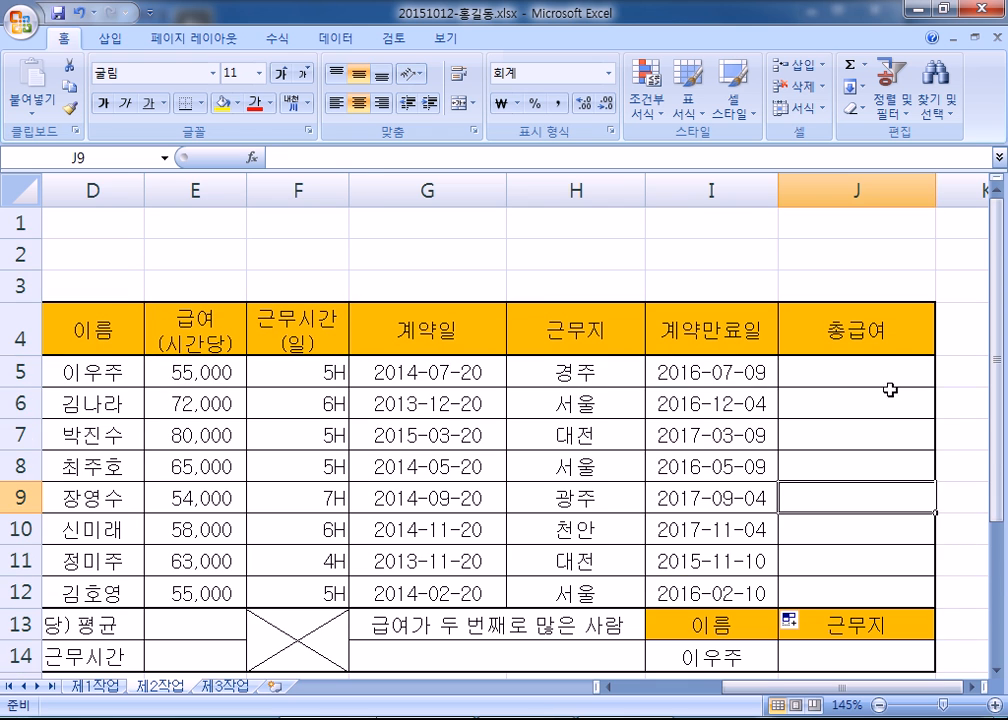
left_click(891, 382)
left_click(974, 688)
left_click(974, 688)
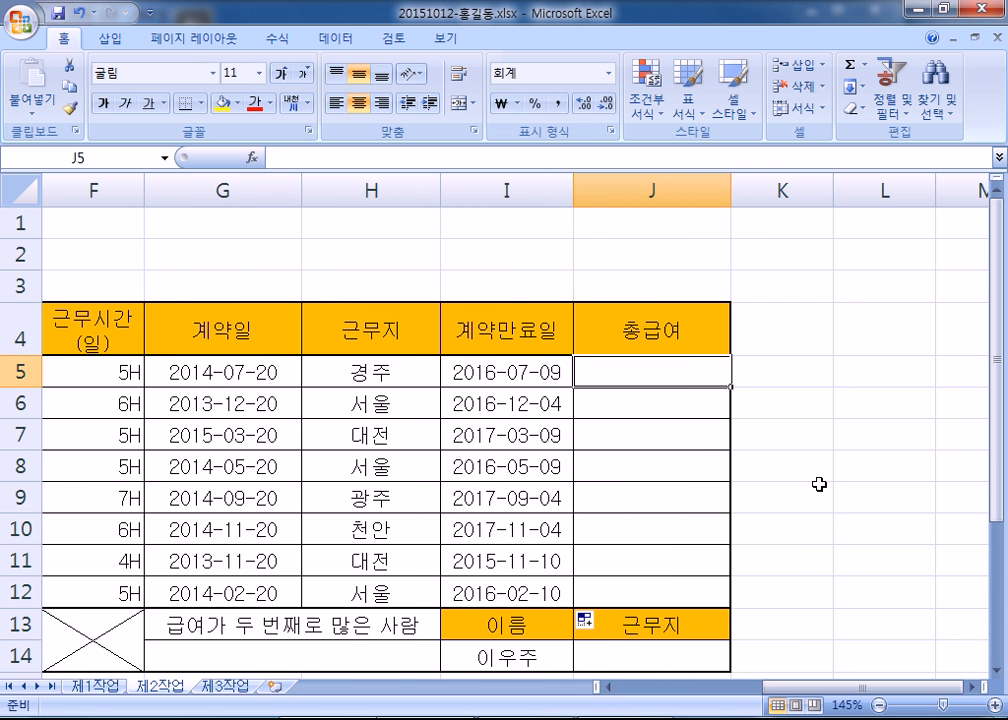
scroll(821, 484, "down", 1)
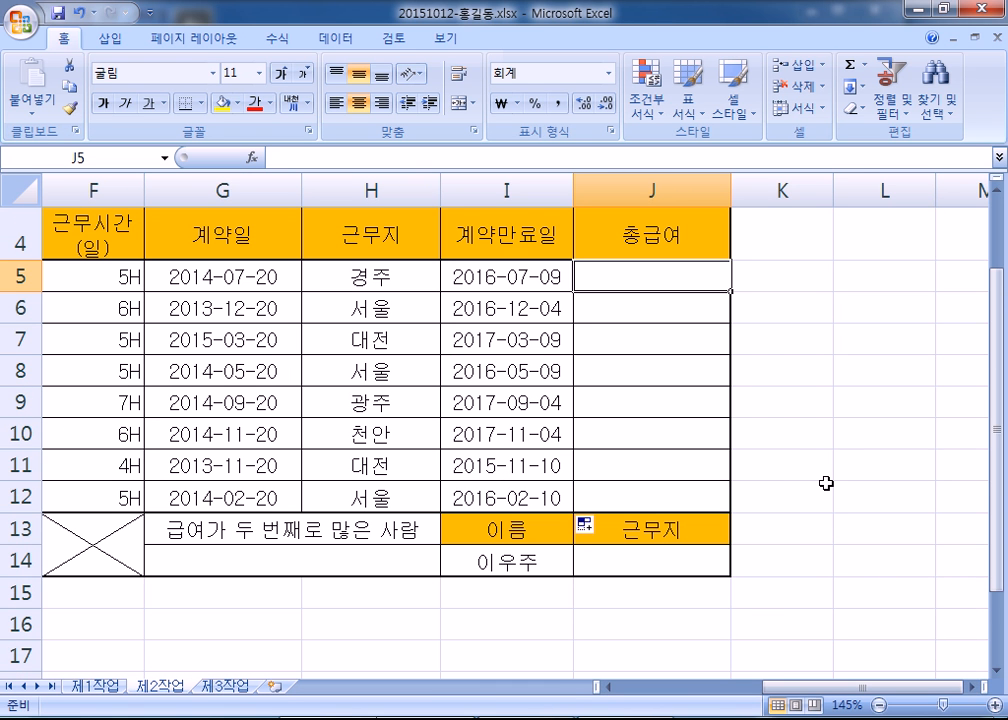
left_click_drag(810, 690, 787, 697)
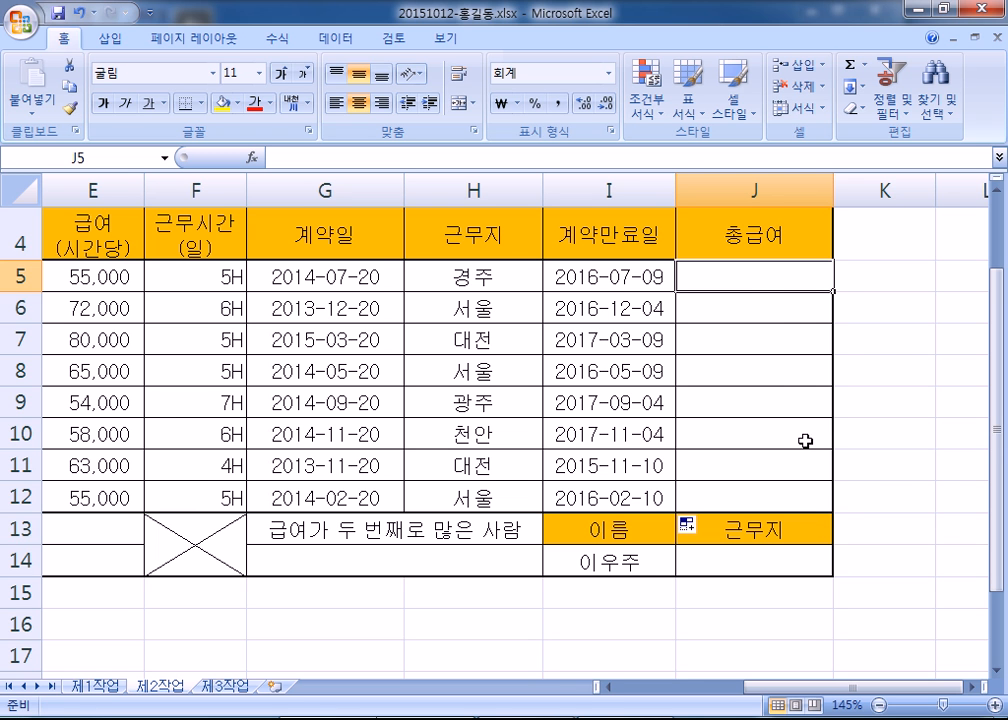
mouse_move(796, 686)
left_mouse_down()
mouse_move(760, 686)
mouse_move(792, 680)
left_mouse_up()
- Replace the Notepad scratch text with the heading 총급여
key("alt+Tab")
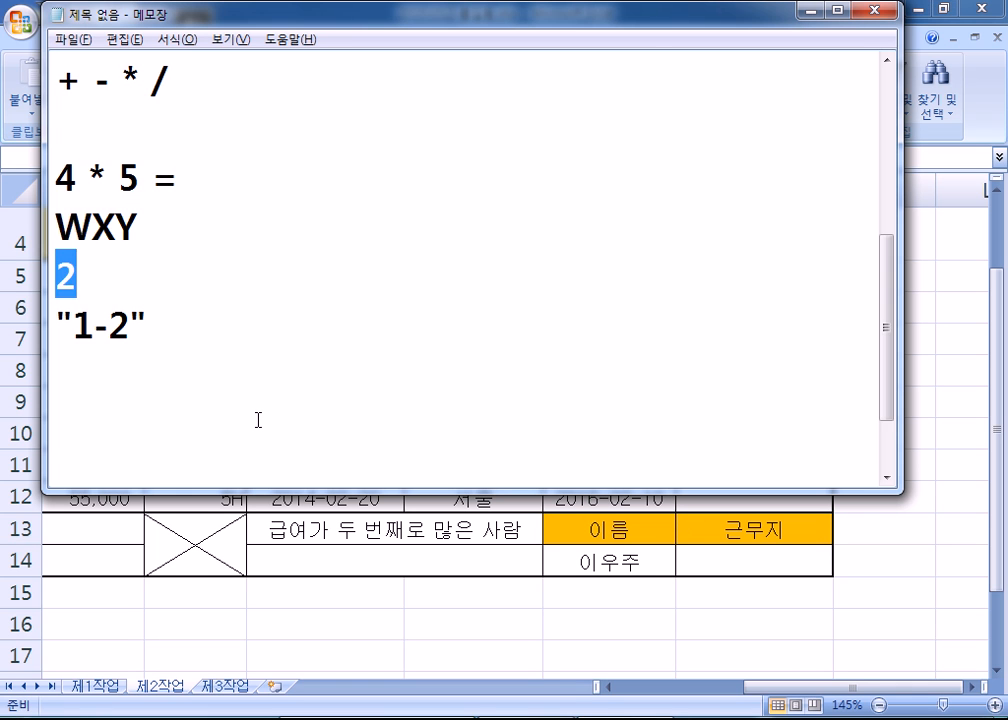
key("ctrl+a")
type("총ㄱㅂ여")
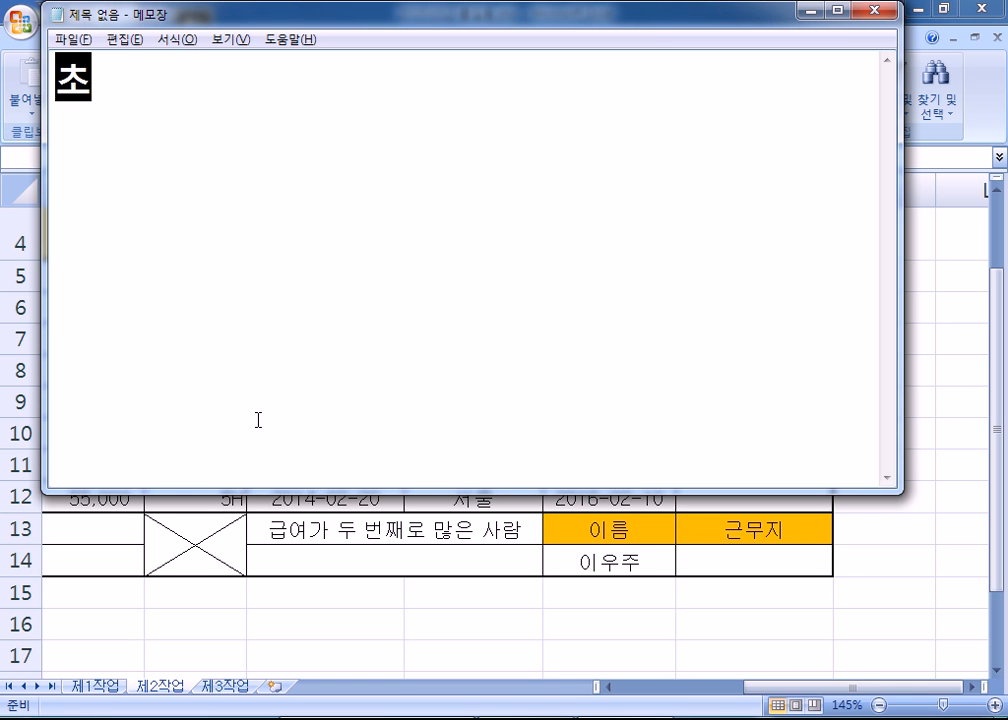
key("BackSpace")
key("BackSpace")
key("BackSpace")
key("BackSpace")
type("급여")
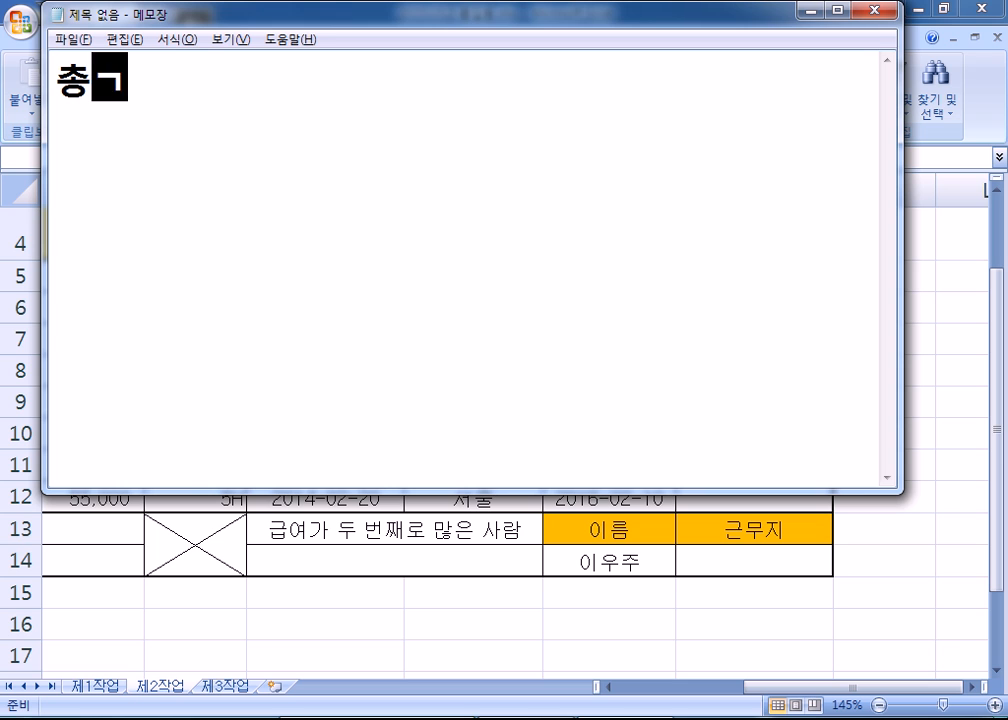
key("Return")
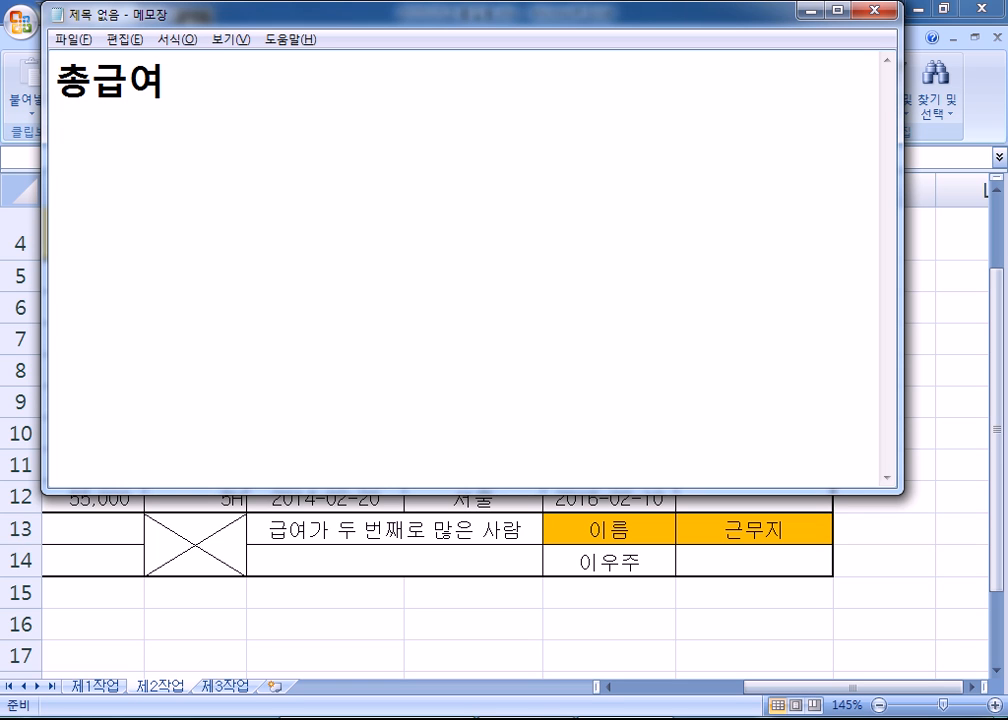
- Add the line '= 급여시간당 * 근무시간 * 20 * 비율' below the heading
type("ㄱ급여시간")
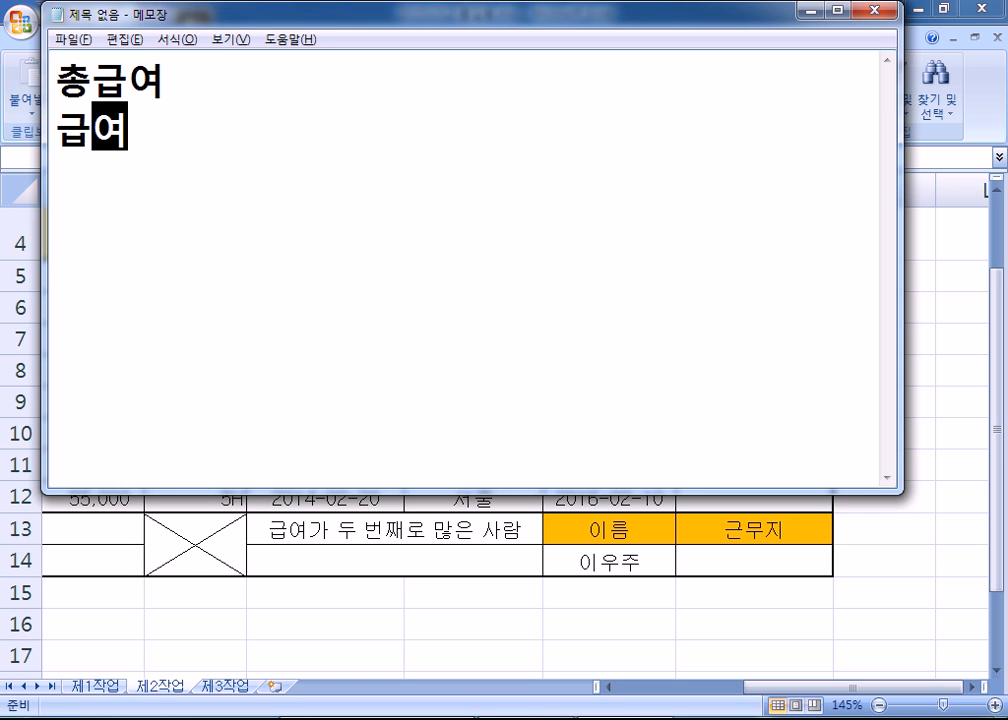
type("당")
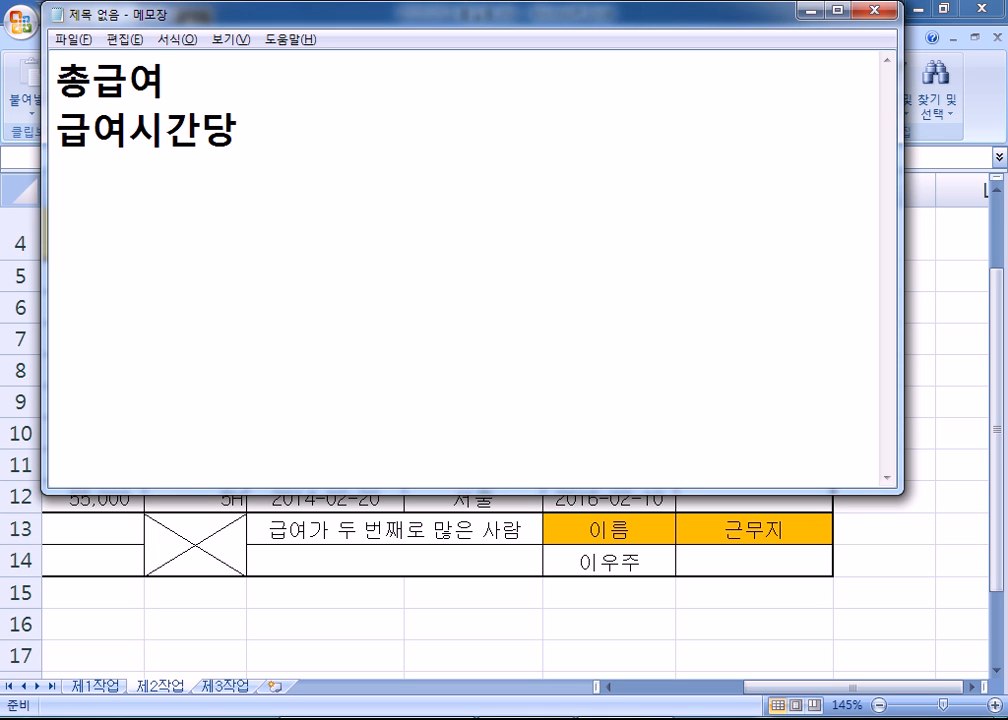
type(" * 근무시간")
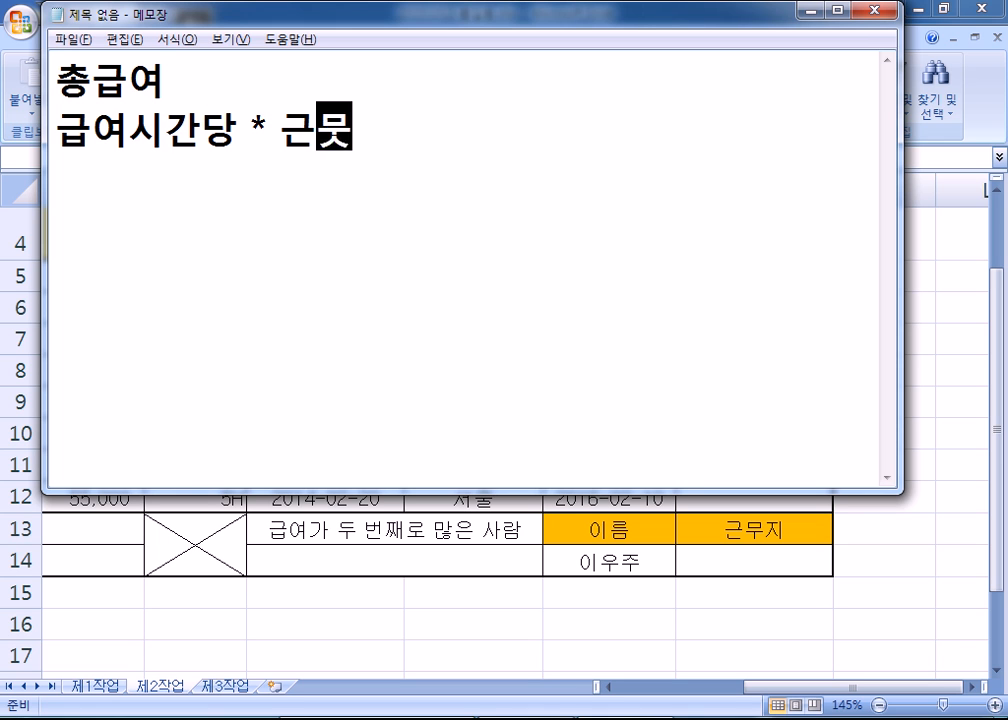
type(" *")
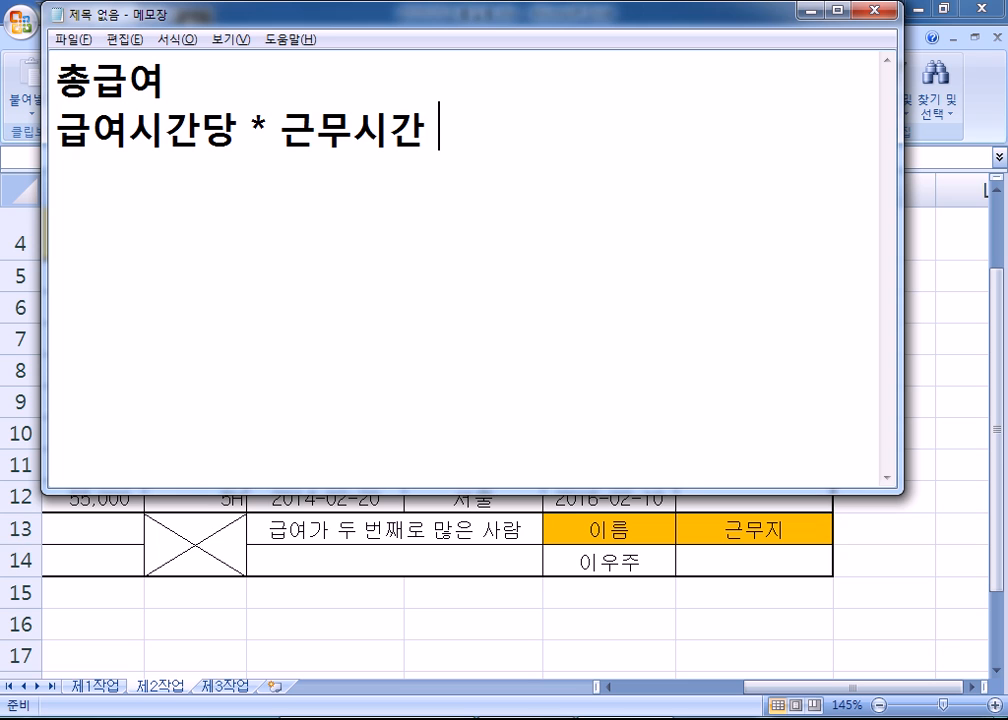
type(" 20 * ")
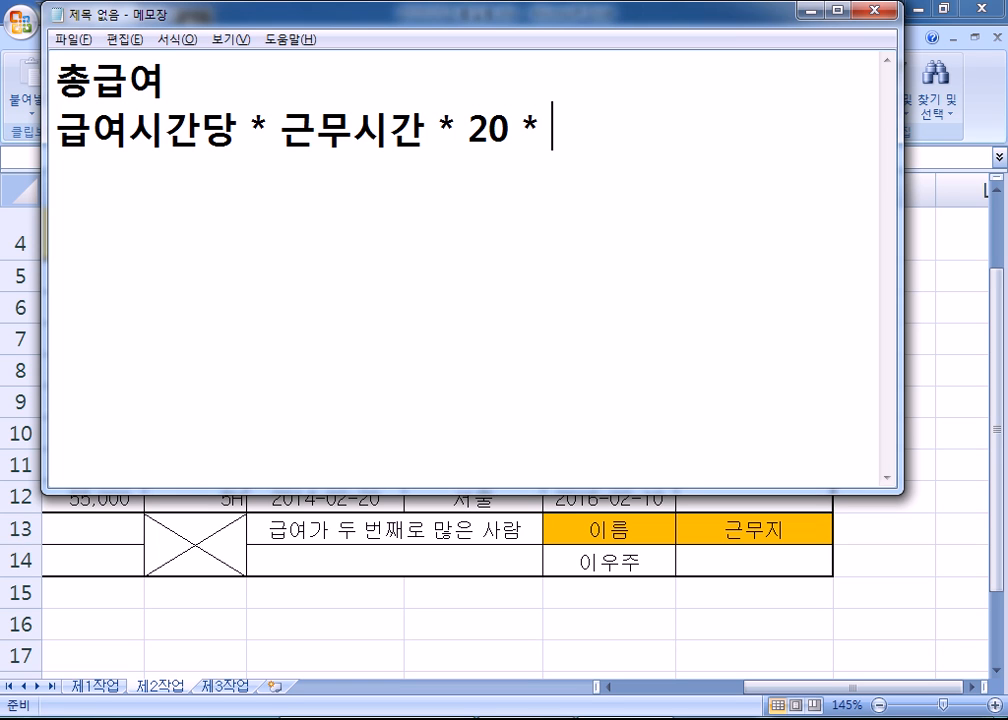
type("비율")
key("Return")
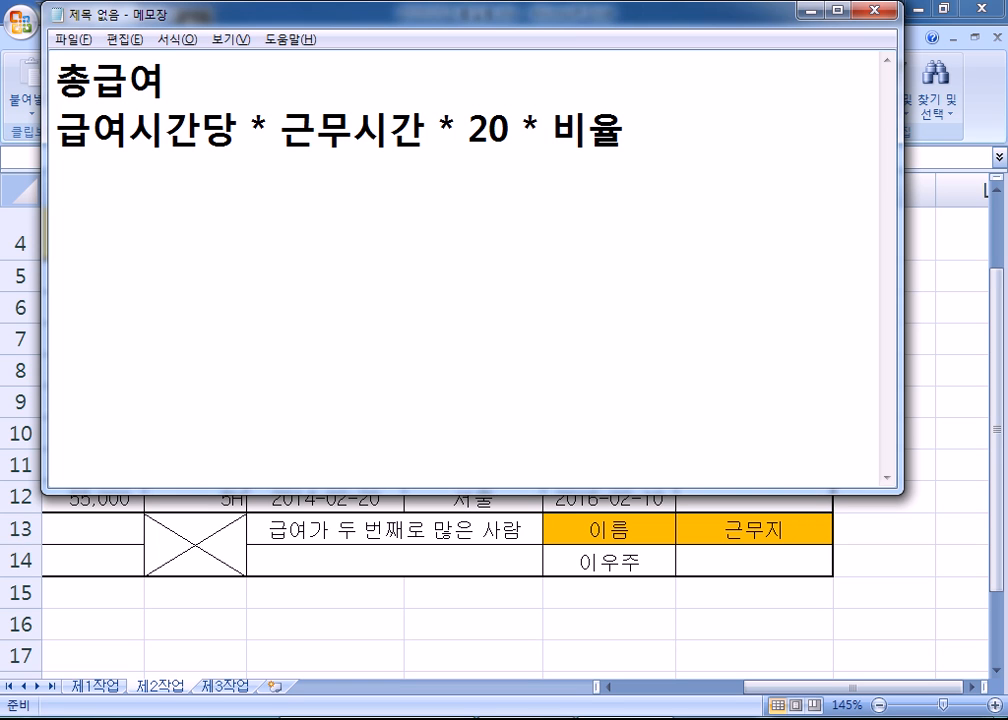
key("Up")
type("=")
key("End")
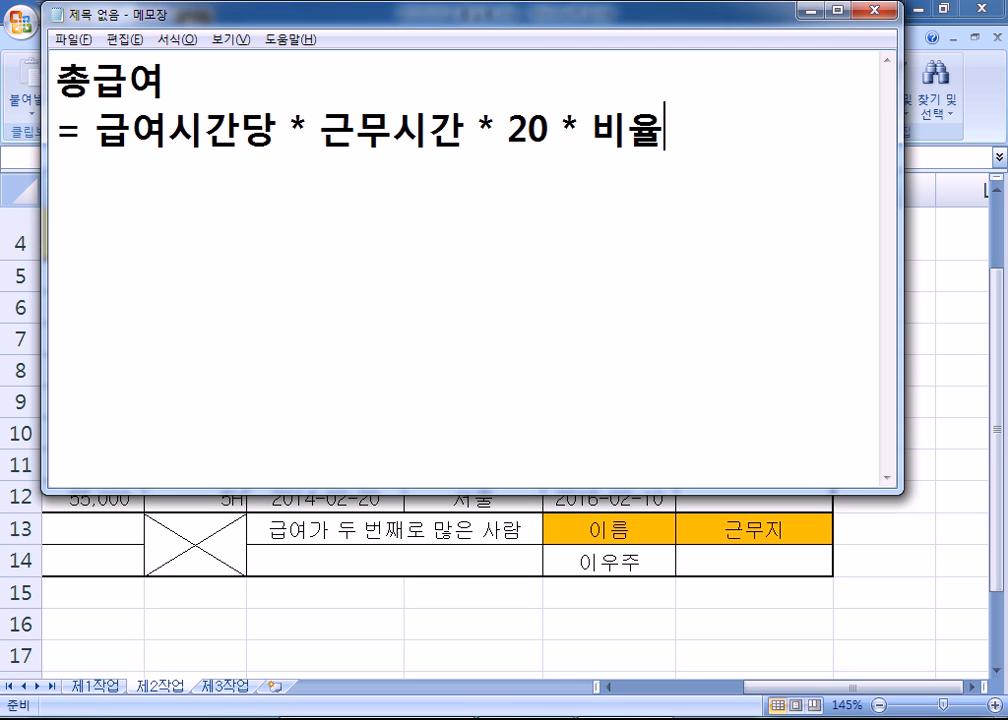
- After a blank line, add the note '비율 = 서울 (1), 그 외는 (1.1)'
key("Return")
key("Return")
type("비유ㄹ = 서ㅗ")
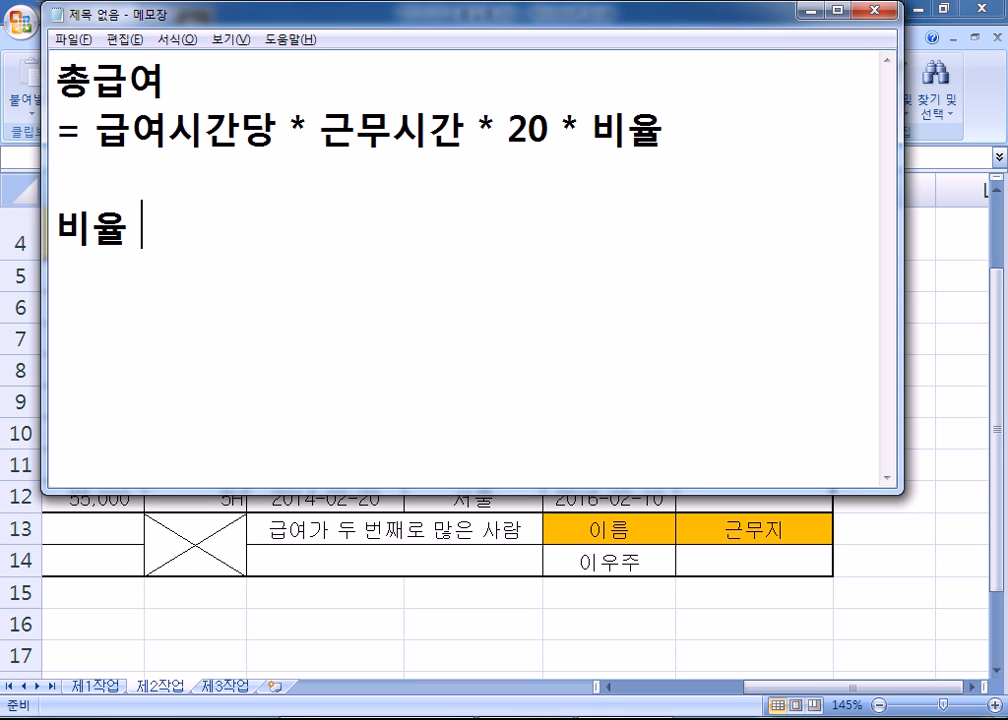
key("BackSpace")
type("울(1), ")
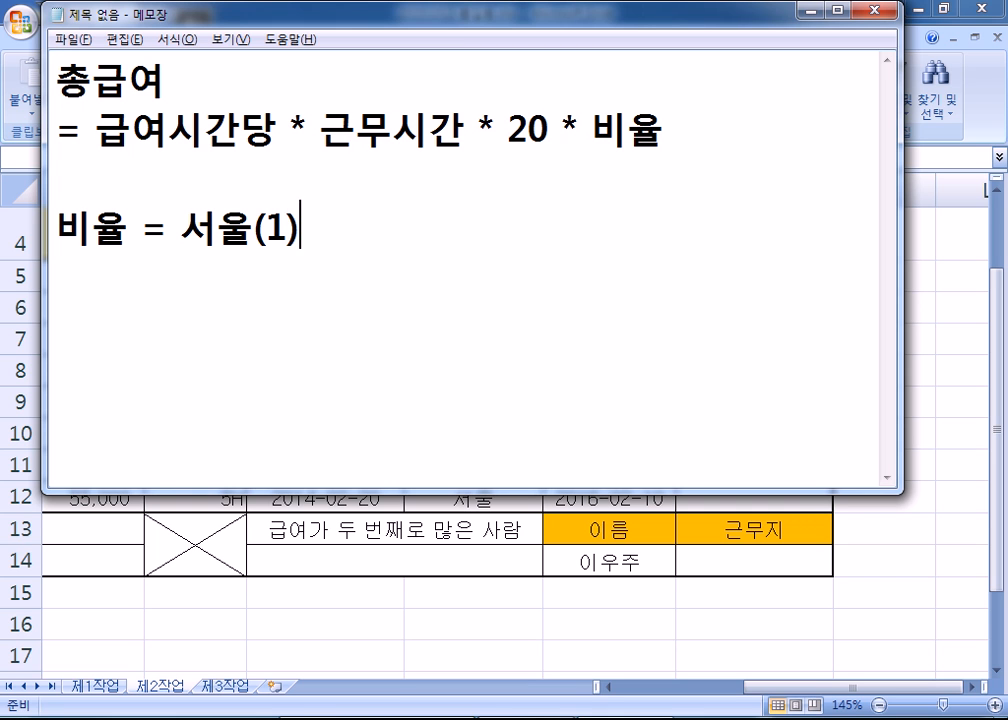
type("그 외")
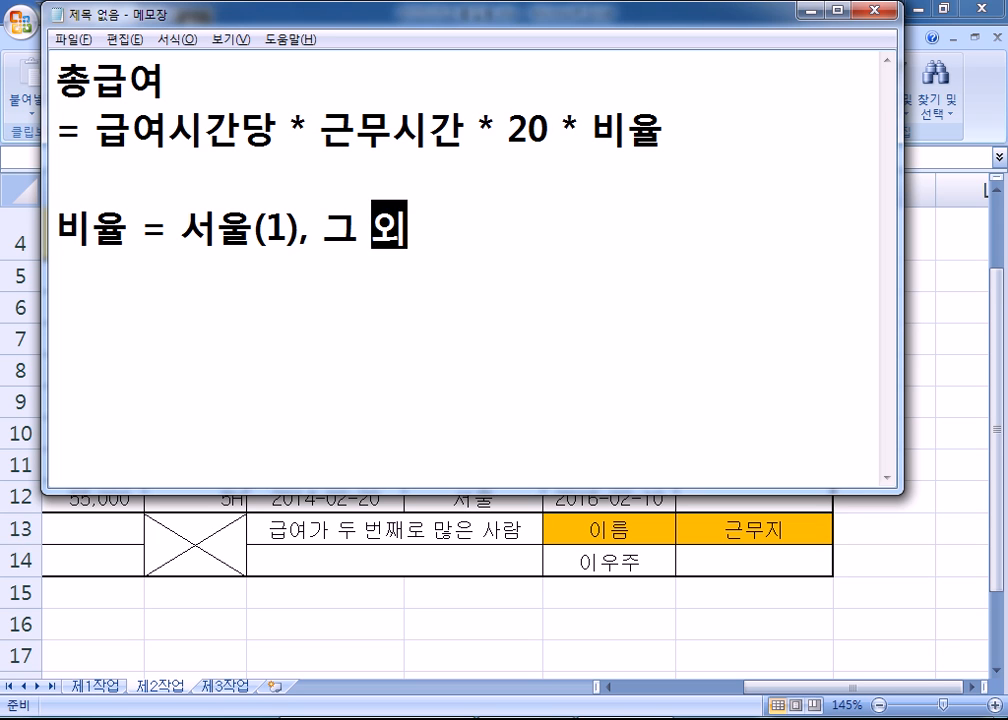
type("는 (1.1)")
key("Left")
key("Left")
key("Left")
key("Left")
key("Left")
key("Left")
key("Left")
key("Left")
key("Left")
key("Left")
key("Left")
key("Left")
key("Left")
key("Left")
key("Left")
key("End")
type("=")
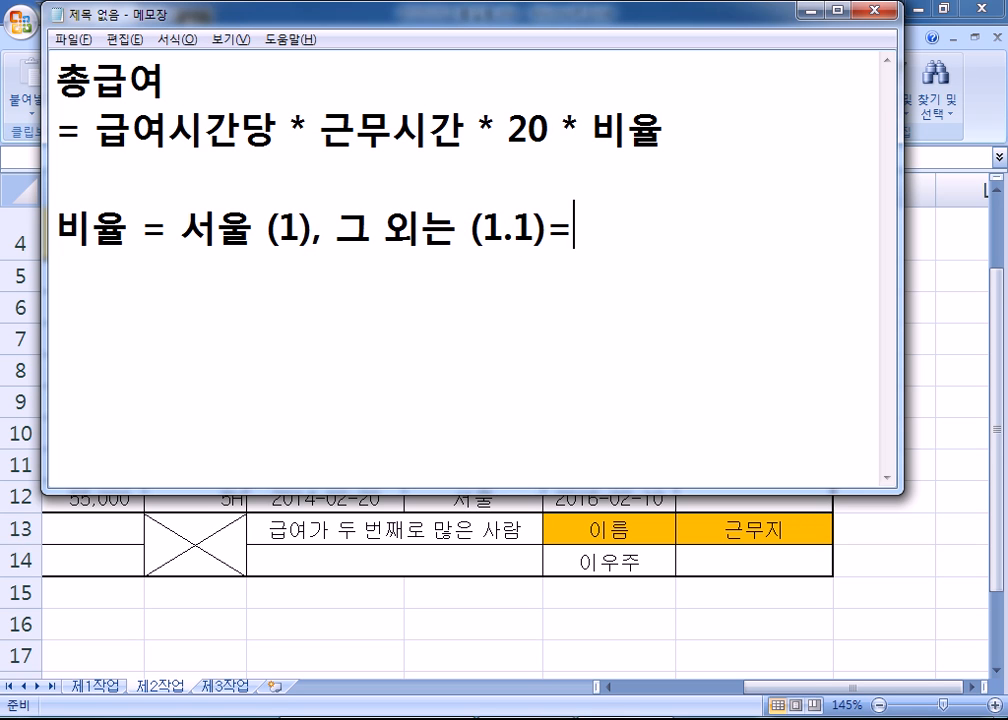
key("BackSpace")
- Write the formula =IF(근무지 = "서울", 1, 1.1) on the next line
key("Return")
type("=IF(")
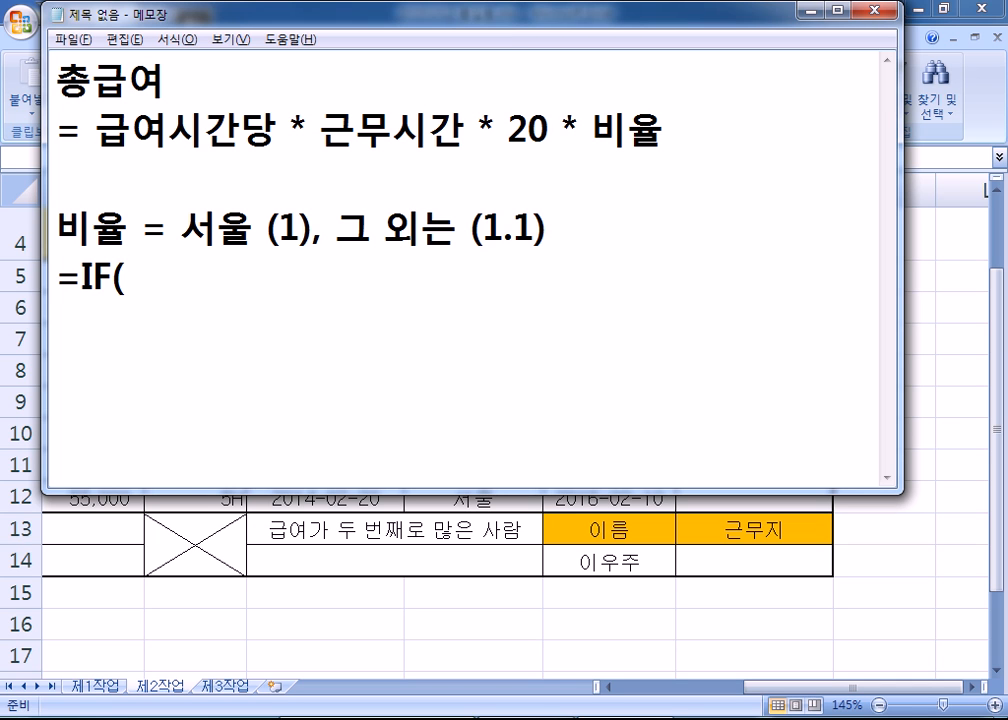
type("근무지 = \"")
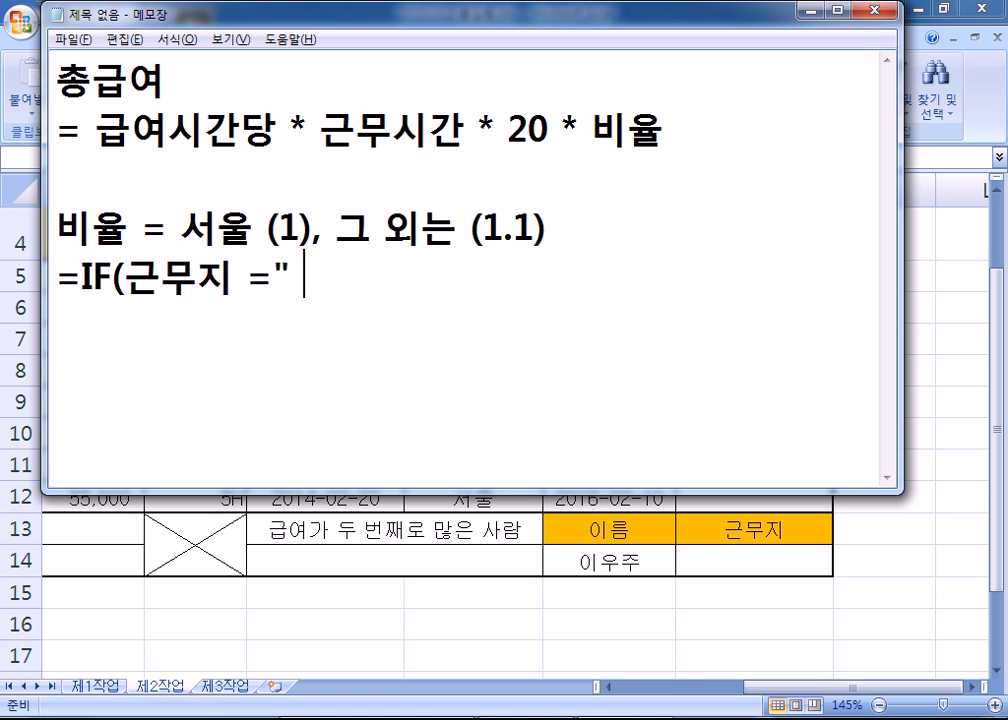
type("서울")
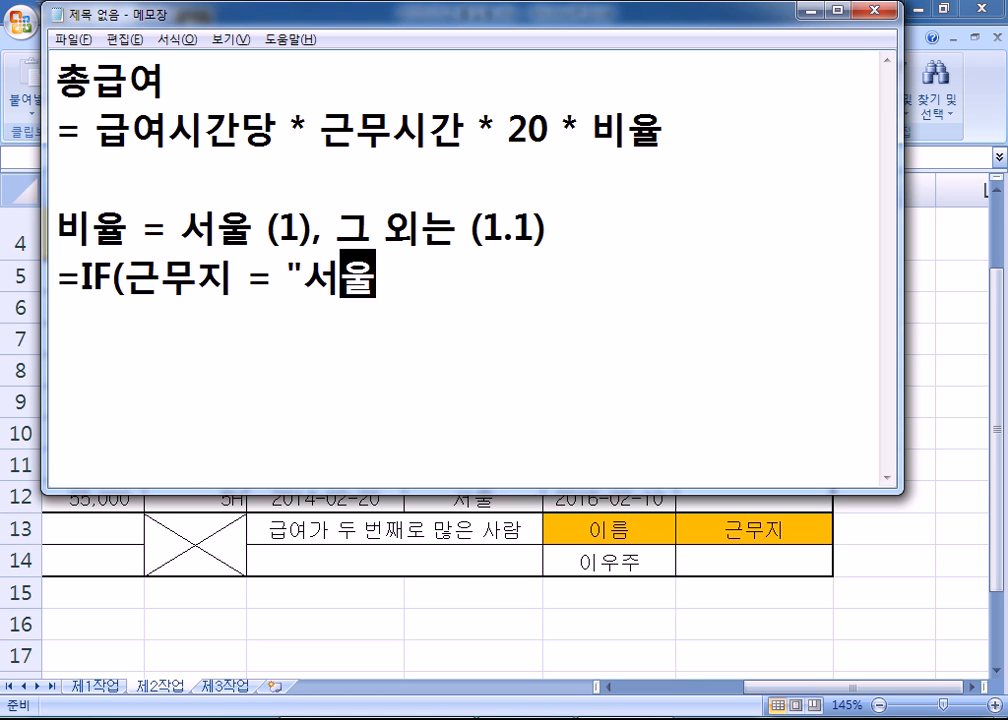
type("\", ")
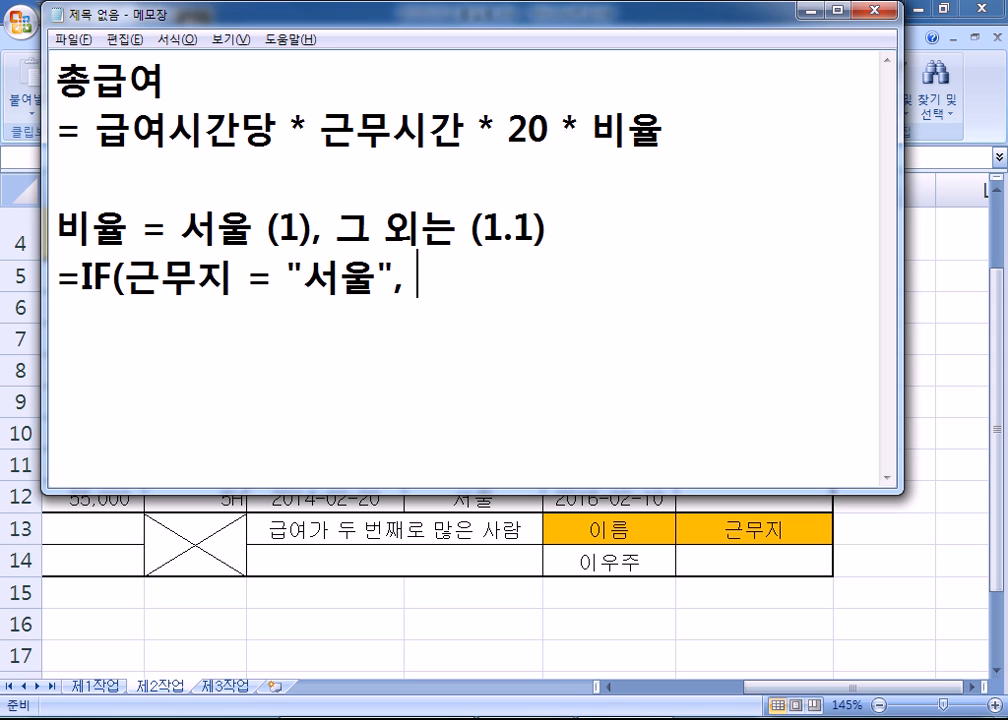
type("1, 1,")
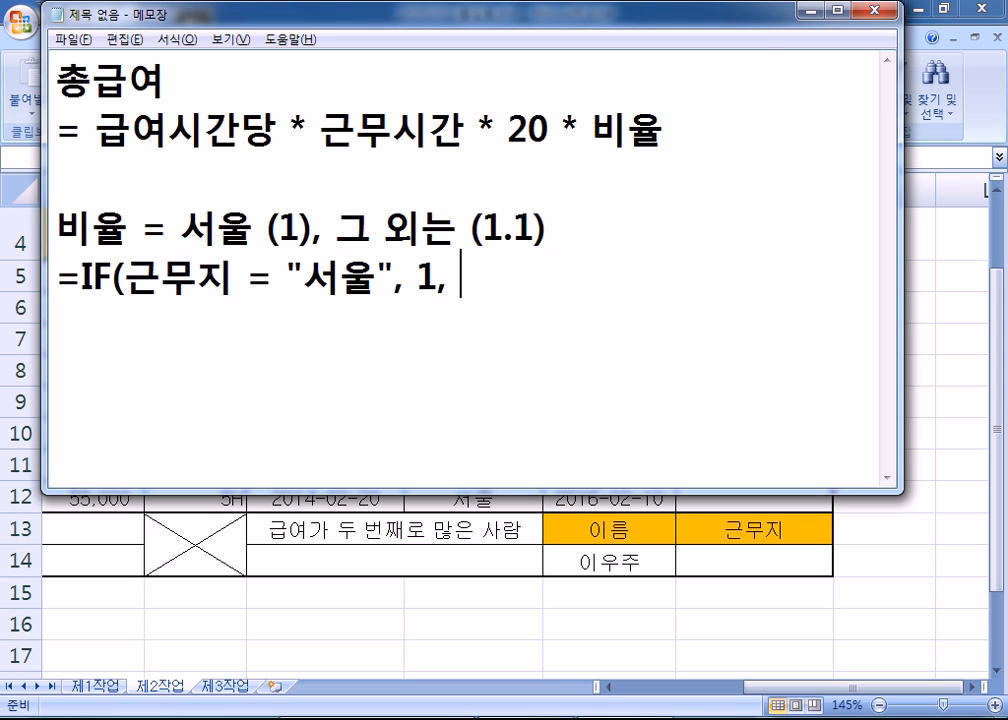
type(".1)")
key("Return")
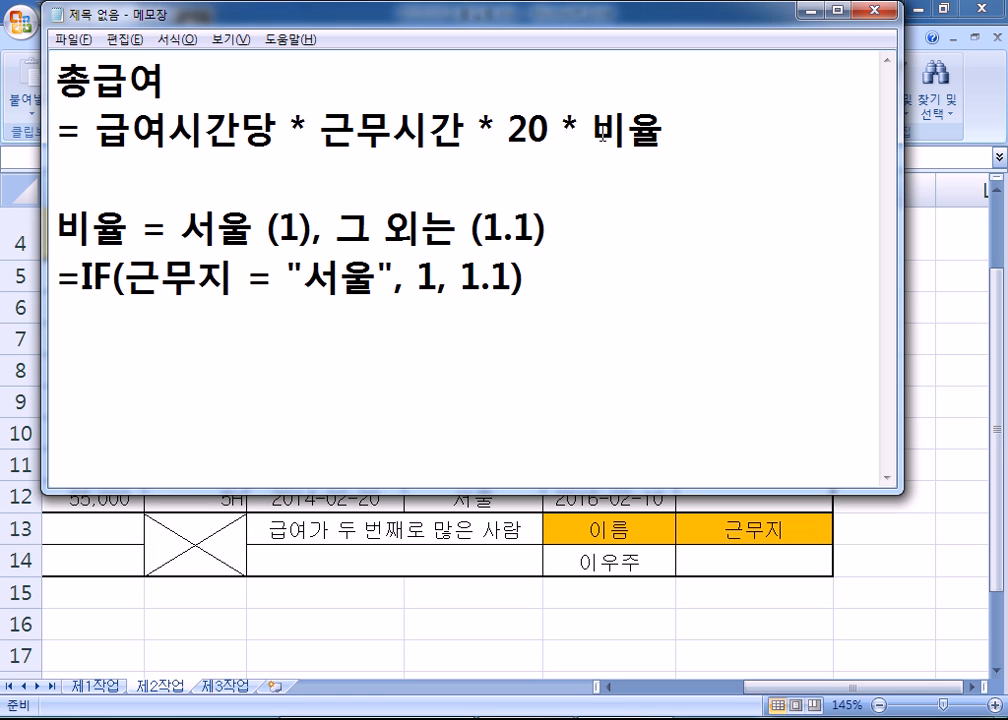
- Review the 비율 note and the IF rule line in the Notepad notes
left_click_drag(590, 131, 664, 131)
left_click_drag(90, 280, 524, 281)
left_click(357, 345)
- Back in Excel, start J5's formula as =E5*F5*20* using the E5 and F5 cells
key("alt+Tab")
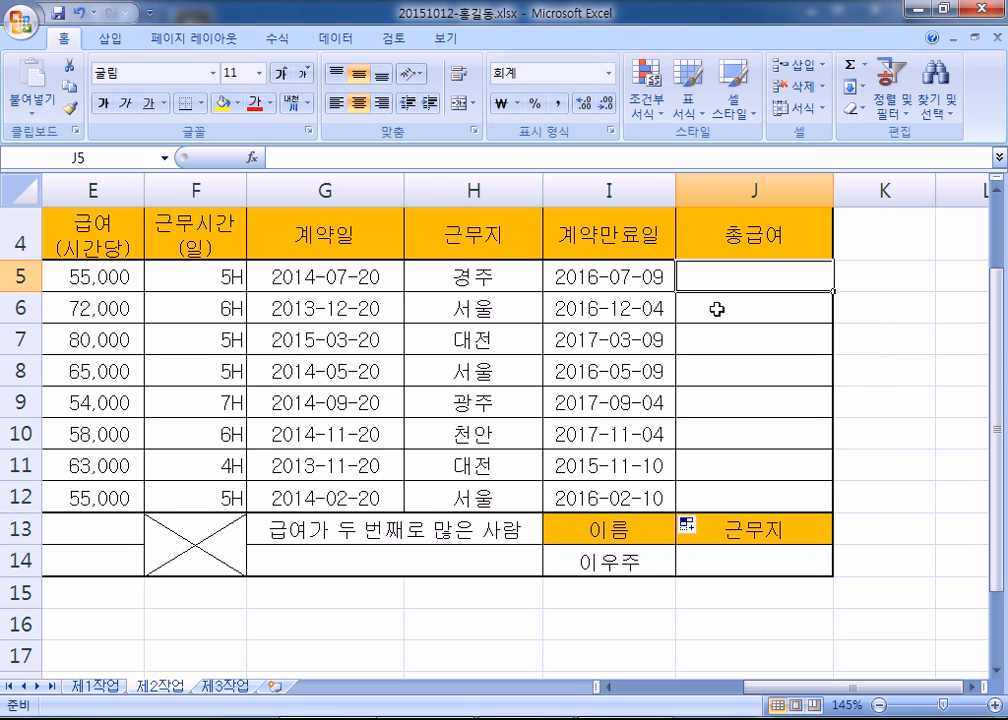
type("=")
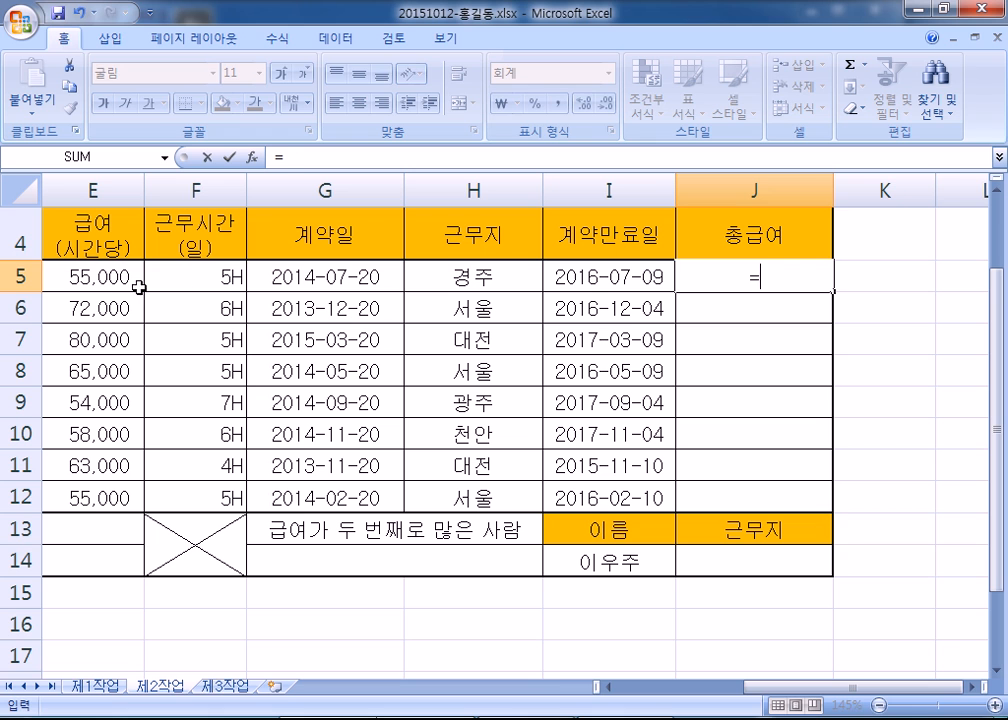
left_click(89, 280)
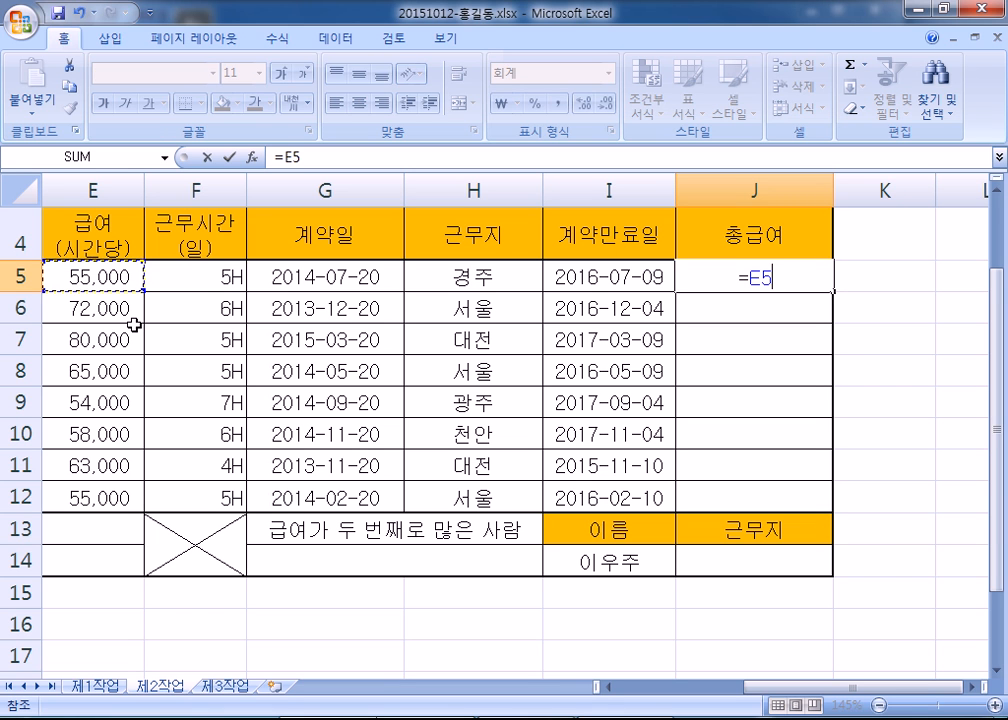
type("*")
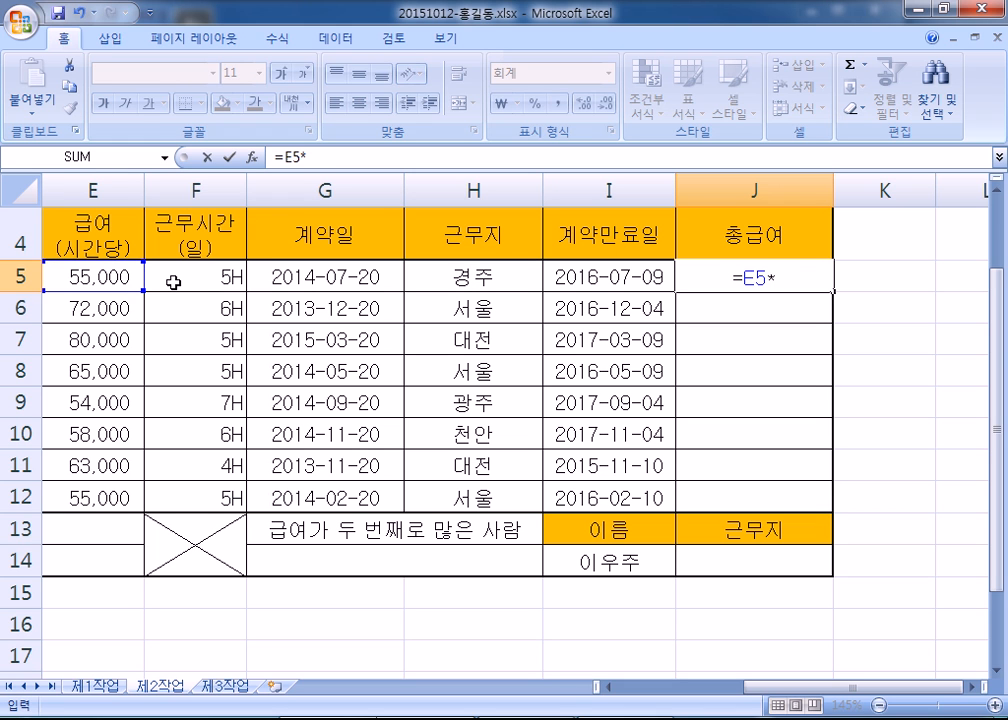
left_click(174, 283)
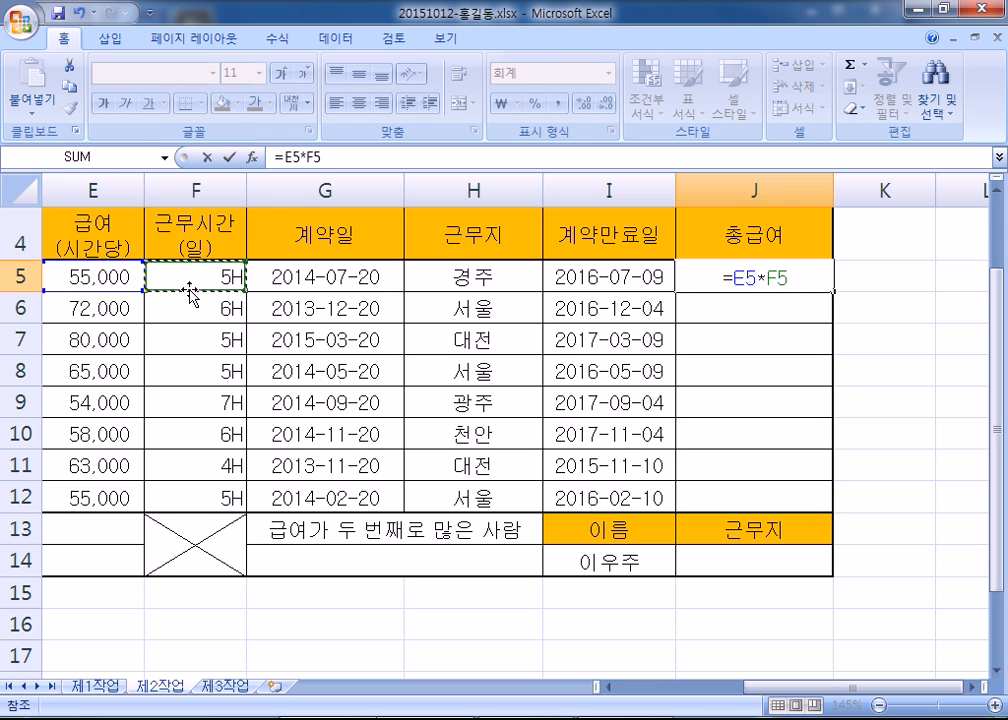
type("*20")
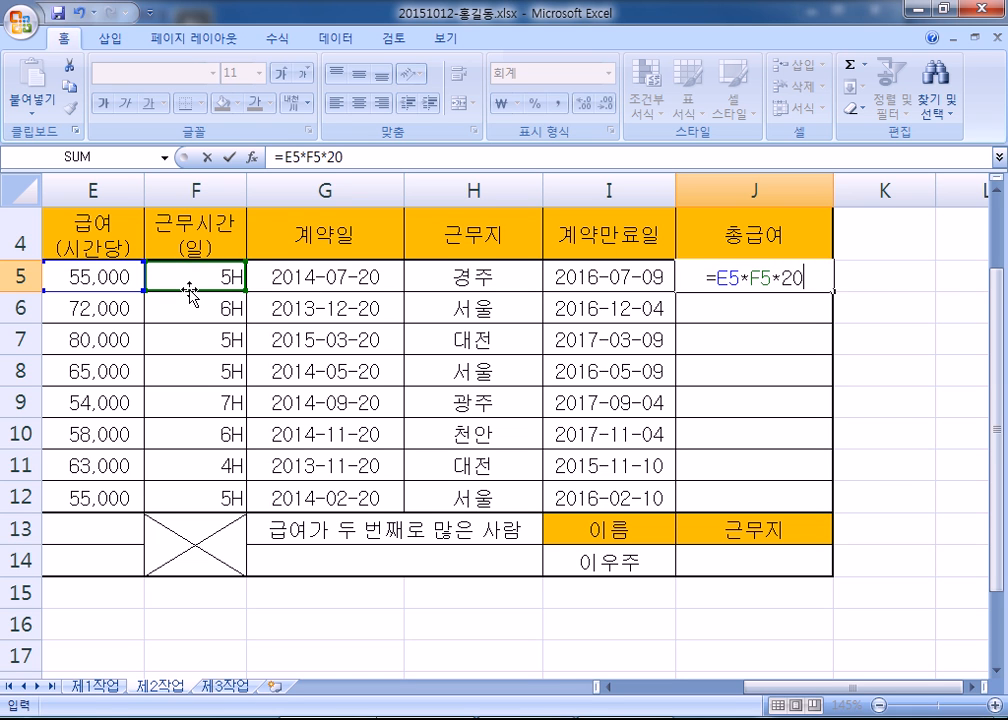
type("*")
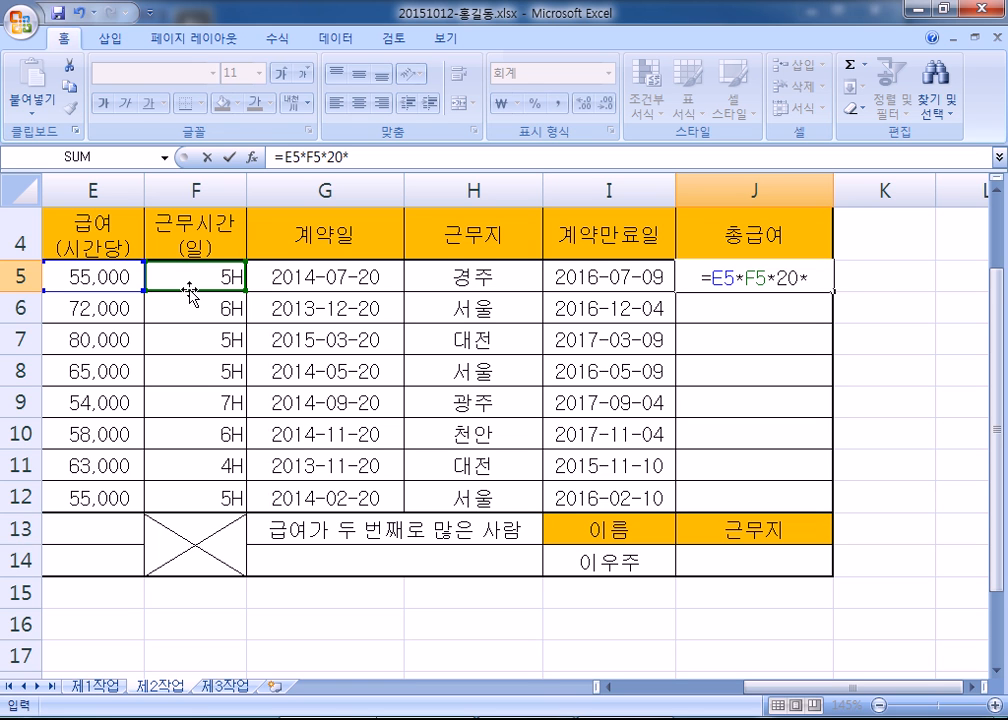
- Finish J5's formula with the ratio IF(H5="서울",1,1.1)
type("ㅑㄹ")
key("BackSpace")
key("BackSpace")
type("IF")
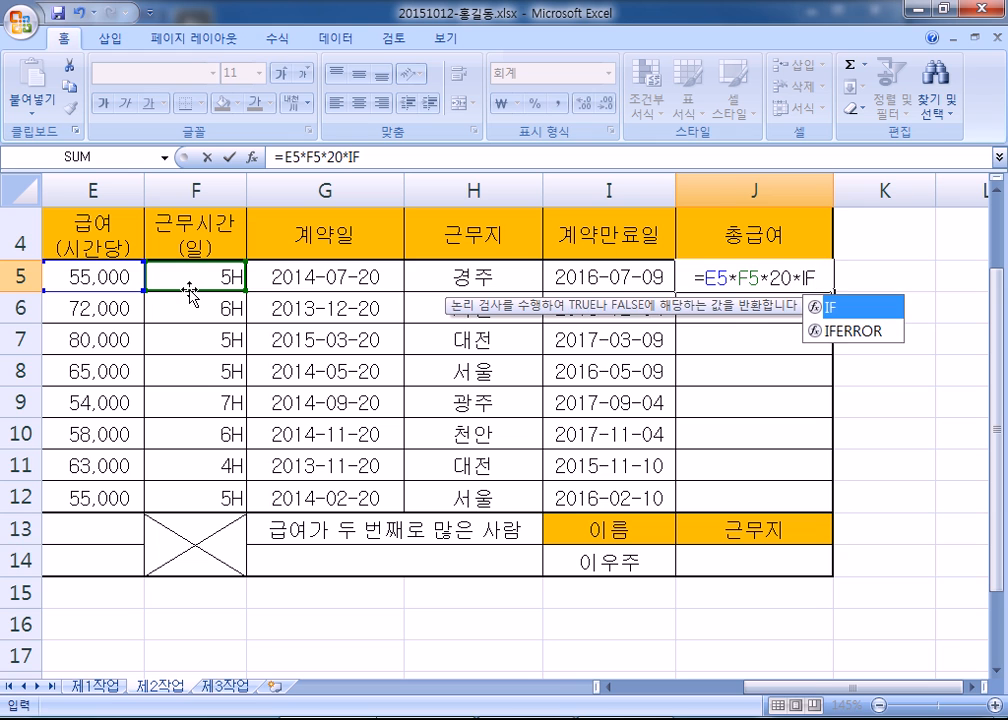
type("(")
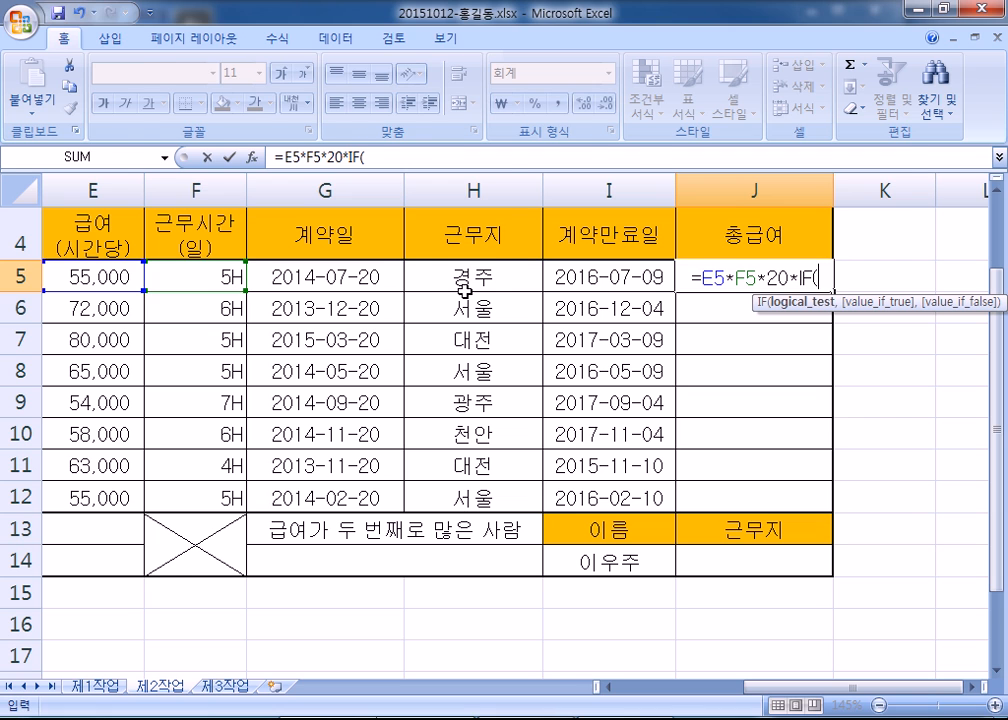
key("alt+Tab")
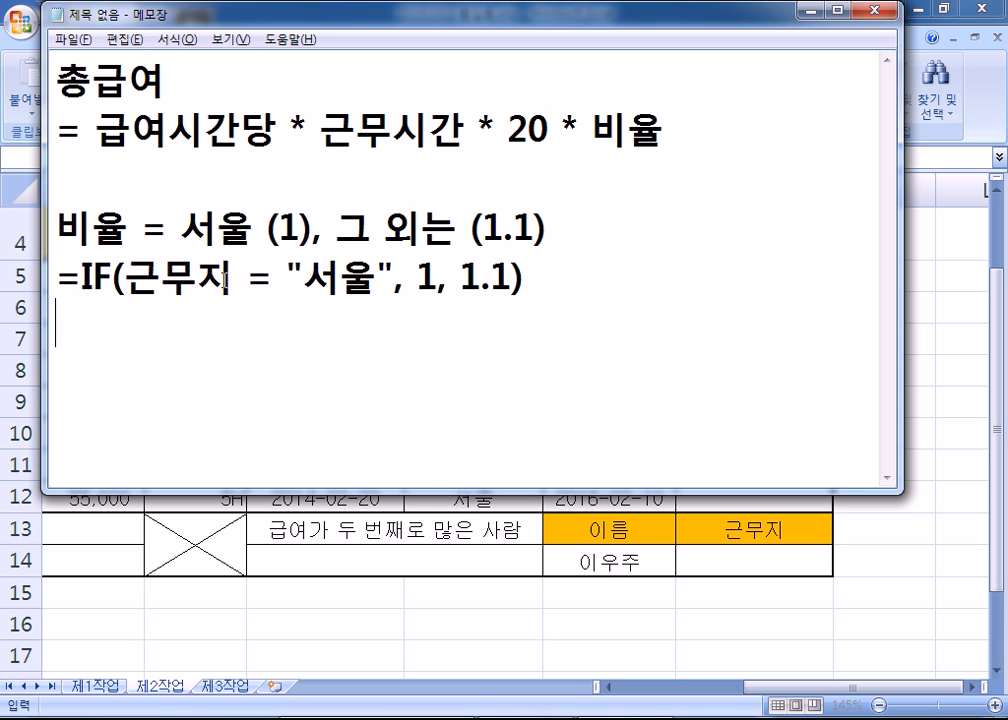
key("alt+Tab")
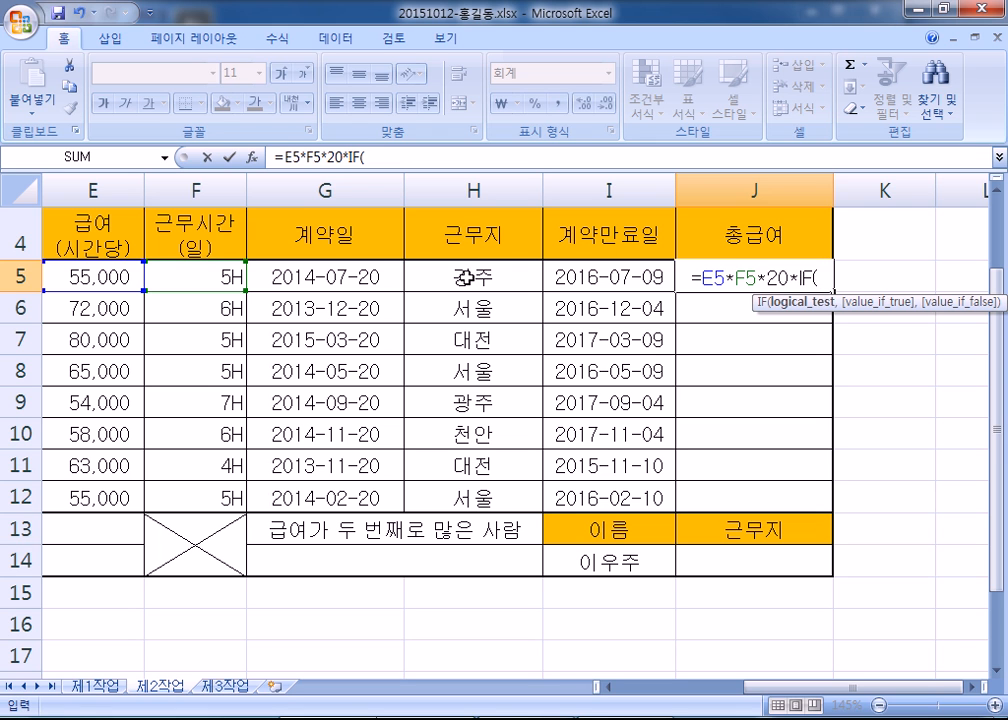
left_click(472, 276)
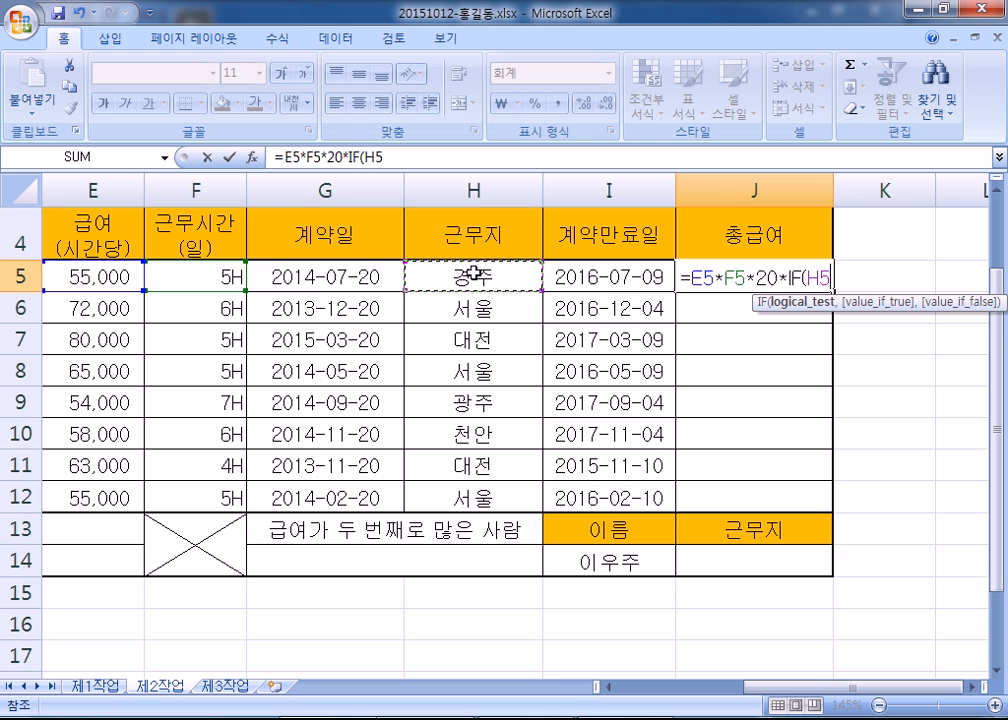
type("=\"ㅅㅓ울\"")
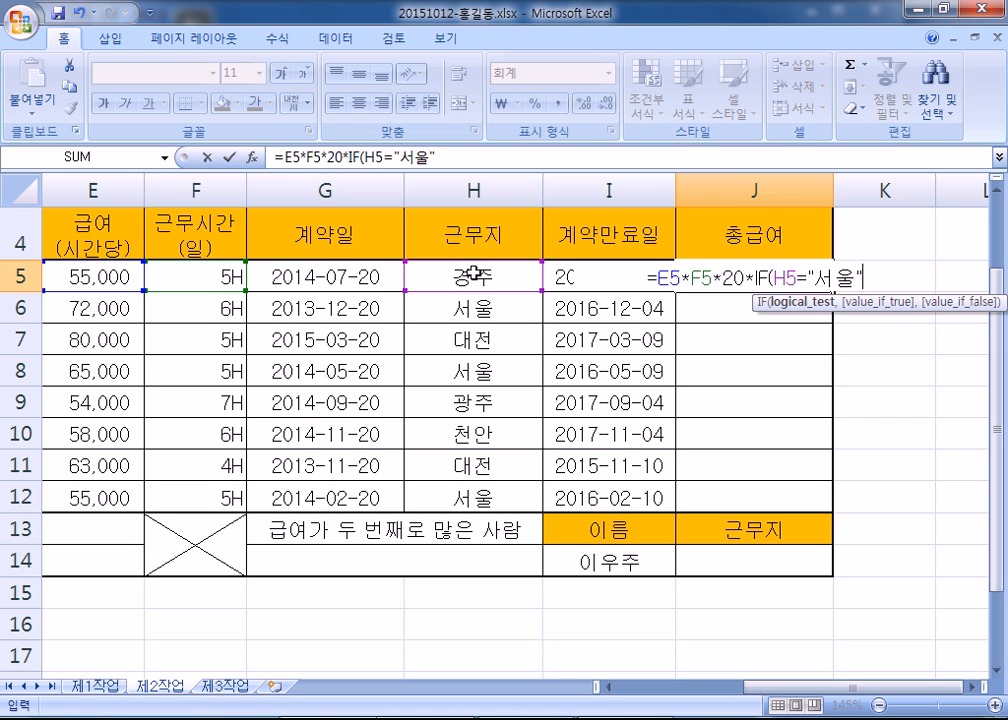
type(",")
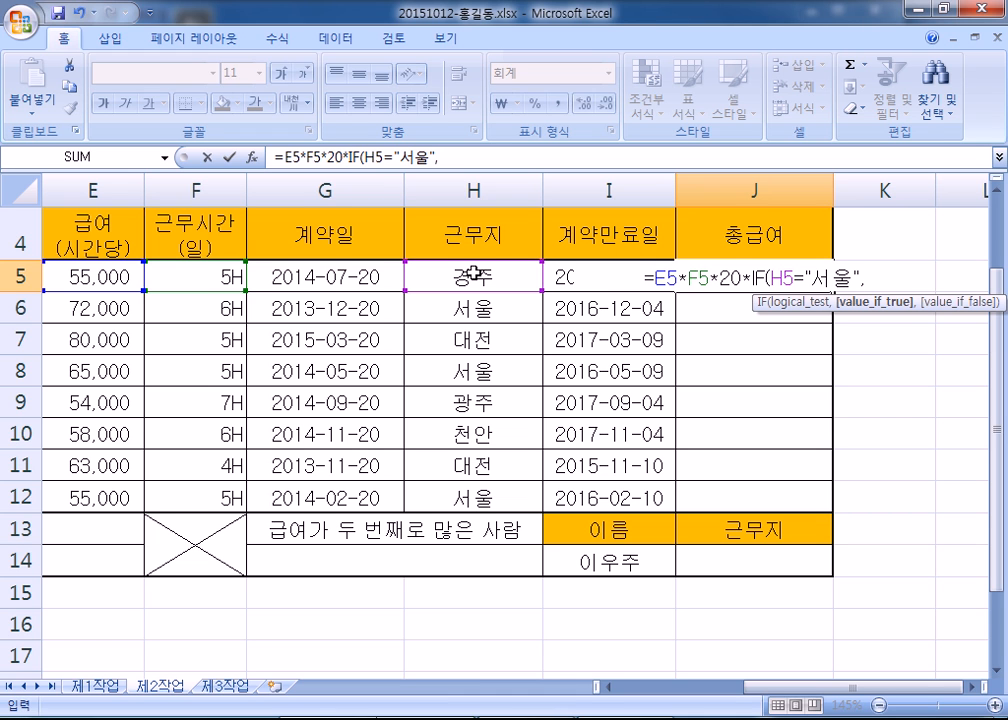
type("1")
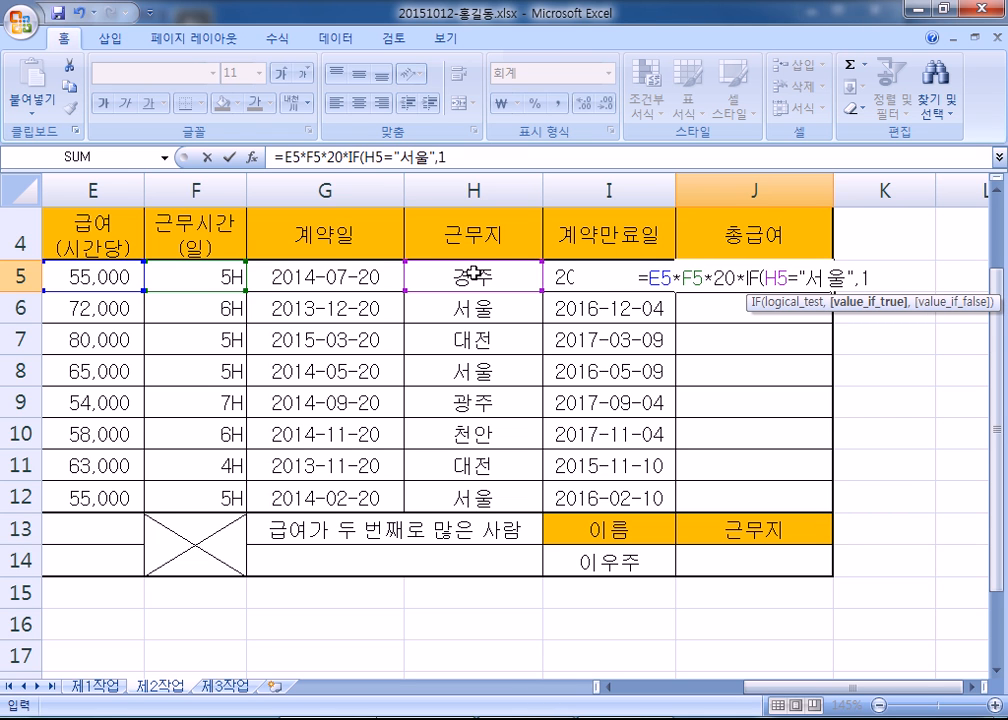
type(",1.1")
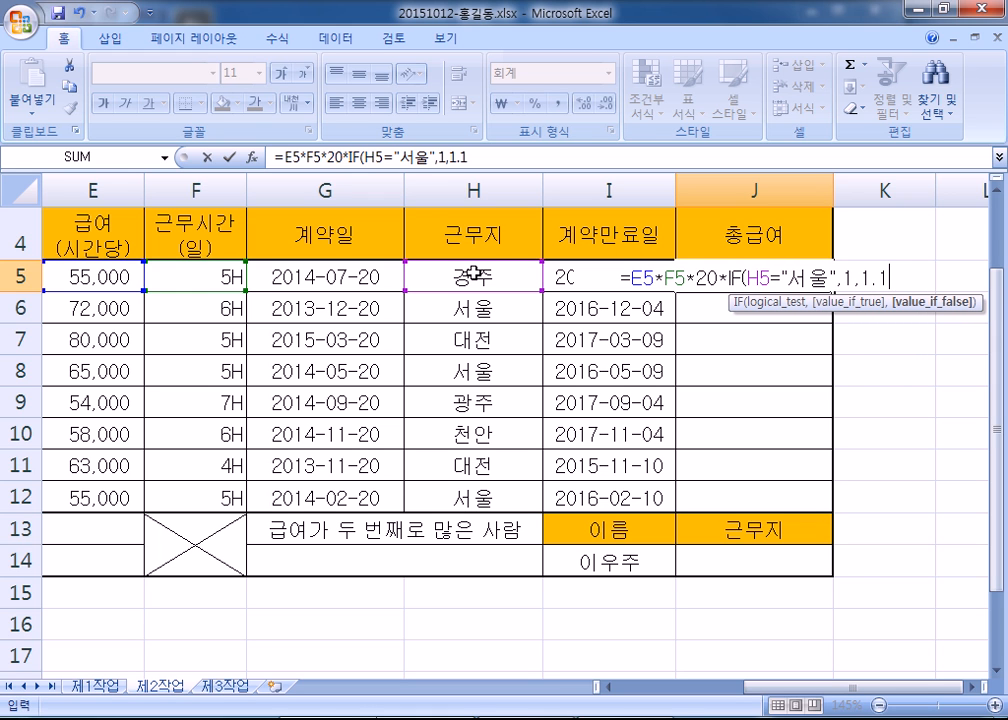
type(")")
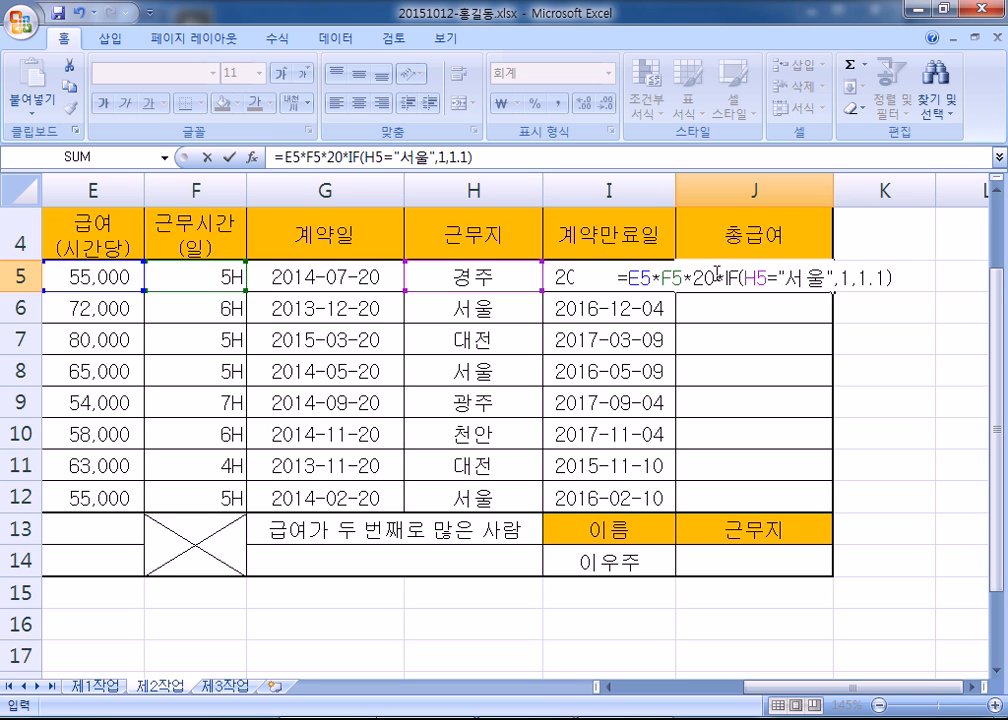
- Commit J5's formula, then copy it from the formula bar onto a new line in the notes
key("Return")
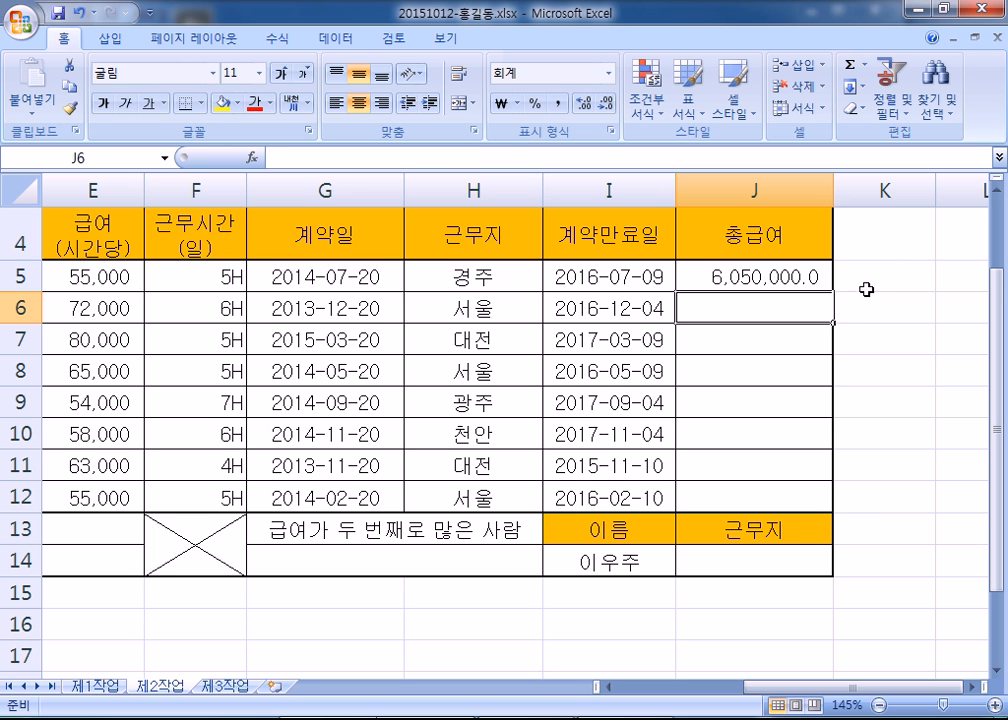
left_click(796, 276)
left_click_drag(501, 154, 272, 158)
key("ctrl+c")
key("alt+Tab")
key("Return")
key("ctrl+v")
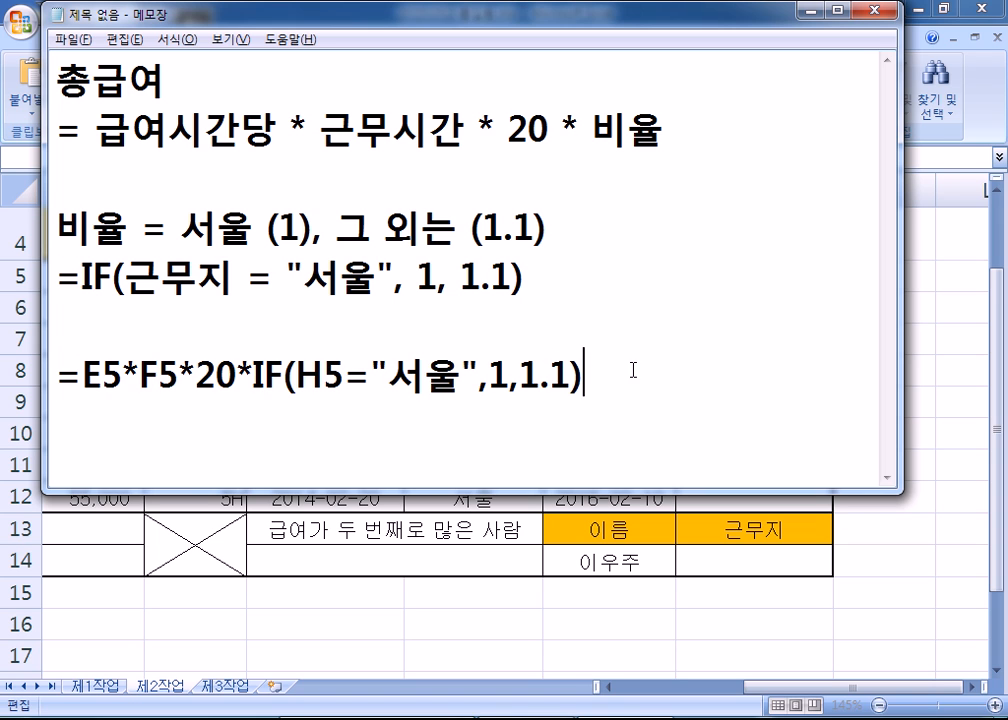
key("Return")
- Go over the E5, 20, 서울 and 1.1 parts of the pasted formula
left_click_drag(82, 375, 178, 375)
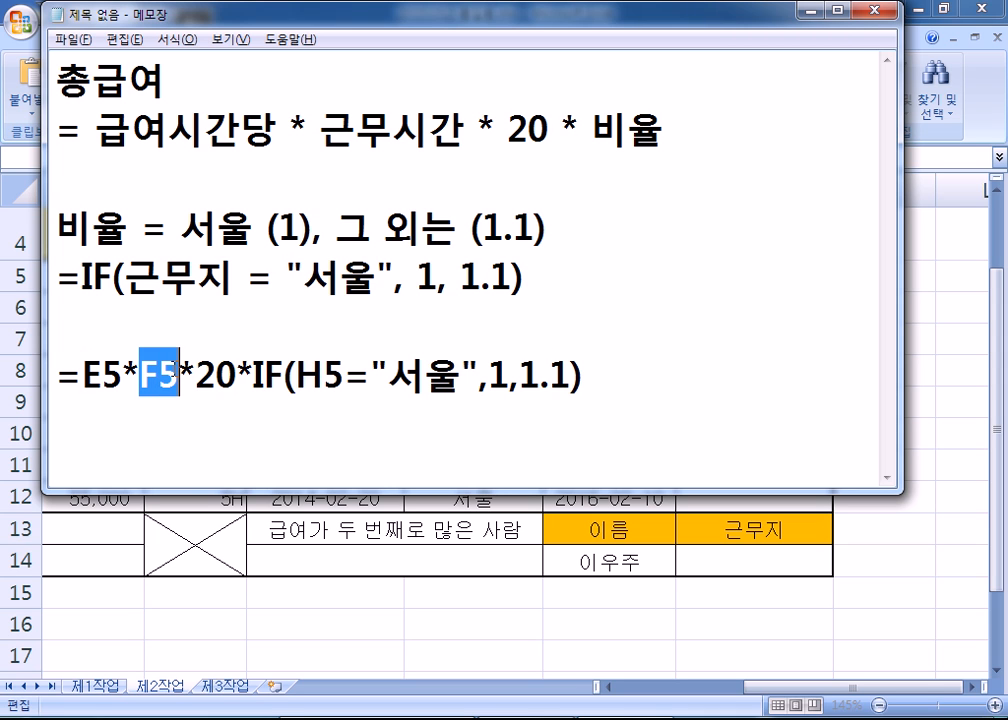
left_click_drag(196, 376, 236, 376)
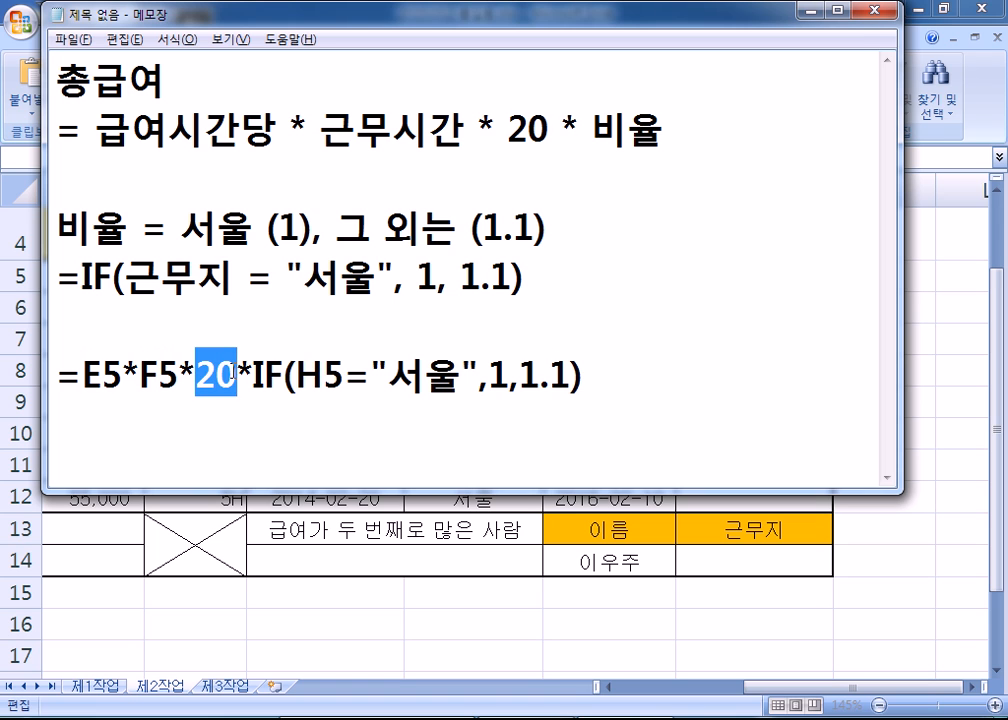
left_click_drag(461, 380, 388, 380)
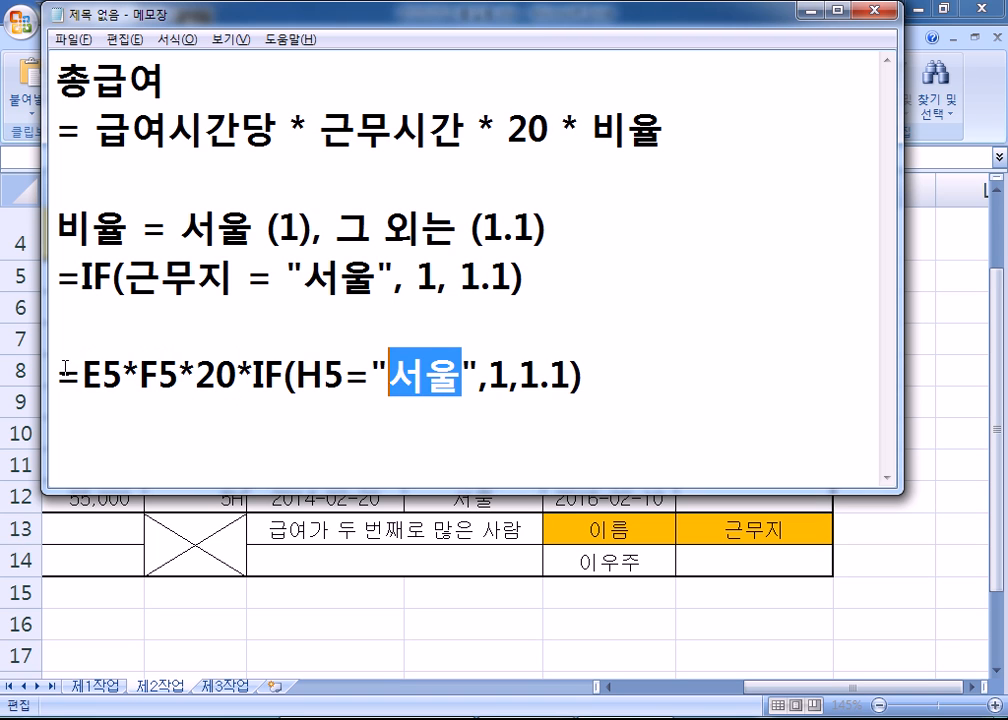
left_click_drag(520, 380, 566, 377)
left_click(547, 378)
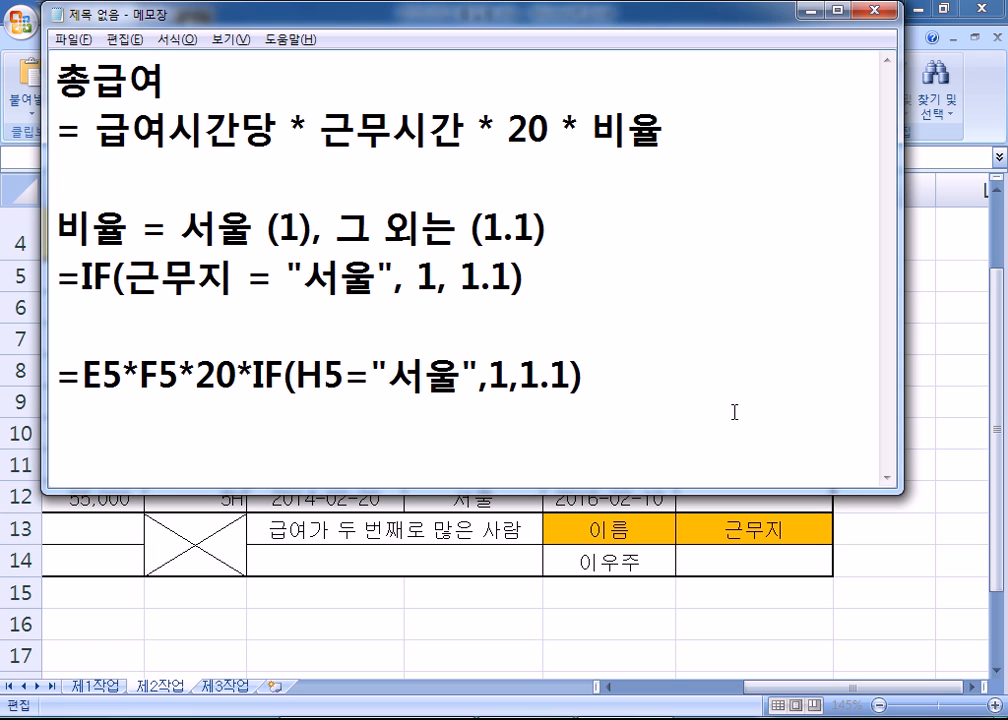
key("alt+Tab")
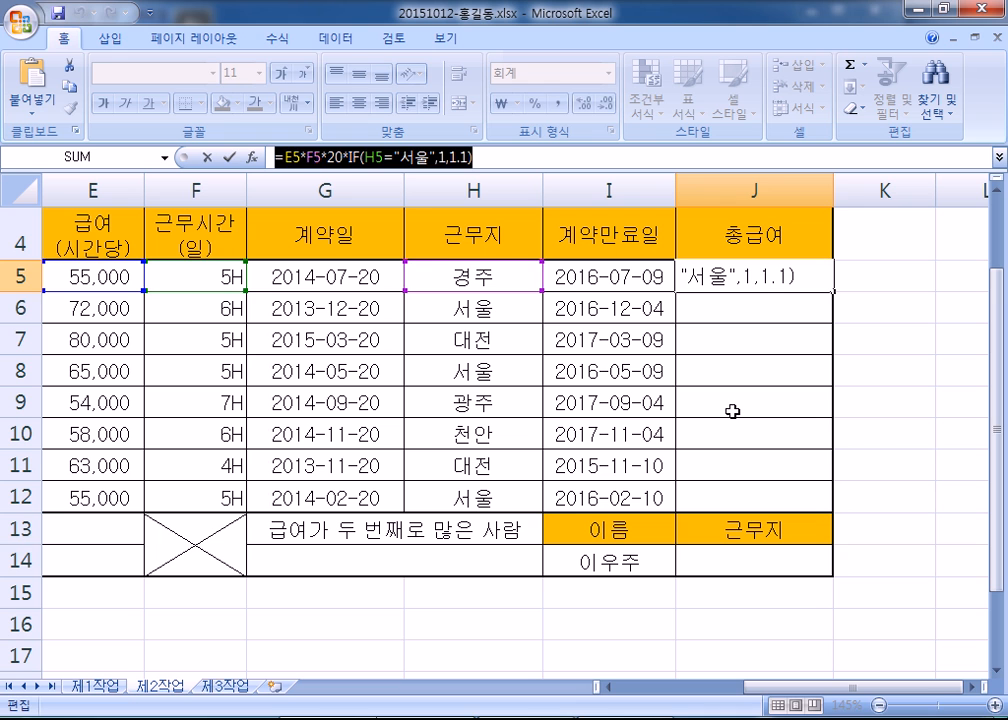
- Confirm J5 and apply comma style so it shows 6,050,000
key("ctrl+Return")
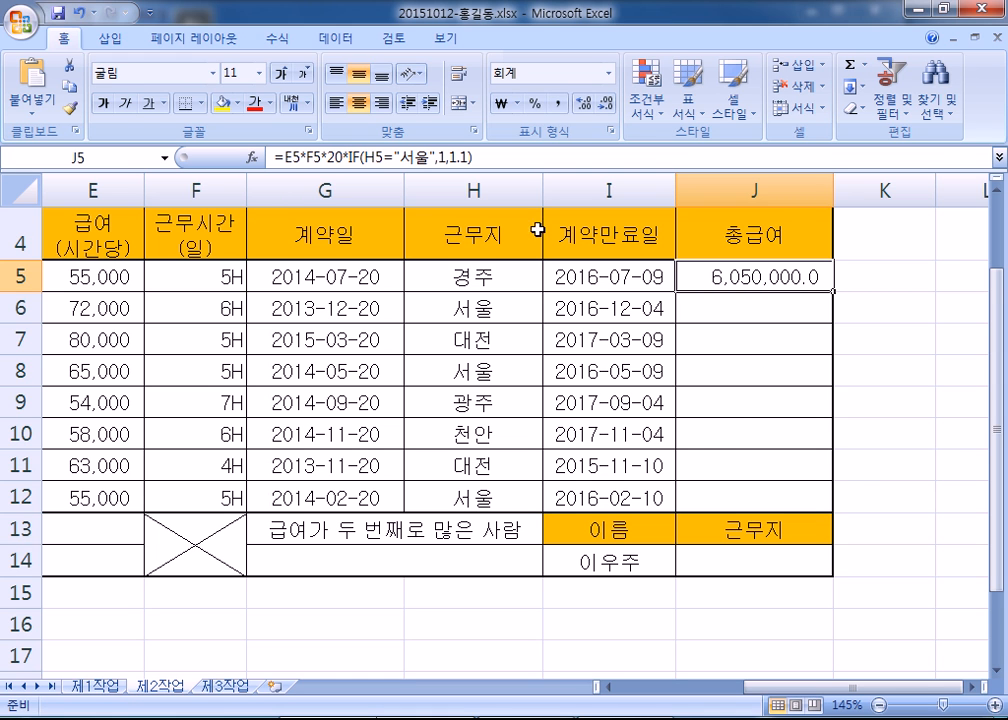
left_click(557, 104)
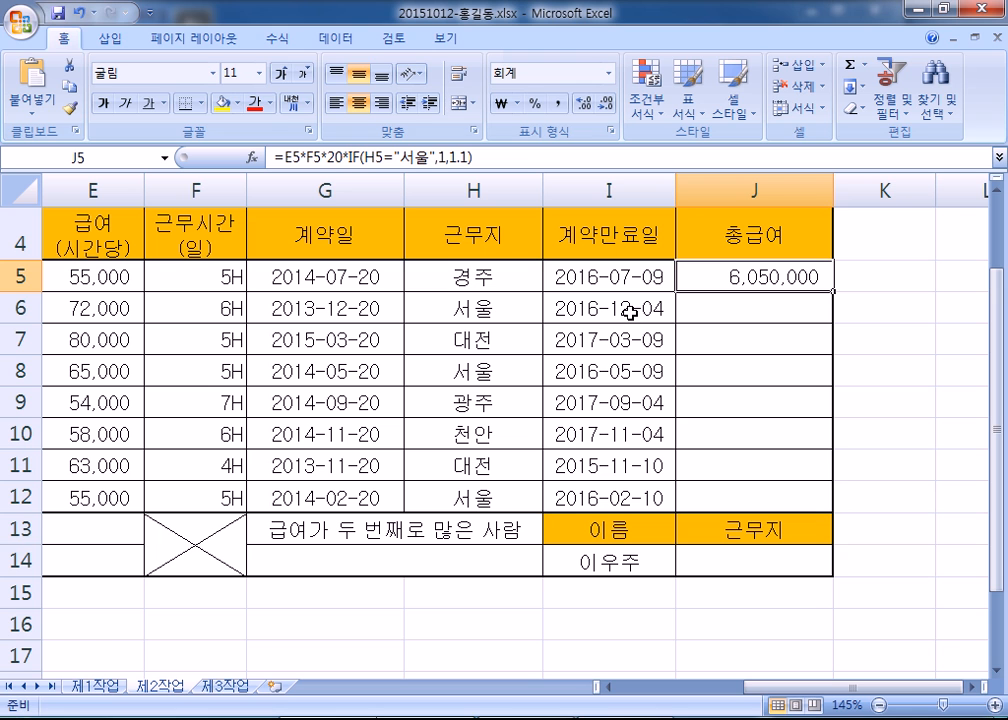
- Clear the contract-end dates in I6:I12
left_click(620, 277)
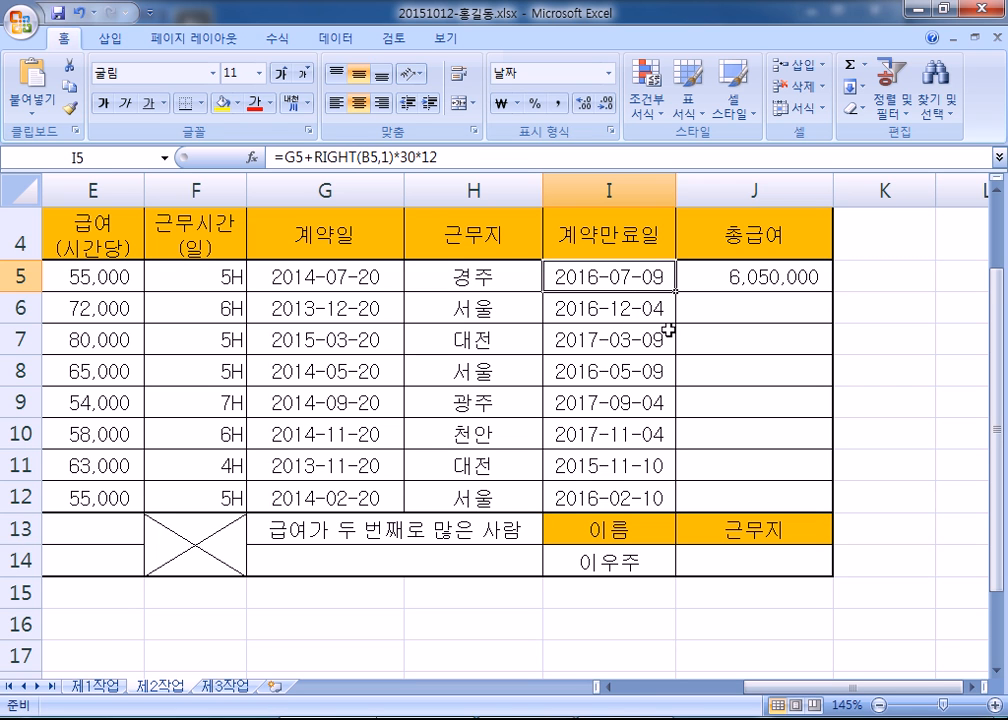
left_click_drag(666, 305, 640, 494)
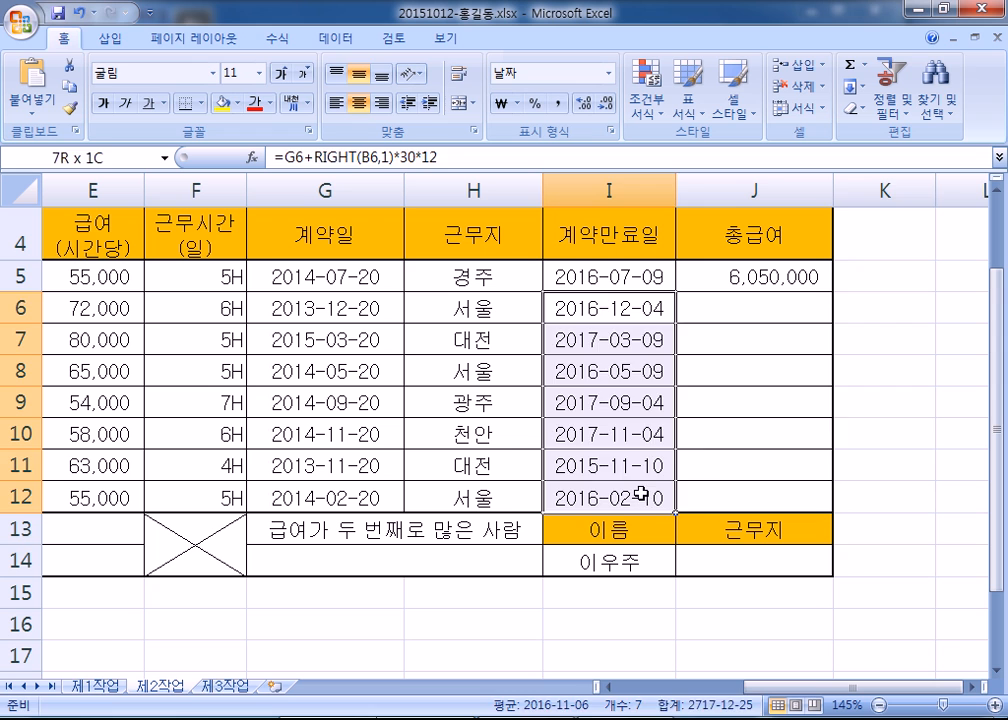
key("Delete")
left_click(873, 442)
- Fill the I5:J5 contract-end and total pay formulas down through row 12
left_click_drag(580, 280, 722, 286)
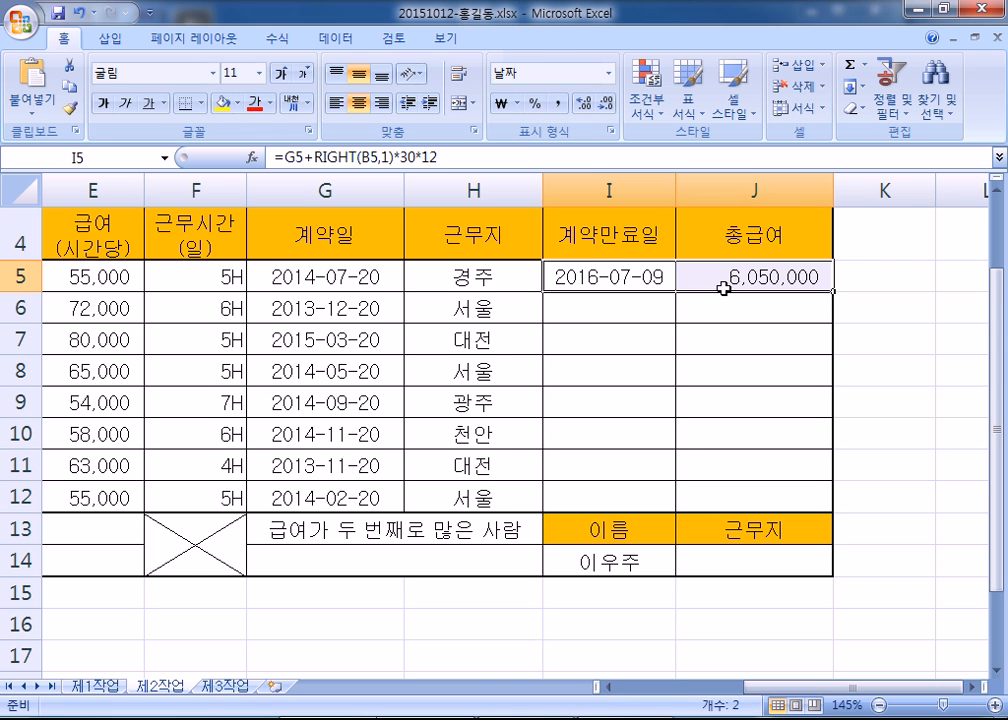
left_click(642, 276)
left_click(799, 272)
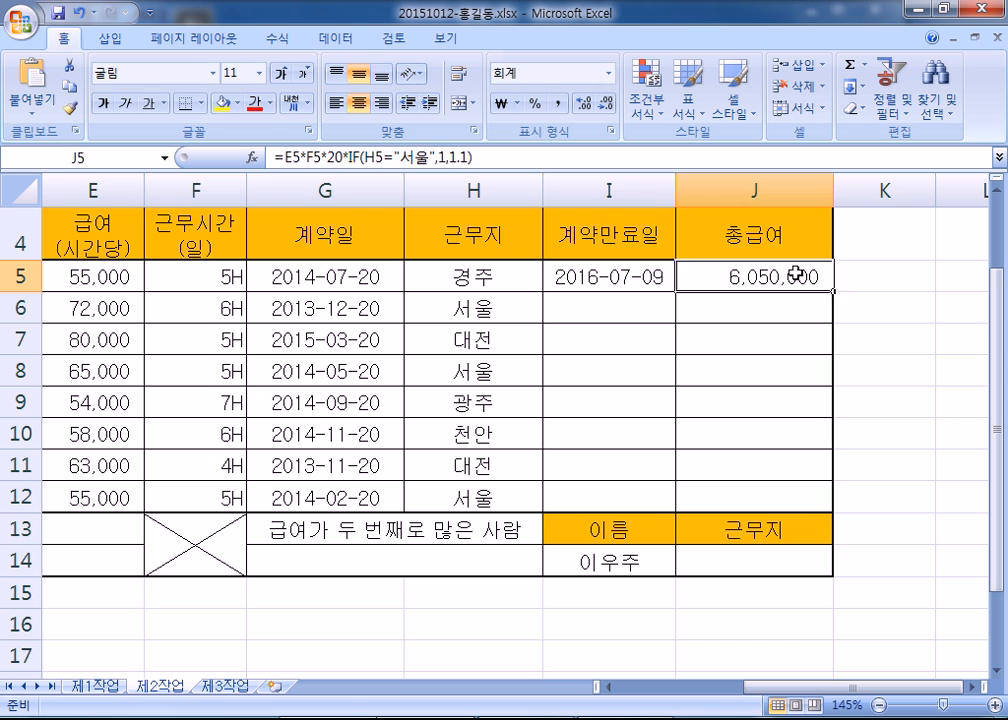
left_click(648, 362)
left_click(607, 278)
left_click(718, 276)
left_click(632, 273)
left_click(738, 275)
left_click(645, 276)
left_click(745, 277)
left_click(652, 278)
left_click_drag(562, 279, 745, 280)
left_click_drag(835, 291, 837, 511)
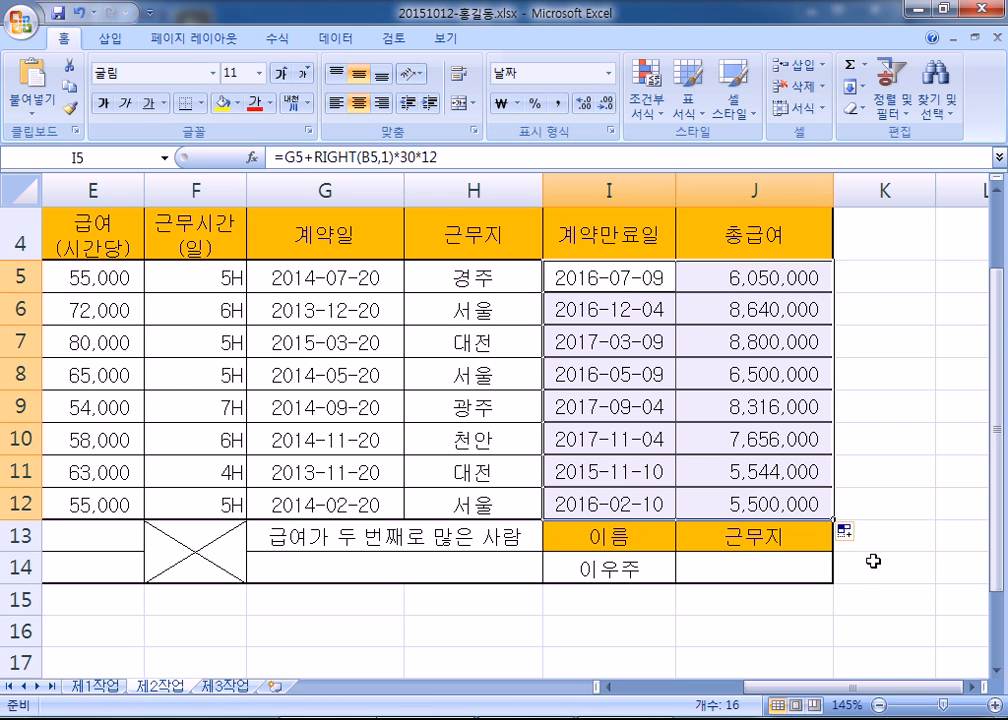
- Change the fill to Fill Without Formatting (서식 없이 채우기)
scroll(874, 559, "down", 1)
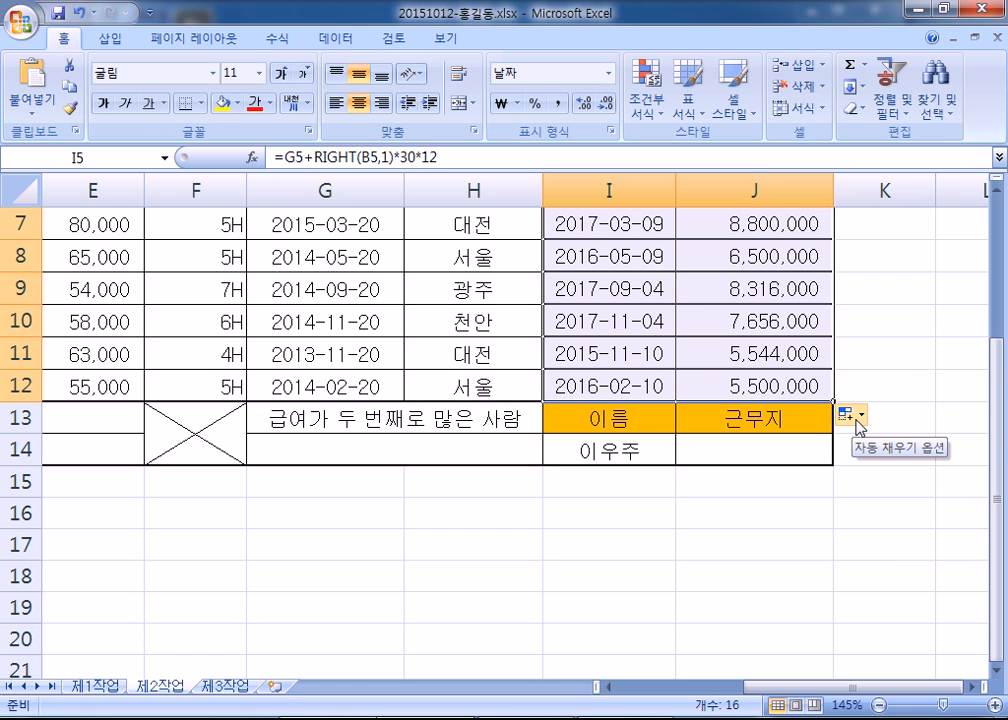
left_click(858, 418)
left_click(879, 487)
scroll(875, 481, "up", 1)
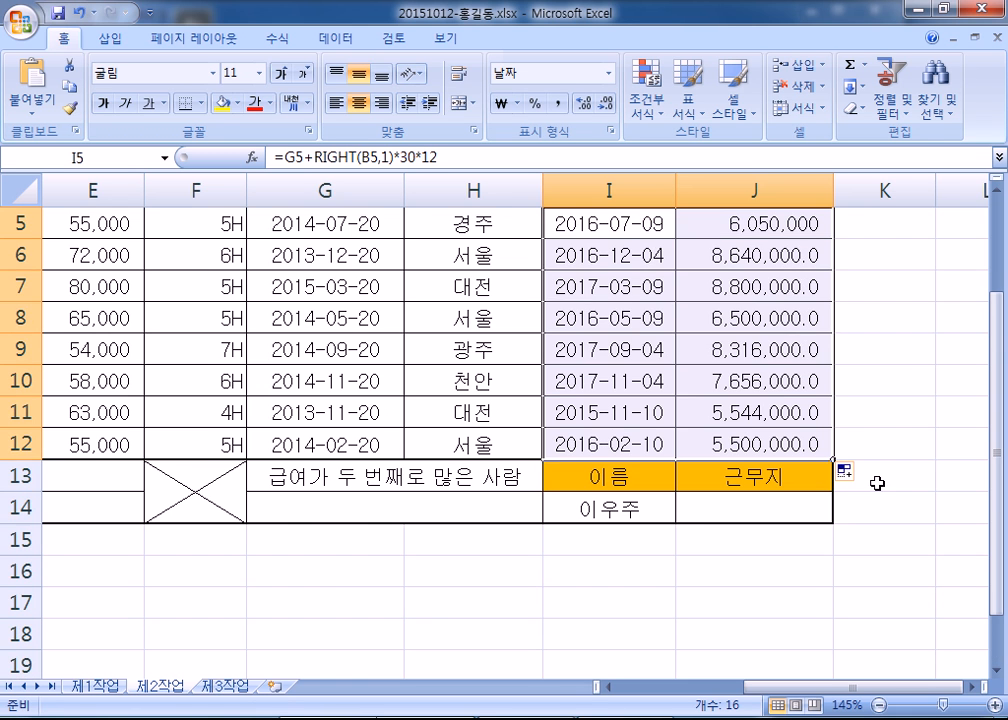
scroll(876, 533, "up", 2)
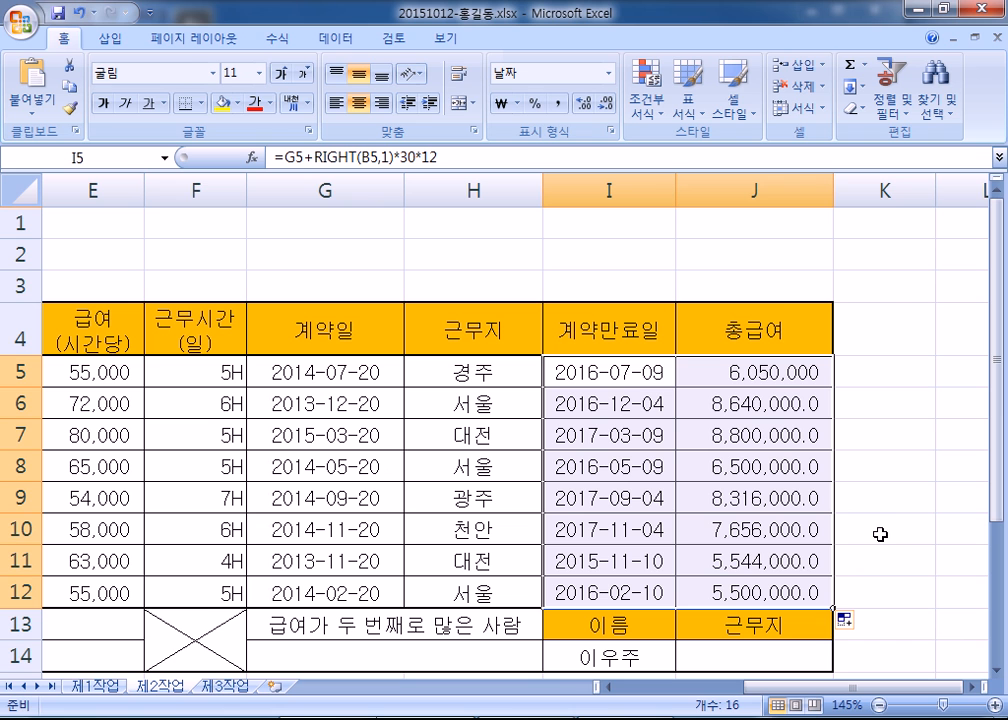
scroll(795, 401, "down", 1)
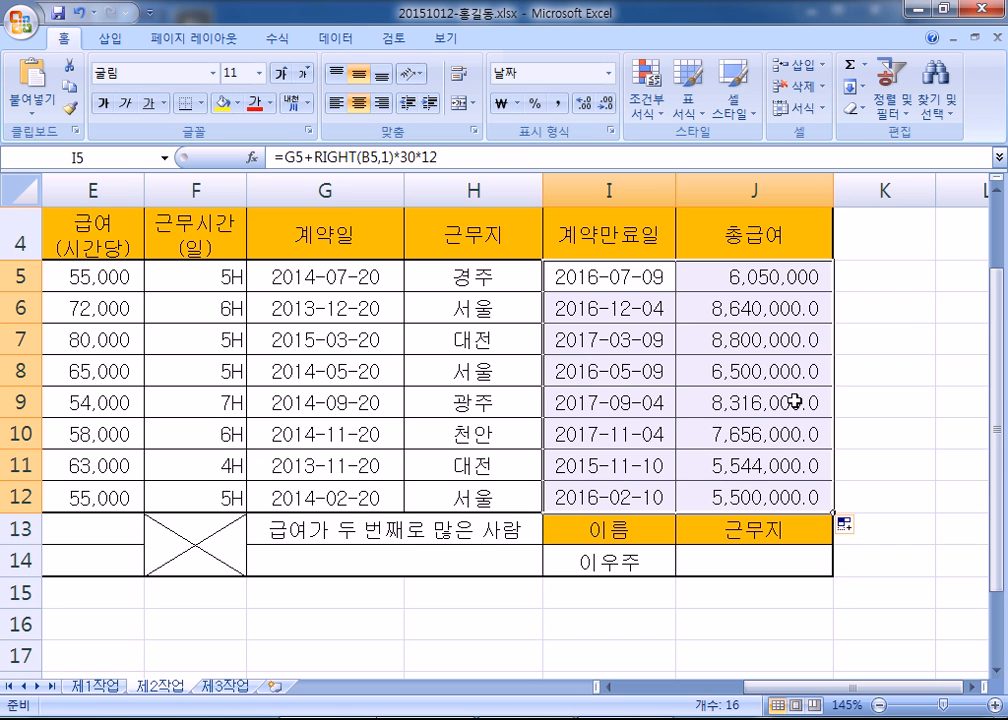
- Select J5:J12 and decrease the decimals so totals read like 8,640,000
left_click_drag(748, 281, 762, 500)
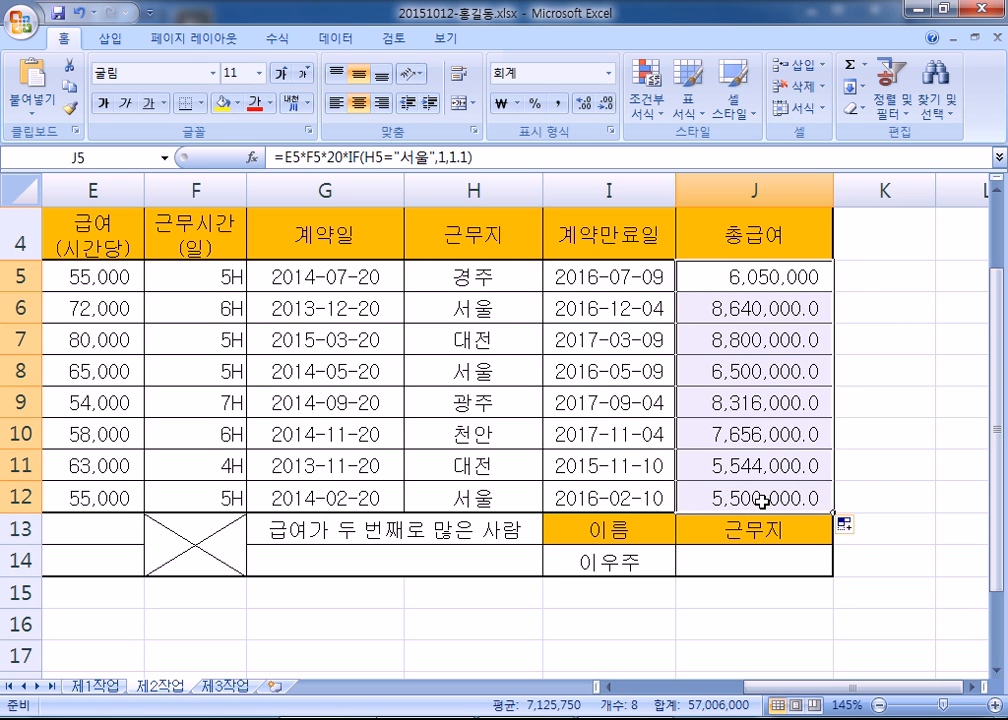
left_click(768, 281)
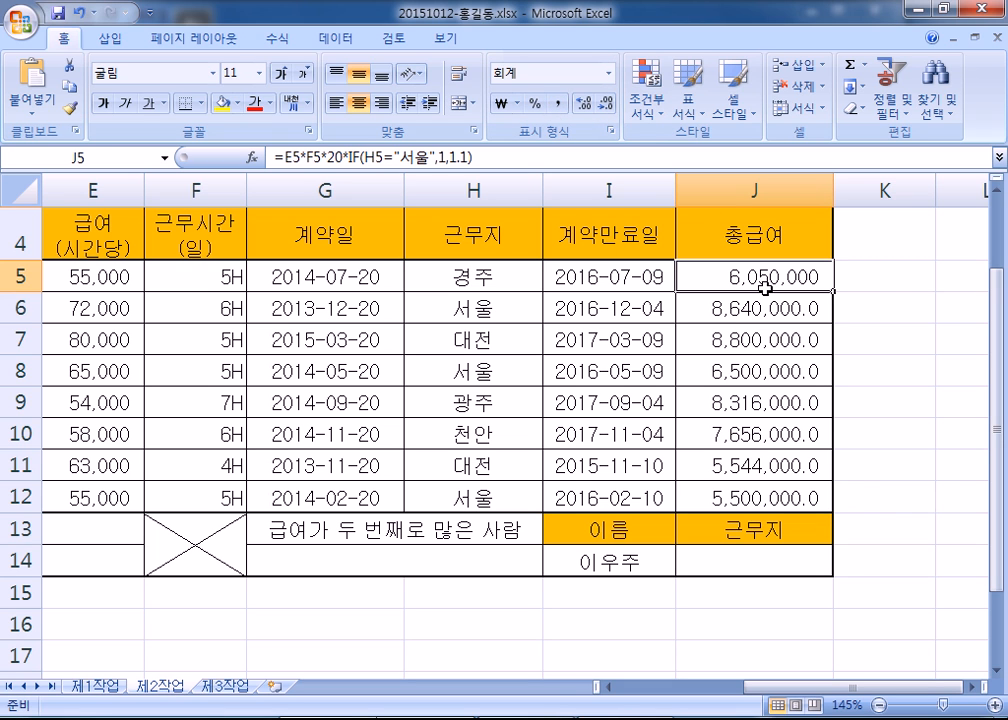
left_click_drag(792, 305, 793, 488)
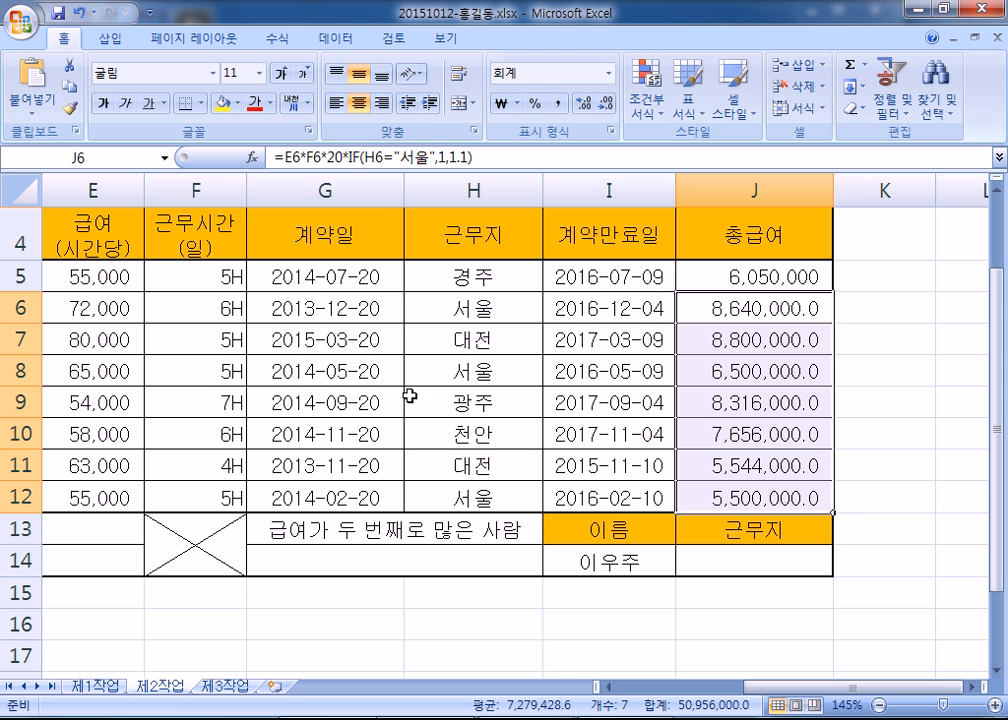
left_click_drag(742, 279, 746, 489)
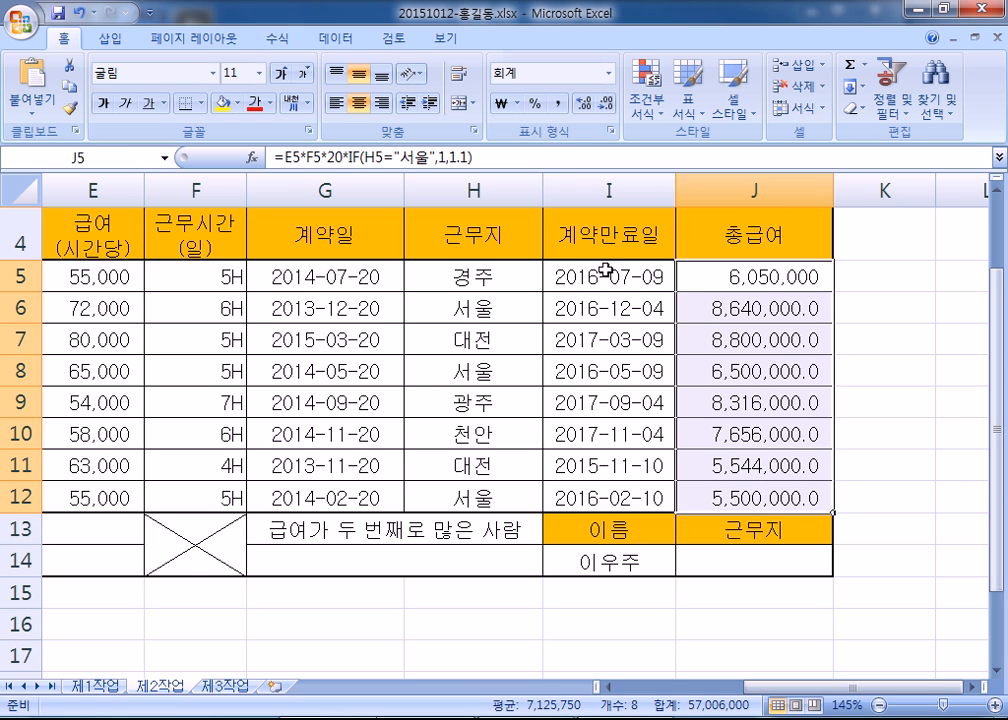
left_click(557, 104)
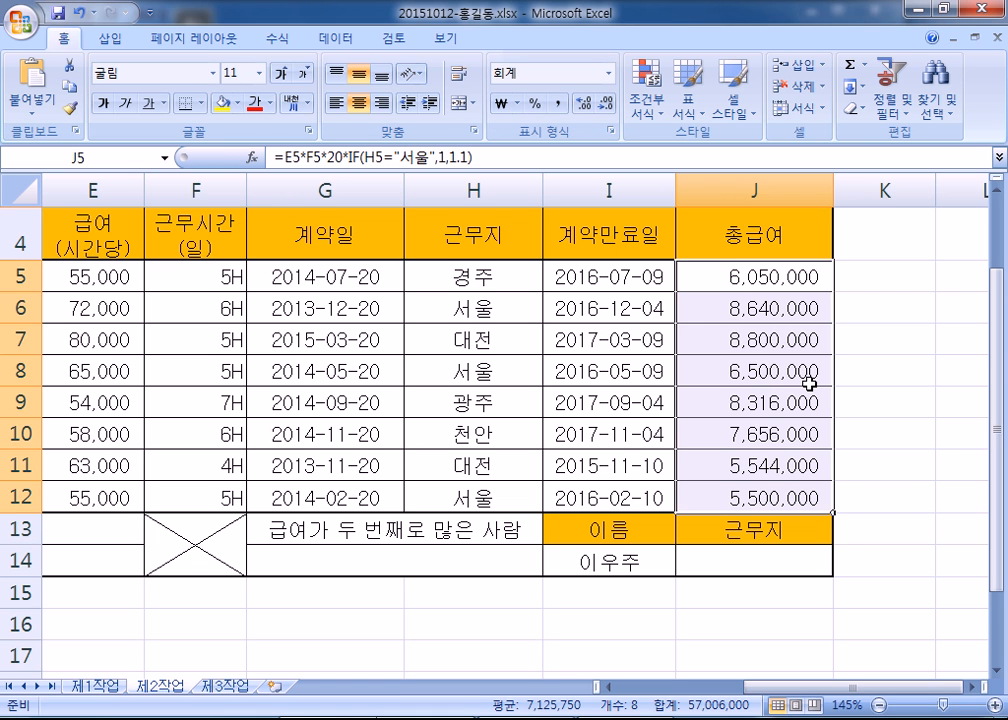
left_click(893, 412)
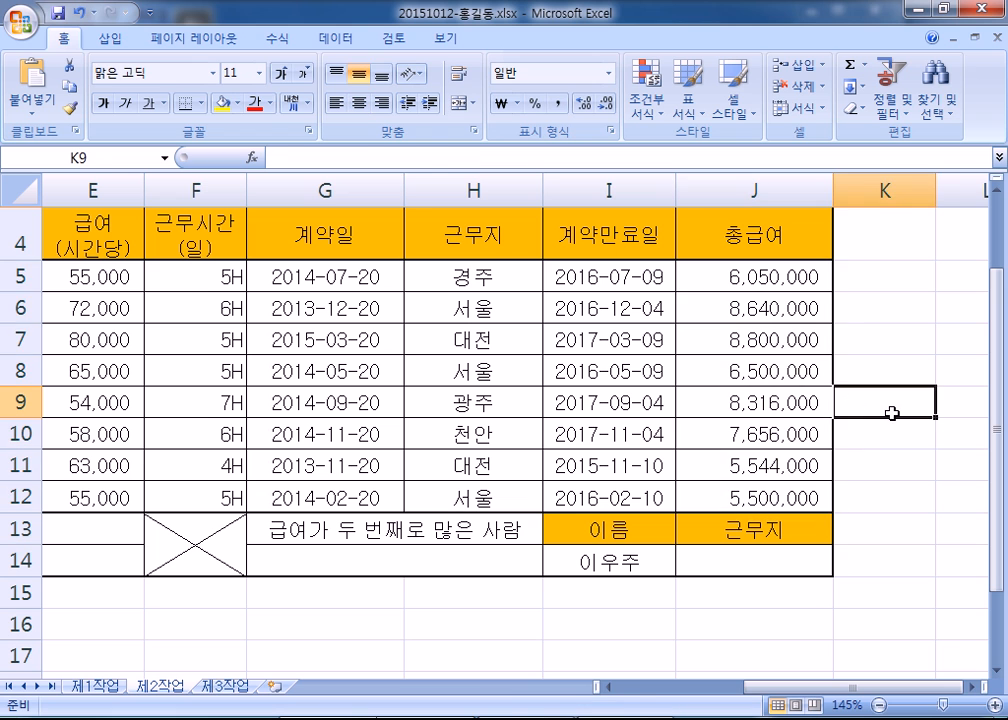
left_click_drag(586, 285, 592, 488)
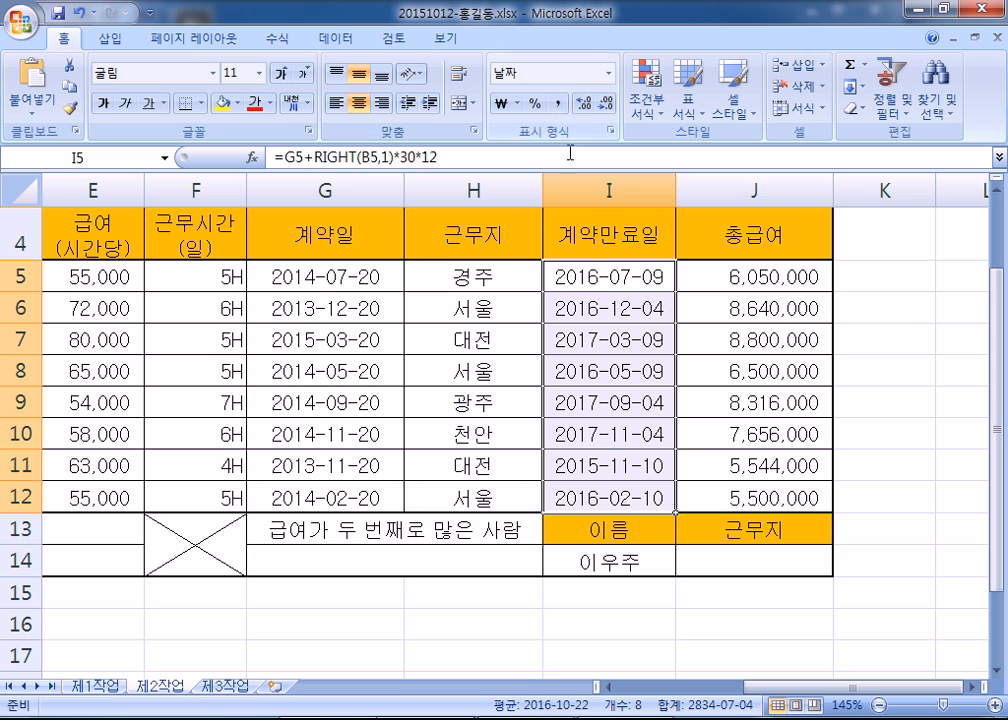
left_click(557, 103)
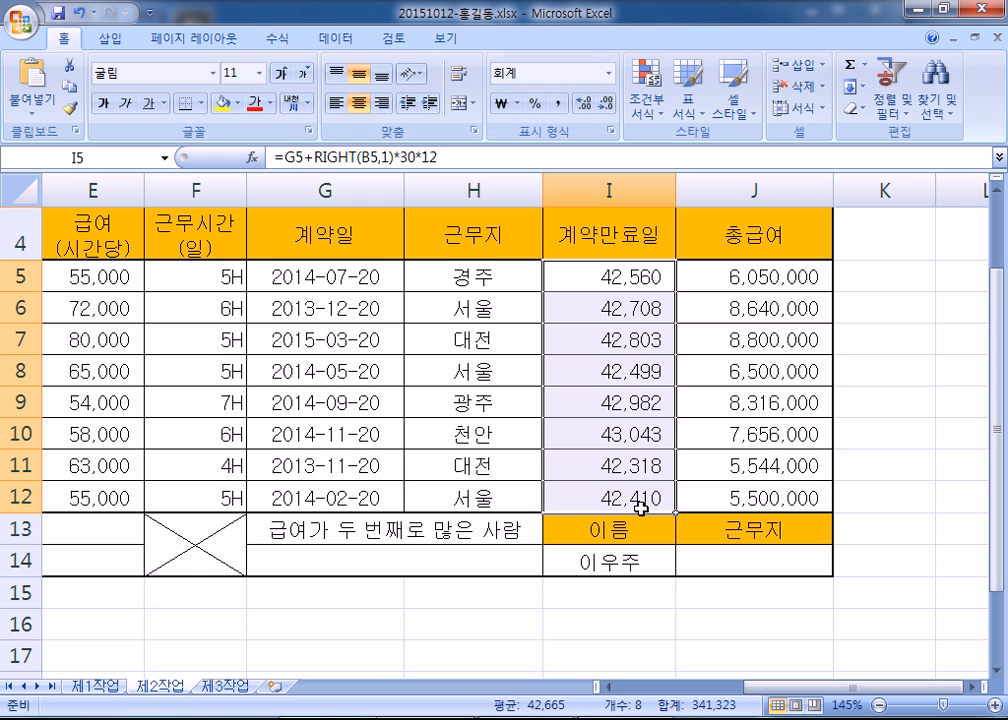
left_click(800, 465)
left_click_drag(627, 278, 631, 497)
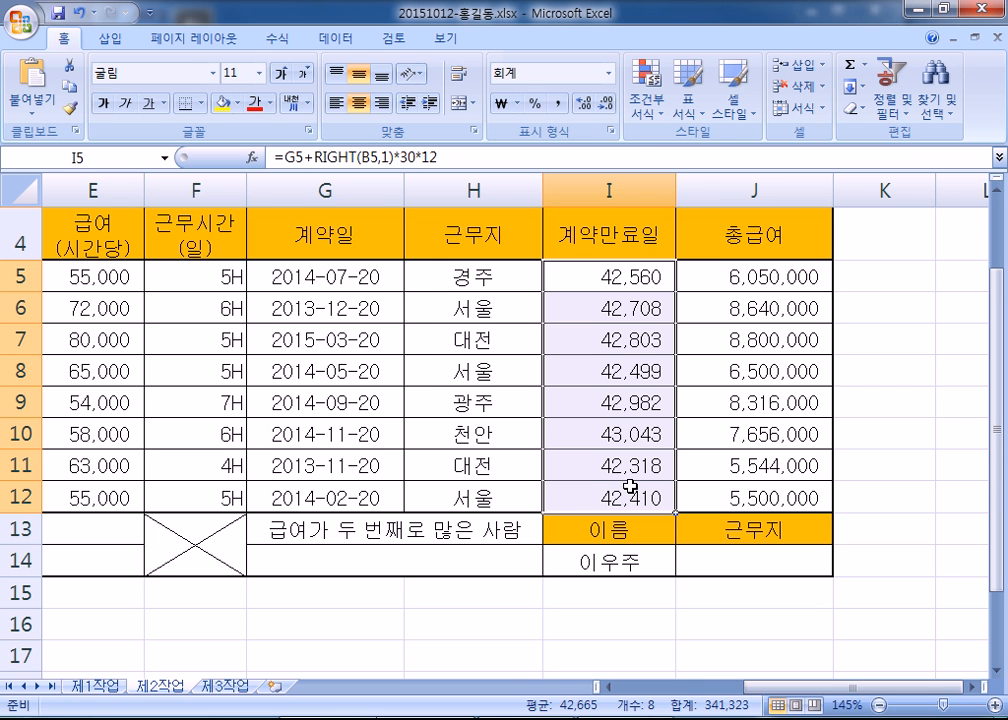
key("ctrl+1")
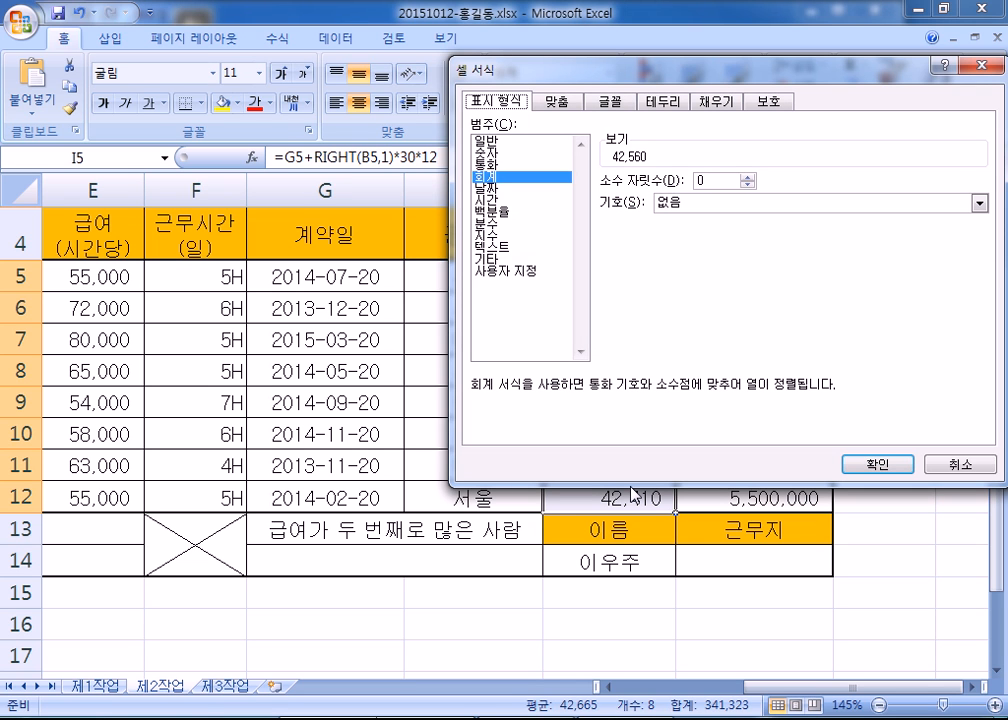
key("Return")
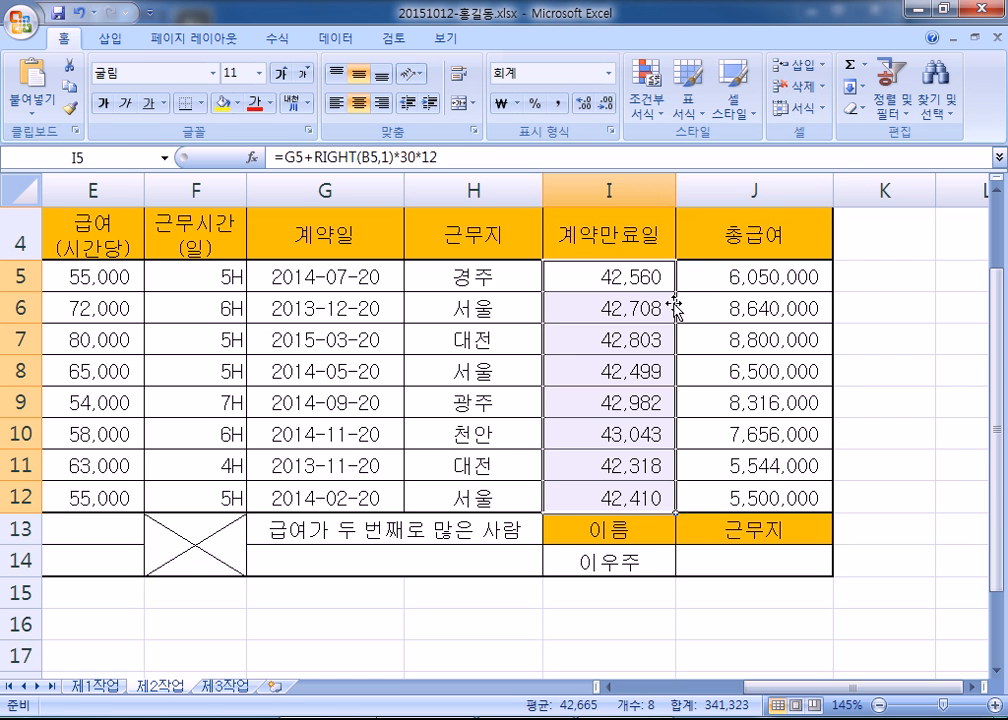
left_click_drag(610, 276, 607, 497)
key("ctrl+1")
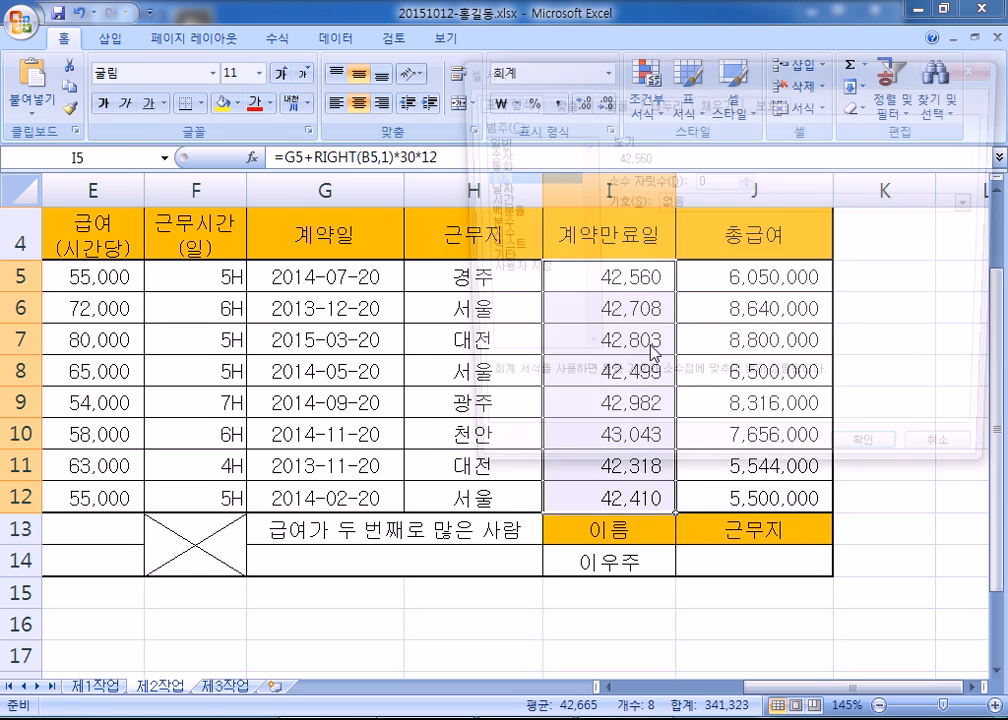
left_click(486, 186)
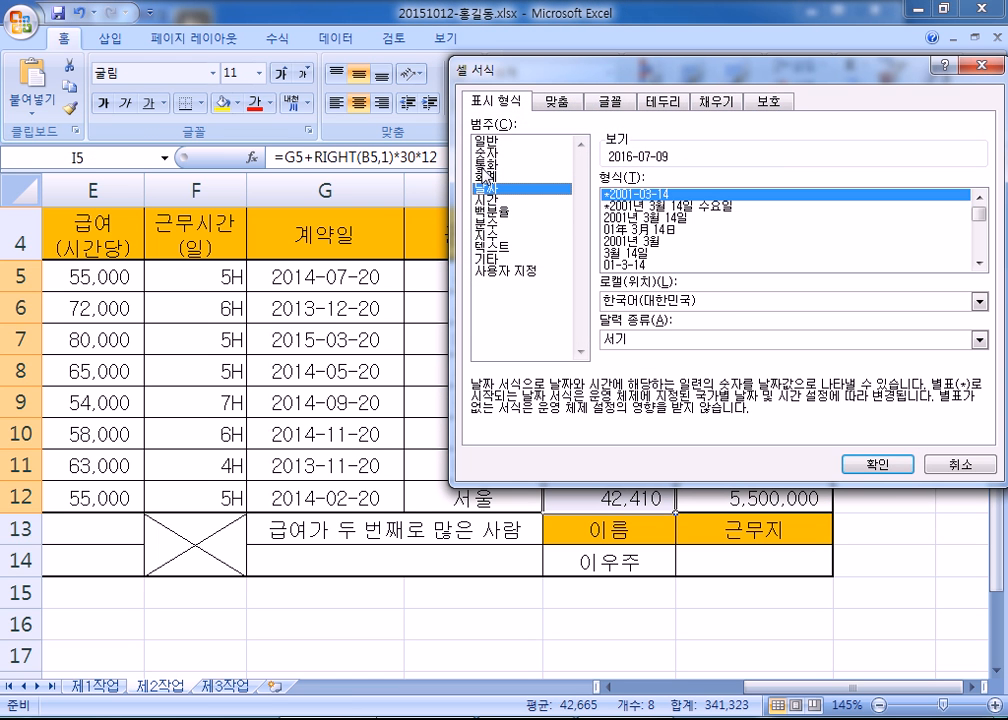
left_click(860, 465)
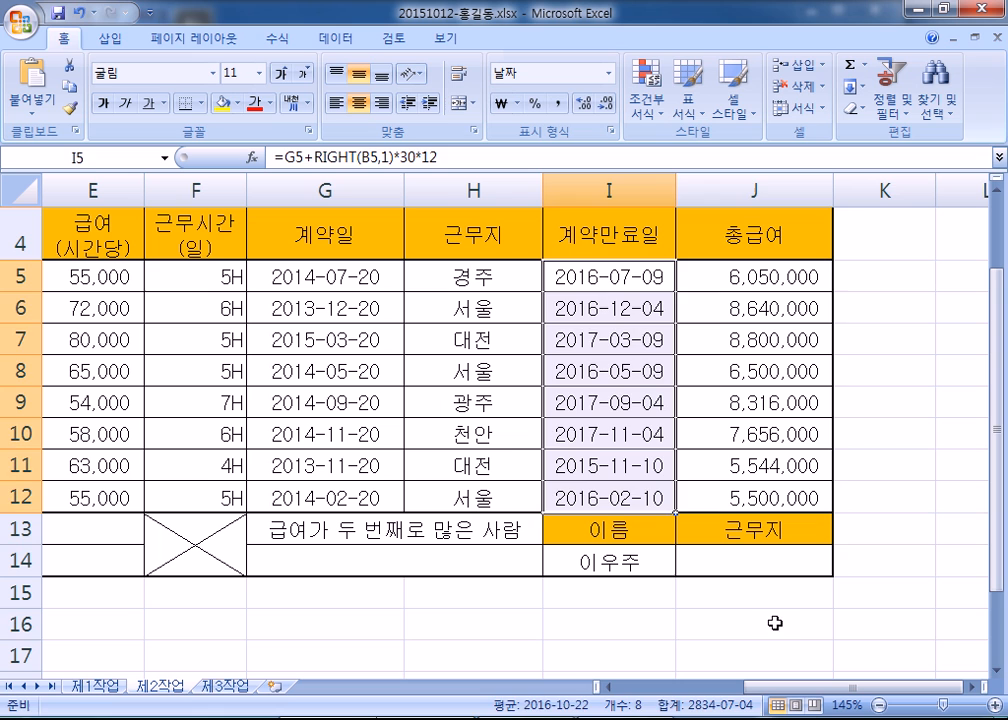
left_click(756, 626)
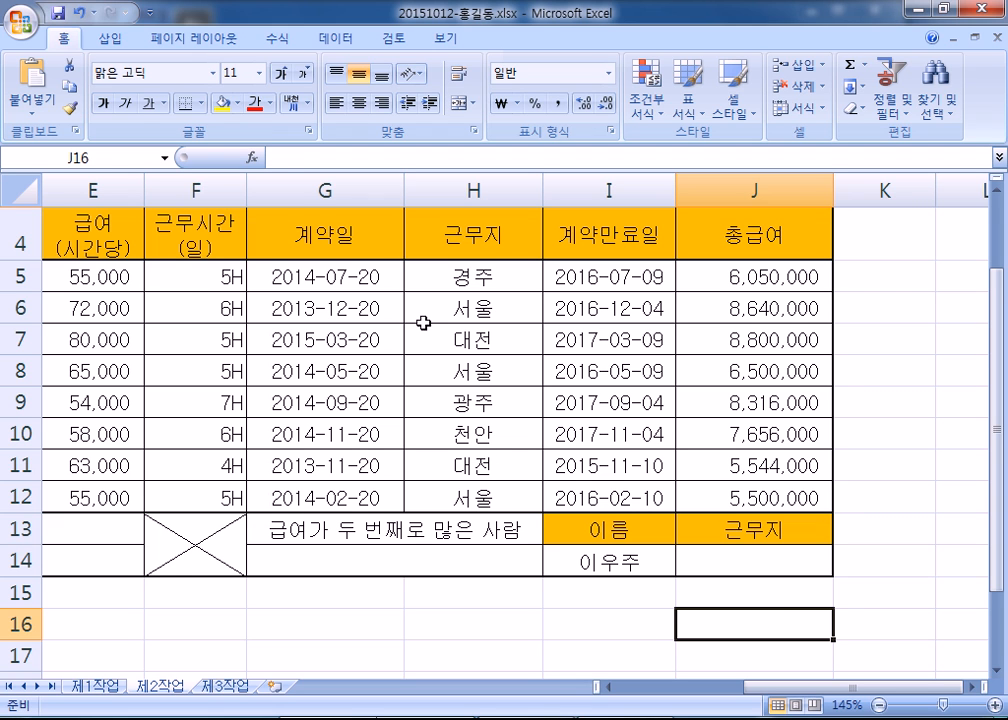
left_click(458, 266)
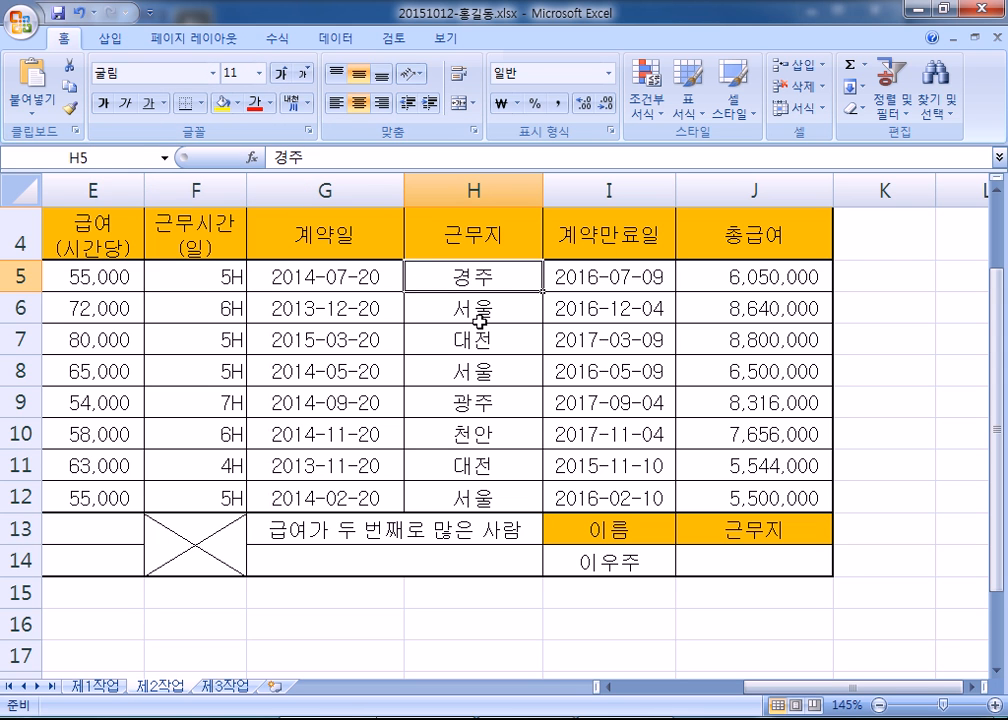
scroll(478, 330, "down", 3)
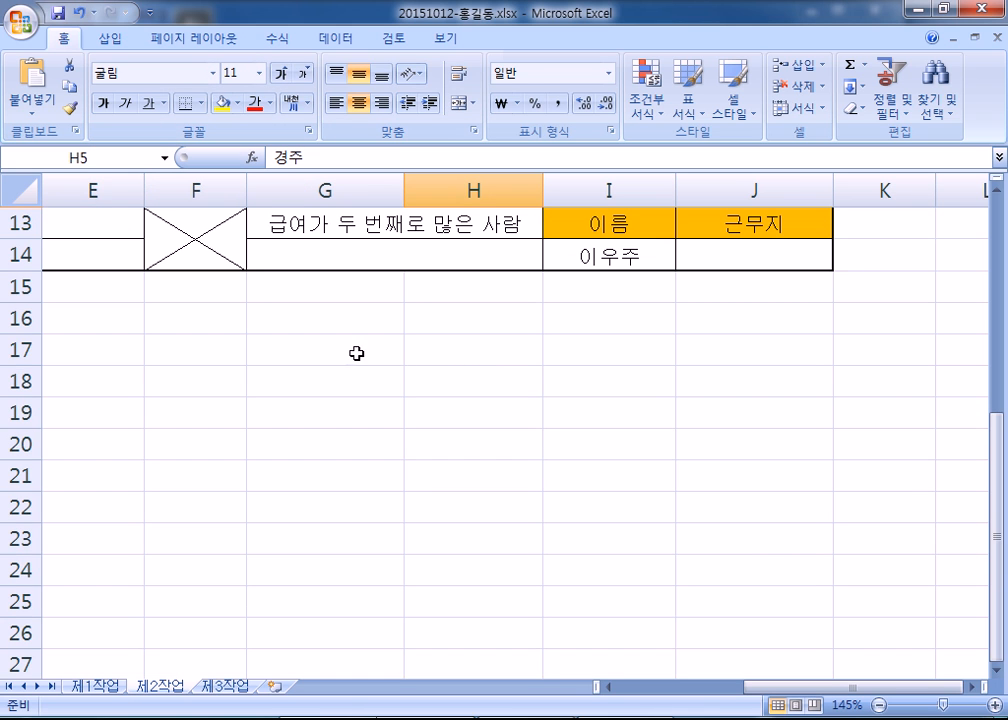
scroll(439, 353, "up", 2)
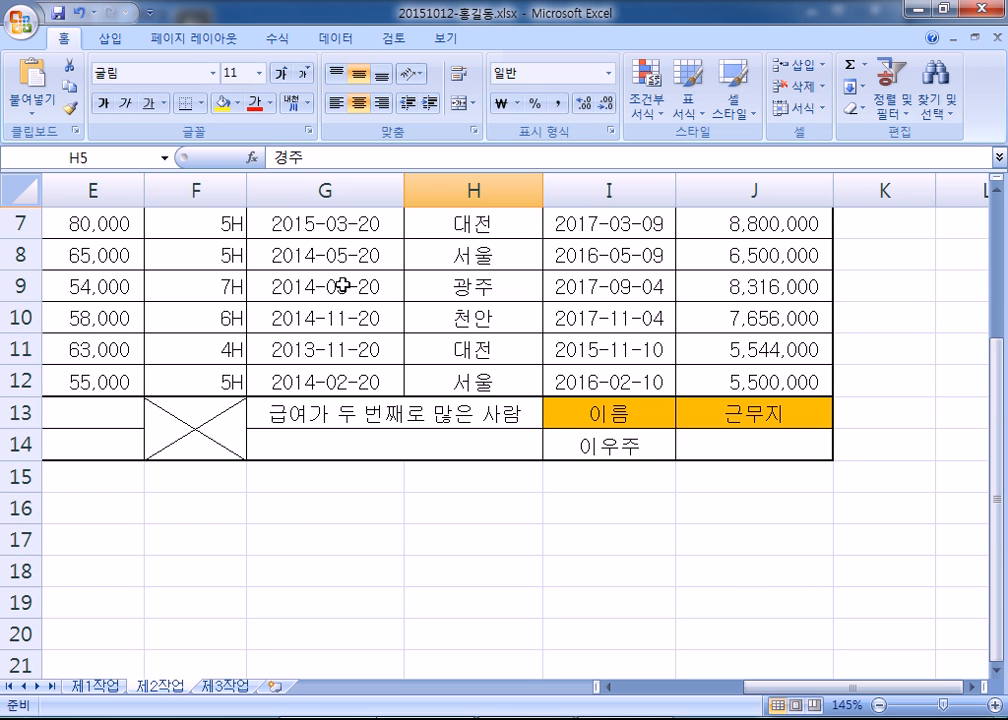
left_click(474, 288)
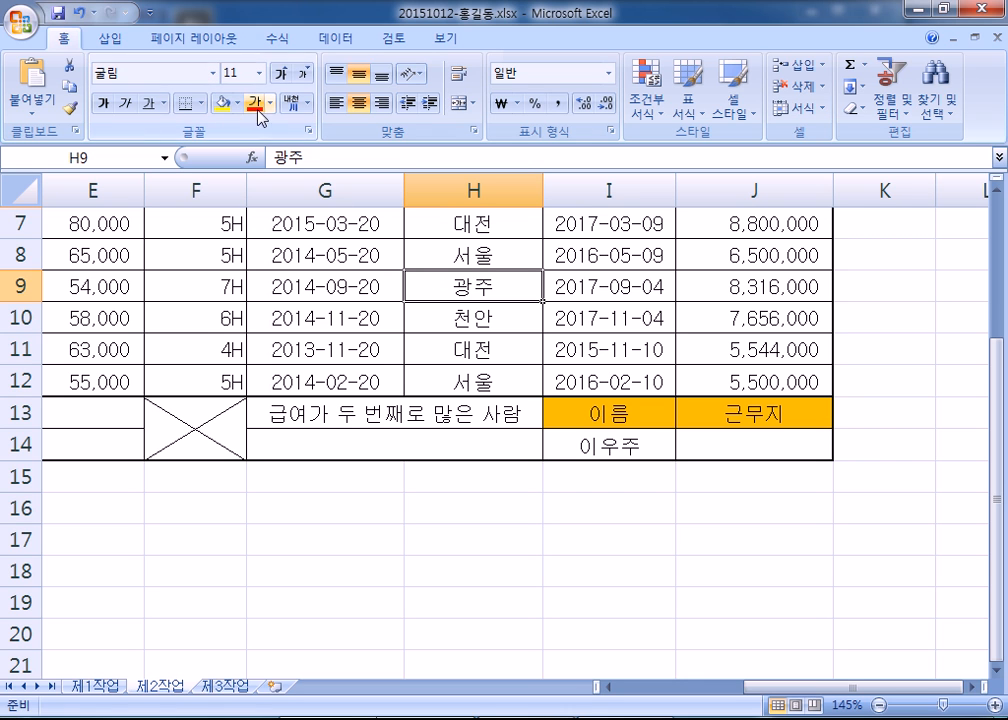
left_click(500, 545)
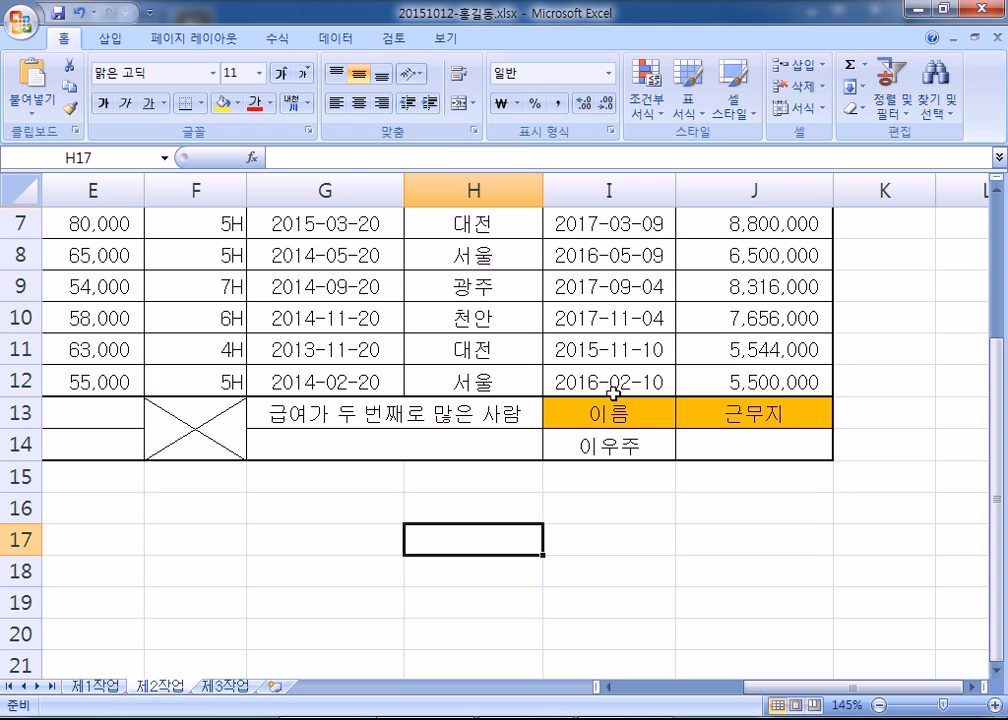
left_click(617, 326)
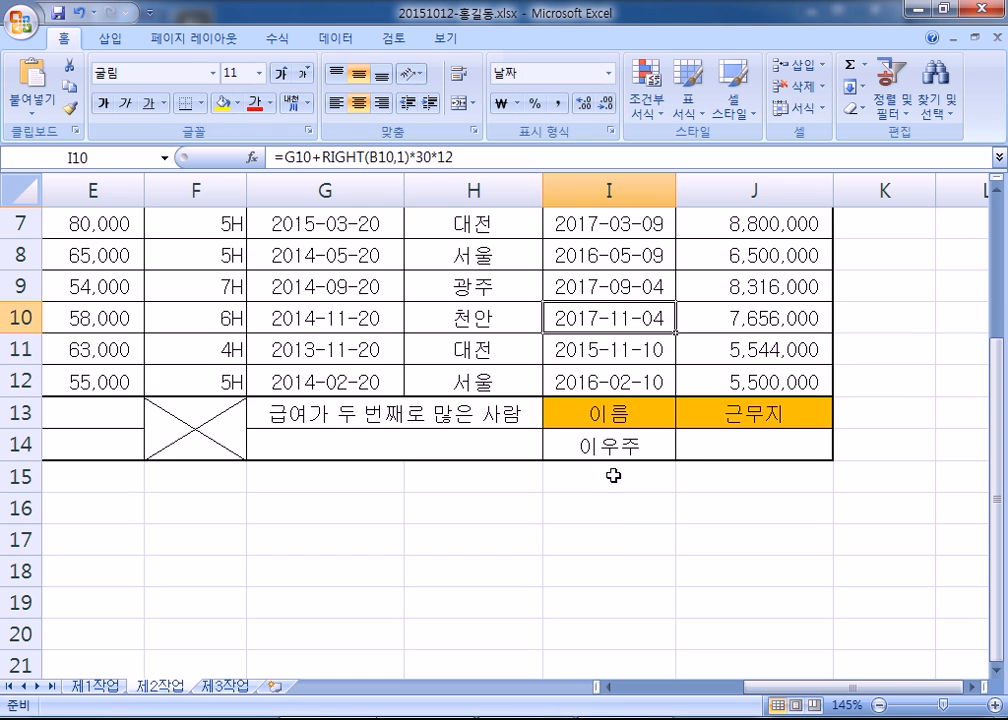
left_click(613, 502)
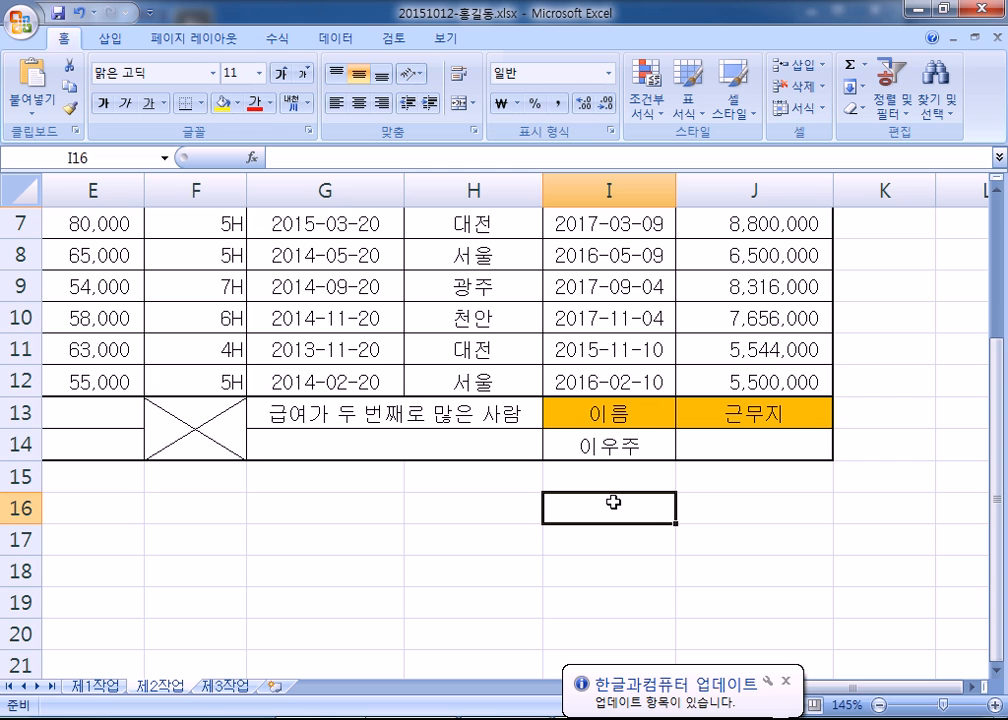
left_click(786, 681)
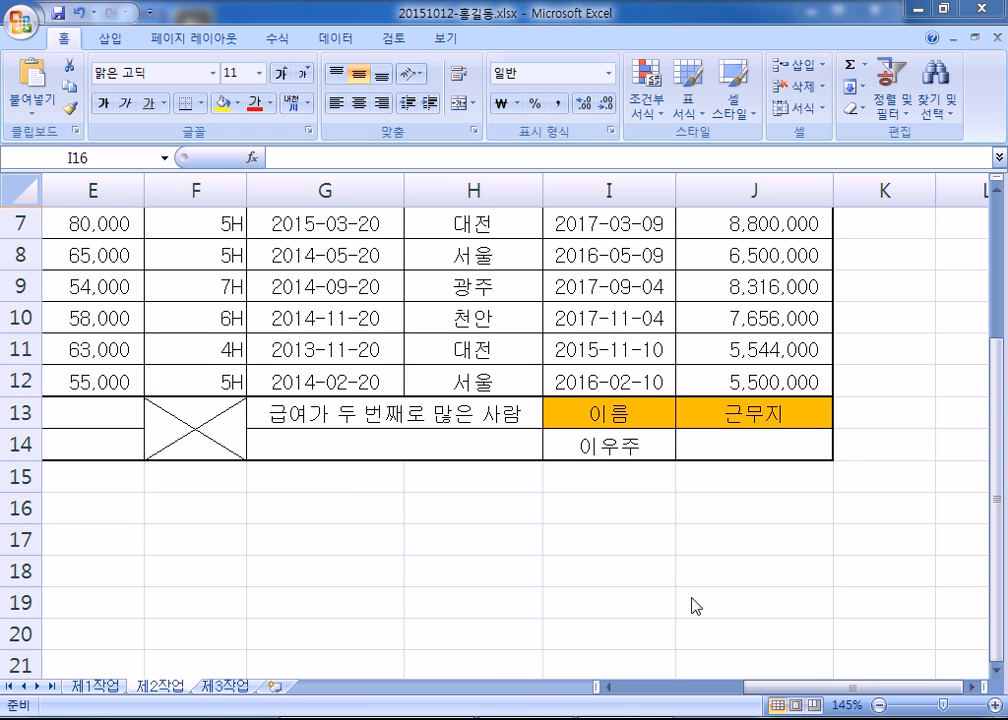
left_click(643, 520)
scroll(637, 510, "down", 2)
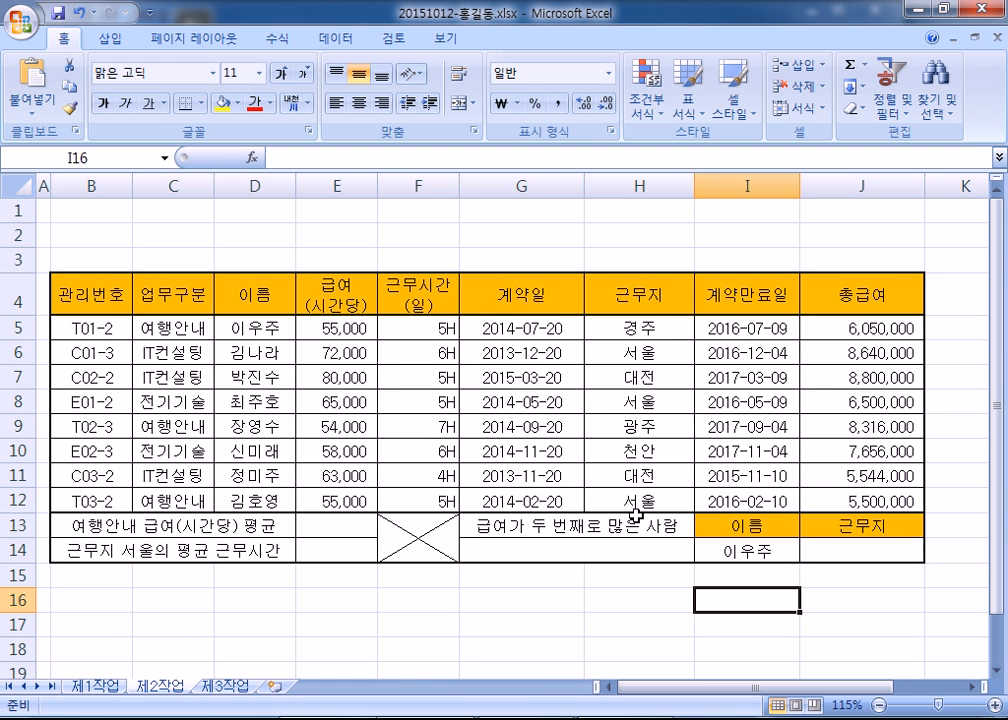
key("Home")
left_click(336, 528)
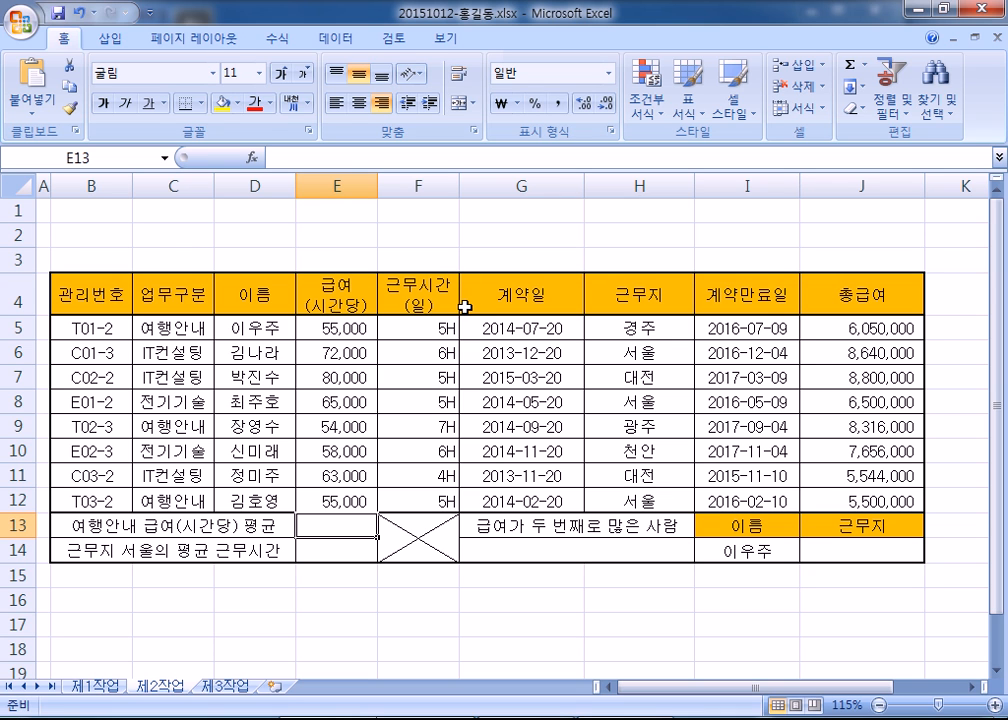
- Delete the 근무지 name in Name Manager
left_click(284, 42)
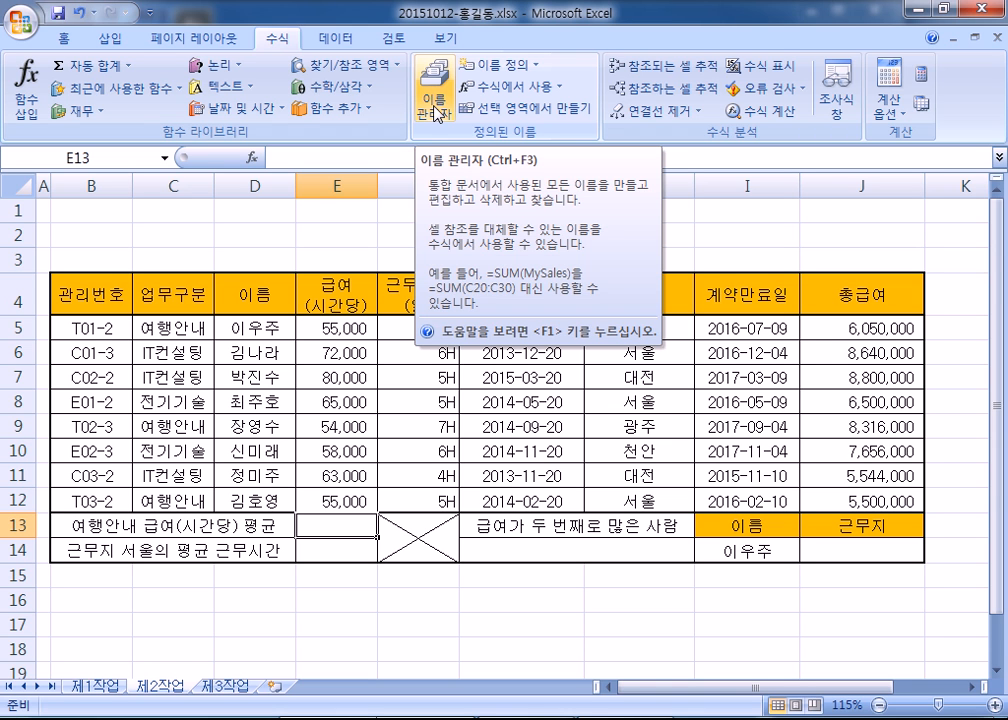
left_click(437, 112)
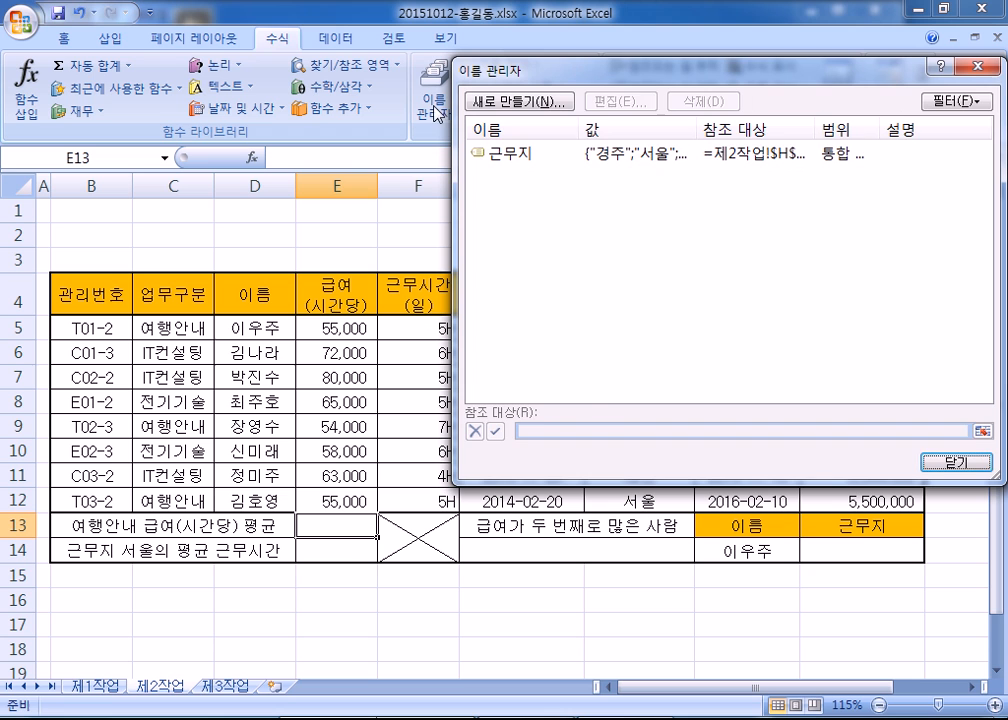
left_click(517, 160)
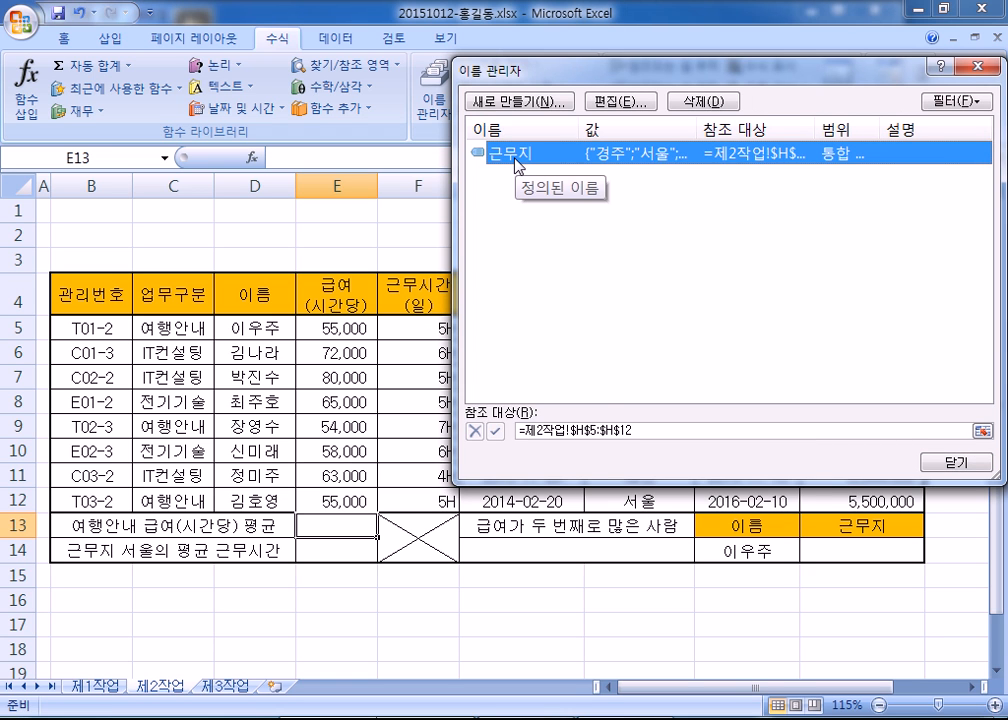
left_click(705, 102)
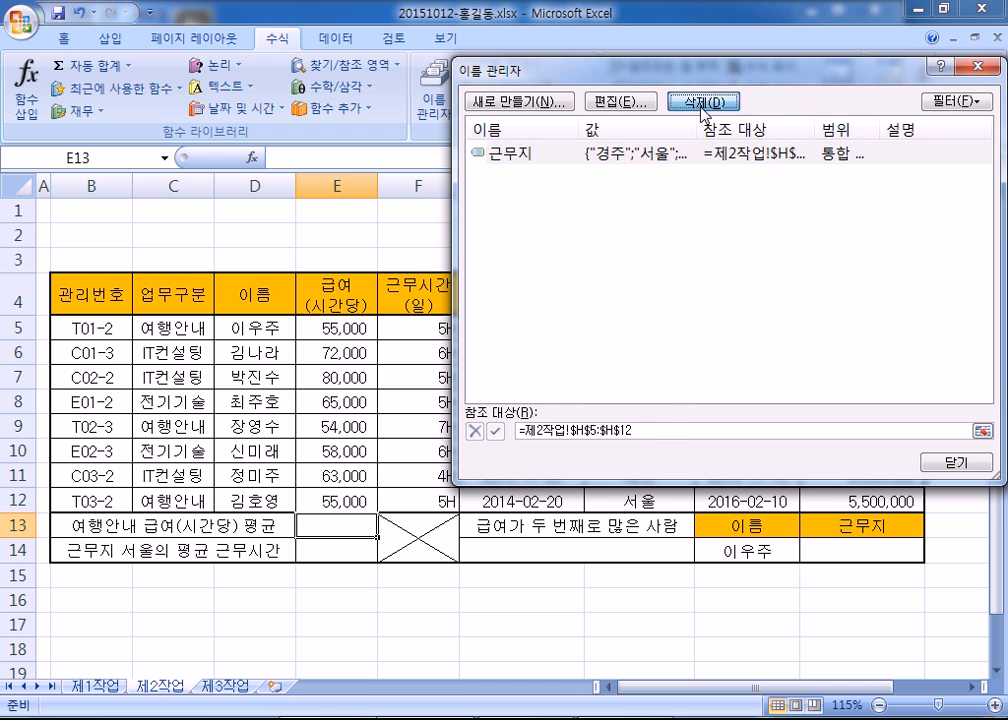
left_click(464, 421)
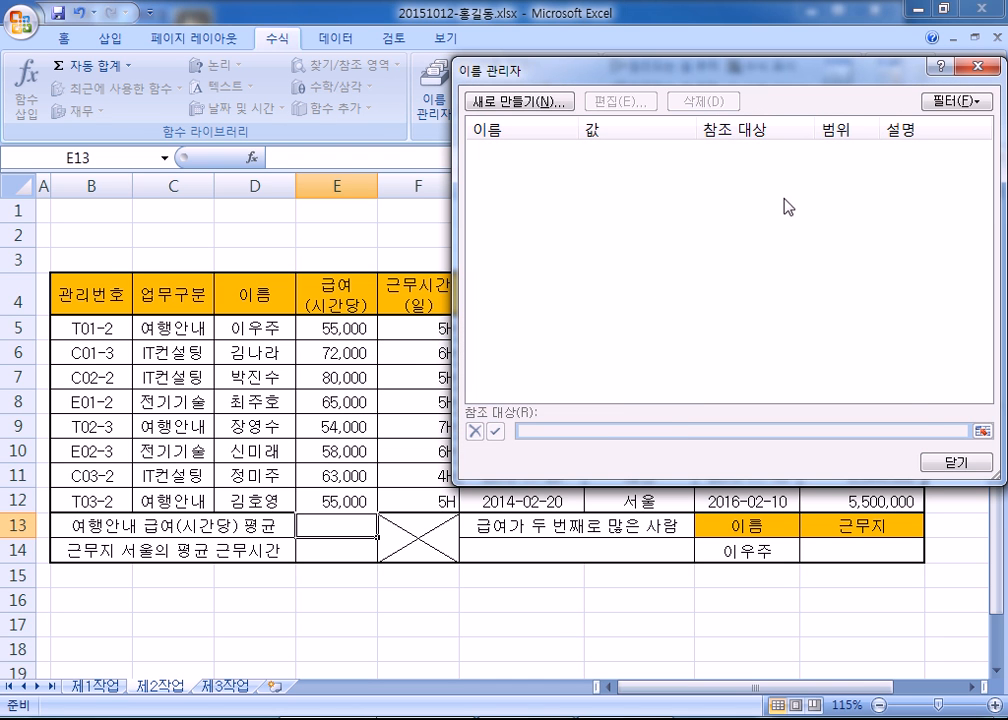
left_click(954, 465)
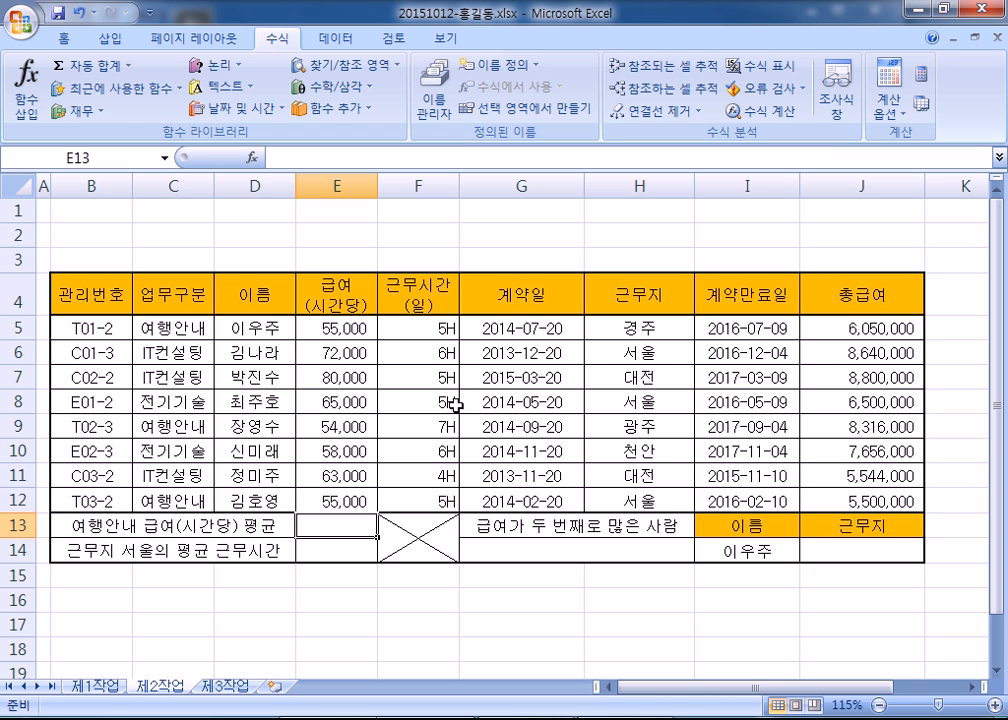
- Verify Name Manager is now empty, then select cell E13
left_click(434, 100)
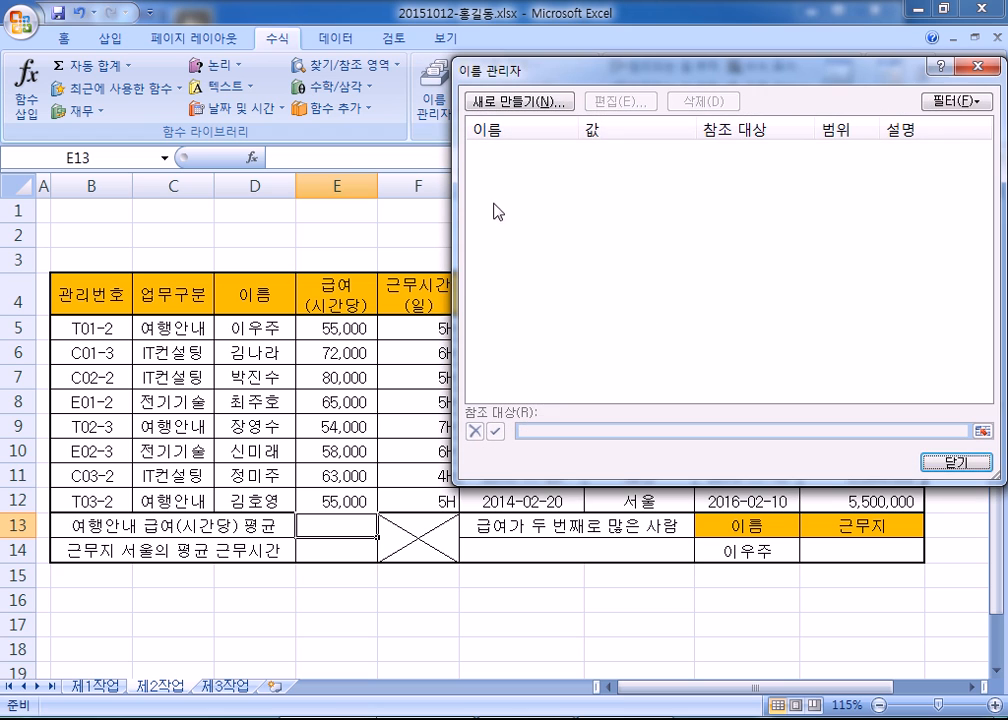
left_click_drag(515, 149, 515, 205)
left_click(933, 468)
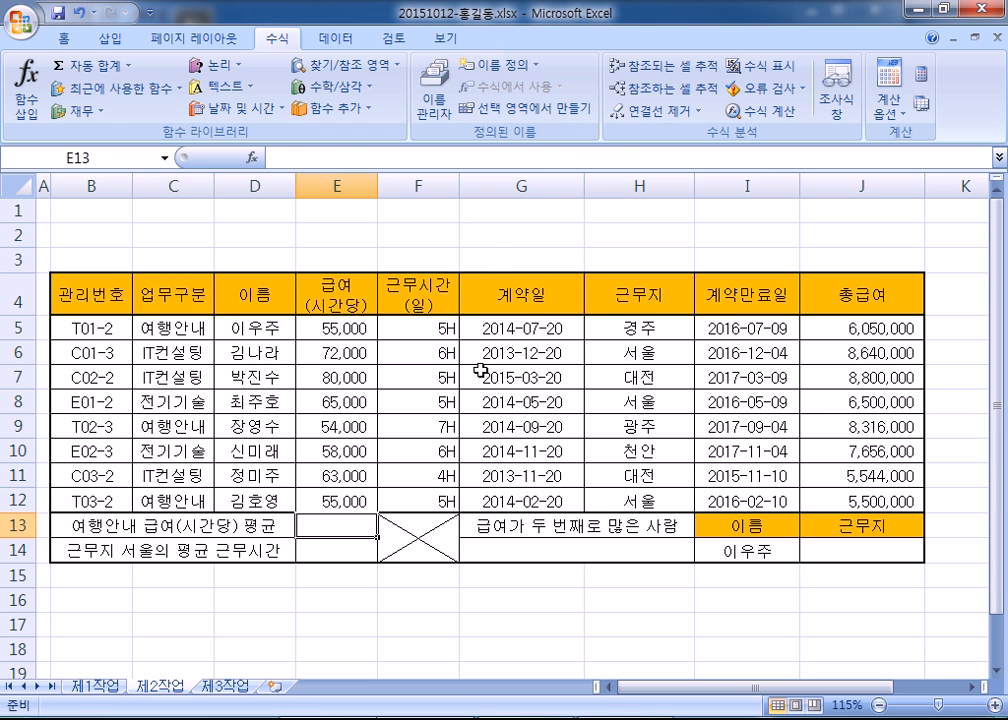
left_click(470, 372)
left_click(337, 545)
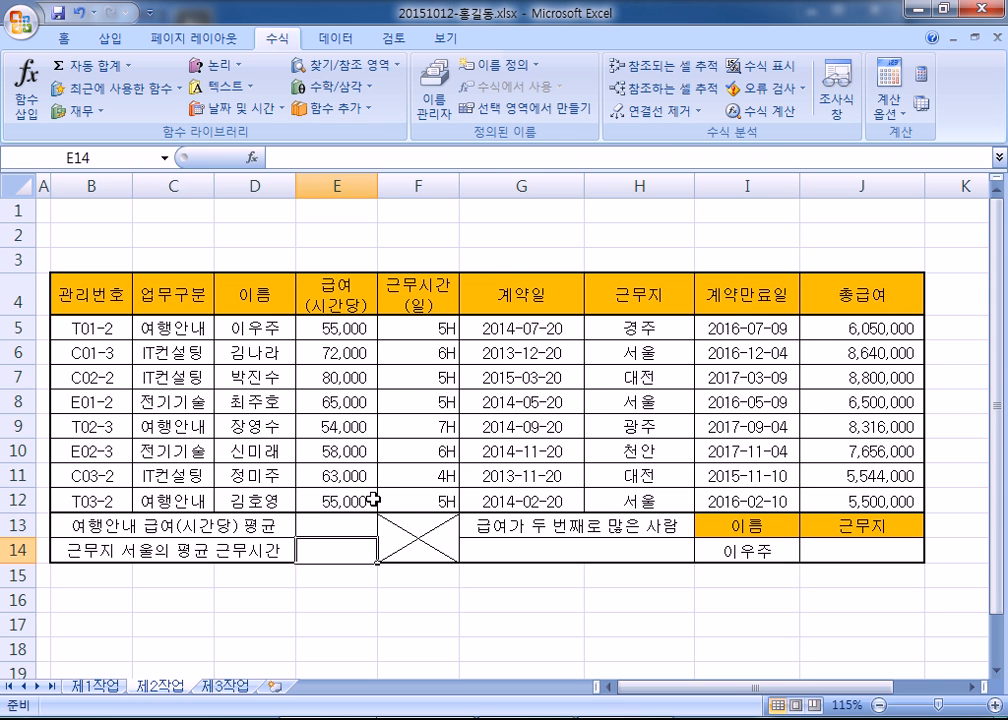
left_click(306, 525)
scroll(334, 468, "down", 1)
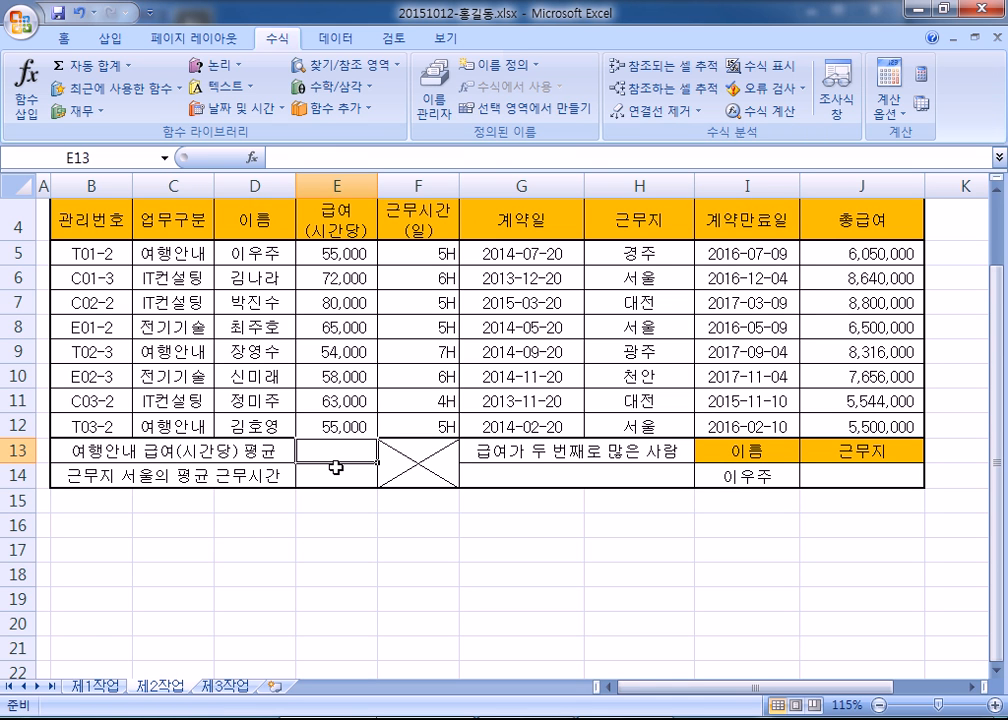
- Replace all notes with the title '3) 여행안내 급여(시간당) 평균'
key("alt+Tab")
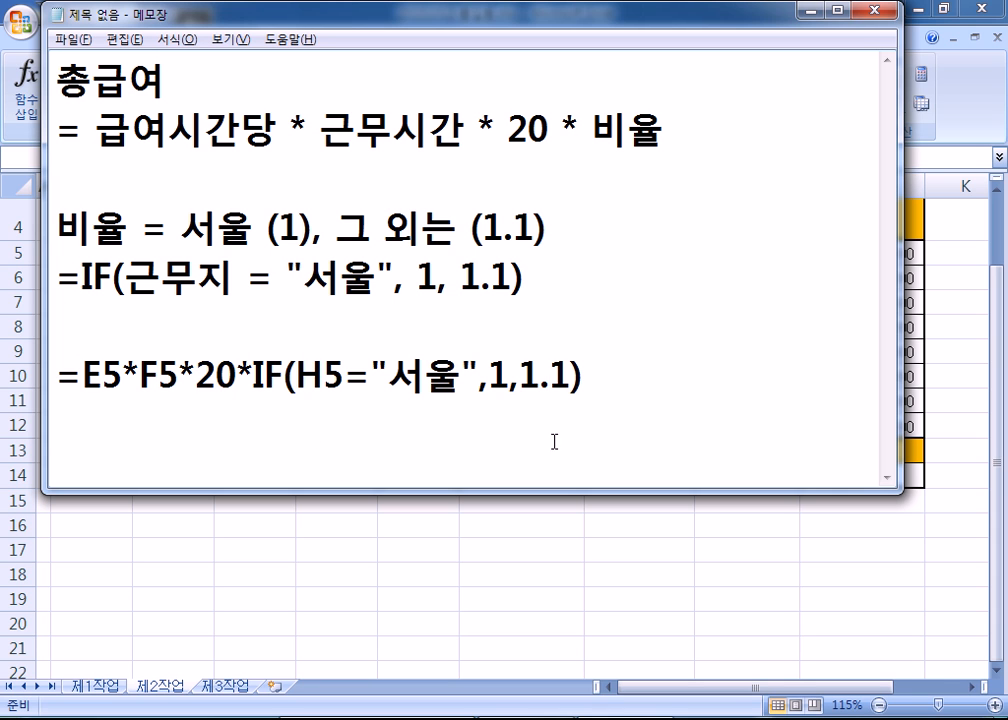
left_click(612, 410)
key("ctrl+a")
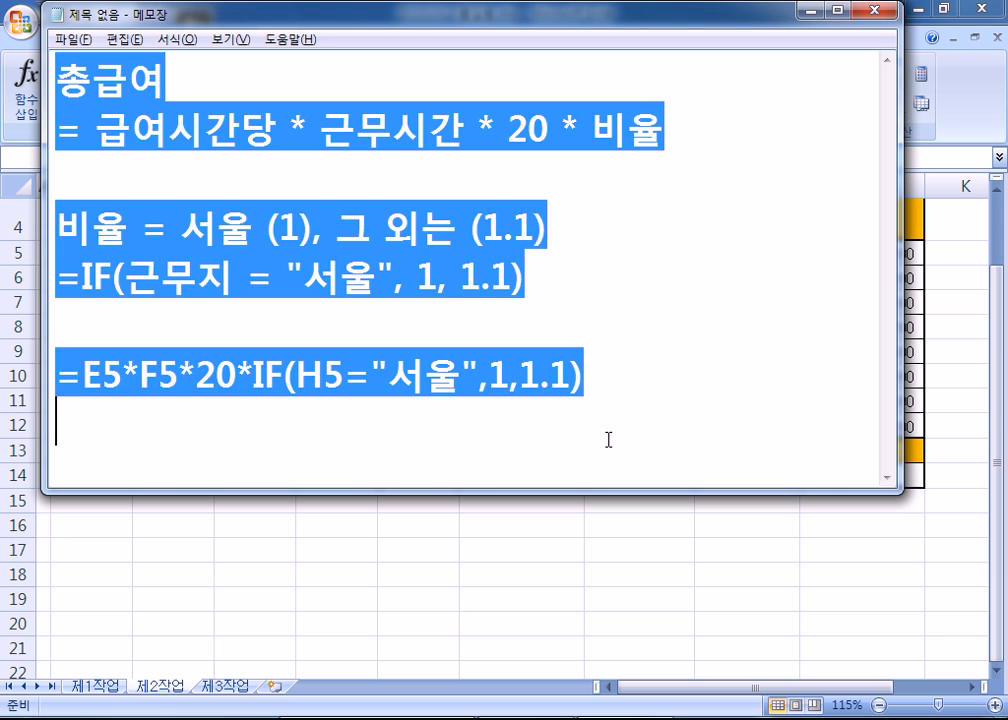
type("3) 여해")
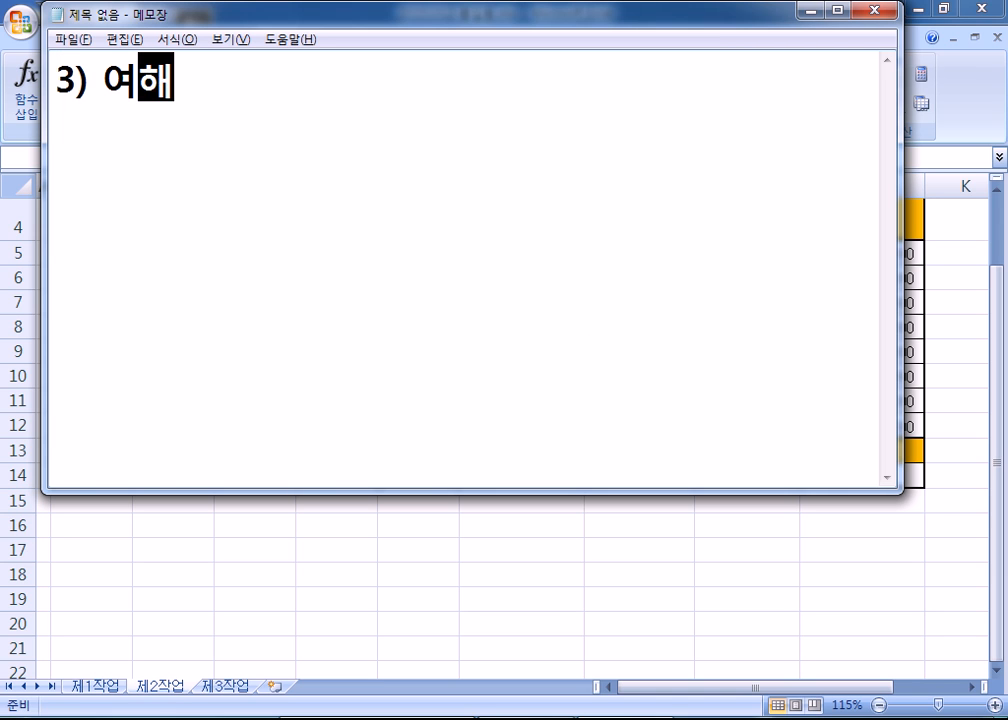
type("ㅇㅎ")
key("BackSpace")
type("안내 ㄱ")
type("급여(시간다")
type("ㅇ) 평균")
- Add the lines '조건 : 입력' and '반올림, 백원 단위까지 구하시오'
key("Return")
type("조건")
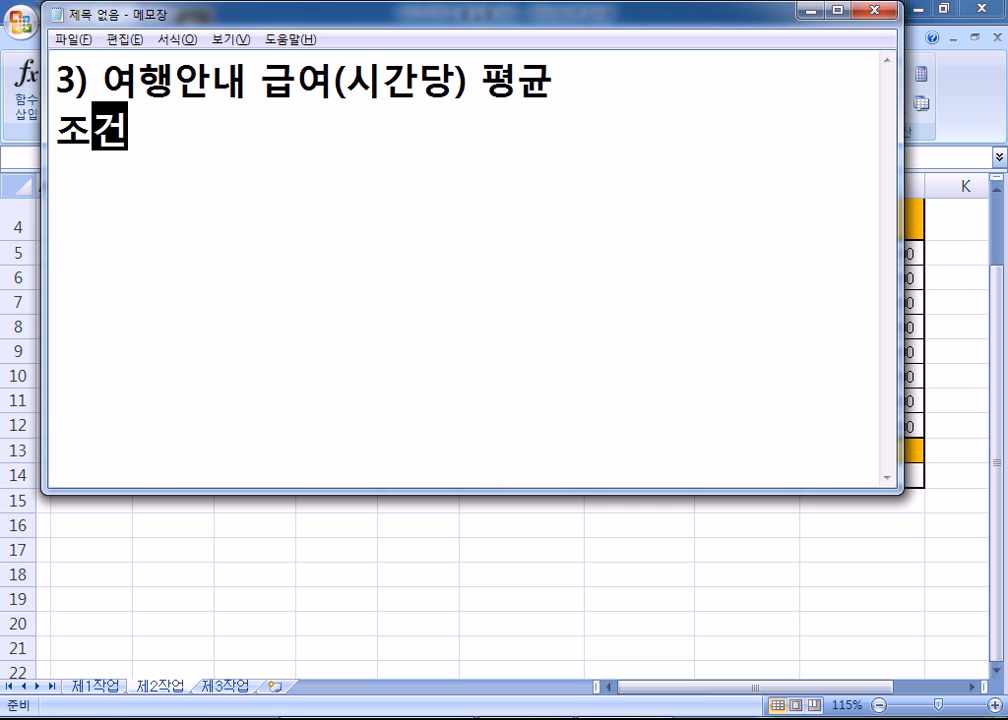
type(" : ")
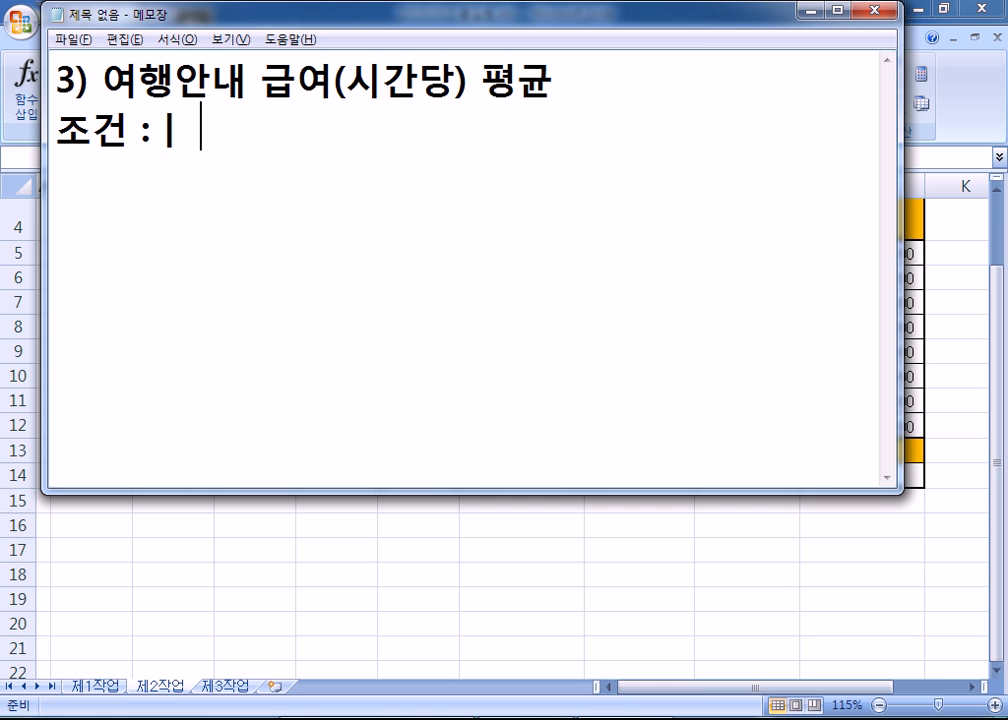
type("입력")
key("Return")
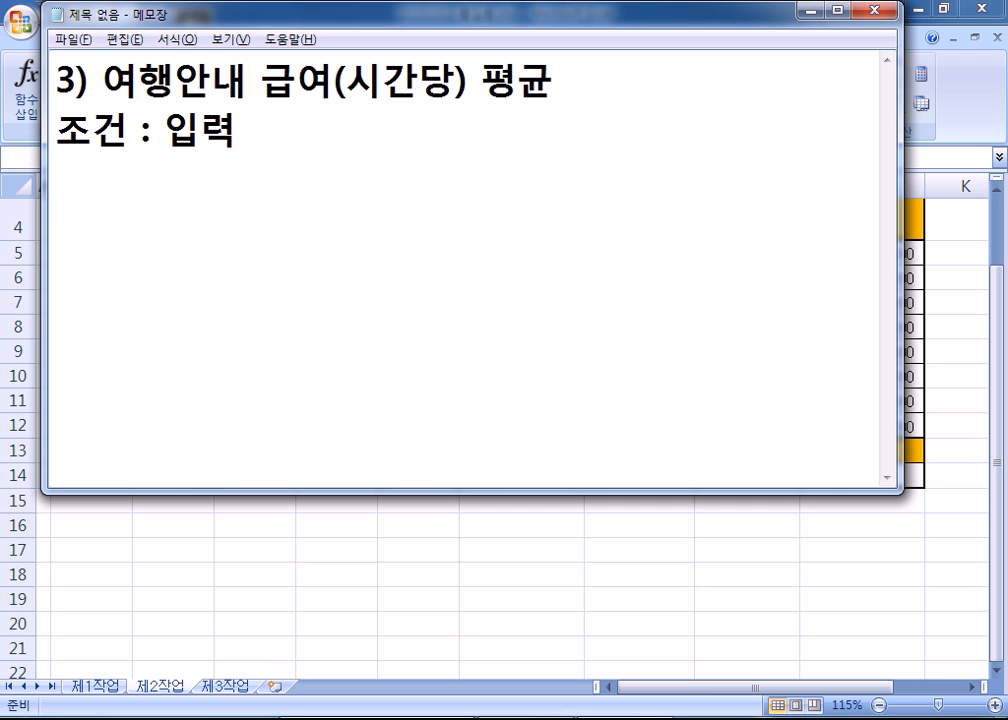
type("반올림")
type(", ")
type("백원 단ㅇ")
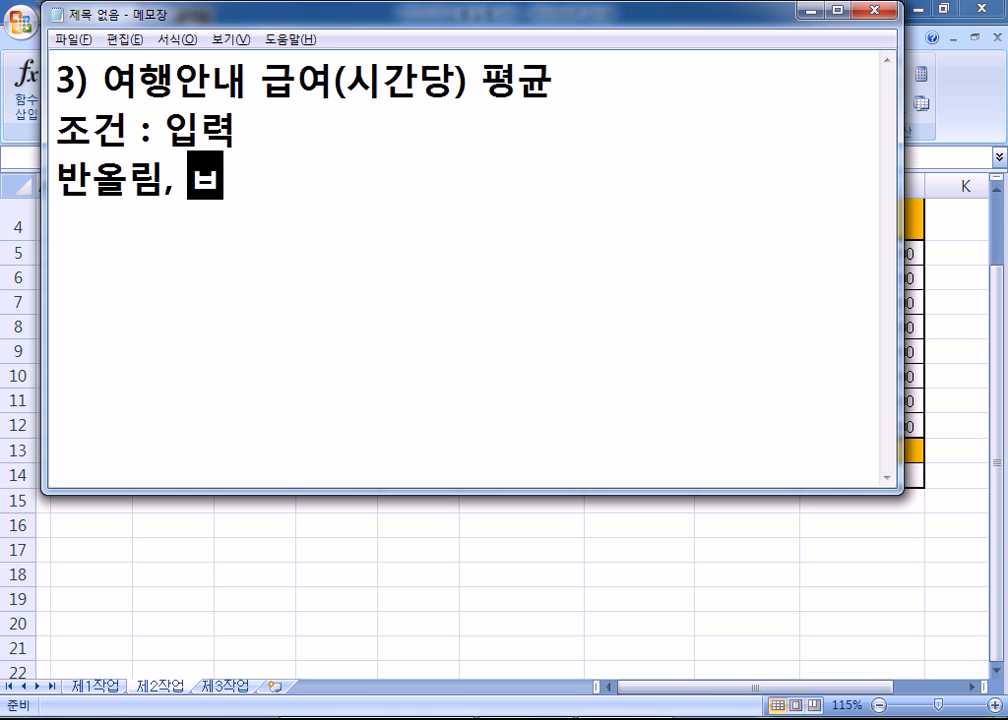
type("위까지 궁")
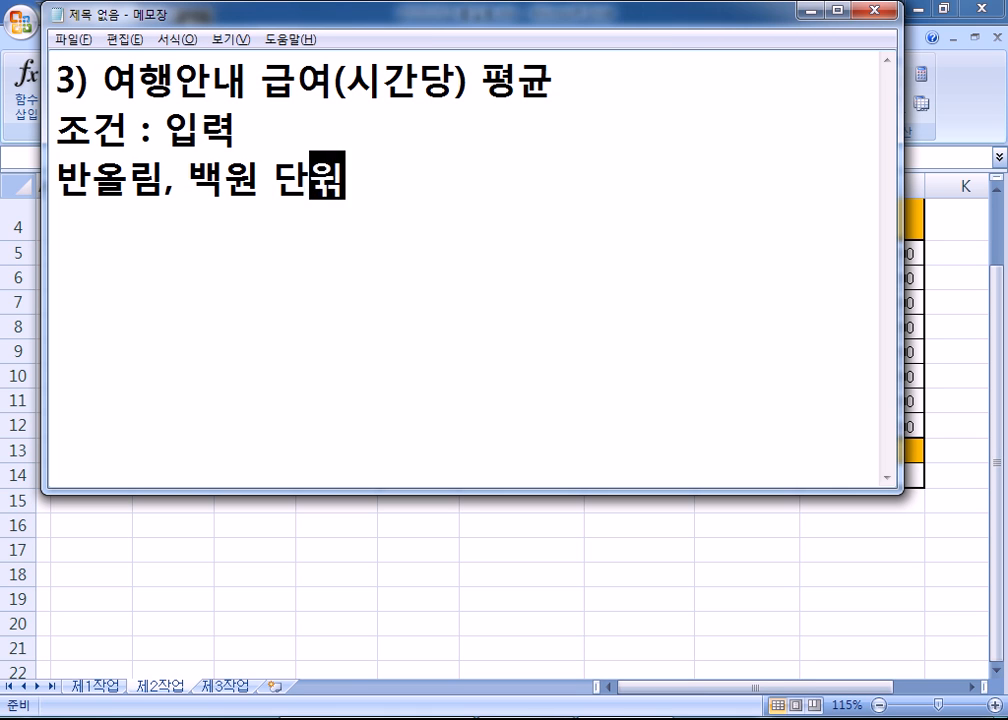
key("BackSpace")
type("하시오")
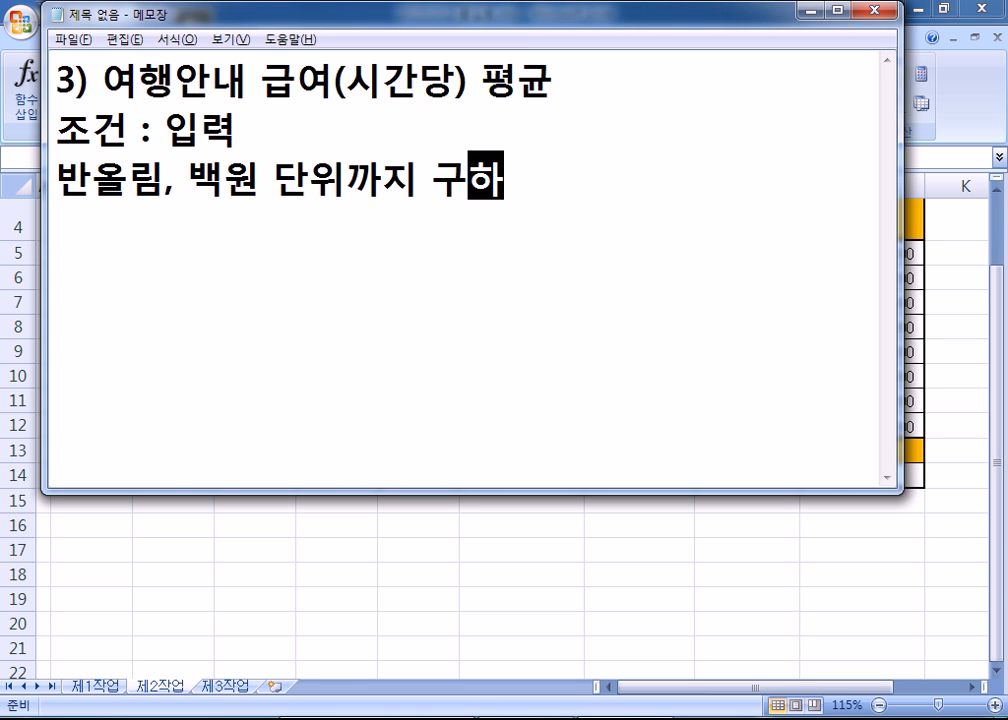
- Add a line listing the functions 'ROUND, DAVERAGE'
key("Return")
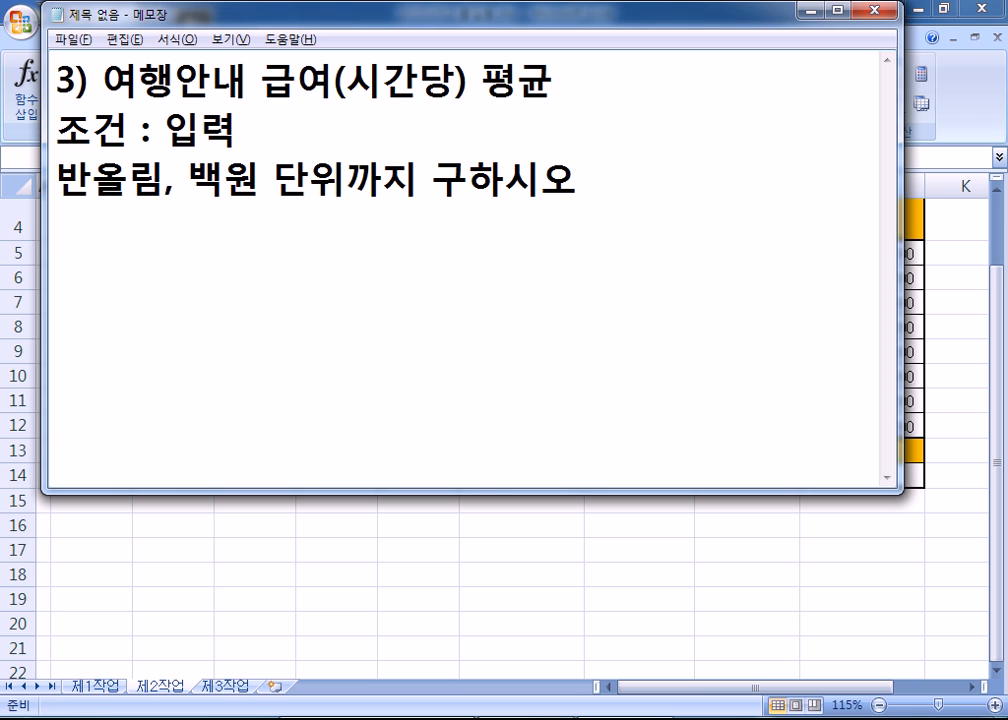
type("r")
key("BackSpace")
type("ROUND,")
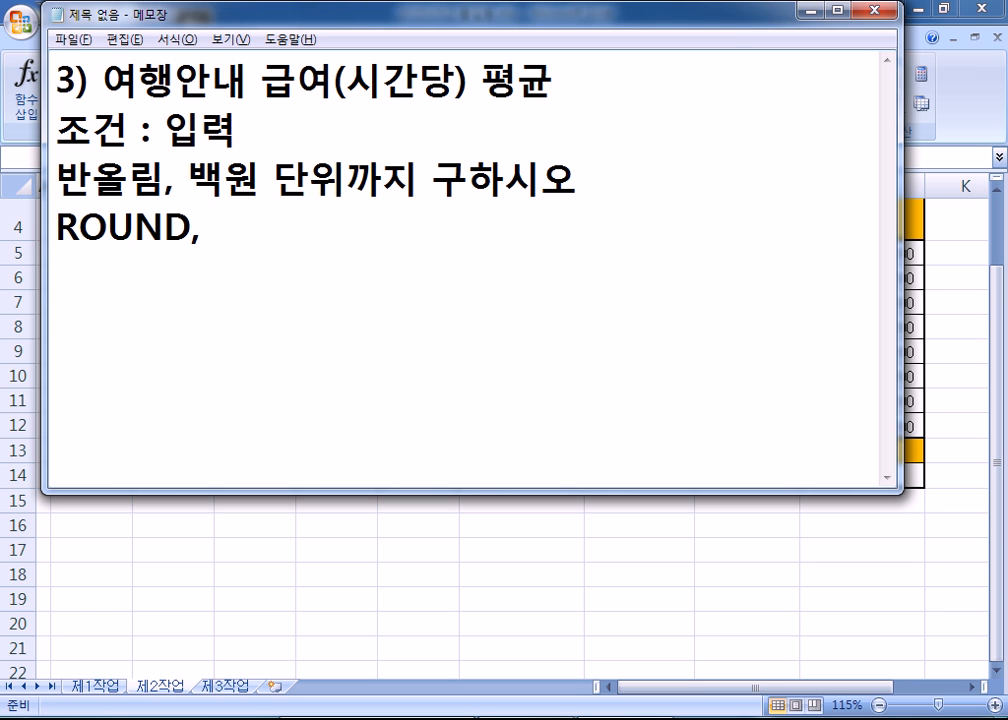
type(" DAVERAGE")
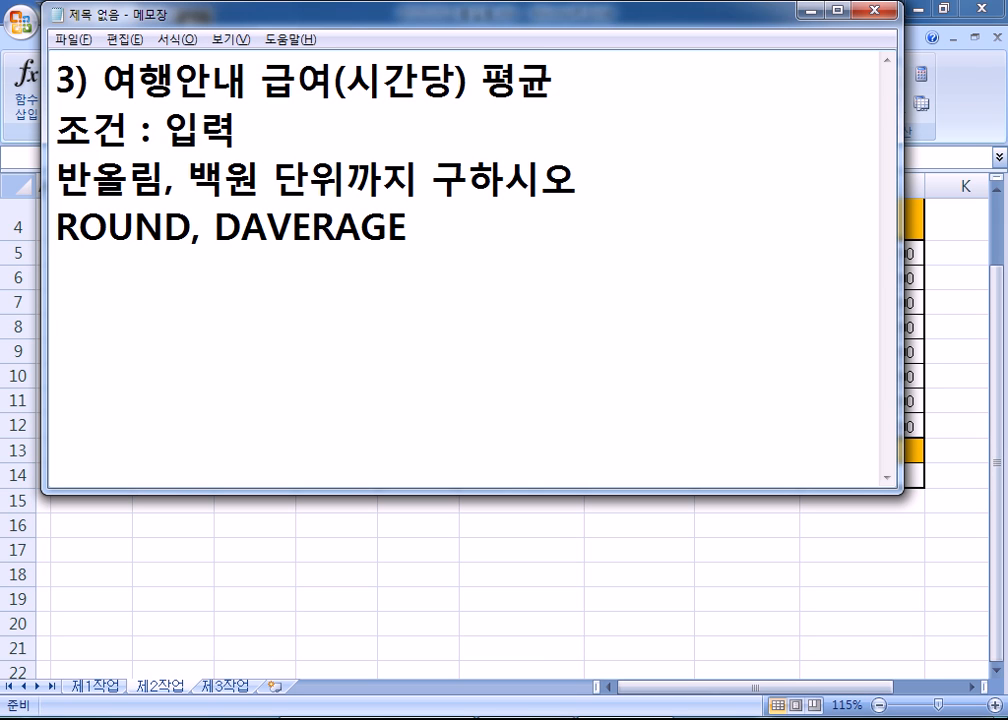
key("Return")
key("alt+Tab")
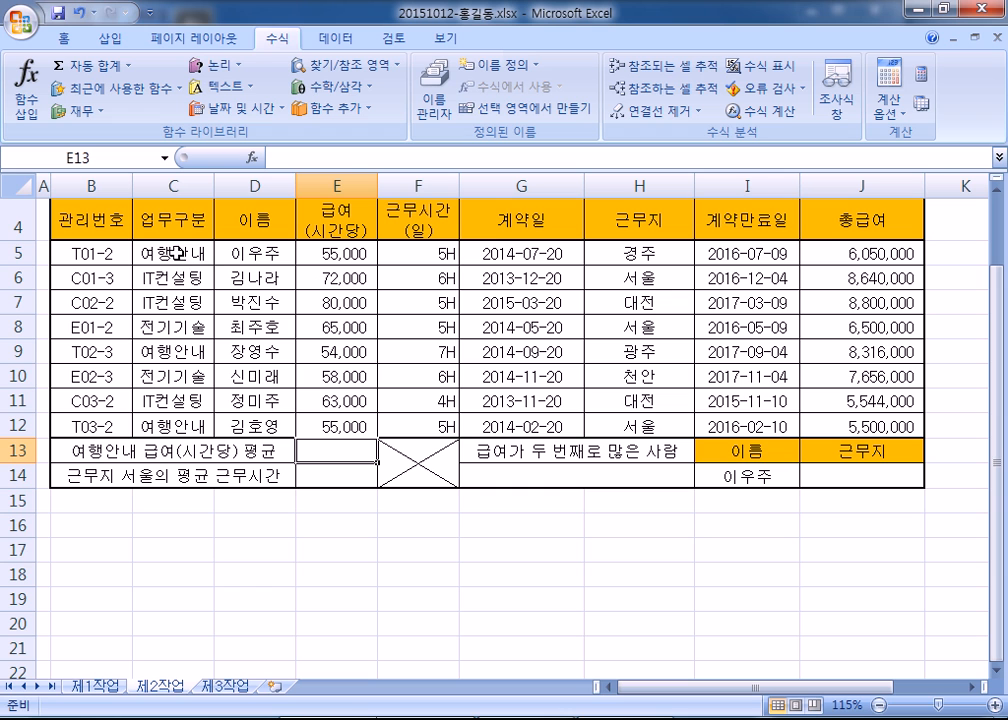
left_click_drag(185, 256, 150, 253)
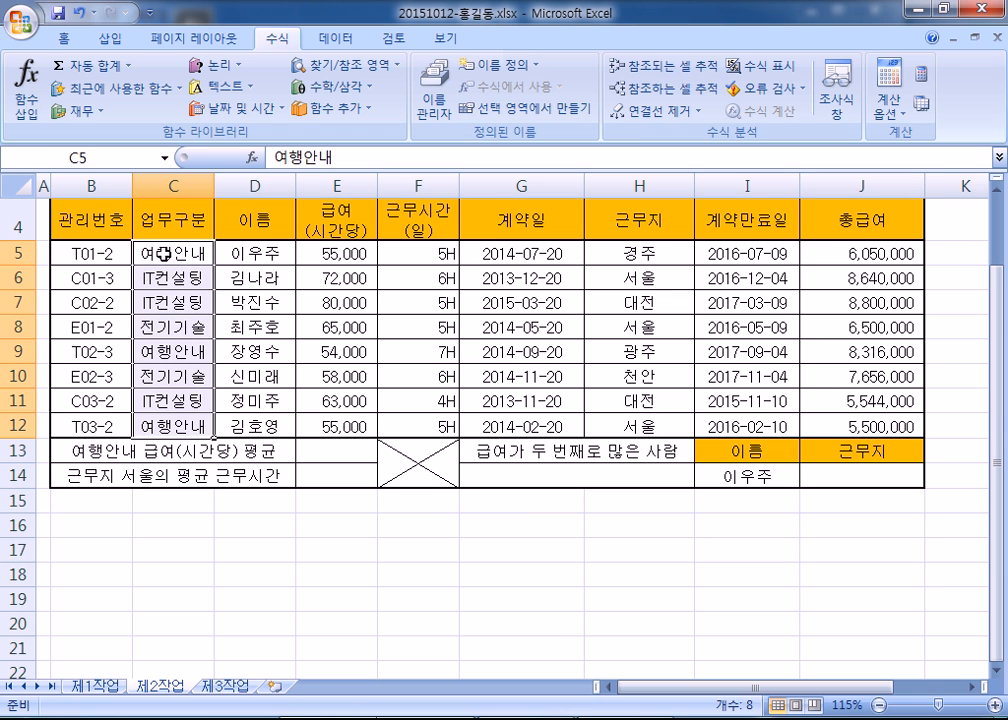
left_click(159, 350)
left_click(162, 428)
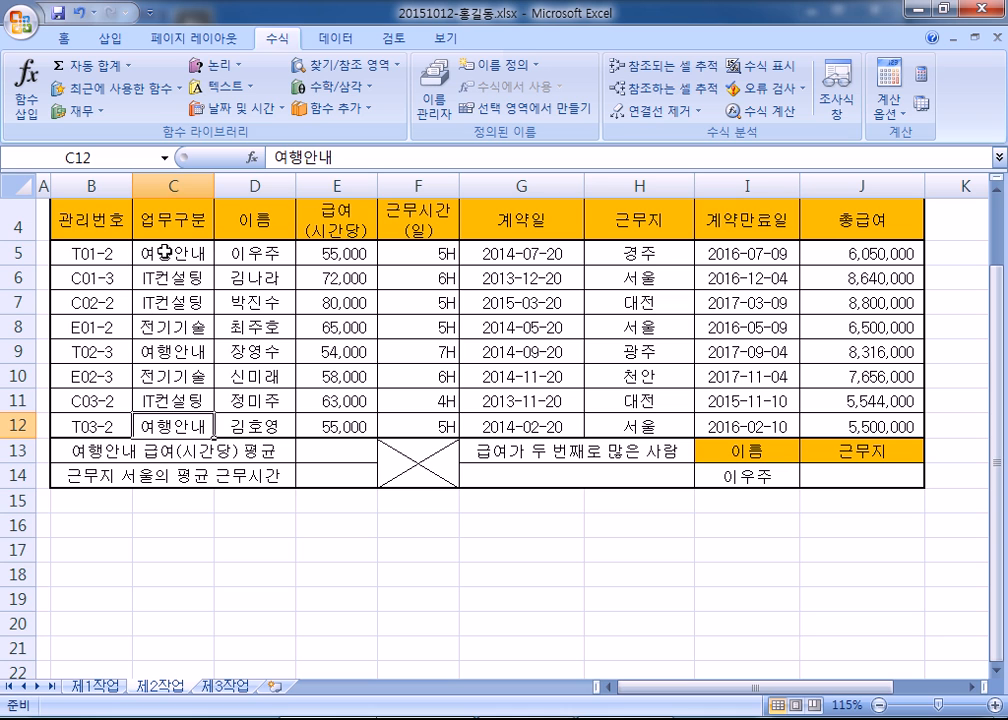
left_click(344, 250)
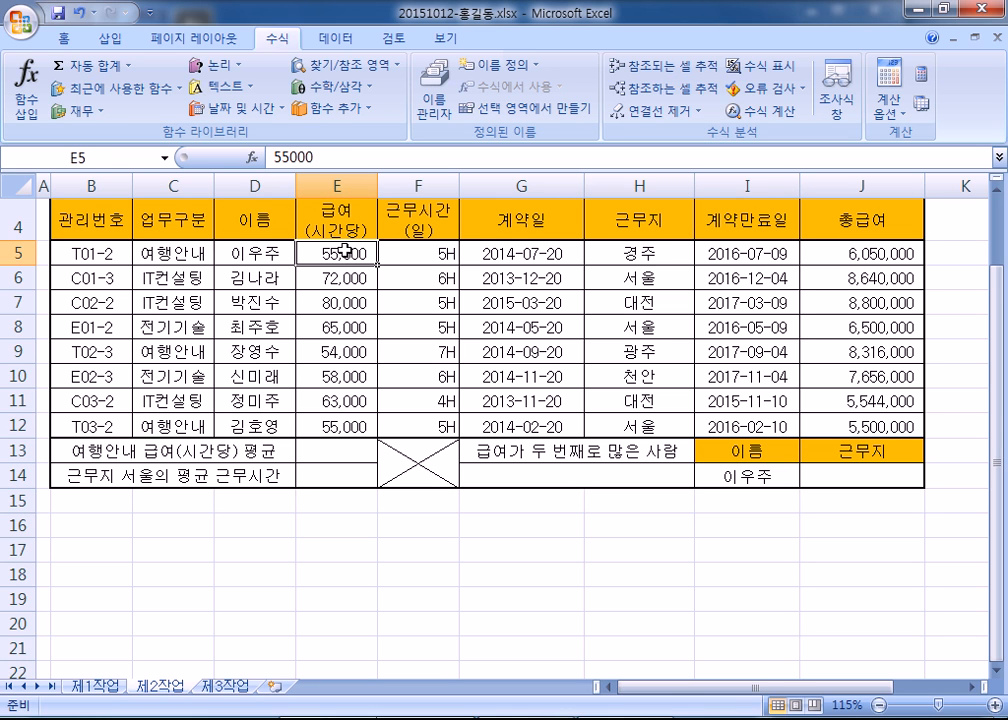
left_click(346, 352)
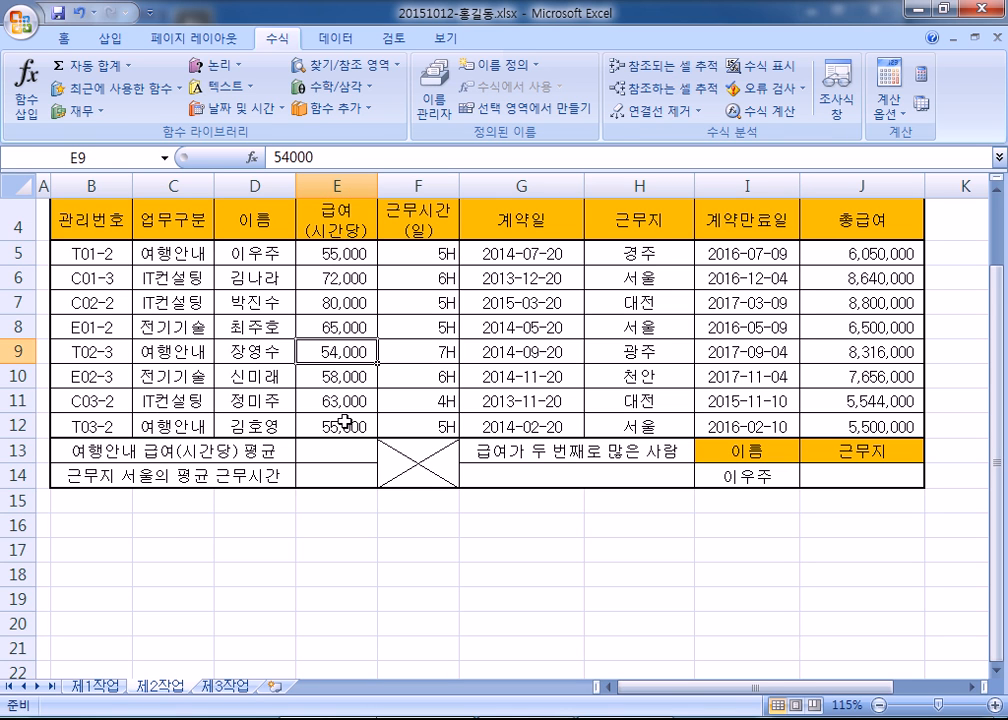
left_click(344, 426)
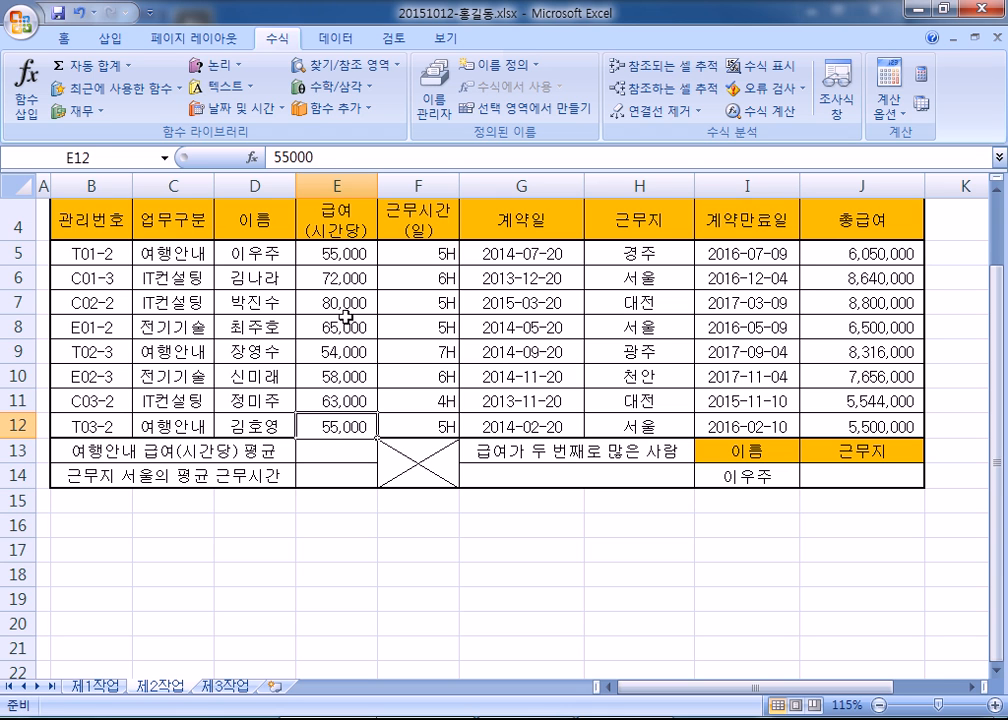
left_click(343, 255)
left_click(345, 353)
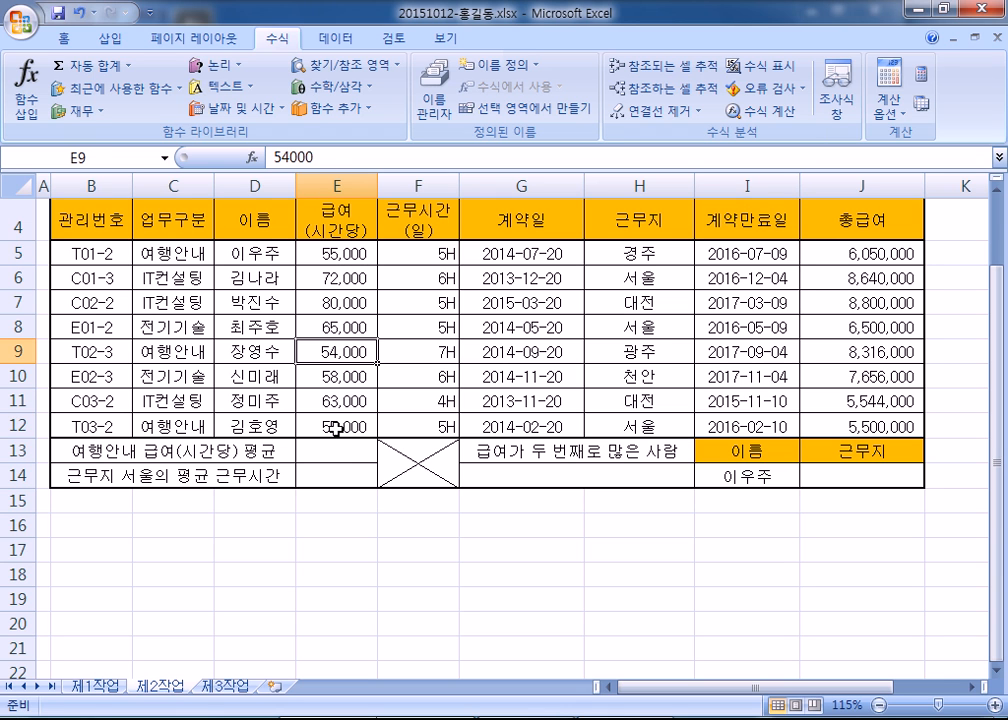
left_click(340, 426)
left_click(350, 452)
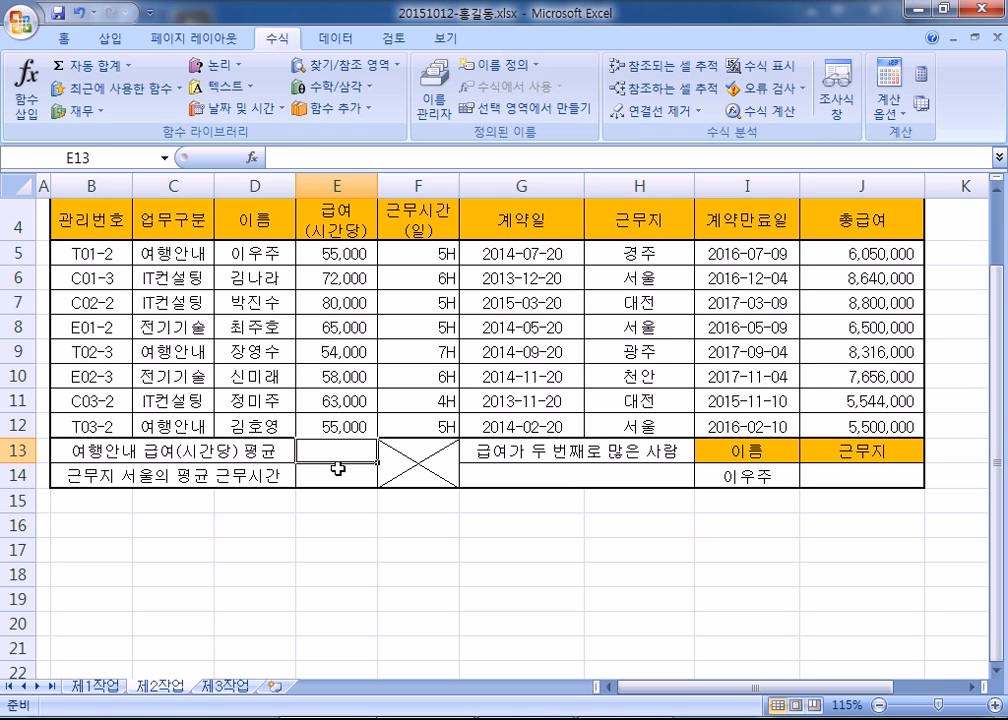
- Add the line '올림 : ROUNDUP' below ROUND, DAVERAGE
key("alt+Tab")
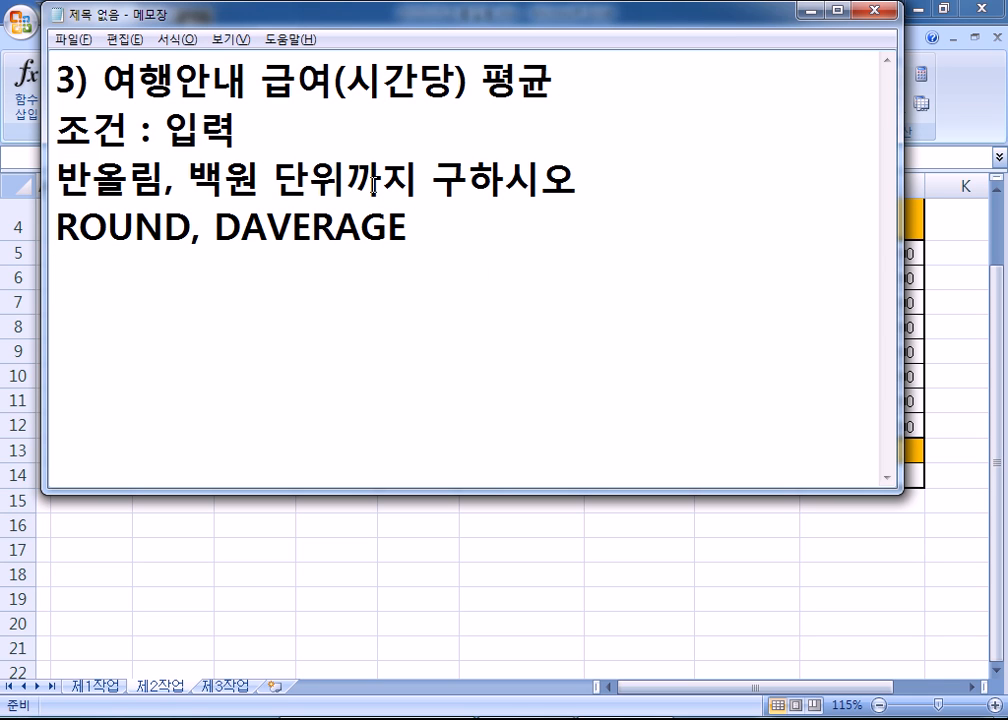
left_click(358, 293)
key("Return")
key("Return")
key("Up")
key("shift+Right")
key("shift+Right")
key("shift+Right")
key("shift+Right")
key("shift+Right")
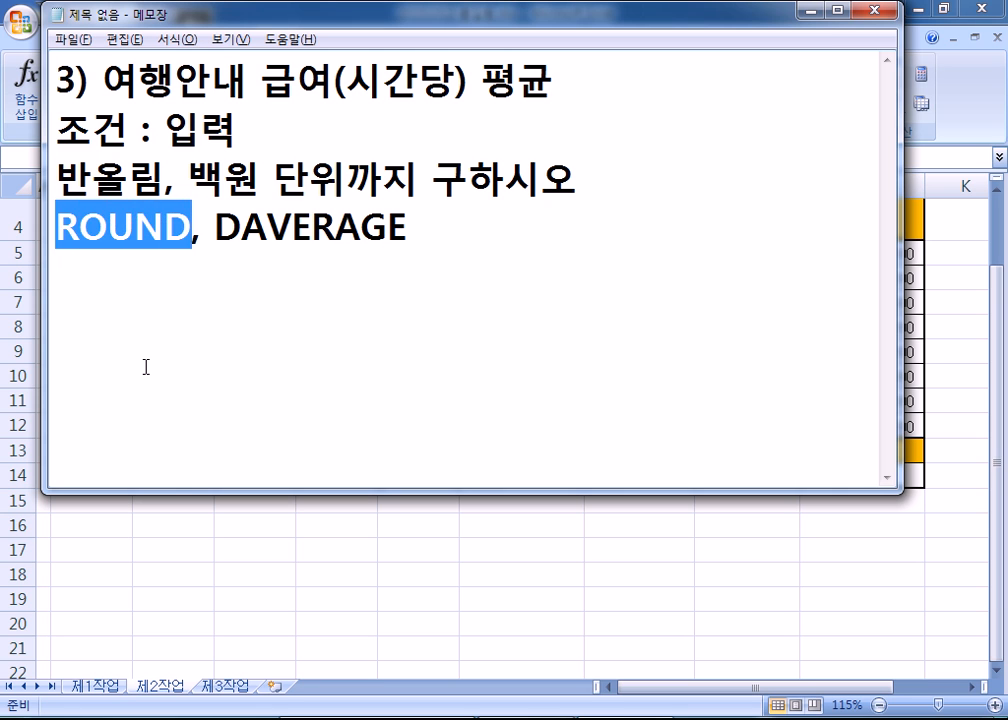
key("Down")
key("Return")
type("DHFFL")
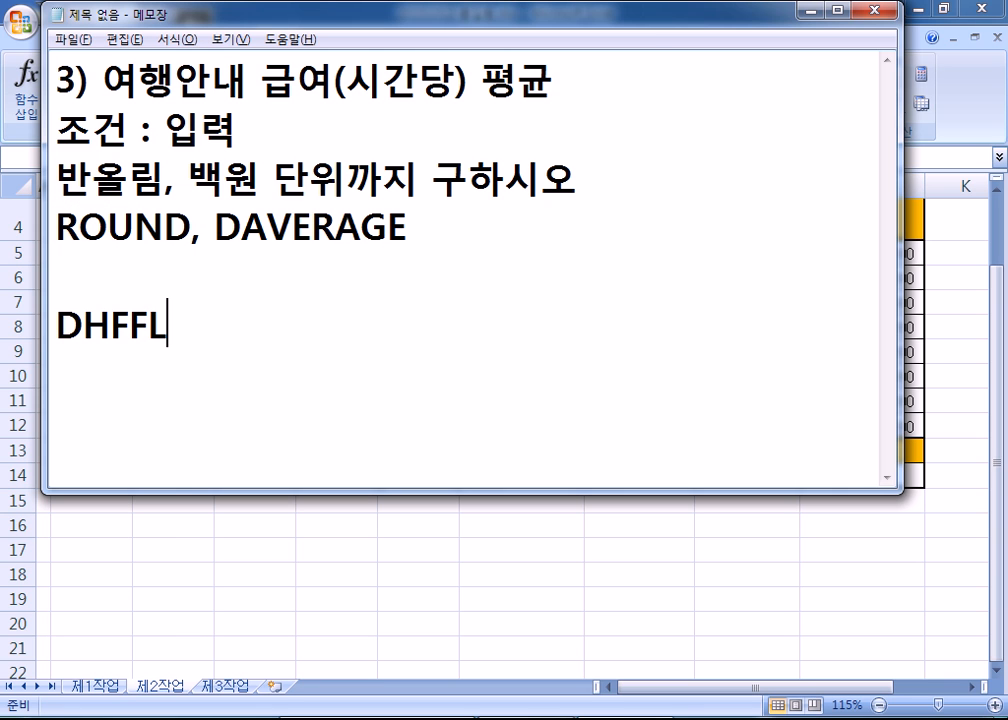
key("shift+Home")
type("올림")
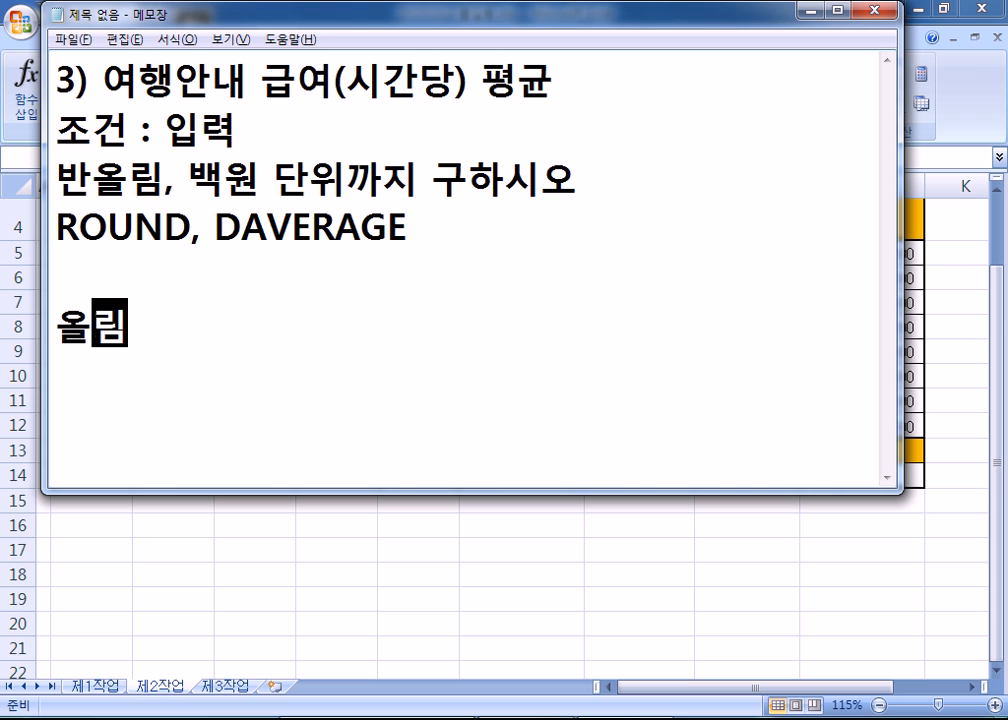
type(" : 개ㅕㅜ")
key("BackSpace")
key("BackSpace")
key("BackSpace")
key("Hangul")
type("ROUND, D")
key("BackSpace")
type("UP")
- Add the line '내림 : ROUNDDOWN' beneath it
key("Return")
key("Hangul")
type("내림 :")
key("Hangul")
type("ROUNDDO")
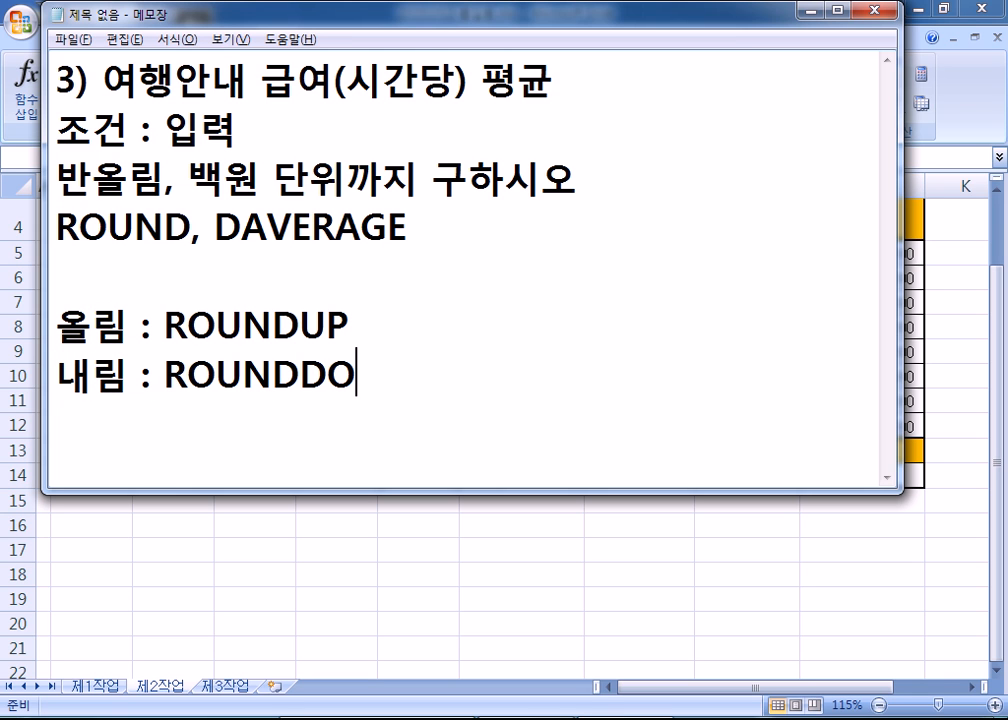
type("WN")
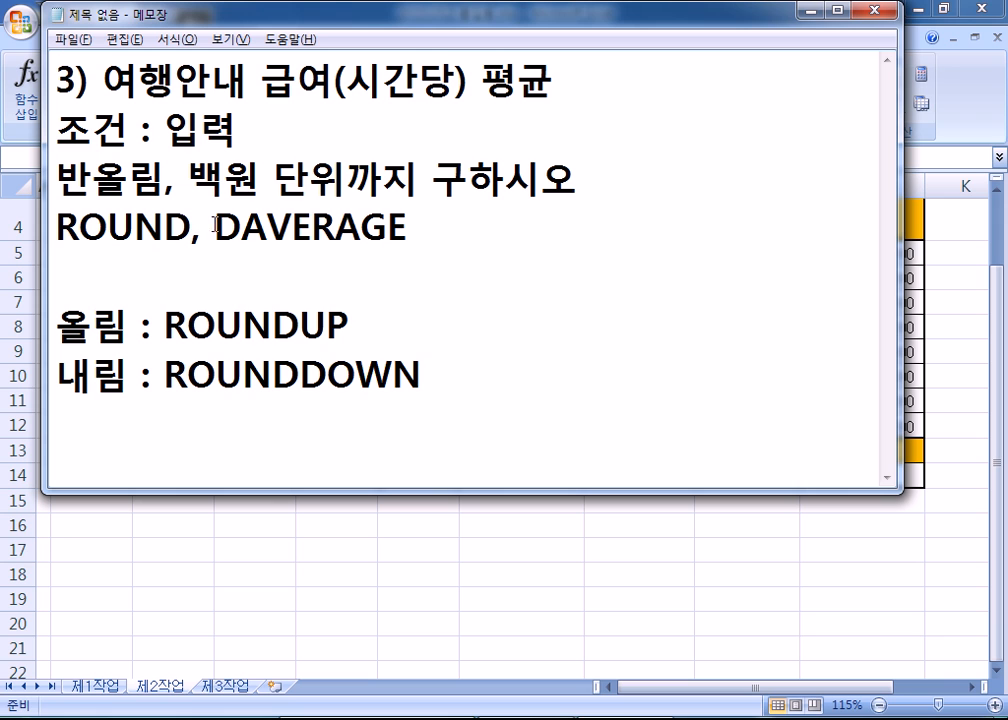
- Highlight UP in ROUNDUP, DOWN in ROUNDDOWN, and DAVERAGE in the notes
left_click_drag(389, 326, 305, 322)
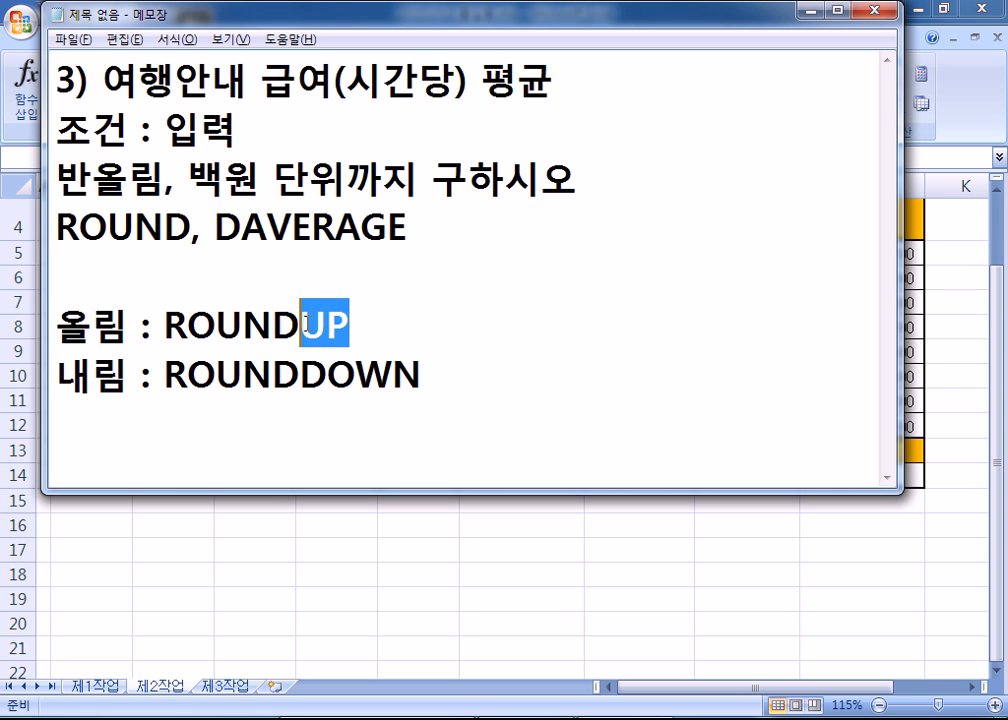
left_click_drag(299, 376, 455, 380)
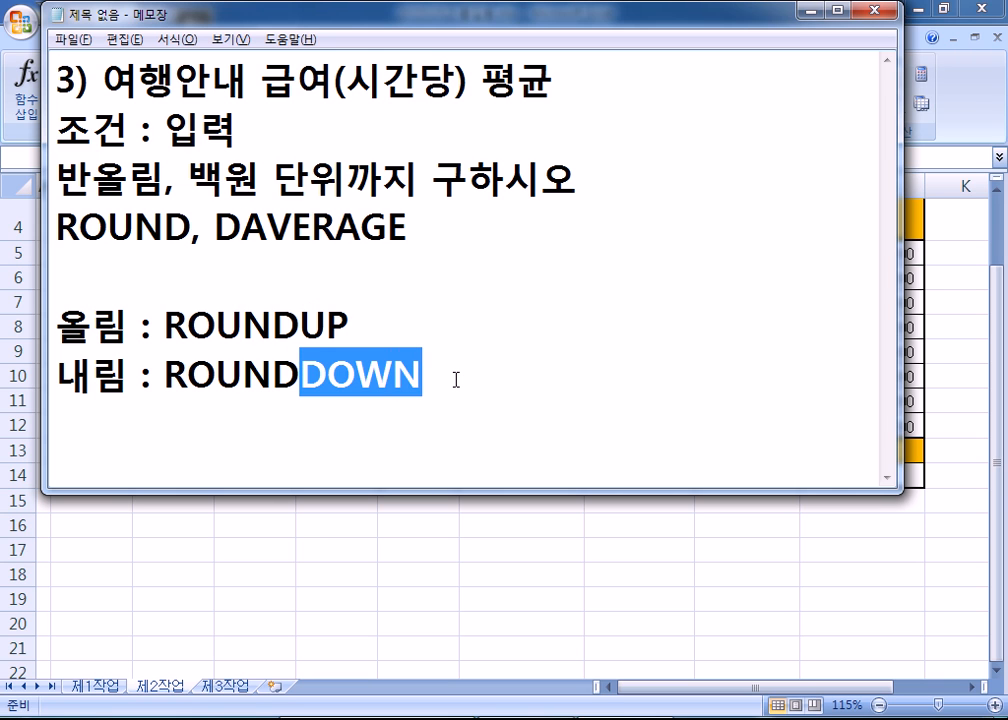
left_click_drag(214, 227, 421, 233)
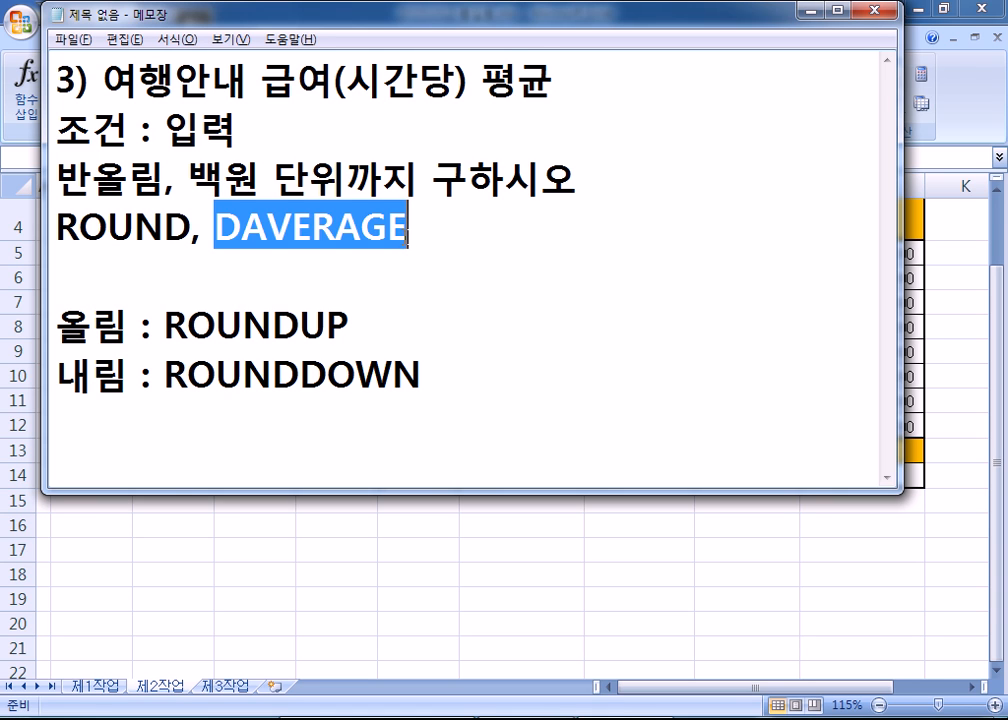
left_click(409, 236)
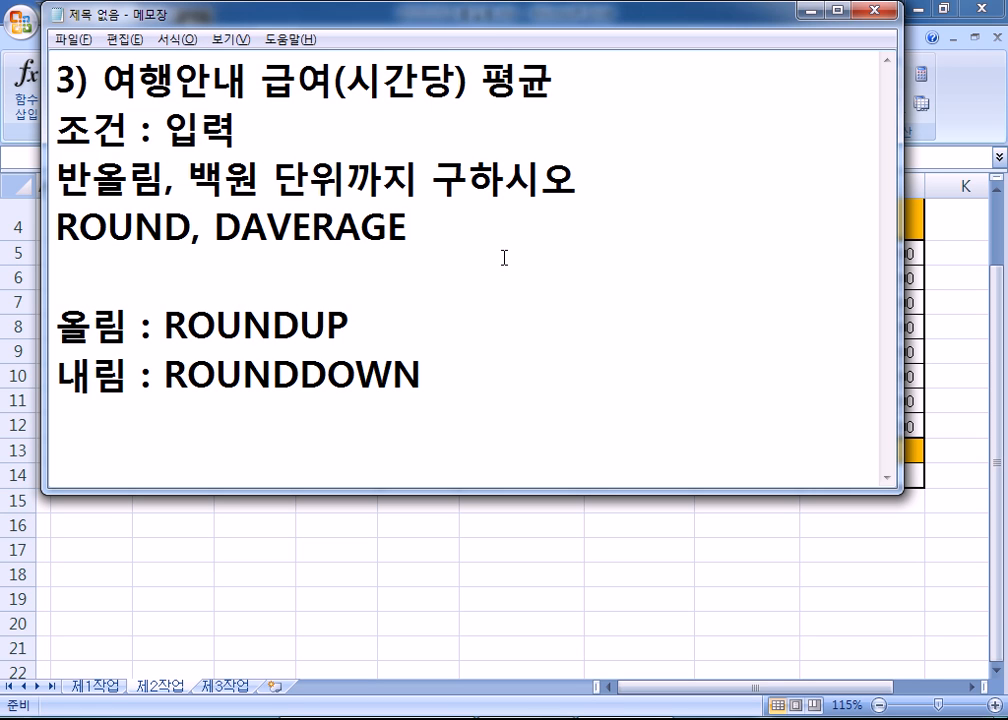
key("alt+Tab")
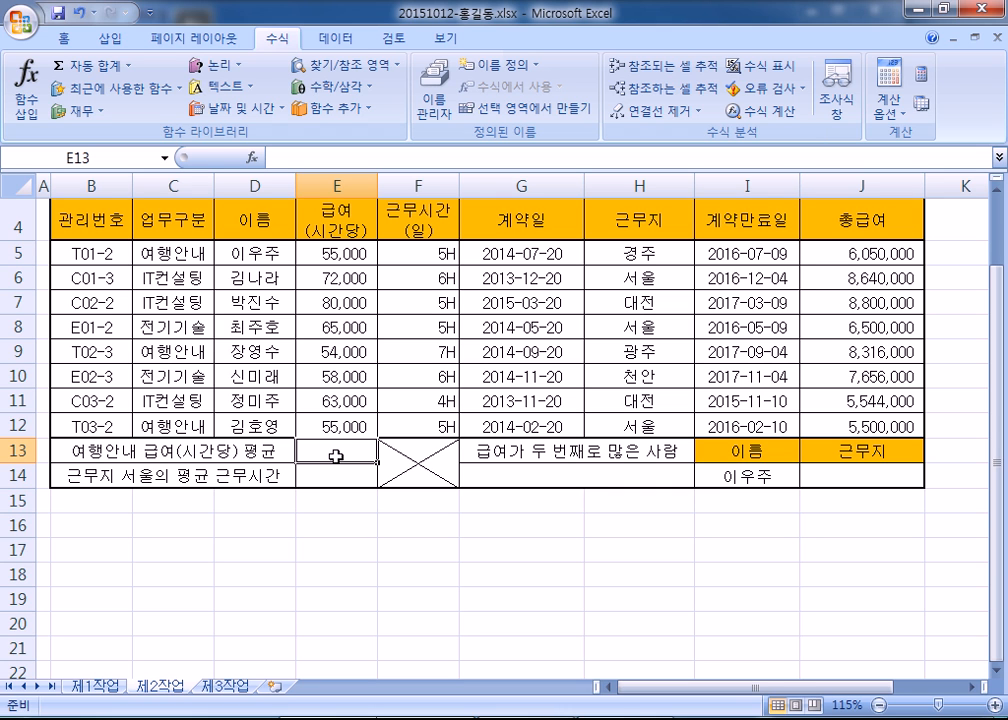
- Type =DA in E13 and insert DAVERAGE from the suggestions, giving =DAVERAGE(
type("=")
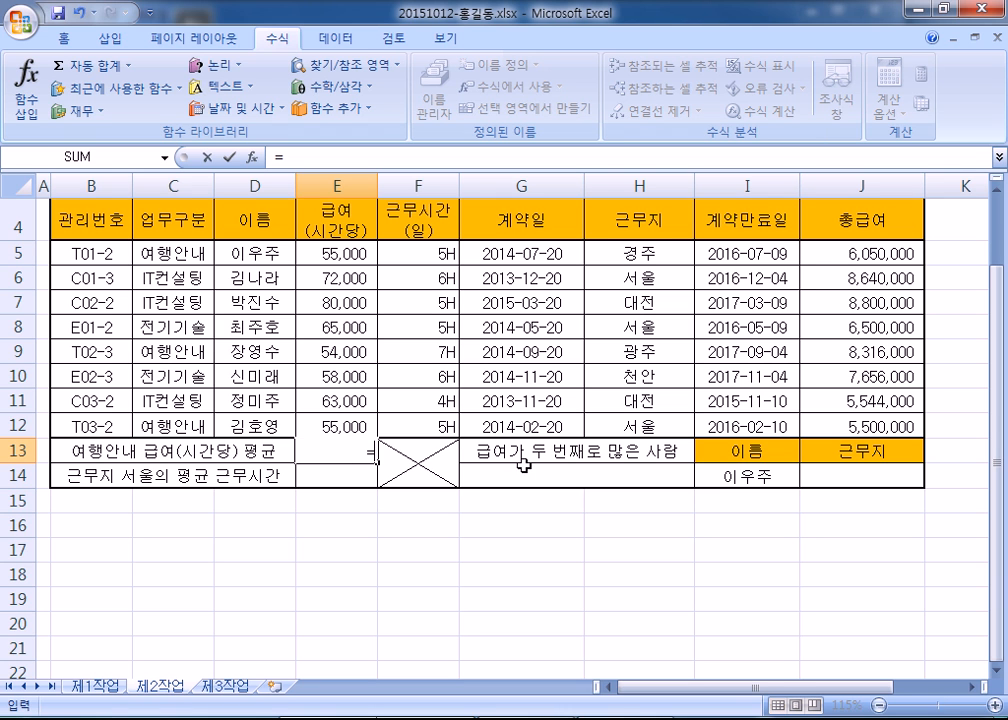
type("ㄱㅐ")
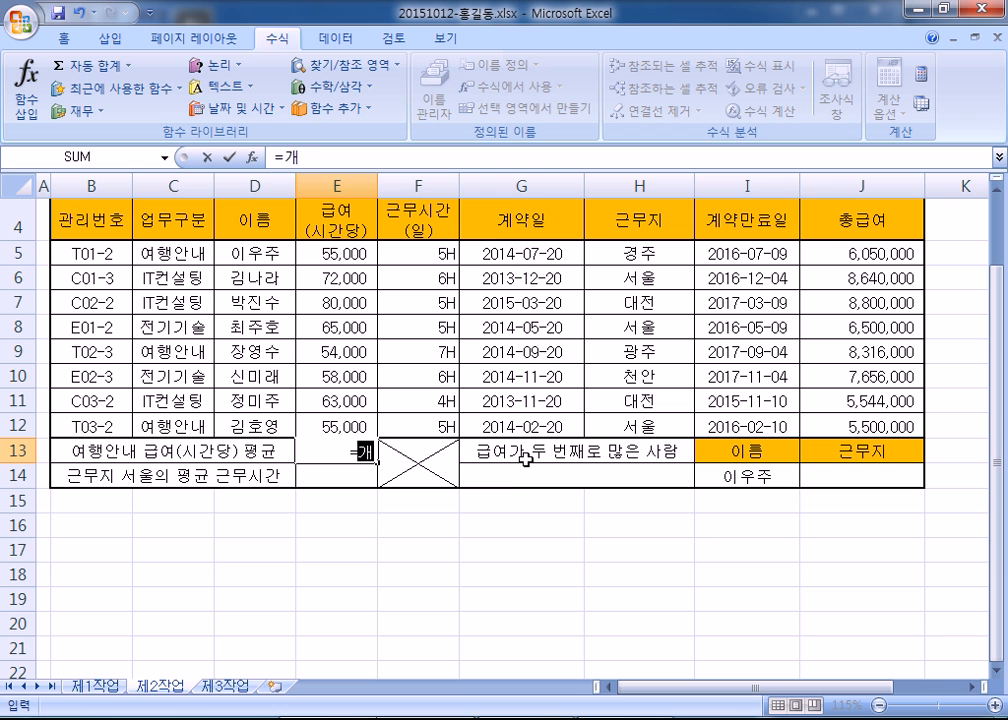
key("BackSpace")
key("BackSpace")
key("BackSpace")
type("=DA")
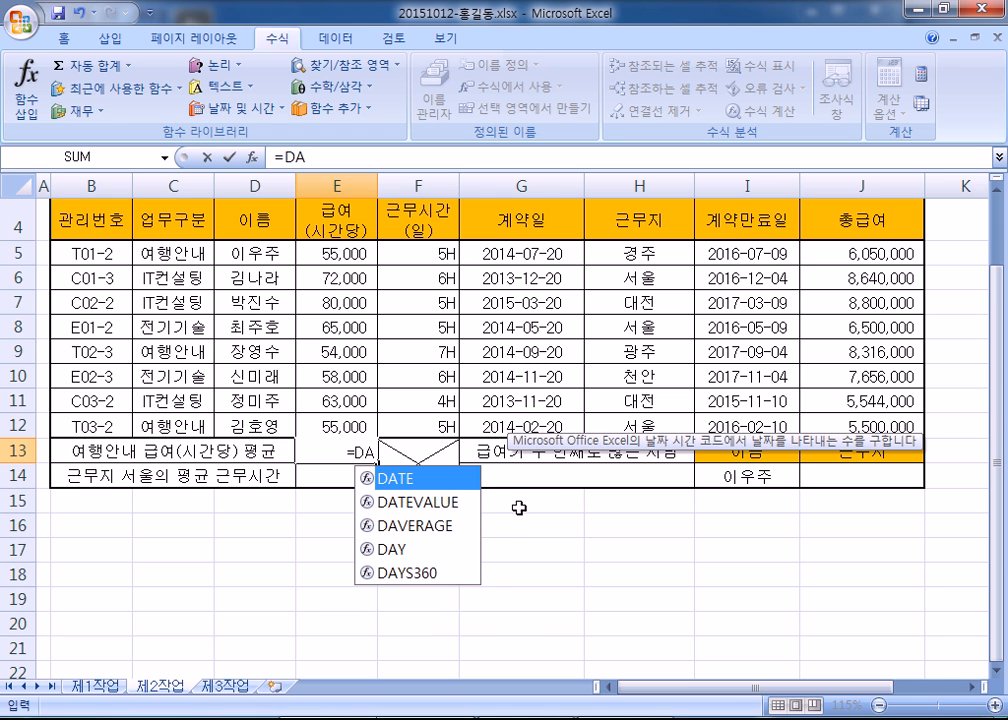
left_click(420, 530)
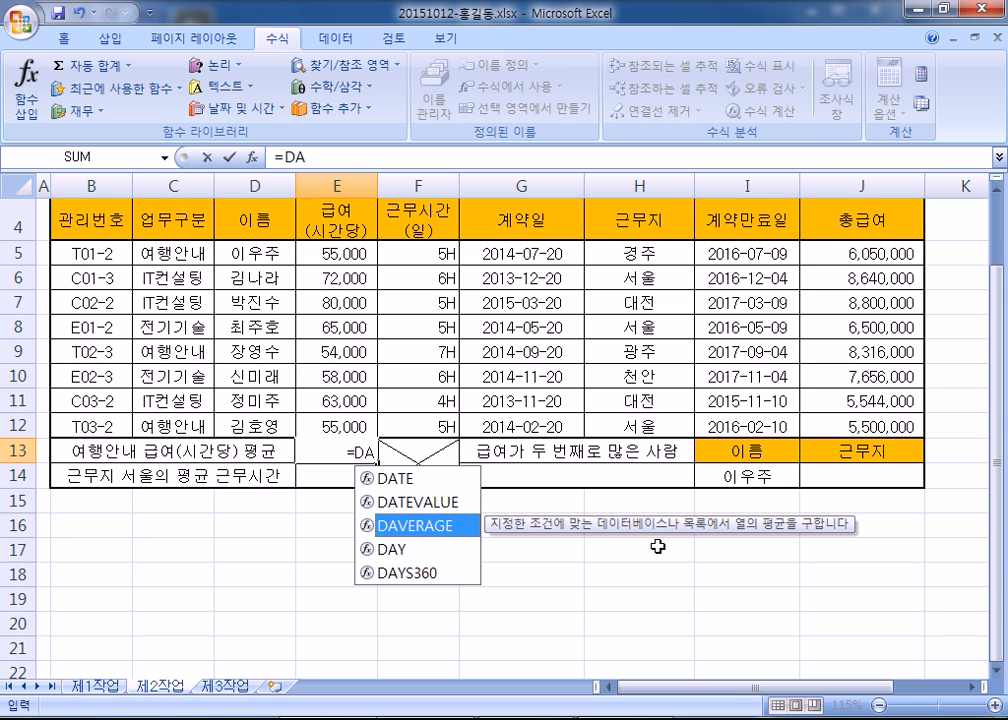
double_click(438, 524)
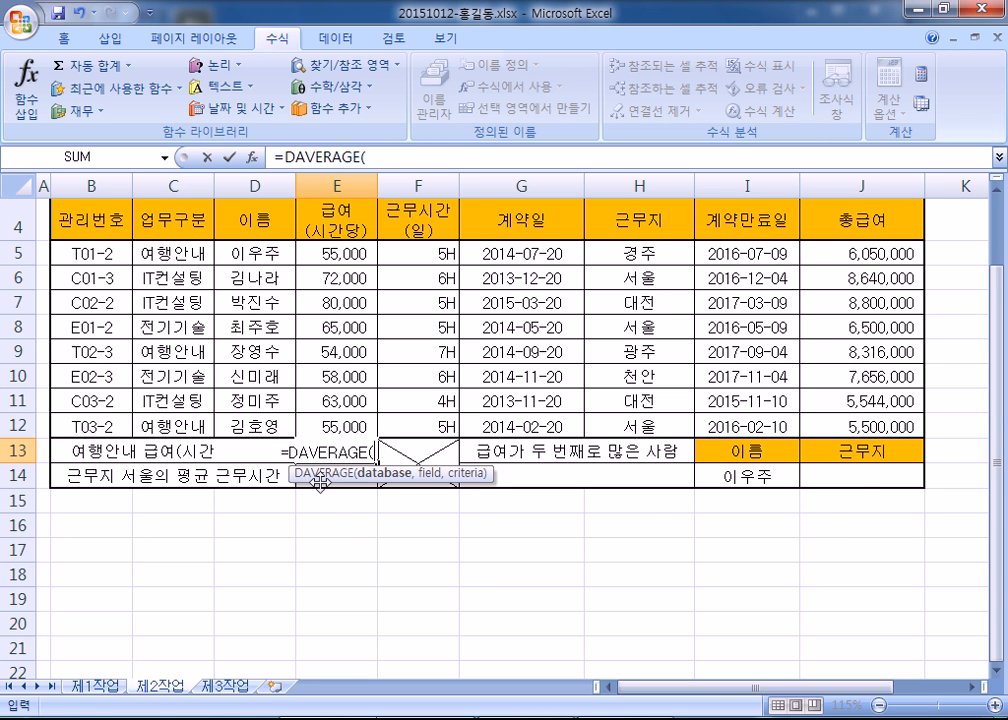
- Enter B4:H12 as the database argument of E13's DAVERAGE formula, followed by a comma
left_click_drag(313, 479, 343, 479)
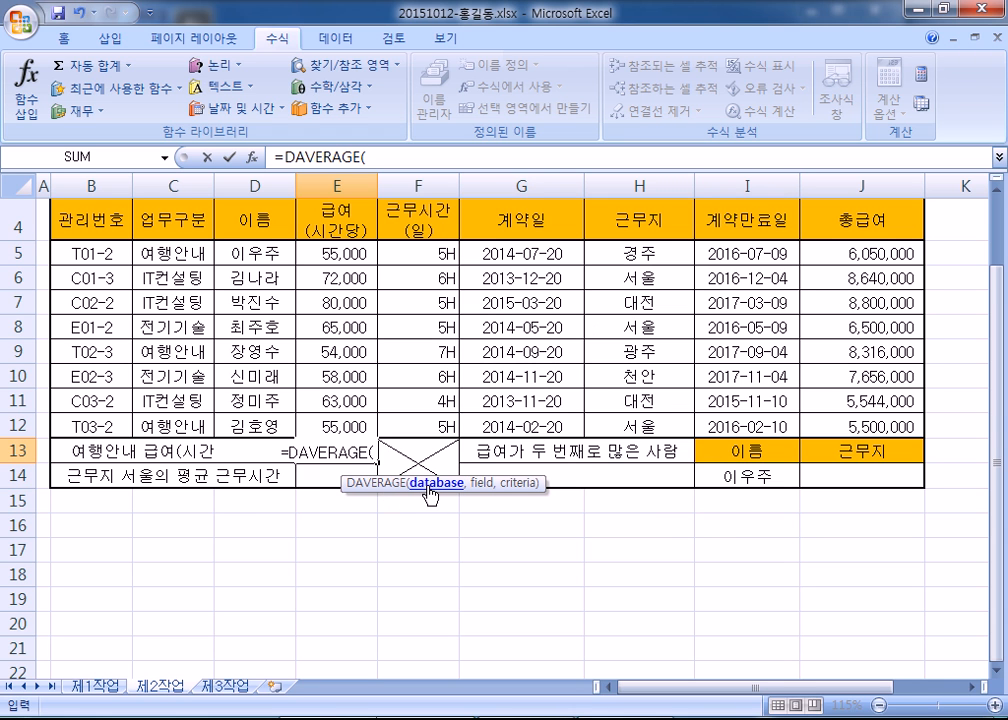
scroll(430, 490, "up", 1)
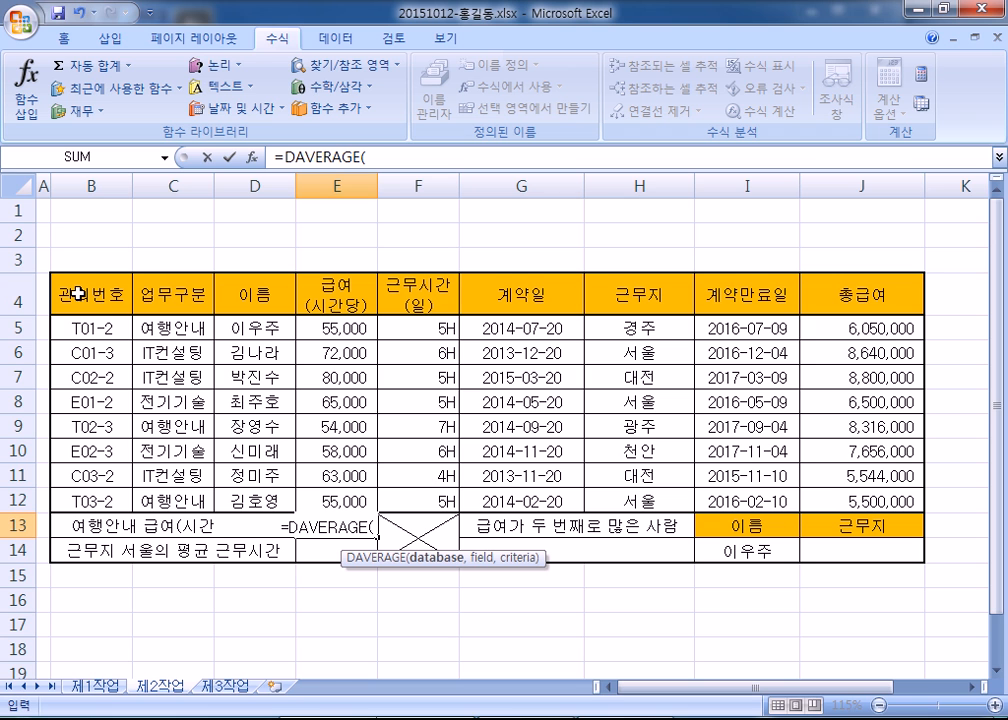
left_click_drag(77, 294, 641, 500)
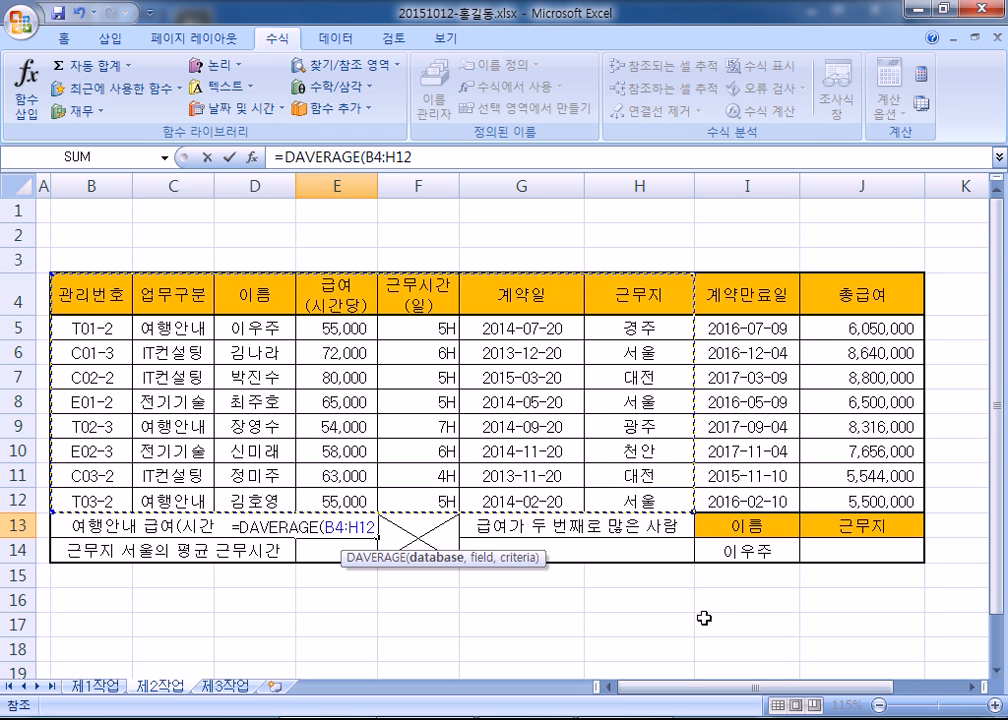
scroll(730, 632, "down", 1)
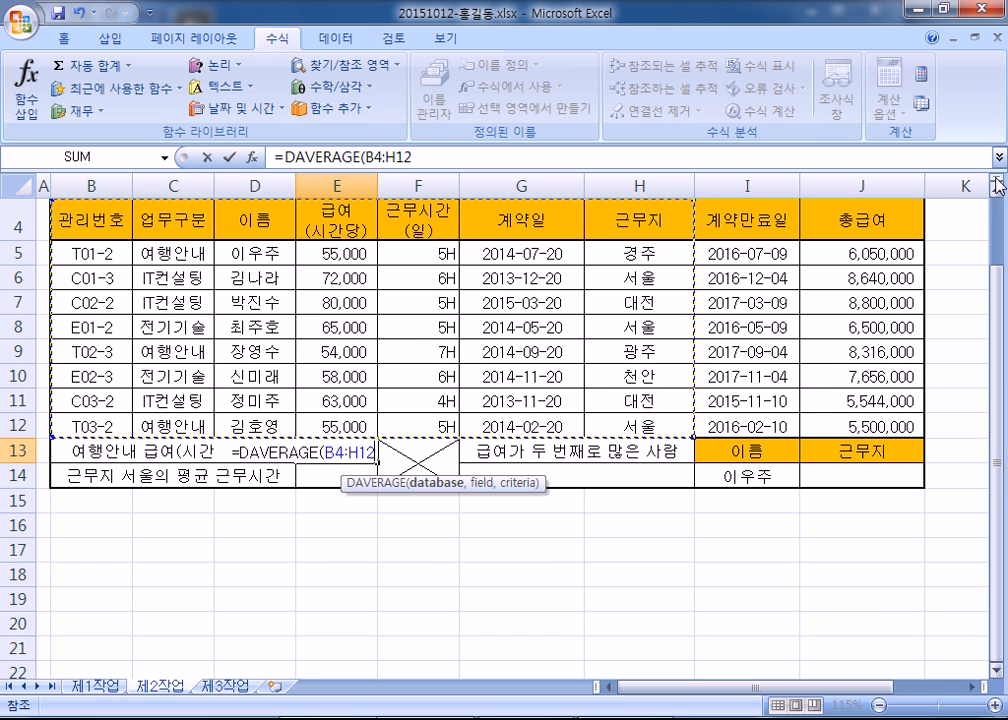
left_click(997, 182)
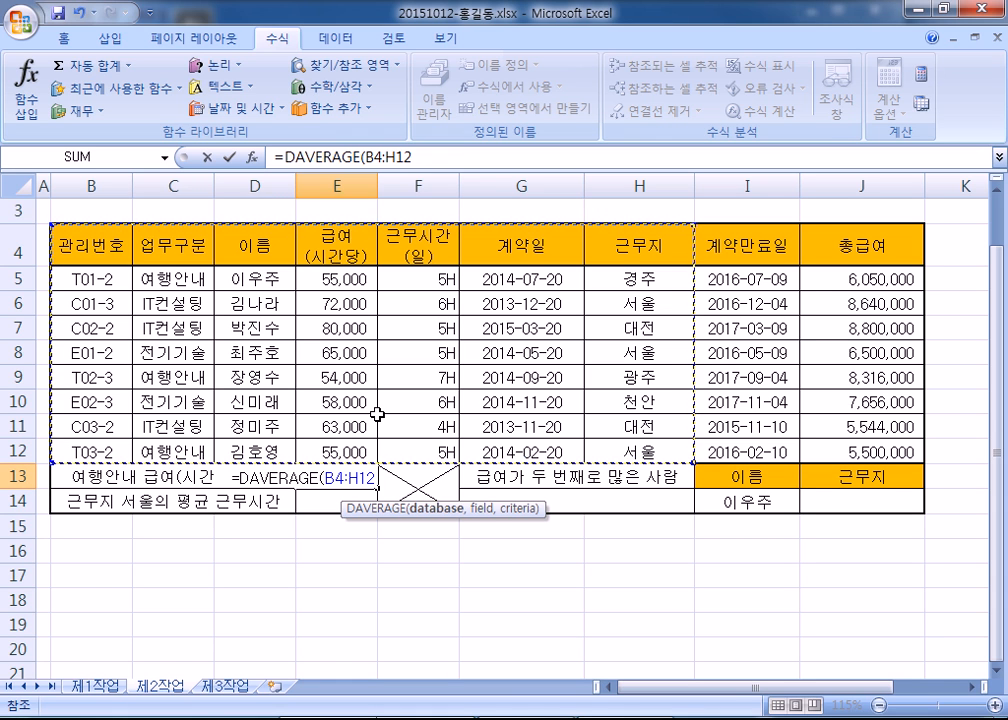
type(",")
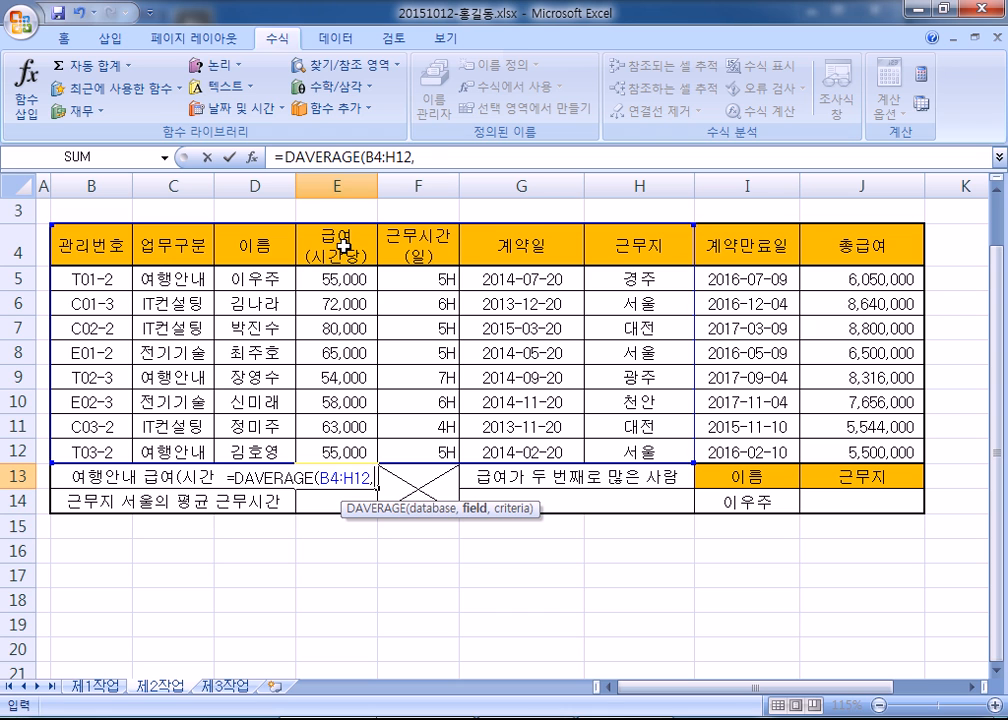
- Add header cell E4 as the DAVERAGE field argument, followed by a comma
left_click(343, 245)
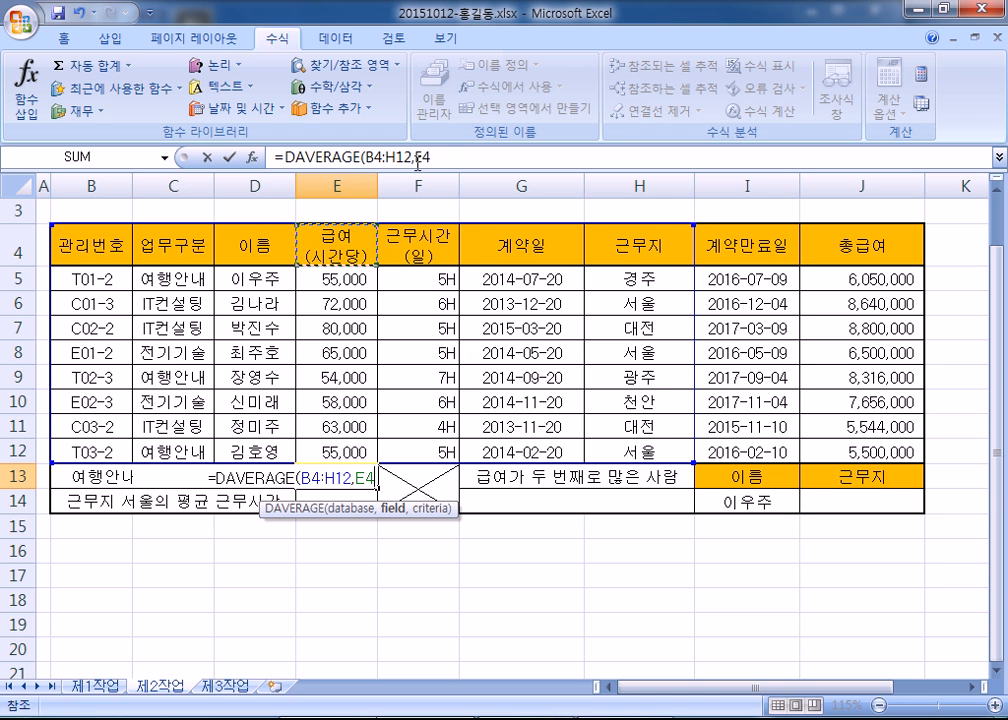
left_click_drag(455, 157, 418, 157)
left_click(338, 252)
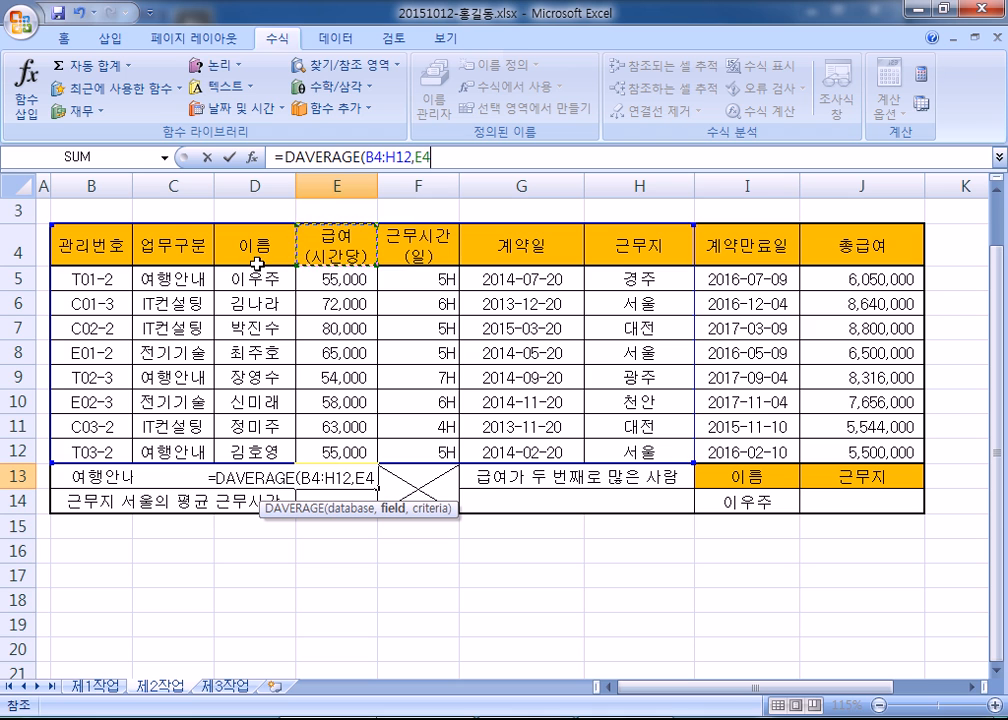
type(",")
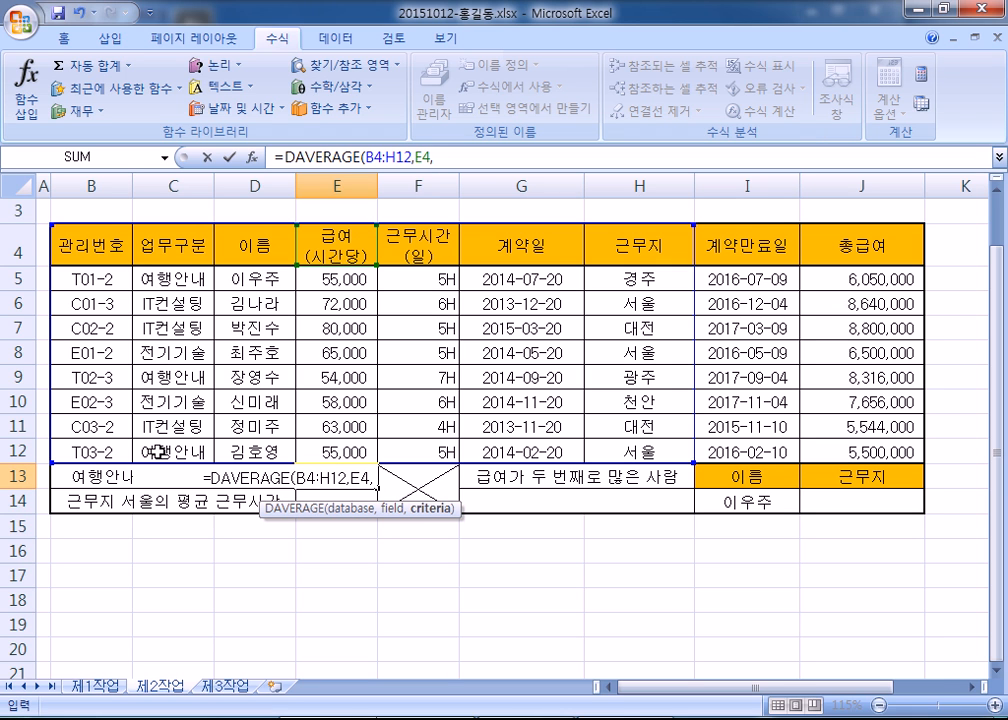
- Add C4:C5 as the criteria argument and return to the Notepad notes after ROUNDDOWN
left_click(152, 279)
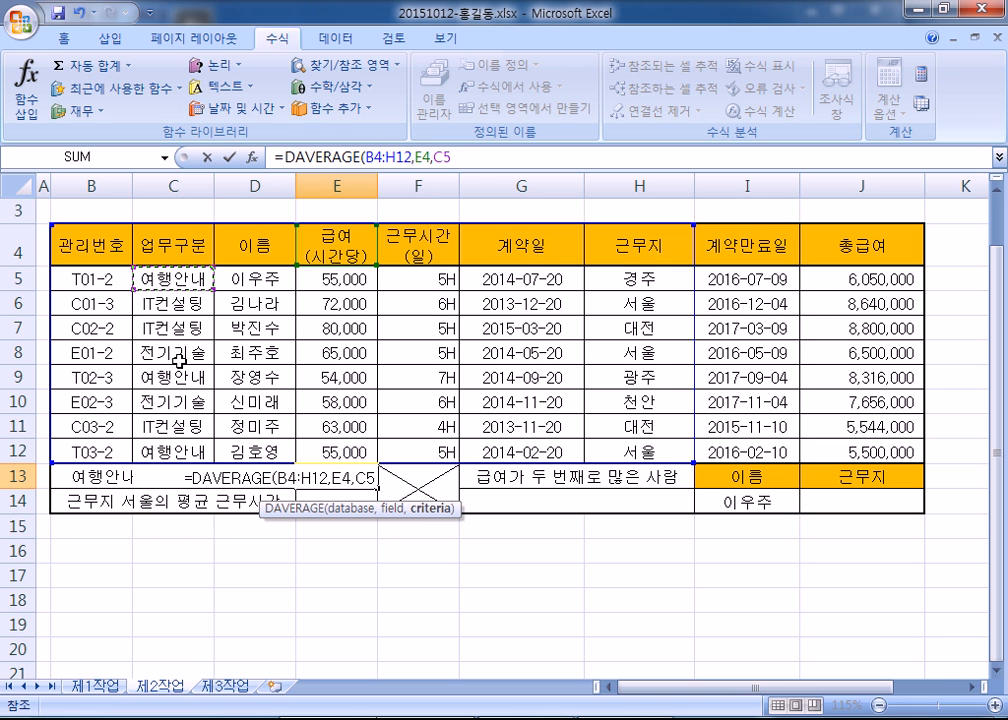
left_click(172, 378)
left_click(172, 255)
left_click_drag(172, 255, 177, 291)
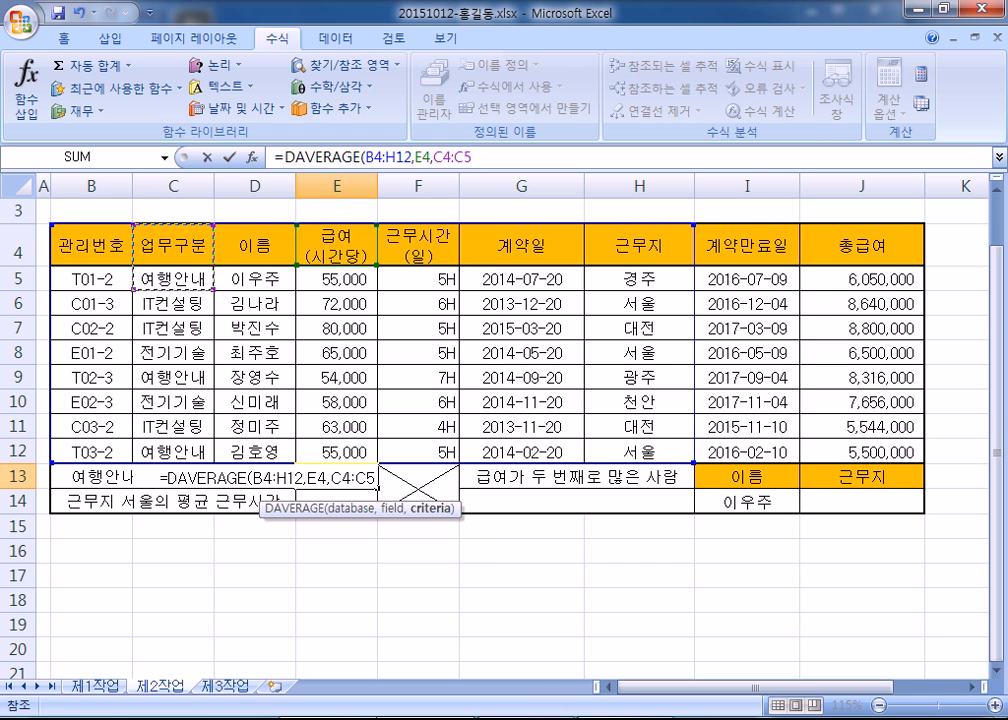
left_click(335, 717)
left_click(470, 408)
- Add a 데이터베이스 함수 heading on a fresh line below the notes
key("Return")
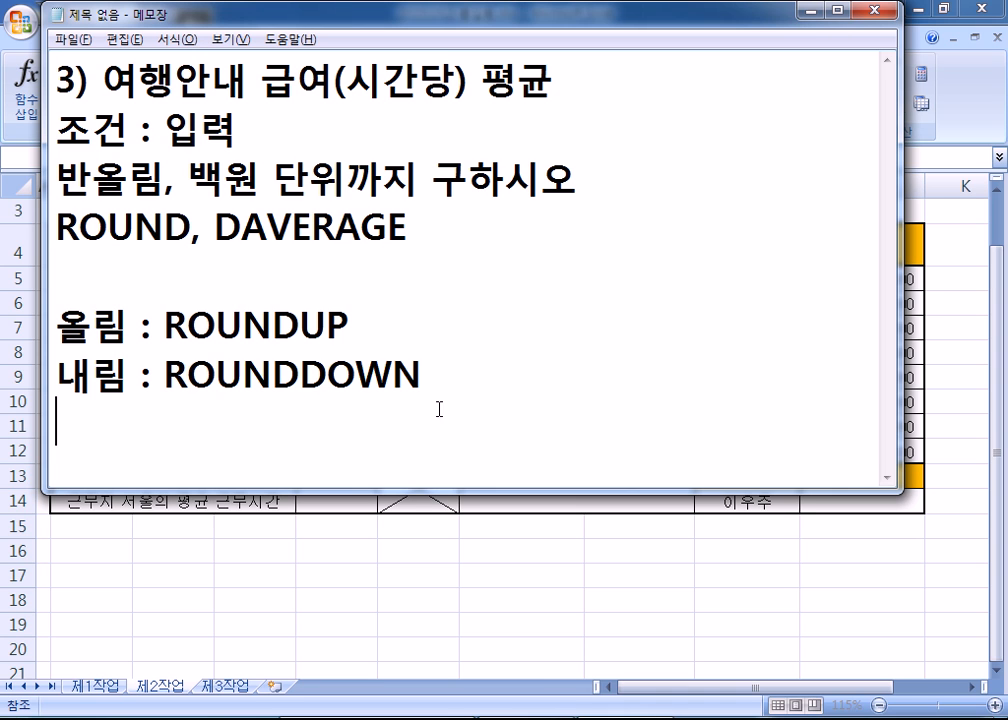
key("Return")
key("Return")
key("Return")
key("Return")
key("Return")
key("Return")
key("Return")
key("Return")
key("Return")
key("Return")
key("Return")
left_click(79, 90)
type("EPDL")
key("BackSpace")
key("BackSpace")
key("BackSpace")
key("BackSpace")
type("데이터")
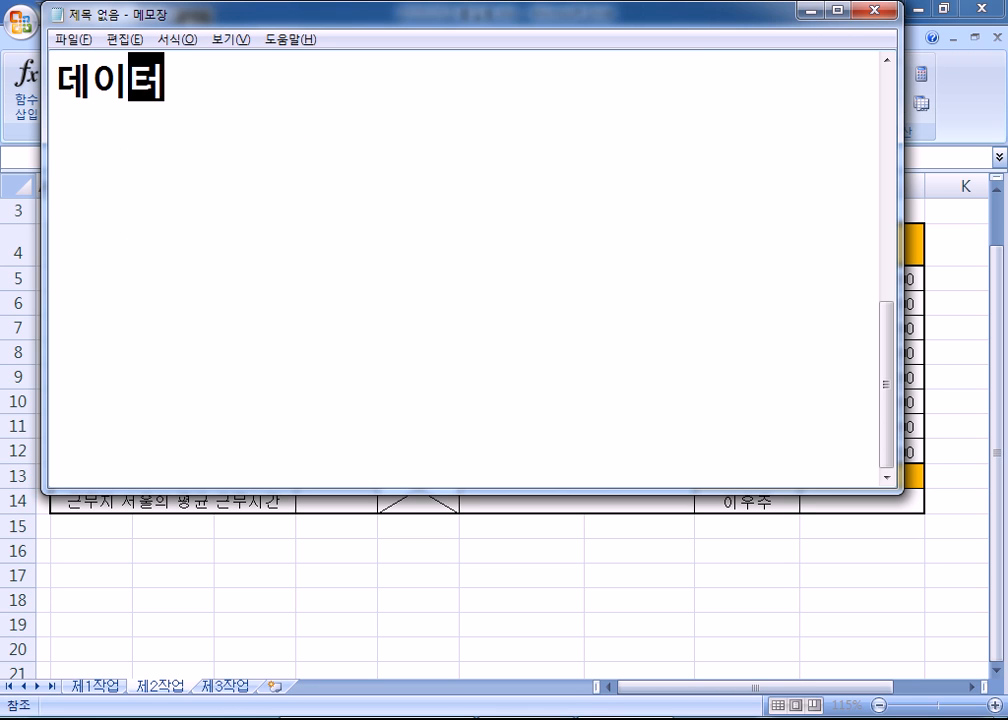
type("베이스 함ㅅ")
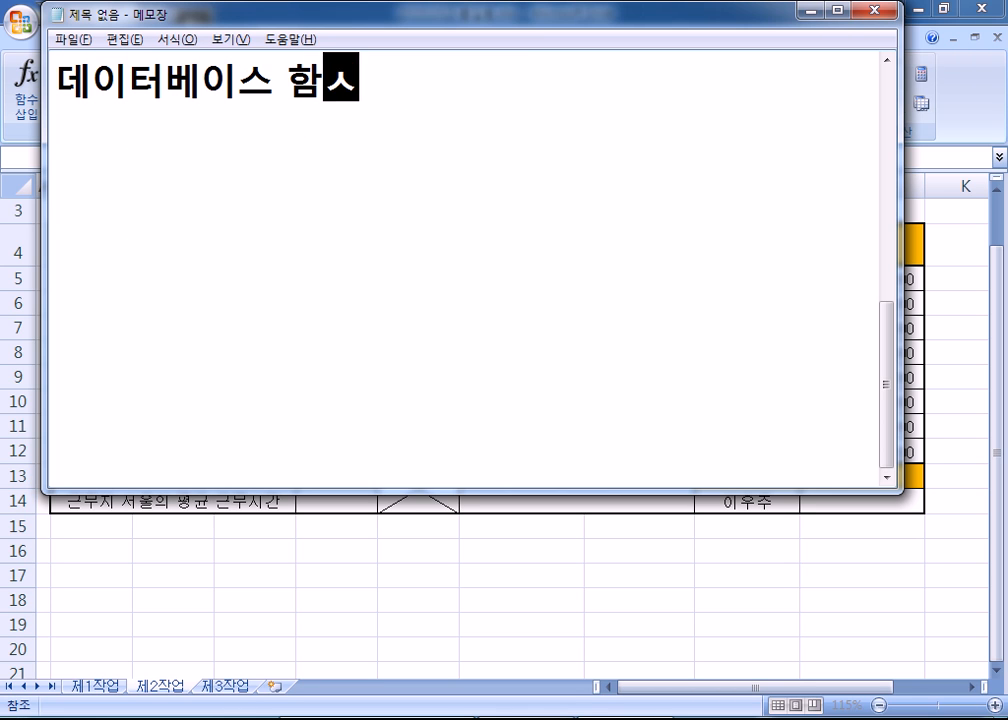
type("ㅜ")
key("Return")
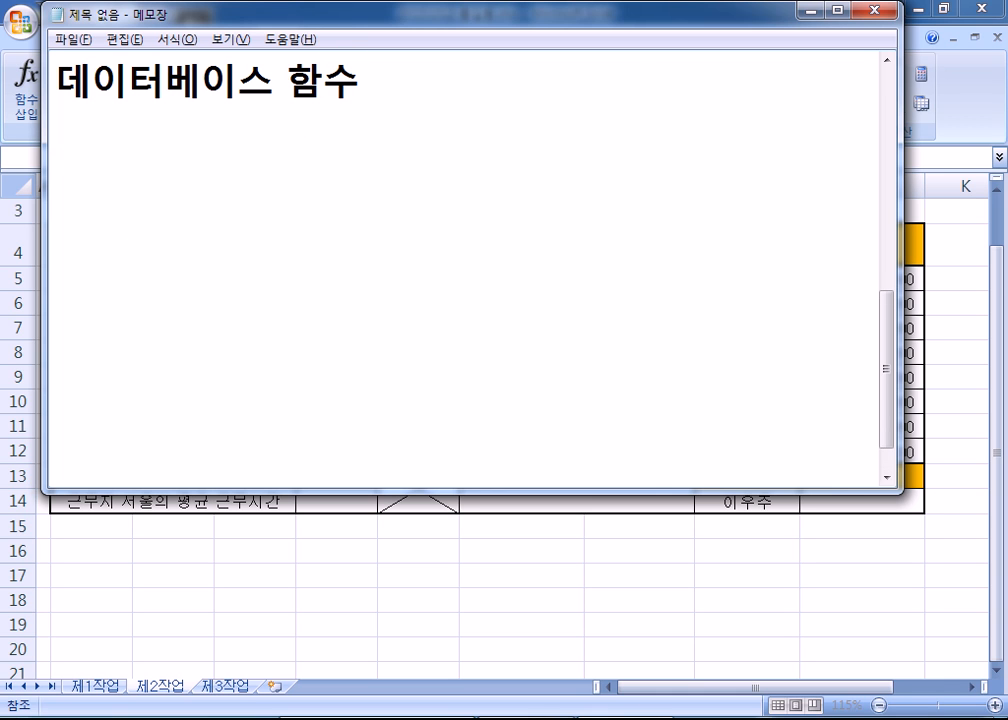
- List DSUM, DAVERAGE, DMAX, DMIN, DCOUNT, DCOUNTA, ..... under the heading
type("S")
key("BackSpace")
type("DSUM.,")
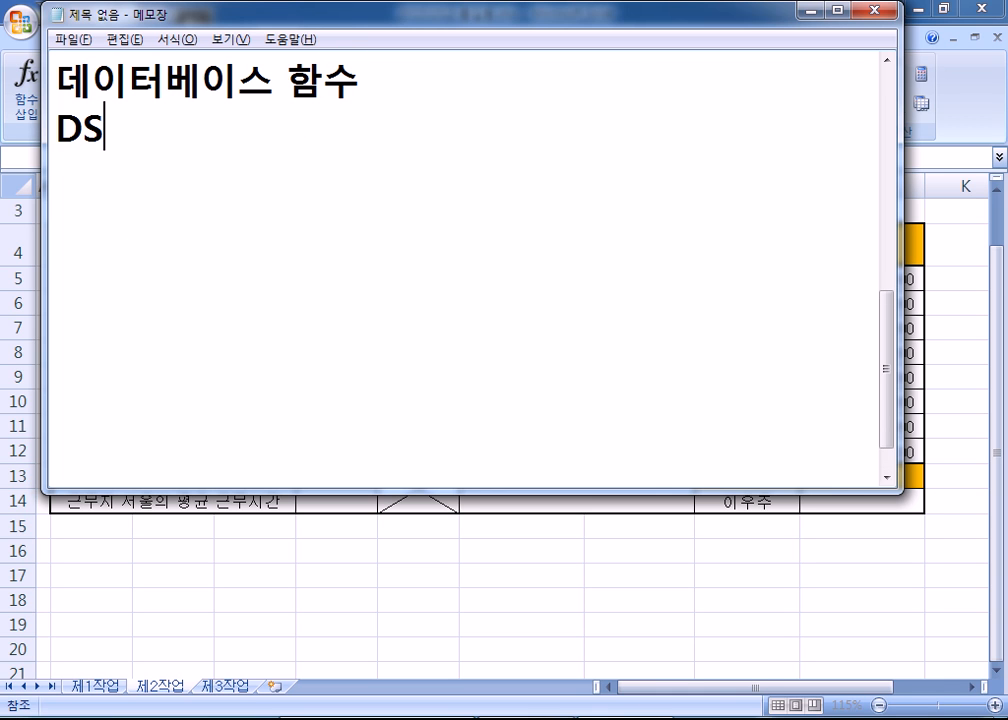
key("BackSpace")
key("BackSpace")
type(", ")
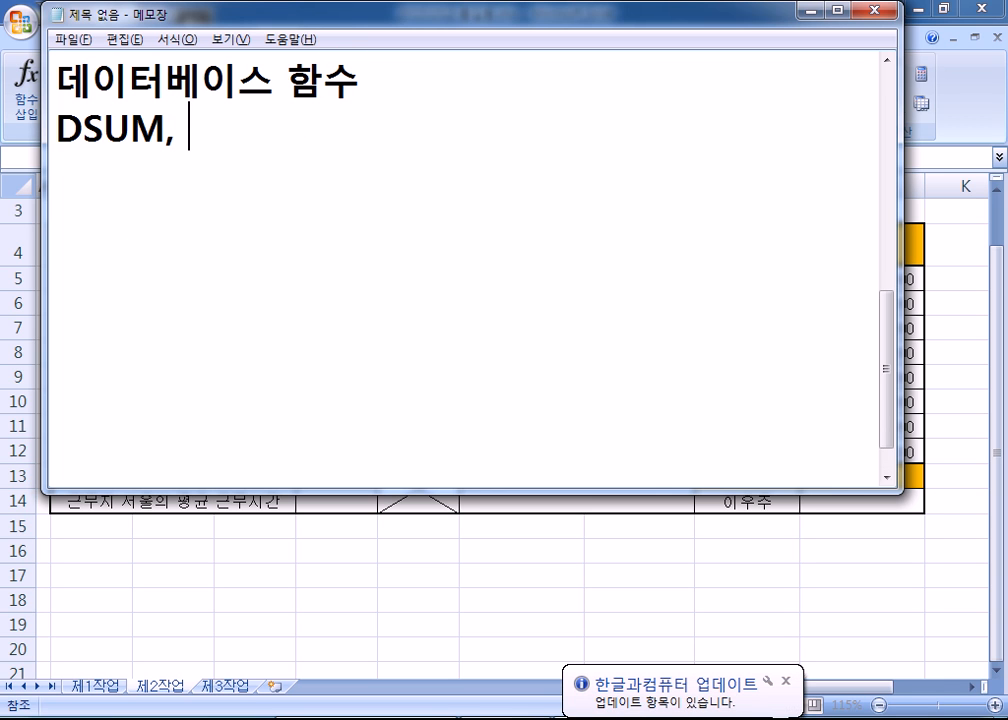
type("DAVERAGE, ")
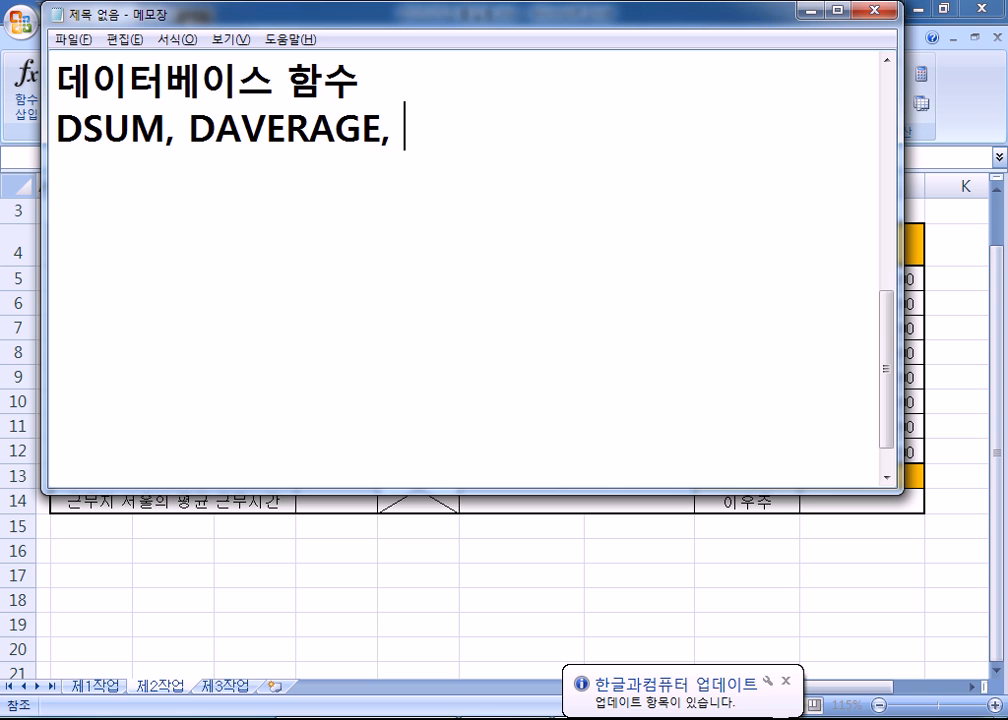
type("DMAX,")
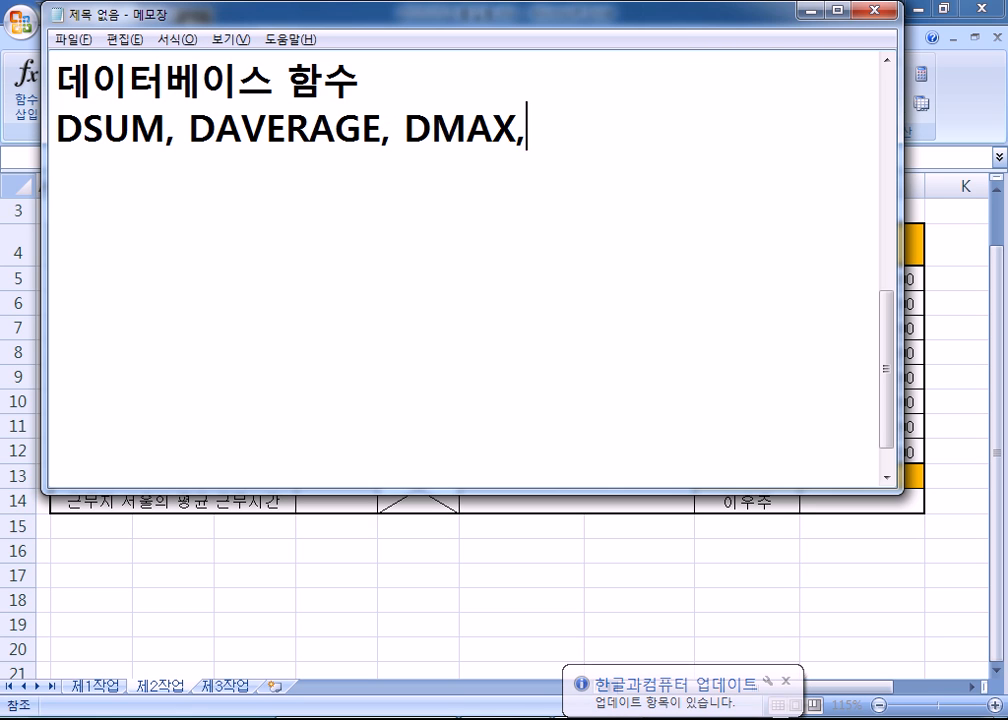
type(" DMIN, ")
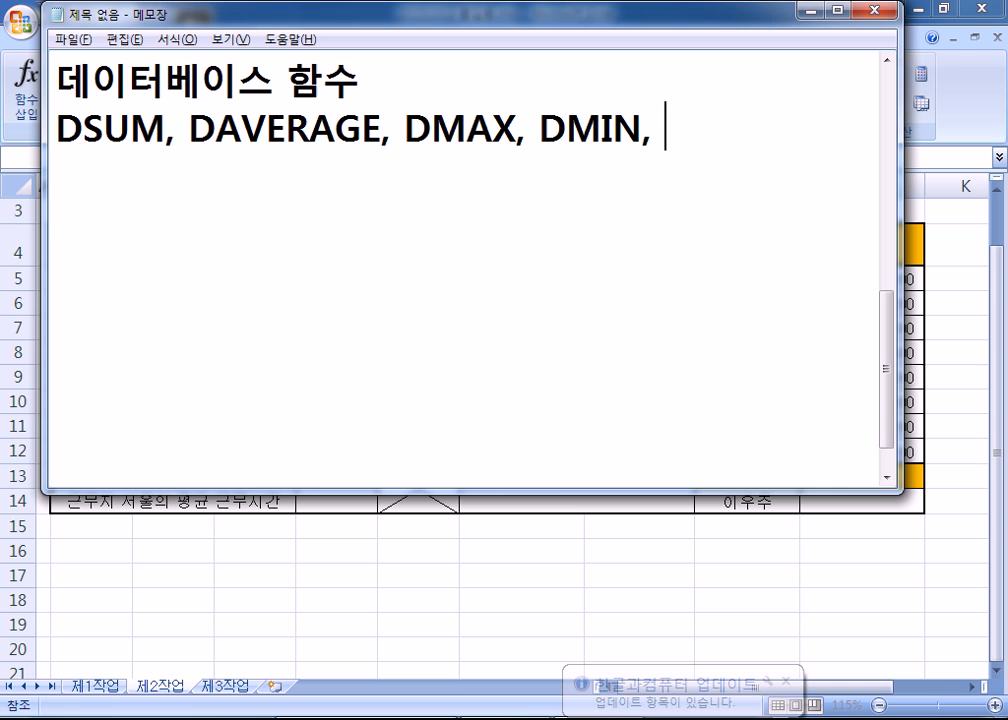
type("DCOUNT,")
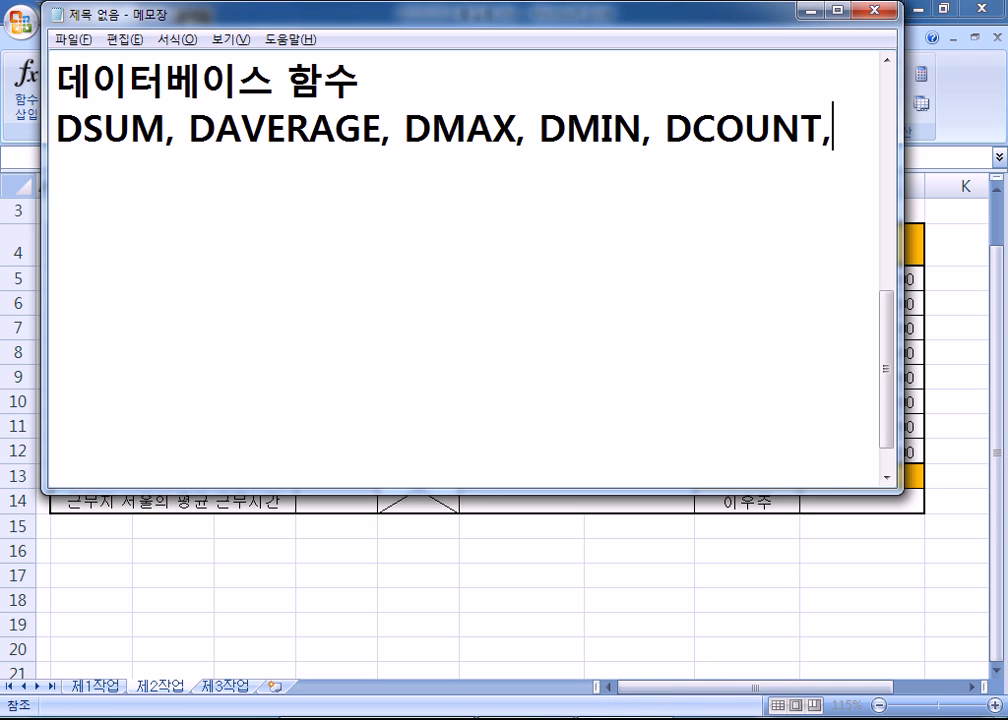
type(" DCOUN")
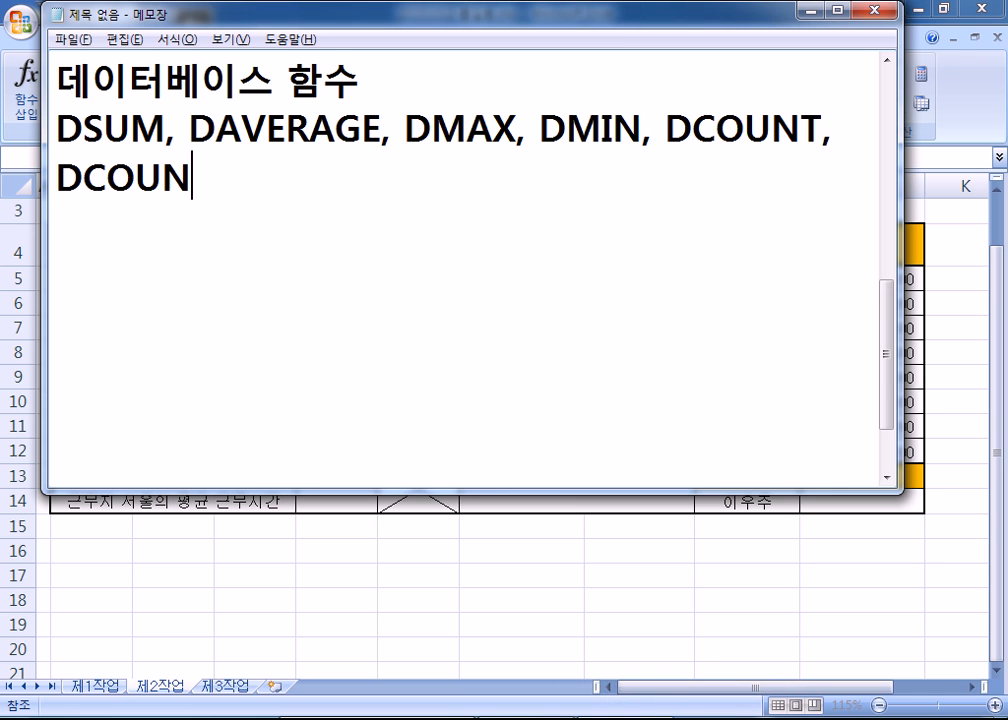
type("TA, ")
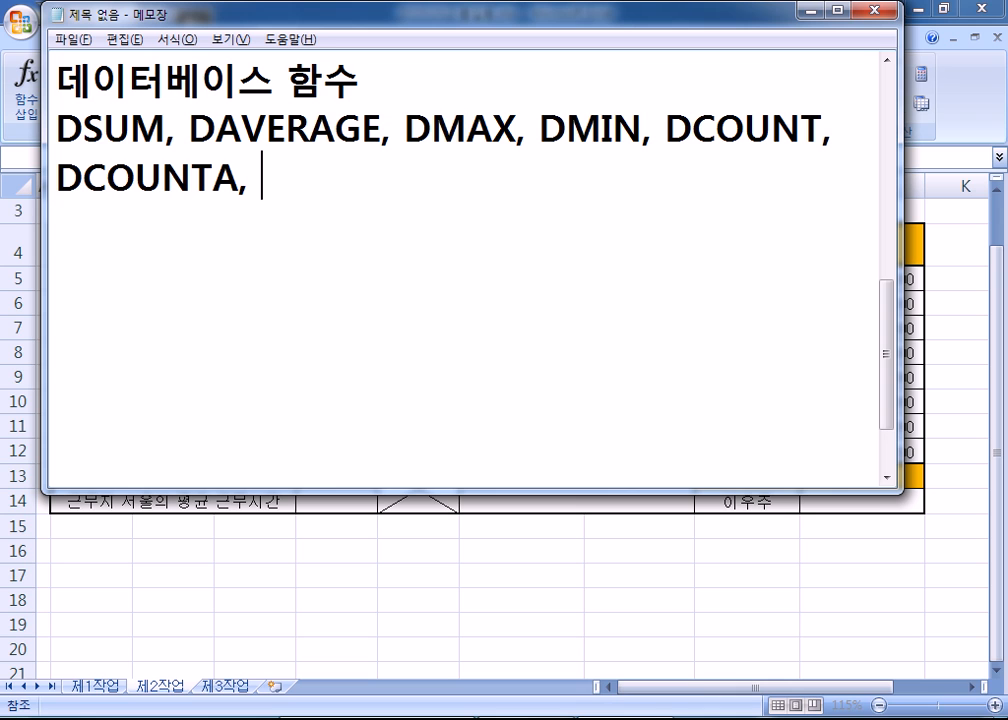
type(".....")
key("Return")
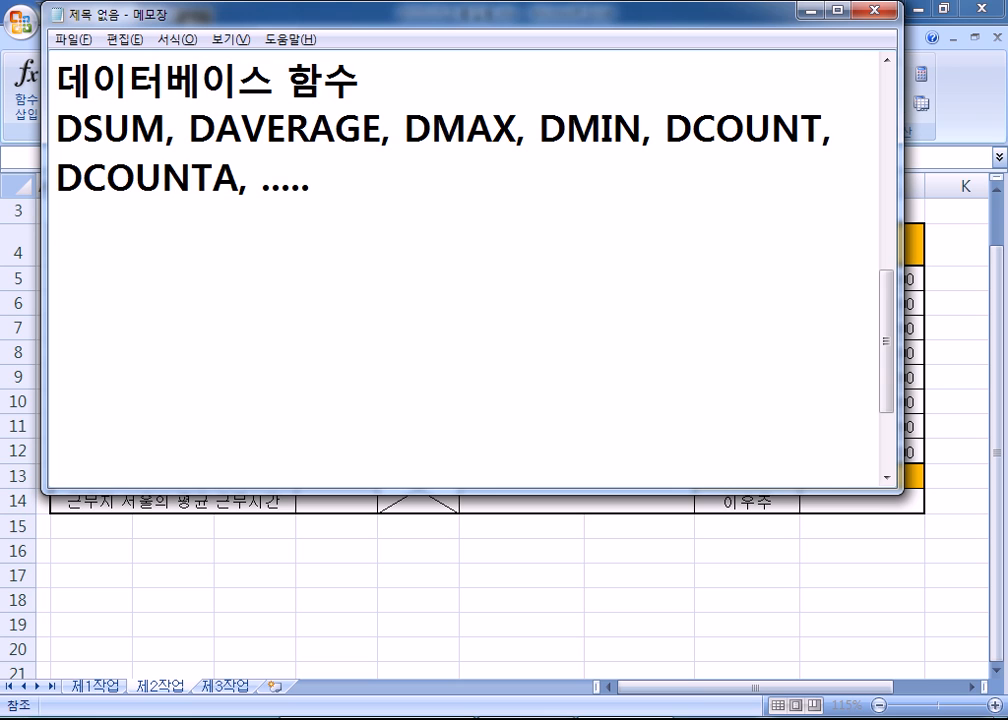
- Write the syntax note =DAVERAGE(전체범위, in Notepad, then switch back to Excel
type("=ㅇ")
key("Hangul")
key("BackSpace")
type("DAVERAGE(")
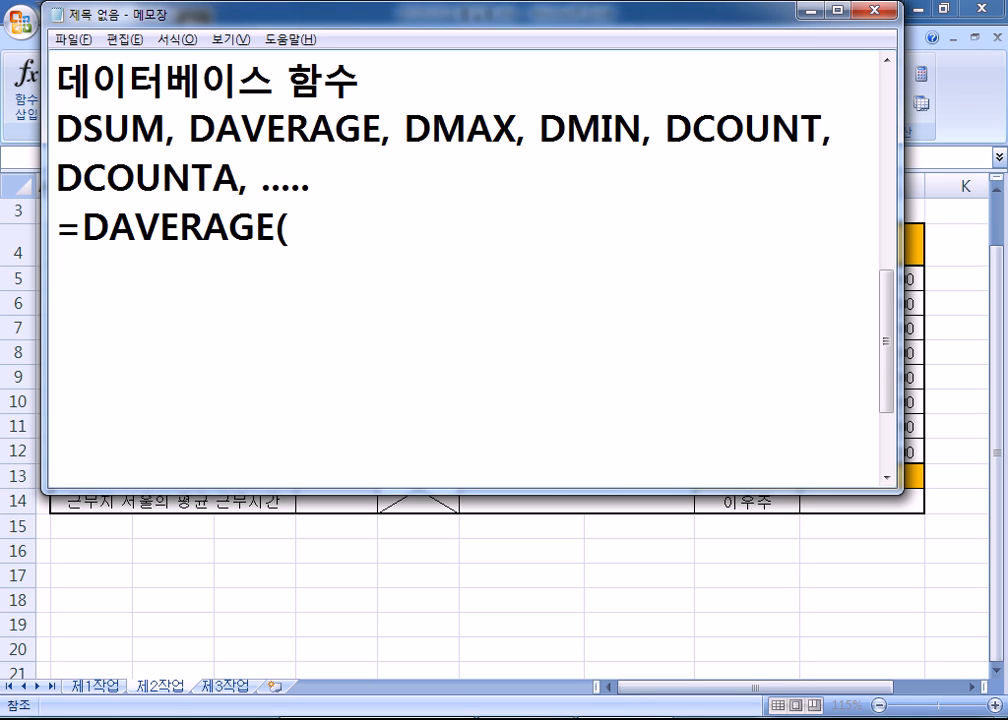
key("Hangul")
type("데어")
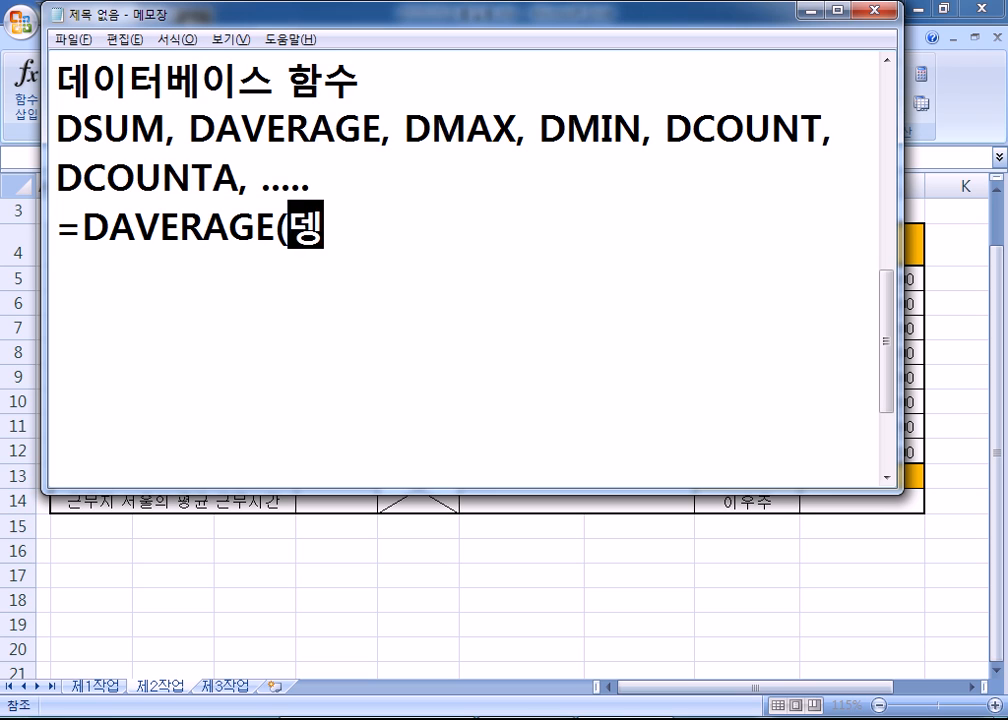
key("BackSpace")
type("이터베이스")
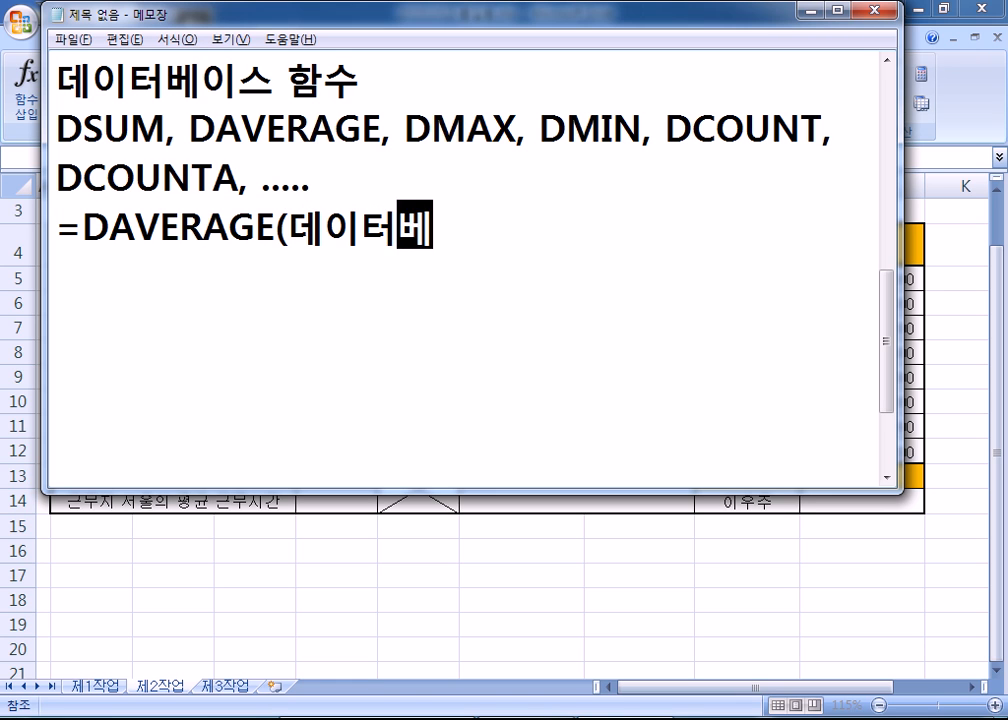
key("BackSpace")
key("BackSpace")
key("BackSpace")
key("BackSpace")
key("BackSpace")
key("BackSpace")
key("BackSpace")
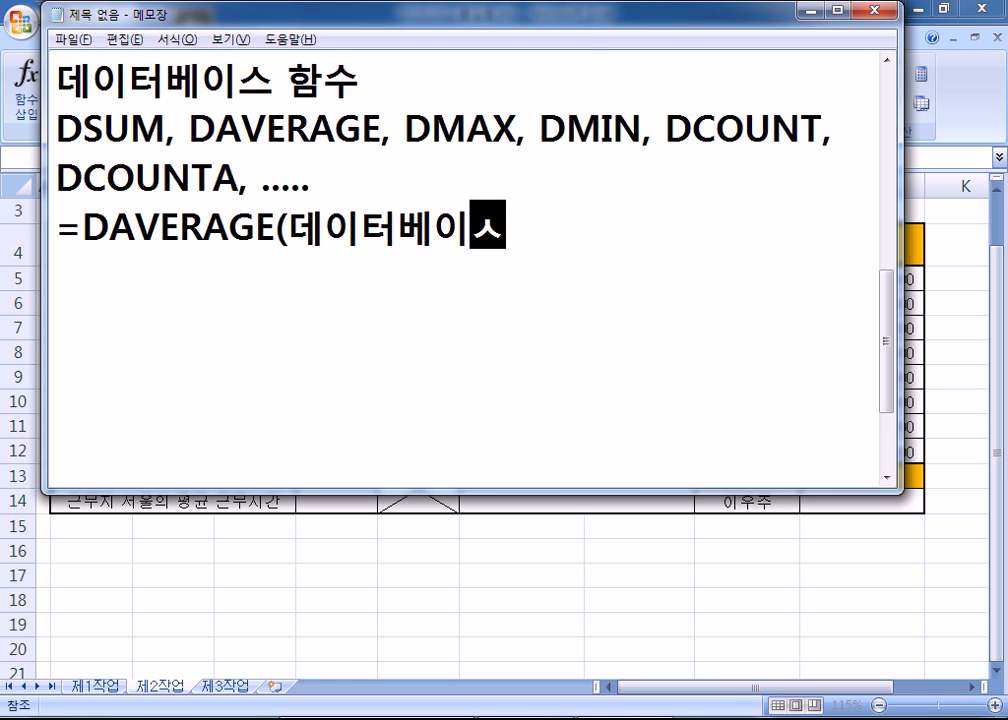
type("전체범위,")
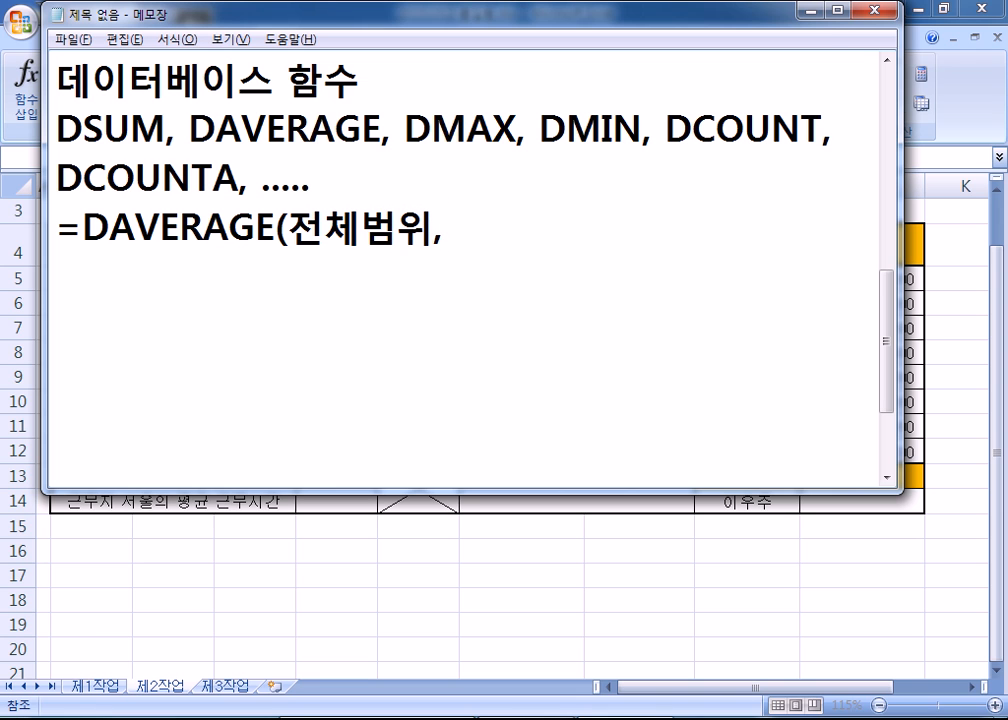
key("alt+Tab")
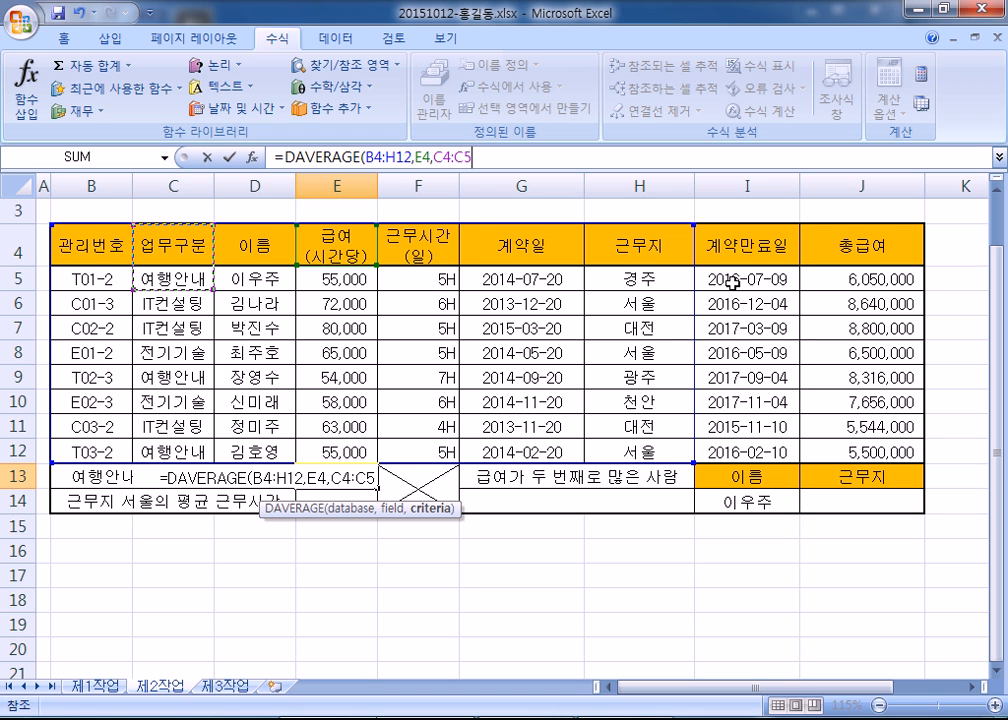
- Switch from the unfinished Excel DAVERAGE formula back to the Notepad syntax notes
key("alt+Tab")
- Replace 전체범위 with '데이터베이스, 필드,' in the note, checking Excel's arguments meanwhile
left_click_drag(297, 222, 438, 233)
type("데이터베이")
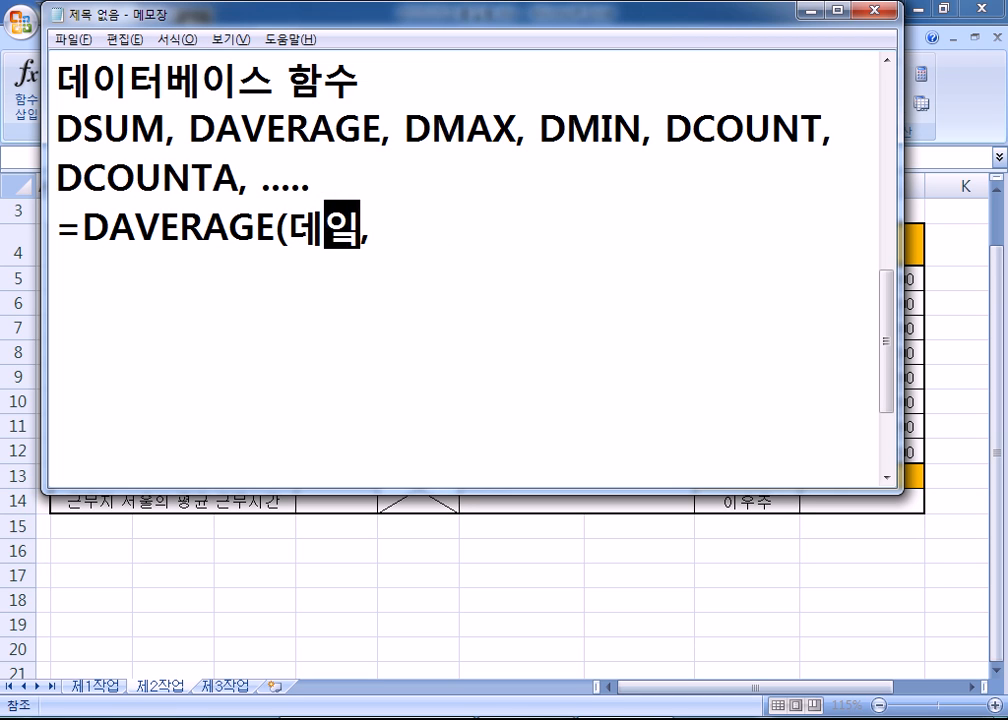
type("스")
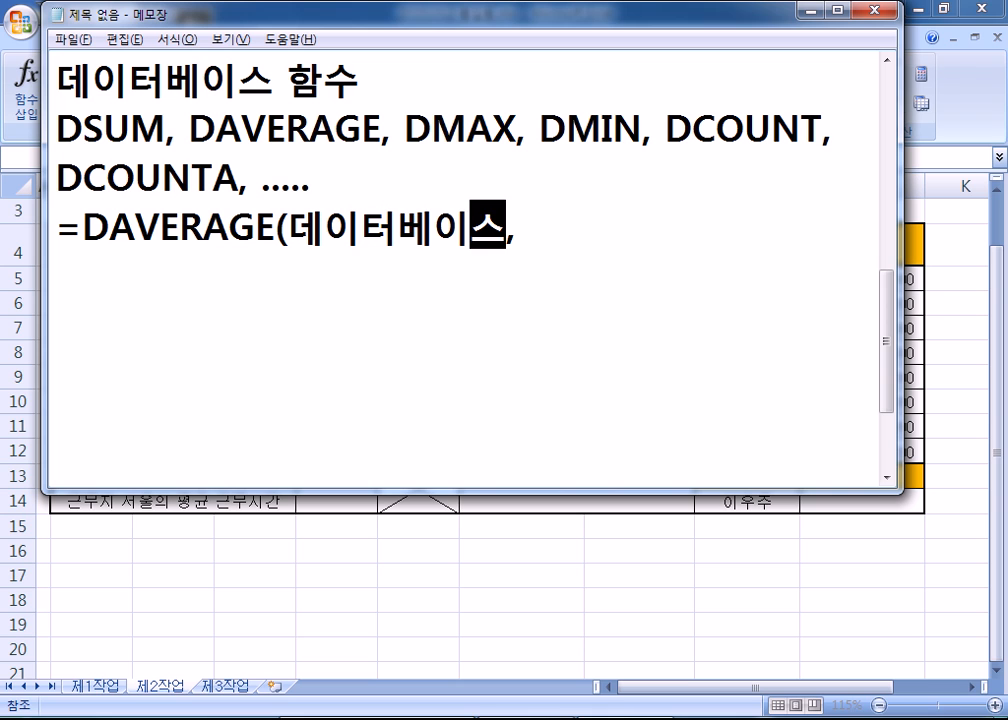
type(", ")
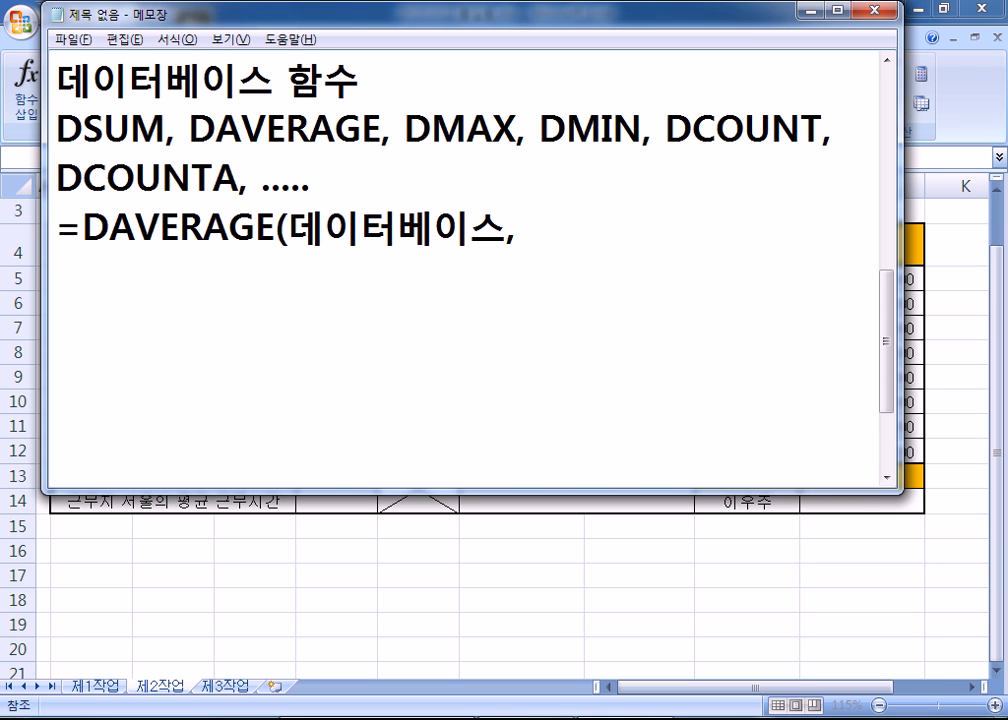
type("필")
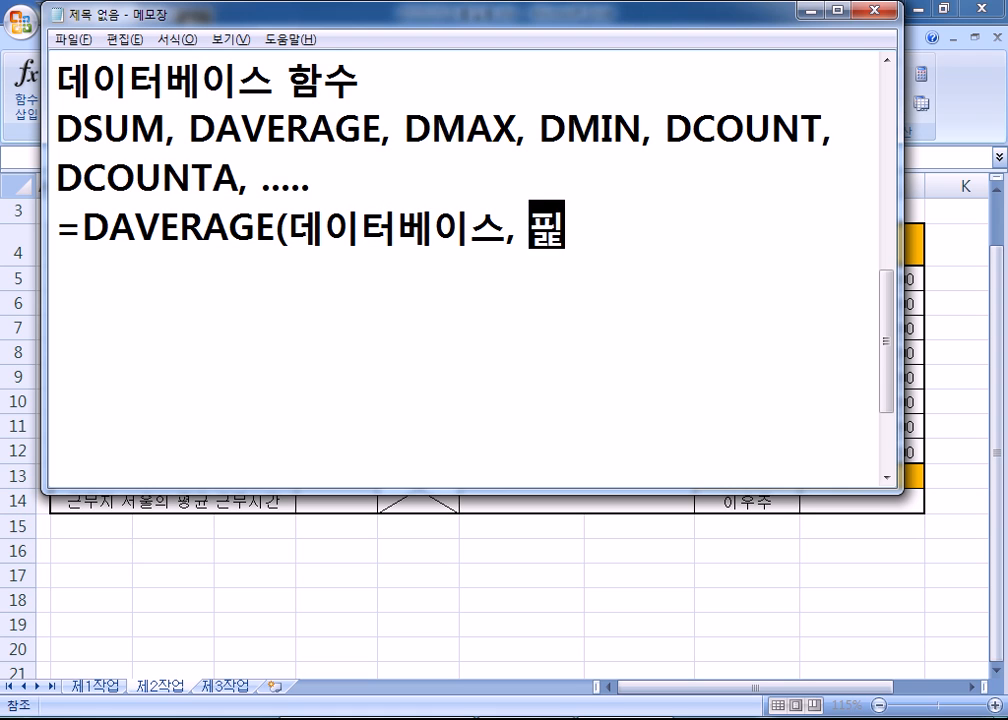
type("드,")
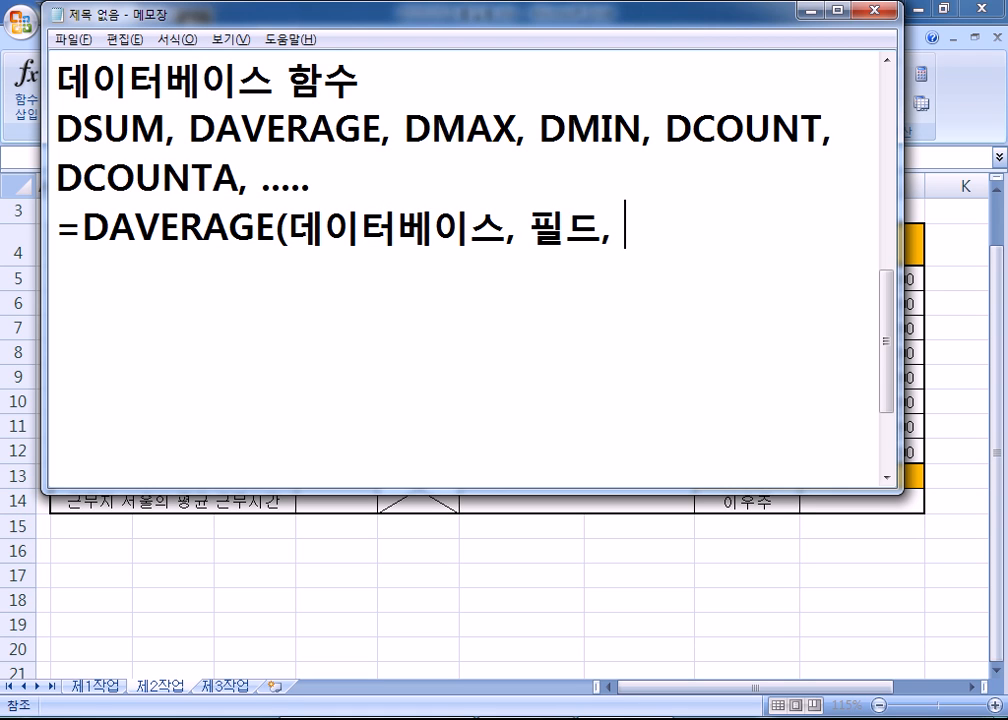
key("alt+Tab")
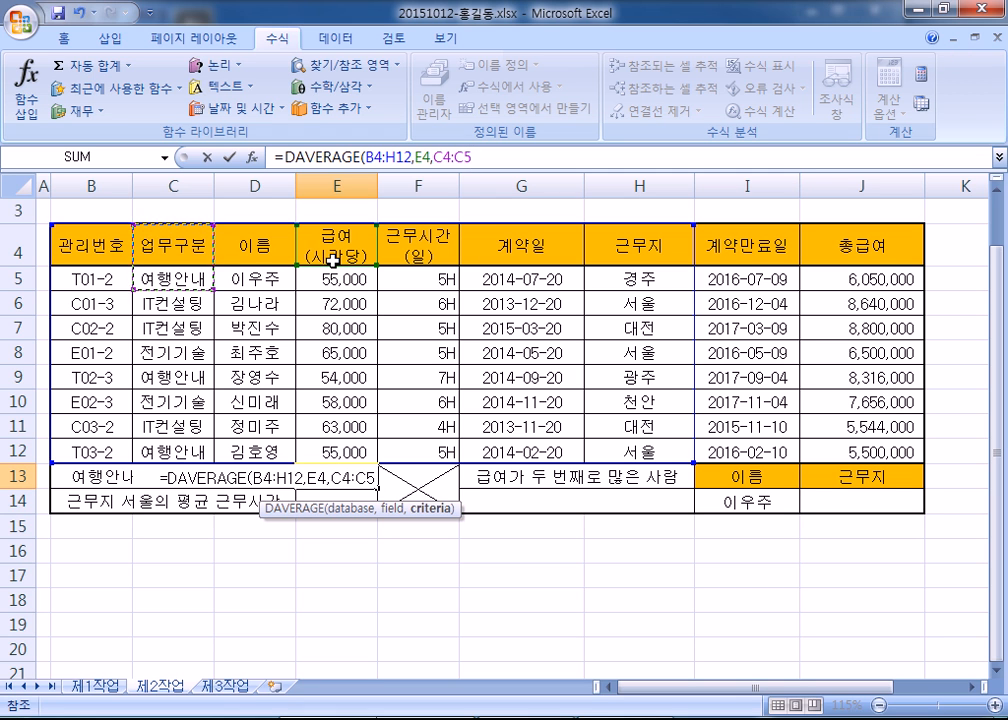
key("alt+Tab")
- Close the note with 조건) and minimize Notepad to show Excel
left_click_drag(528, 228, 600, 228)
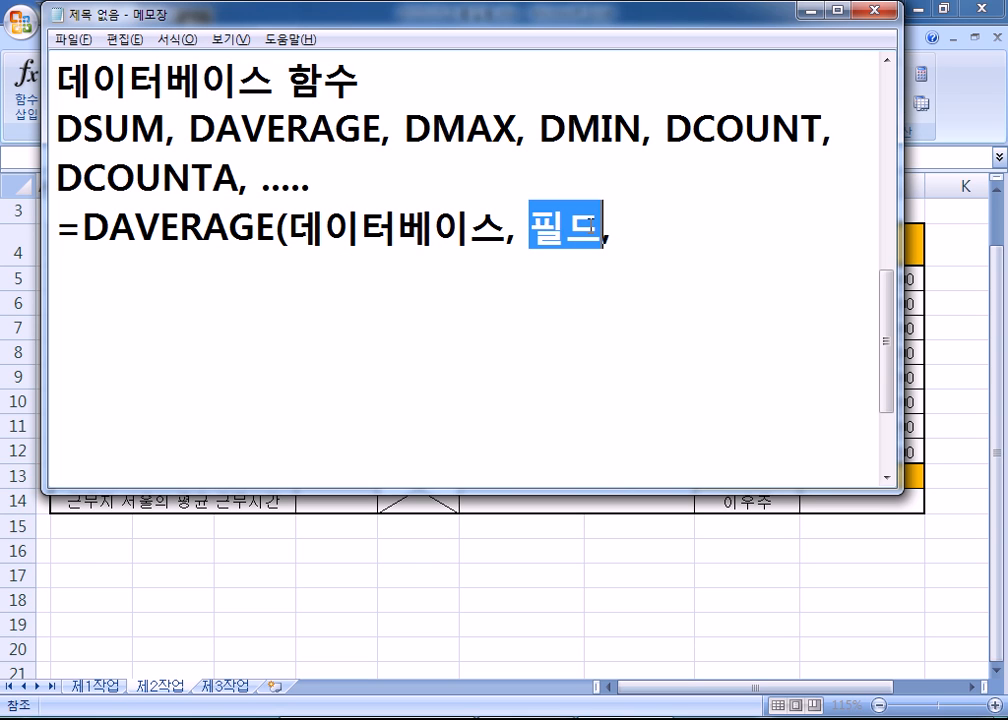
left_click(691, 238)
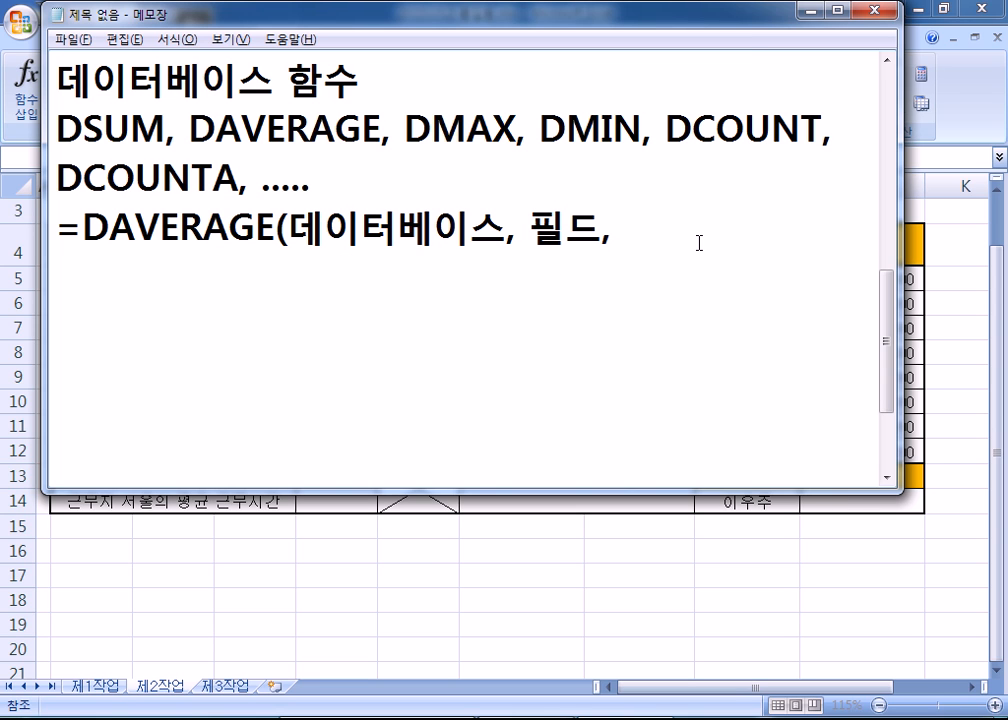
type("조건")
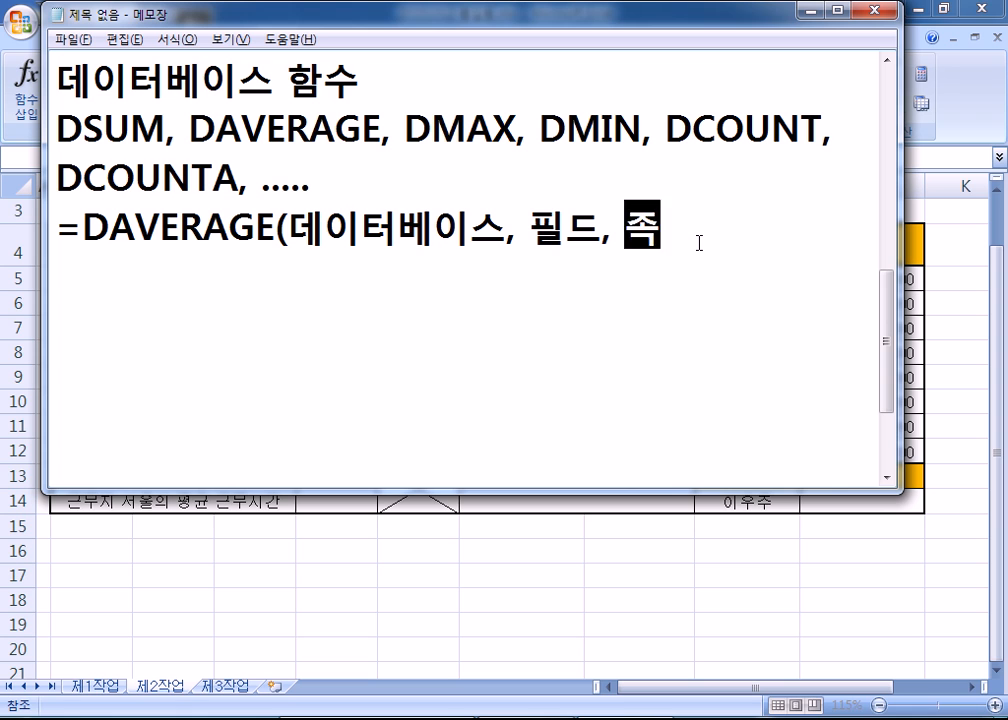
type(")")
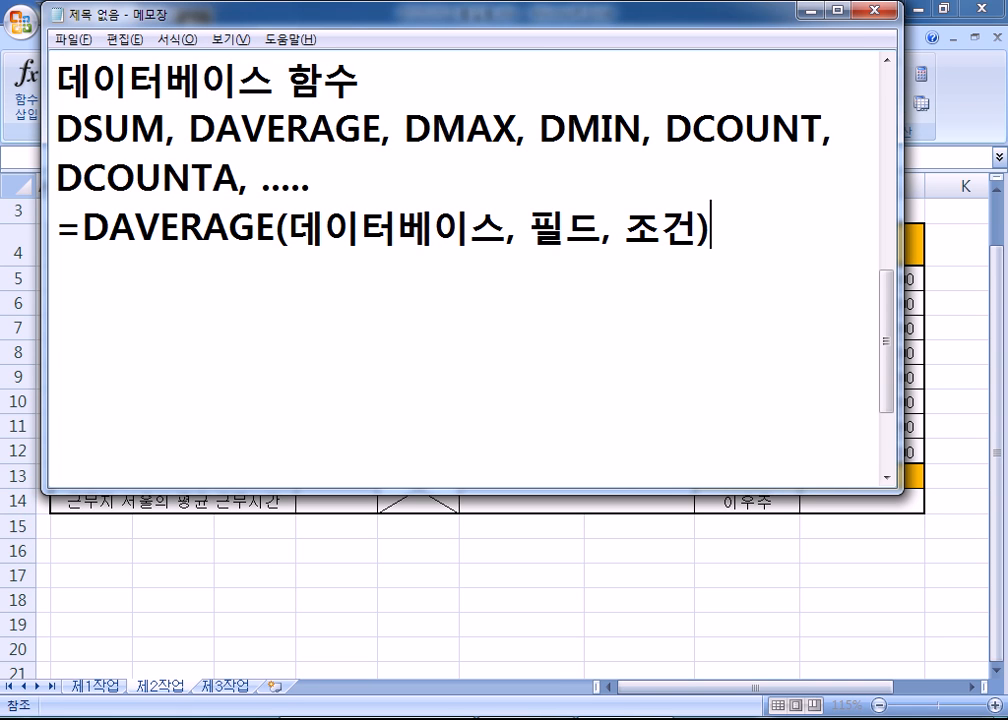
key("Return")
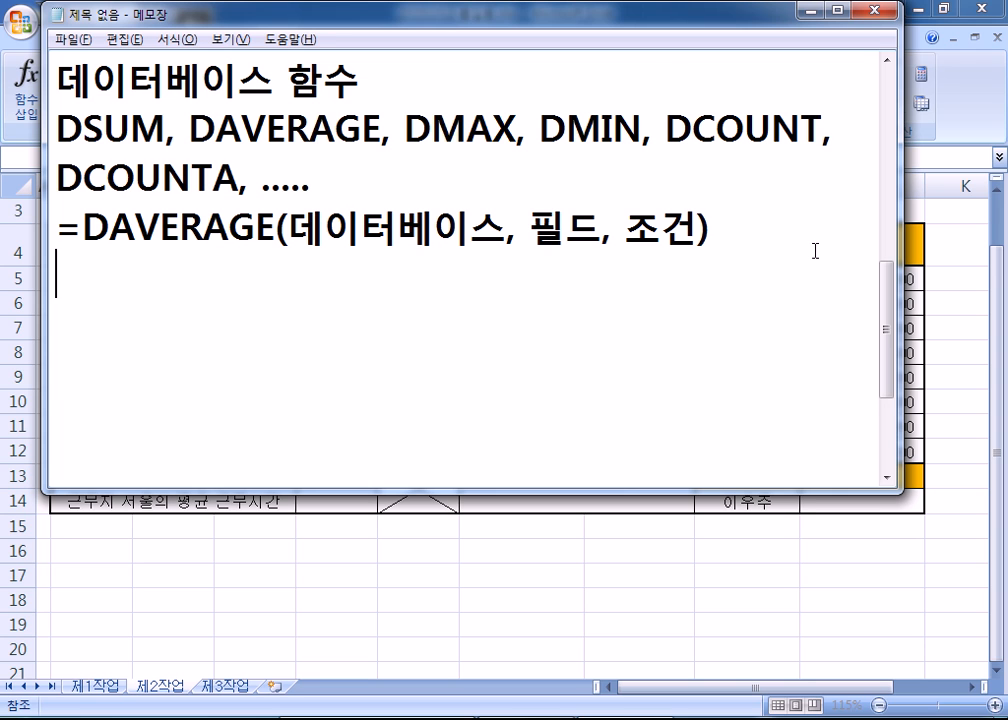
left_click(813, 9)
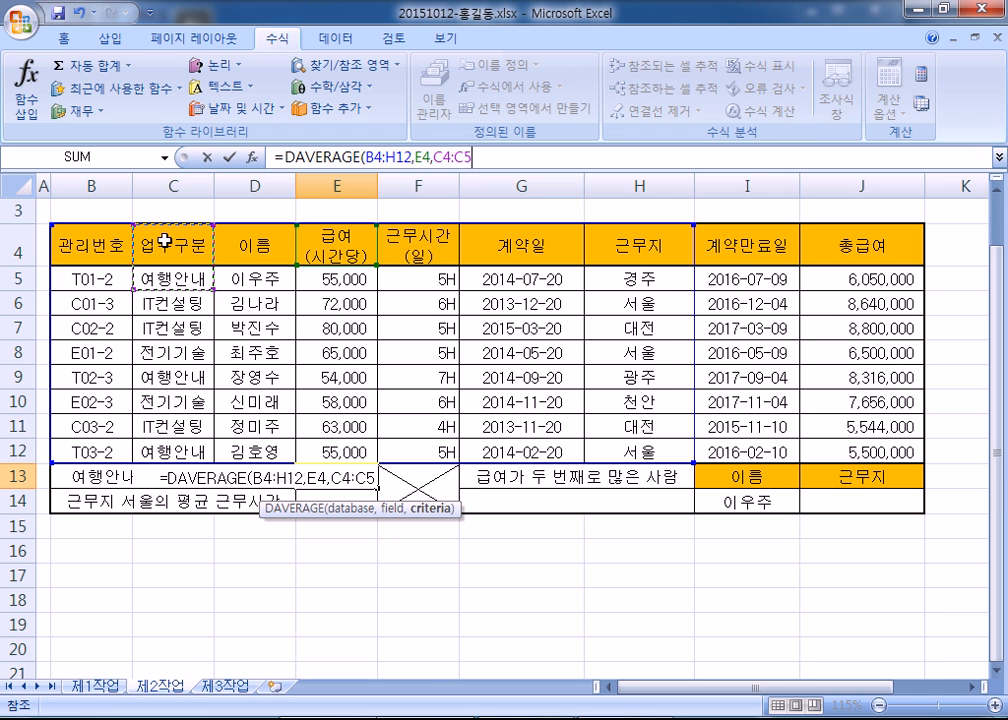
- Try D16 and C16:C17 as criteria before settling on C4:C5 in E13's DAVERAGE
left_click_drag(160, 240, 168, 283)
left_click(267, 547)
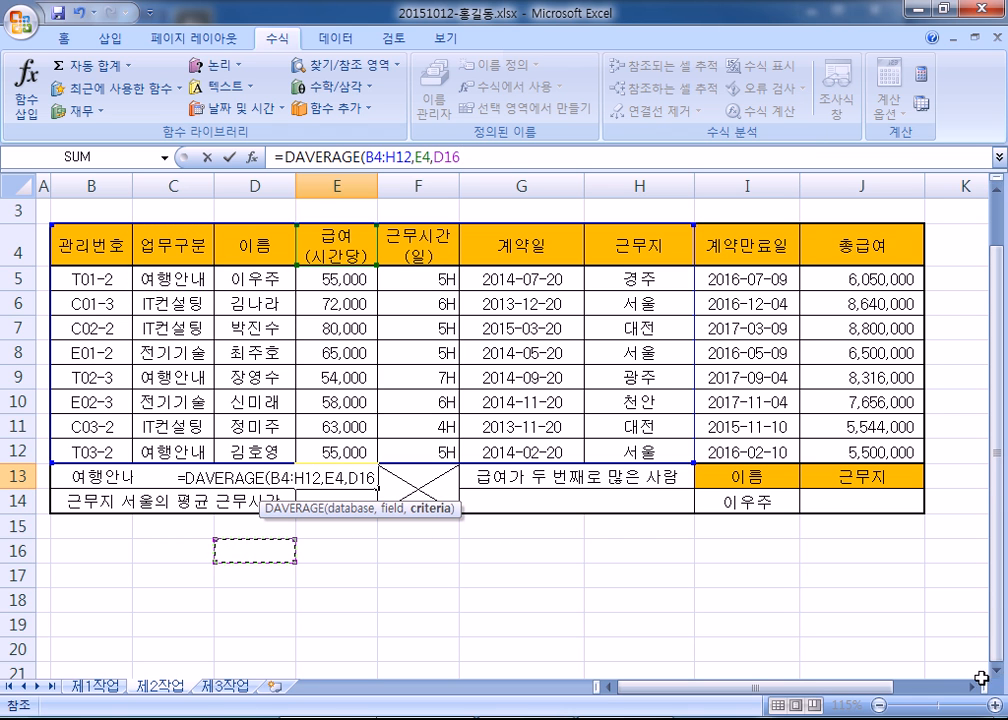
scroll(998, 675, "down", 2)
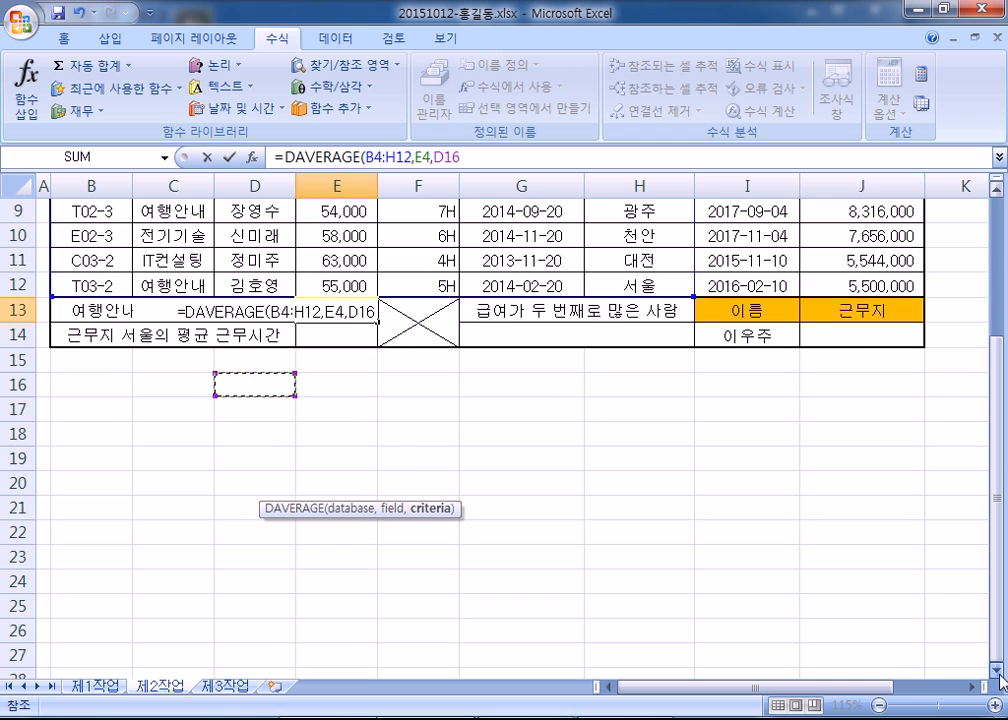
left_click(999, 668)
left_click_drag(227, 360, 243, 387)
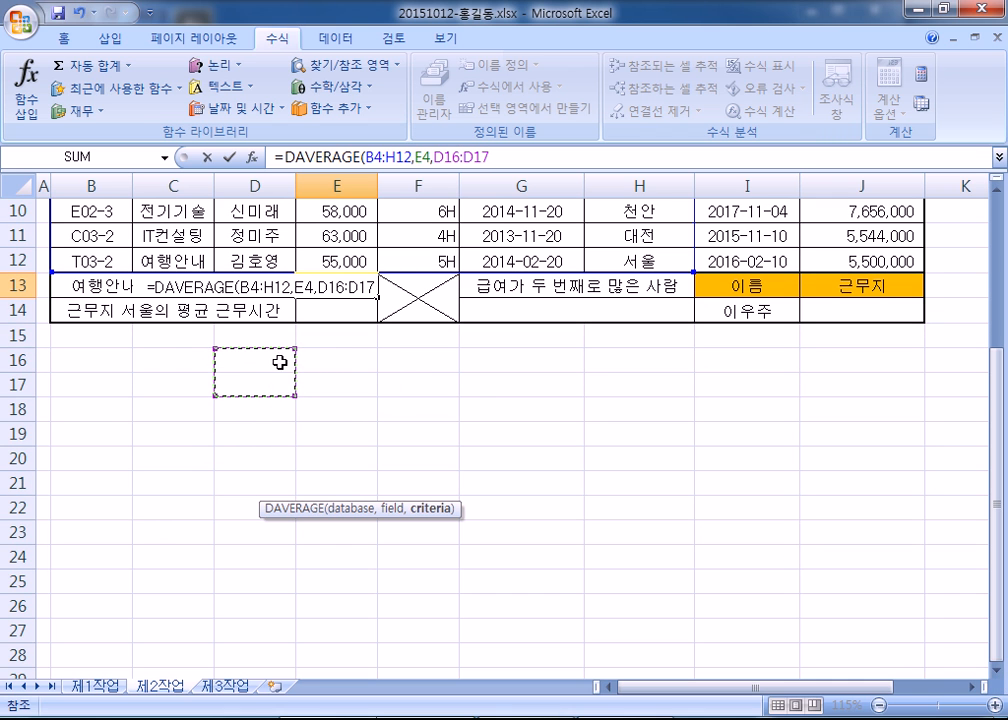
left_click_drag(169, 360, 172, 388)
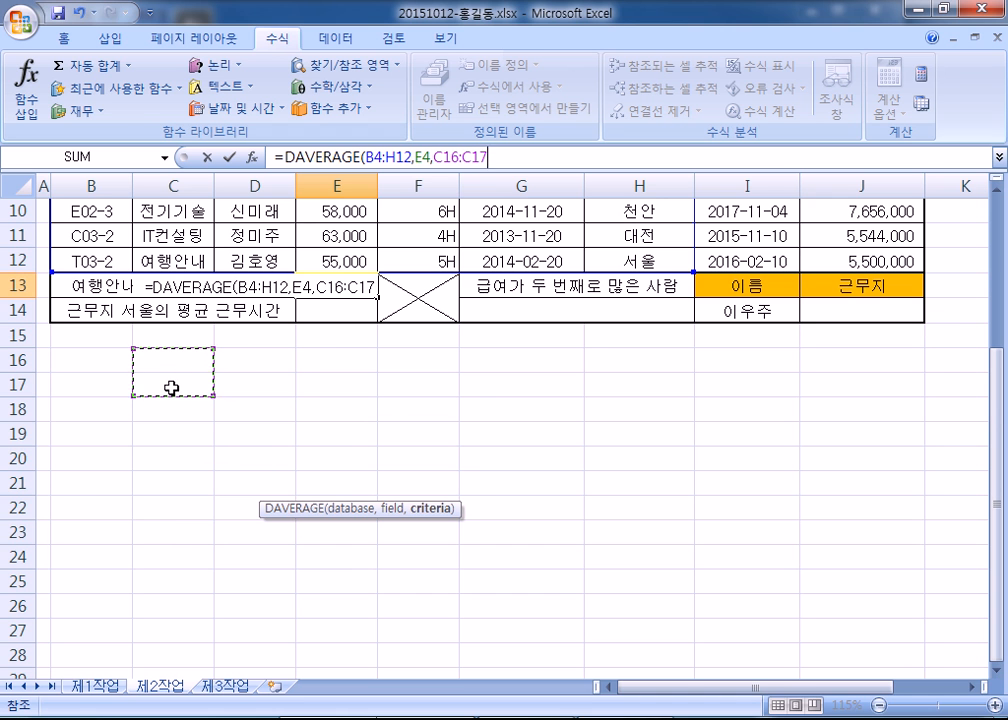
left_click_drag(996, 461, 1002, 266)
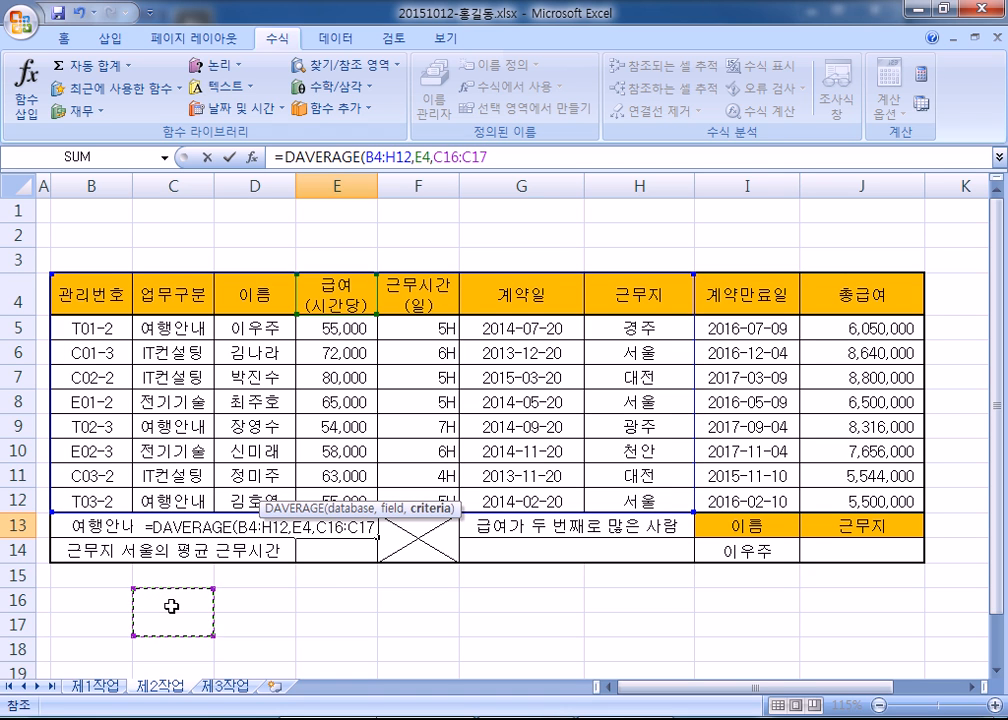
left_click_drag(162, 290, 168, 318)
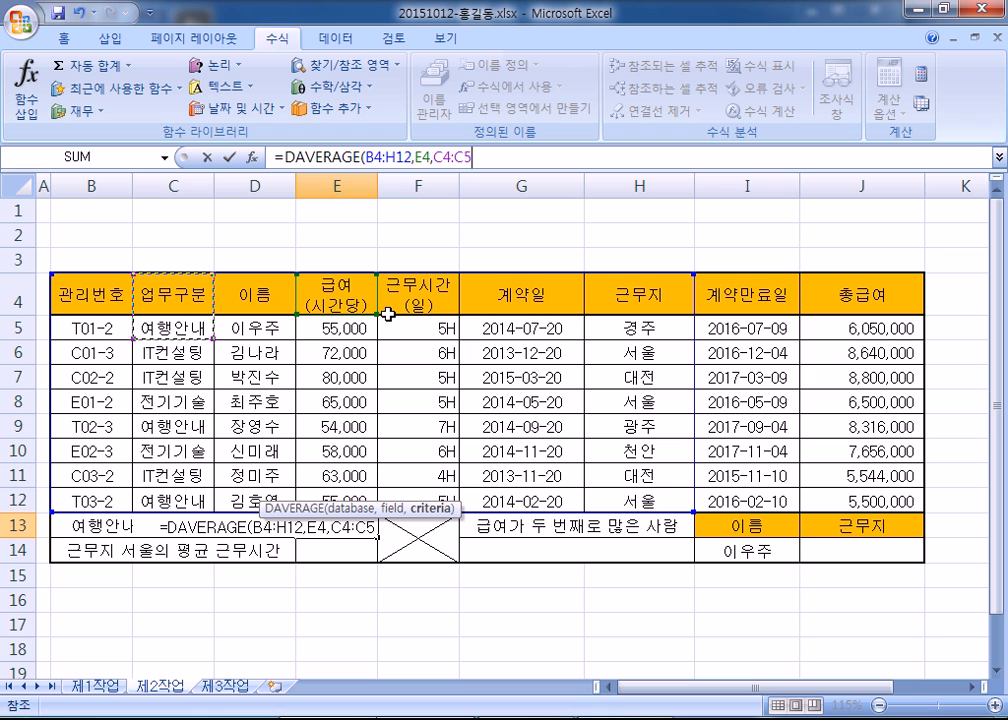
left_click_drag(173, 297, 173, 324)
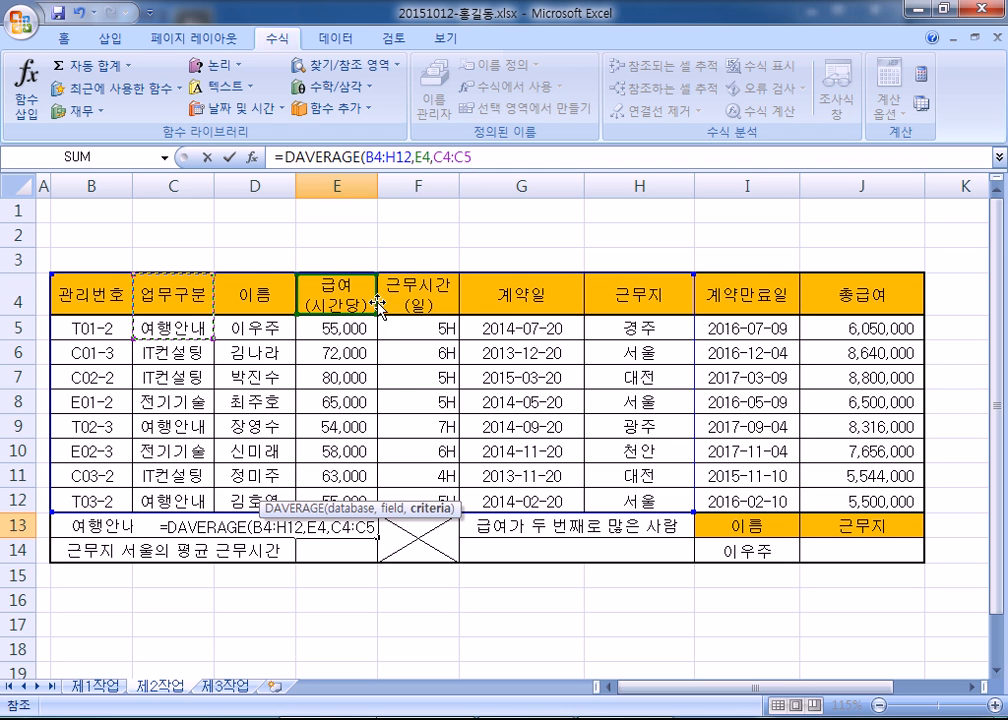
- Commit E13's DAVERAGE formula and paste its formula text into the Notepad notes
key("Return")
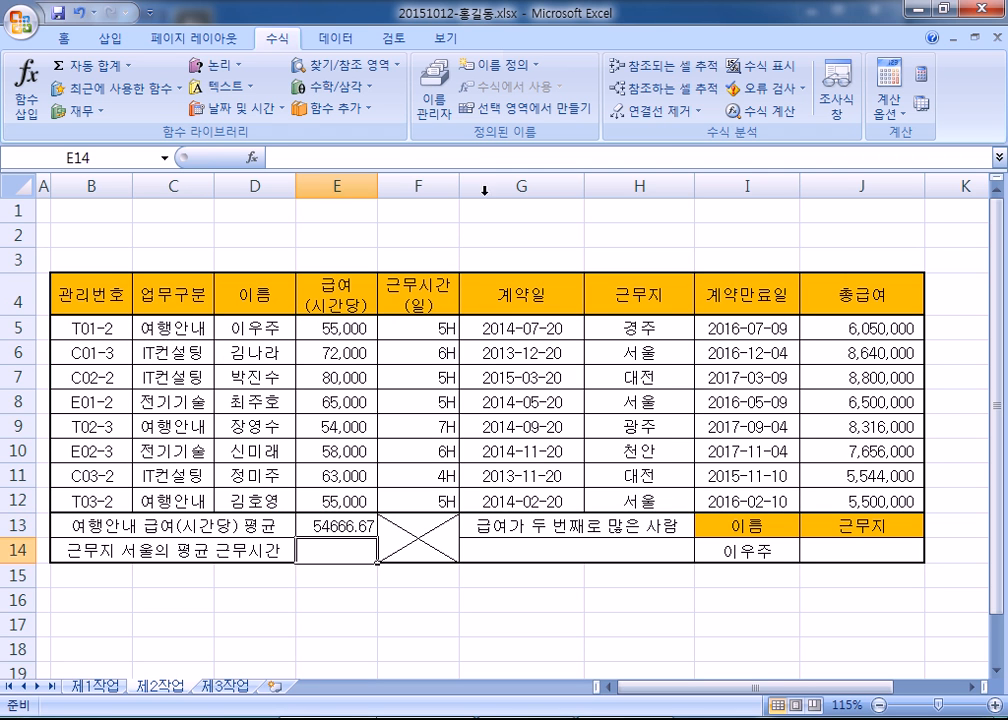
left_click(335, 524)
left_click_drag(500, 153, 232, 157)
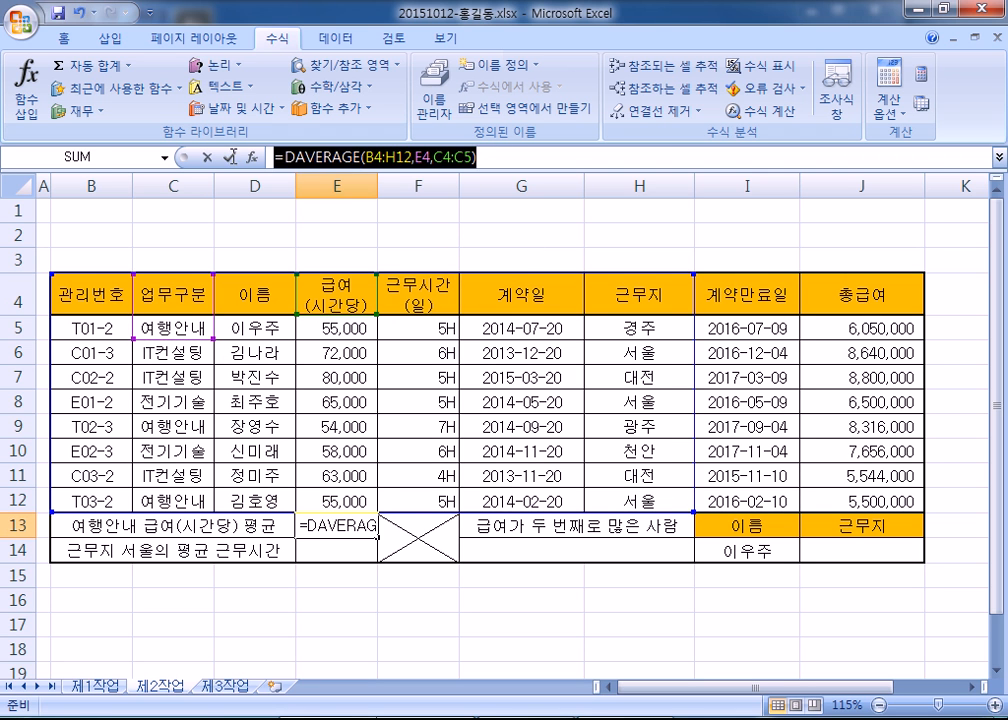
key("alt+Tab")
scroll(187, 312, "up", 2)
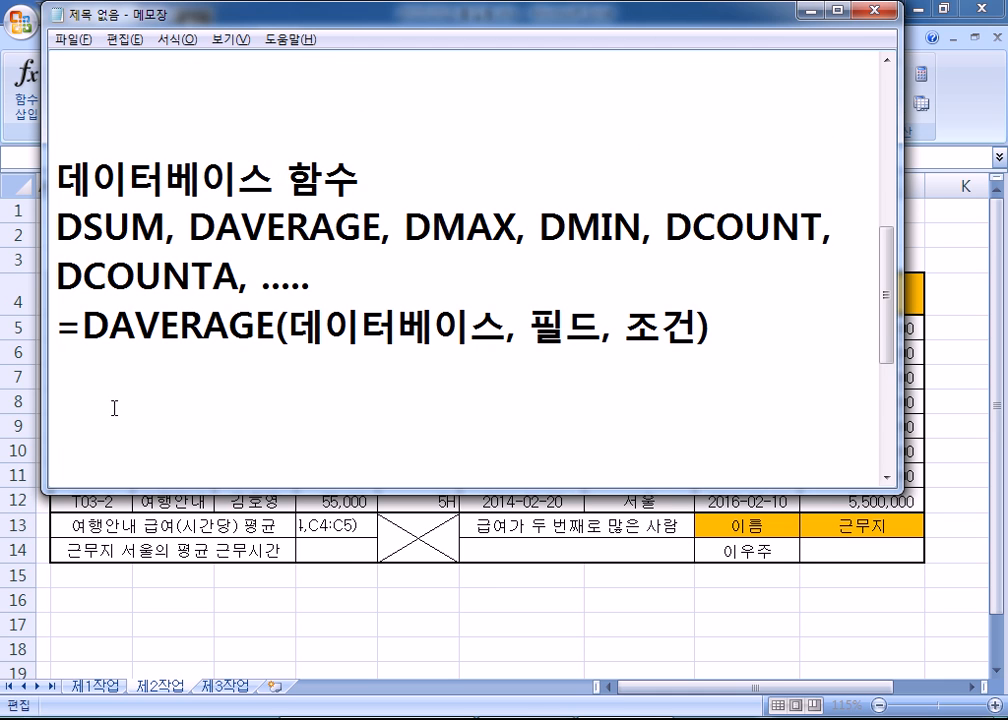
key("ctrl+v")
key("Return")
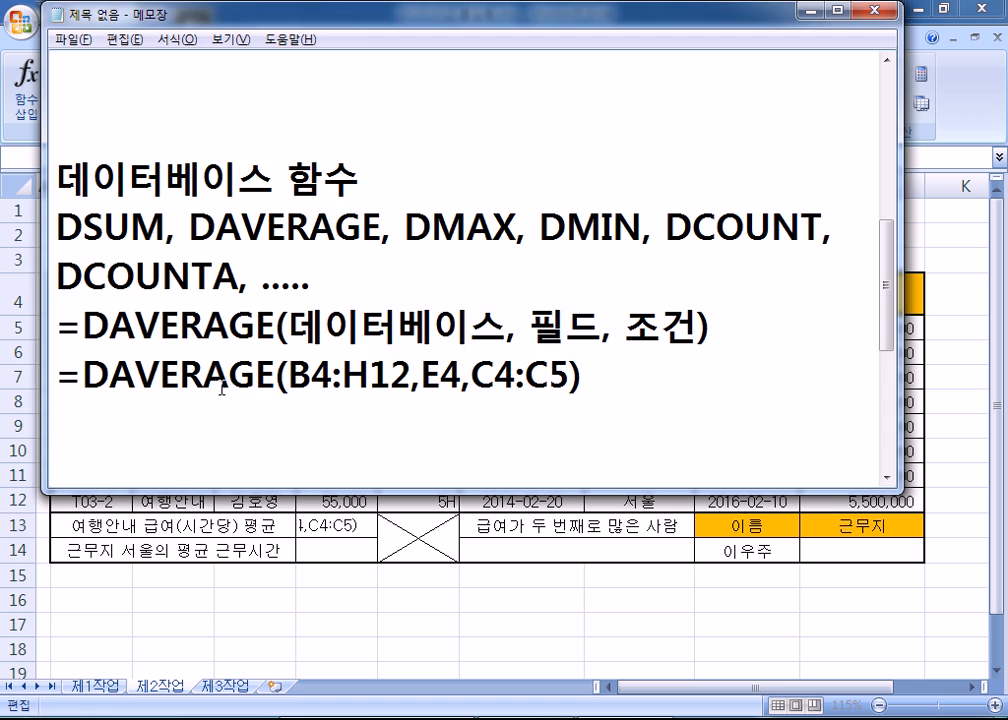
- Copy E13's result and paste the value 54666.66667 into the notes
key("alt+Tab")
key("Escape")
key("ctrl+c")
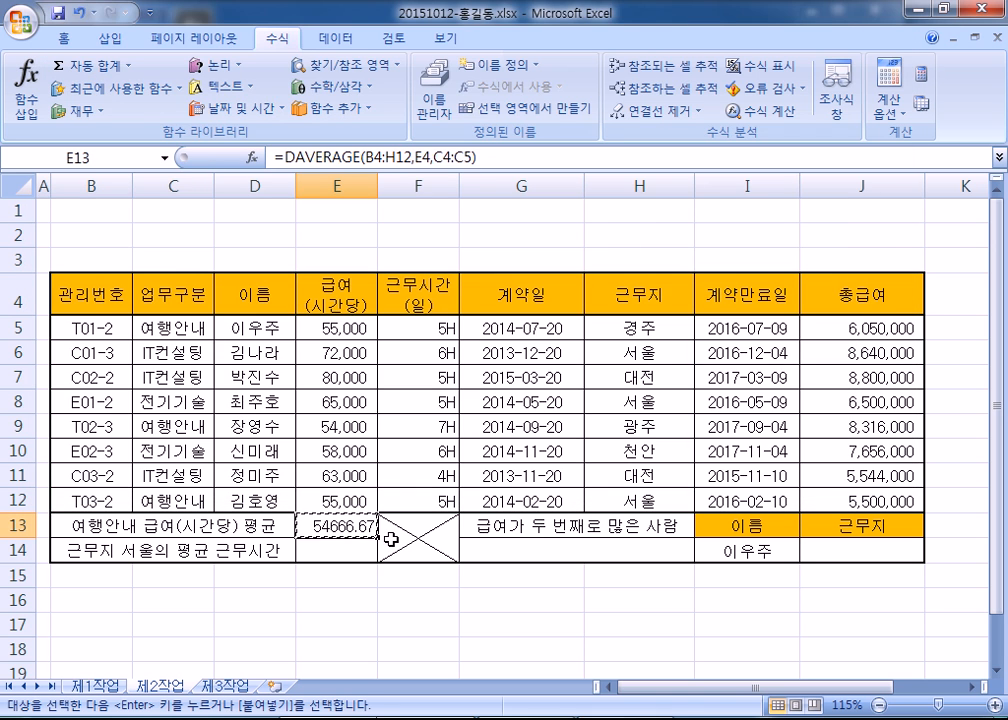
key("alt+Tab")
key("ctrl+v")
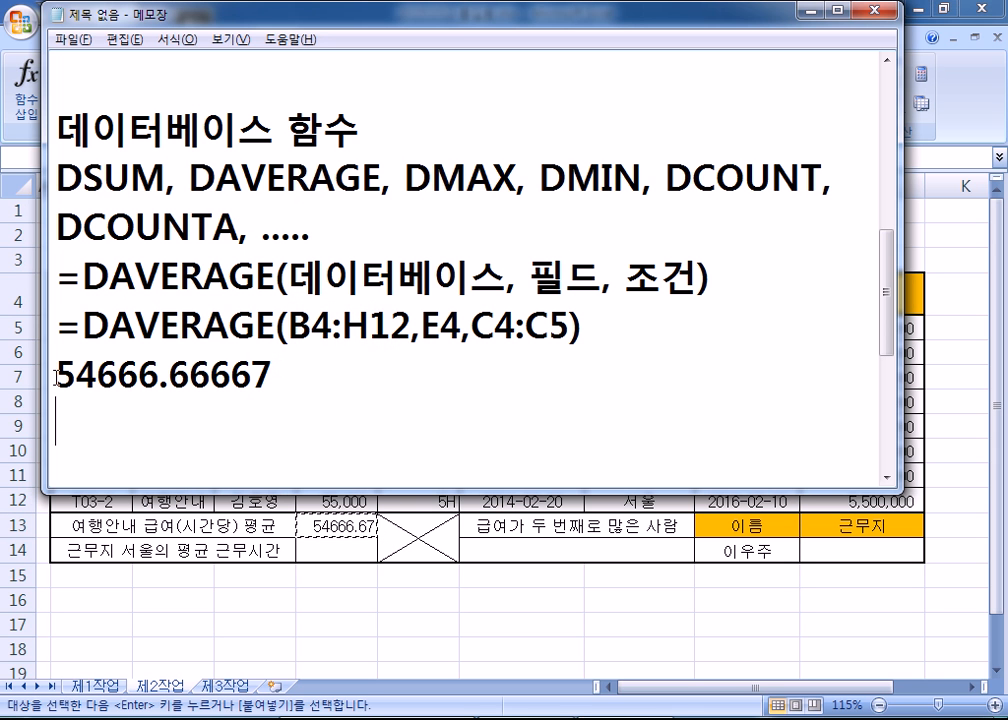
left_click_drag(58, 376, 276, 376)
left_click(293, 388)
key("alt+Tab")
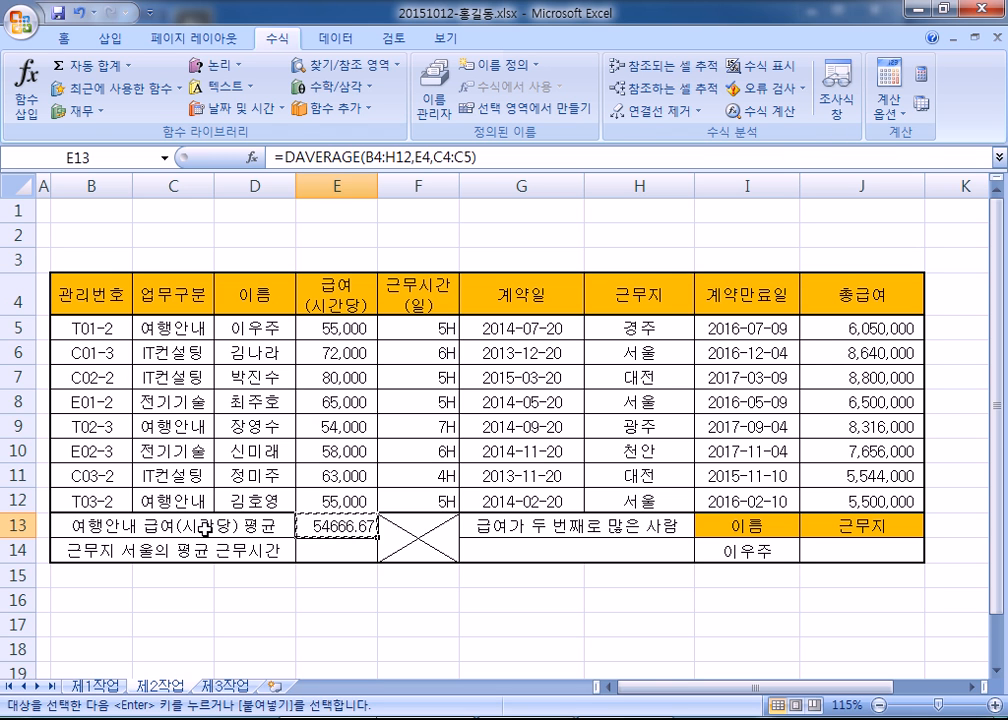
key("alt+Tab")
scroll(324, 351, "up", 4)
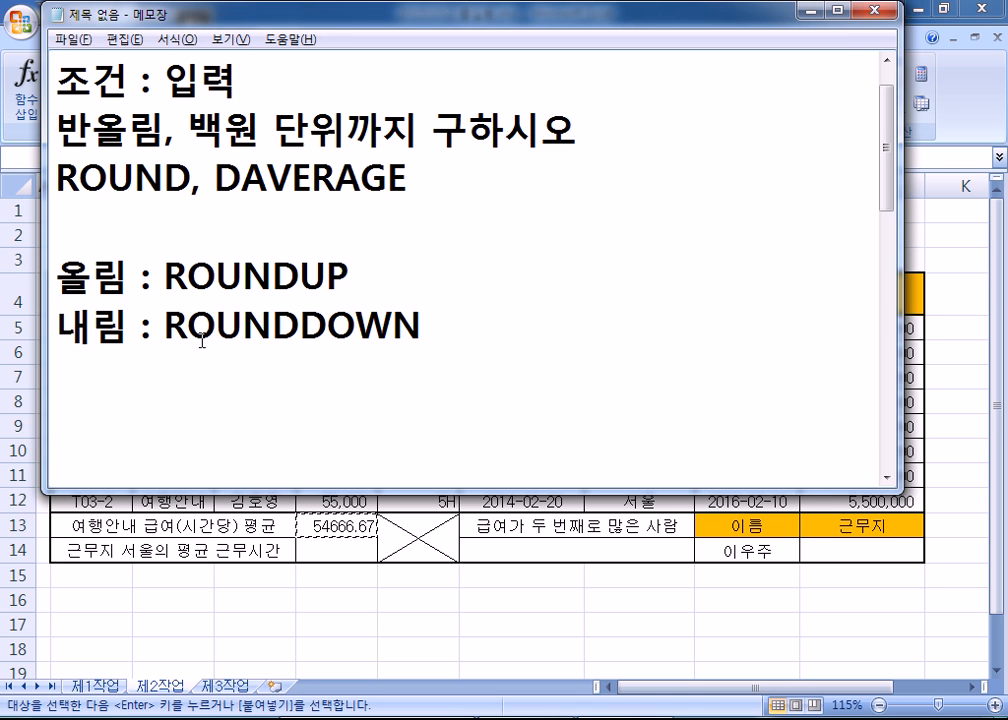
- Remove extra blank lines after ROUNDDOWN and type 54700 below 54666.66667
left_click(144, 372)
key("Delete")
key("Delete")
key("Delete")
key("Return")
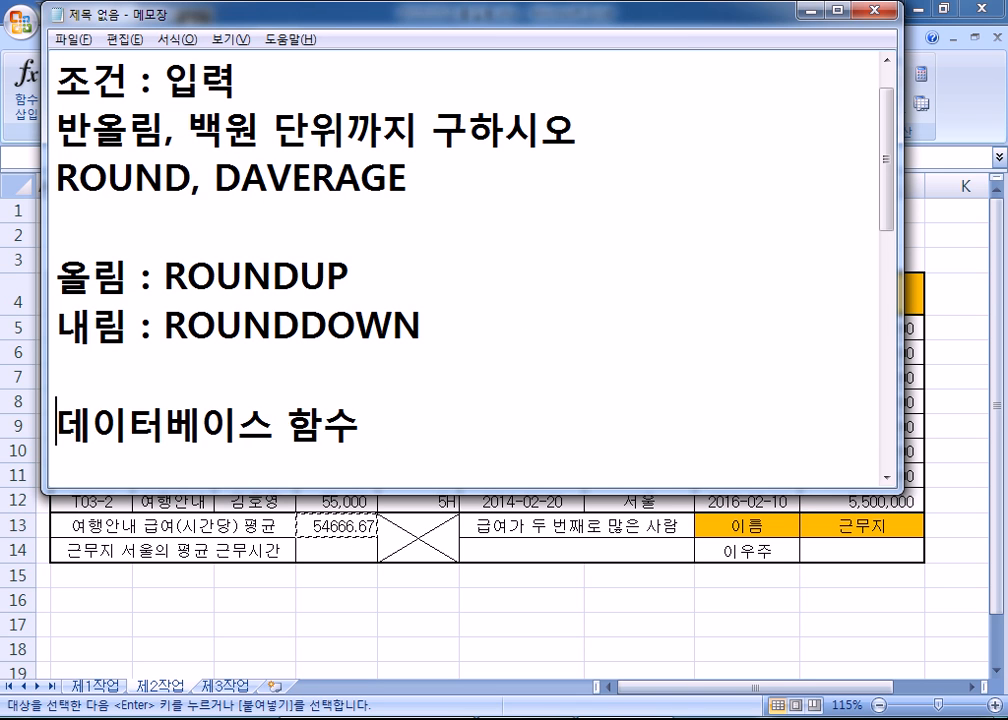
scroll(228, 351, "down", 3)
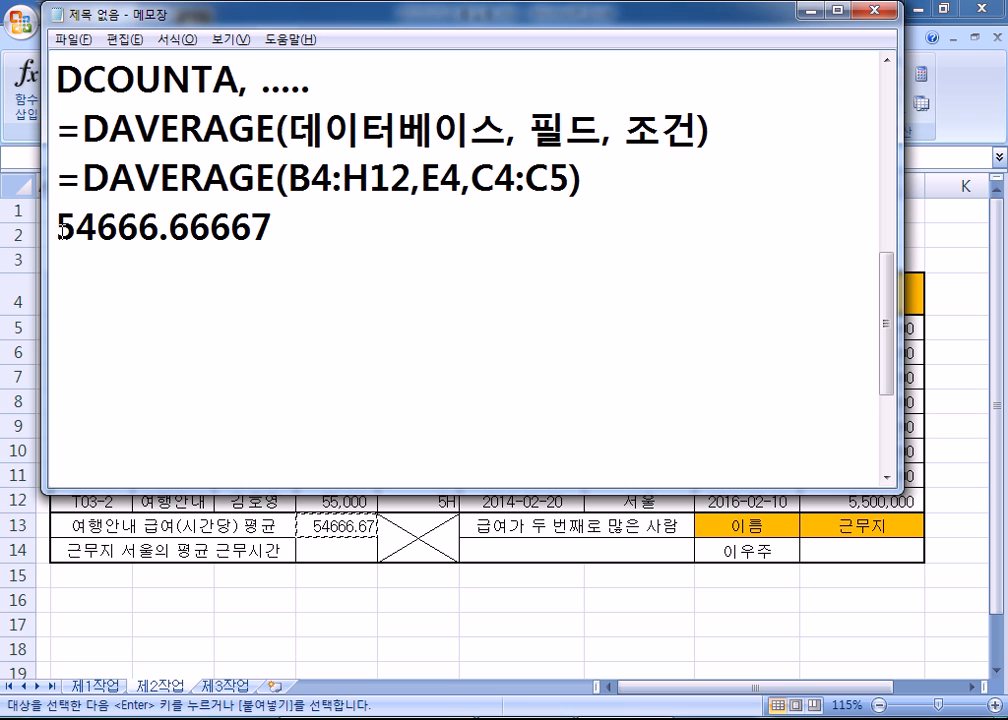
left_click_drag(58, 226, 120, 224)
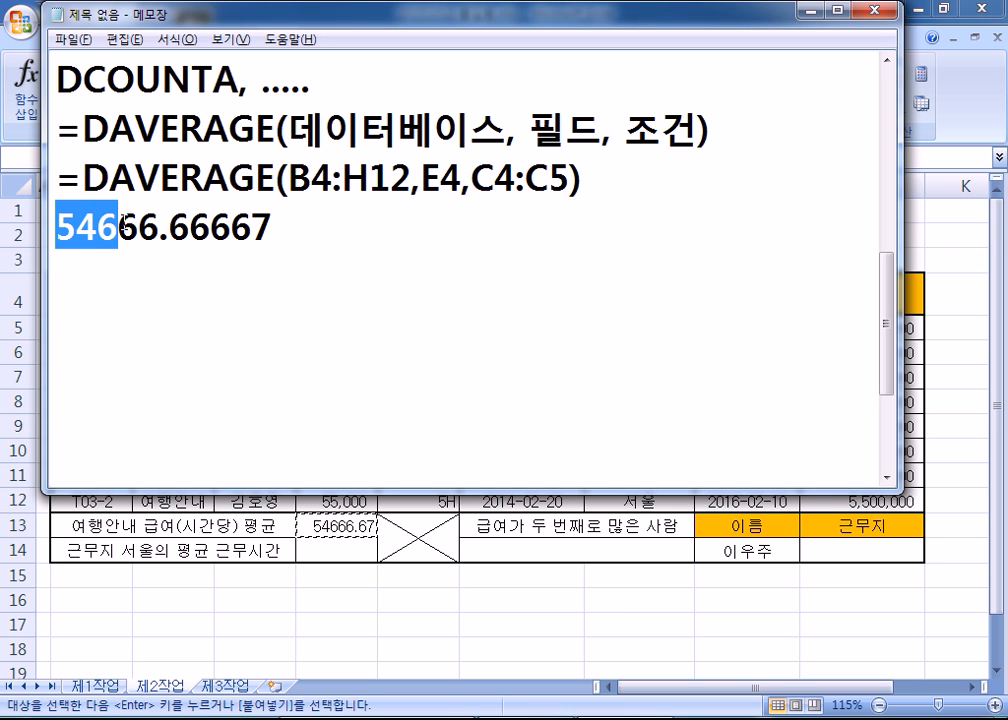
left_click_drag(118, 226, 138, 226)
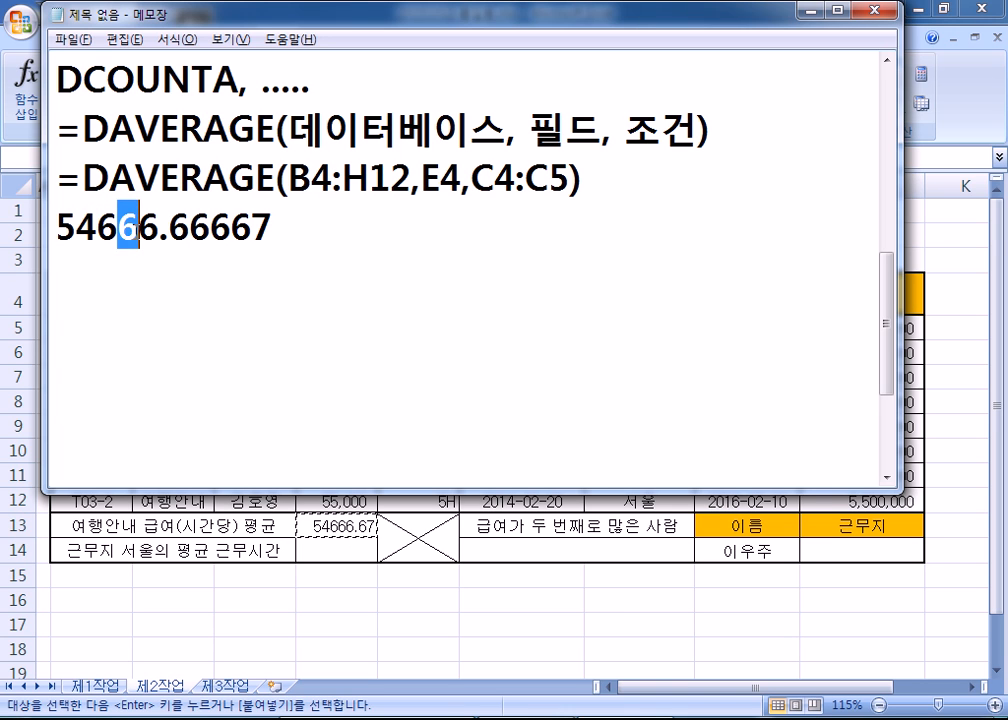
left_click(76, 258)
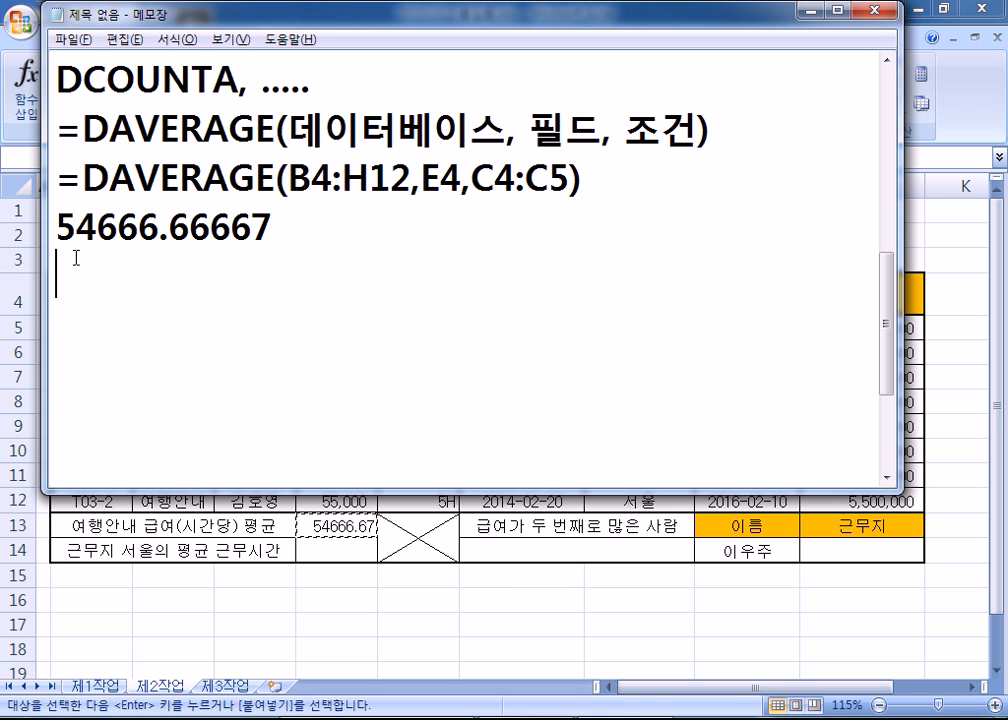
type("54700")
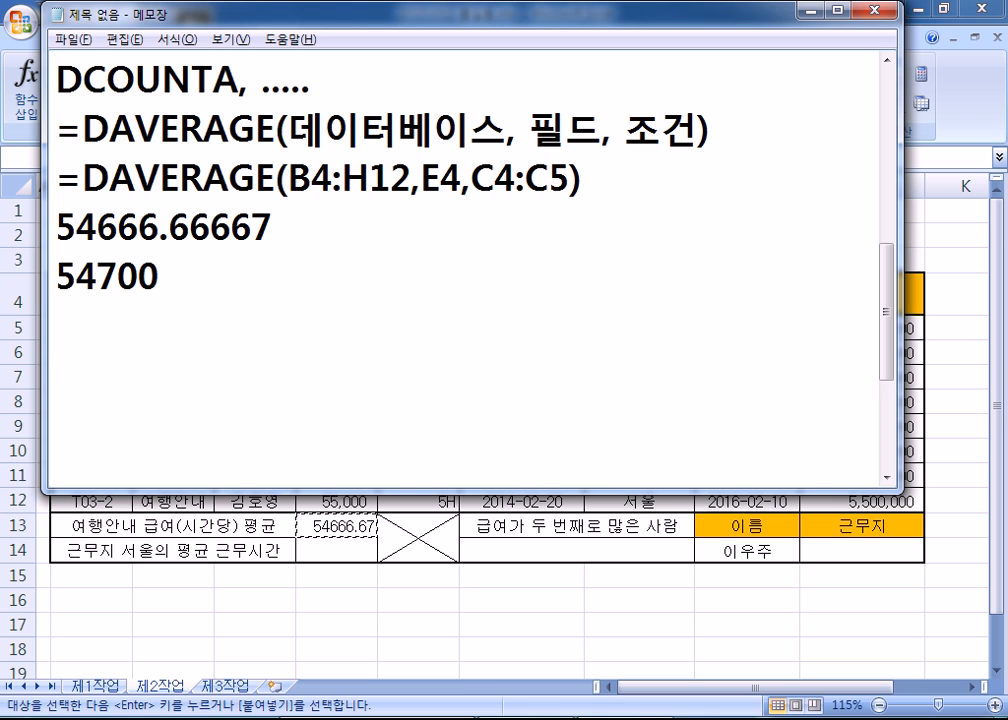
- Write =ROUND(54666.666666667, 1) on a new line, then try rounding digits 2 and 0
key("Return")
type("=ROUN")
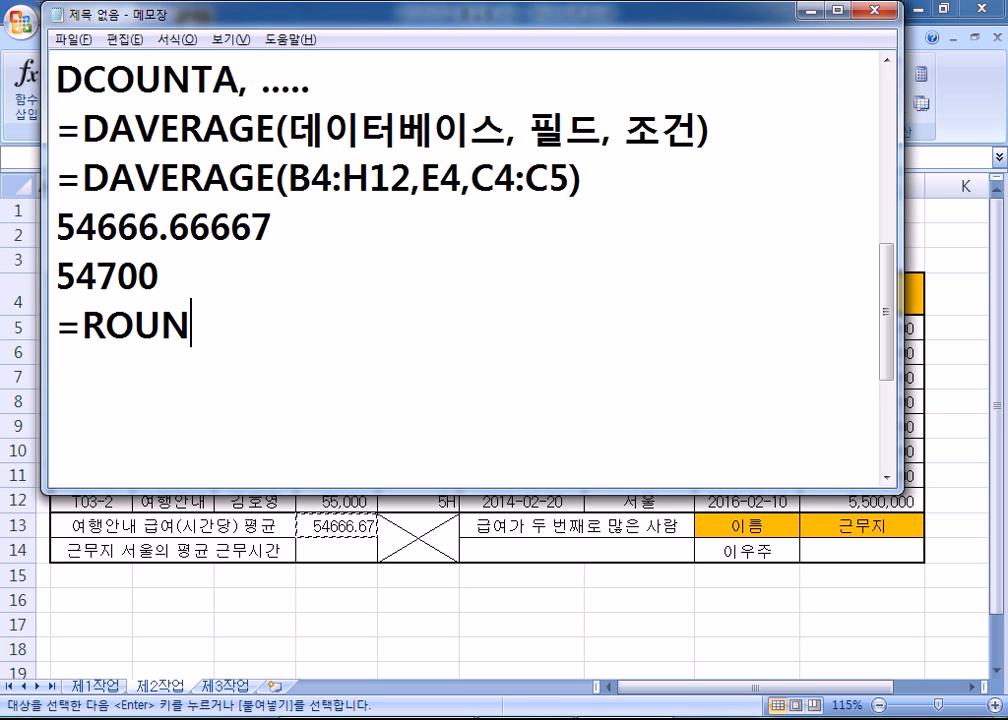
type("D(")
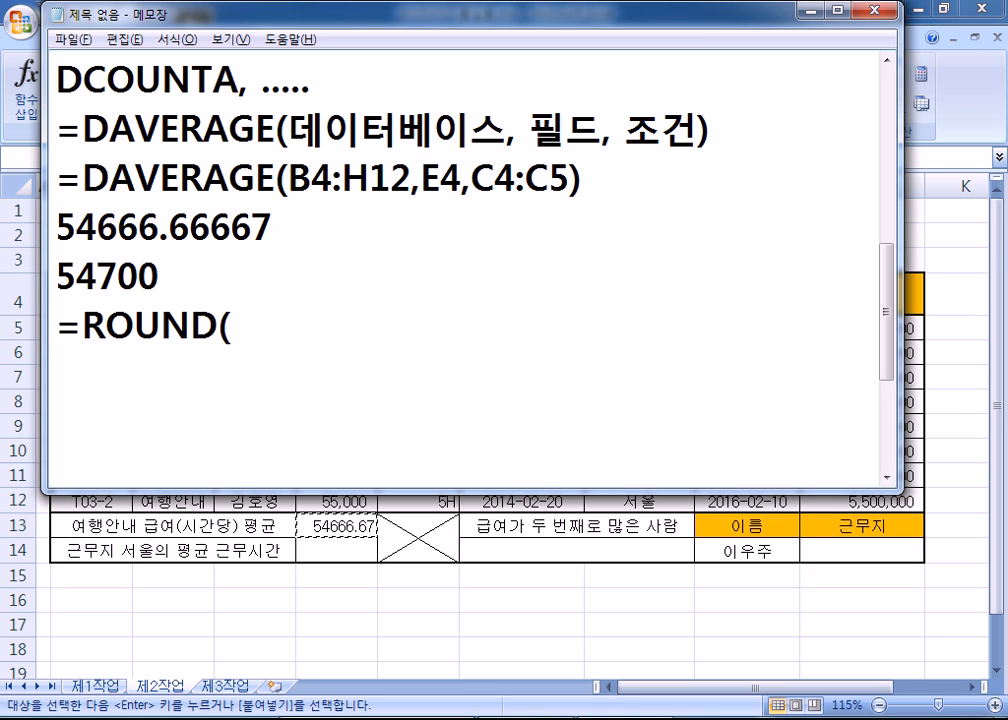
type("54")
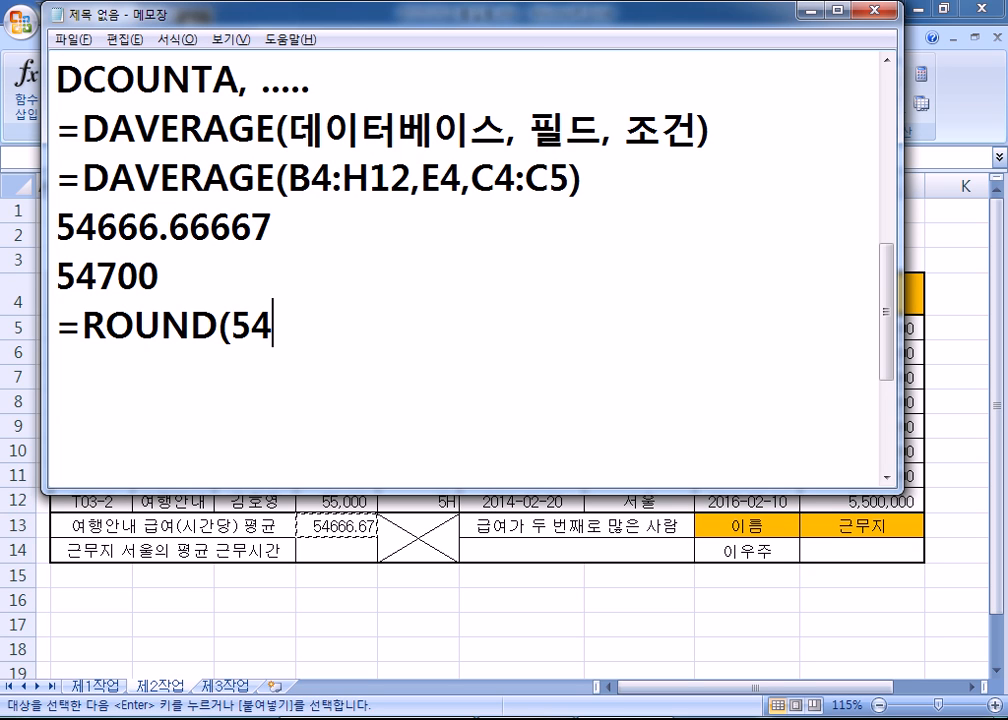
type("666.66666")
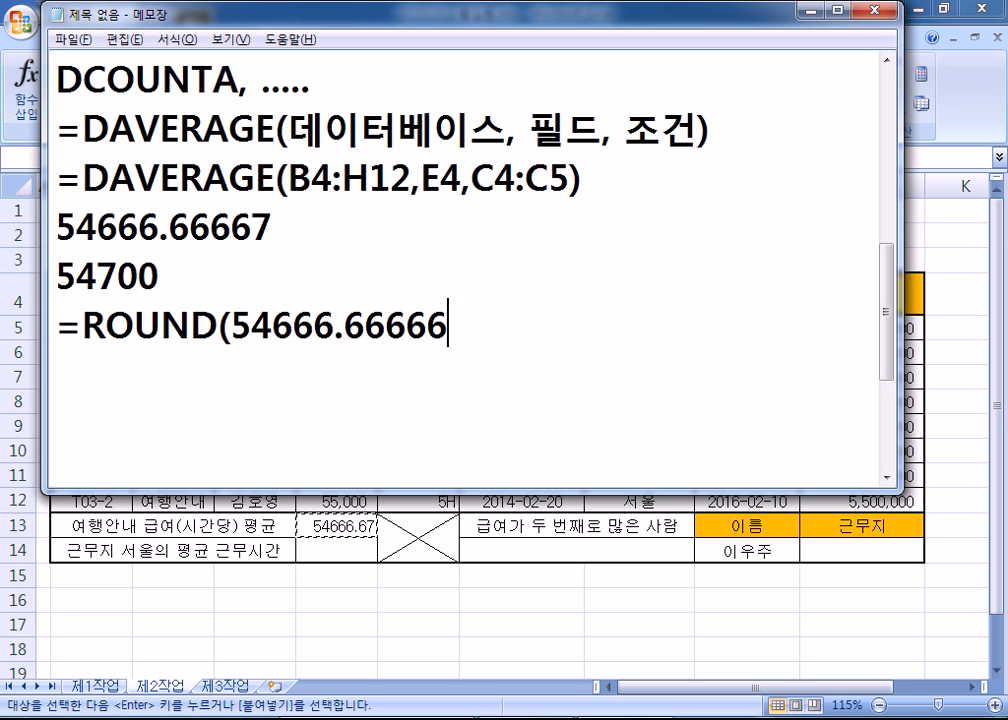
type("6667, 1")
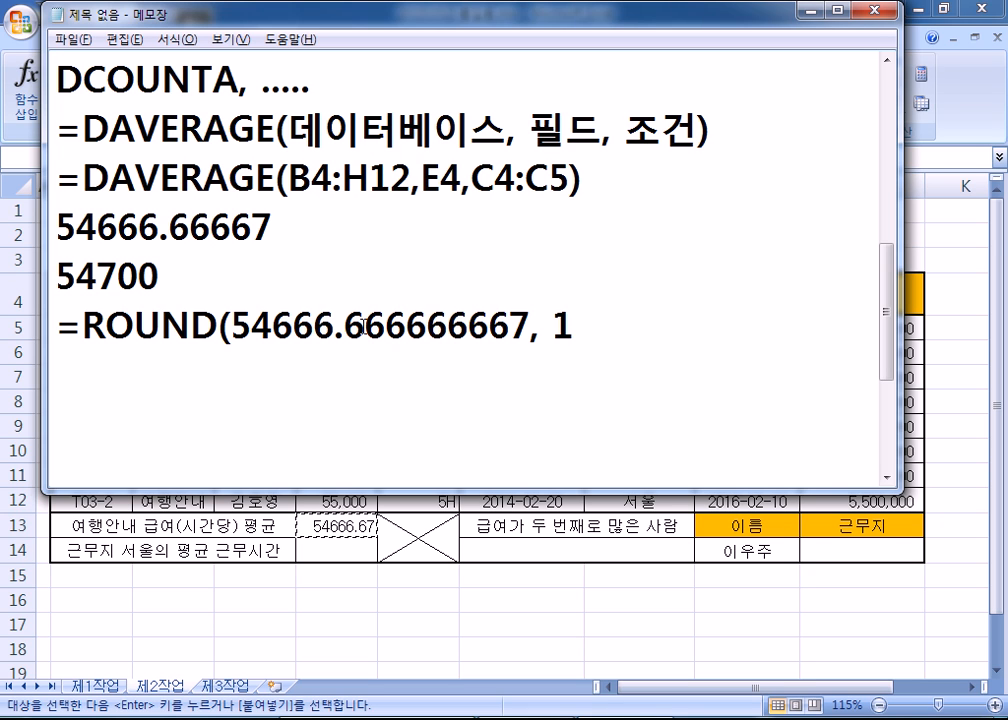
left_click_drag(365, 325, 346, 325)
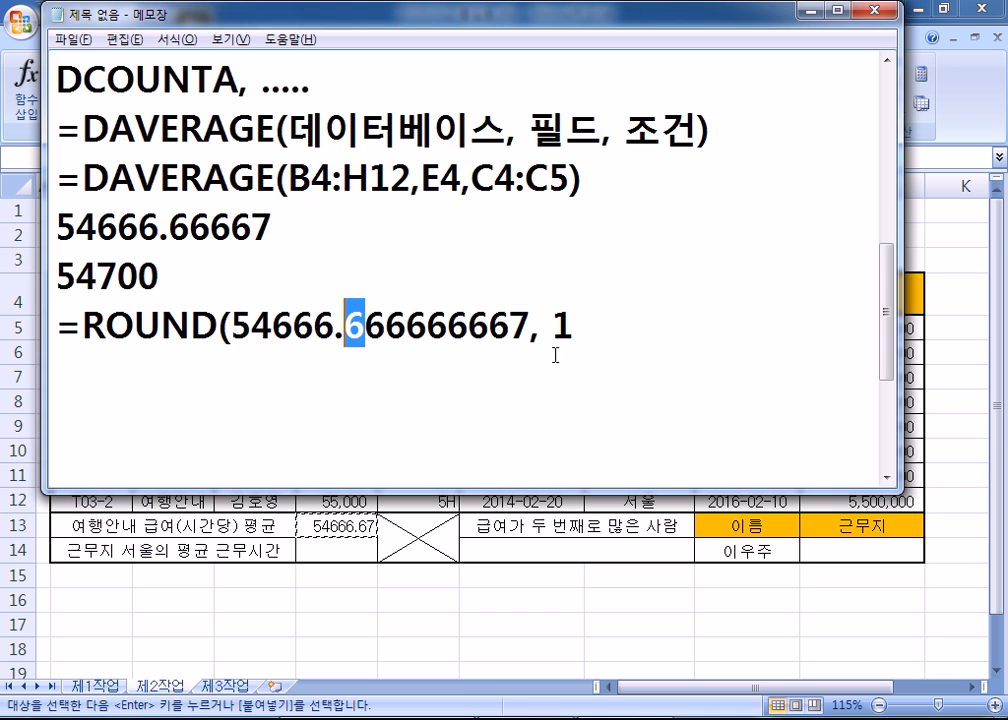
left_click(565, 325)
key("BackSpace")
type("2")
left_click_drag(345, 326, 370, 325)
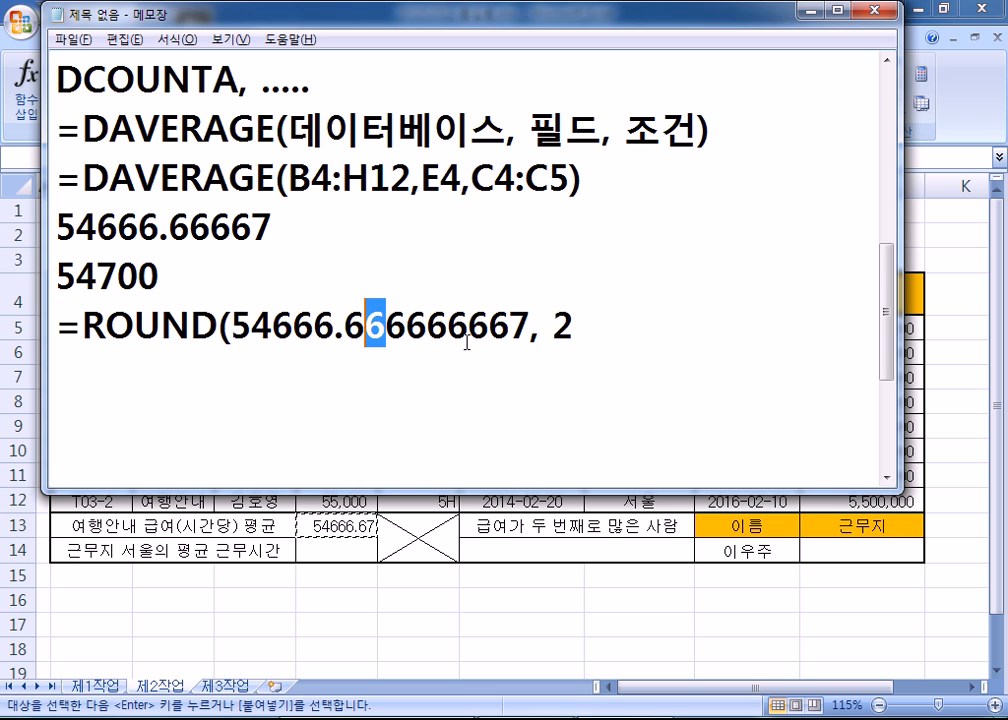
double_click(565, 328)
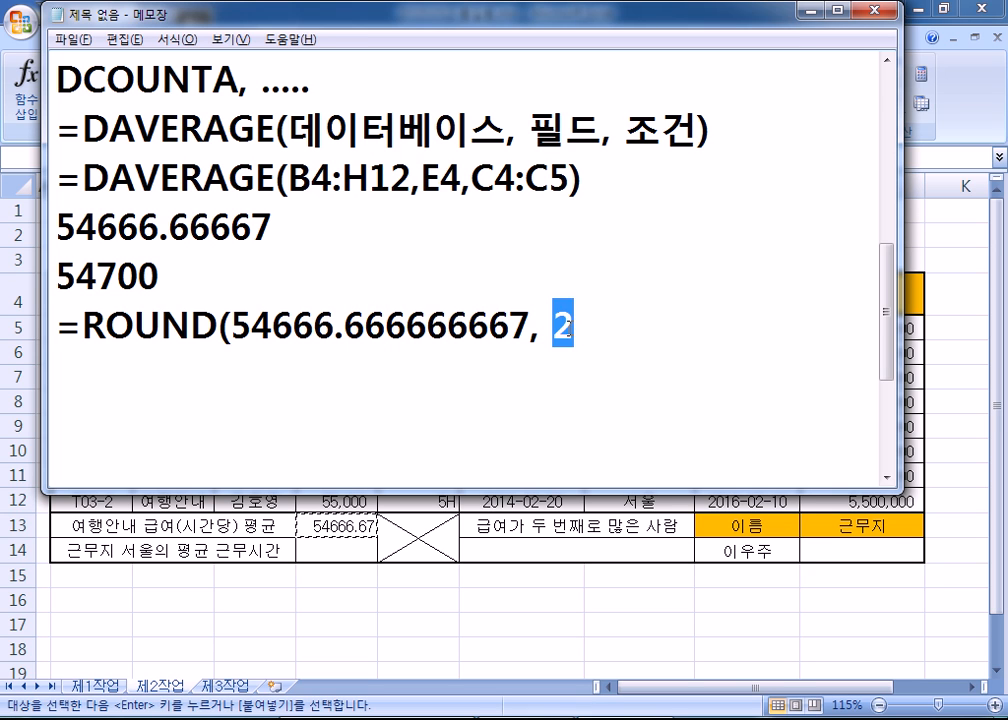
type("0")
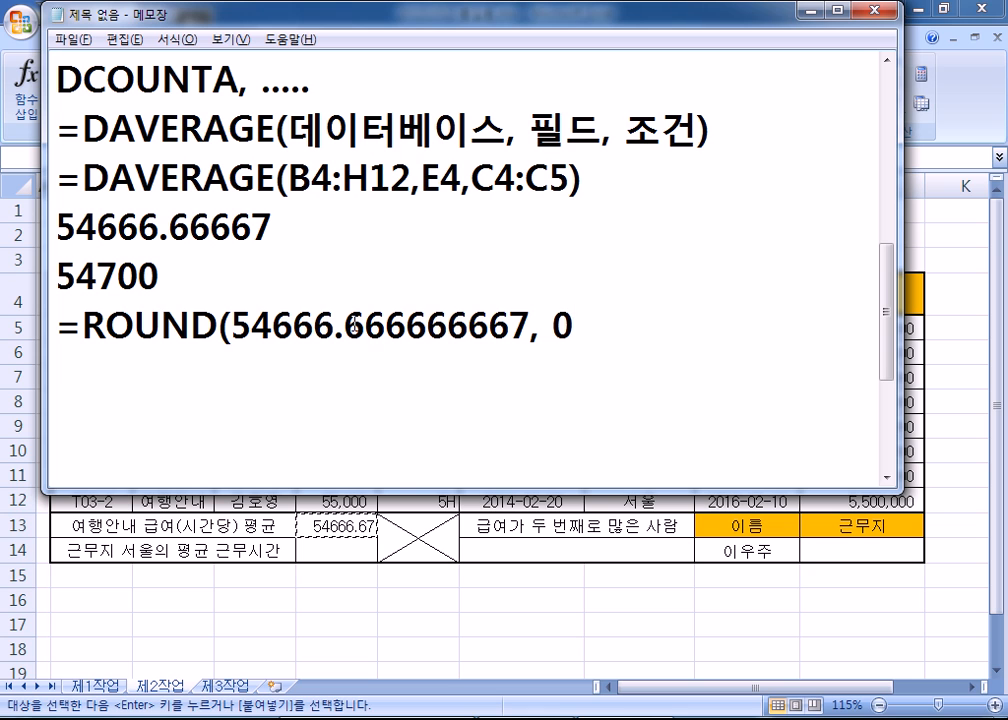
- Change the rounding digit to -1, then finish as =ROUND(54666.666666667, -2)
mouse_move(357, 323)
left_mouse_down()
mouse_move(343, 323)
mouse_move(366, 323)
left_mouse_up()
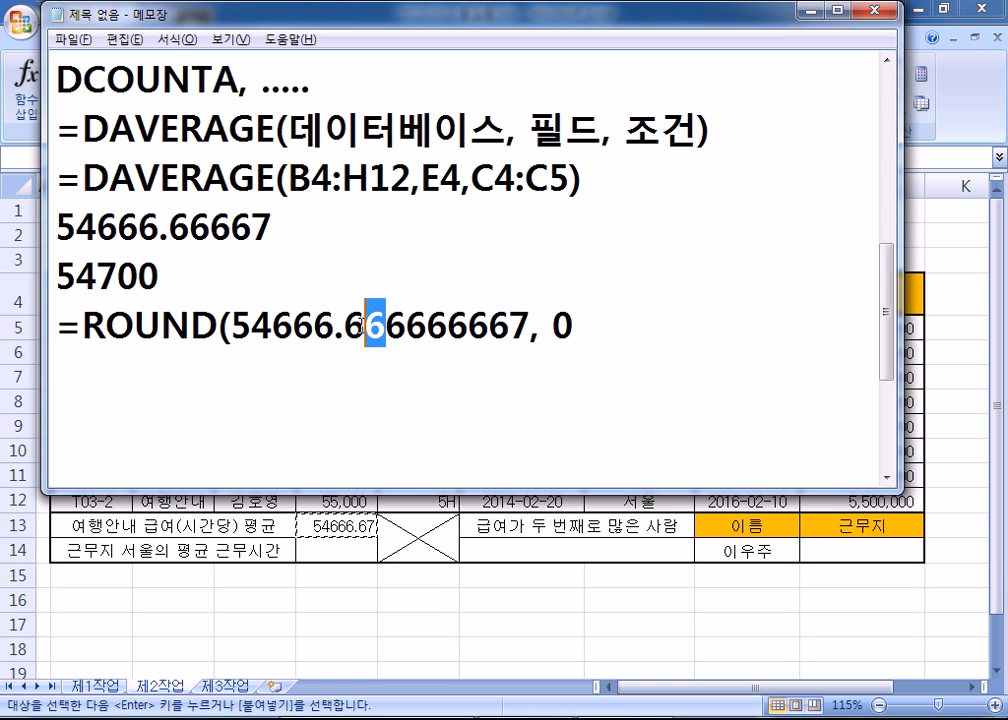
double_click(563, 328)
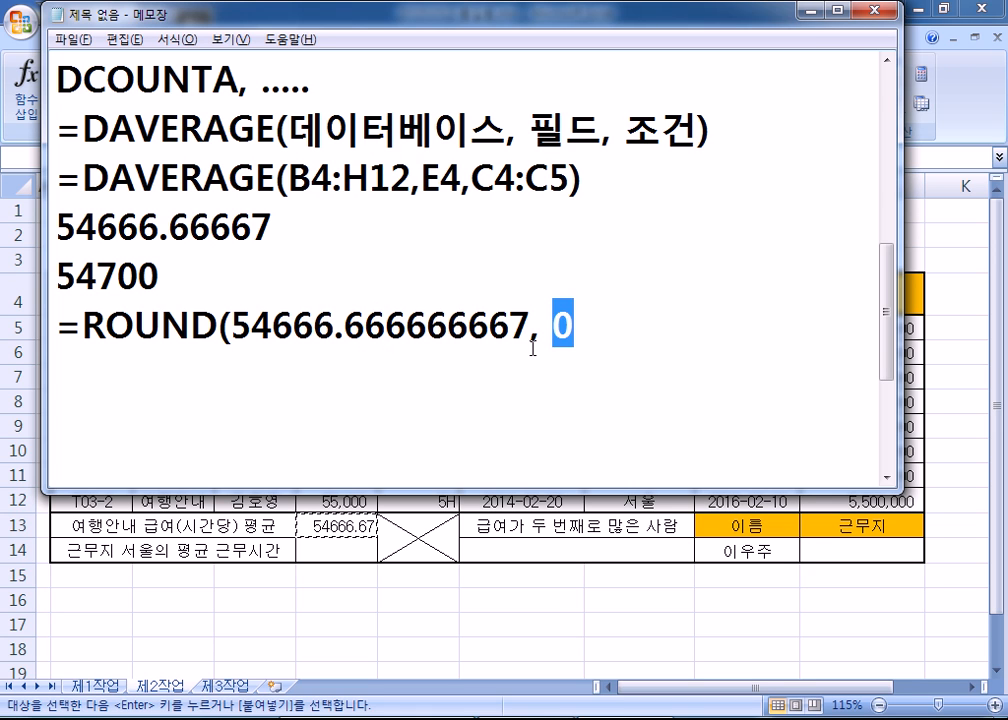
type("-1")
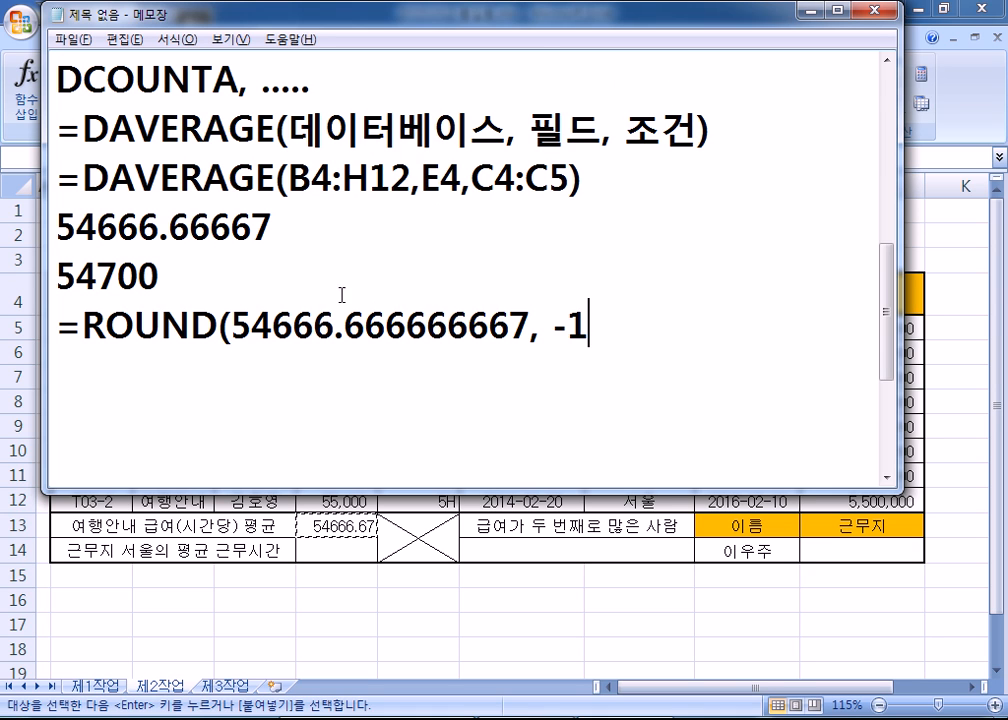
left_click_drag(312, 325, 336, 325)
left_click_drag(291, 325, 310, 325)
left_click_drag(567, 325, 588, 325)
type("2)")
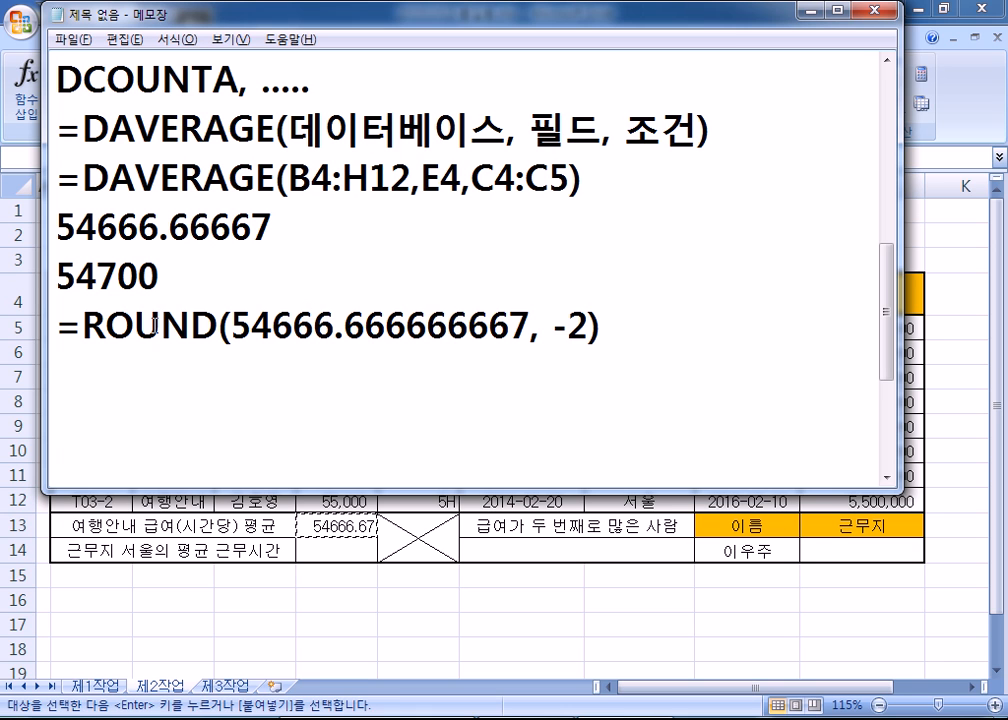
- Duplicate the ROUND line and copy DAVERAGE(B4:H12,E4,C4:C5) to replace its number
left_click_drag(50, 322, 80, 358)
left_click(207, 364)
type("=ROUND(54666.666666667, -2)")
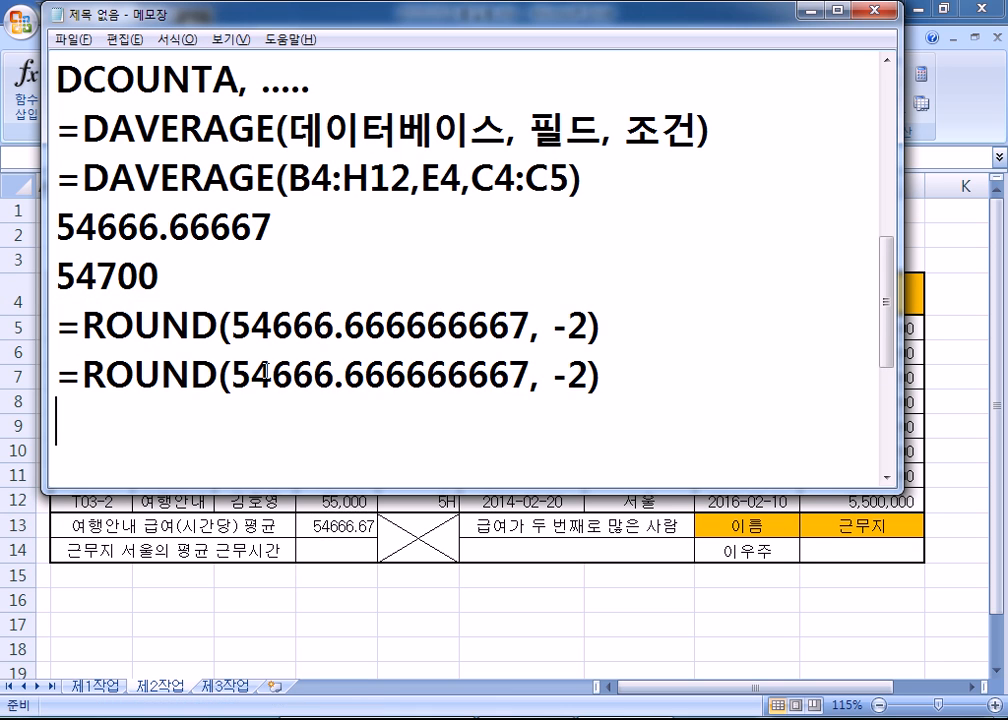
left_click_drag(84, 178, 581, 178)
key("ctrl+c")
left_click_drag(229, 375, 590, 375)
- Wrap E13's formula as =ROUND(DAVERAGE(B4:H12,E4,C4:C5),-2) so it shows 54700
key("ctrl+v")
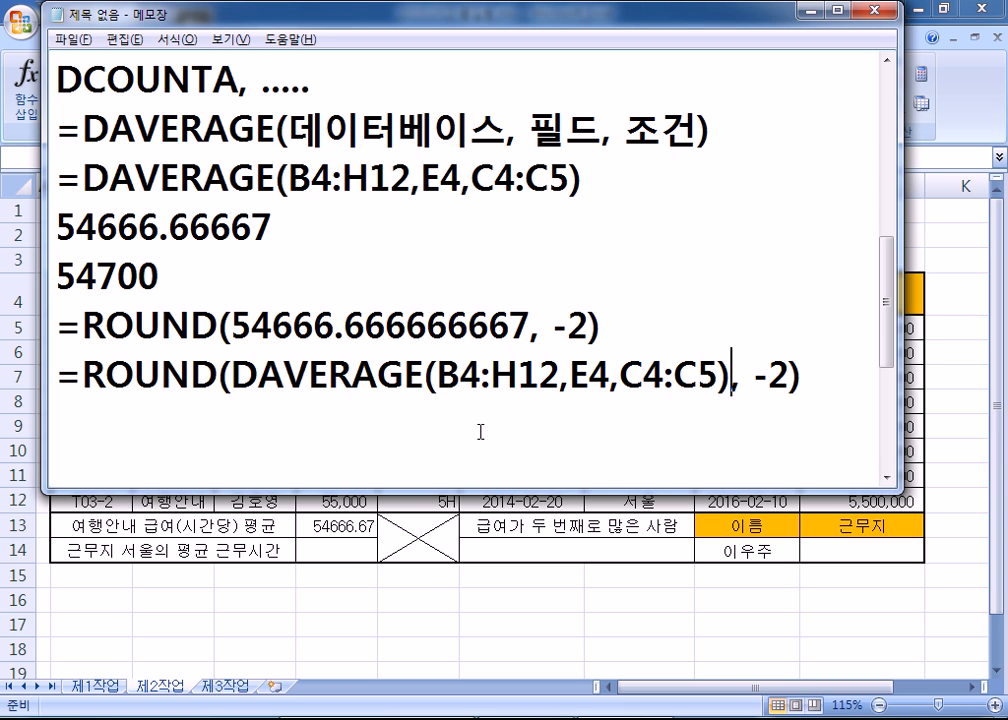
key("alt+Tab")
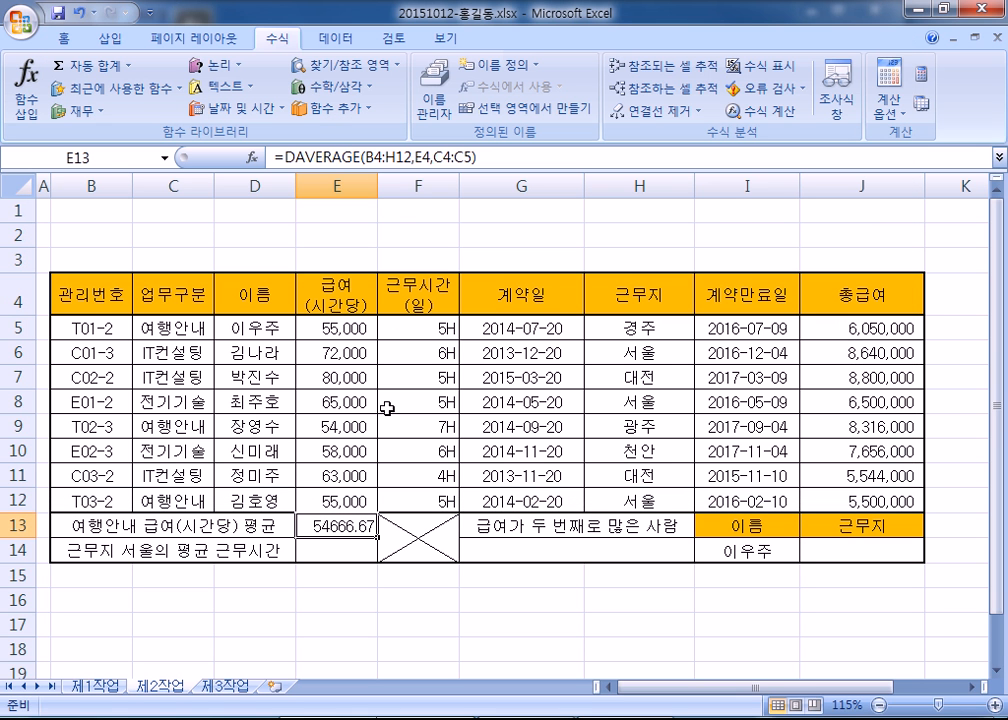
key("F2")
left_click(285, 157)
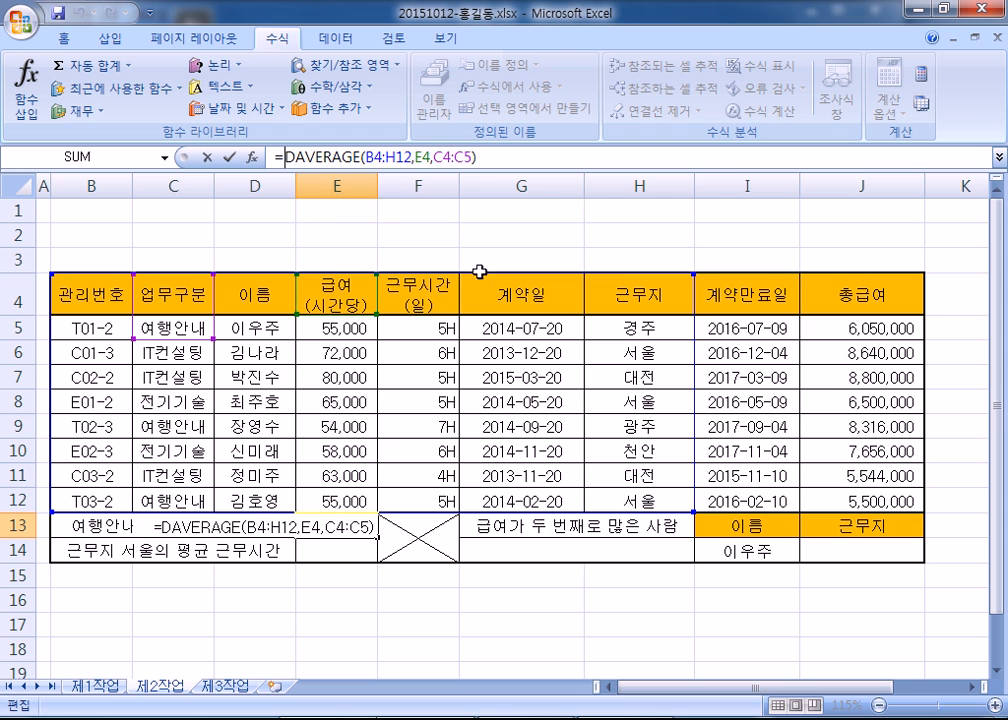
type("ROUND(")
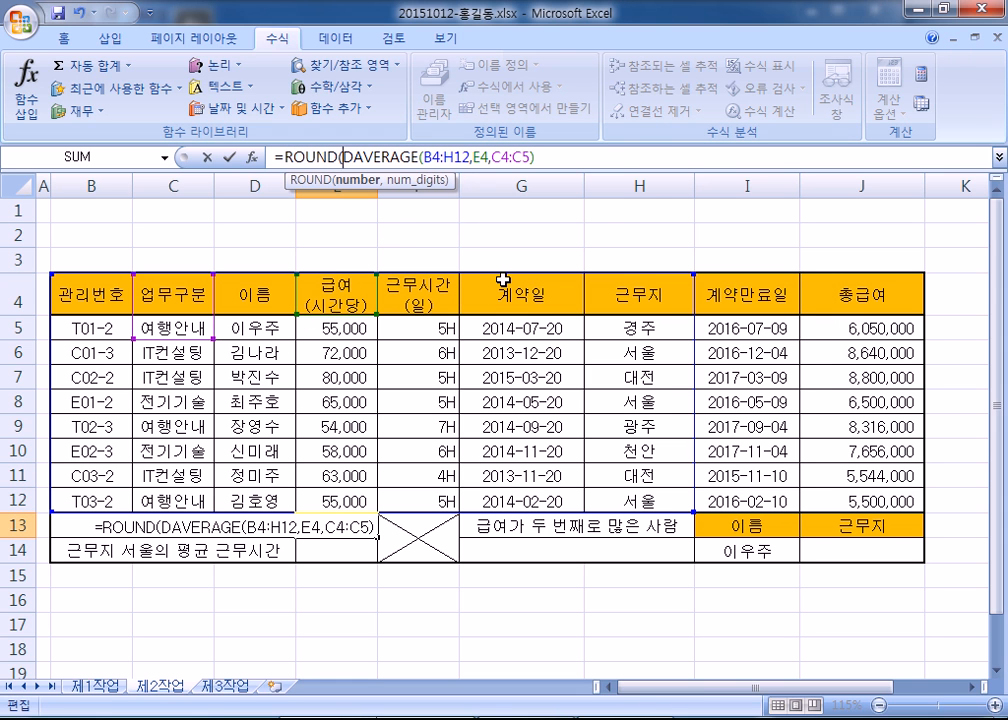
left_click(575, 158)
type(",-")
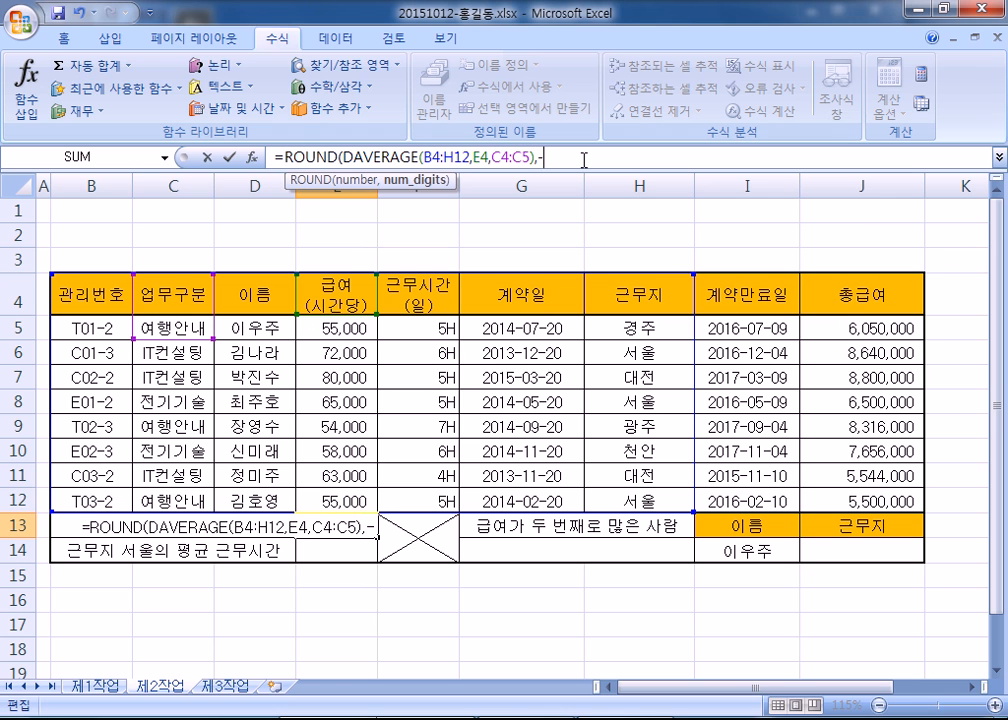
type("2)")
left_click_drag(565, 157, 281, 143)
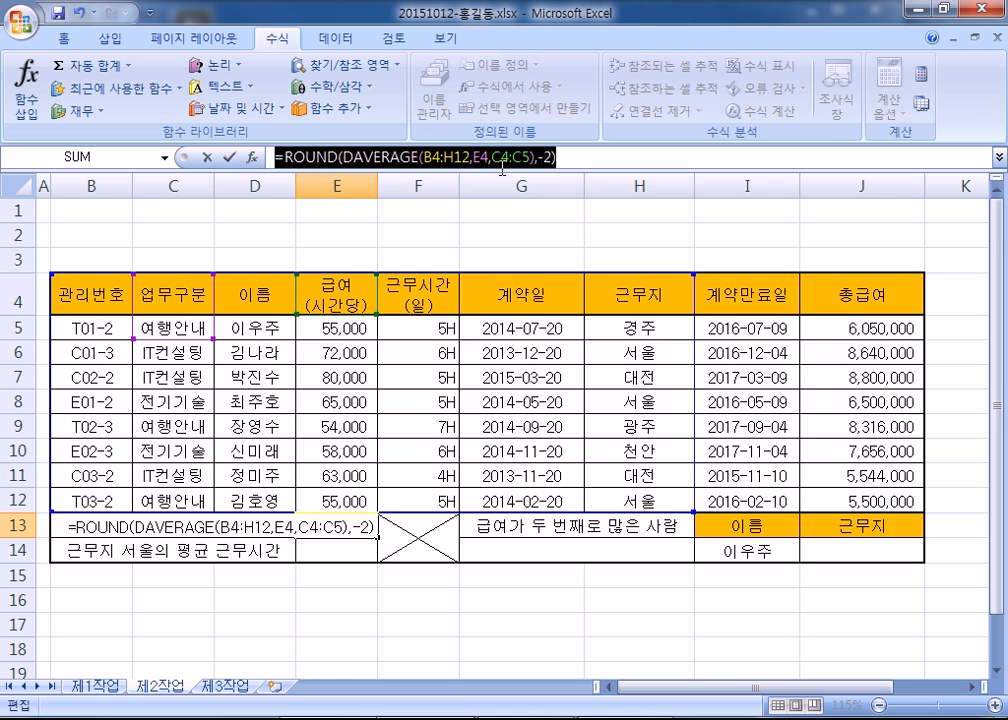
left_click(563, 158)
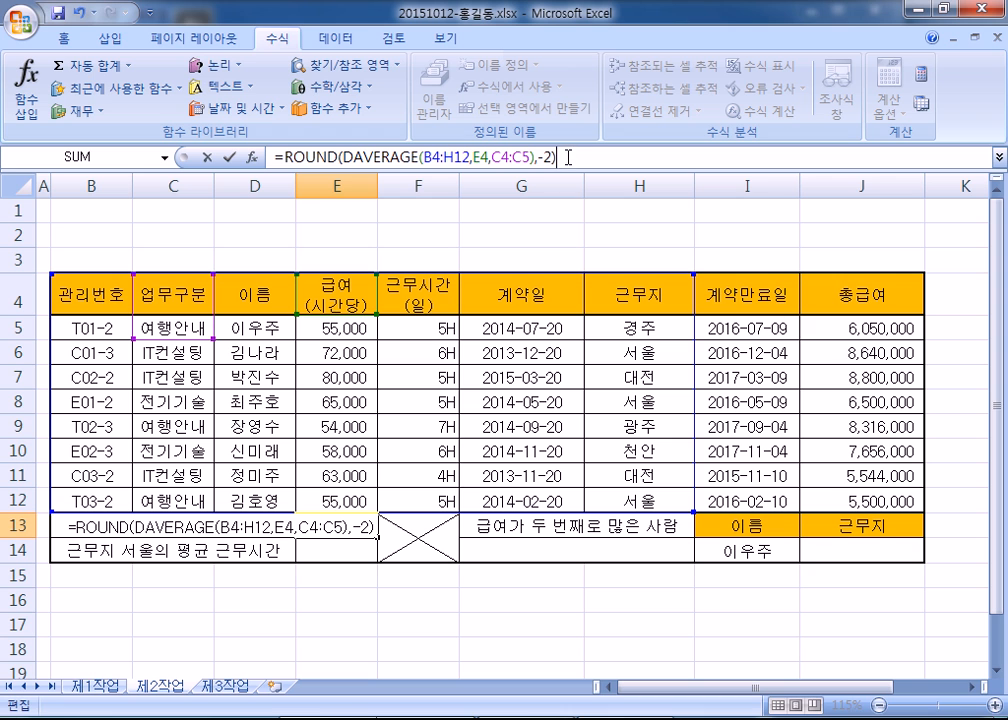
key("Return")
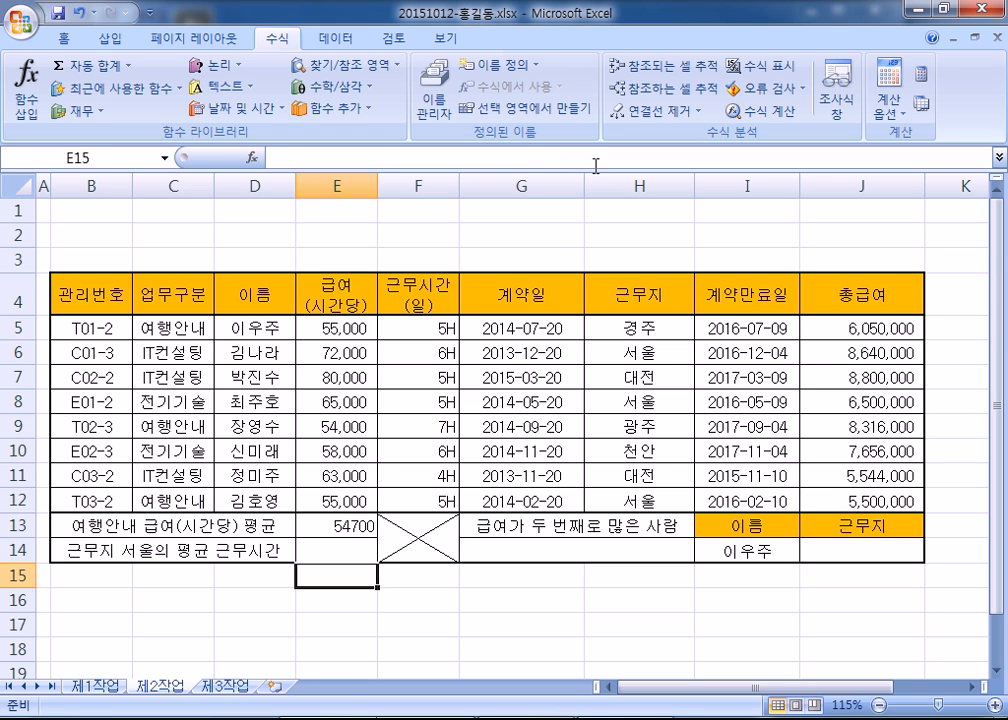
left_click(355, 520)
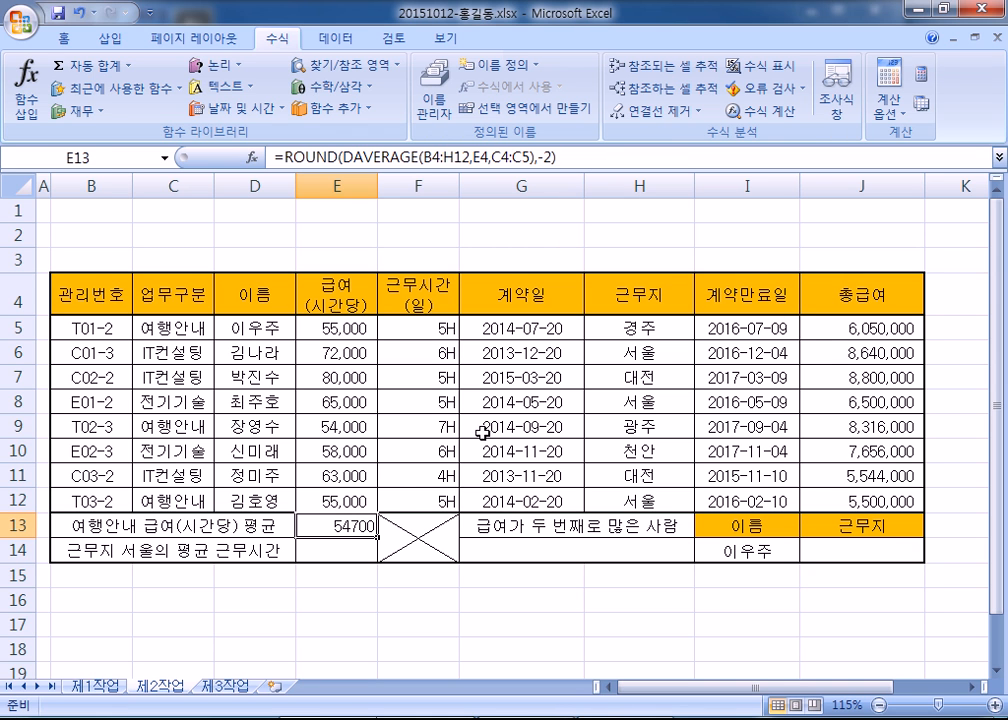
key("alt+Tab")
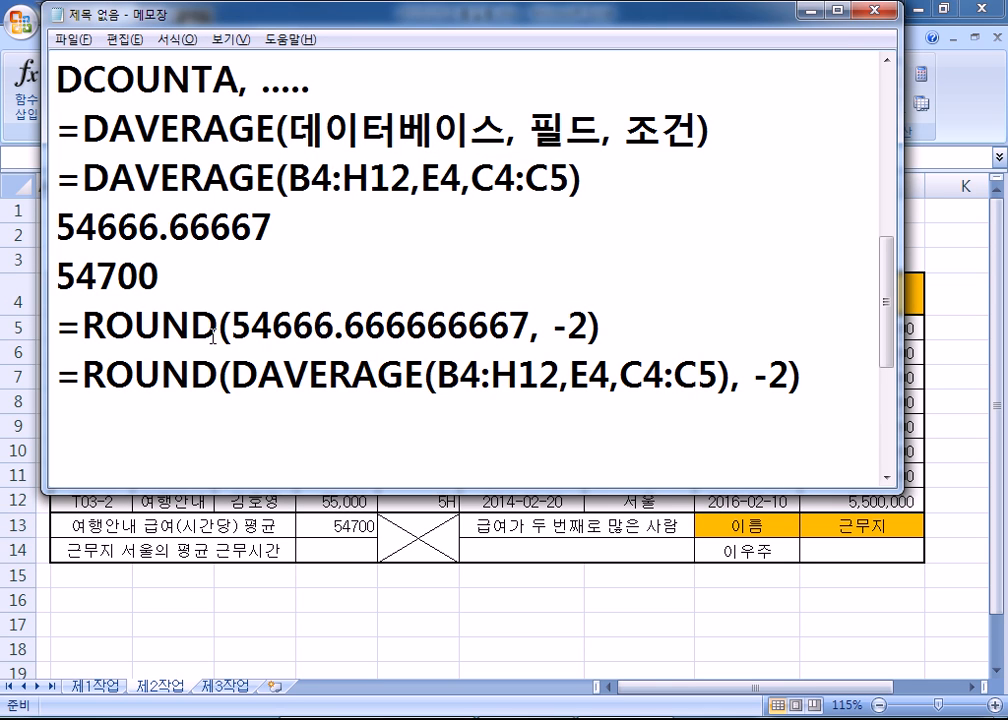
left_click_drag(92, 177, 608, 176)
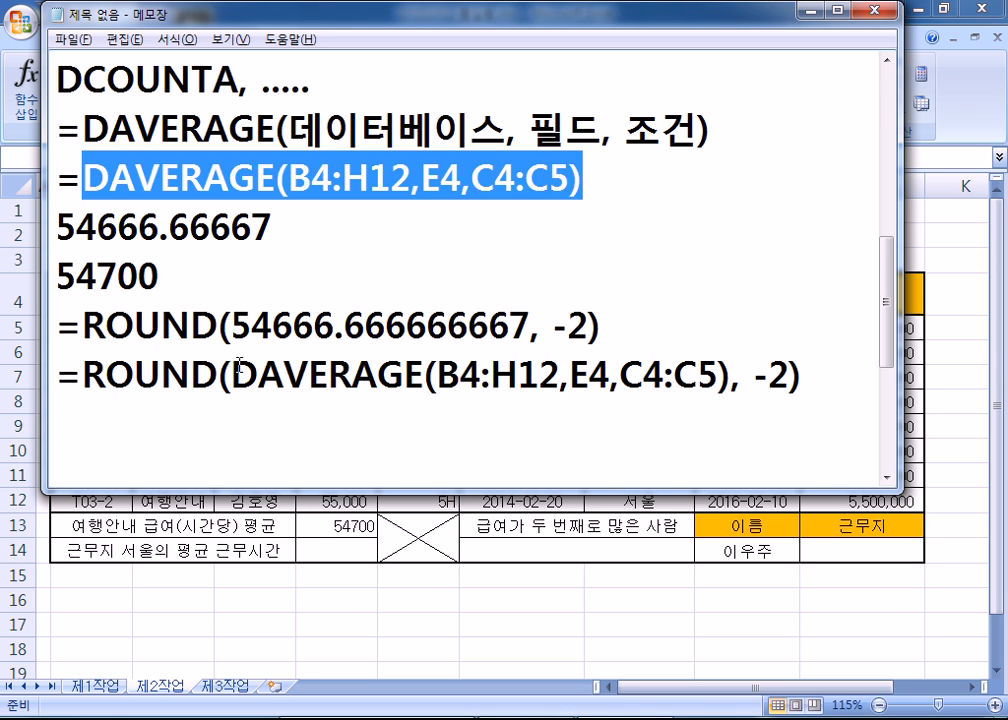
left_click_drag(83, 375, 232, 376)
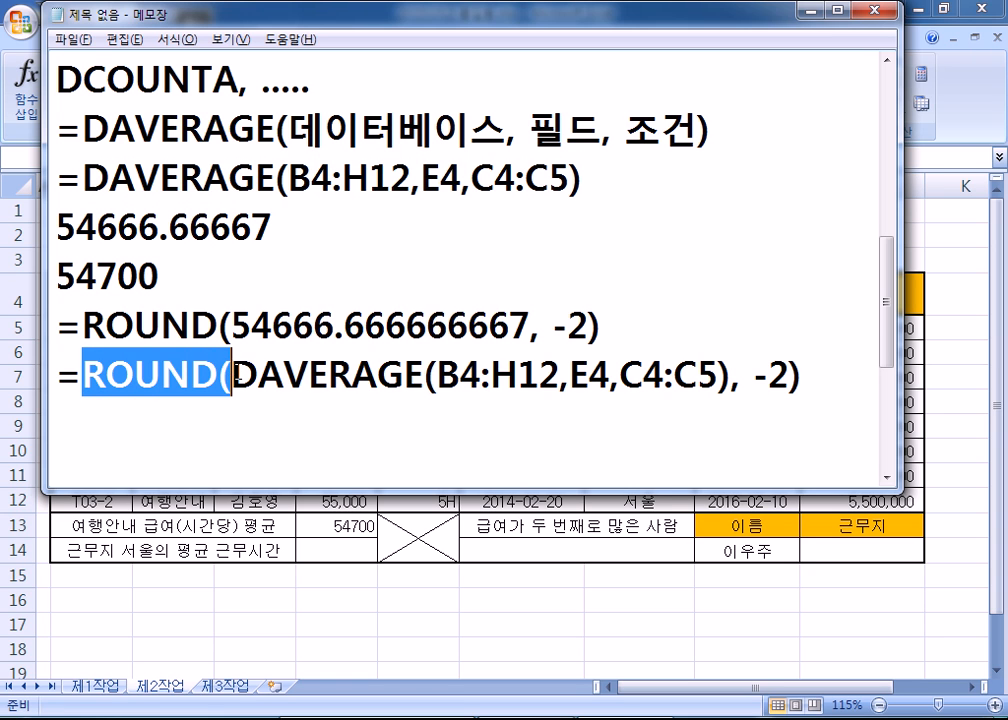
left_click_drag(730, 377, 792, 378)
left_click(810, 379)
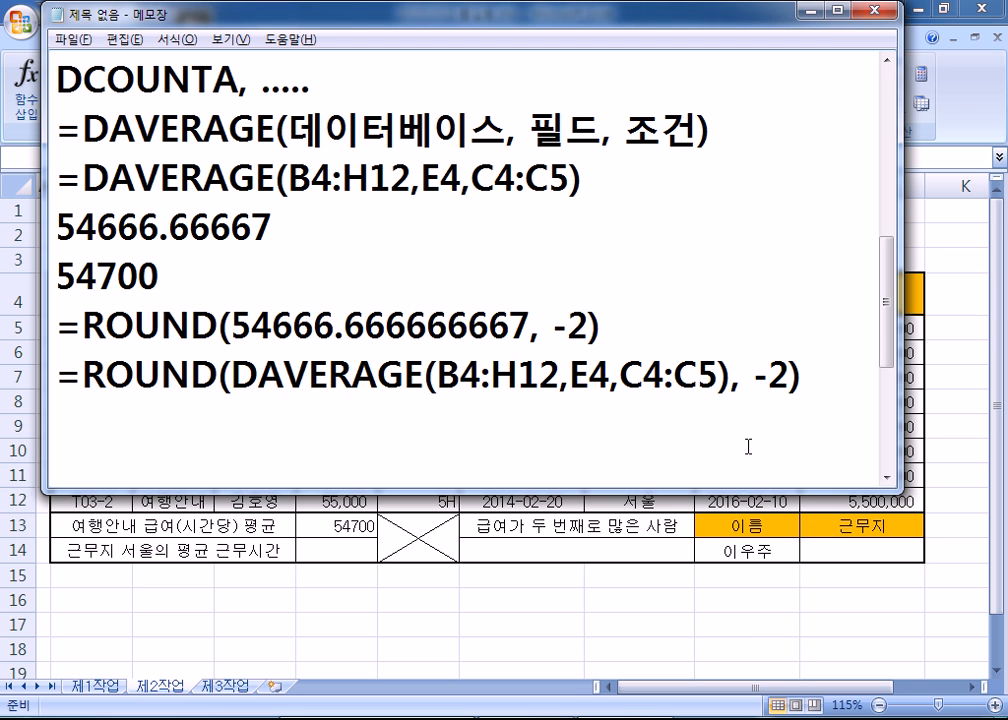
key("Return")
left_click_drag(64, 373, 850, 400)
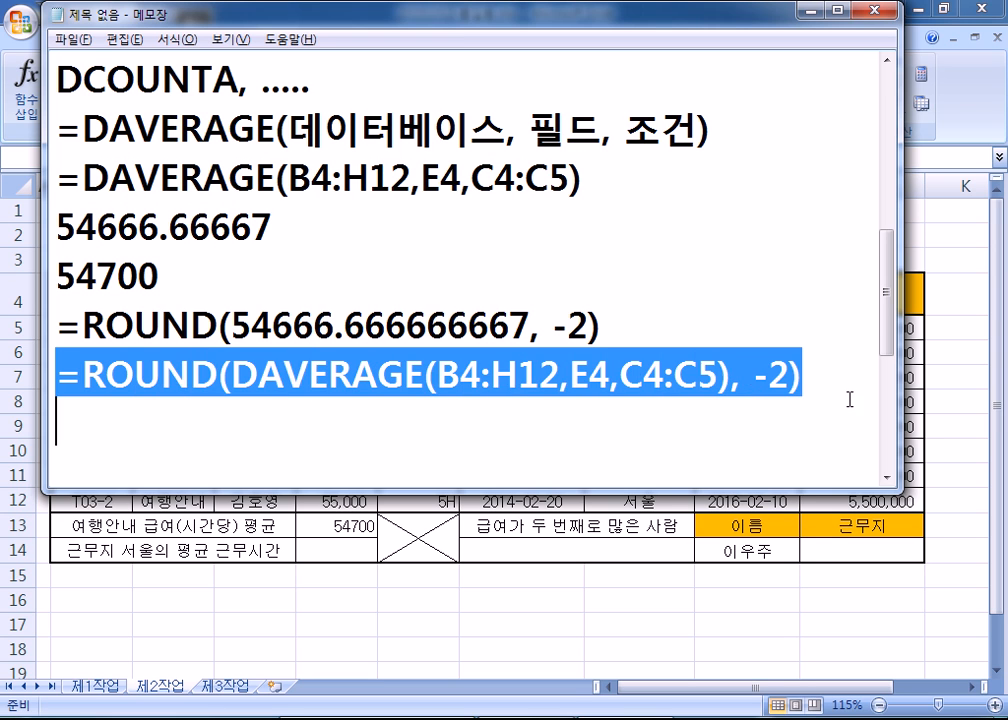
left_click(491, 434)
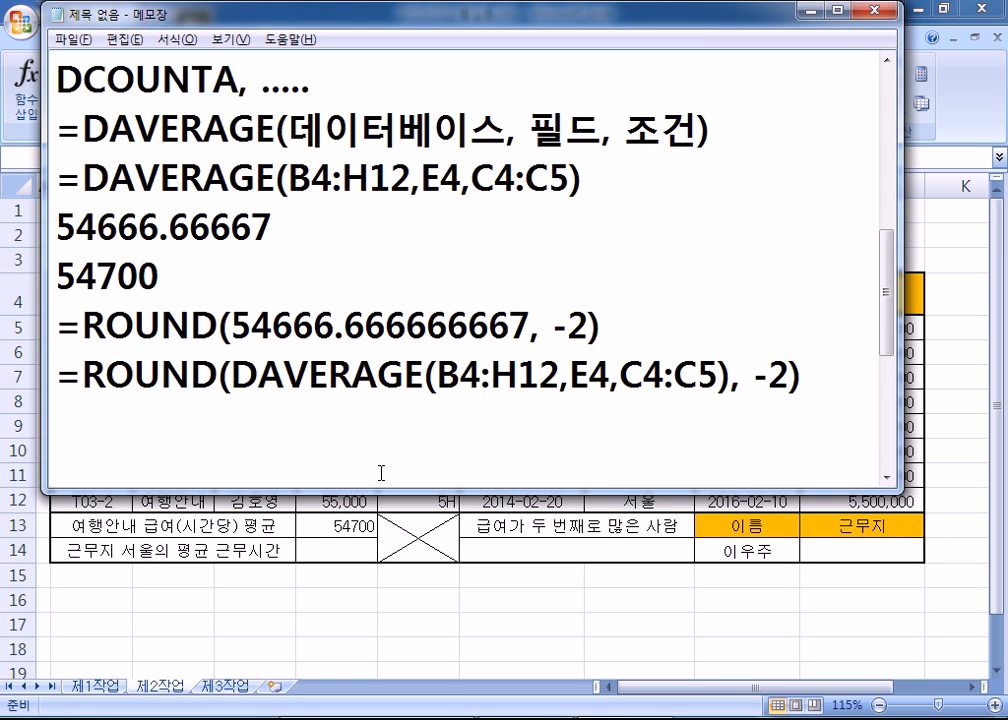
- Fill the 서울 workplace cells H6, H8 and H12 yellow
key("alt+Tab")
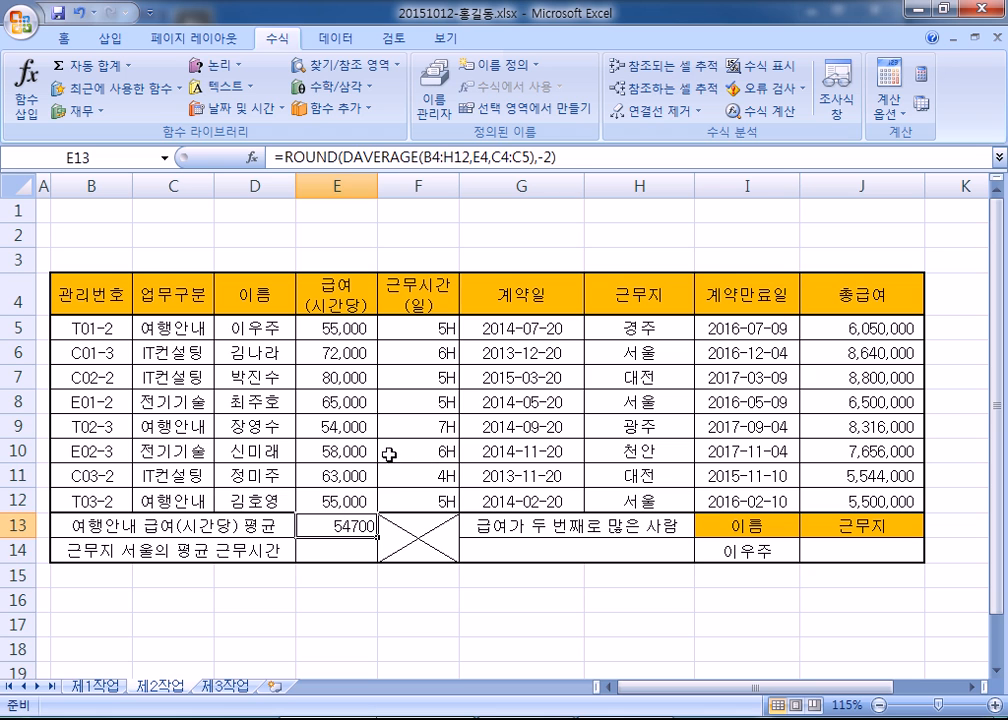
left_click(337, 552)
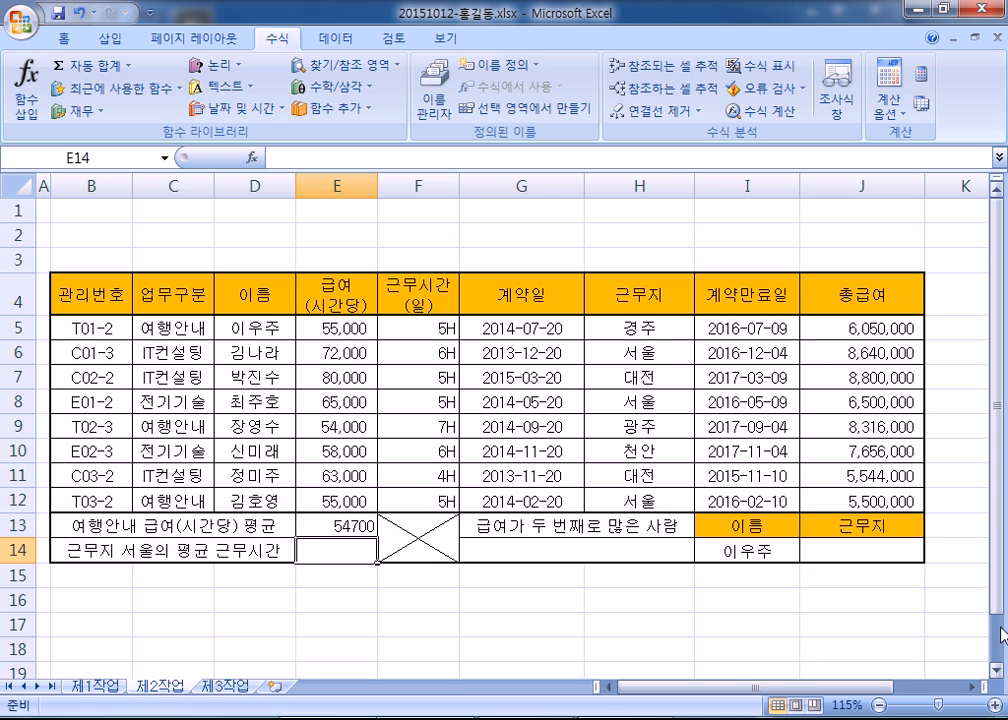
left_click(997, 671)
left_click(997, 671)
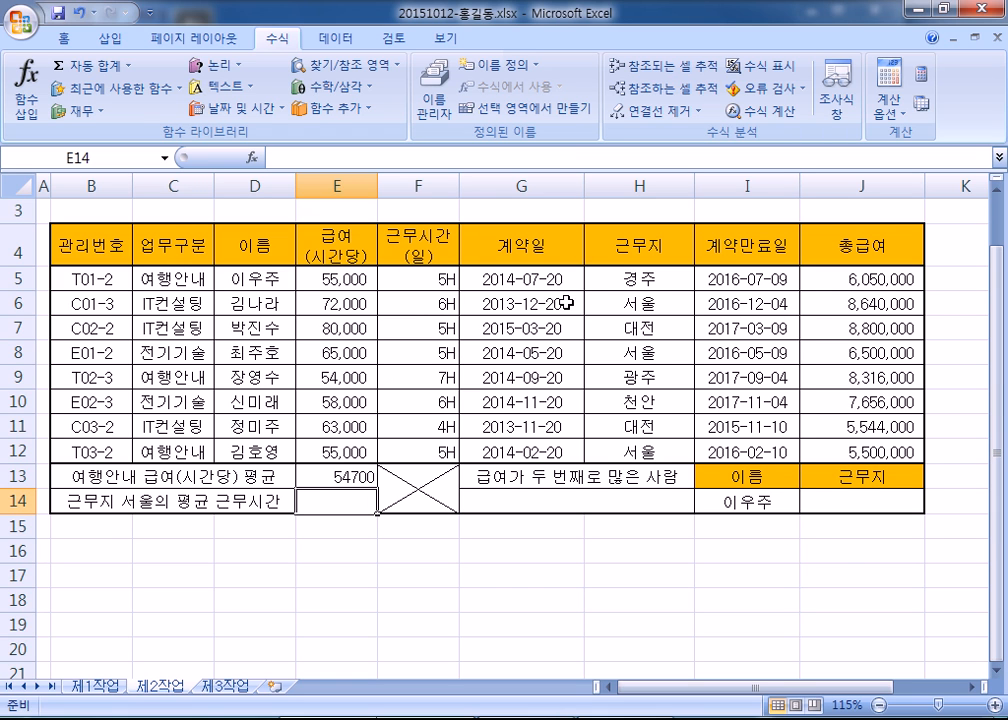
left_click(646, 303)
left_click(650, 352, "ctrl")
left_click(648, 451, "ctrl")
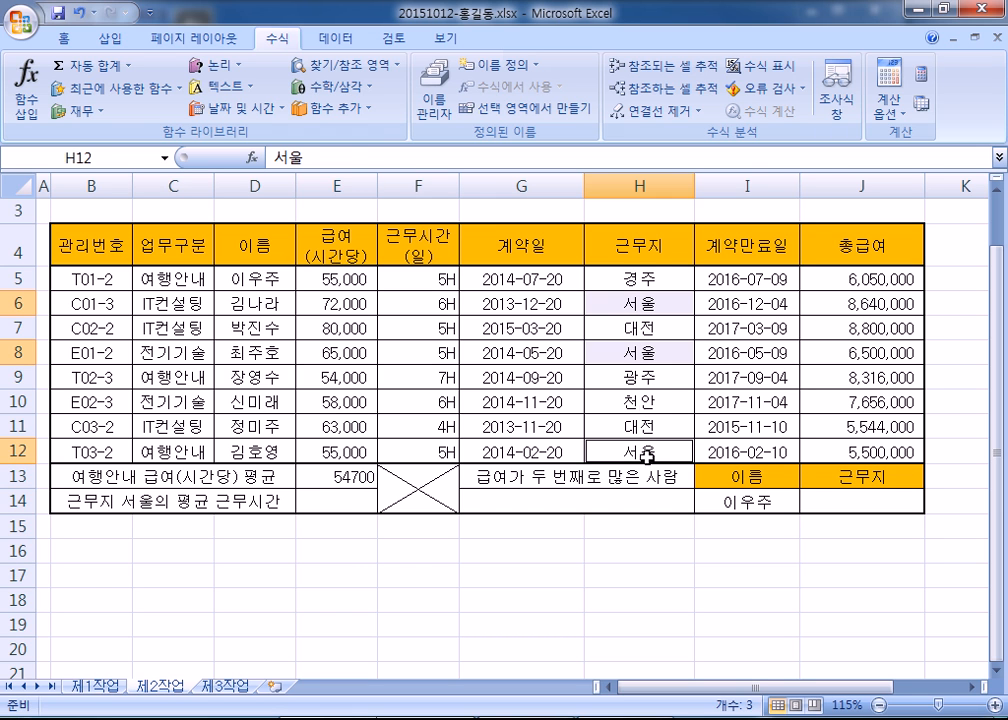
left_click(65, 38)
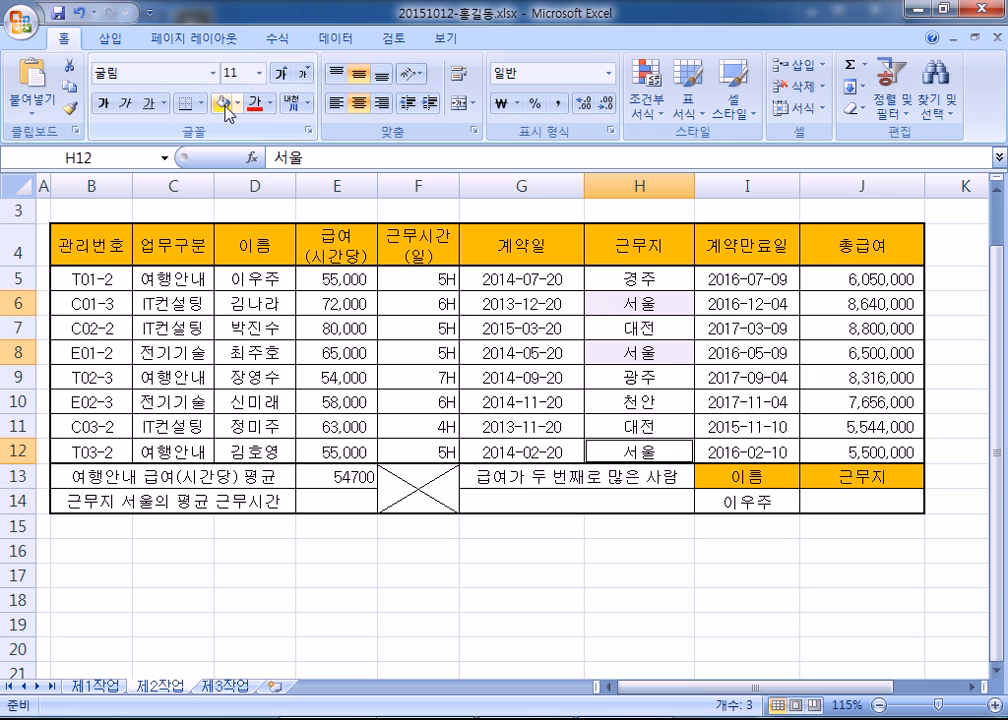
left_click(224, 104)
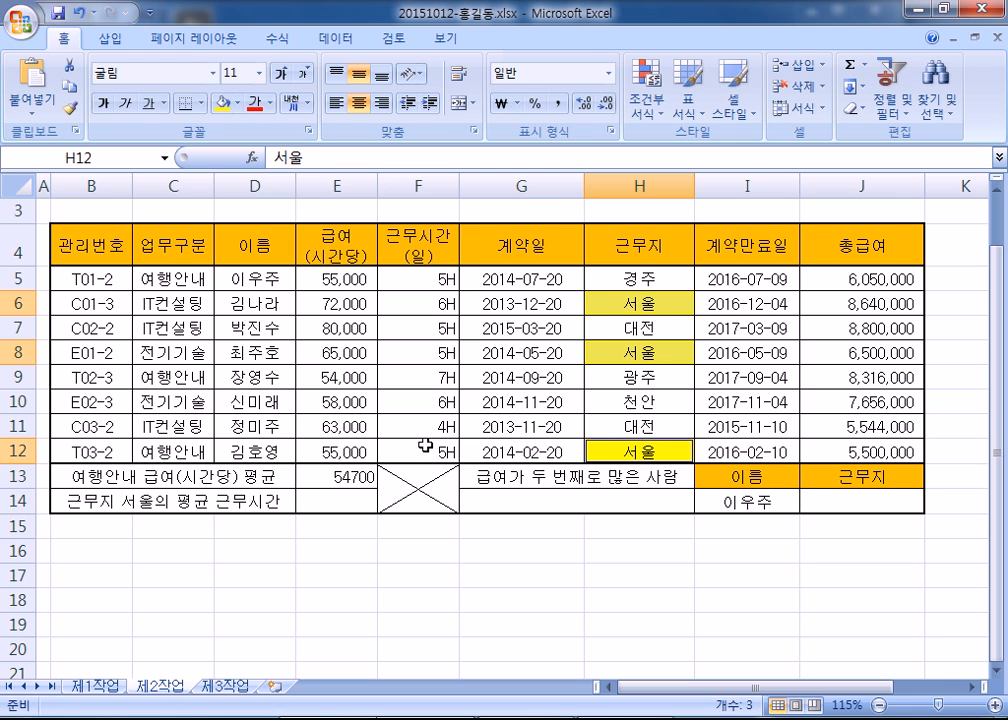
- Fill the matching work-hour cells F6, F8 and F12 yellow as well
left_click(417, 298)
left_click(425, 357, "ctrl")
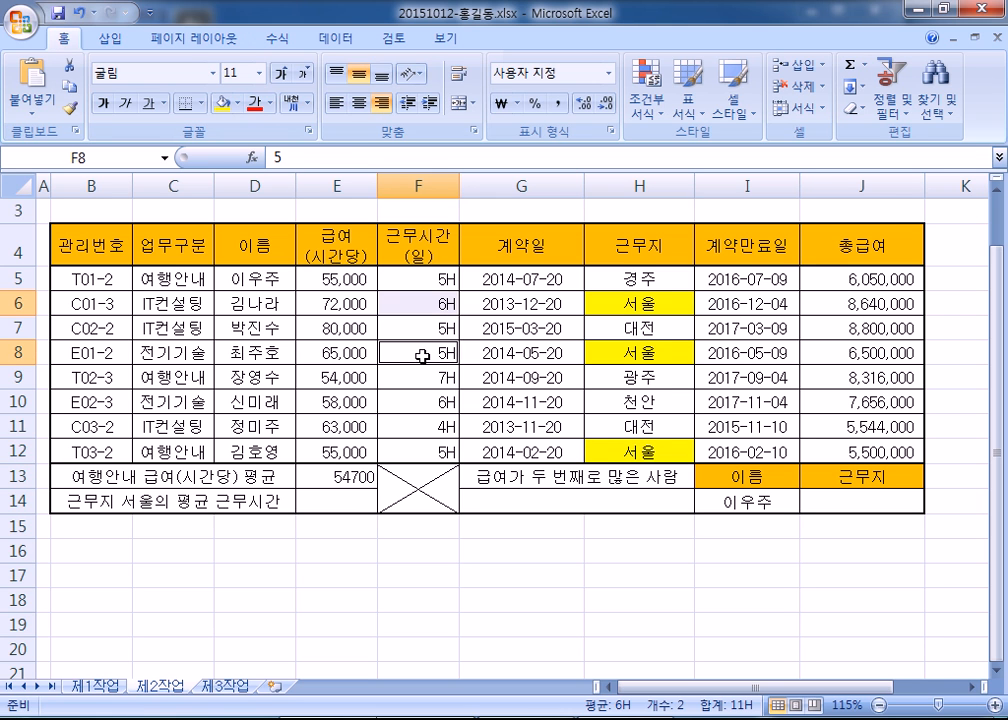
left_click(425, 451, "ctrl")
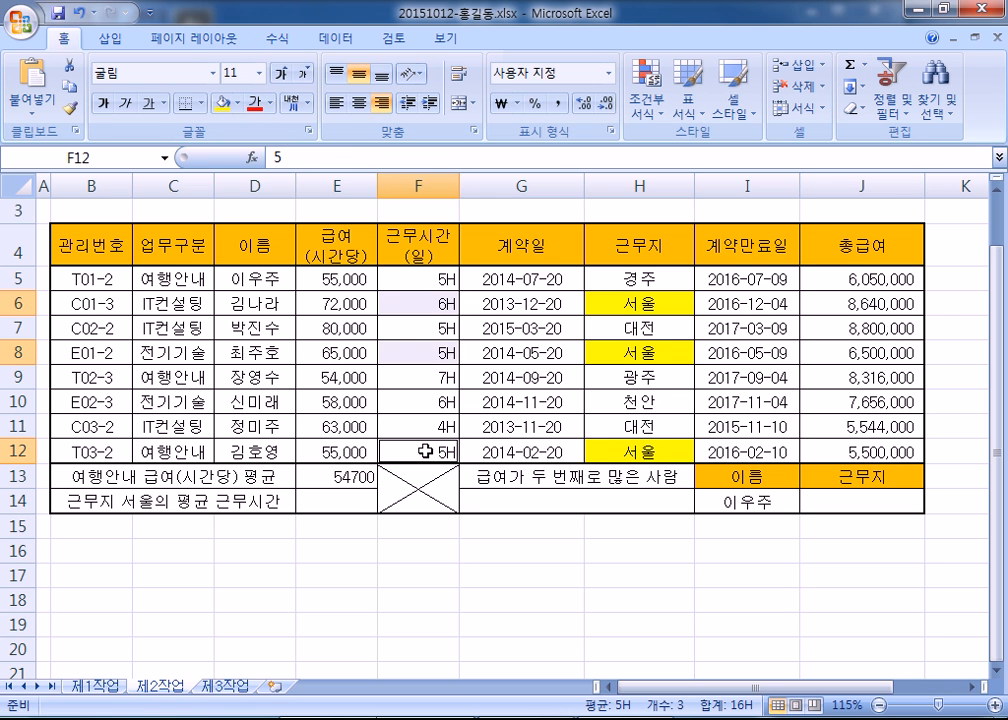
left_click(222, 103)
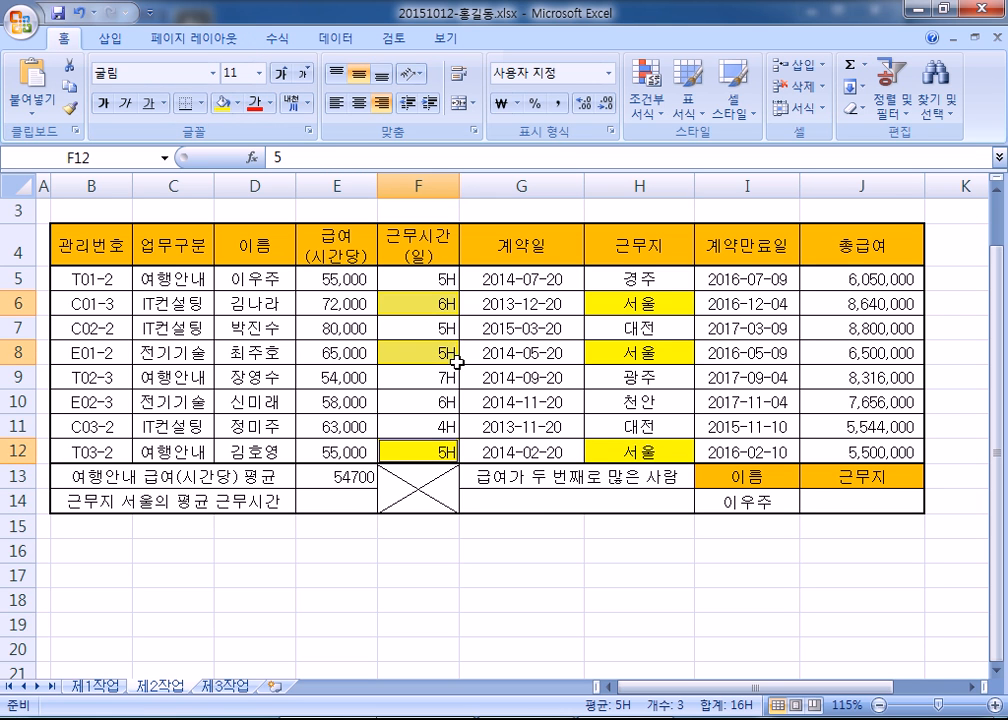
left_click(522, 530)
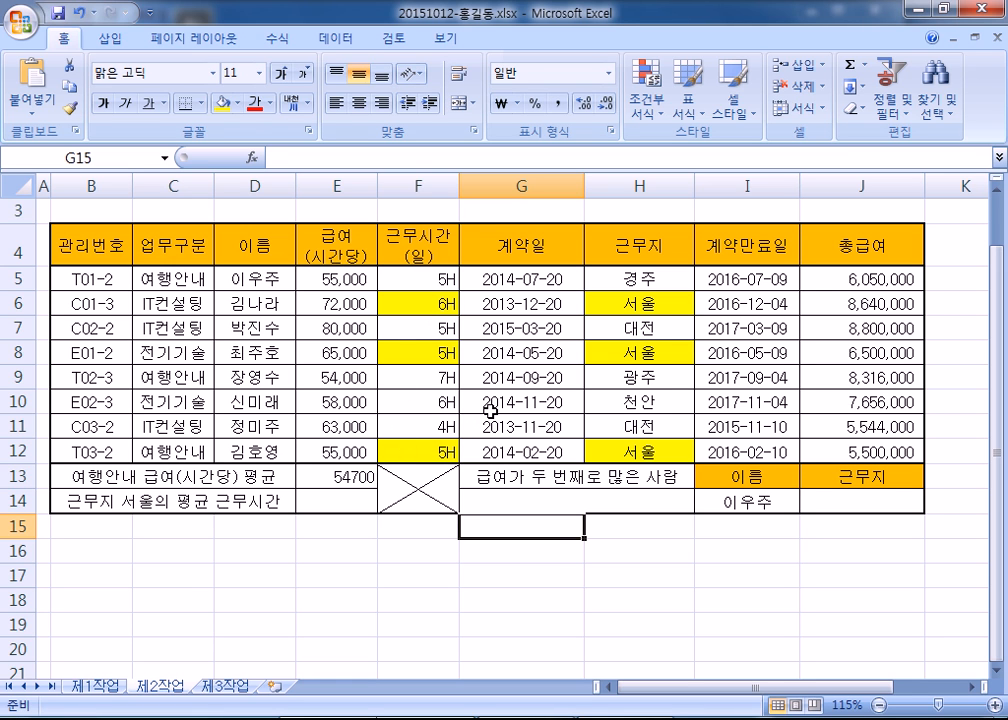
- Add a dashed separator and the line 평균 = 합계 / 개수 to the Notepad notes
key("alt+Tab")
scroll(384, 435, "down", 1)
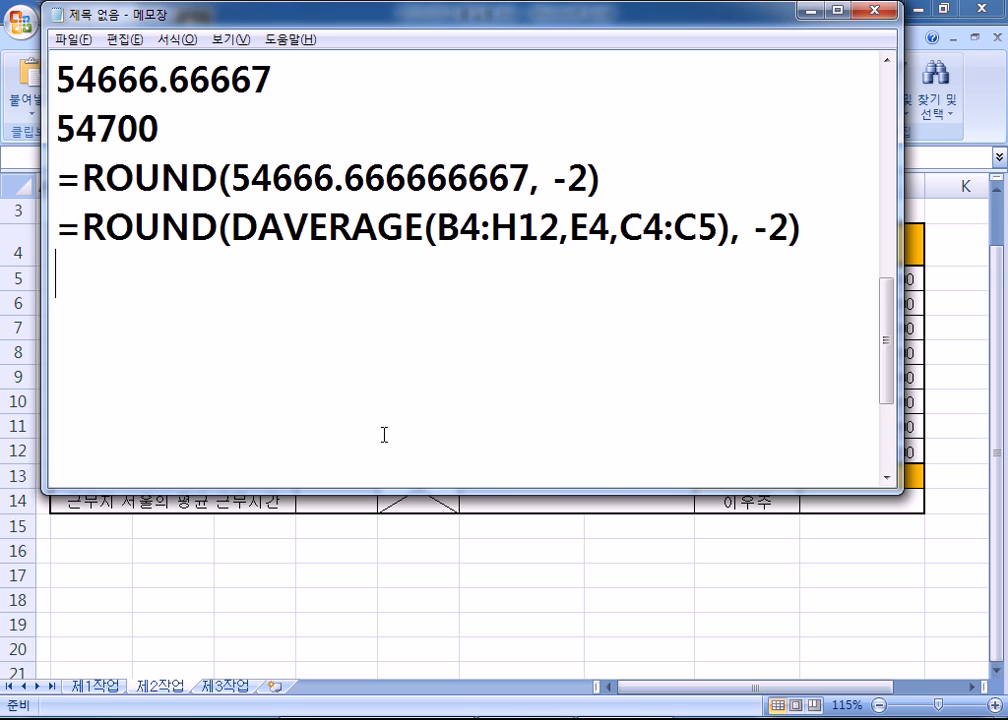
type("------------")
key("Return")
key("Return")
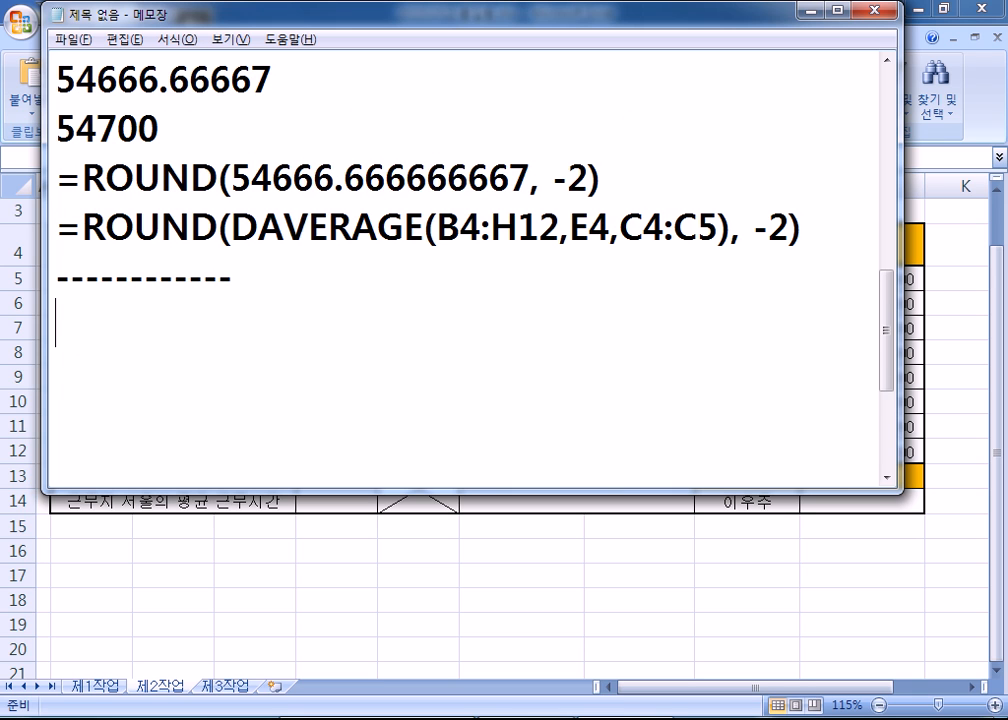
scroll(386, 430, "down", 1)
key("Up")
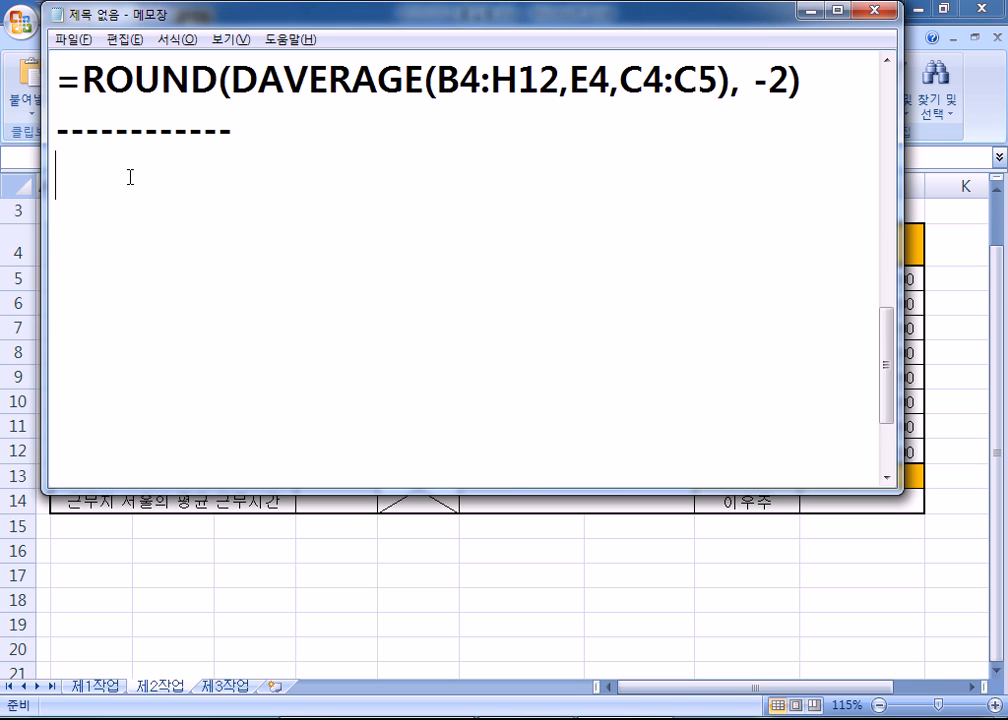
type("평균 ")
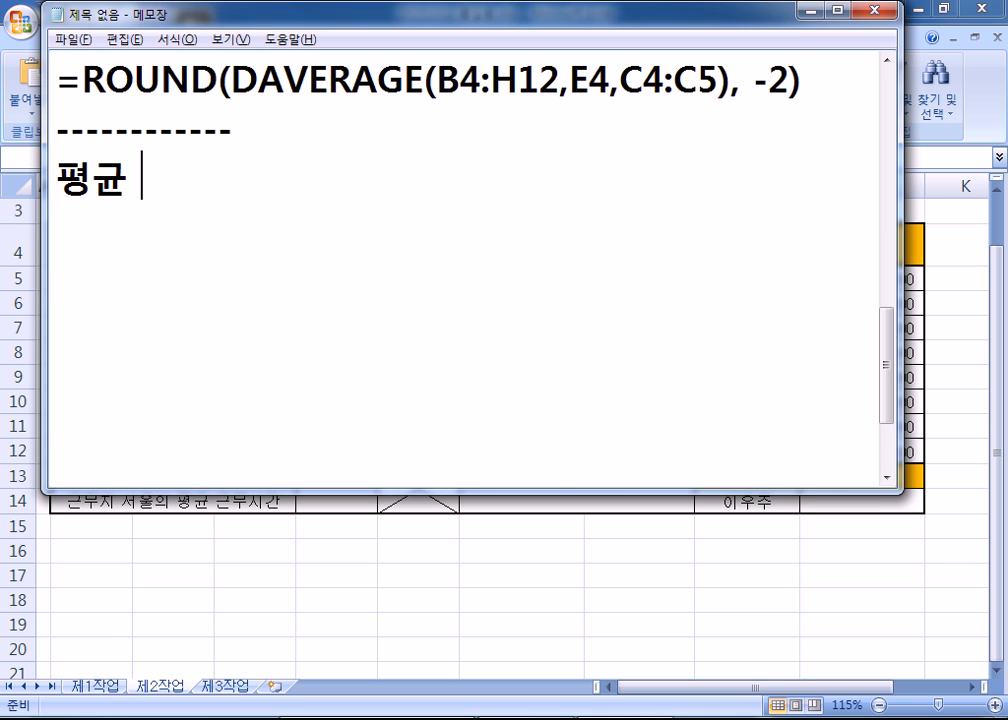
type("= 합계 /")
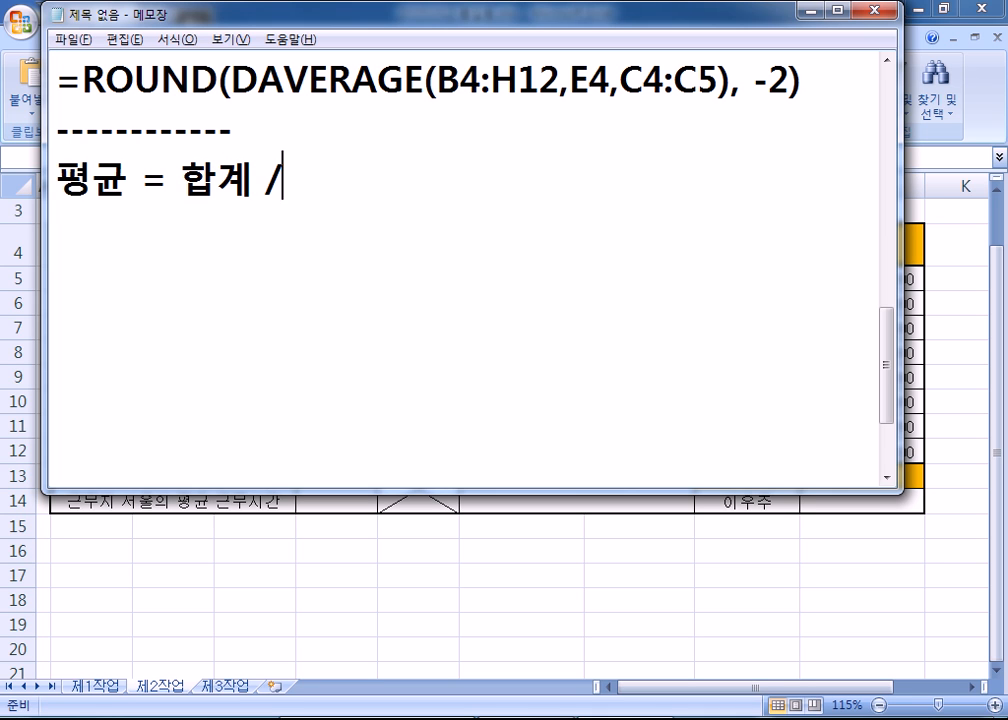
type(" ㄱ개수")
key("Return")
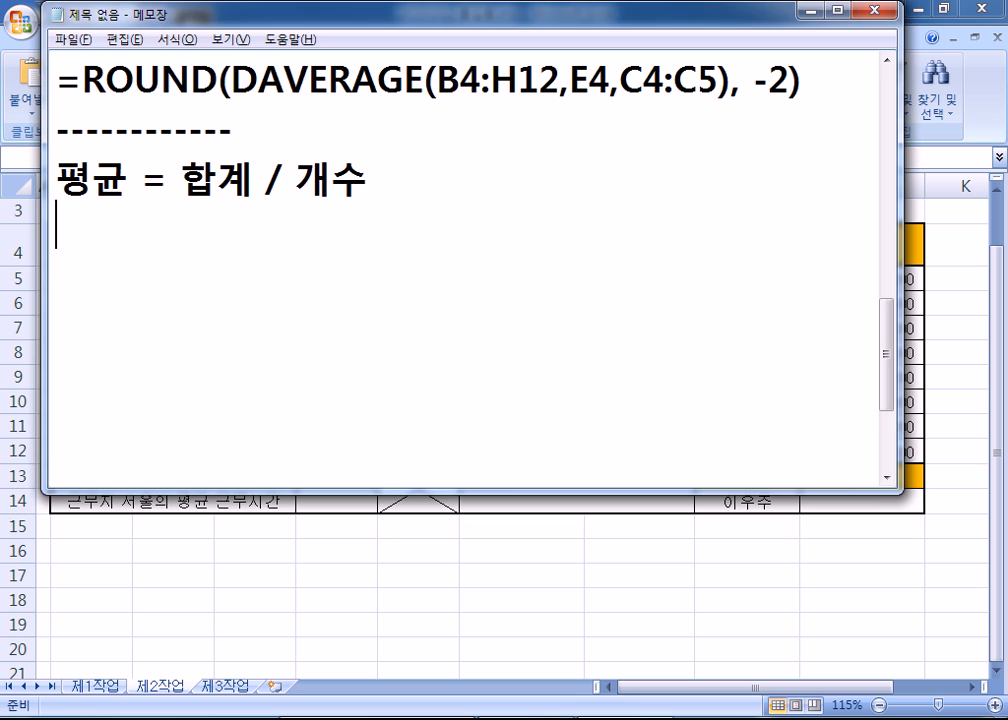
- Back in Excel, point out the 서울 work hours in F6, F8 and F12
key("alt+Tab")
left_click(430, 305)
left_click(429, 357)
left_click(427, 451)
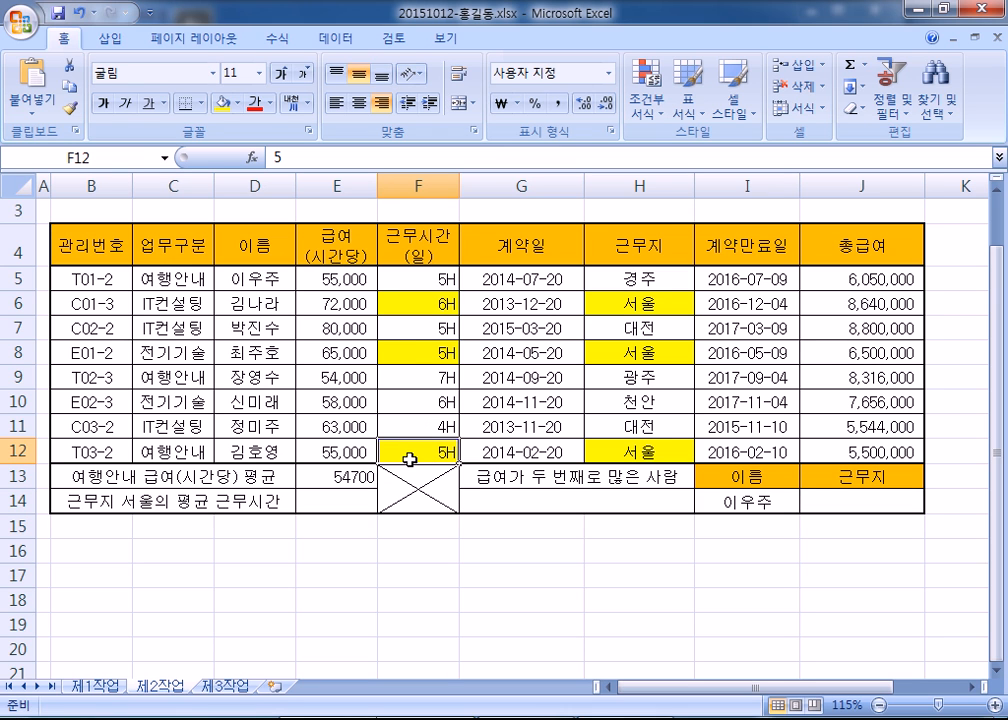
left_click(421, 306)
left_click(414, 353)
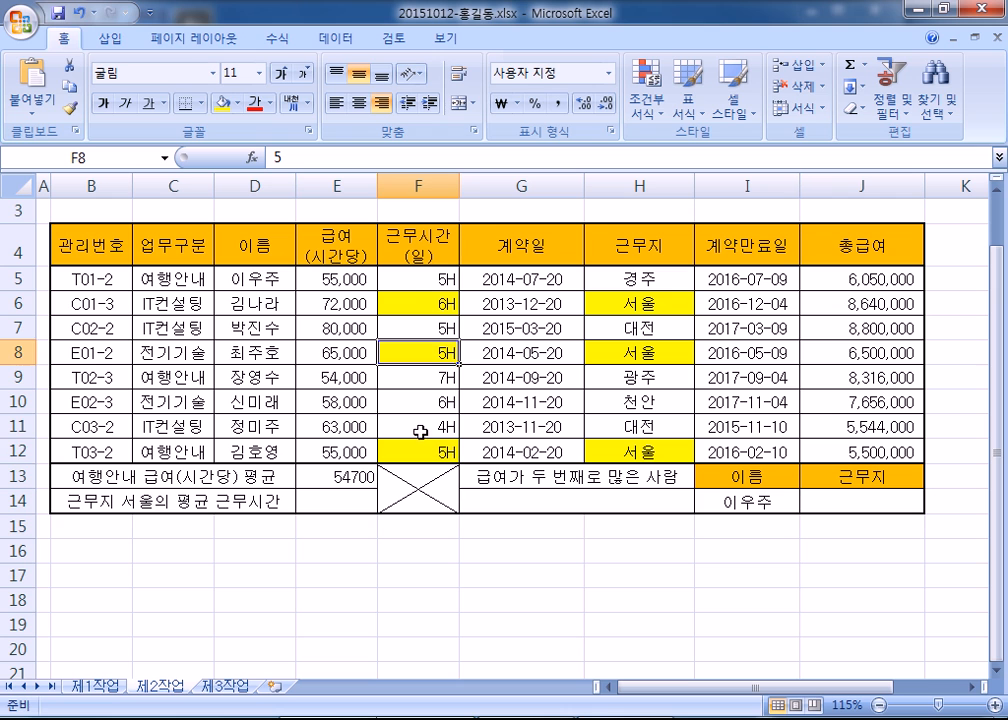
left_click(427, 451)
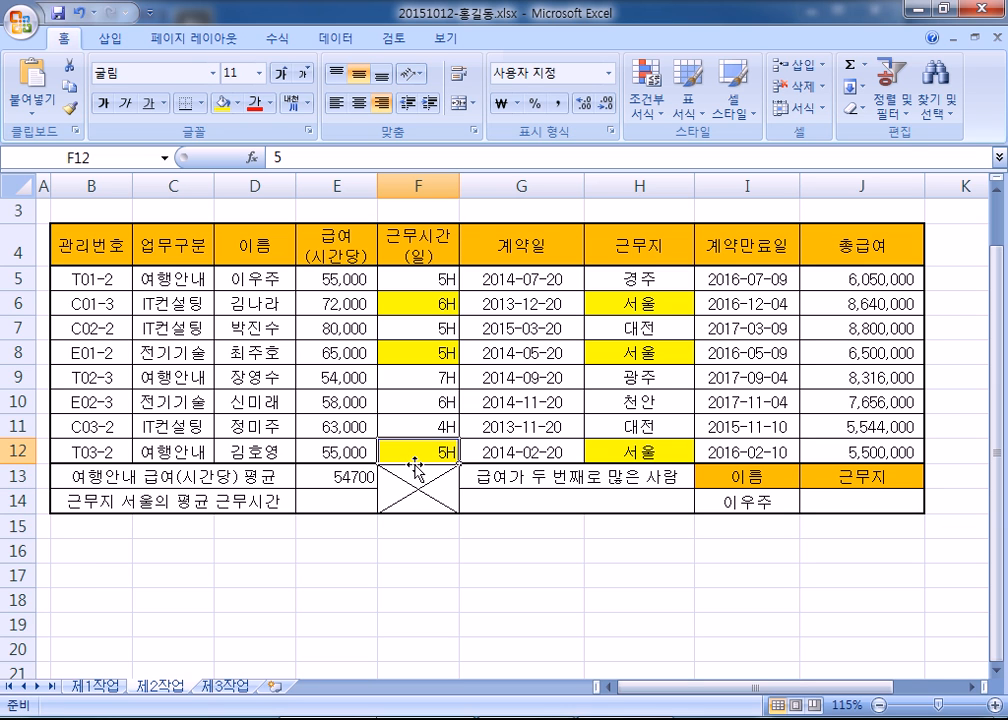
- Type the note 조건부 평균(서울 근무자의 평균 근무시간) followed by blank lines
key("alt+Tab")
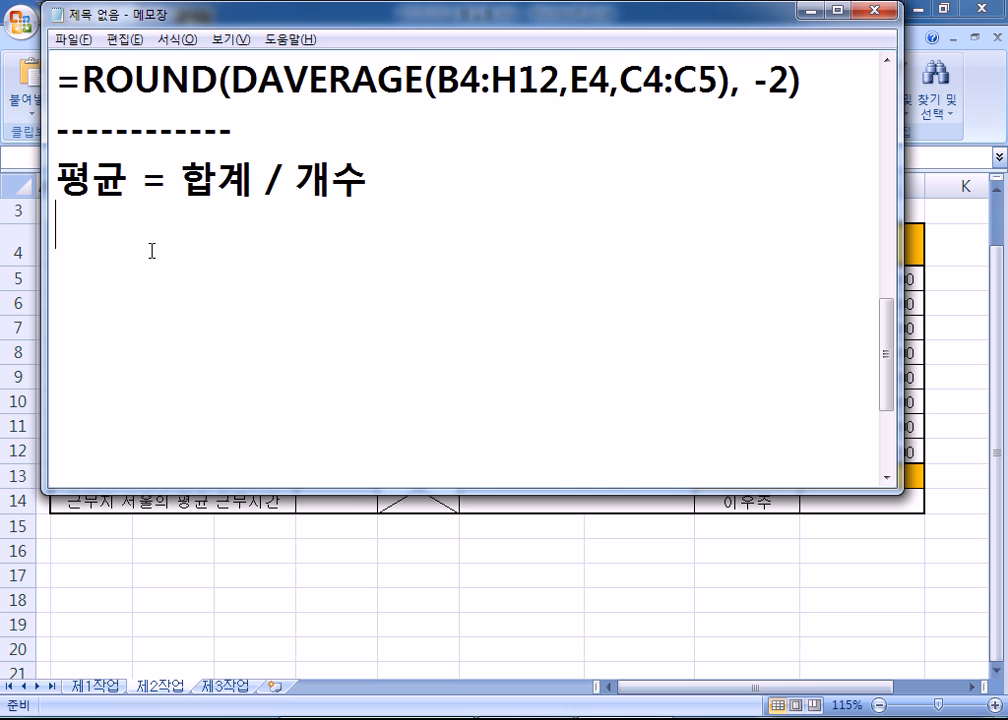
key("Return")
type("조건부 평균")
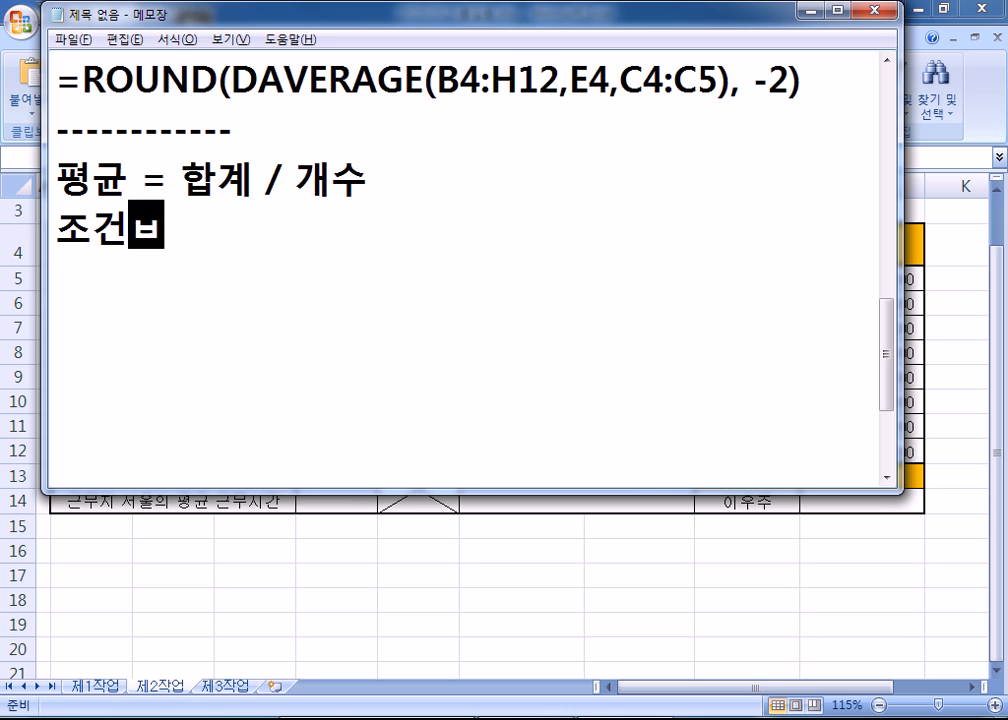
key("Return")
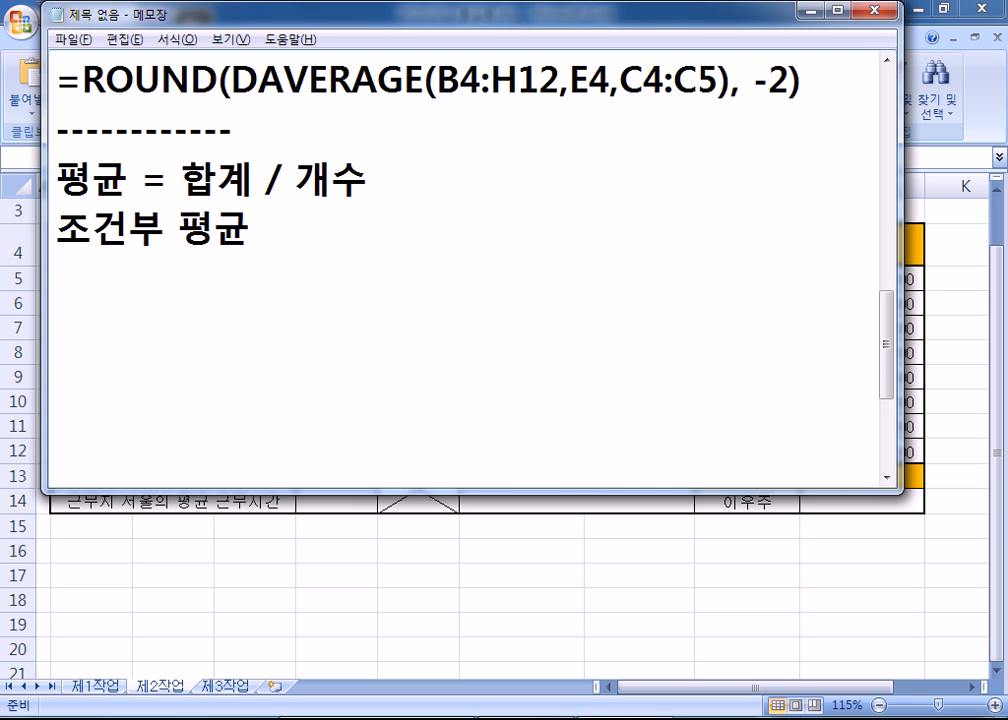
type("(서우ㅠㄹ")
key("BackSpace")
key("BackSpace")
key("BackSpace")
type("ㅜㄹ 근")
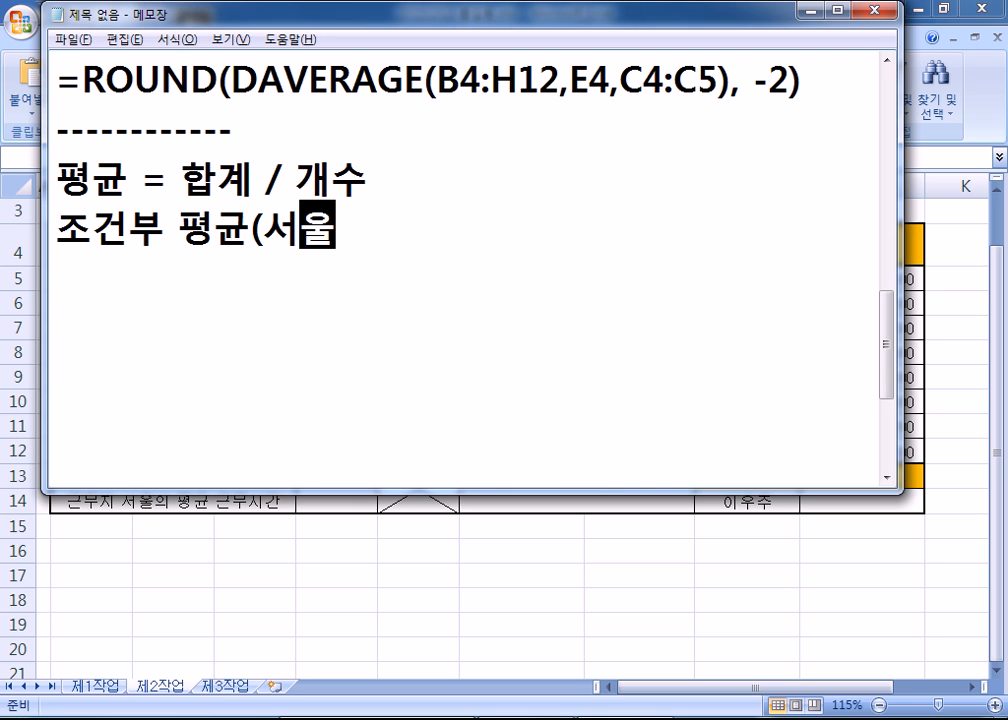
type("뭇")
type("의 평ㄱ")
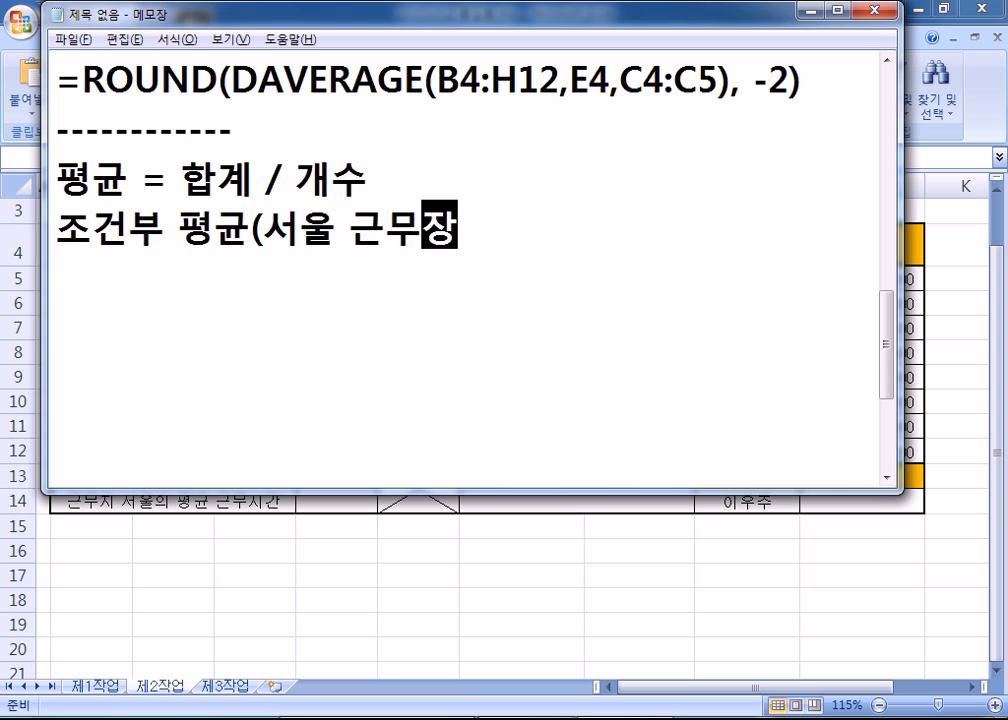
type("균 ")
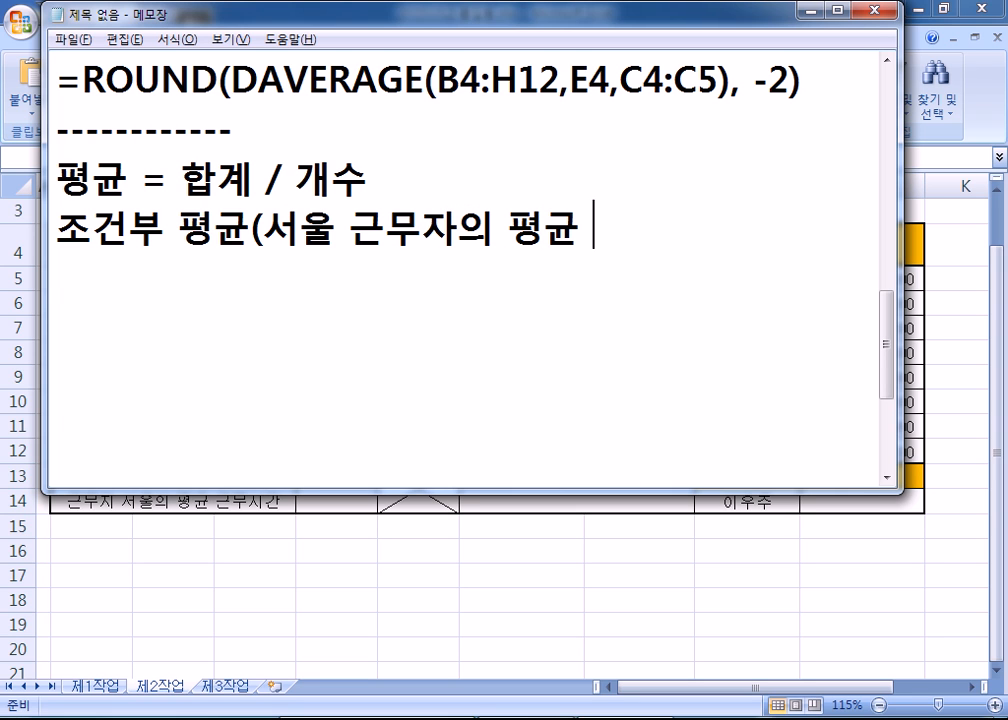
type("근무시가ㄴ)")
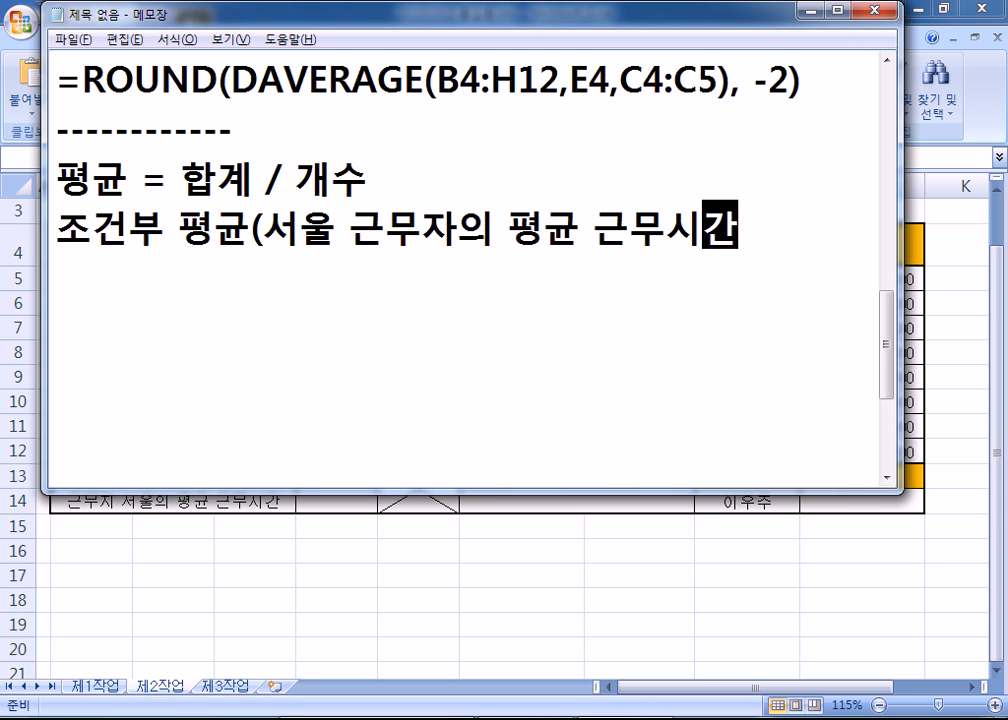
key("Return")
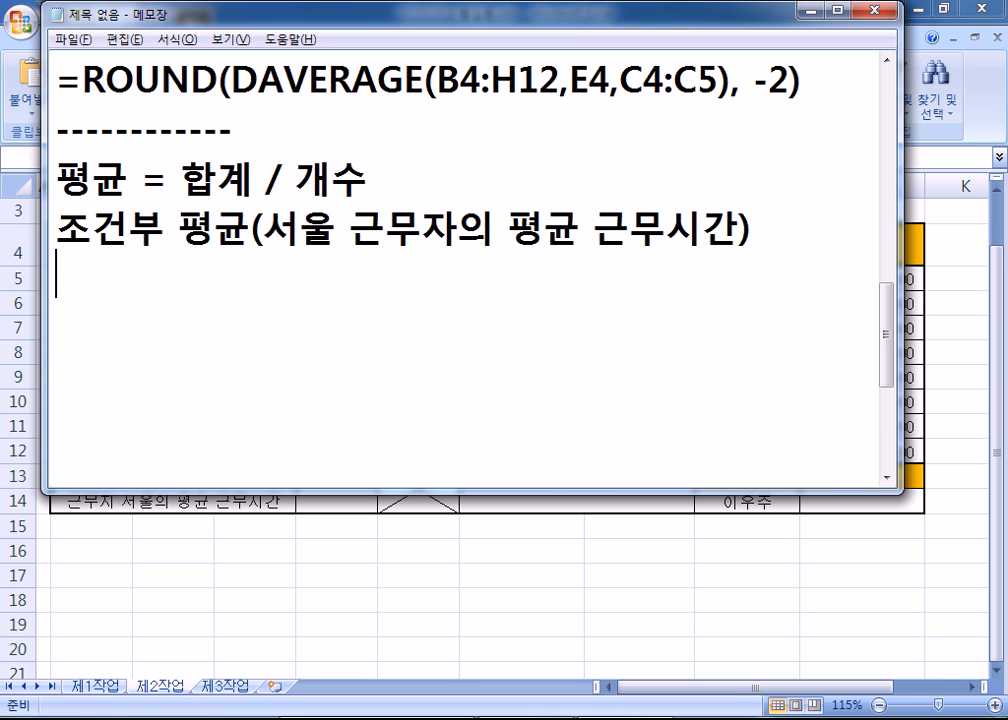
key("Return")
- Select H5:H12, name it 근무지 in the Name Box, then also name it 근무자
key("alt+Tab")
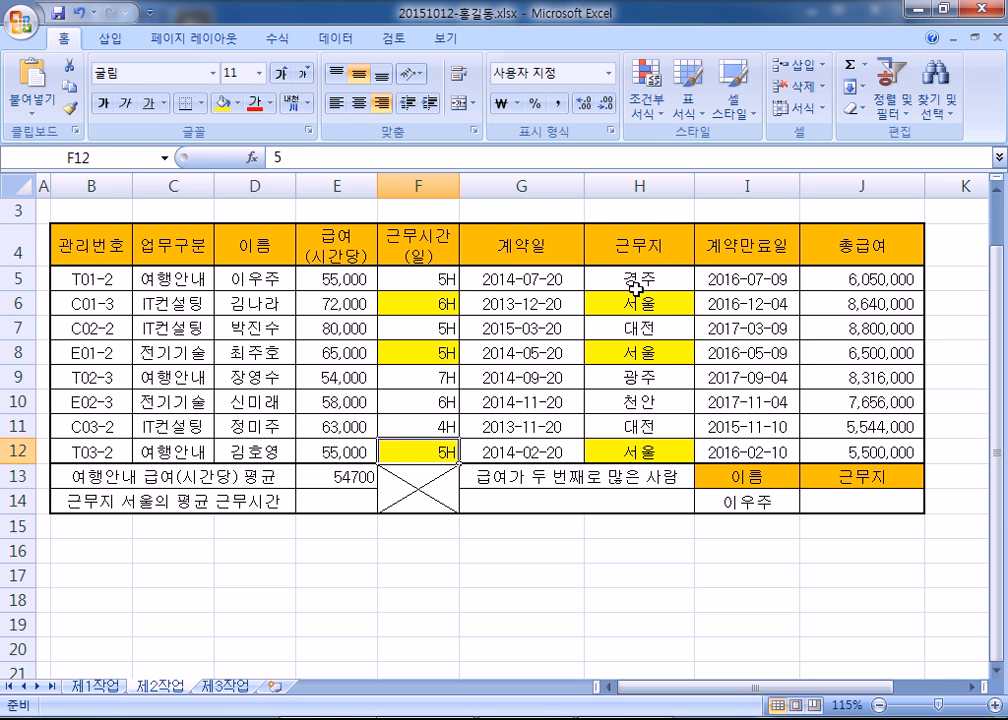
left_click_drag(638, 279, 621, 448)
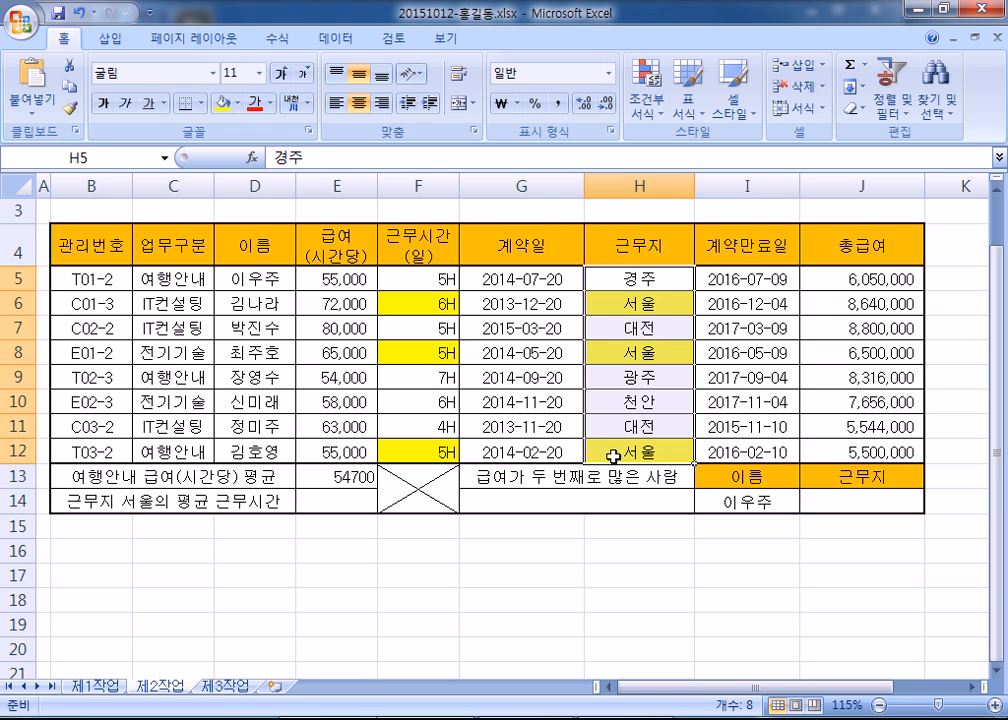
left_click_drag(632, 279, 623, 449)
left_click_drag(637, 281, 638, 456)
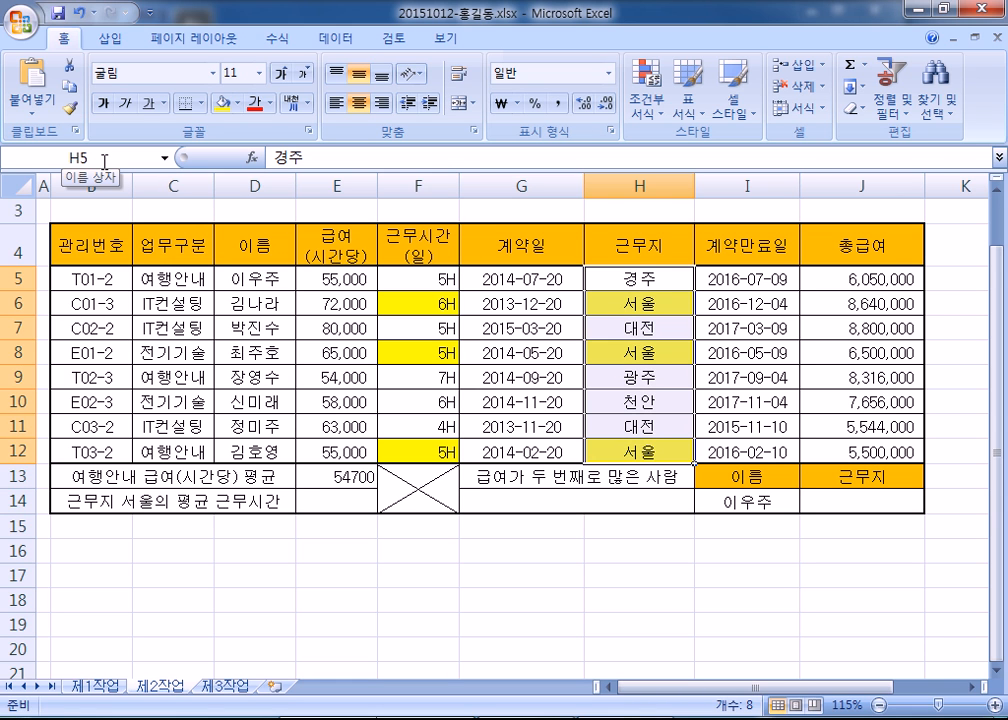
left_click(104, 161)
type("RMSAN")
double_click(104, 161)
type("근무지")
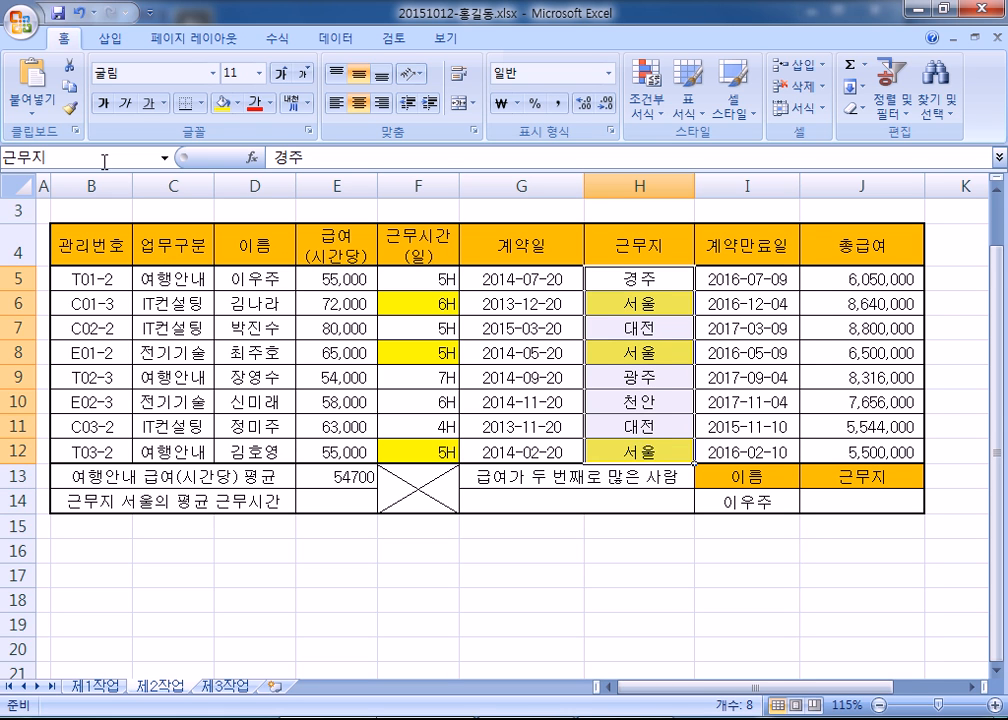
key("Return")
key("BackSpace")
key("Return")
- Delete the 근무자 defined name in Name Manager
left_click(129, 160)
type("근무지")
key("Escape")
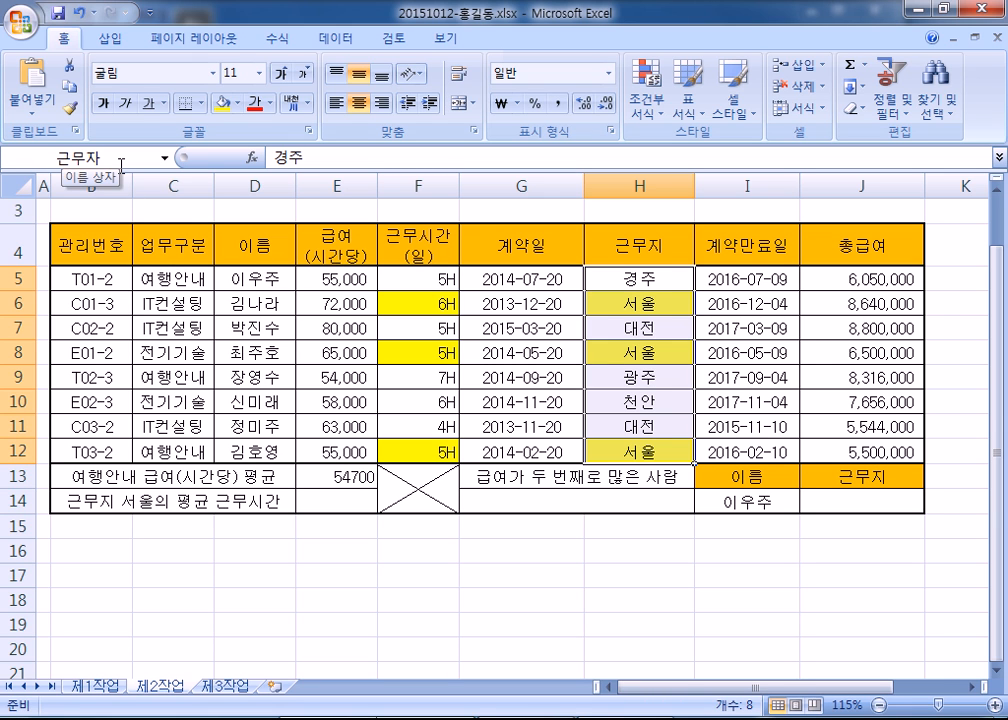
left_click(277, 38)
left_click(433, 100)
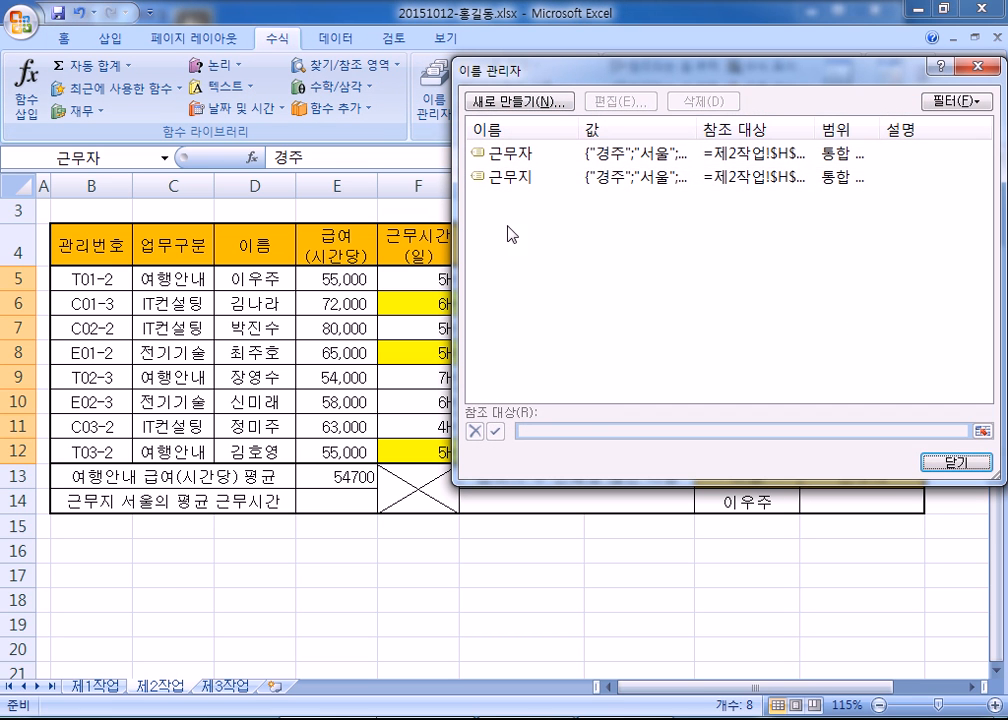
left_click(510, 155)
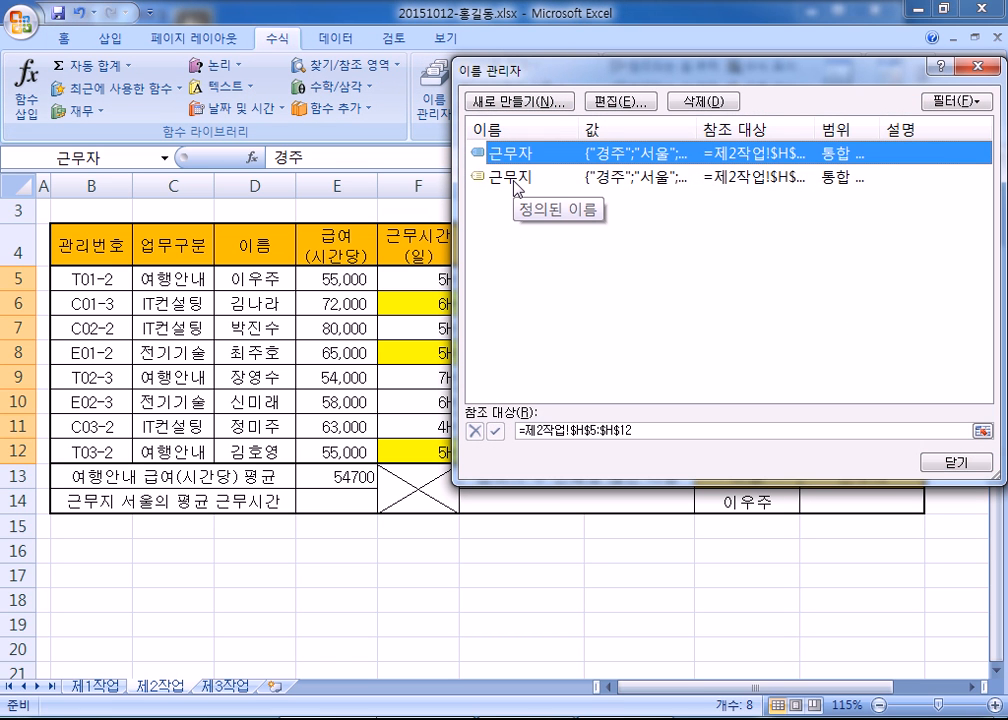
left_click(514, 176)
left_click(511, 158)
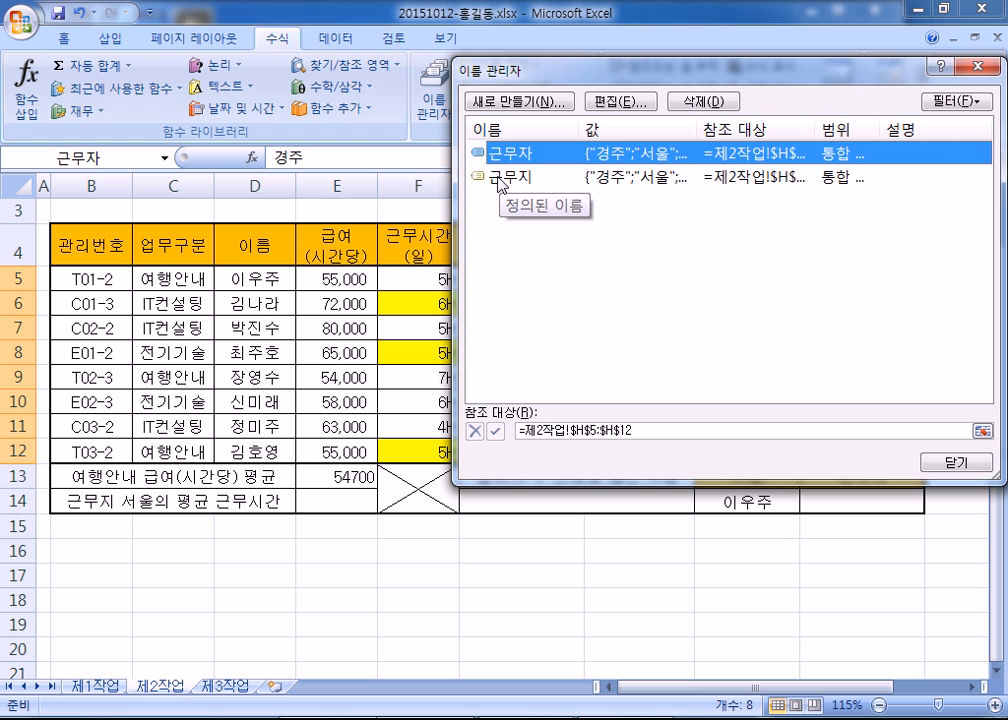
left_click(698, 101)
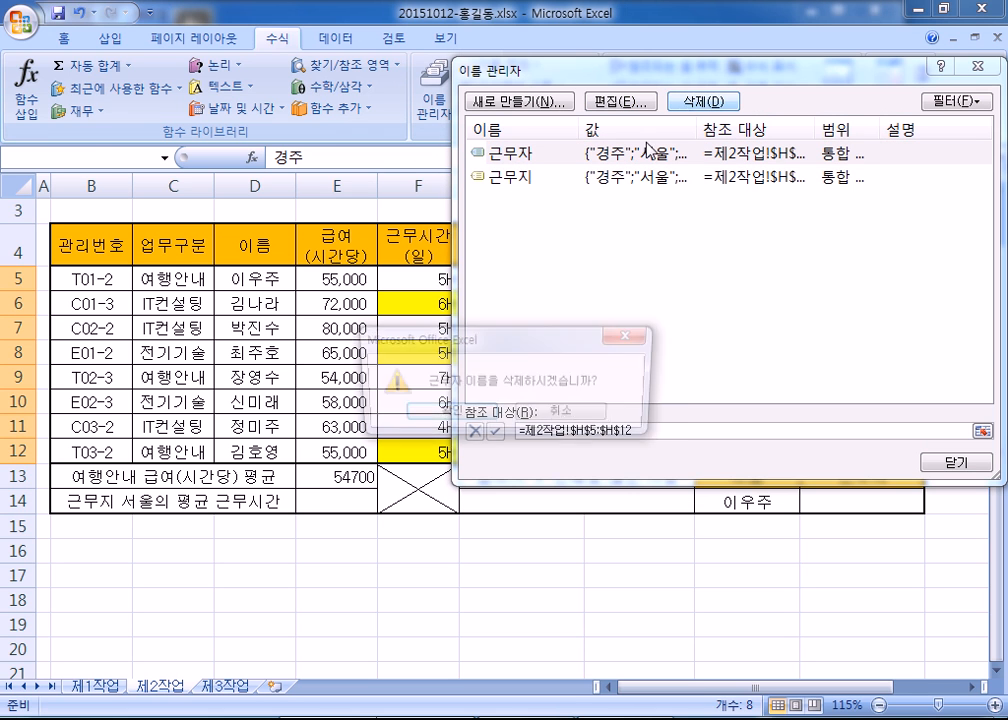
left_click(490, 414)
- Delete the 근무지 defined name too, leaving Name Manager empty
left_click(522, 155)
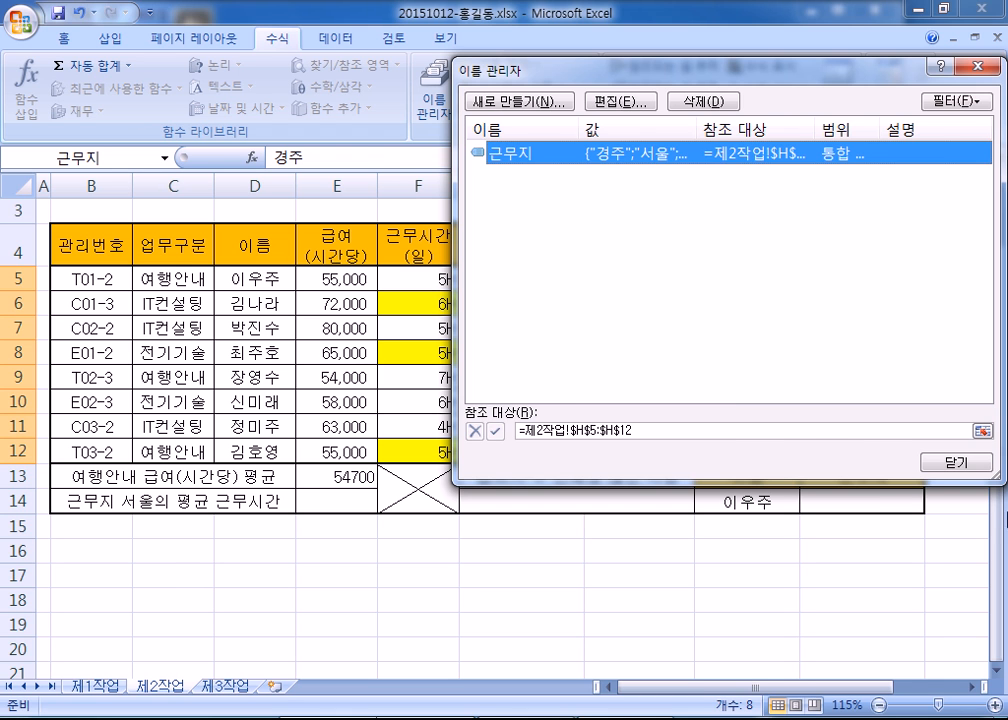
left_click(946, 467)
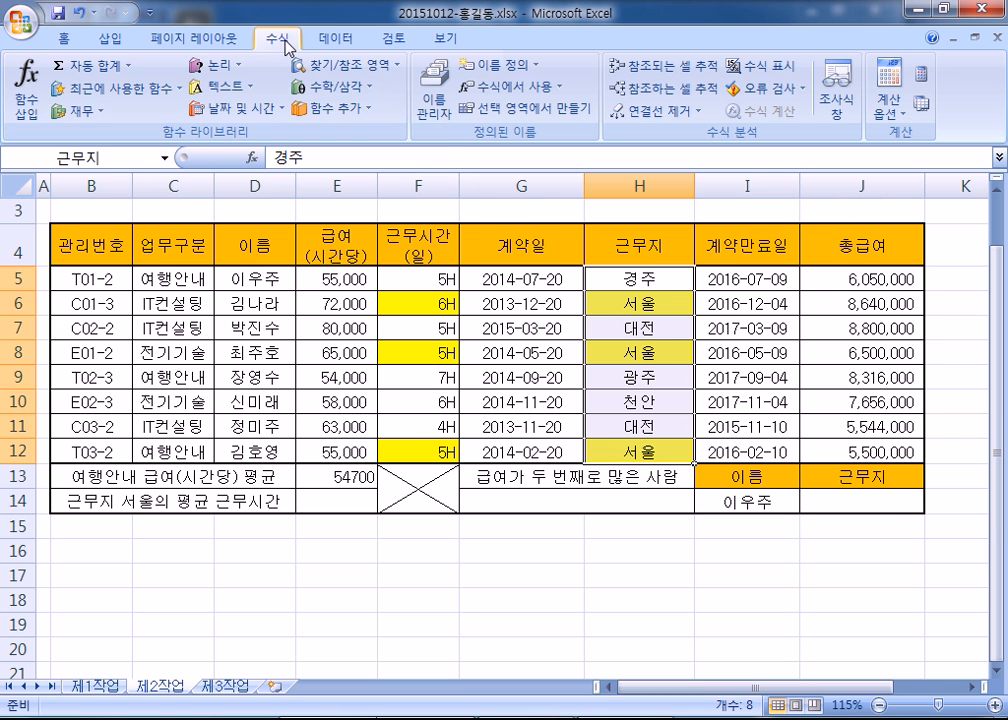
left_click(436, 115)
left_click(522, 153)
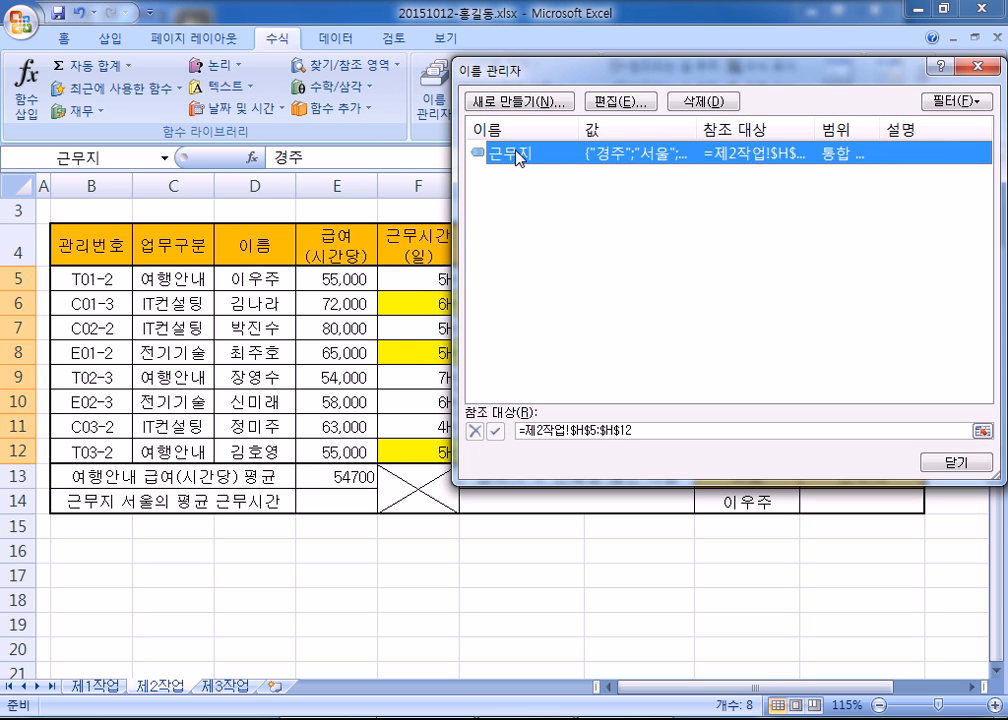
left_click(703, 103)
left_click(462, 413)
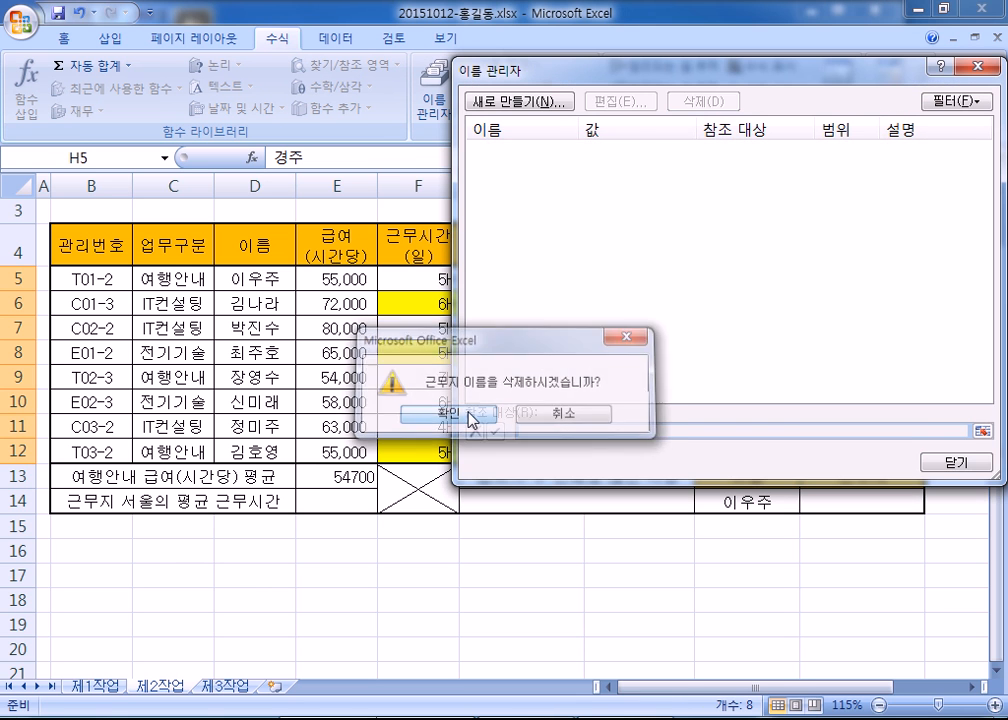
left_click(943, 463)
- Name H5:H12 근무지 again and select cell E14
left_click(121, 156)
type("근무지")
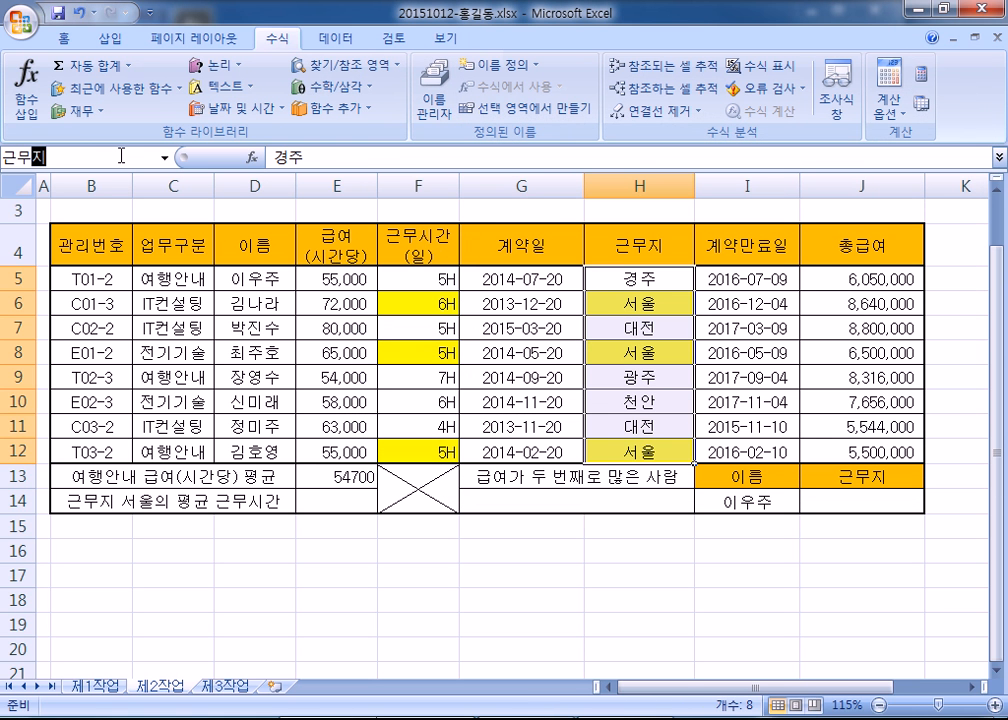
key("Return")
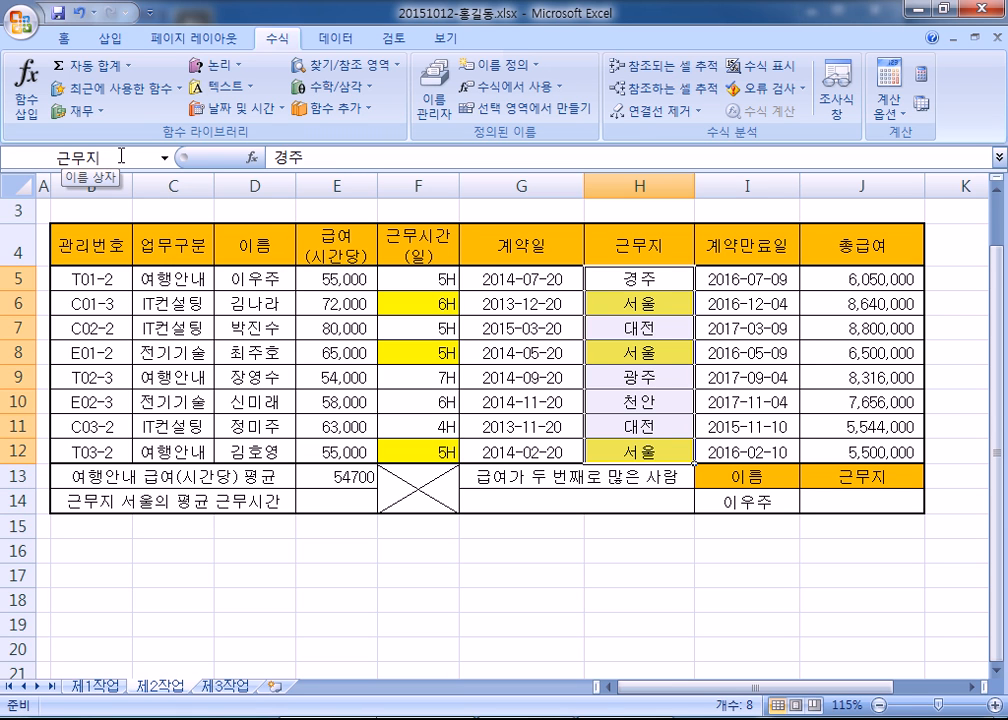
left_click(355, 497)
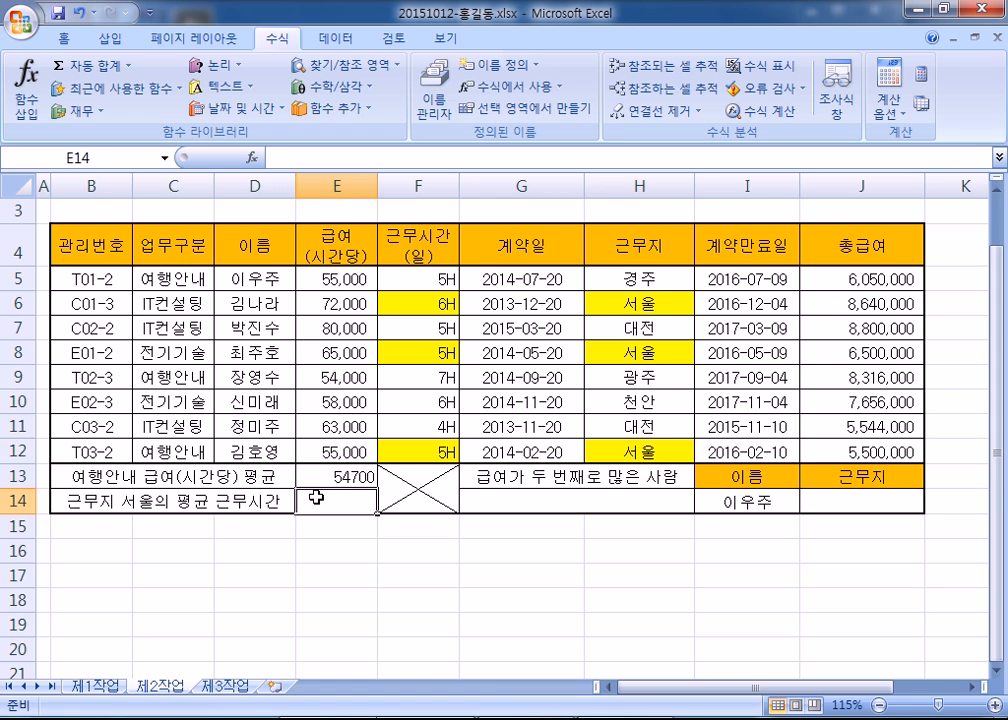
- Write the note =AVERAGEIF(범위, 조건, 평균을 구할 범위)
key("alt+Tab")
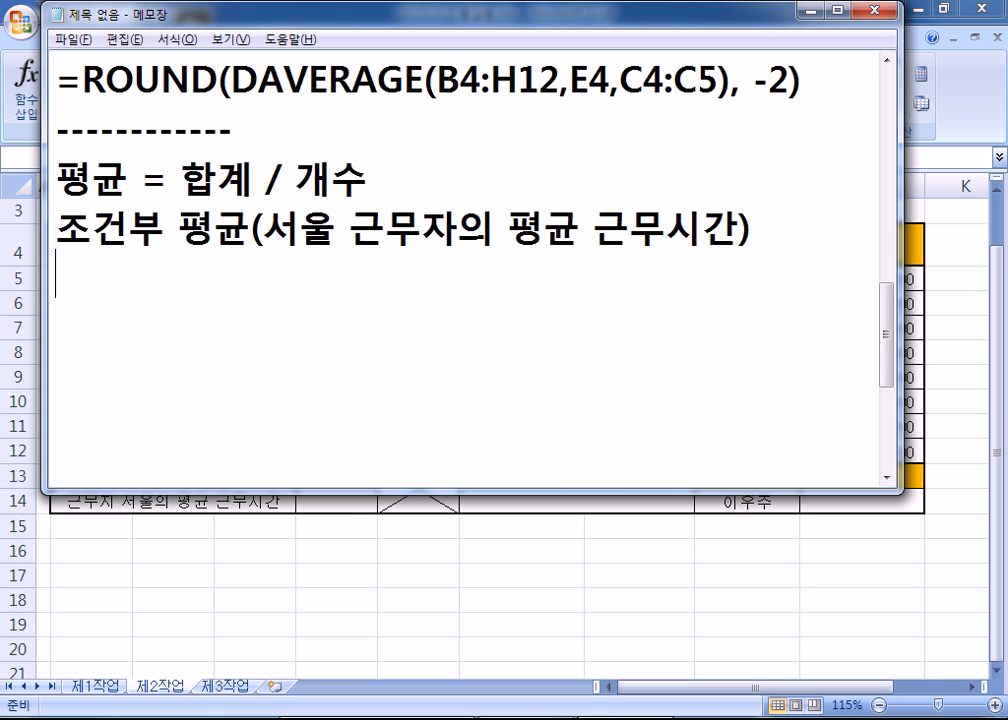
left_click(164, 340)
type("=AVER")
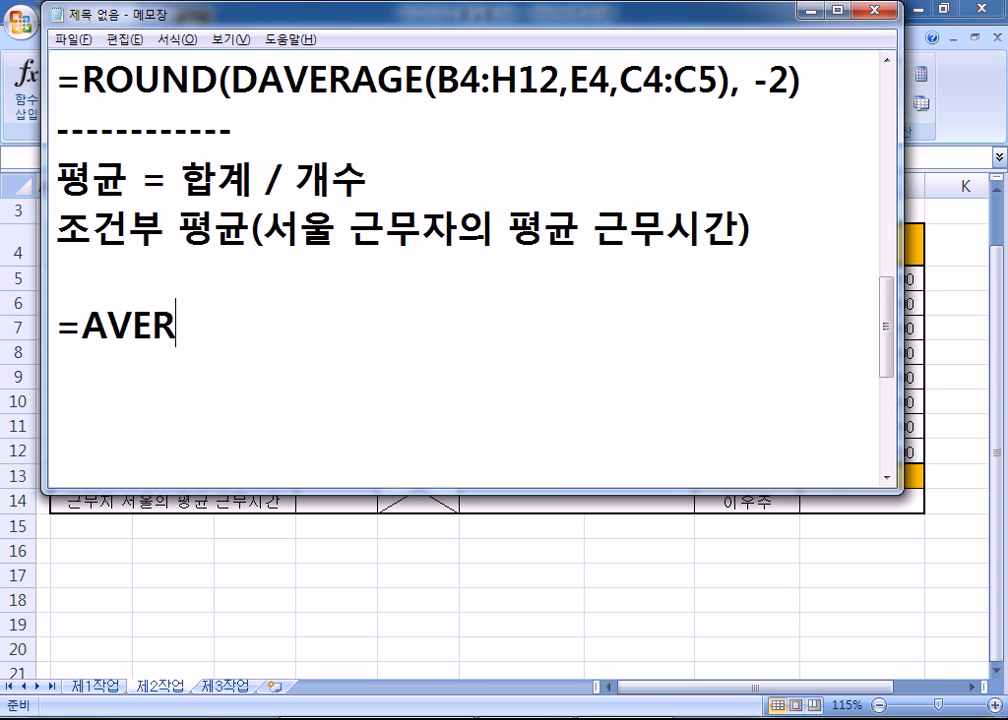
type("AGEU")
key("BackSpace")
type("I")
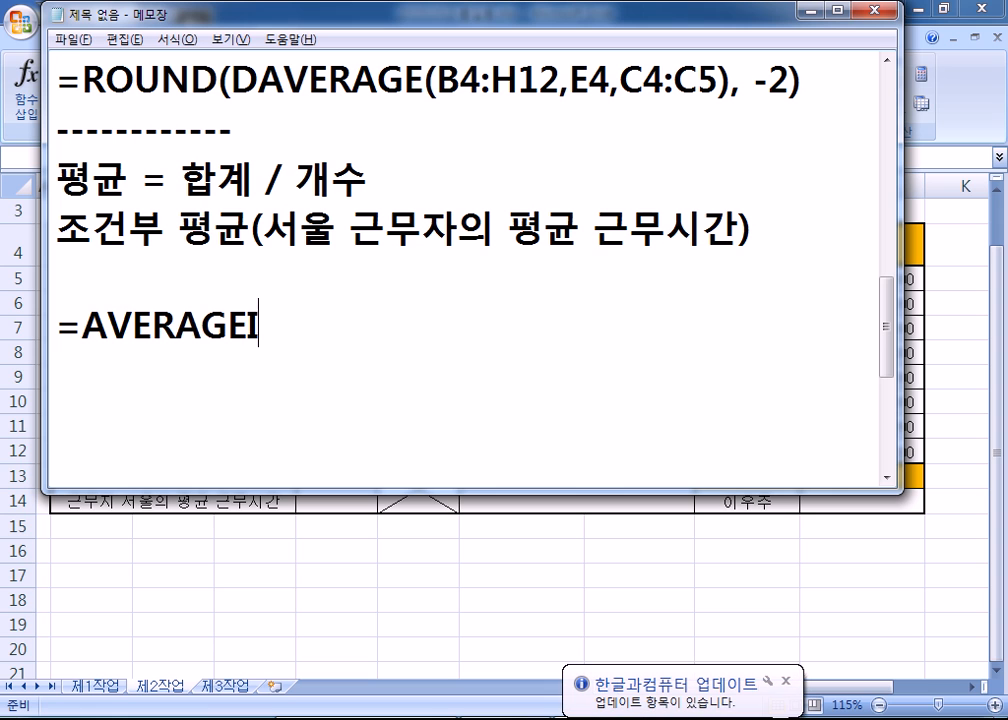
type("F(")
key("Return")
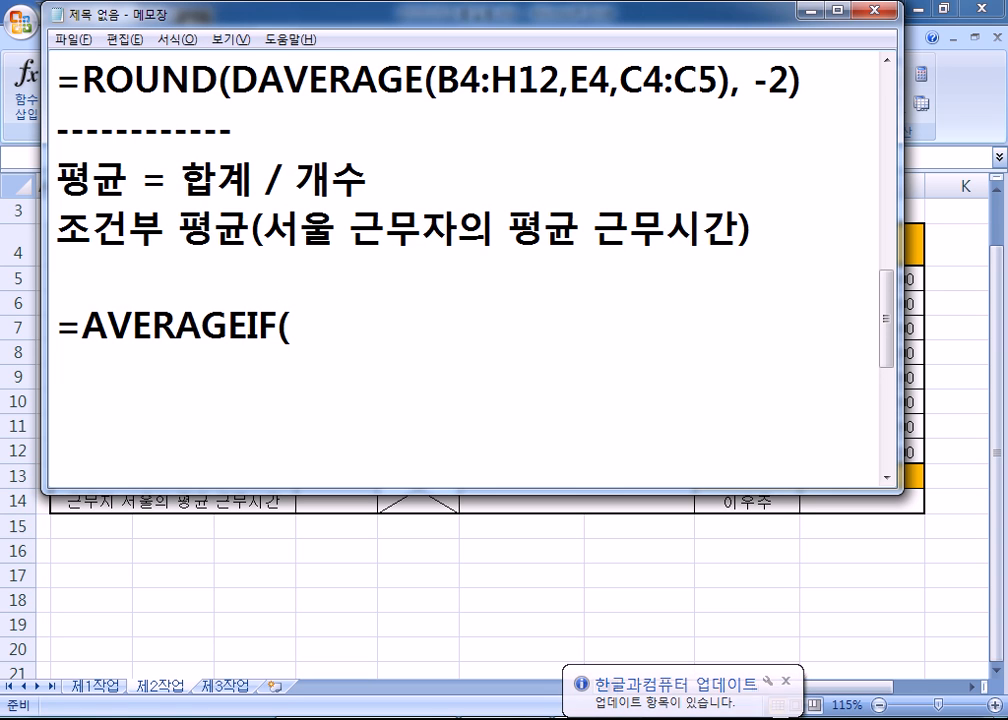
type("범위, ")
type("조건, 평")
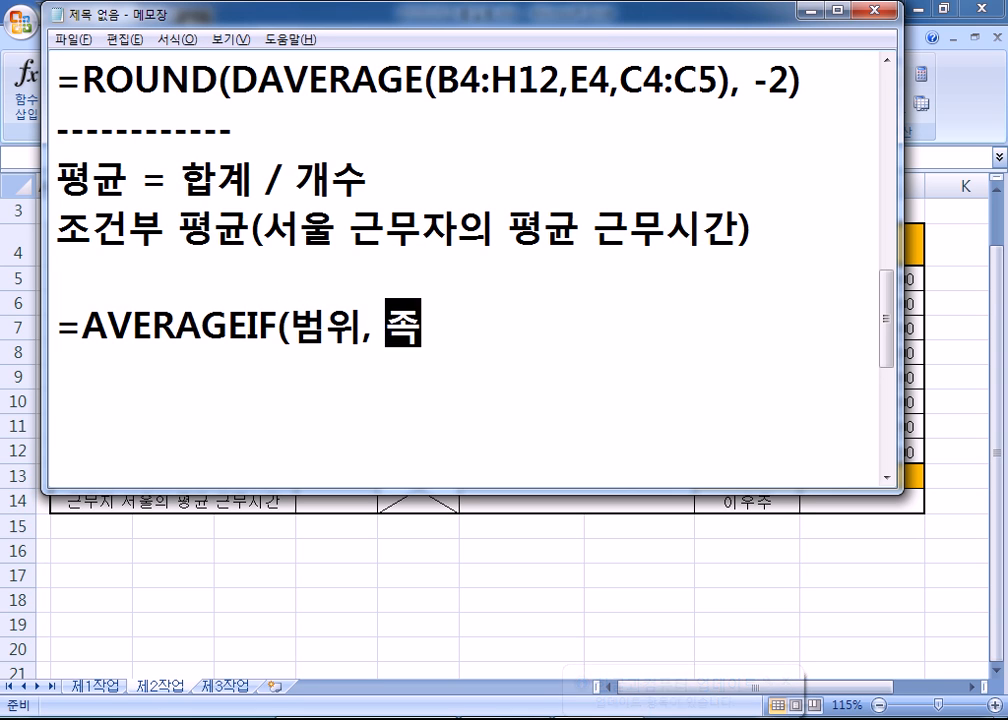
type("균을 구ㅠ하")
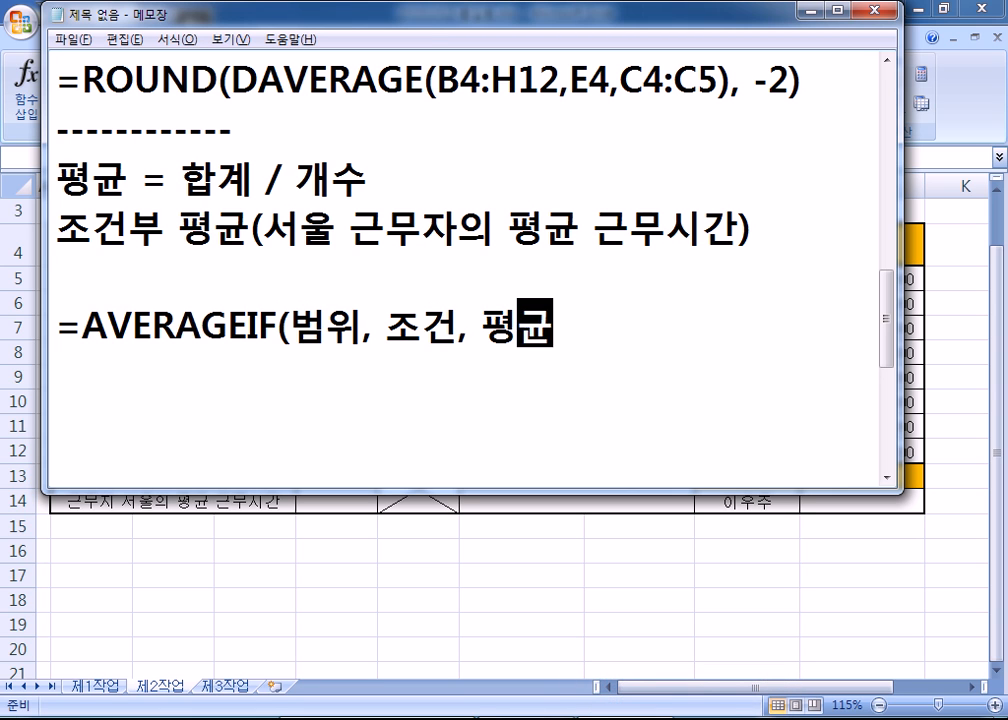
key("BackSpace")
key("BackSpace")
key("BackSpace")
type("할 며")
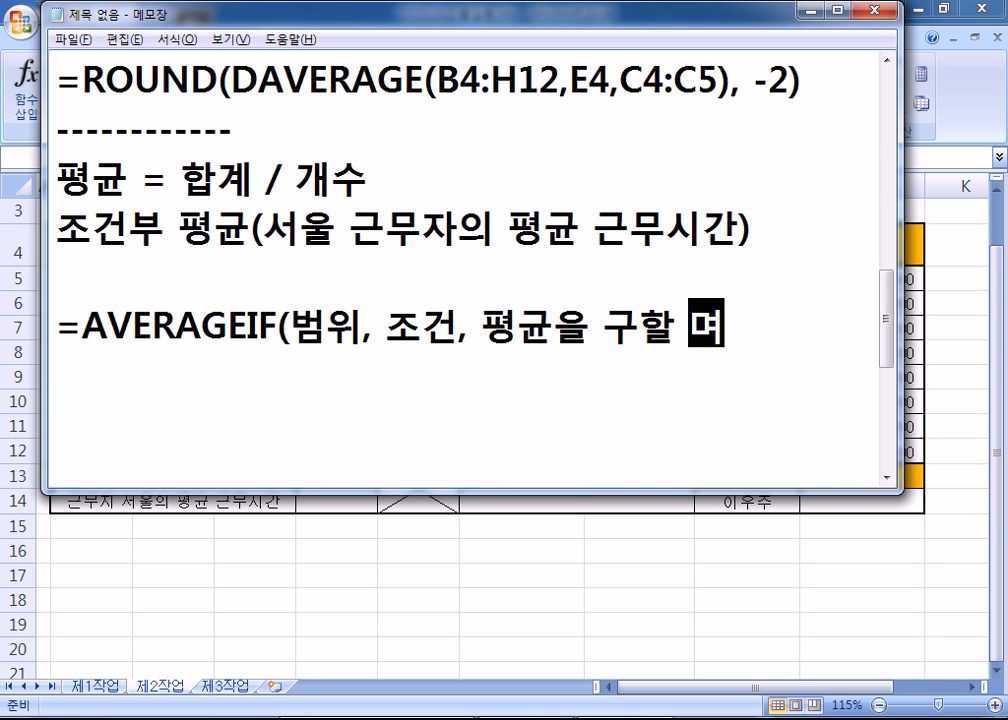
key("BackSpace")
key("BackSpace")
type("범ㅇ위)")
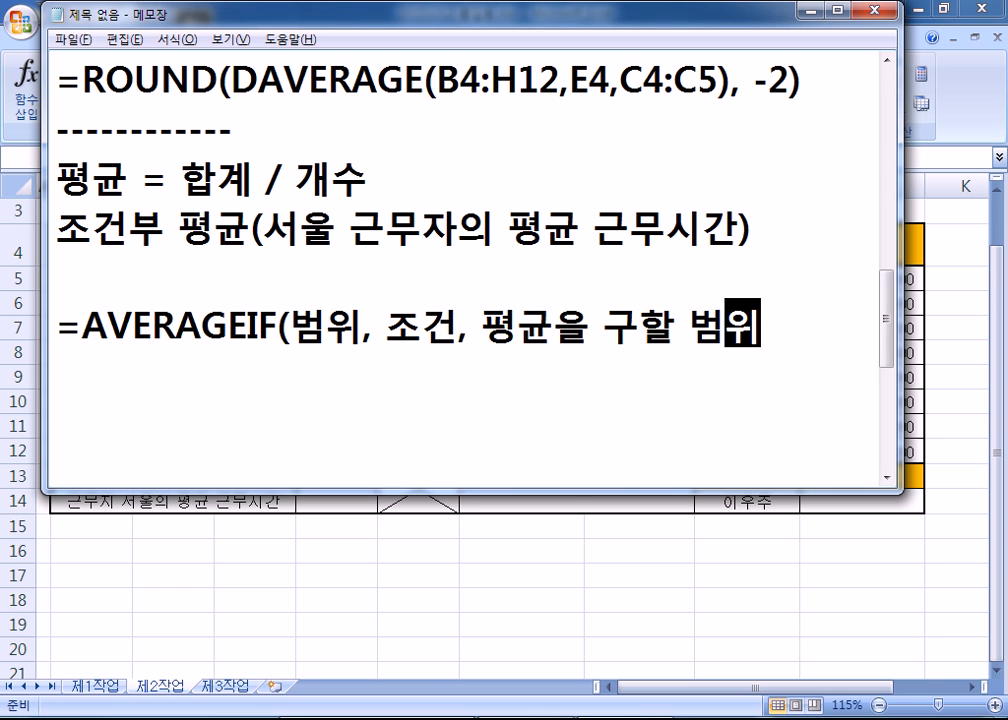
key("Return")
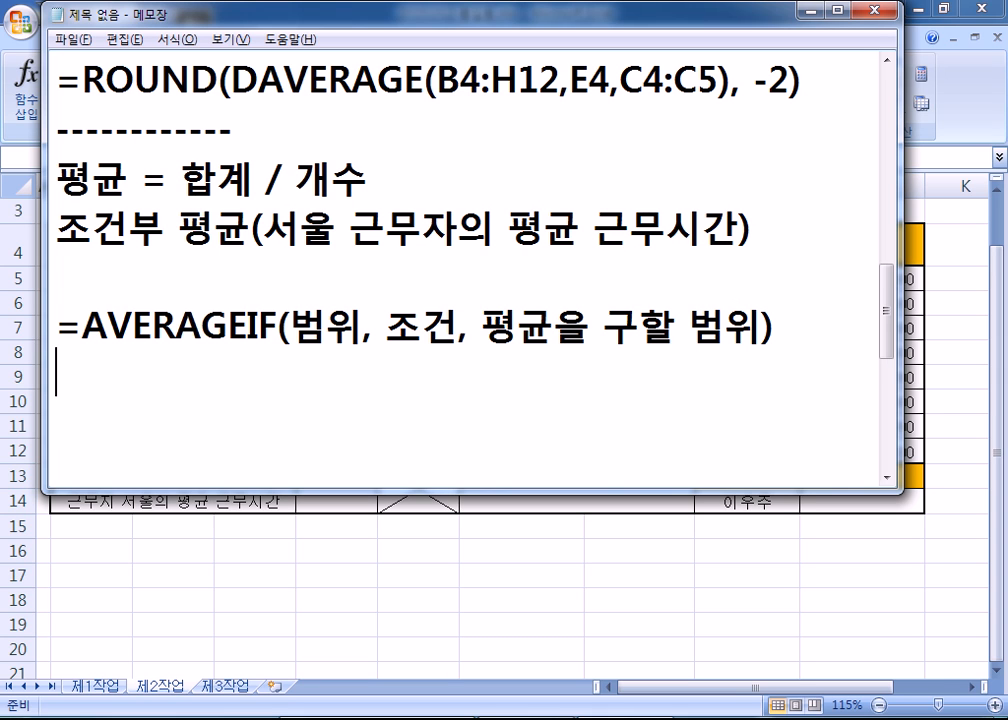
- Mark the AVERAGEIF line with an X
key("BackSpace")
type("*")
key("BackSpace")
type("X")
key("Return")
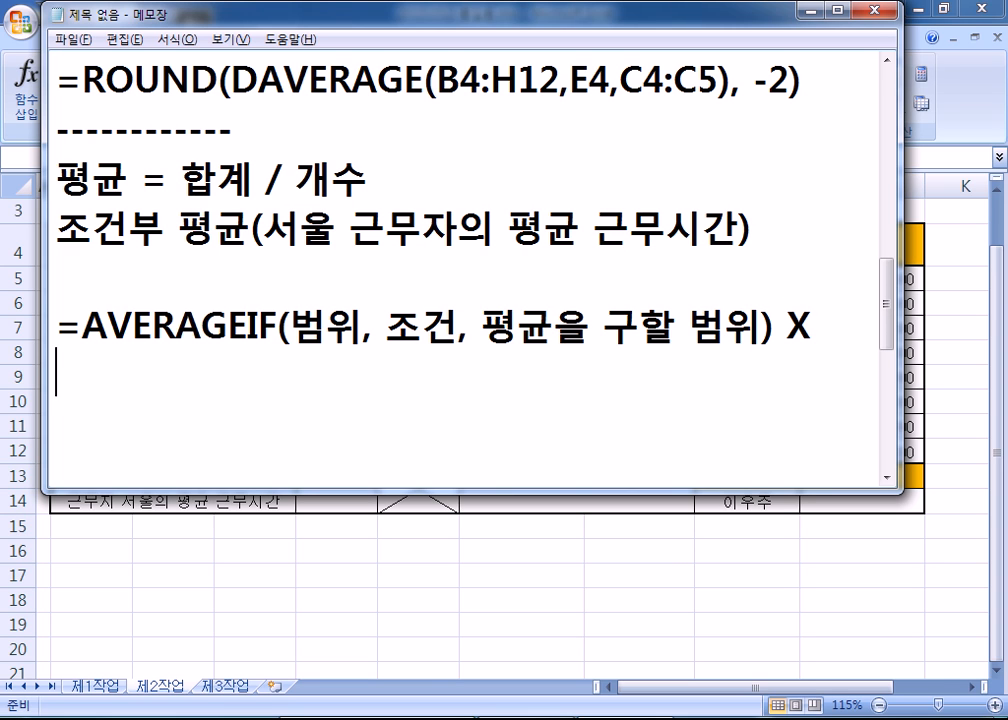
- Add the line =SUMIF( ) / COUNTIF( ) beneath it
type("=녀ㅡㅑㄹ")
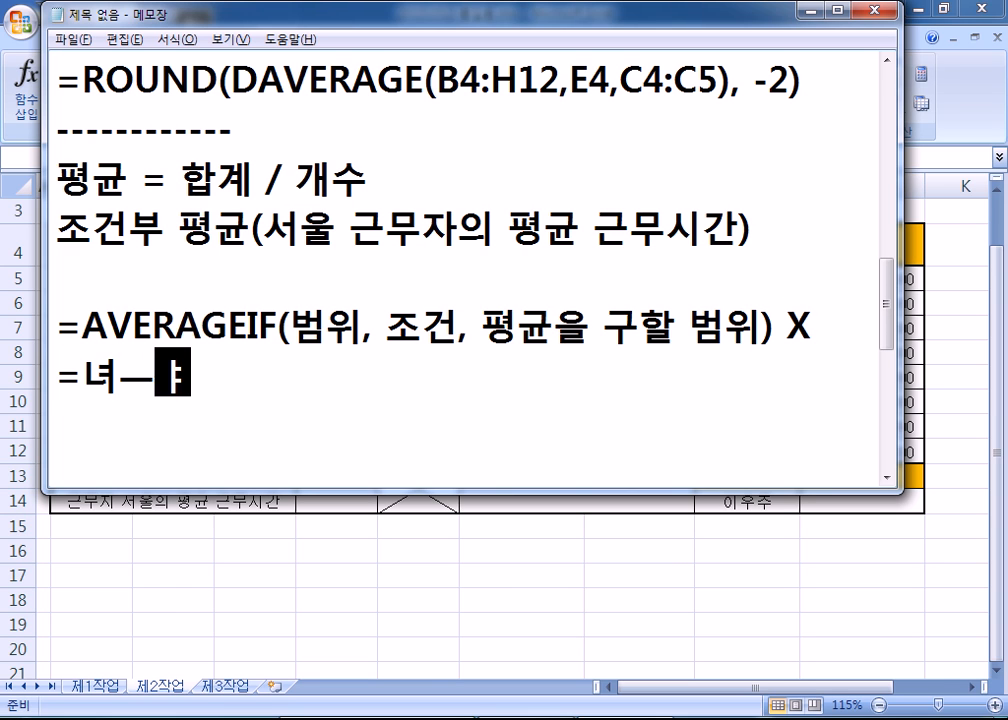
key("BackSpace")
key("BackSpace")
key("BackSpace")
key("BackSpace")
key("Hangul")
type("SU")
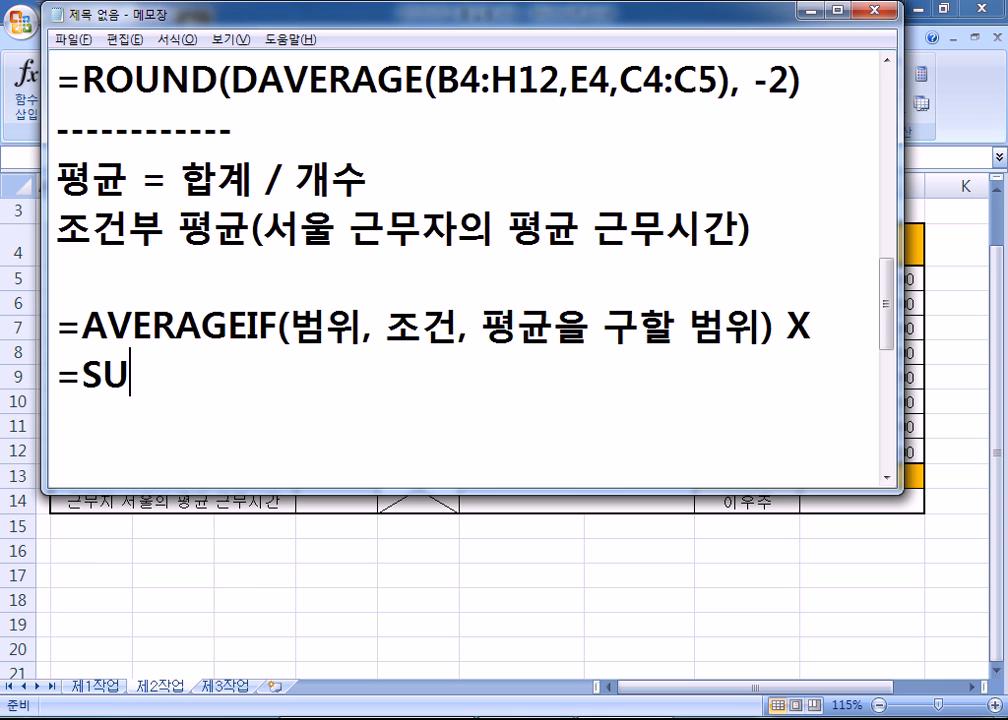
type("MIF(   ")
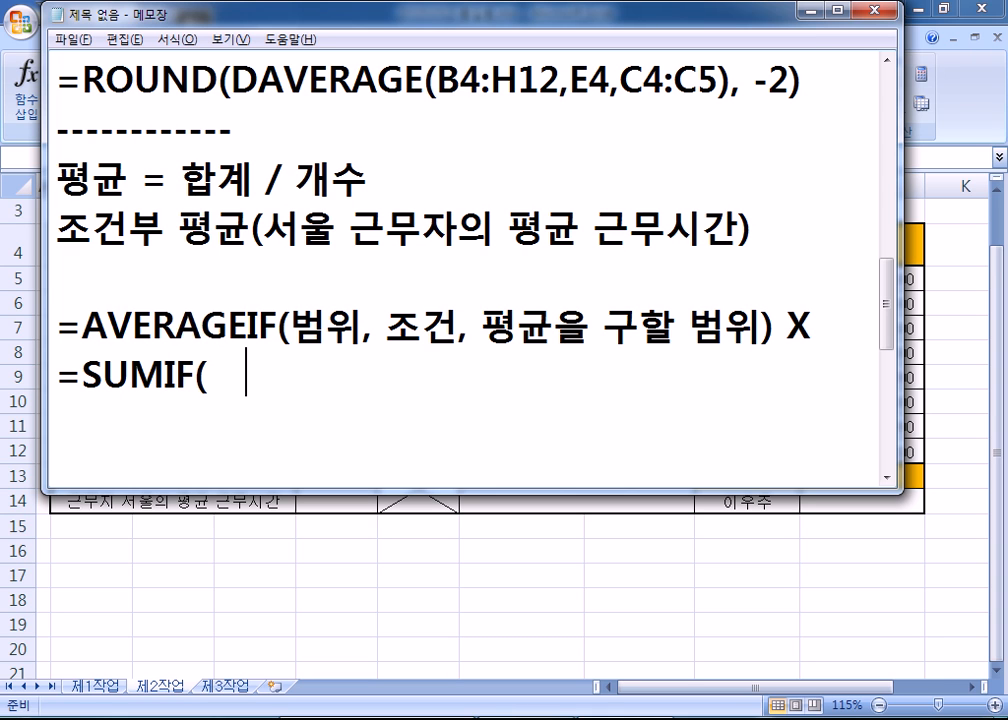
type(") / COU")
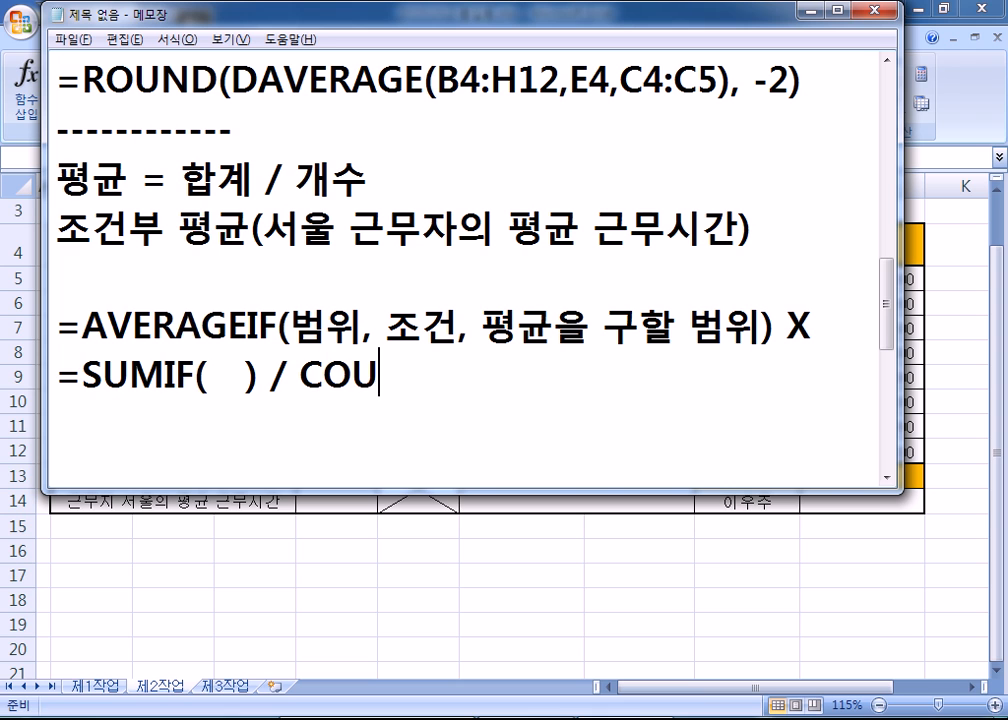
type("NTIF(   )")
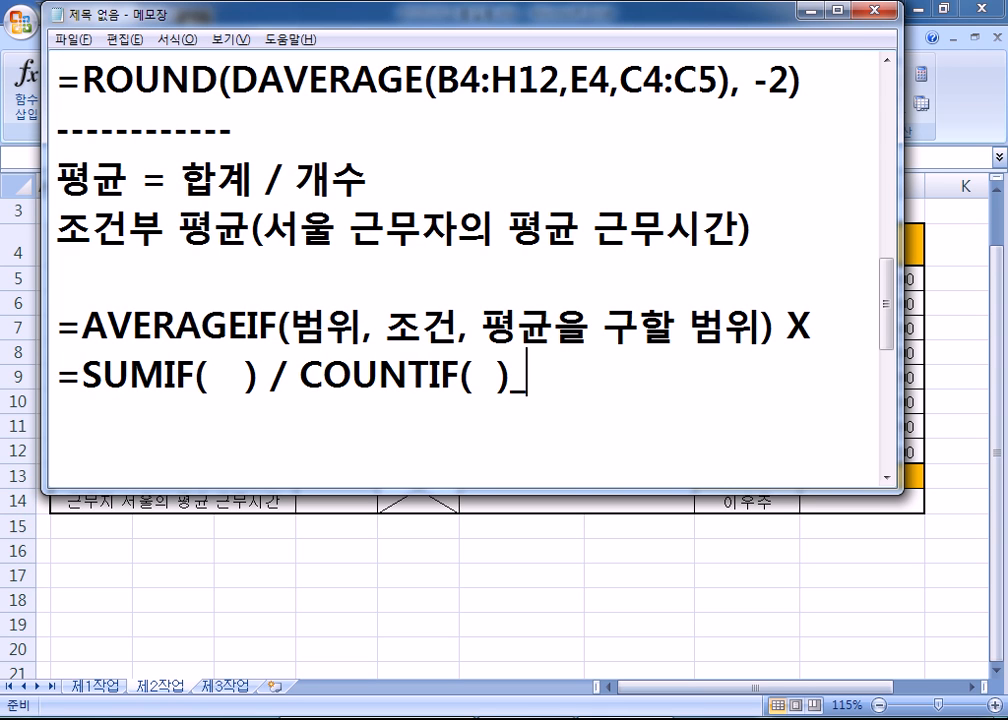
key("Left")
key("Right")
key("Return")
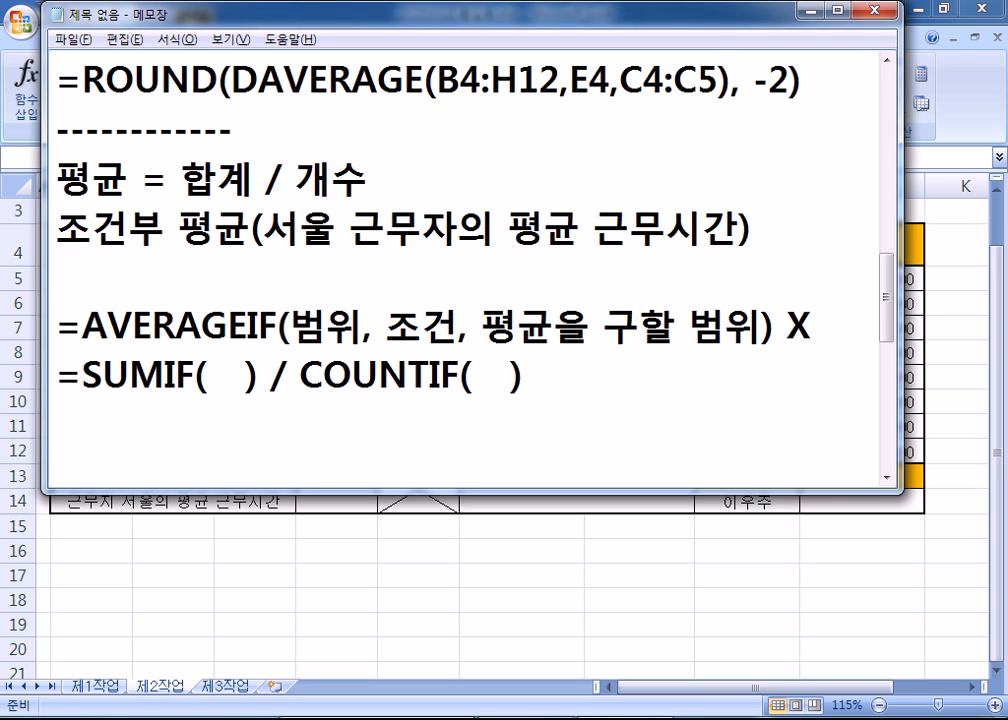
- Mark the SUMIF / COUNTIF line with a capital O
type("o")
key("BackSpace")
type("O")
key("Return")
scroll(282, 291, "down", 1)
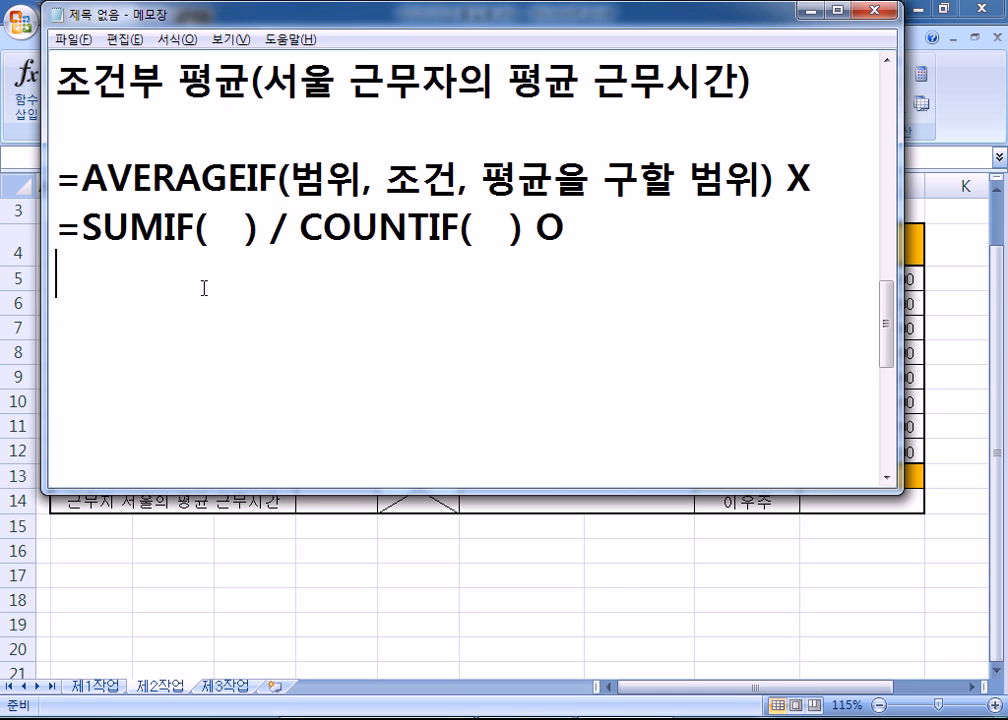
left_click_drag(80, 229, 300, 222)
left_click(263, 284)
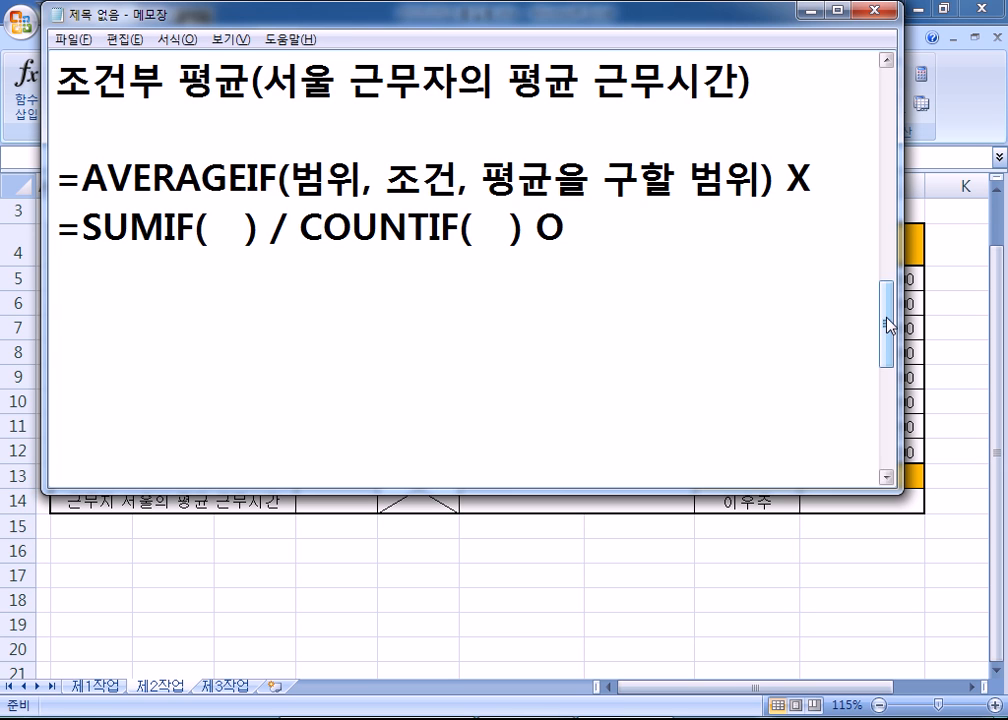
- Highlight SUMIF, COUNTIF, 합계, 개수 and the Seoul condition in the notes while explaining
scroll(578, 353, "up", 1)
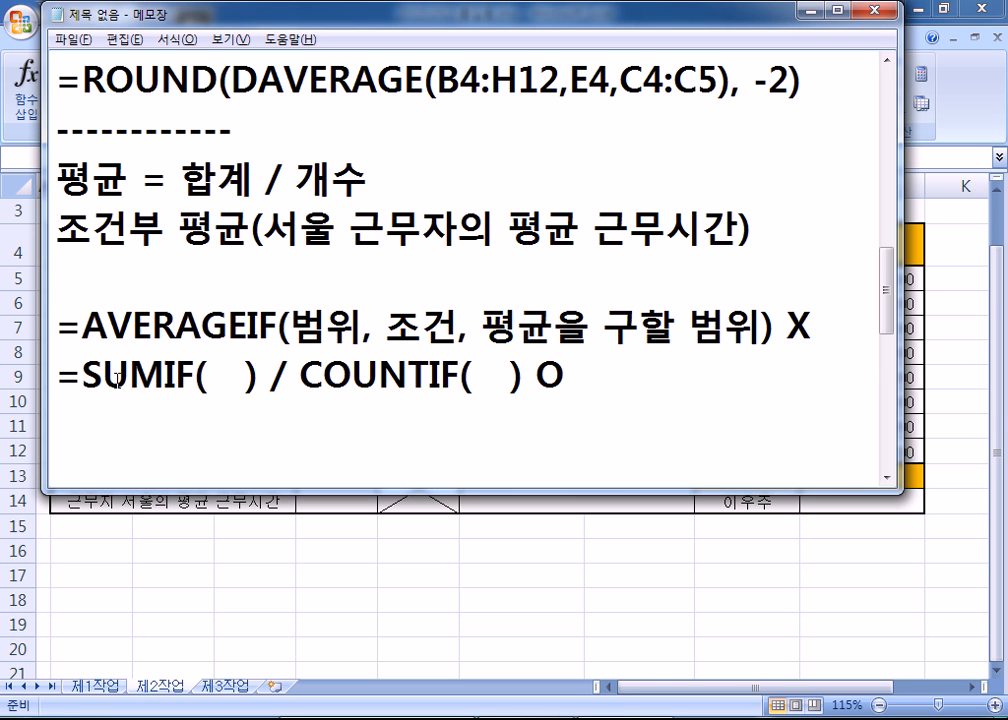
left_click(84, 374)
left_click_drag(84, 374, 194, 375)
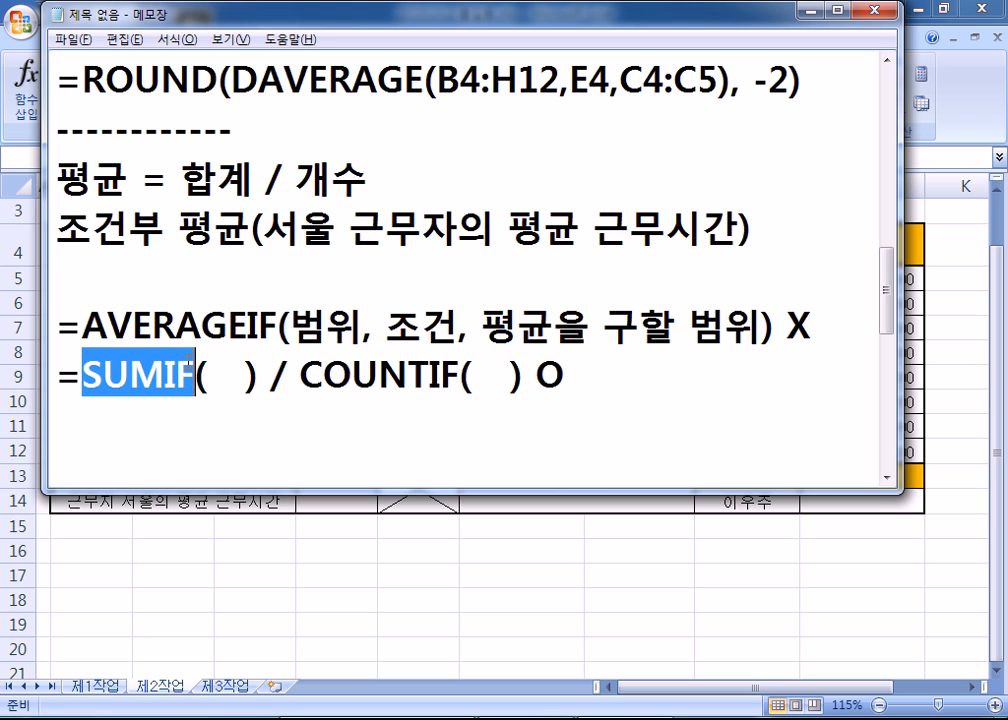
left_click_drag(323, 375, 300, 375)
left_click_drag(170, 180, 217, 180)
left_click_drag(291, 180, 368, 180)
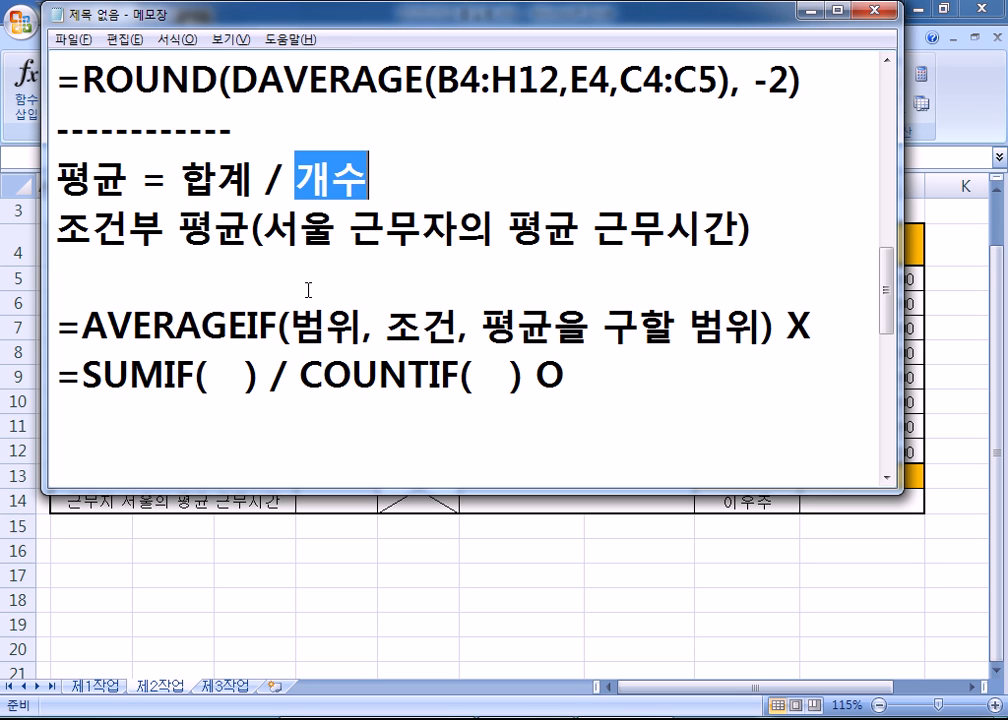
left_click_drag(263, 229, 629, 229)
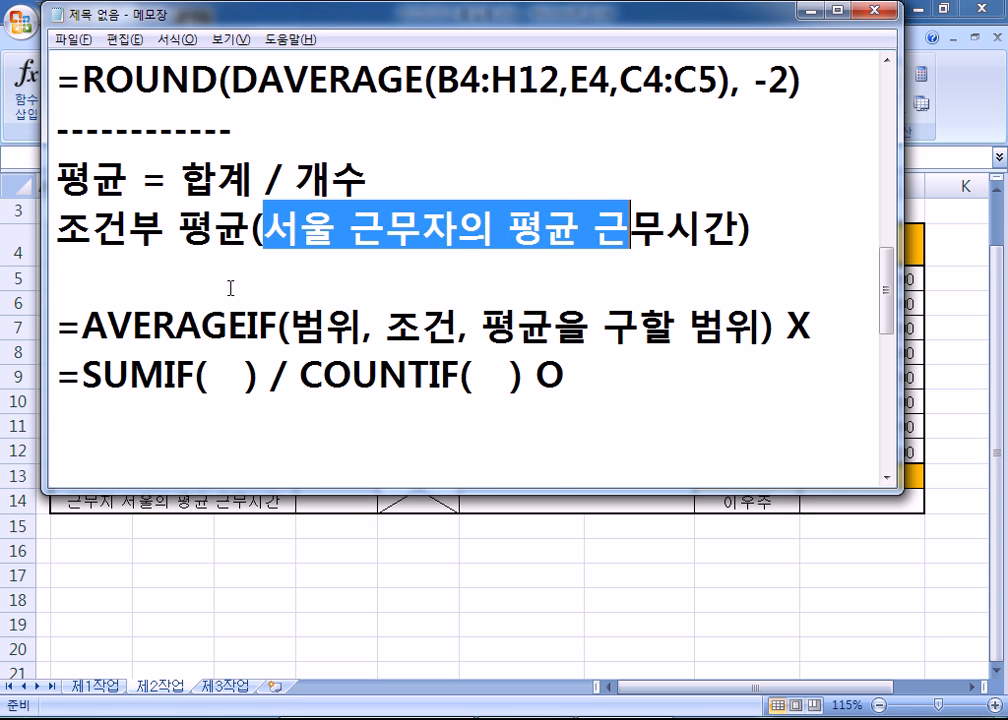
left_click_drag(83, 378, 523, 378)
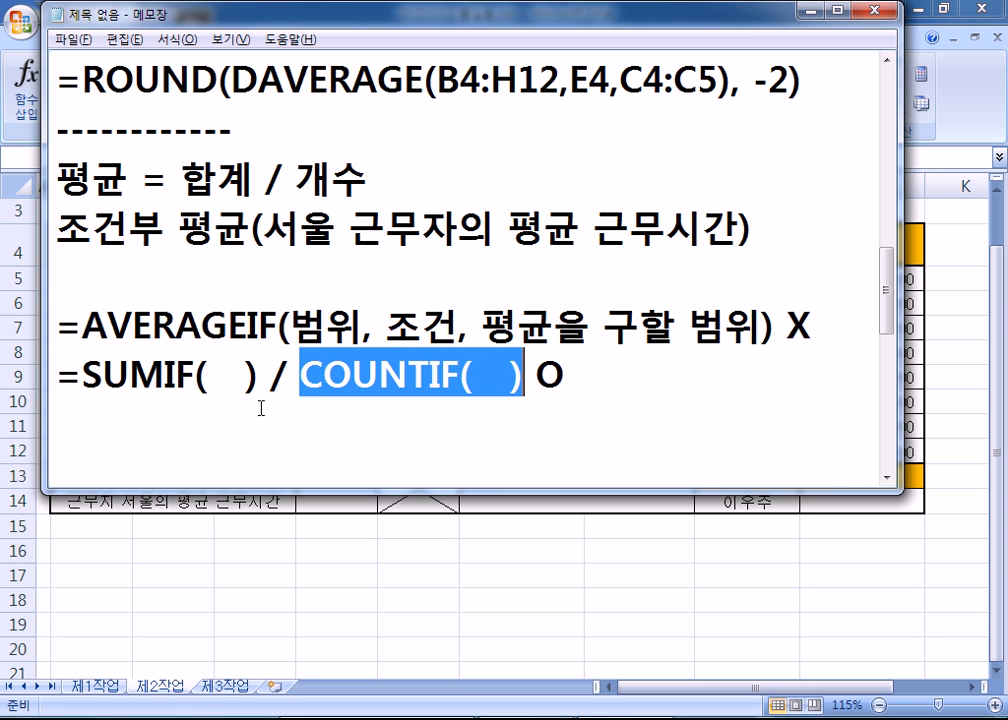
left_click(146, 437)
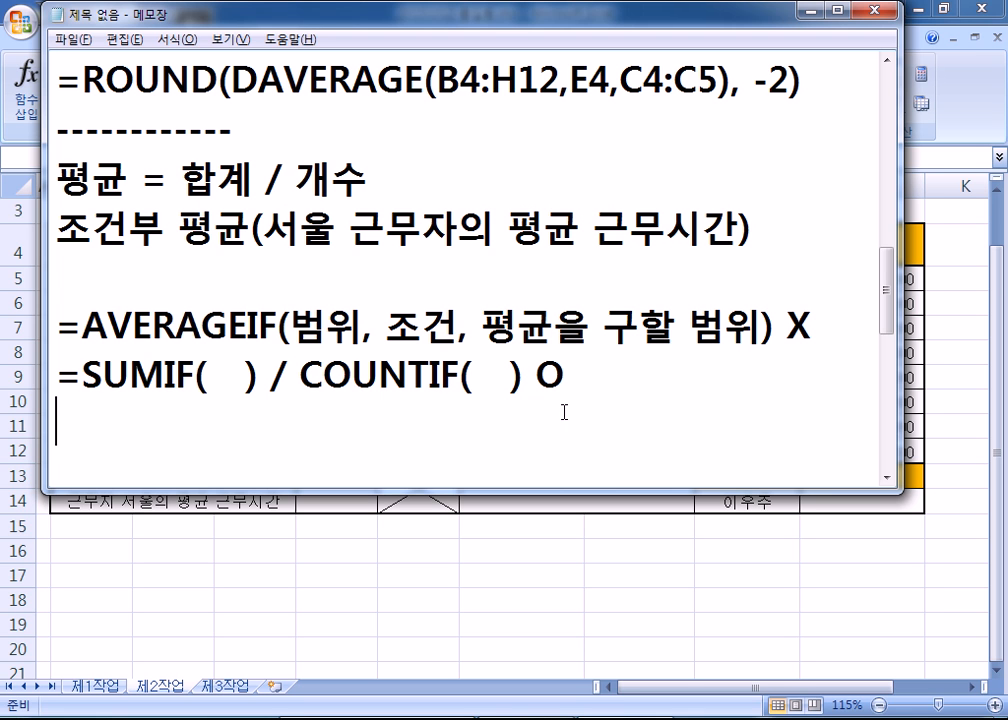
key("alt+Tab")
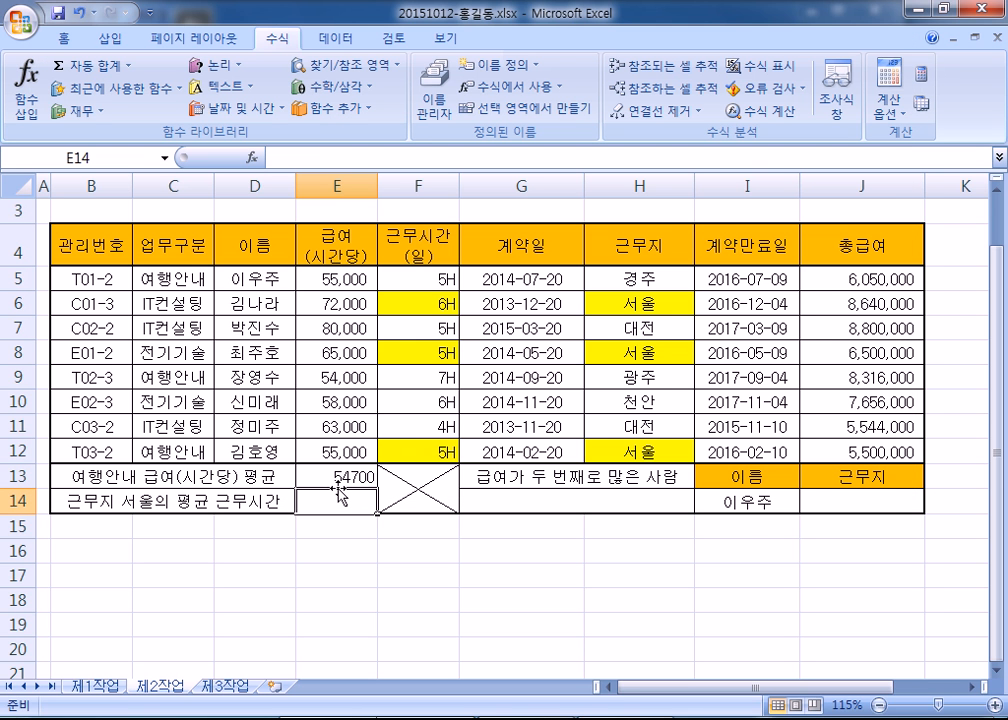
- Minimize the ribbon and begin E14 with =SUMIF( picked from autocomplete
double_click(282, 42)
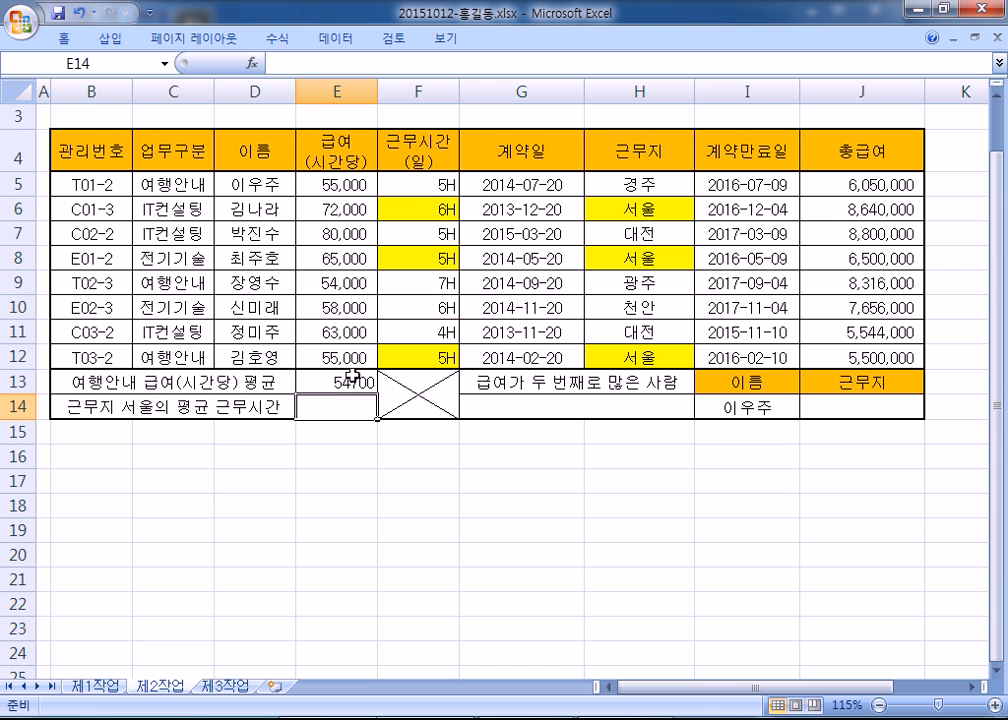
type("=ㅇㄴ")
key("BackSpace")
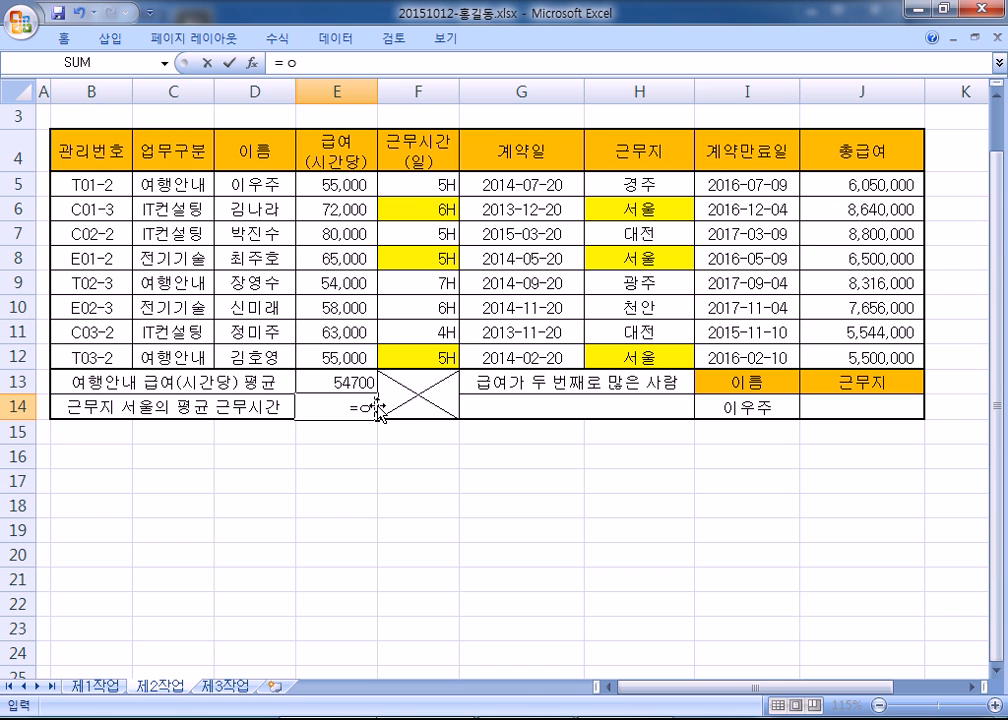
key("BackSpace")
key("Hangul")
type("SUM")
key("Down")
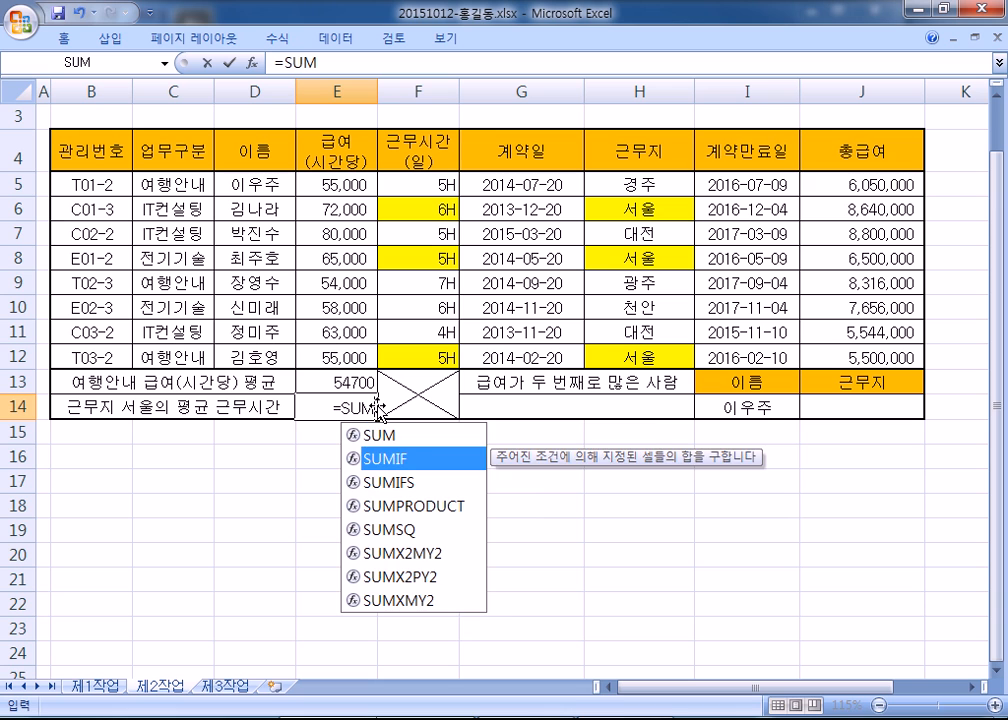
key("Tab")
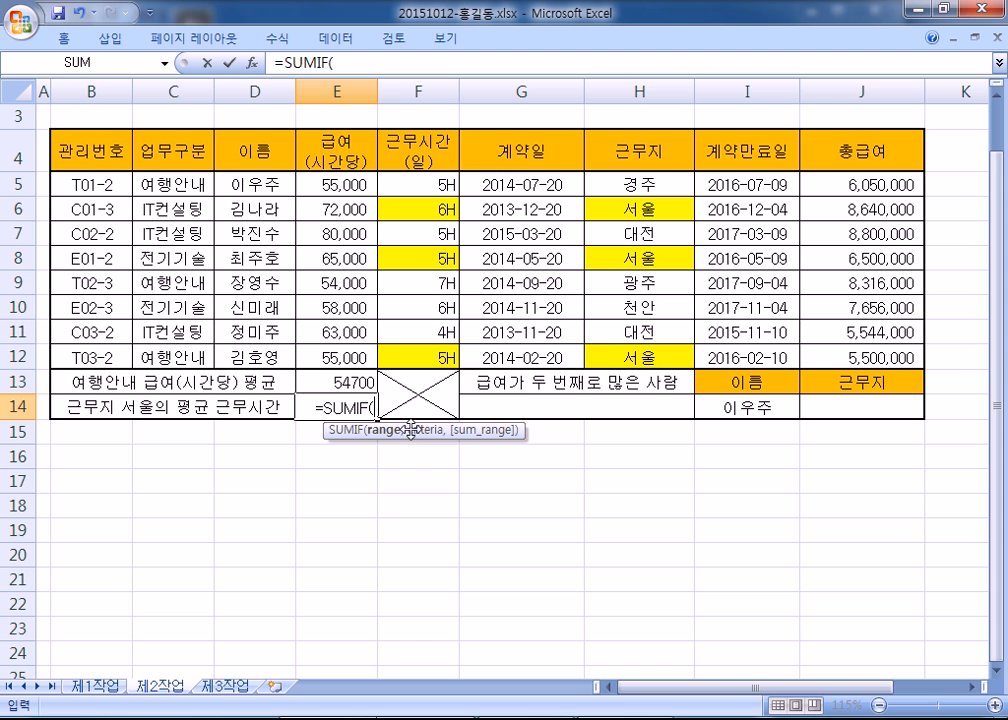
- Open the SUMIF Function Arguments dialog for E14, move it aside, then cancel it
left_click(263, 72)
left_click_drag(301, 162, 799, 245)
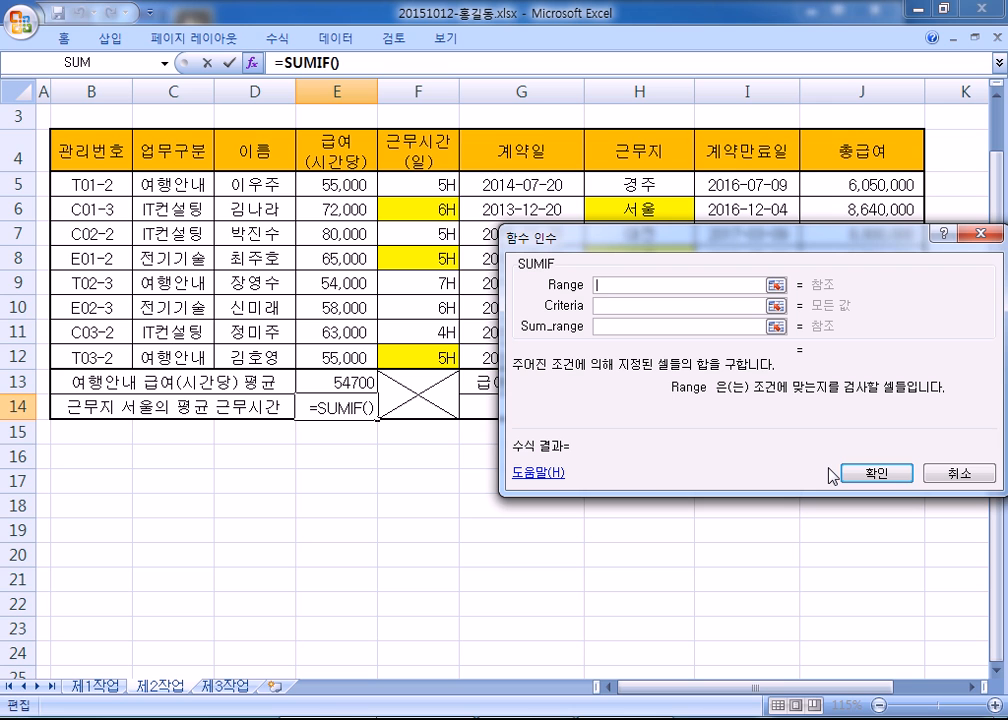
left_click(958, 472)
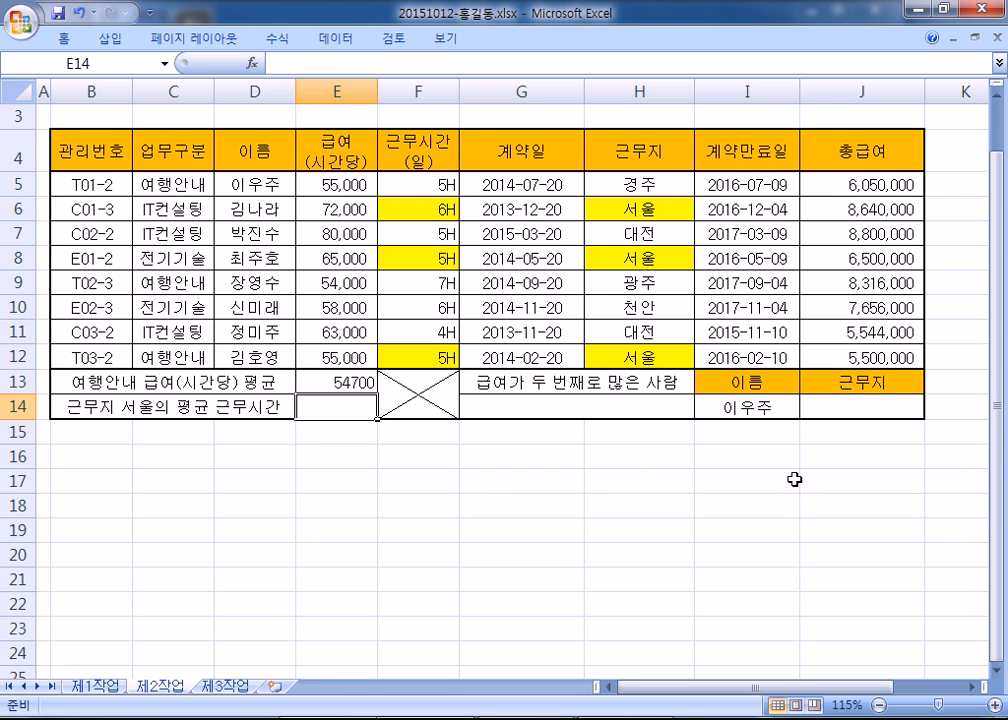
- Pin the ribbon open and insert SUMIF into E14 from Insert Function's Math & Trig category
double_click(66, 40)
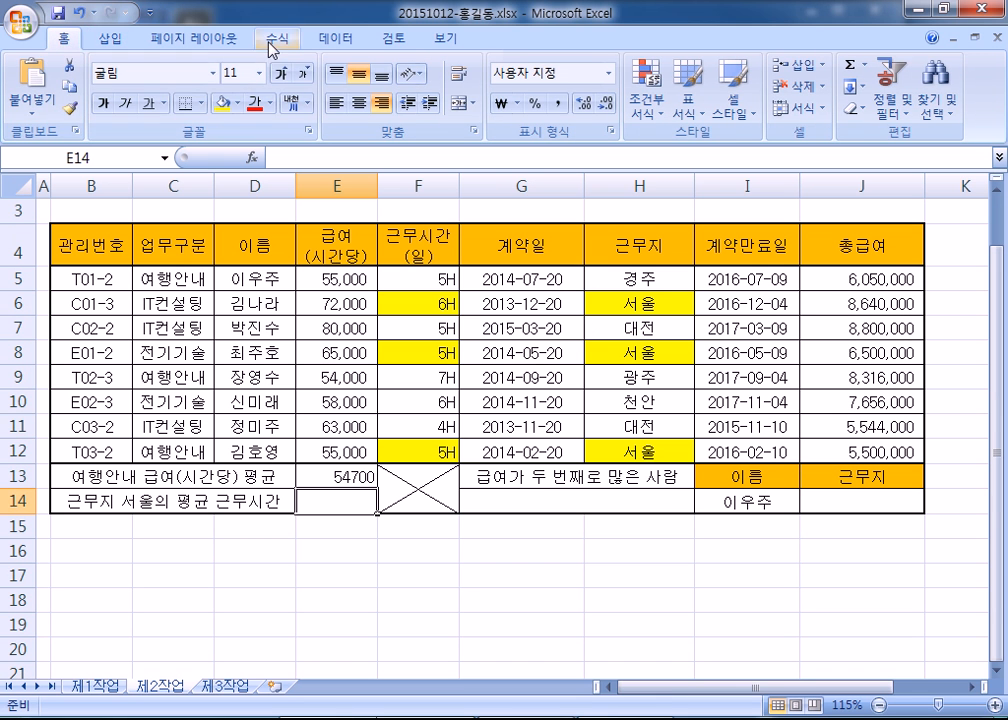
left_click(274, 38)
left_click(25, 80)
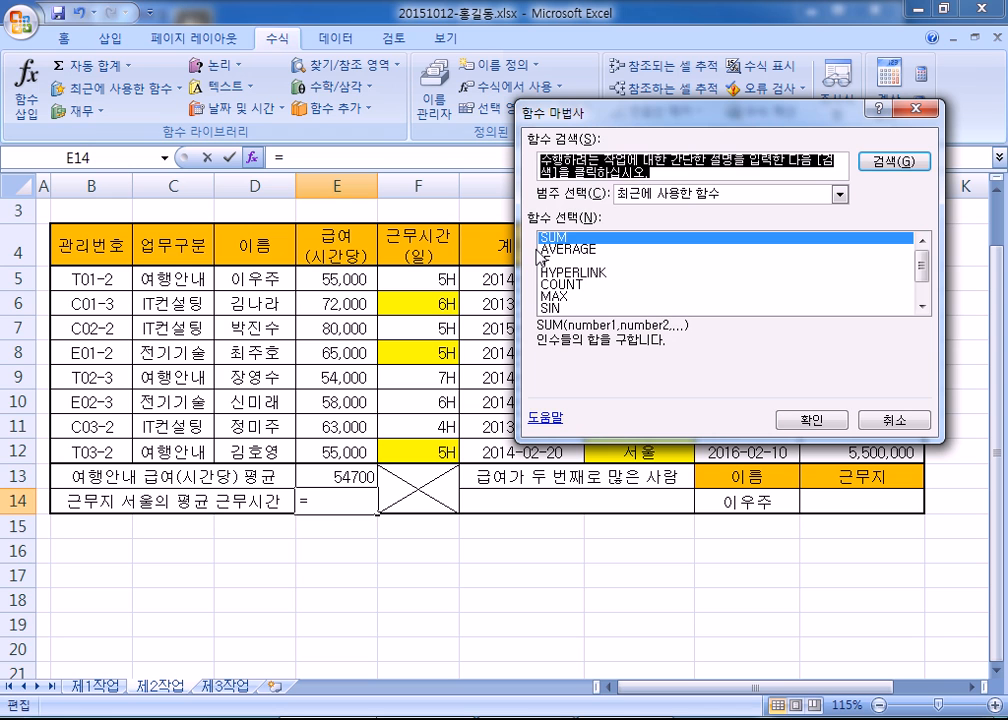
left_click(660, 205)
left_click(650, 259)
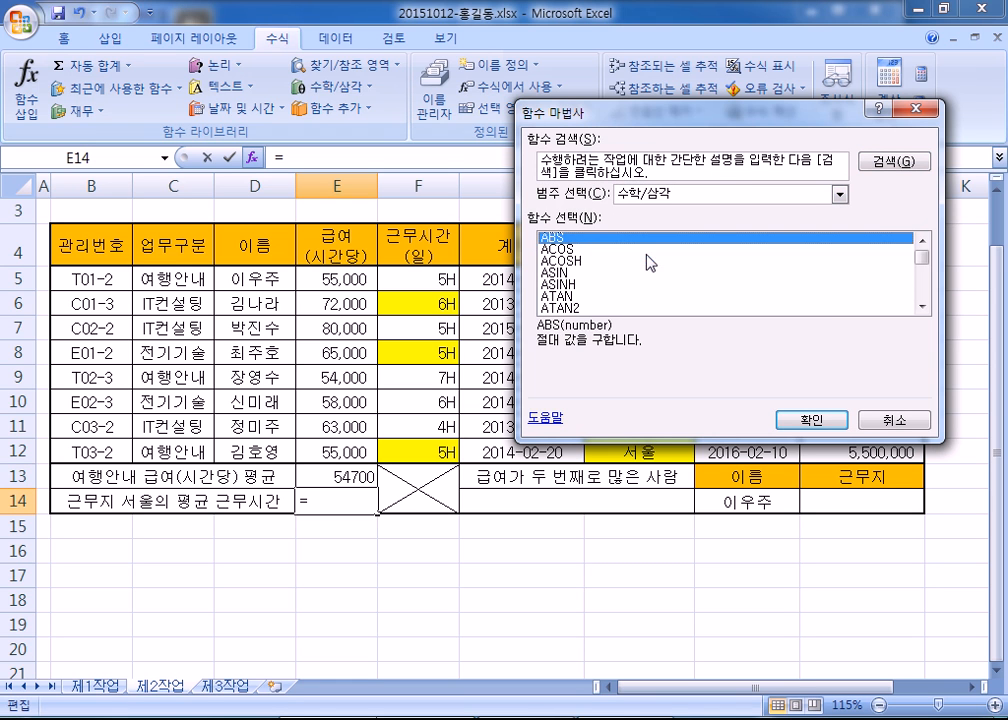
left_click(556, 286)
scroll(557, 292, "down", 12)
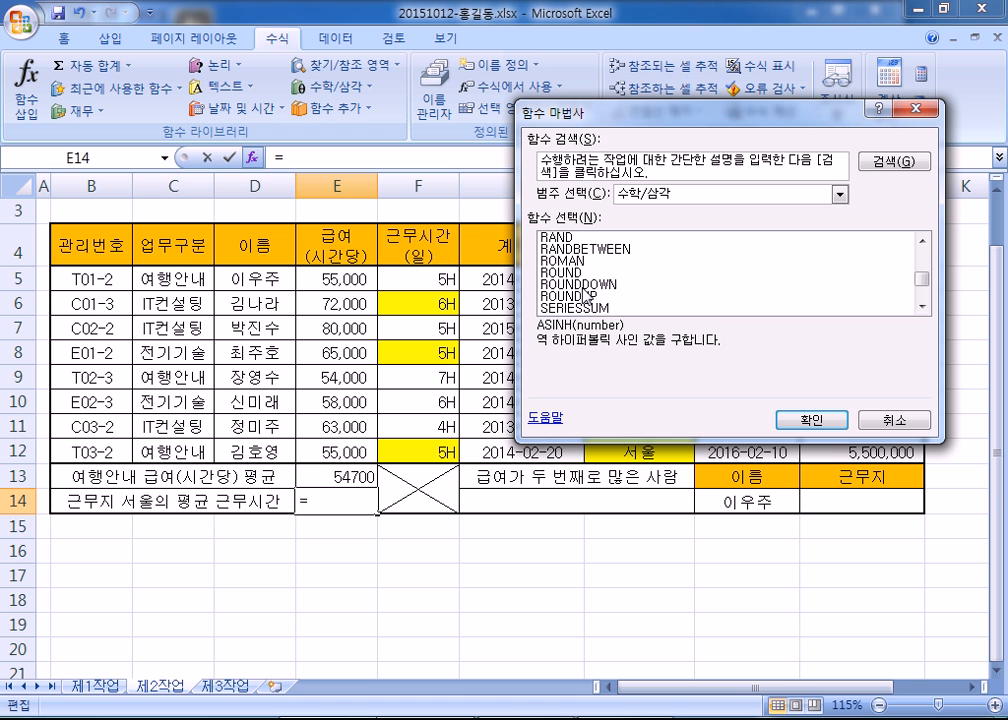
scroll(561, 296, "down", 3)
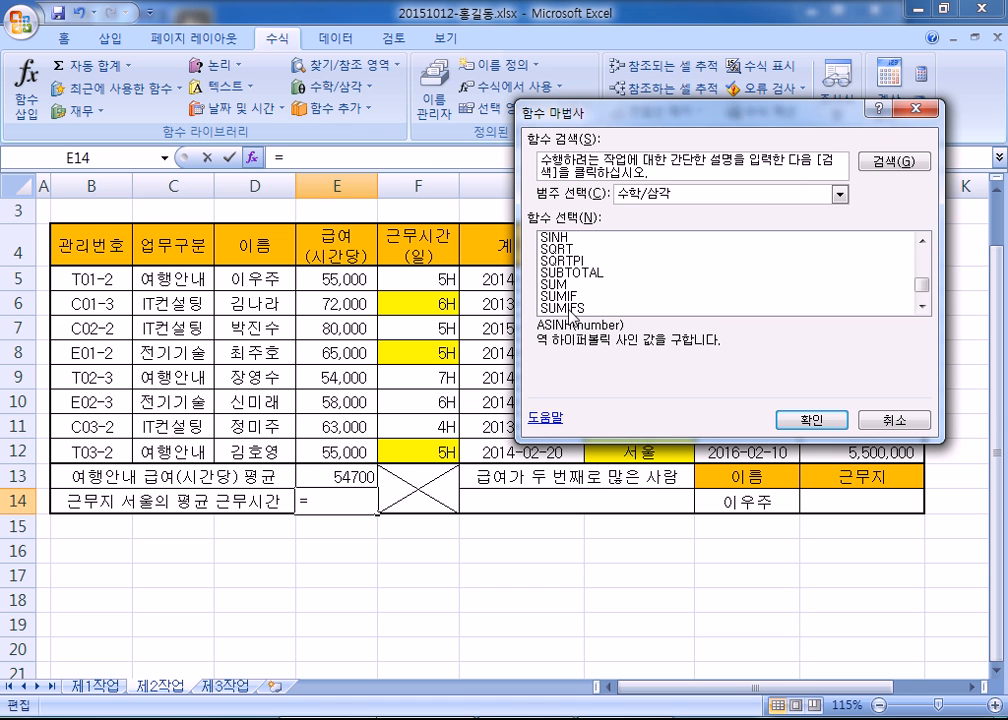
left_click(560, 296)
left_click(808, 420)
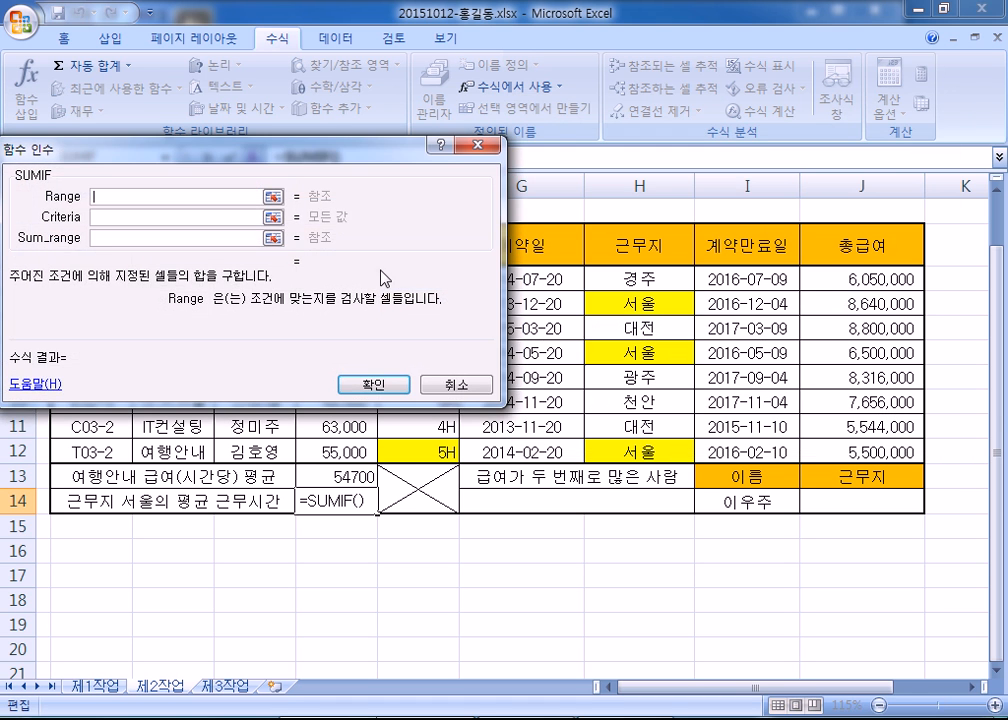
- Review SUMIF's Range, Criteria and Sum_range explanations, then cancel the entry with Esc
left_click_drag(300, 150, 848, 74)
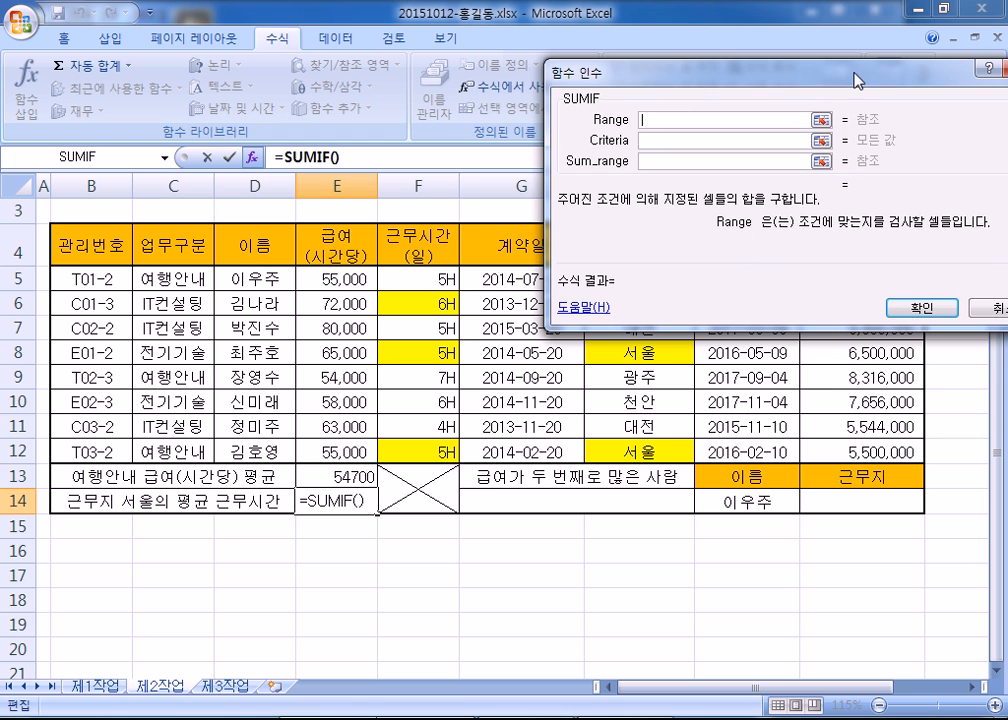
left_click(660, 142)
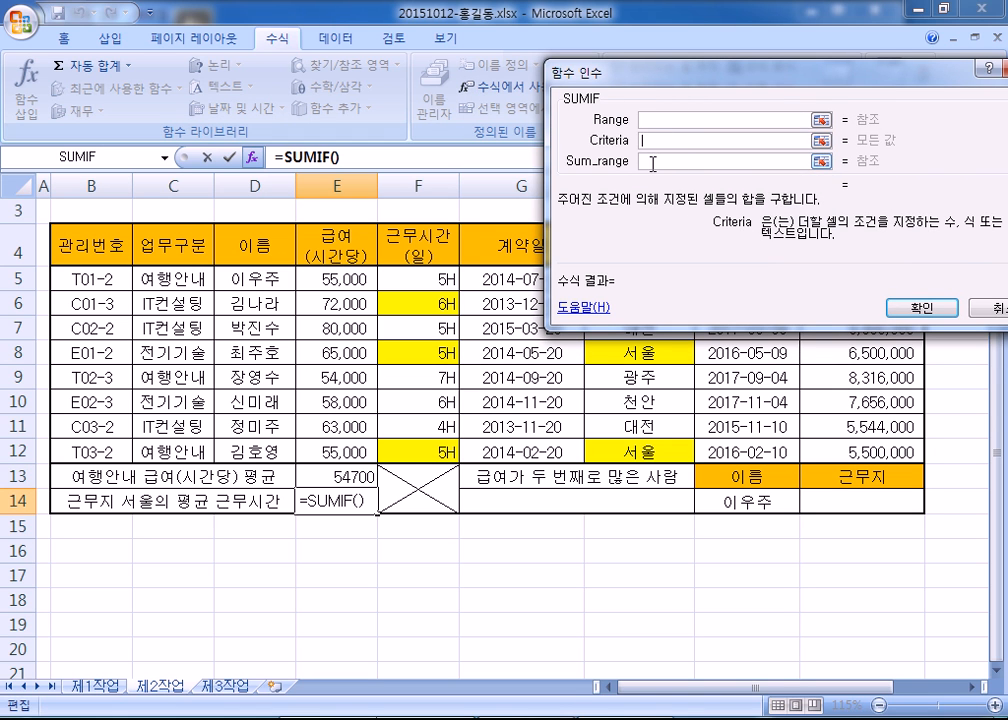
left_click(652, 162)
left_click(658, 122)
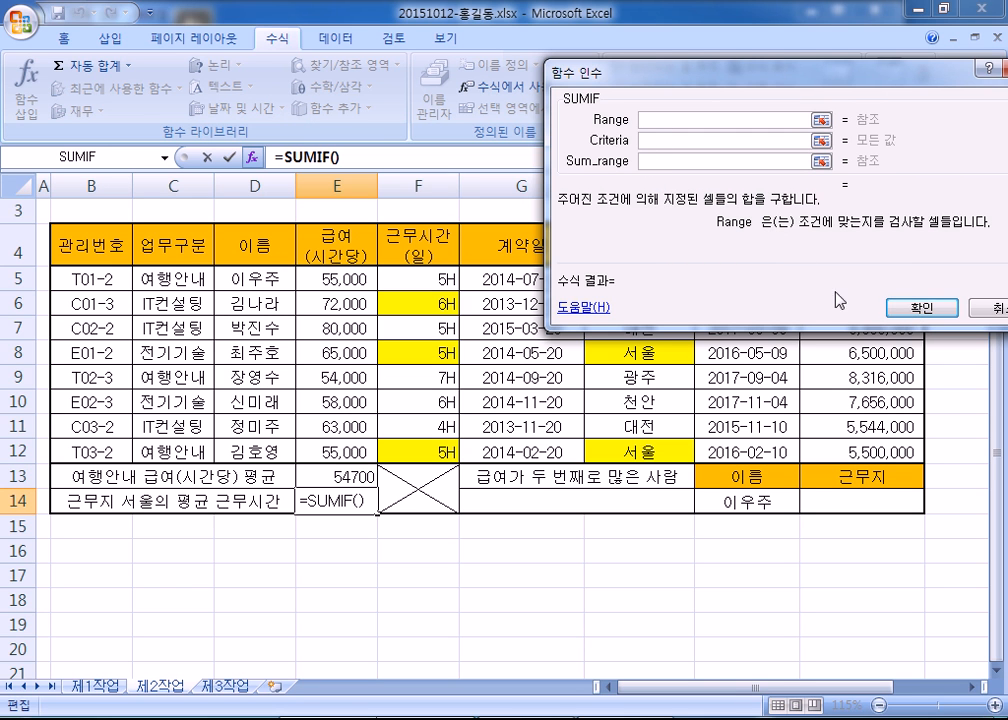
key("Escape")
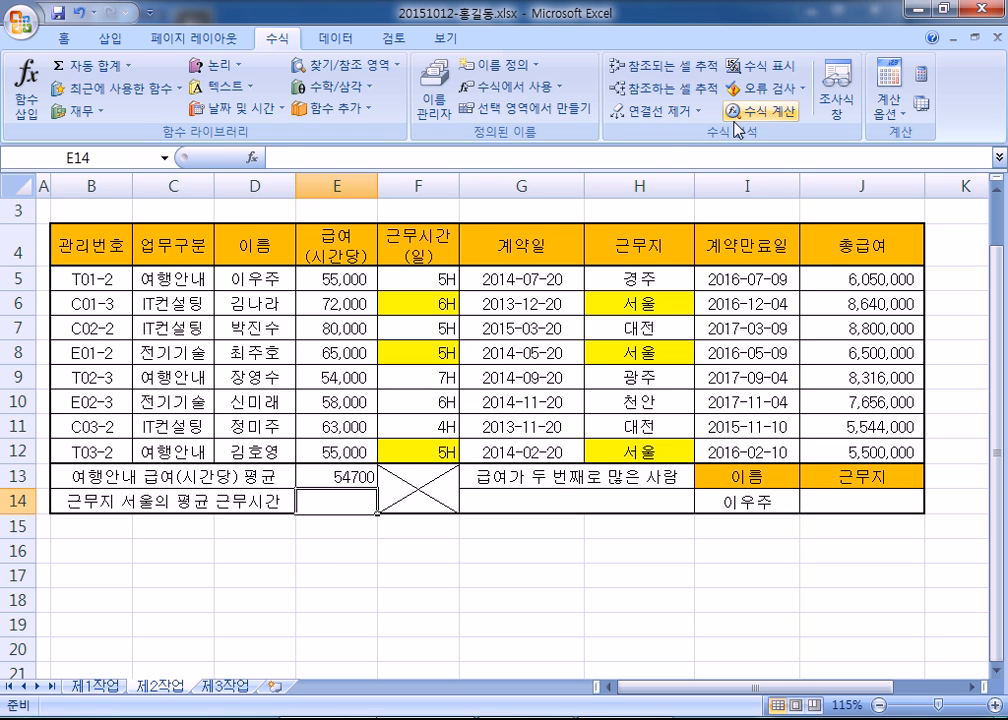
- Start =SUMIF( in E14 from autocomplete and minimize the ribbon
type("=SUM")
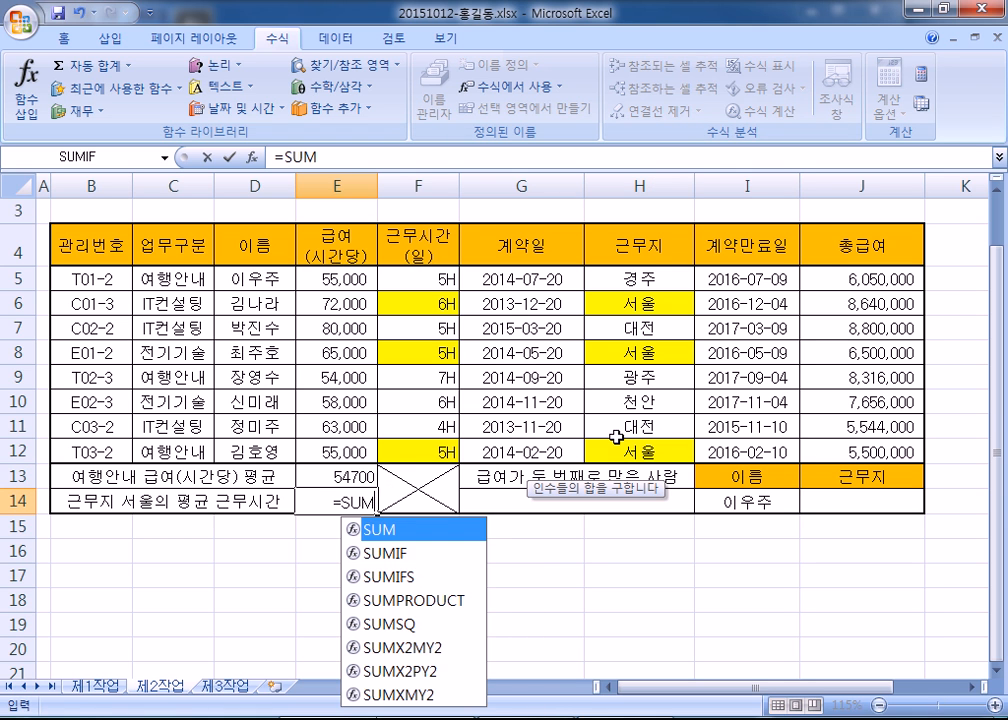
key("Down")
key("Tab")
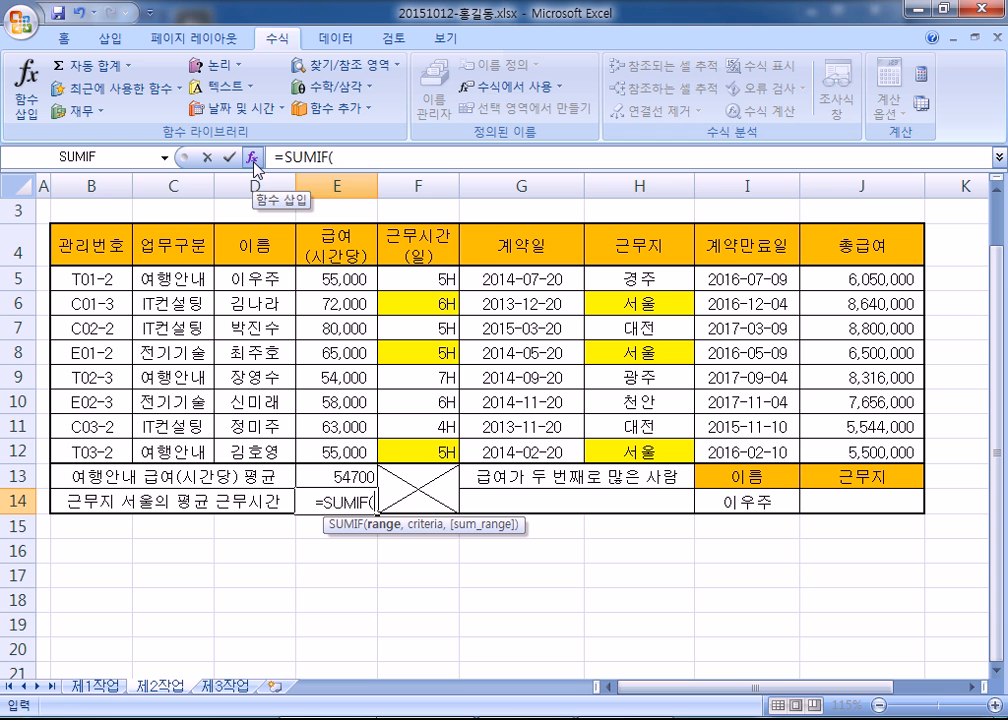
double_click(277, 38)
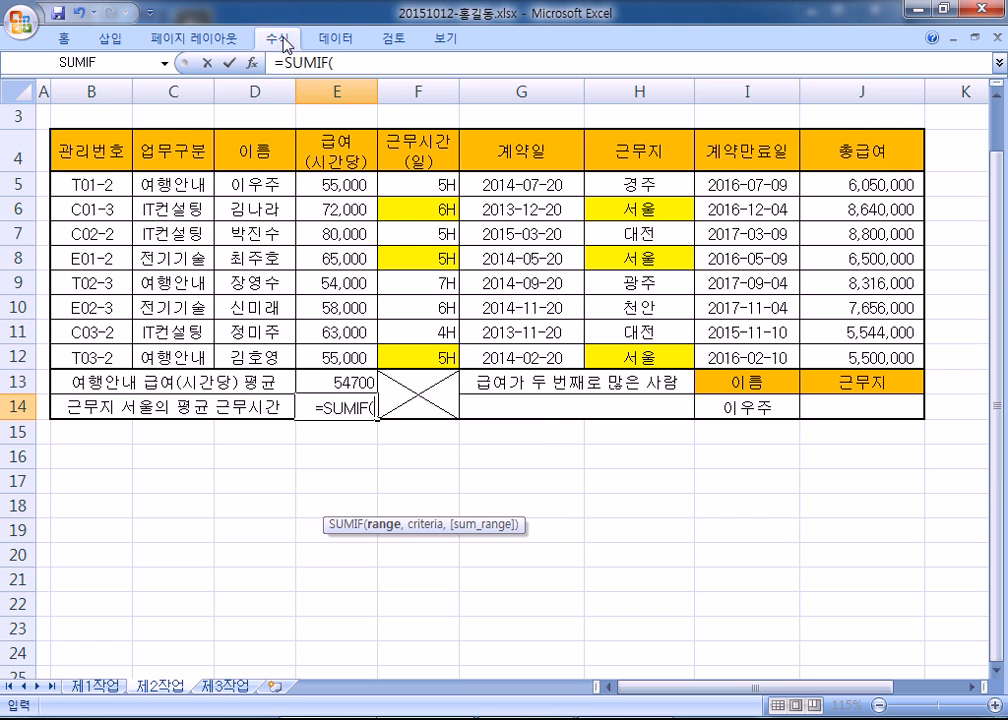
- Review the SUMIF Criteria and Sum_range explanations in Function Arguments, then cancel
left_click(252, 61)
left_click_drag(367, 155, 830, 100)
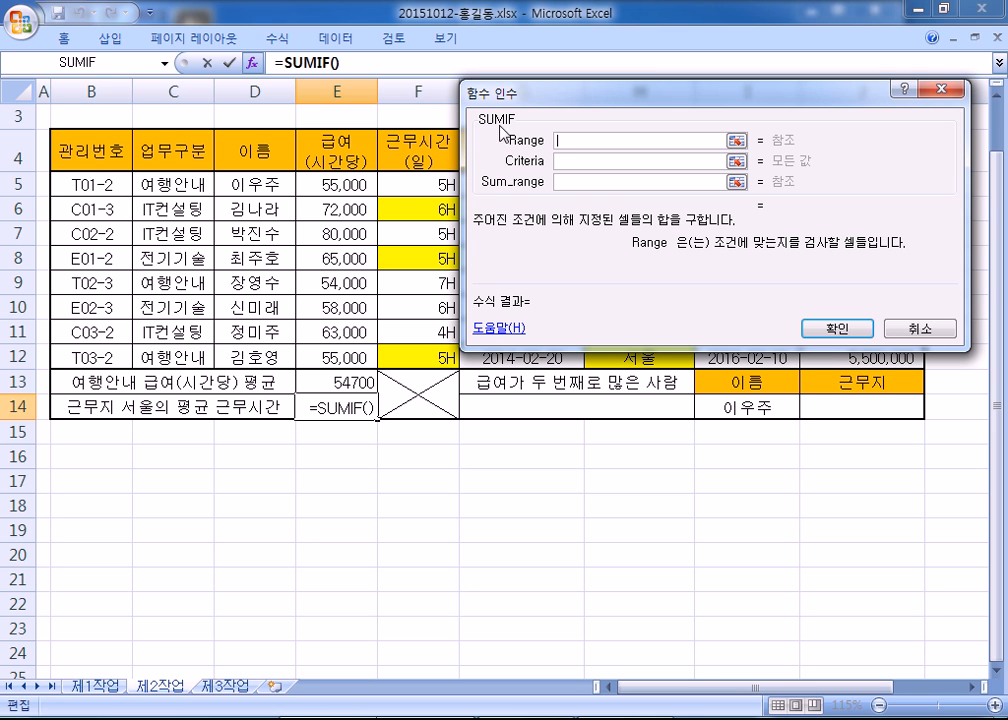
left_click_drag(556, 108, 630, 120)
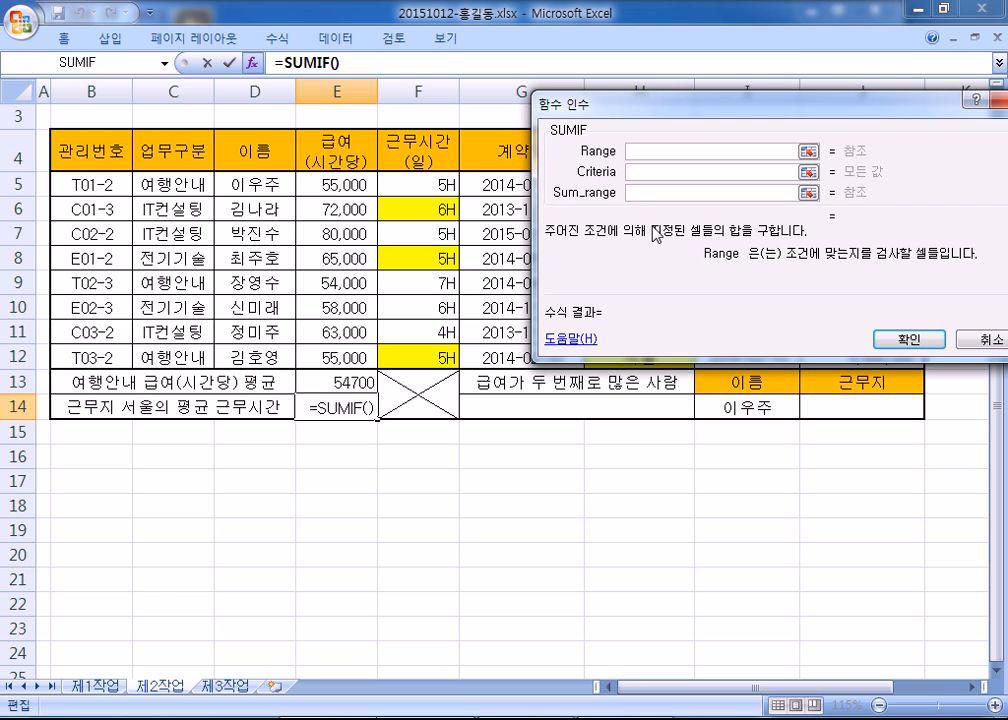
left_click(646, 172)
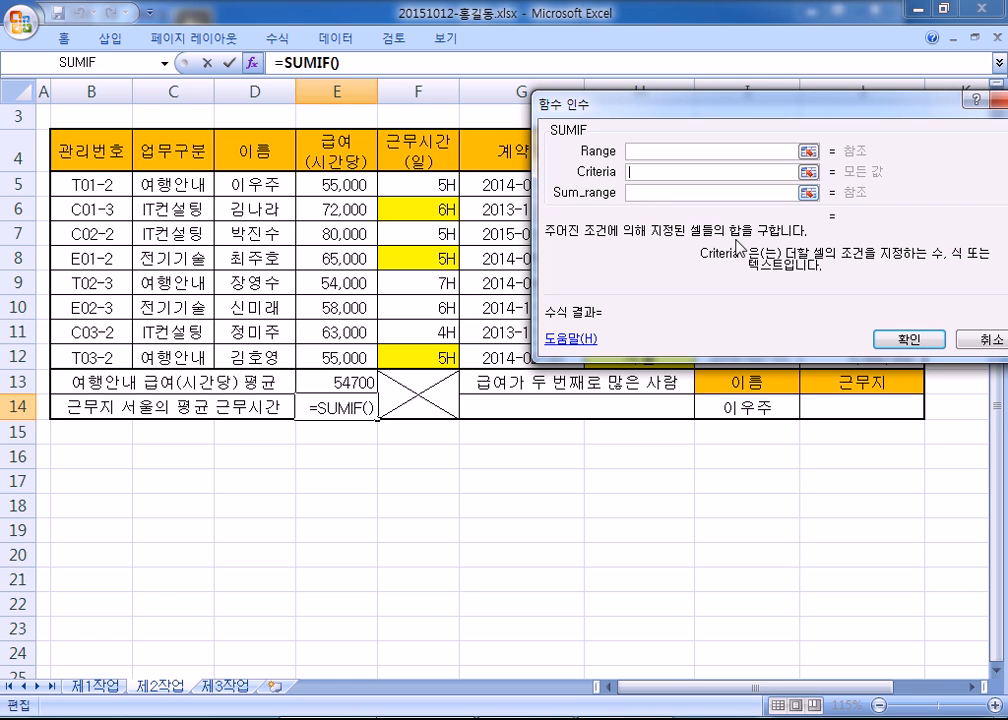
left_click(652, 193)
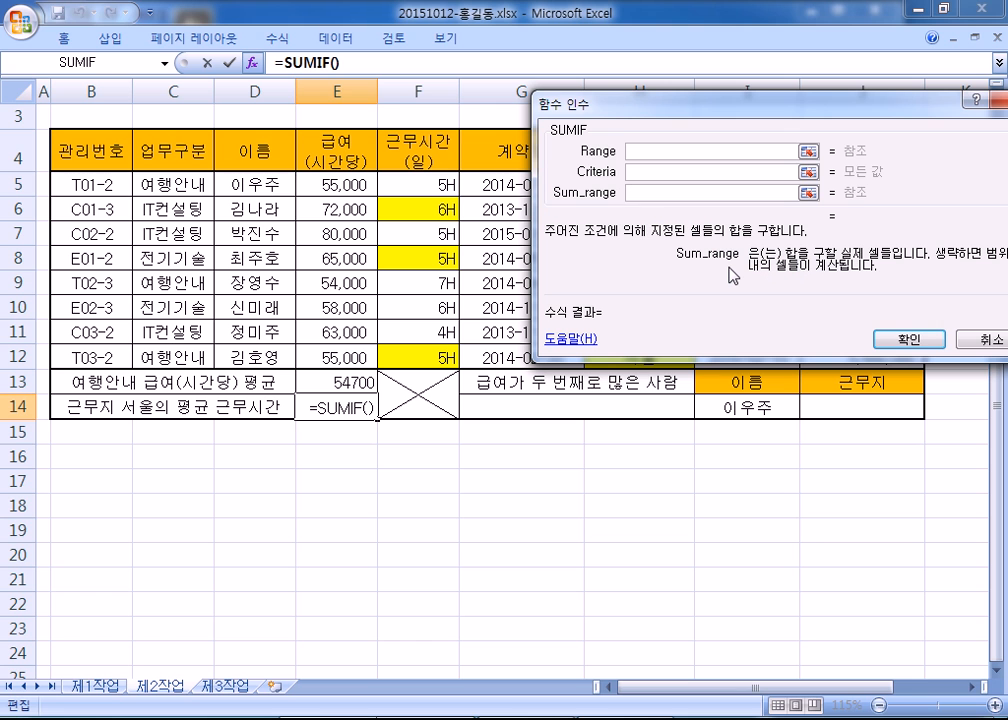
left_click(963, 340)
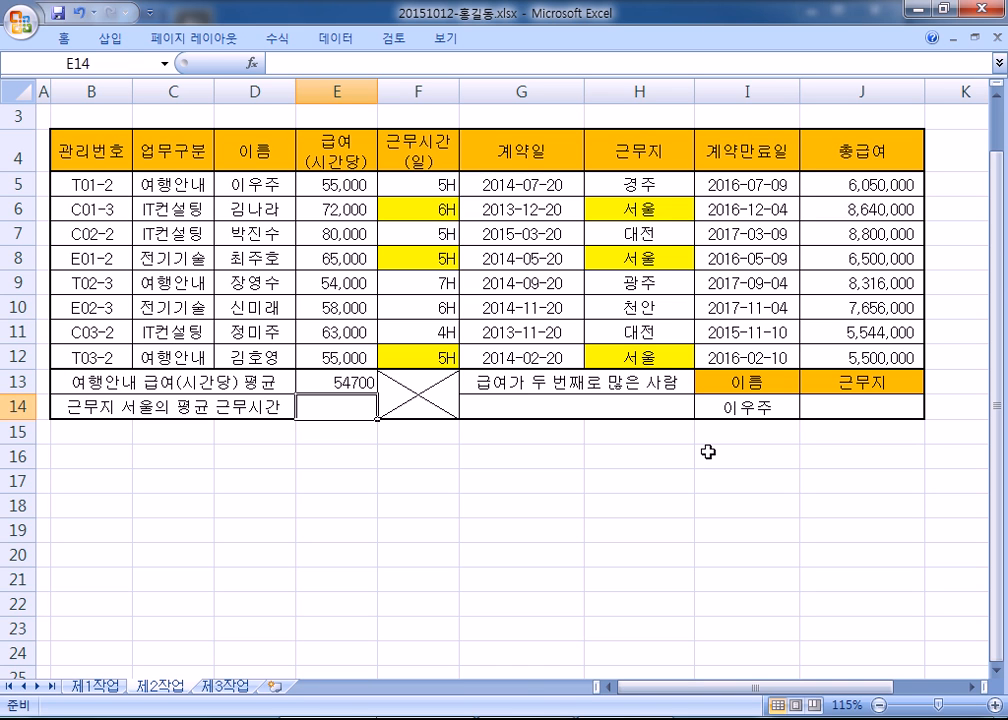
- Start =SUMIF( in E14 and switch to the Notepad notes
type("=SUMIF(")
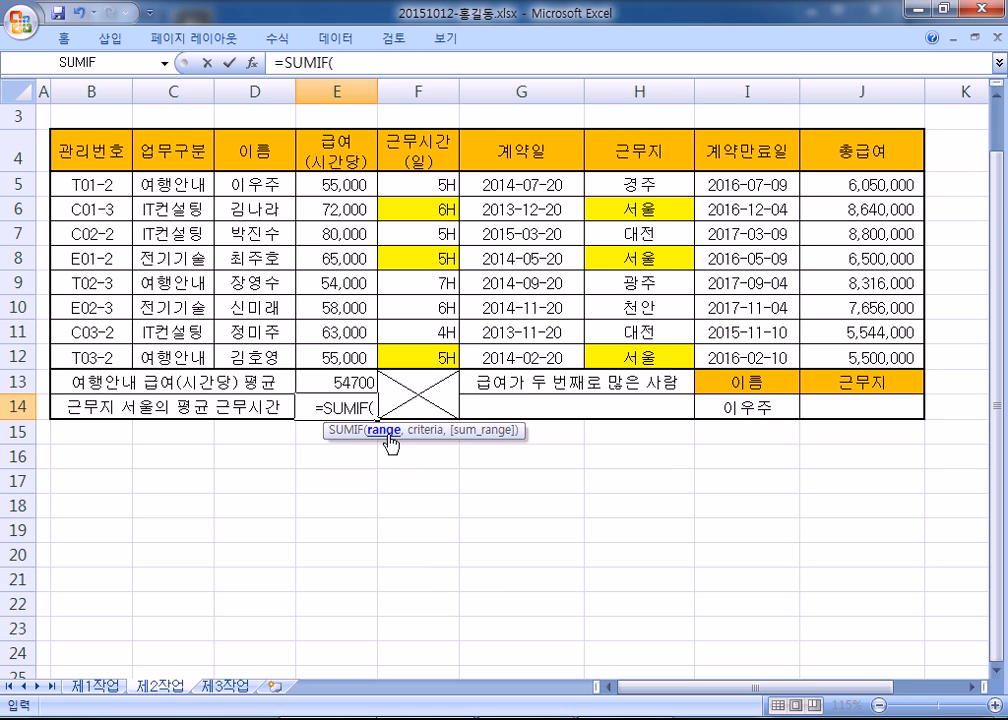
key("alt+Tab")
scroll(427, 444, "down", 1)
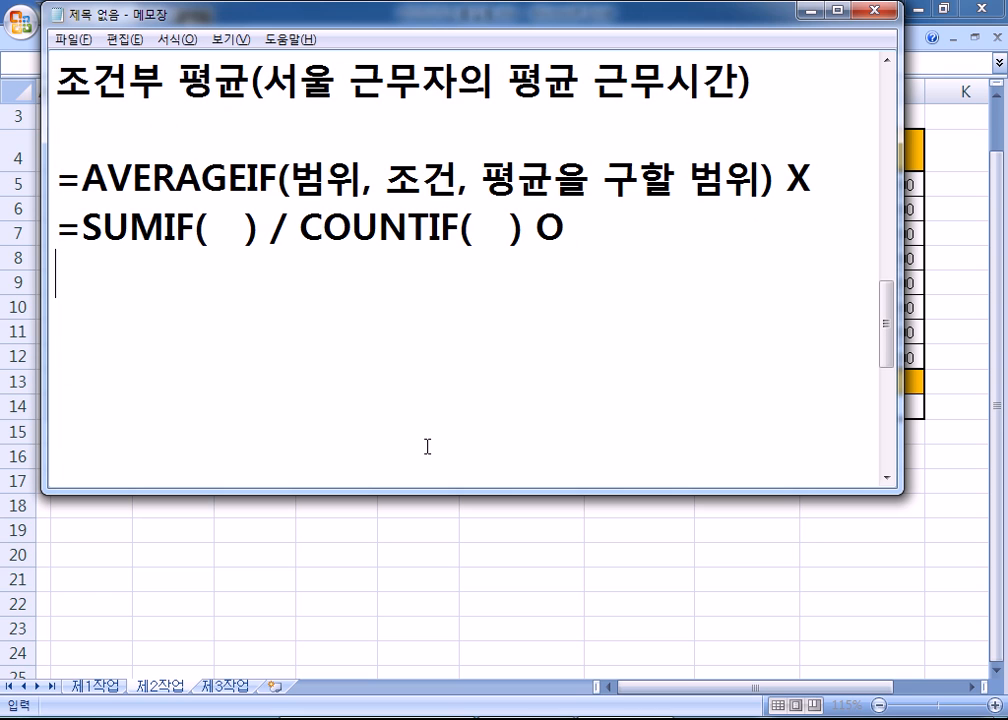
- Add the line =SUMIF(범위, 조건, 합계 구할 범위) to the notes, highlighting 조건
key("Return")
key("Return")
type("=녀")
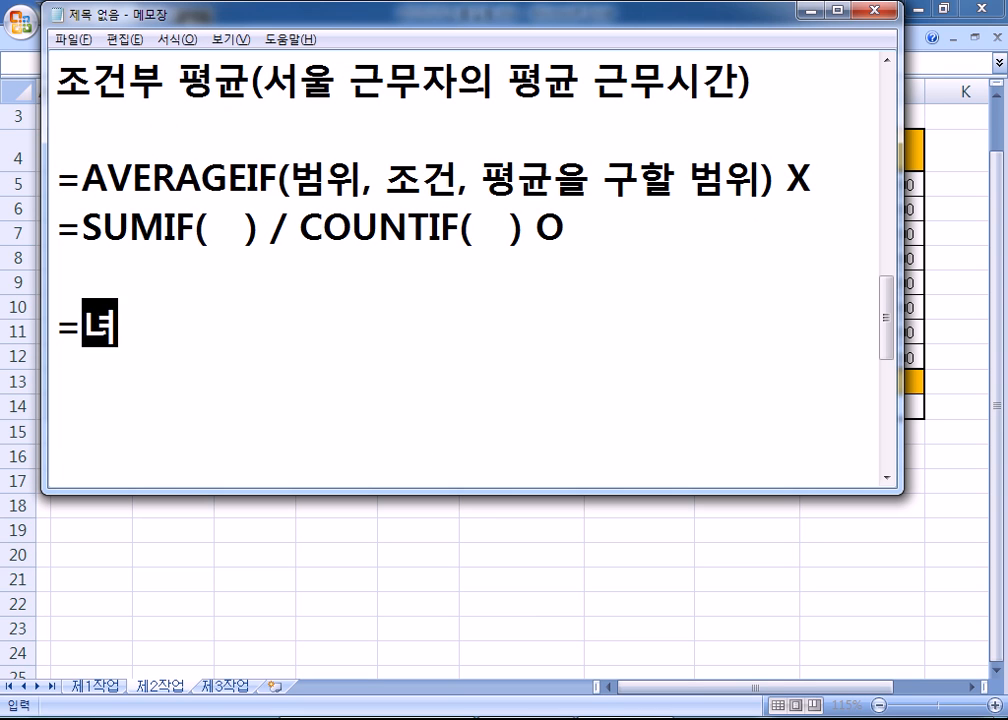
type("ㅡㅑㄹ")
key("BackSpace")
key("BackSpace")
key("BackSpace")
key("BackSpace")
key("Hangul")
type("S")
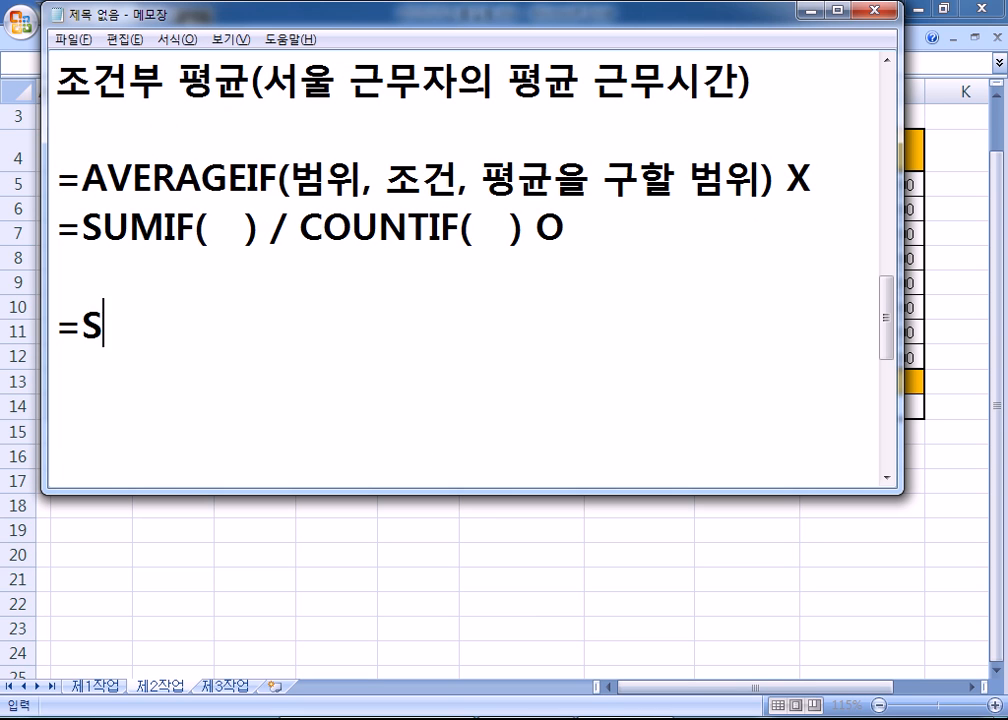
type("UMIF(")
key("Hangul")
type("범")
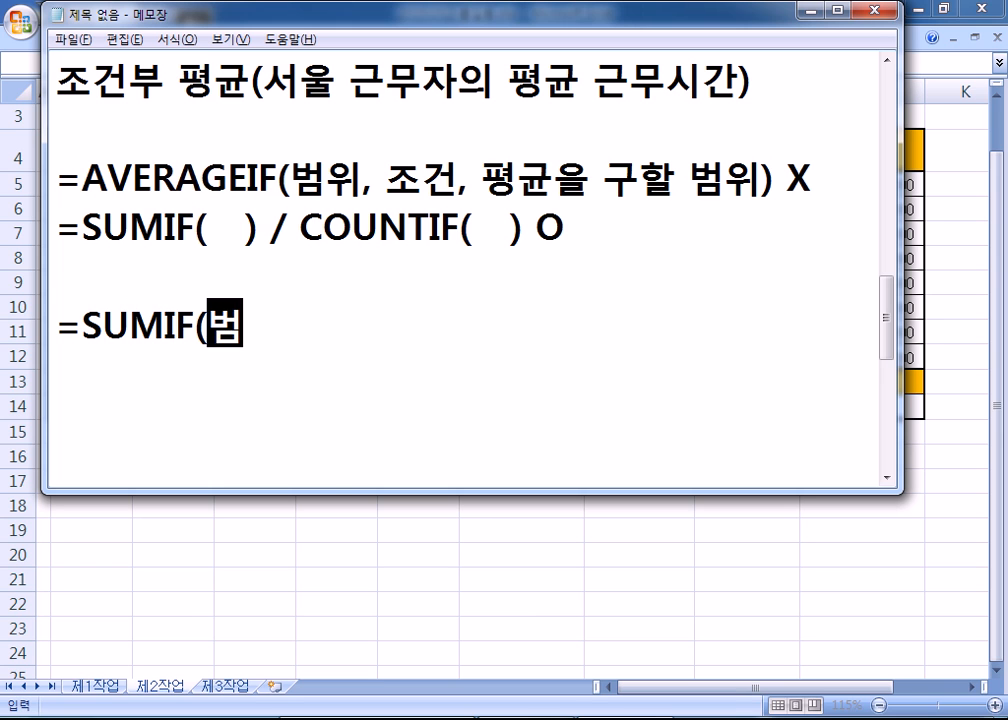
type("위, 조건, 합ㄱ")
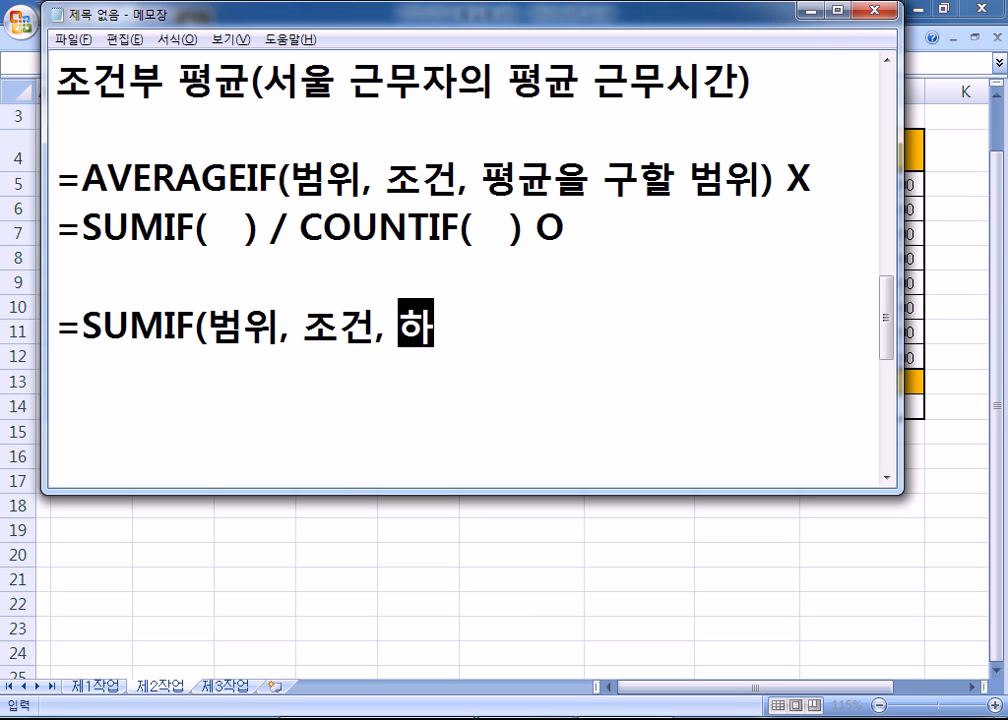
type("ㅖ 구할 ㅂ")
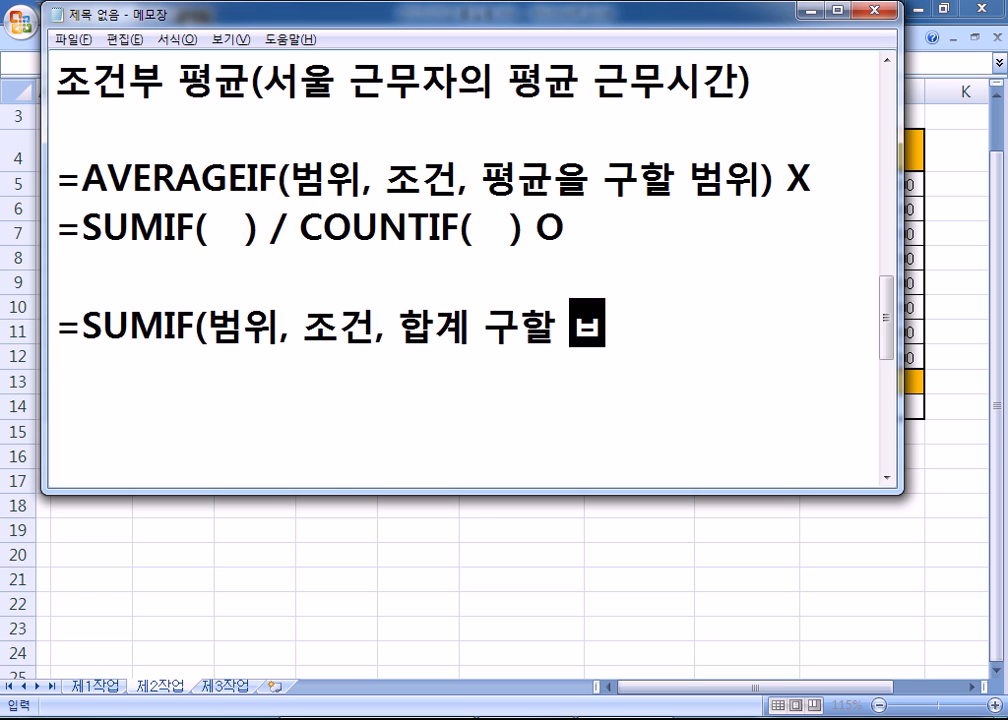
type("ㅓㅁ위)")
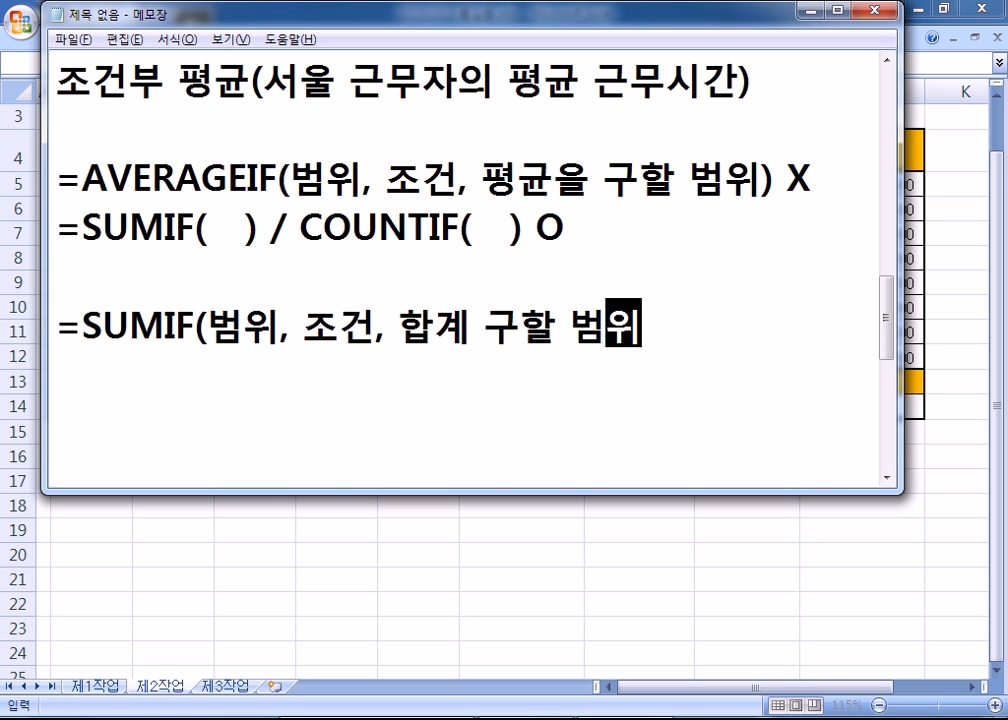
key("Return")
left_click(216, 332)
left_click_drag(216, 332, 376, 330)
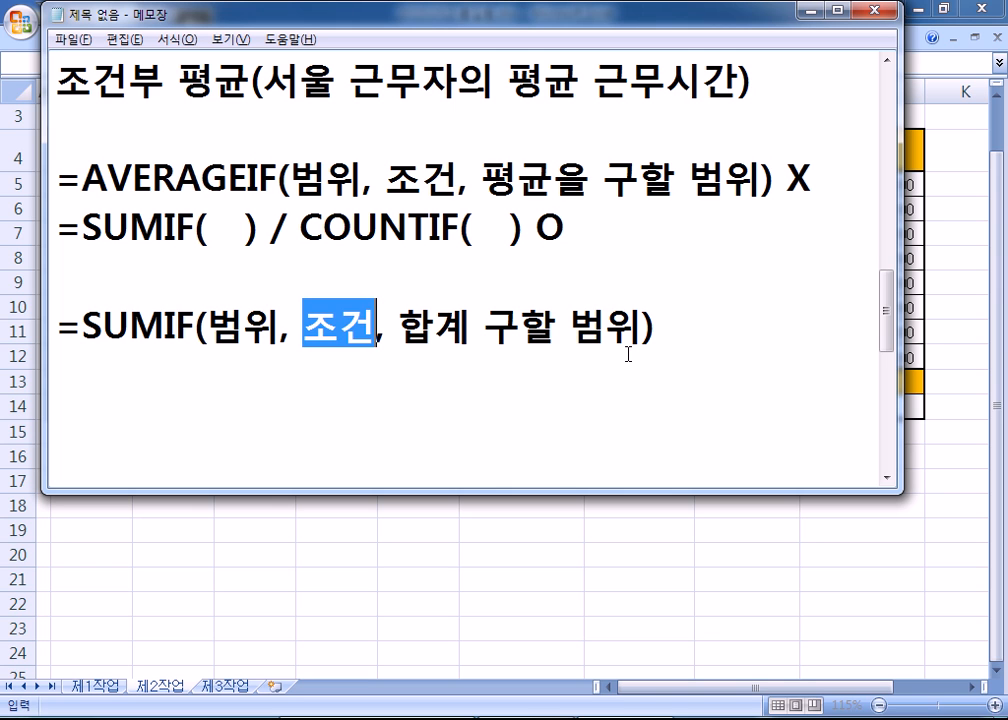
key("alt+Tab")
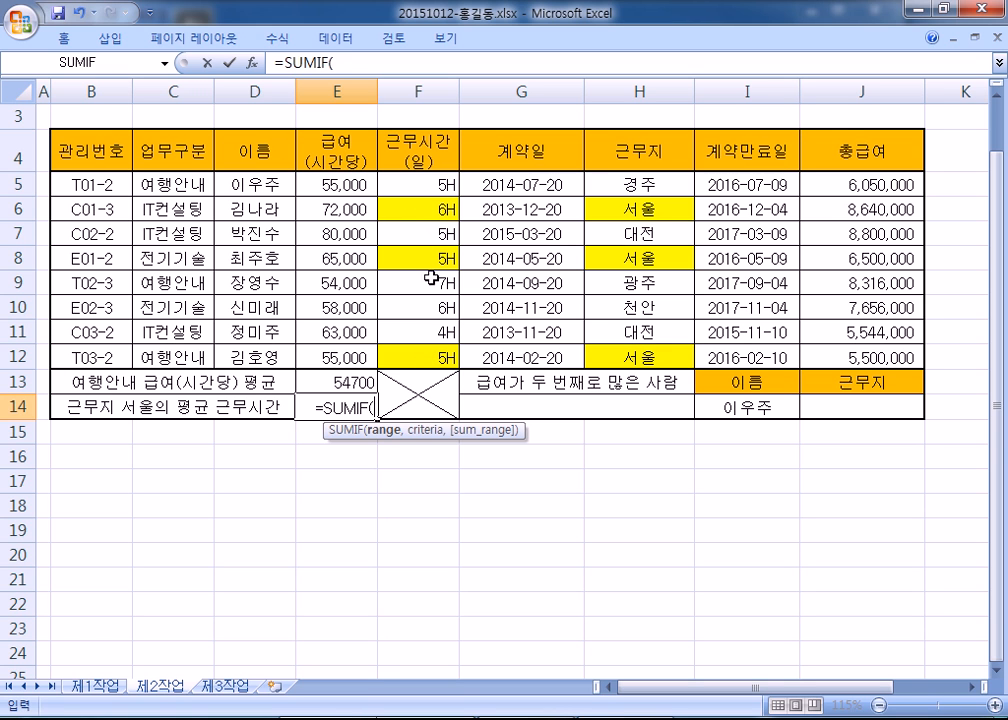
- Check the syntax notes, then use the 근무지 column H5:H12 instead of F5:F12 as E14's SUMIF range
left_click_drag(403, 188, 409, 348)
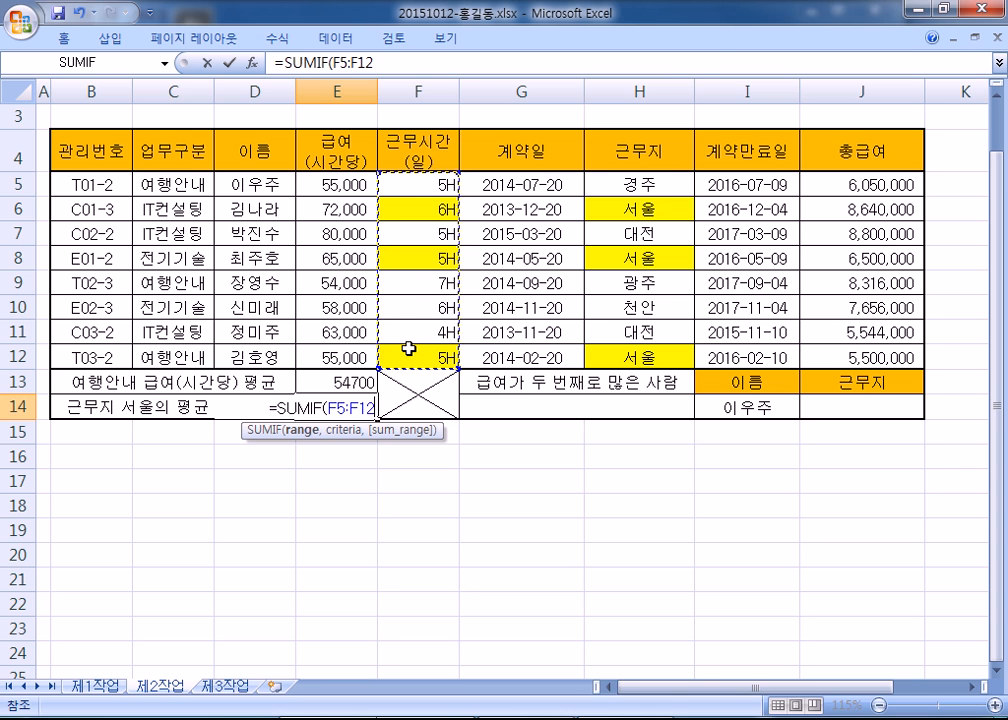
key("alt+Tab")
left_click_drag(213, 331, 375, 331)
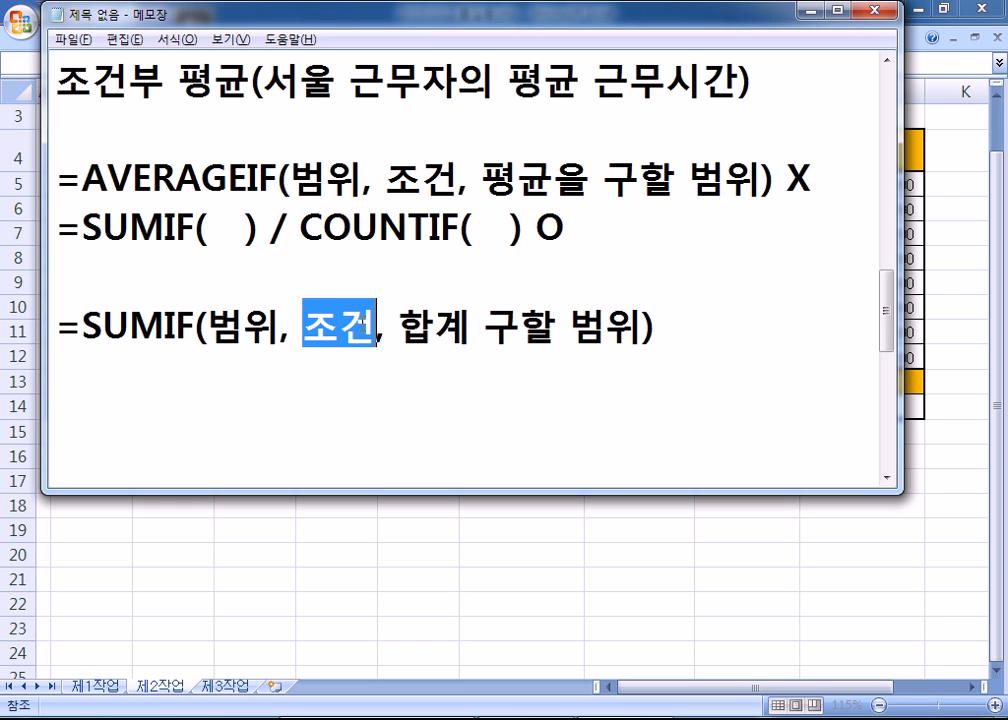
key("alt+Tab")
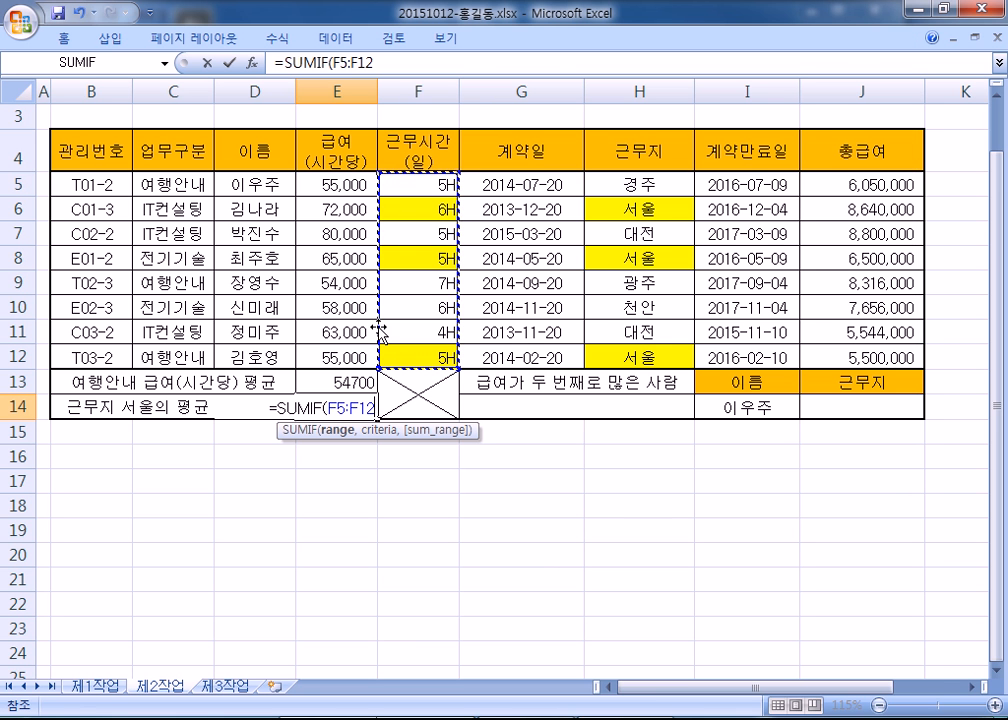
key("alt+Tab")
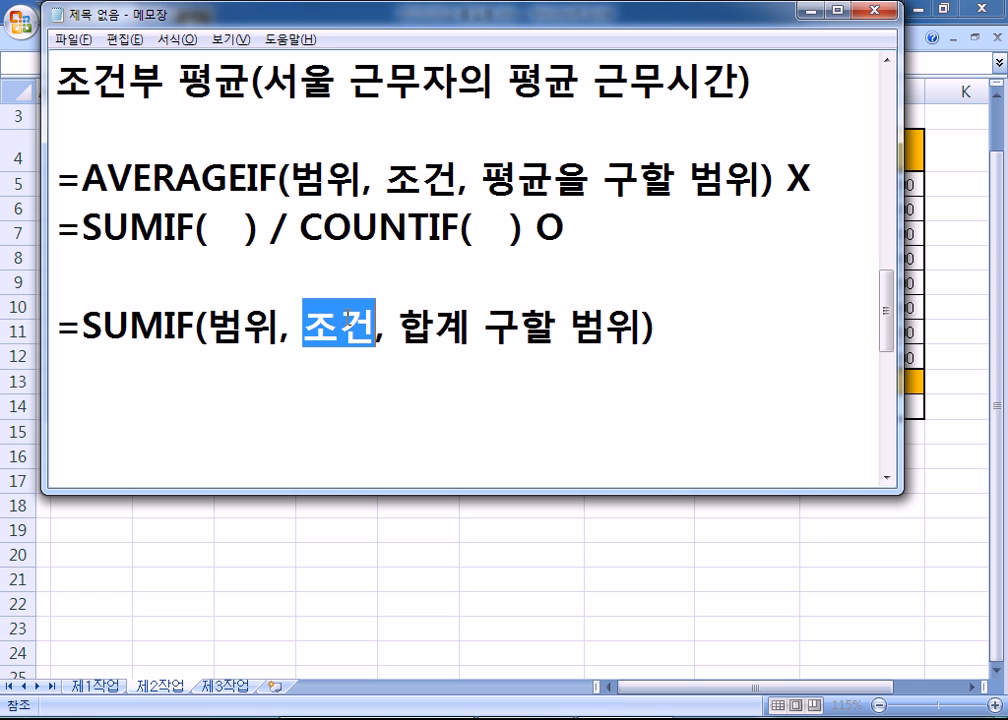
left_click(208, 331)
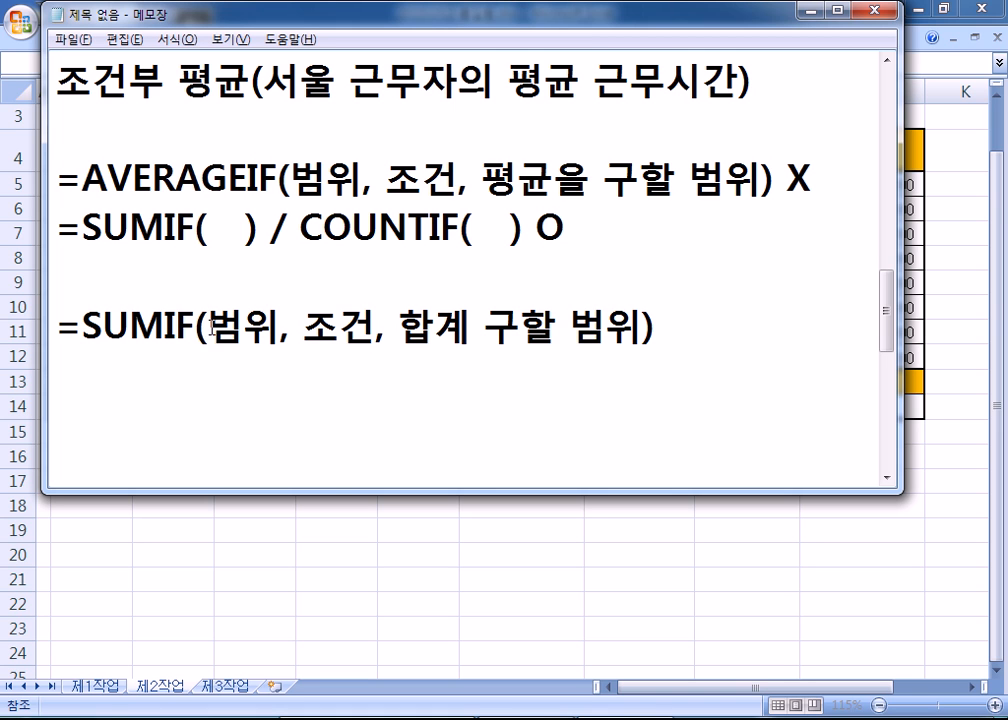
key("alt+Tab")
left_click_drag(646, 185, 645, 355)
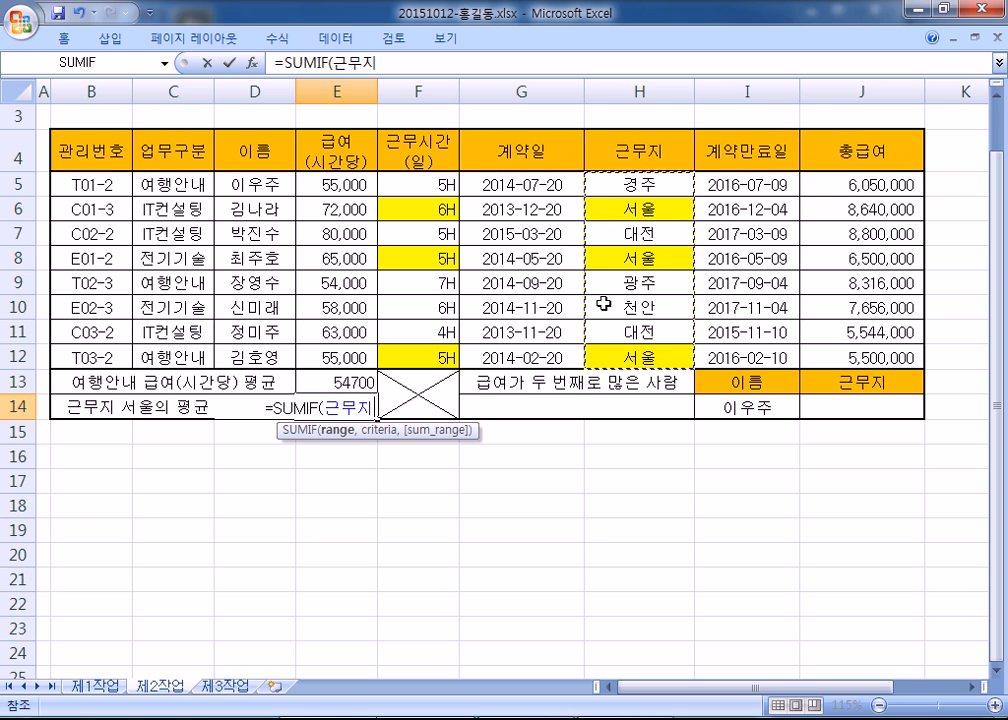
- Reselect the 근무지 column as the range, add the "서울" criterion, and commit E14's SUMIF
scroll(603, 298, "up", 1)
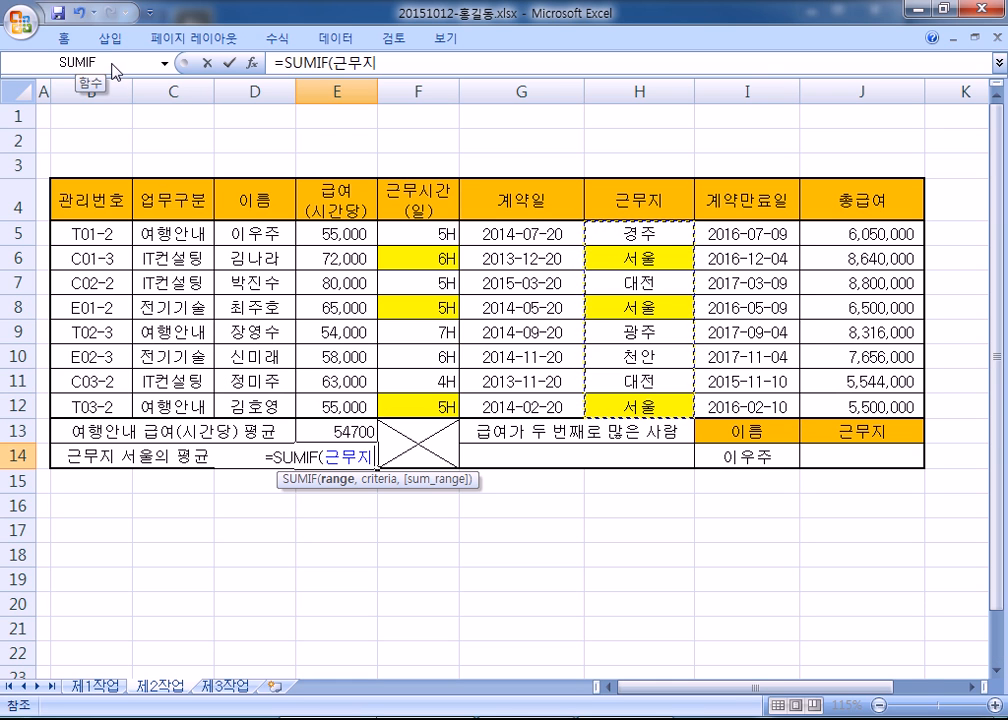
scroll(140, 78, "down", 2)
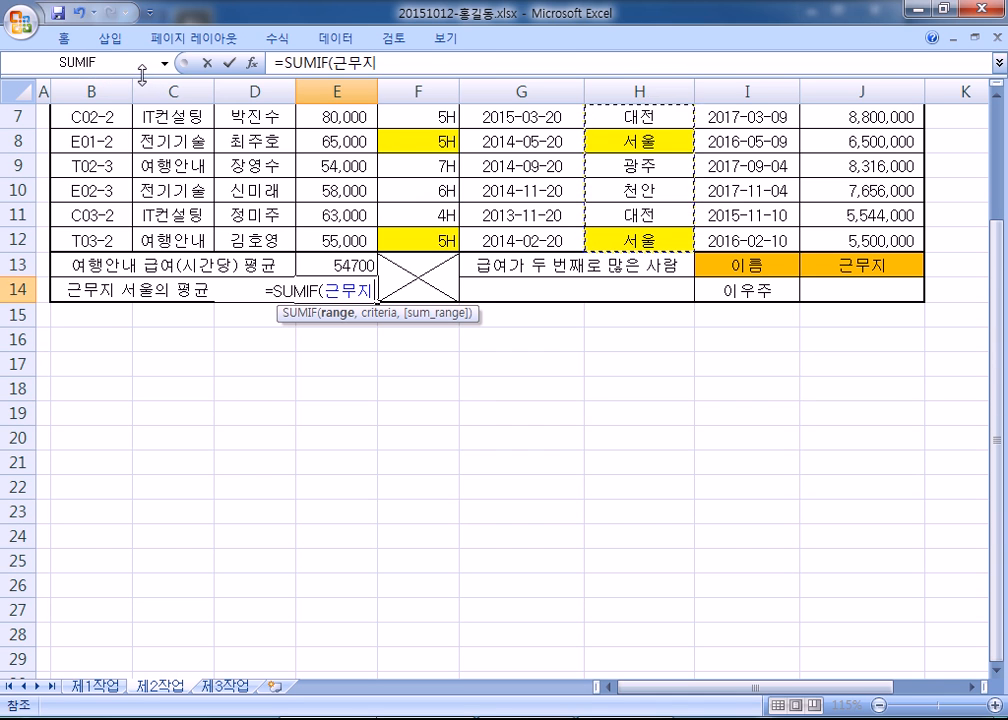
key("alt+Tab")
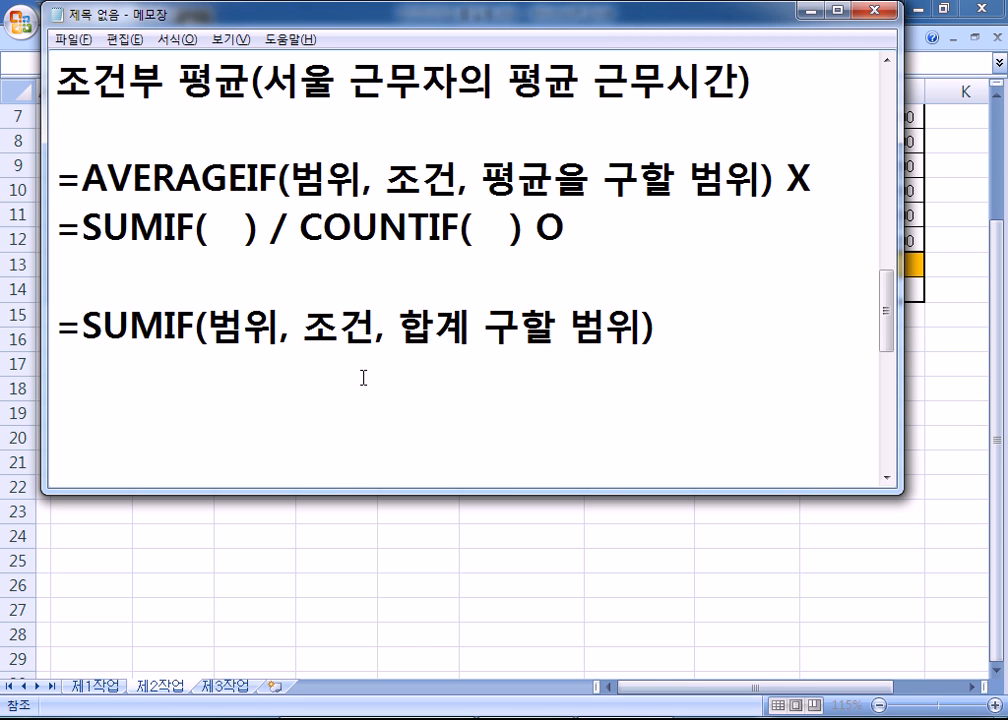
key("alt+Tab")
left_click_drag(325, 289, 374, 290)
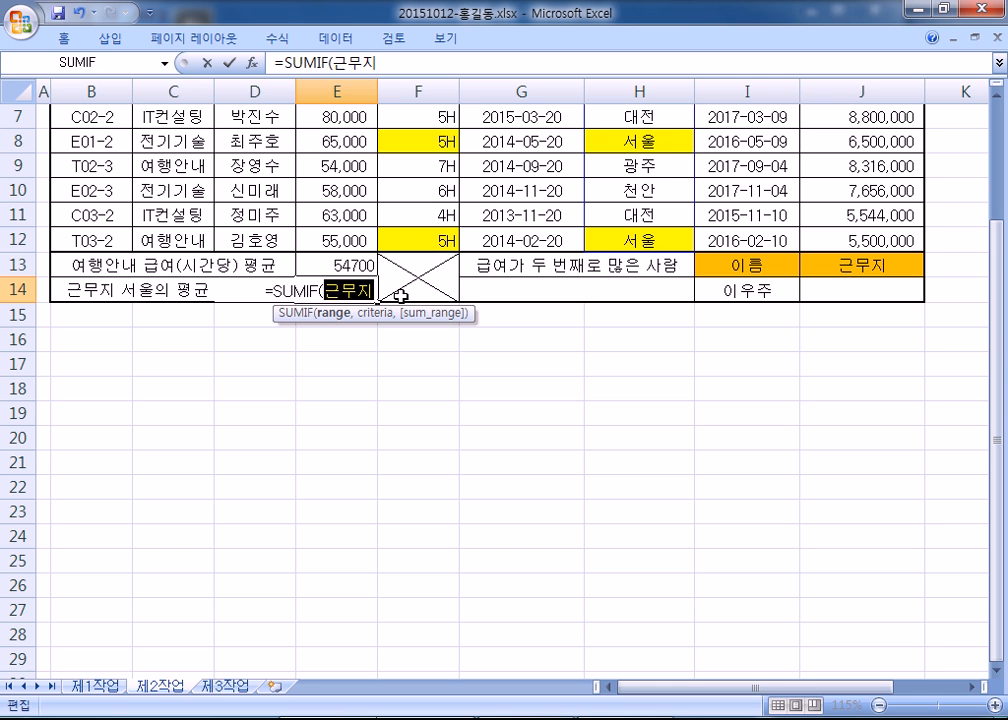
scroll(399, 296, "up", 1)
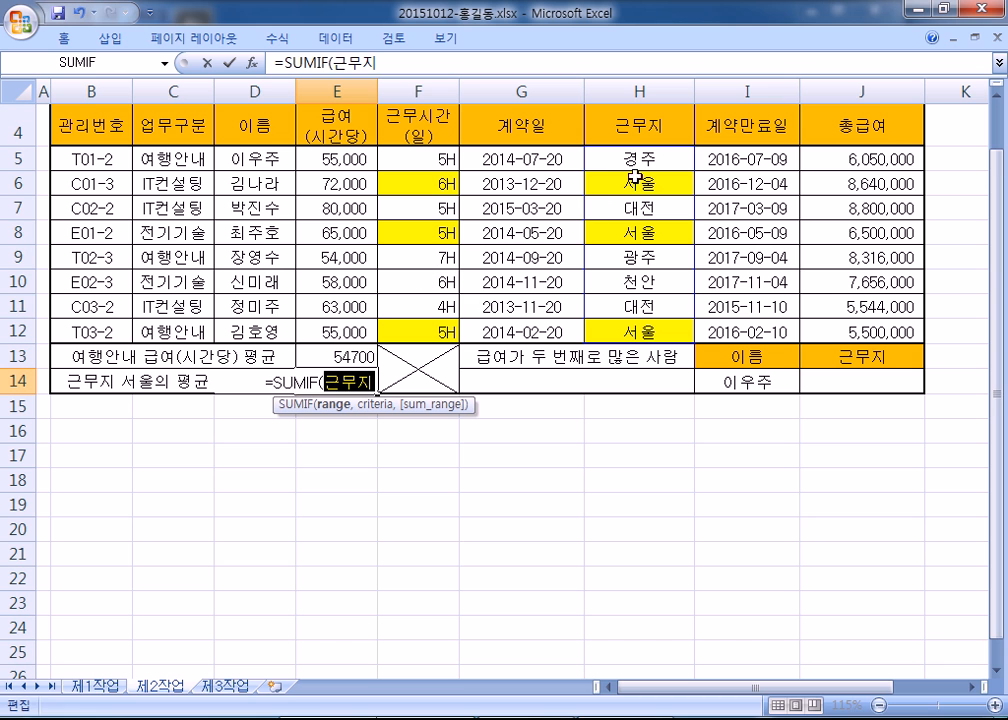
left_click_drag(641, 158, 648, 324)
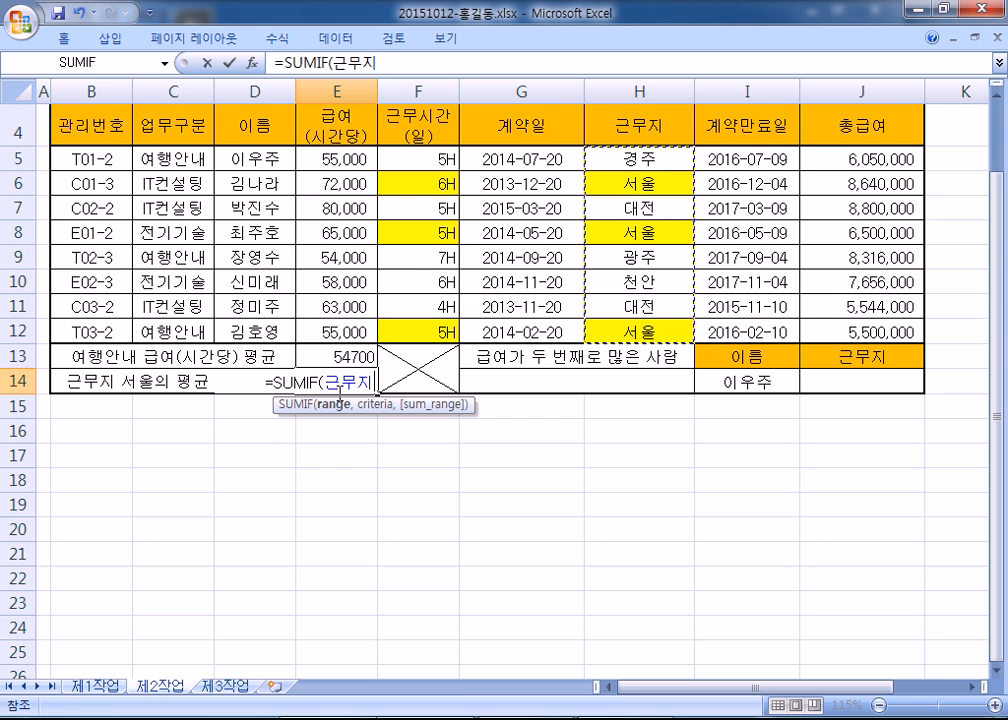
type(",")
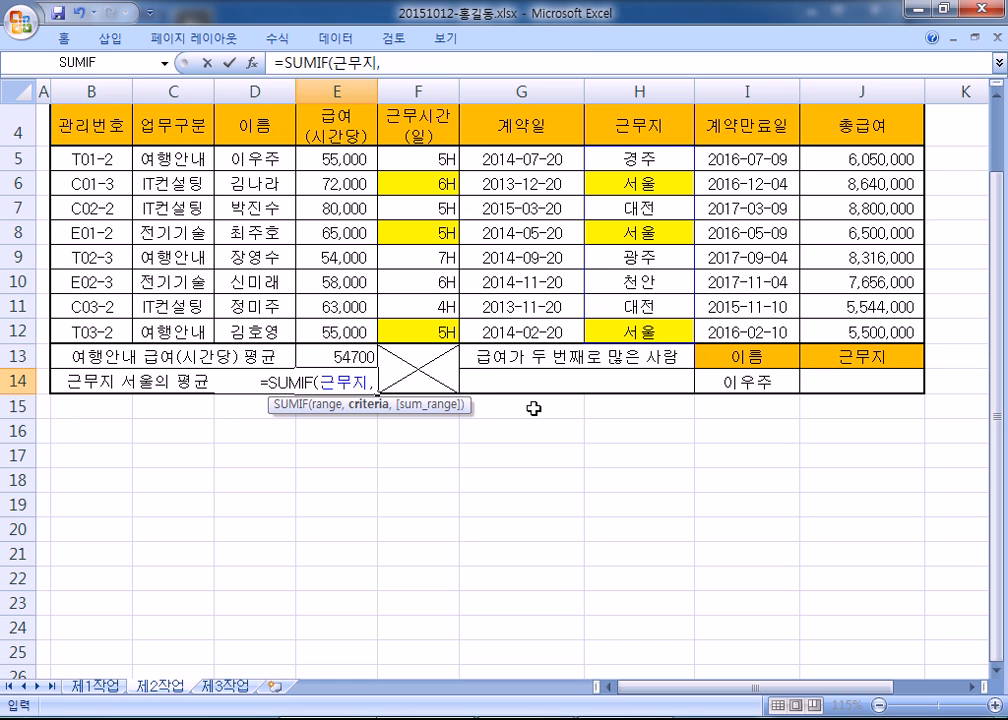
type("\"서울\"")
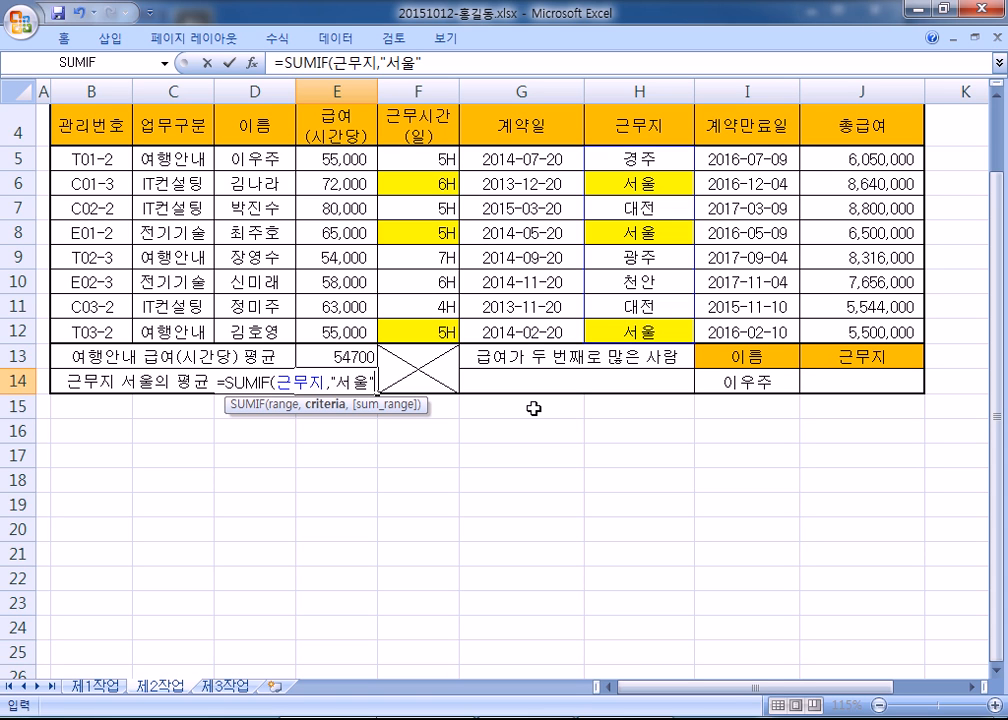
left_click(650, 183)
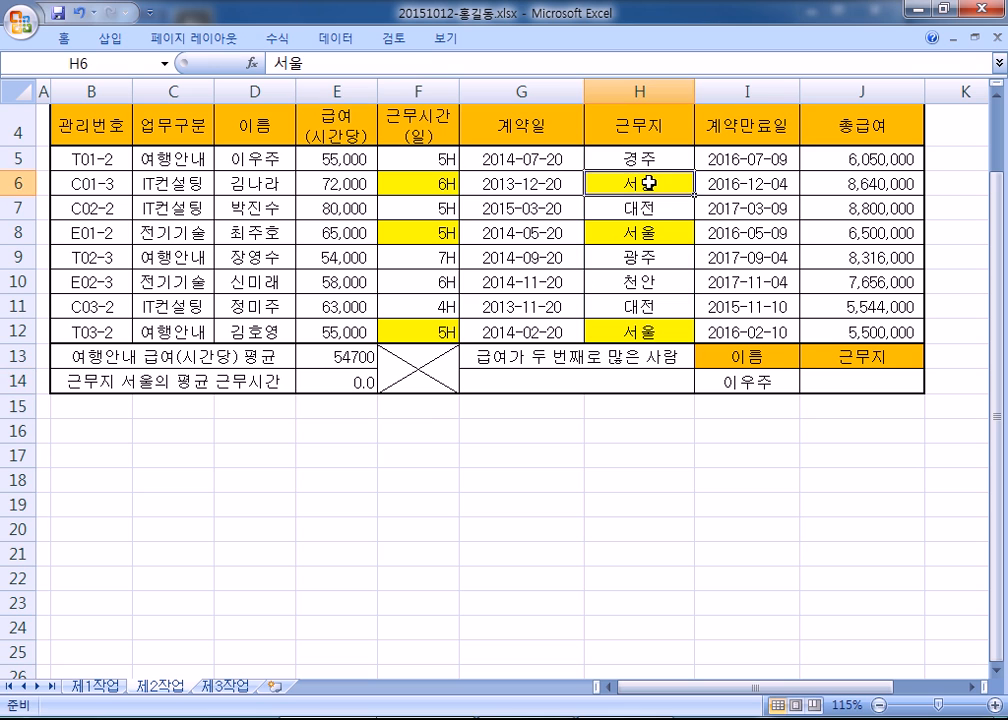
- Add F5:F12 as the sum range so E14's SUMIF totals 16.0 hours for 서울
left_click(360, 378)
double_click(356, 389)
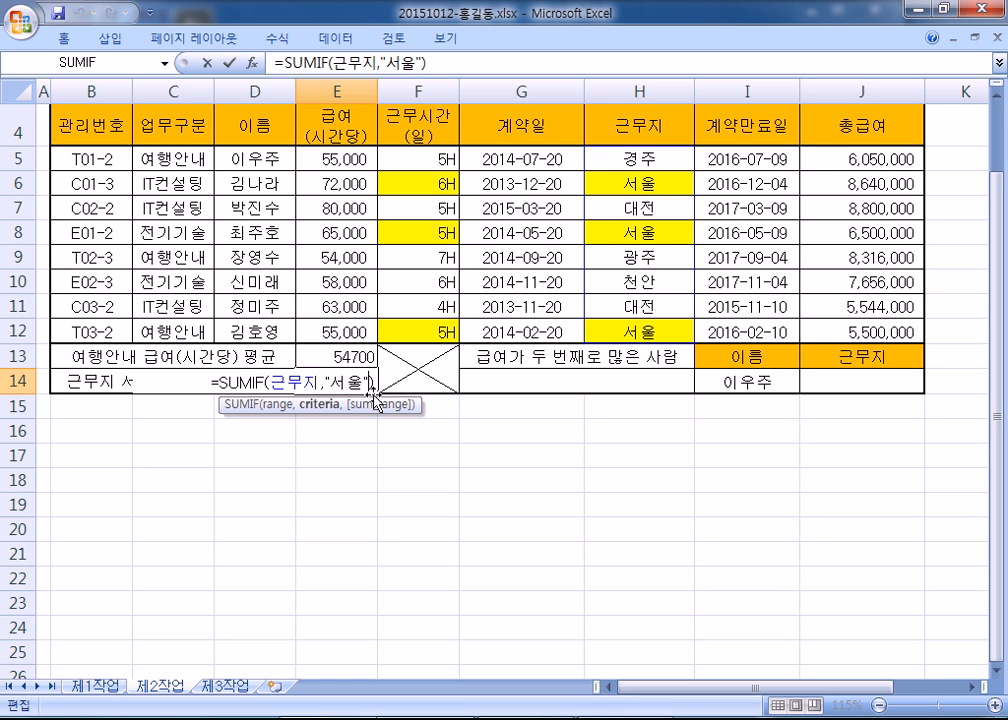
type(",")
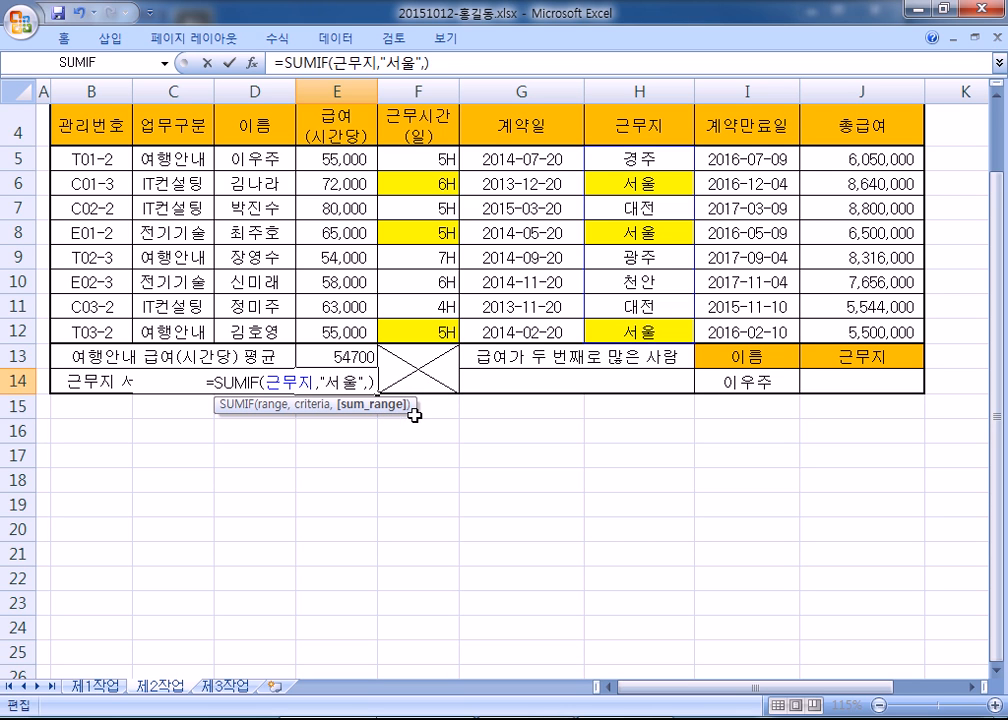
left_click(413, 159)
left_click_drag(413, 159, 416, 327)
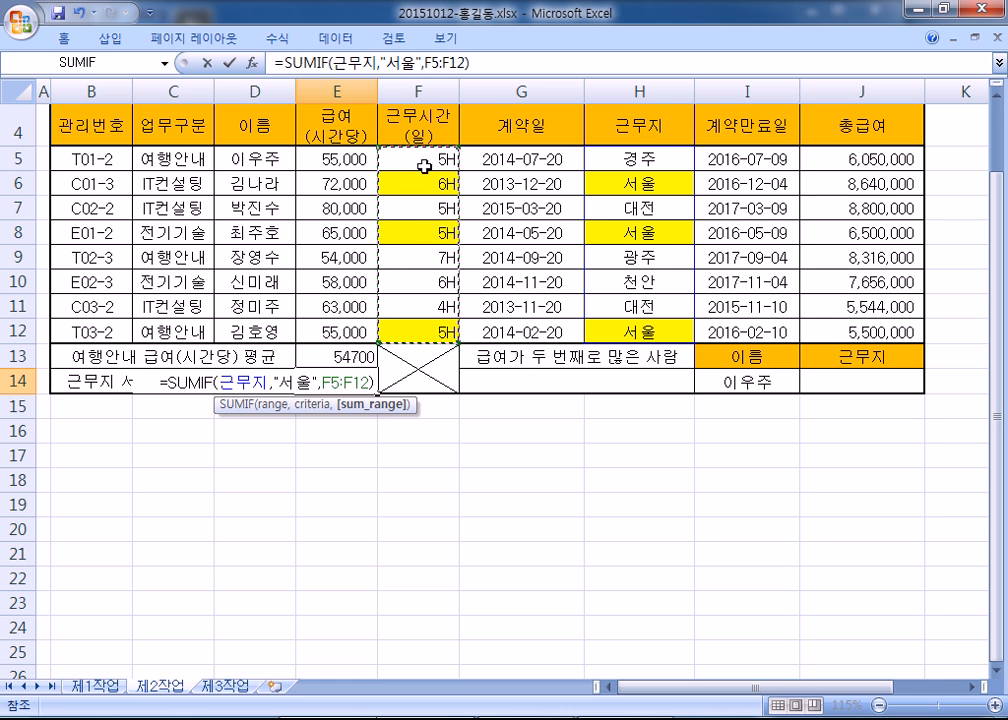
key("Return")
- Copy E14's formula =SUMIF(근무지,"서울",F5:F12) from the formula bar to take to the notes
left_click(337, 378)
left_click(477, 62)
left_click_drag(477, 62, 200, 62)
key("ctrl+c")
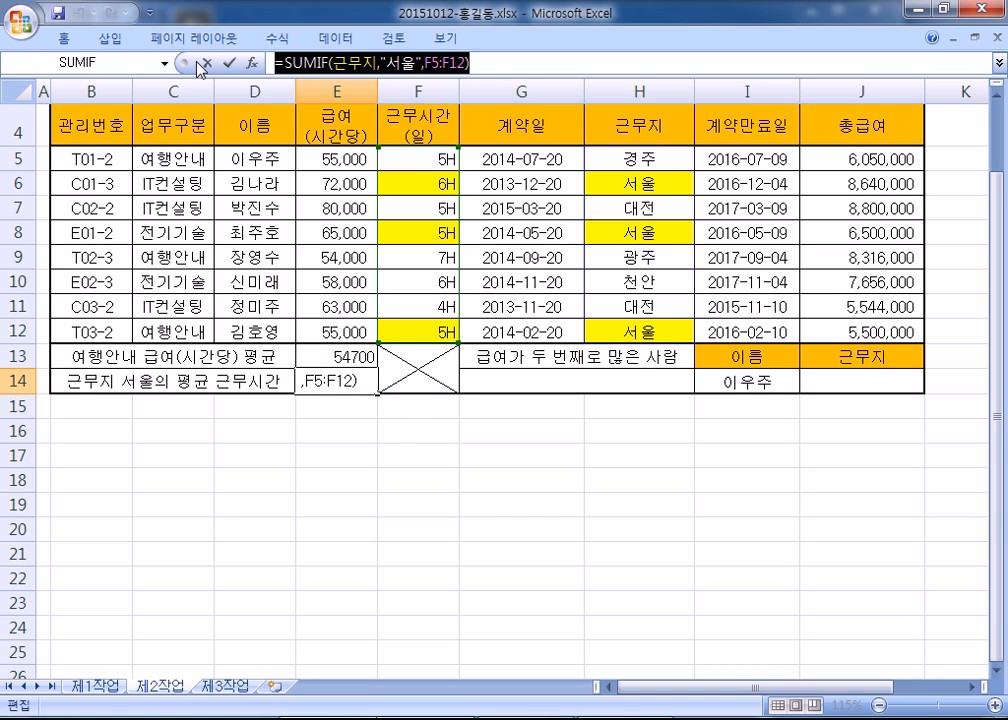
key("alt+Tab")
- Paste =SUMIF(근무지,"서울",F5:F12) into the notes and highlight the word COUNTIF
key("ctrl+v")
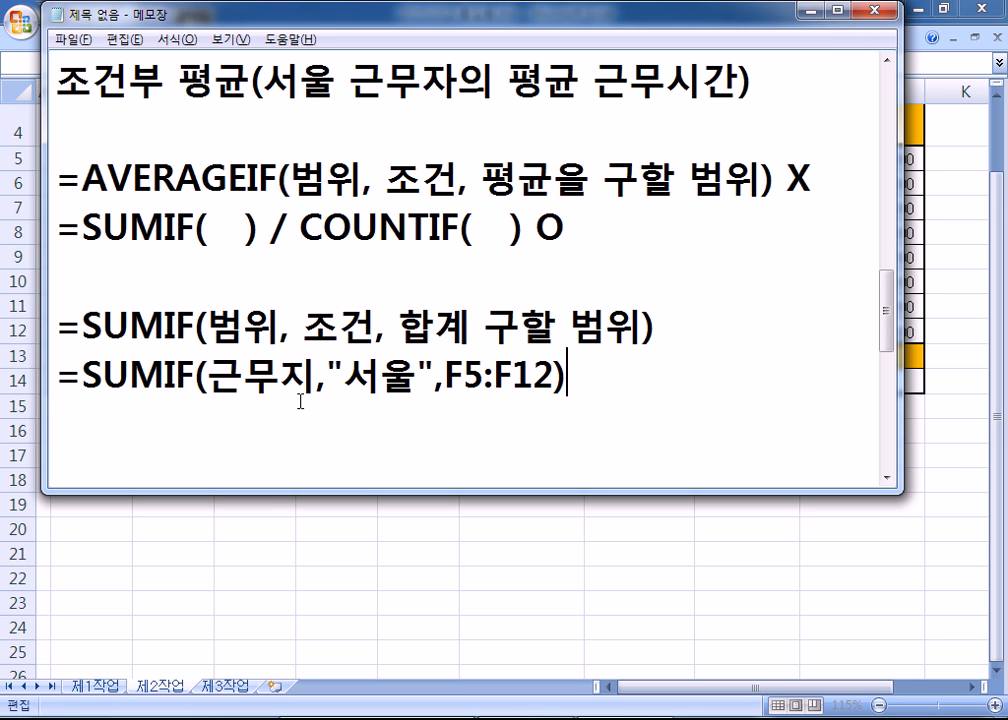
key("Return")
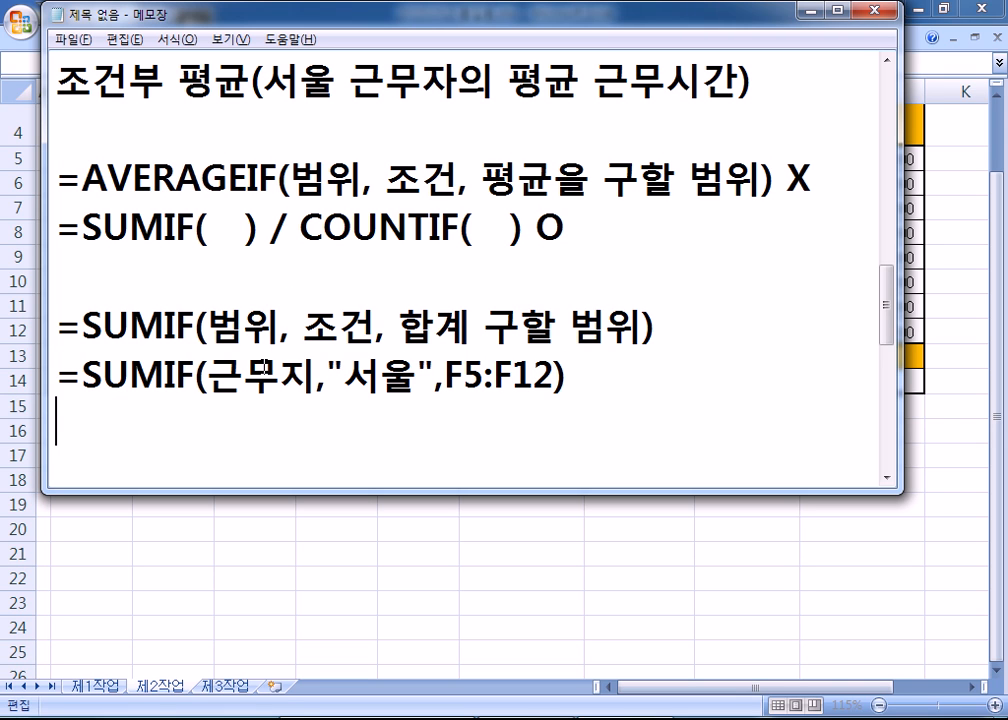
key("Return")
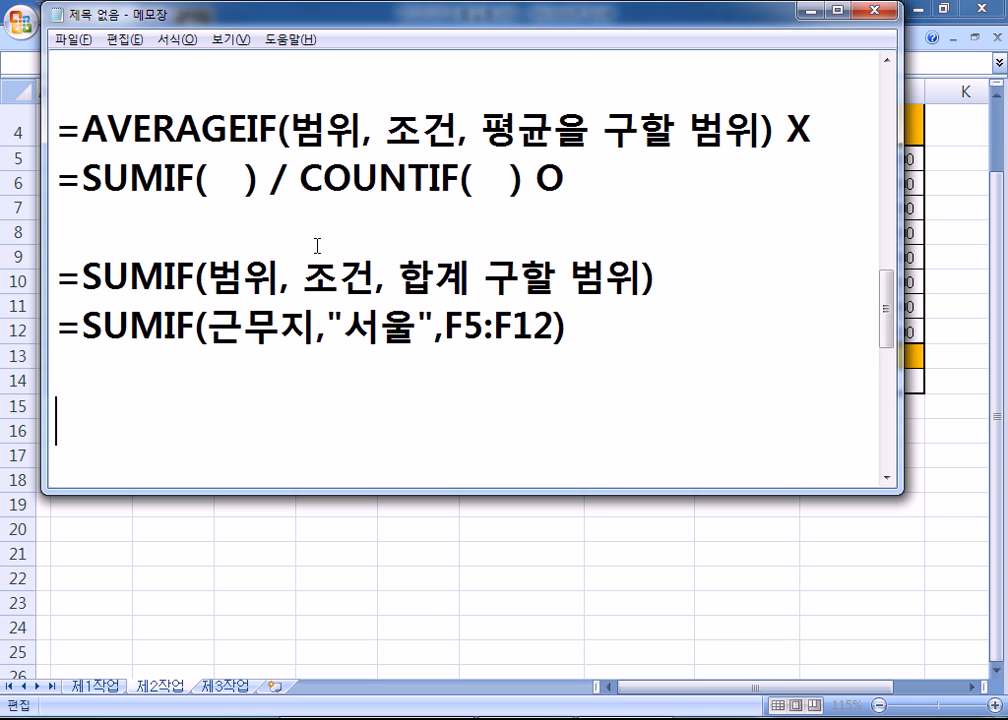
left_click_drag(300, 178, 461, 178)
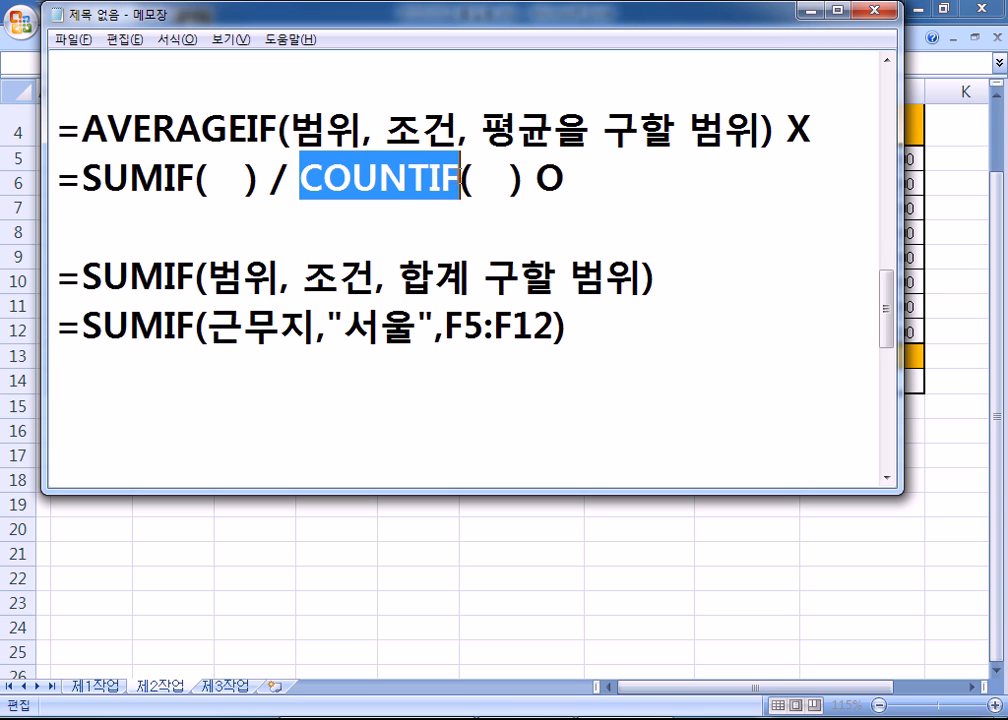
- Add the =COUNTIF(범위, 조건) syntax line, then return to Excel with E14 still at 16.0
left_click(189, 396)
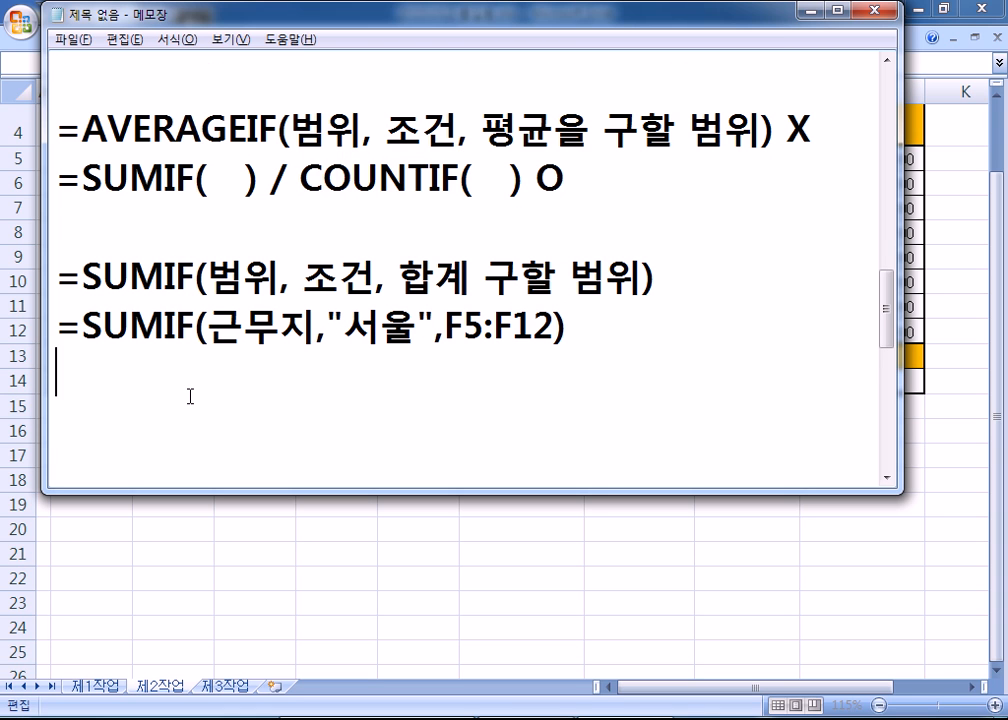
type("=CO")
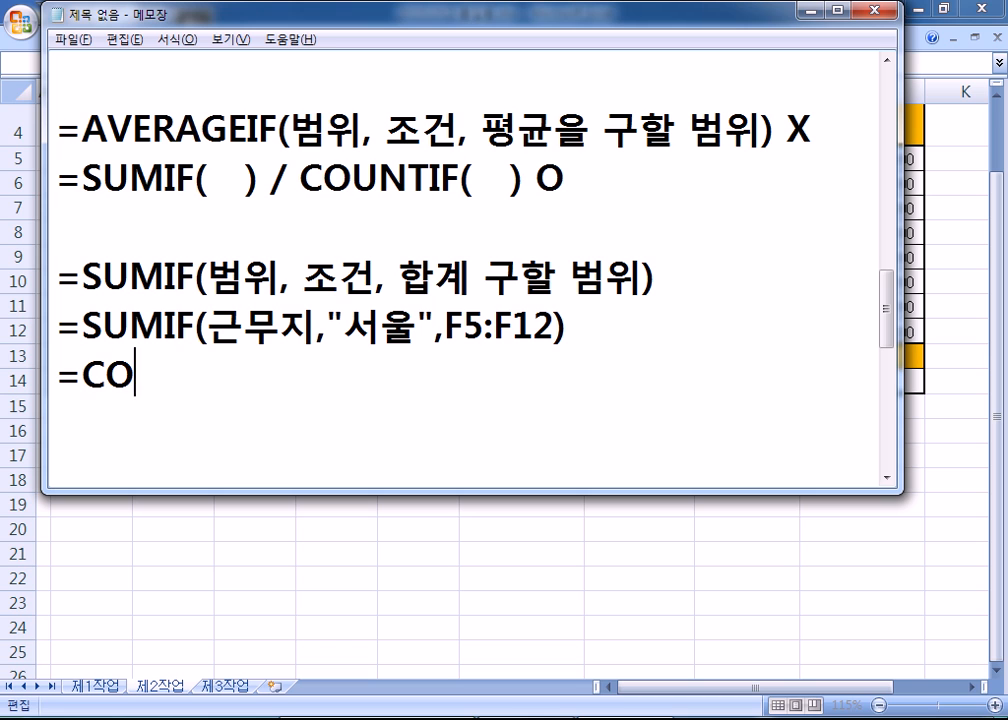
type("UNTIF")
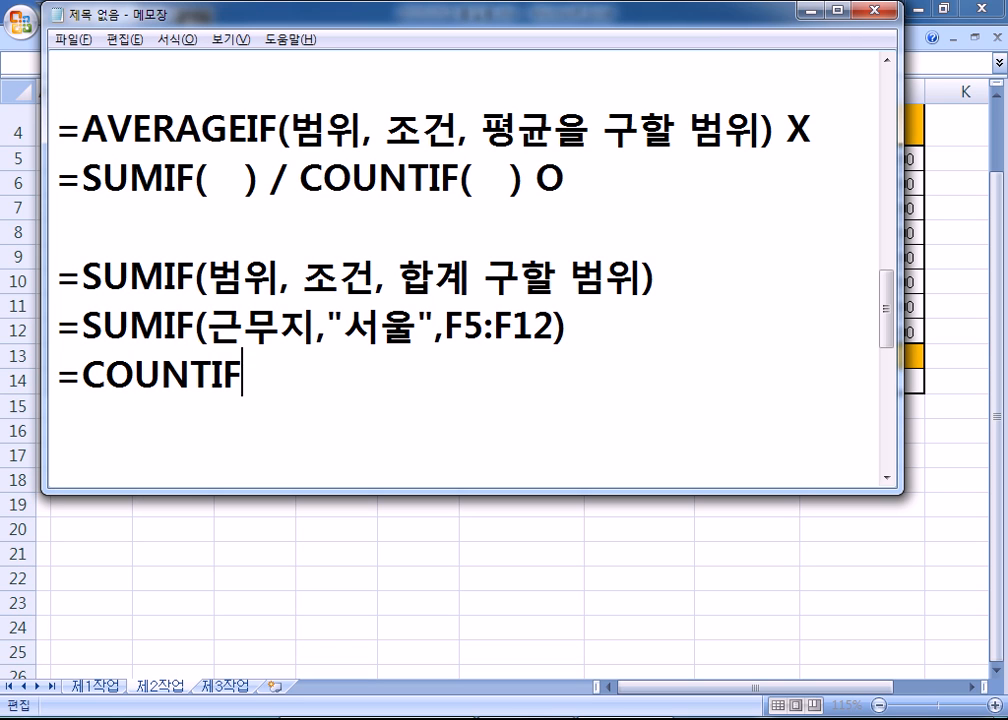
type("(범위, 조건)")
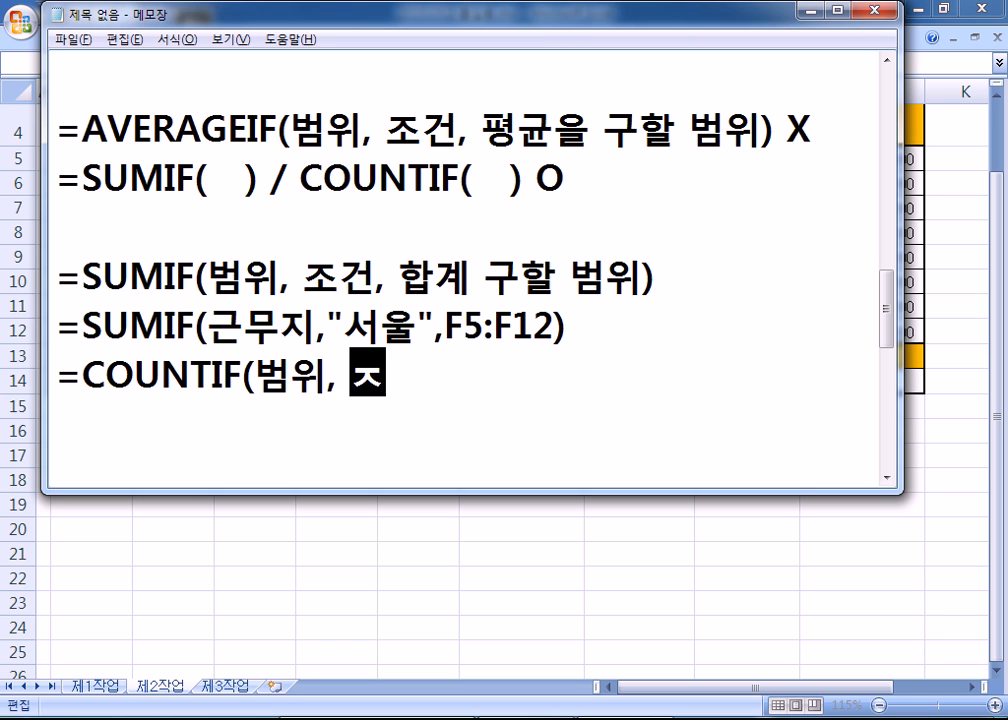
key("Return")
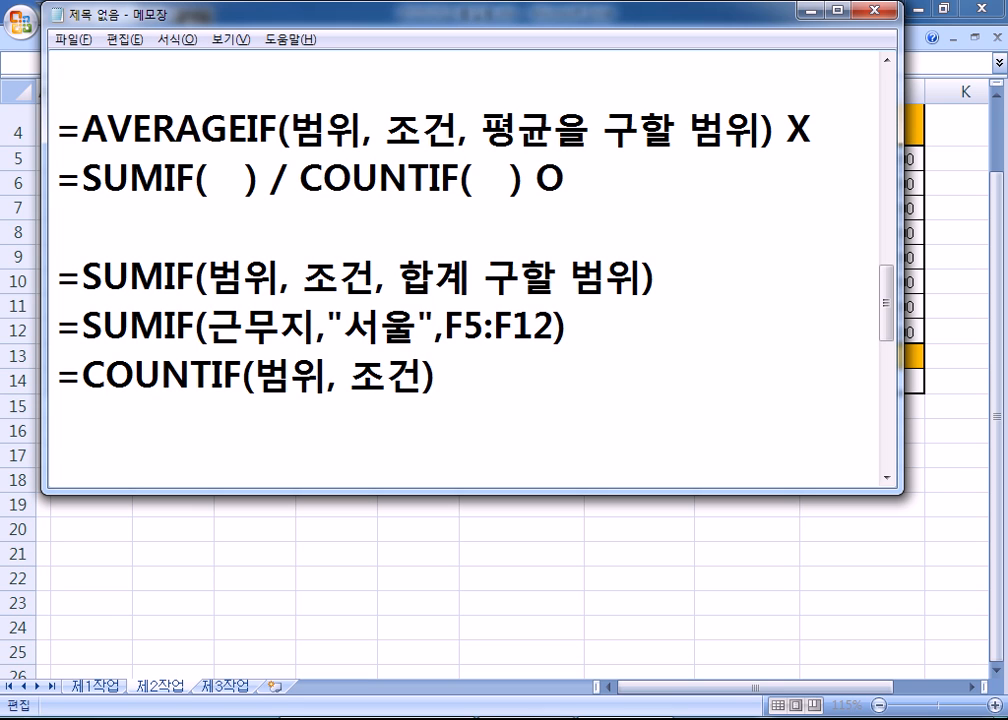
key("alt+Tab")
key("Escape")
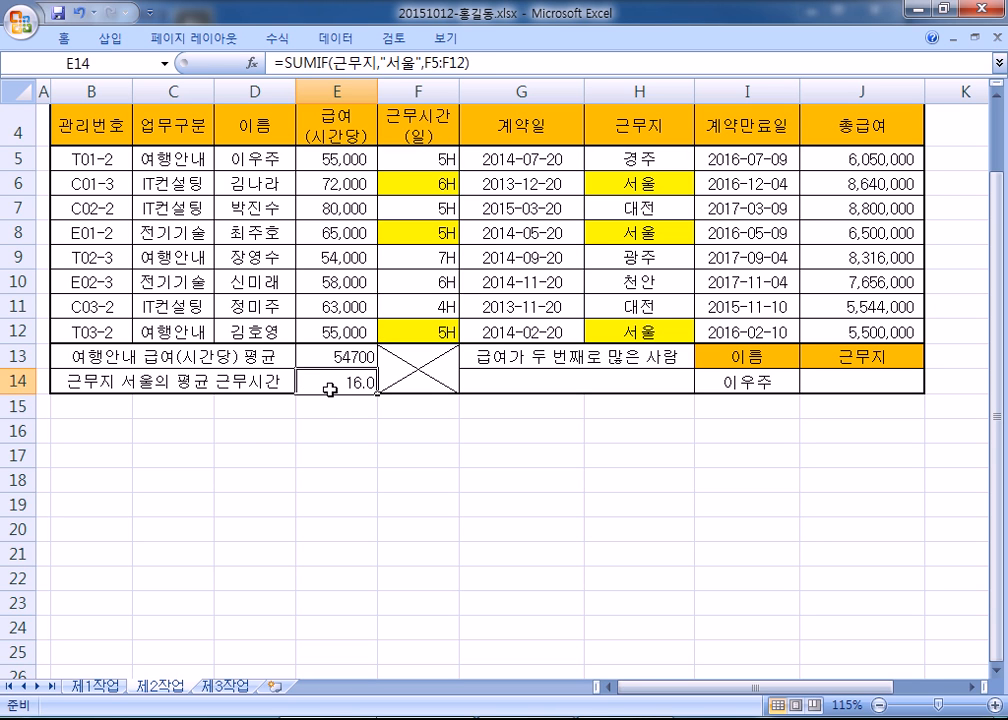
- Enter a COUNTIF in E14 counting "서울" in the 근무지 range H5:H12, giving 3.0
type("=")
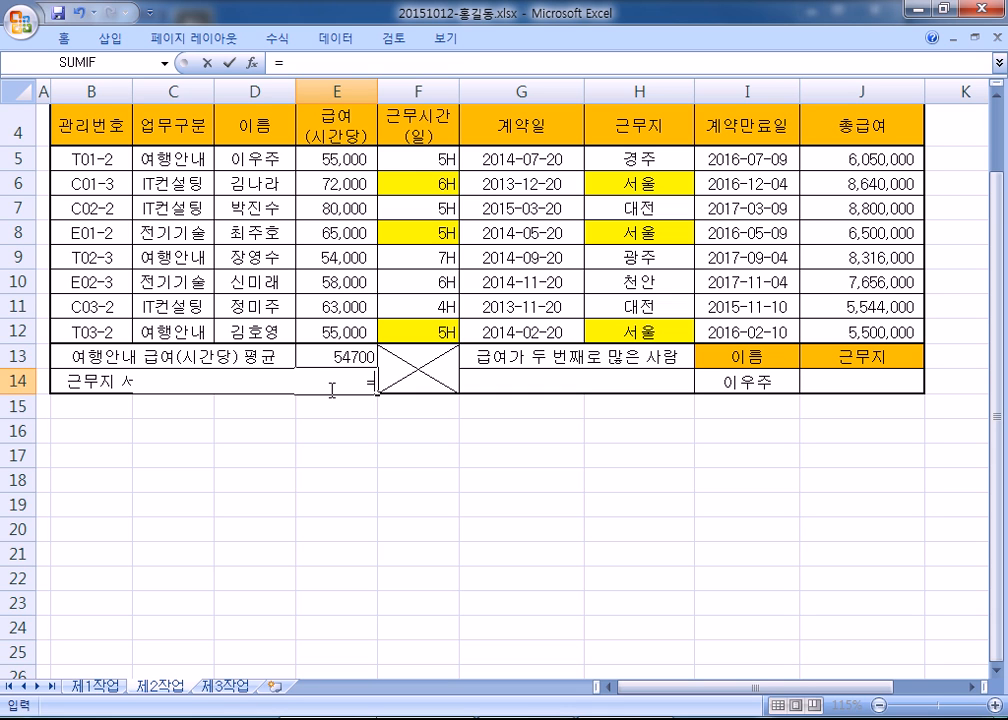
type("sumif")
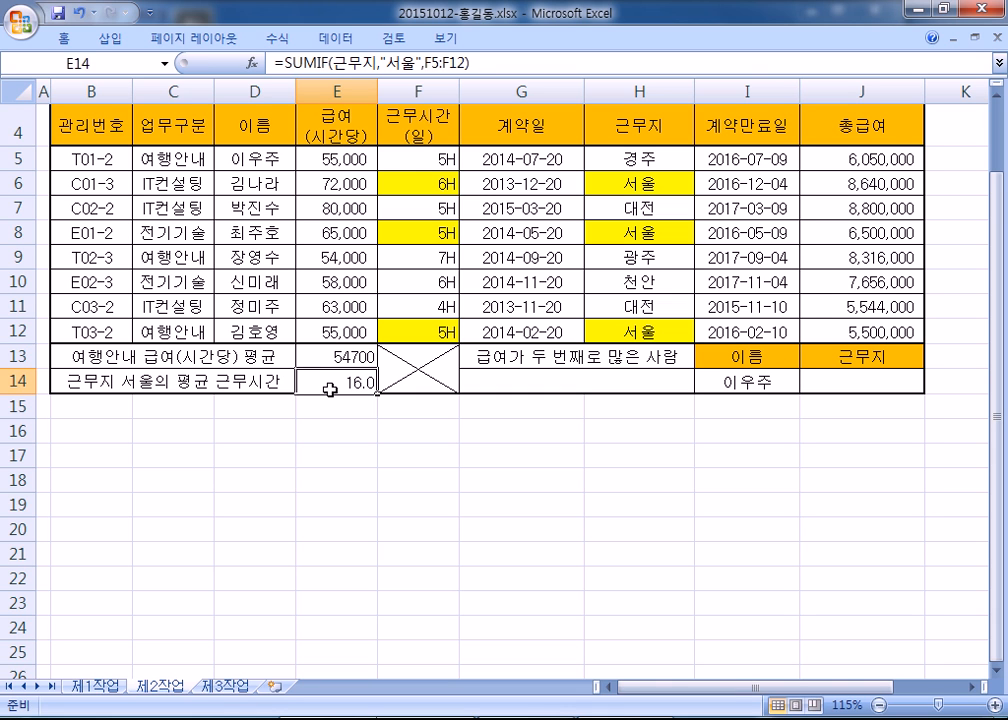
type("=COUT")
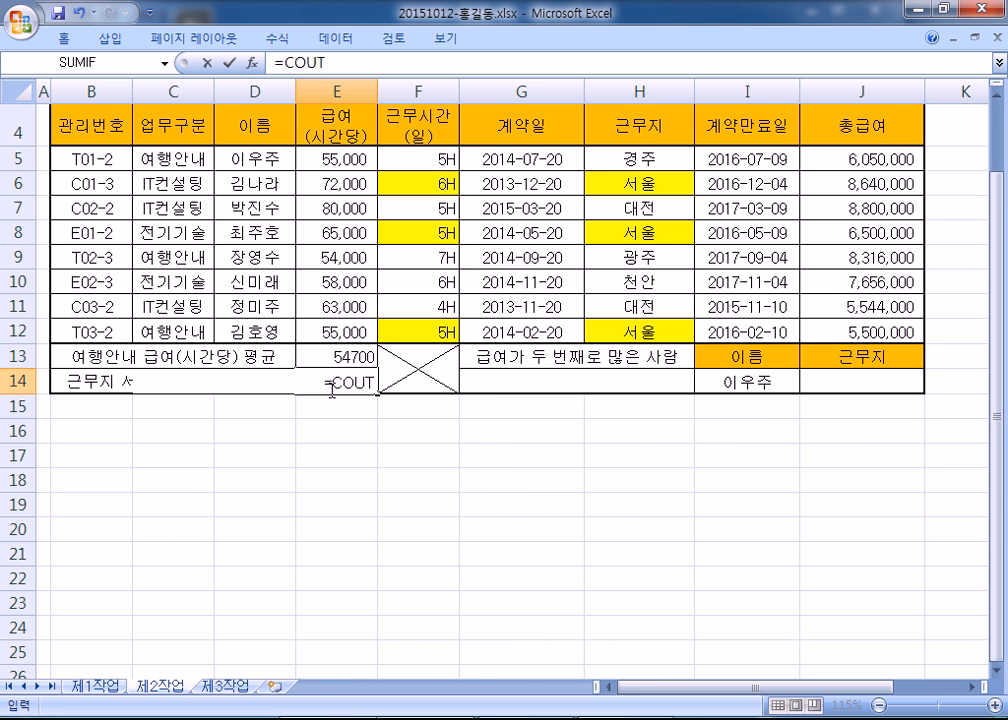
key("BackSpace")
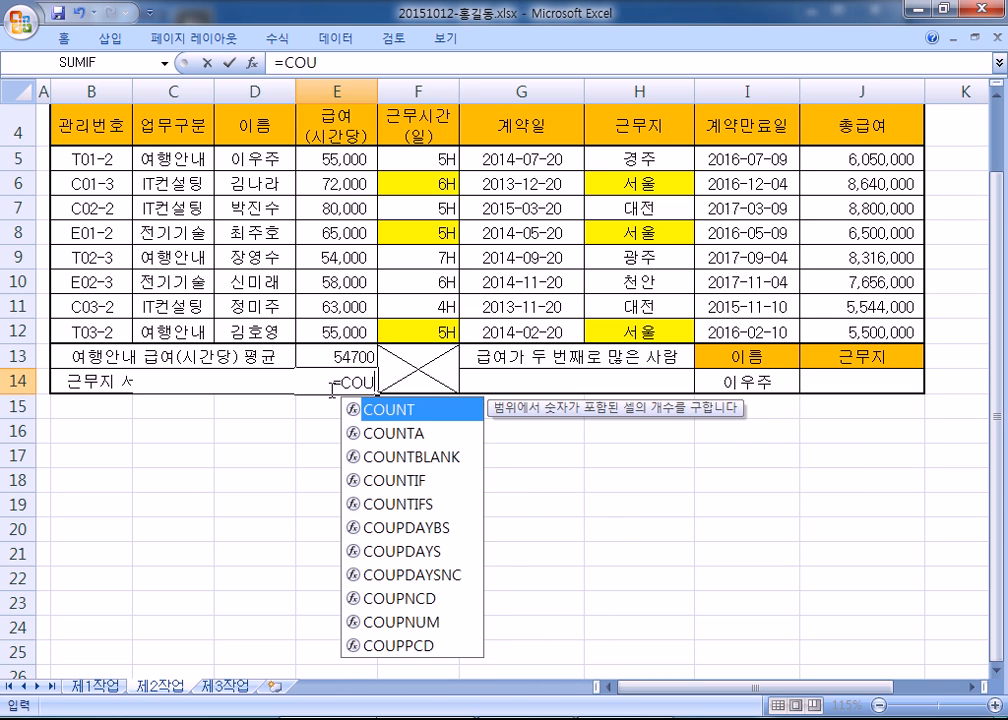
key("Down")
key("Down")
key("Down")
key("Tab")
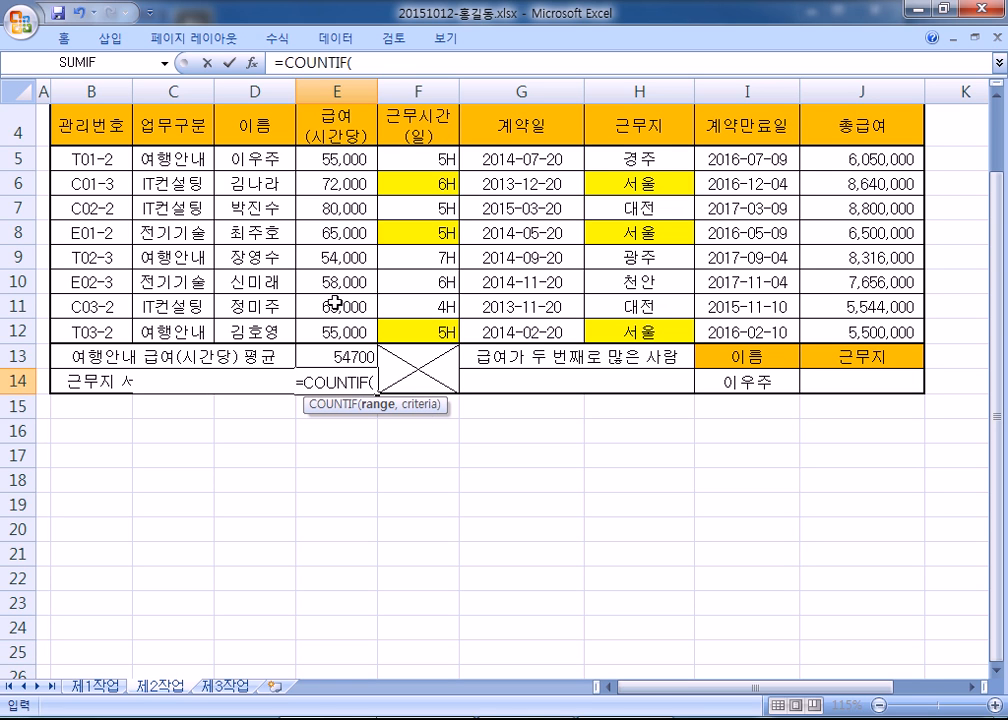
left_click_drag(627, 158, 622, 332)
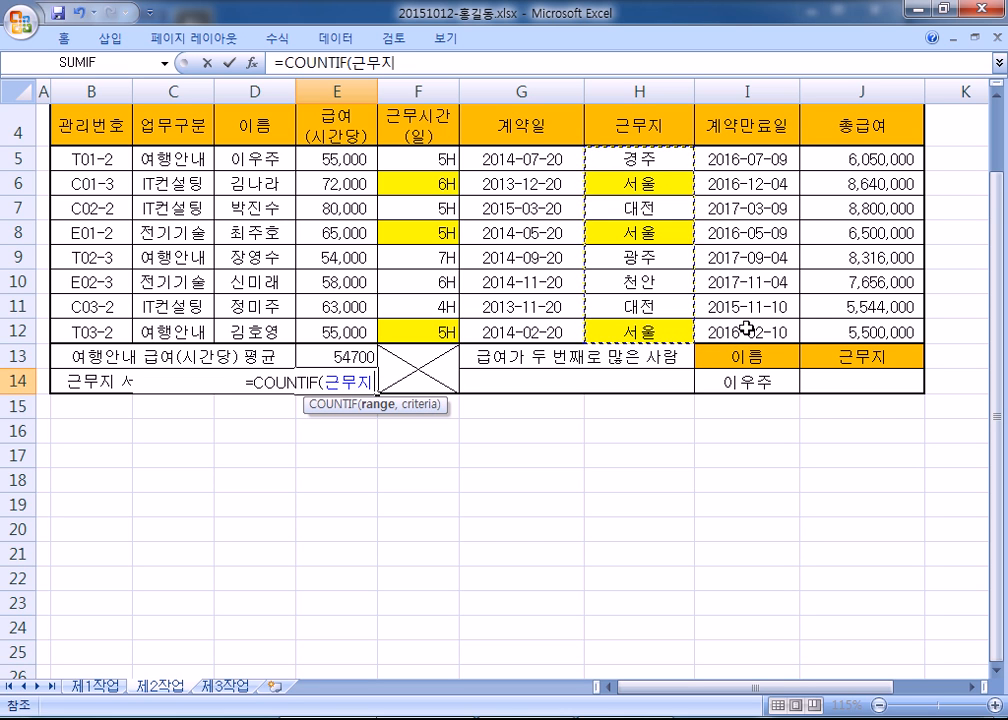
type(",\"서우")
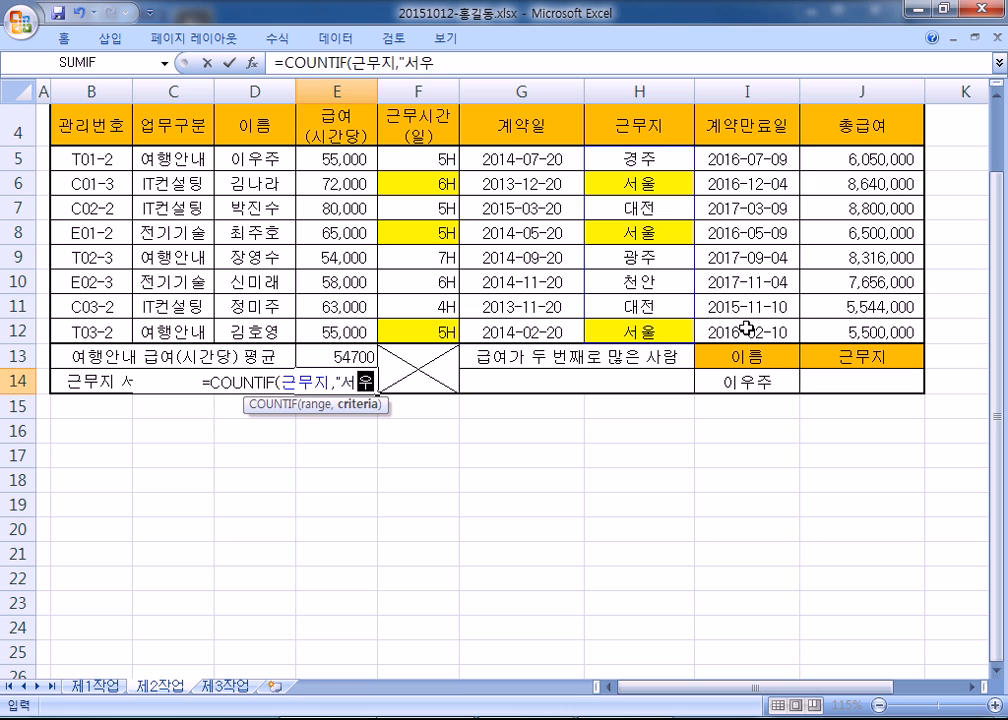
type("ㄹ\"")
key("Return")
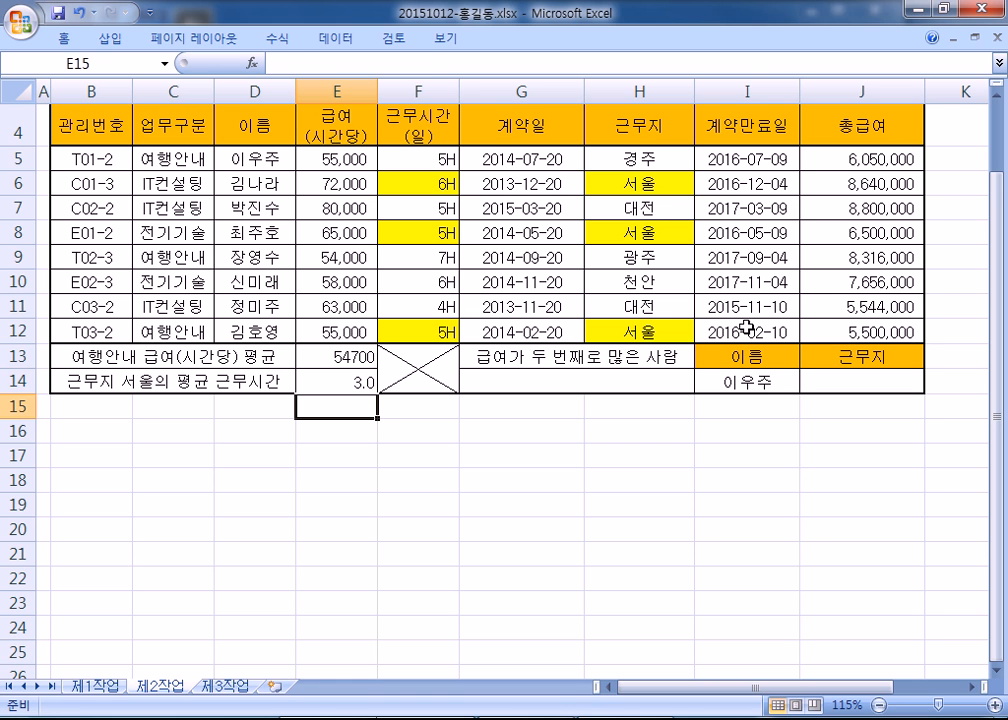
- Copy E14's COUNTIF formula and paste it into the Notepad notes
left_click(327, 380)
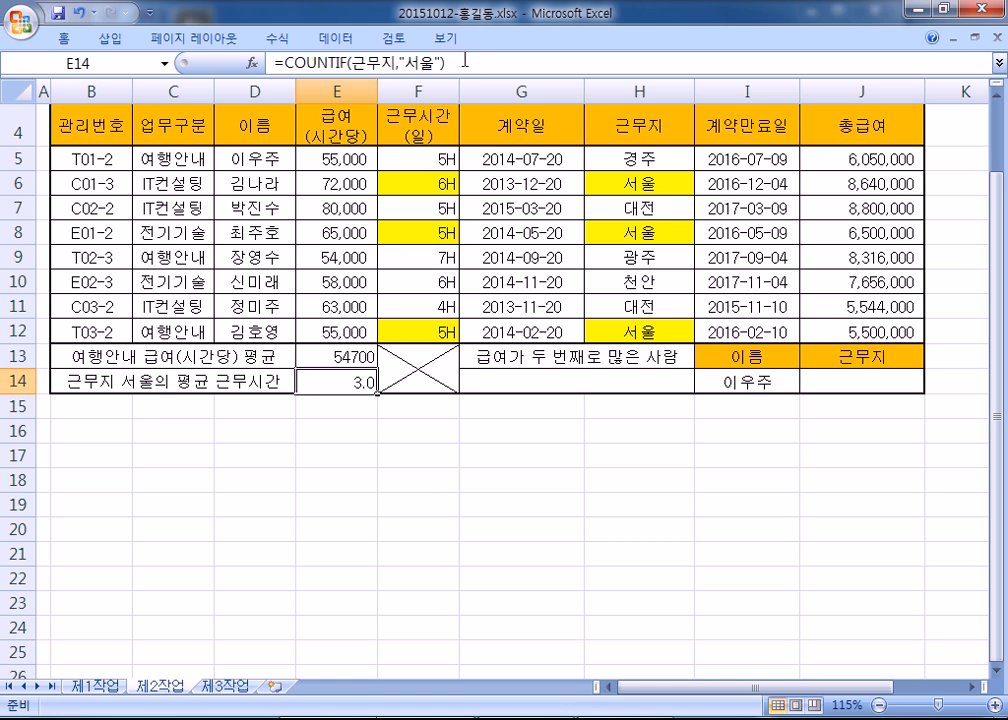
left_click(835, 61)
key("alt+Tab")
type("=COUNTIF(근무지,\"서울\")")
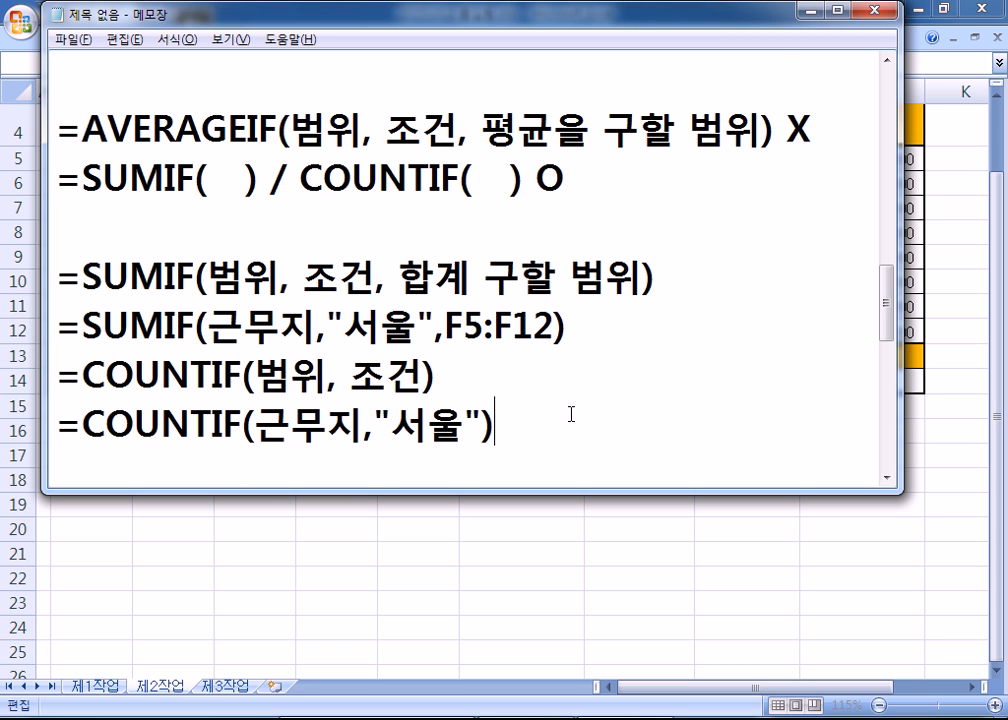
scroll(570, 412, "down", 1)
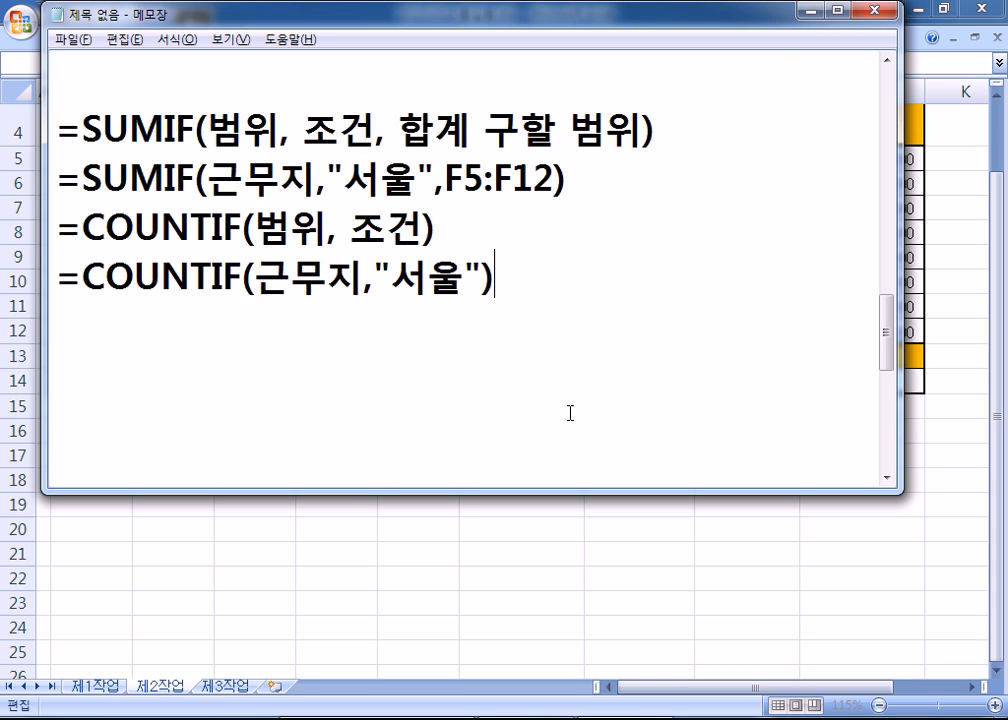
key("Return")
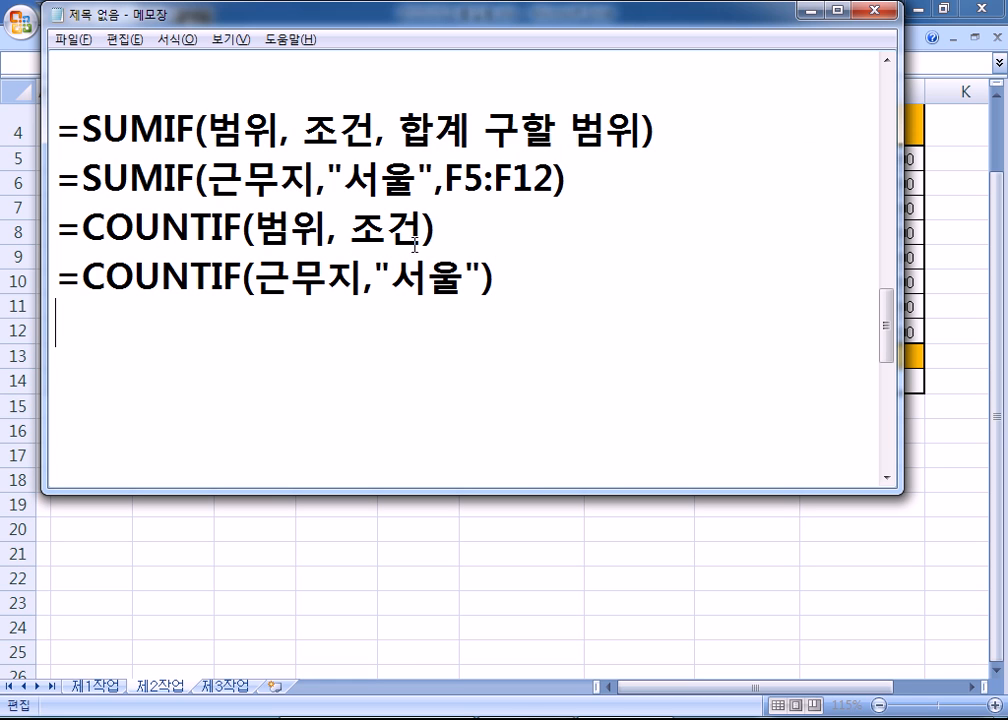
- Build the draft line =SUMIF(근무지,"서울",F5:F12)/SUMIF(근무지,"서울",F5:F12) from the copied SUMIF line
left_click_drag(596, 176, 36, 172)
key("ctrl+c")
left_click(110, 324)
key("ctrl+v")
type("/")
left_click_drag(84, 279, 495, 280)
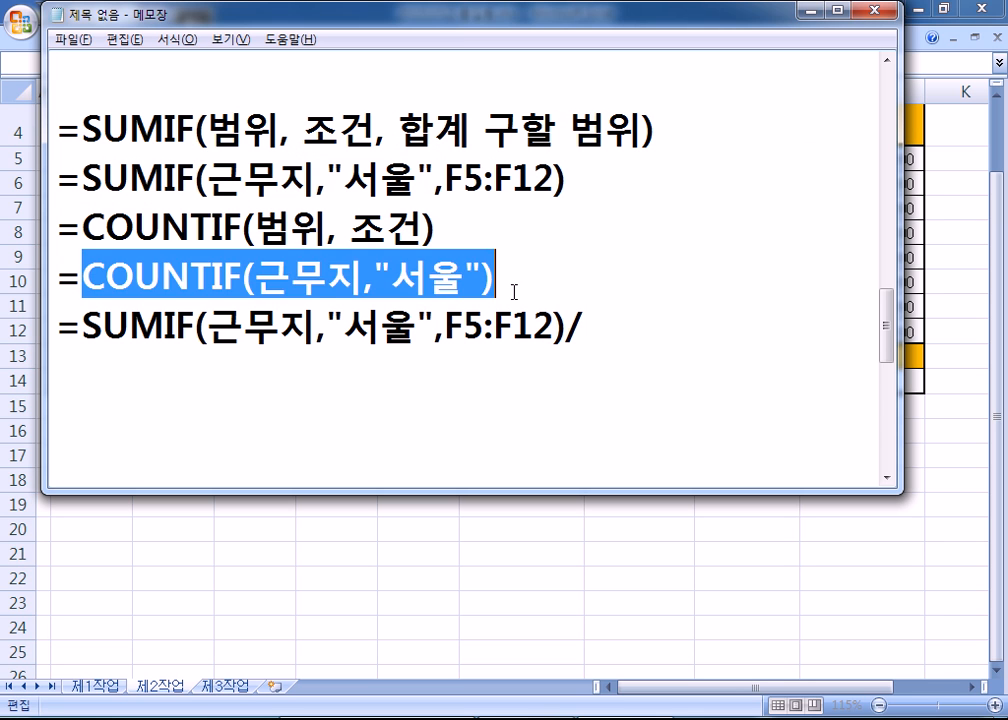
key("ctrl+v")
left_click(631, 343)
key("ctrl+v")
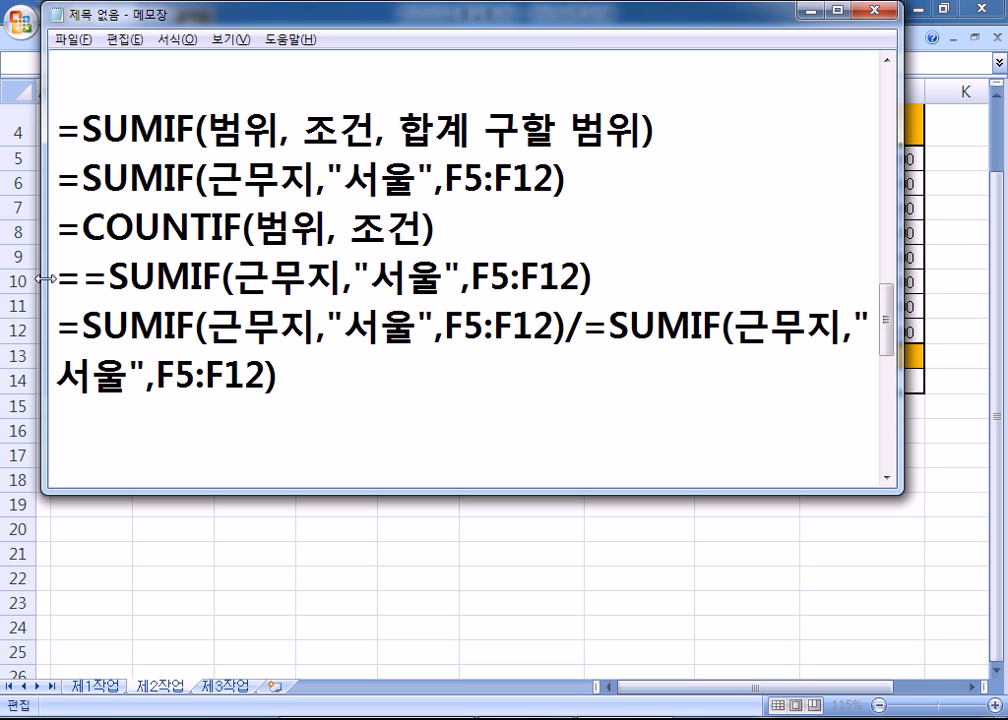
- Widen the Notepad window, delete the stray equals sign after the slash, and open Format > Font
left_click_drag(45, 279, 3, 279)
left_click_drag(901, 330, 1003, 330)
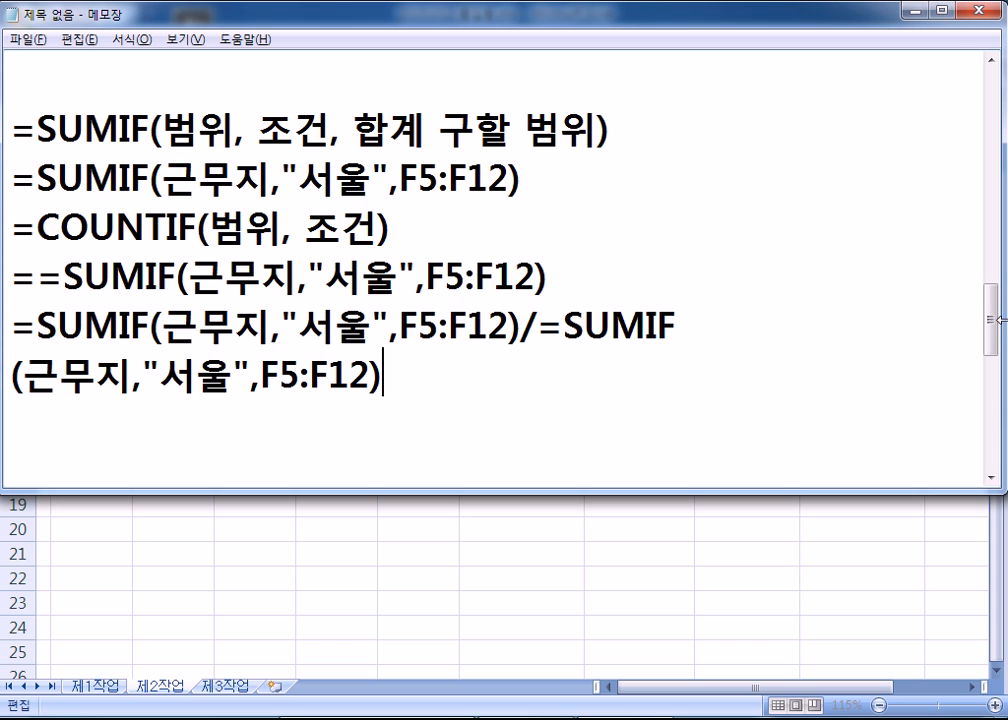
left_click(528, 328)
key("Delete")
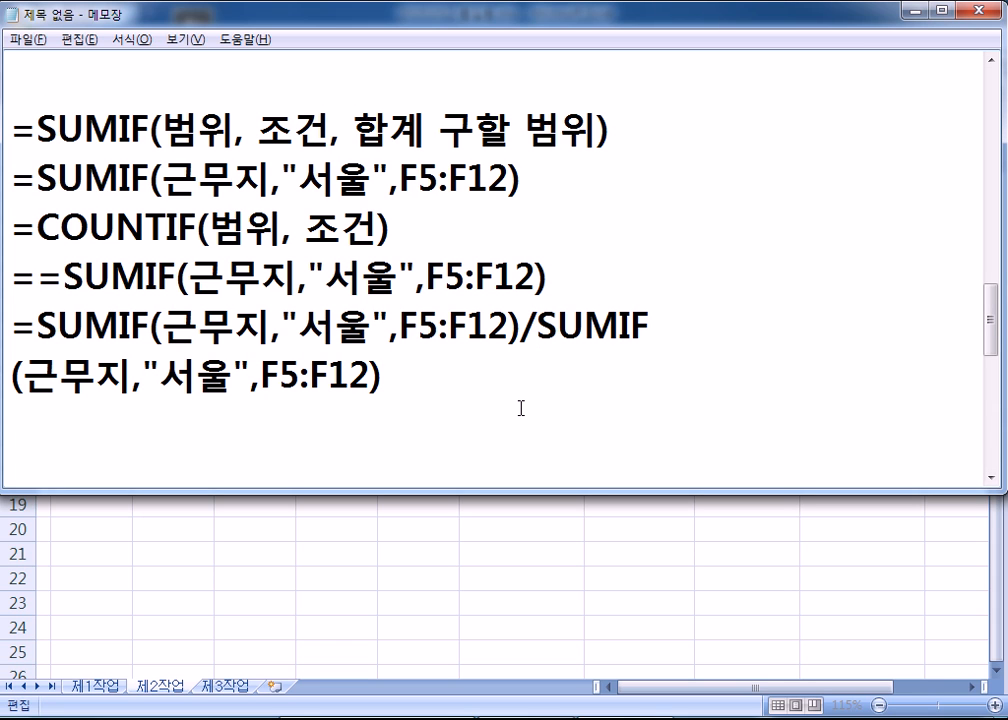
left_click(131, 39)
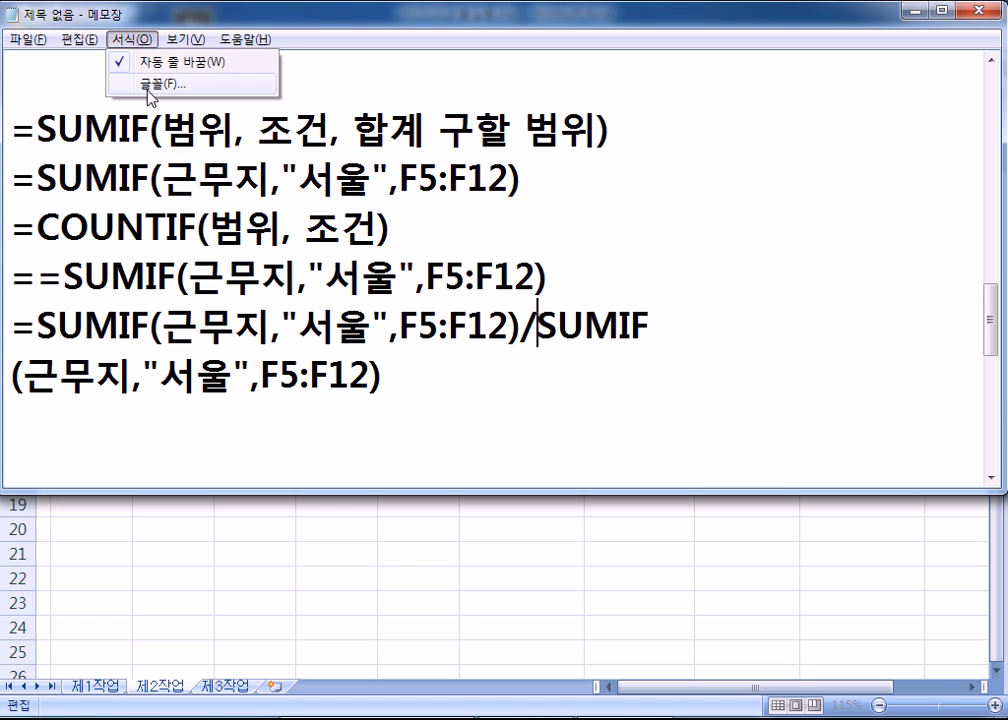
left_click(118, 74)
- Set the Notepad font to size 24, space out the slash, and remove line 4's duplicate equals sign
left_click(386, 253)
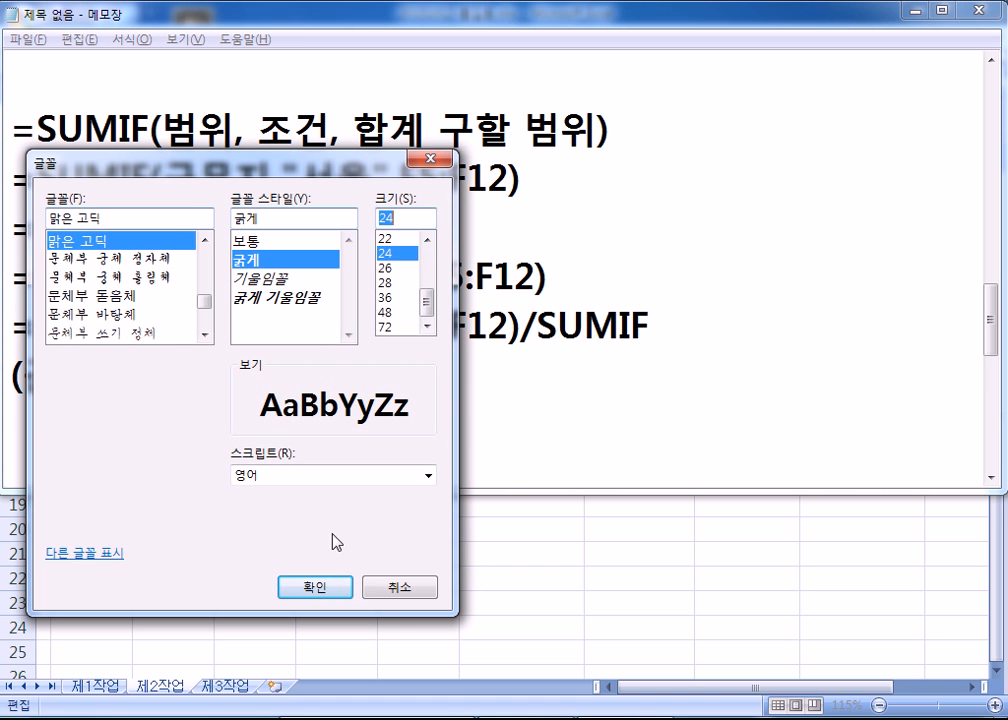
left_click(318, 587)
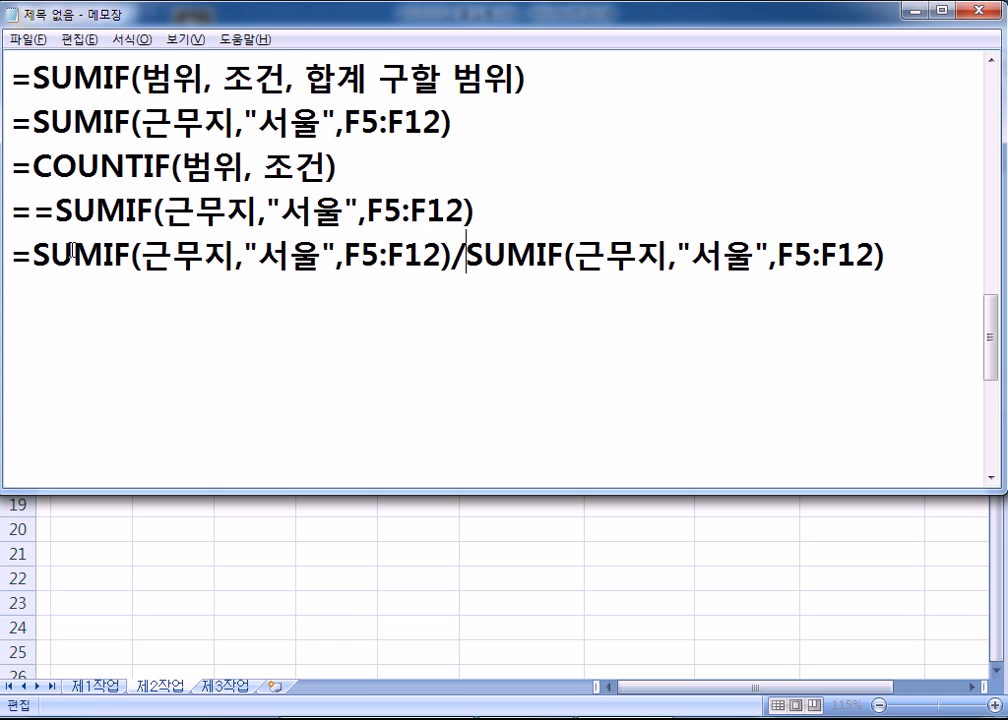
left_click(461, 258)
left_click(478, 258)
left_click(497, 313)
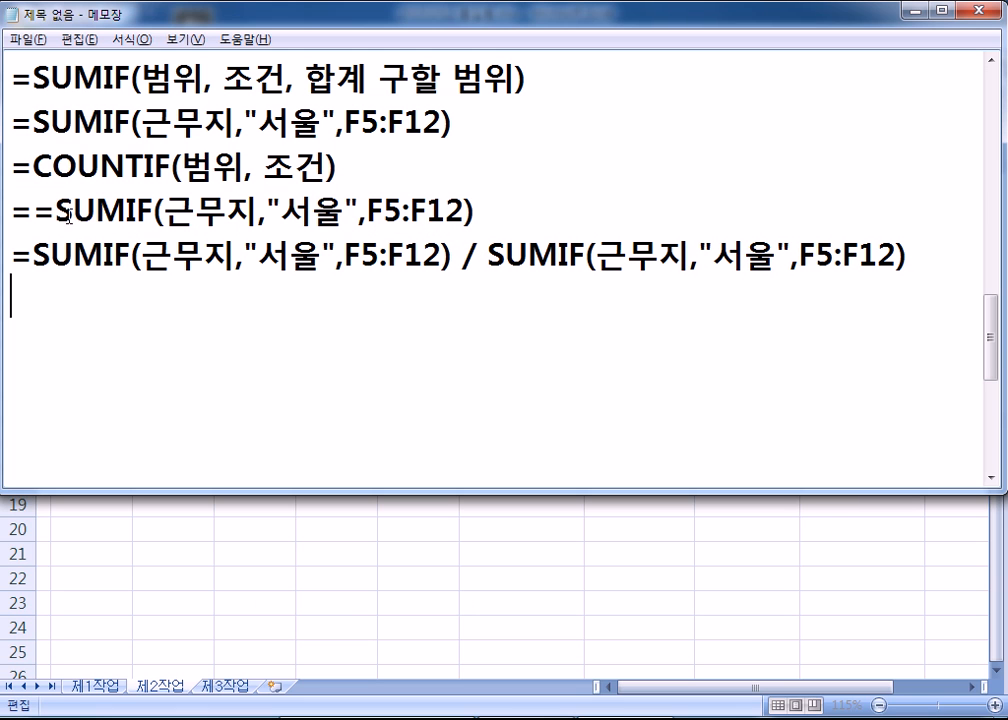
left_click(42, 211)
key("Delete")
- Replace SUM with COUNT at the start of line 4
left_click_drag(12, 122, 452, 124)
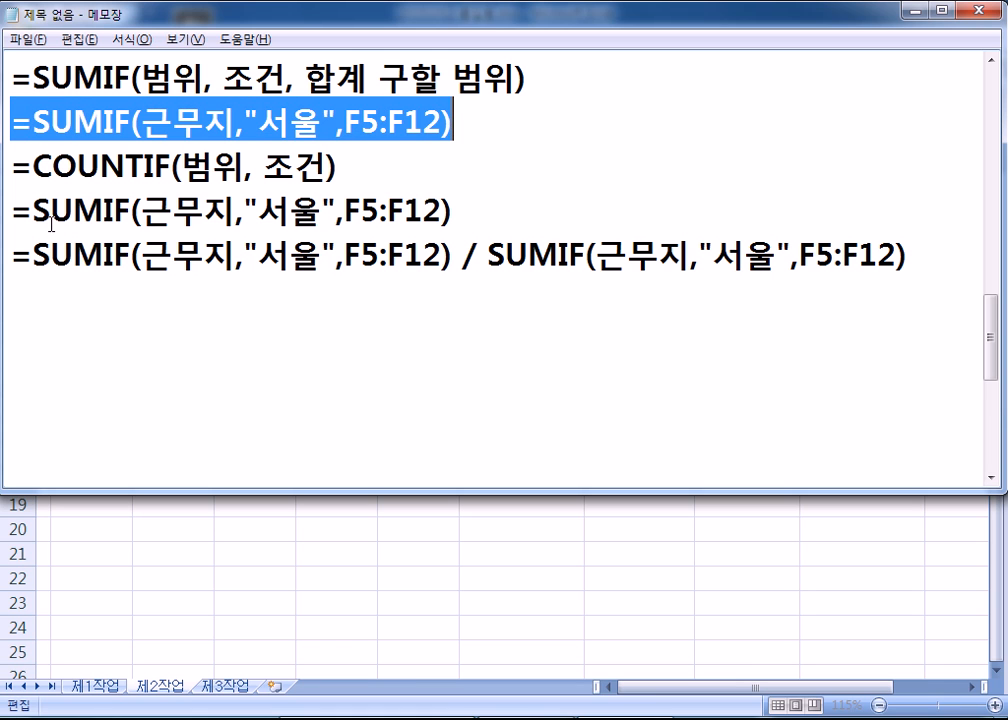
left_click_drag(36, 211, 104, 211)
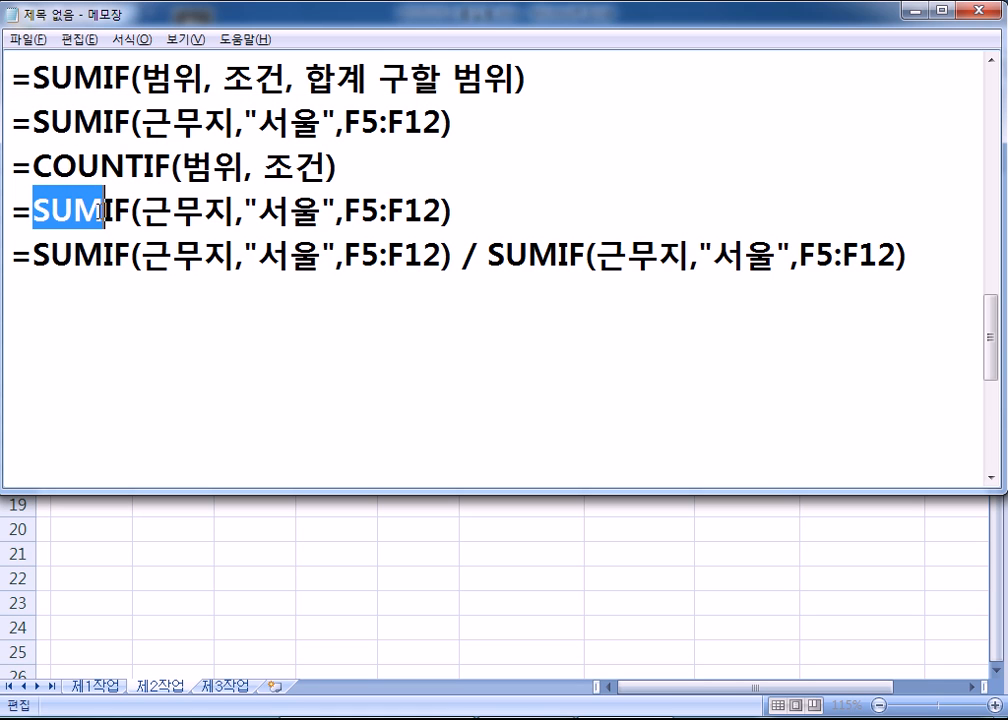
type("채ㅕㅜㅅ")
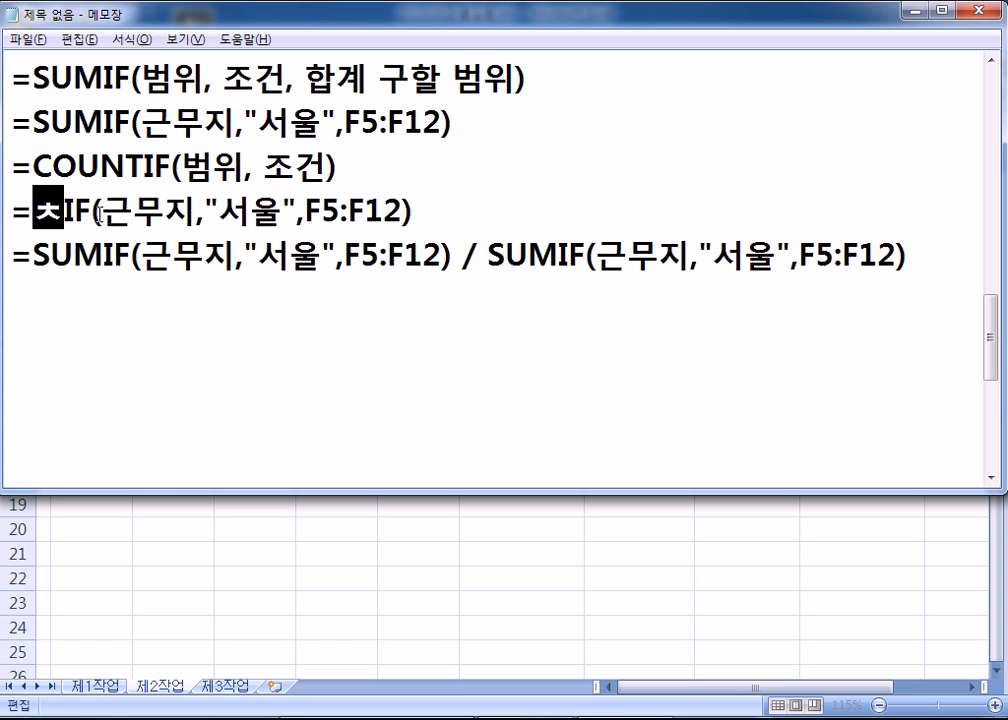
key("BackSpace")
key("BackSpace")
key("BackSpace")
key("BackSpace")
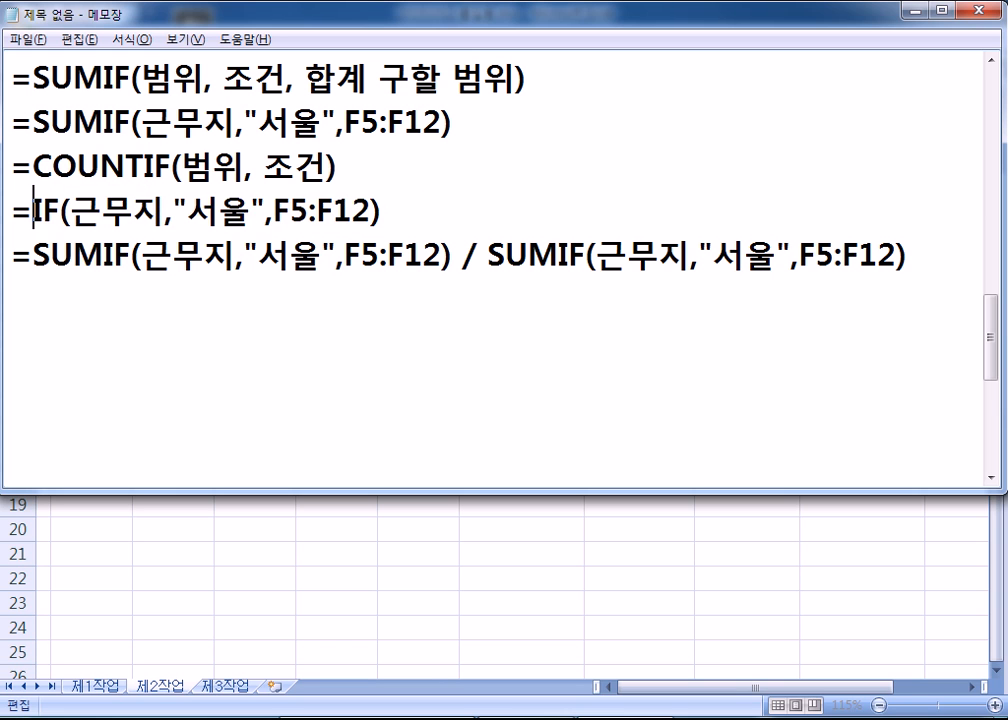
type("COUNT")
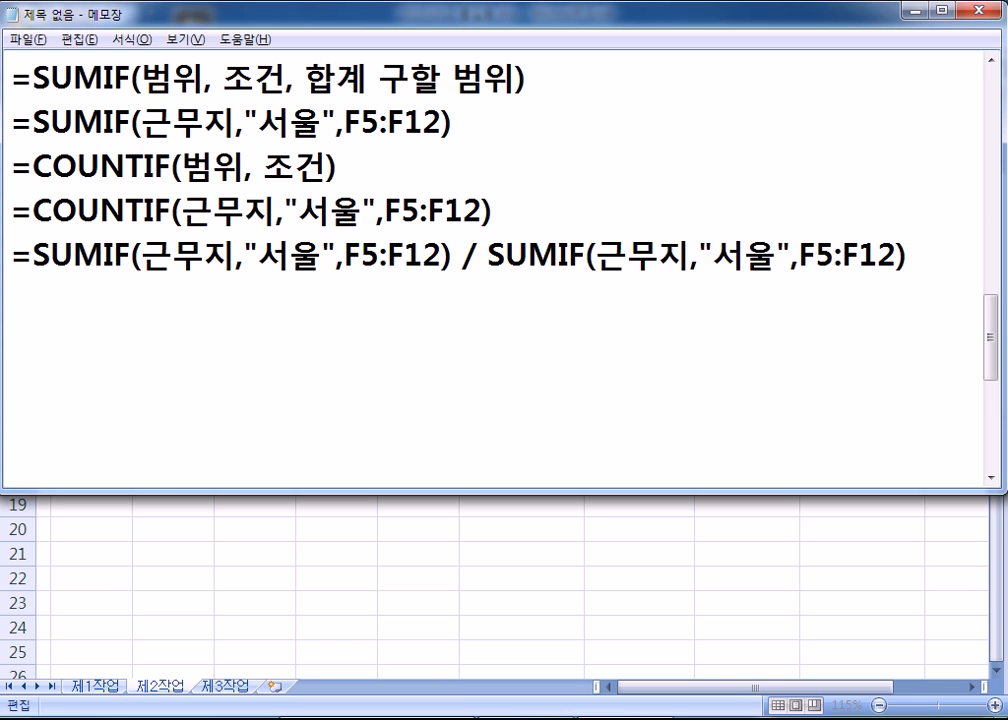
- Insert a blank line above the final formula and change its divisor SUMIF to COUNTIF
key("Down")
key("Home")
key("Return")
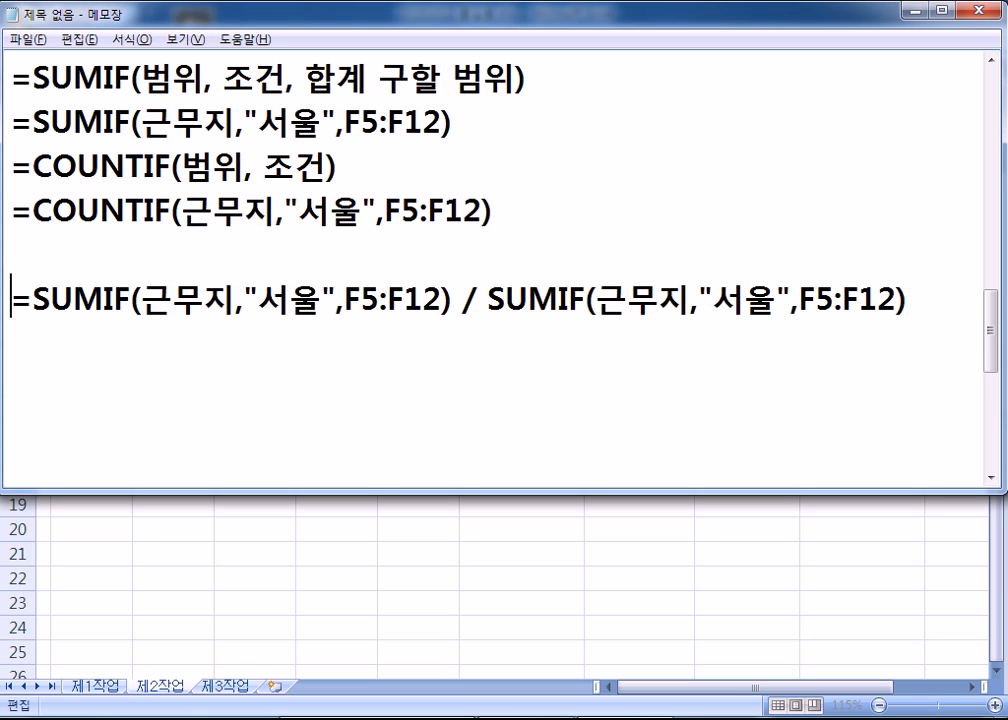
left_click_drag(33, 300, 322, 300)
left_click_drag(505, 300, 558, 300)
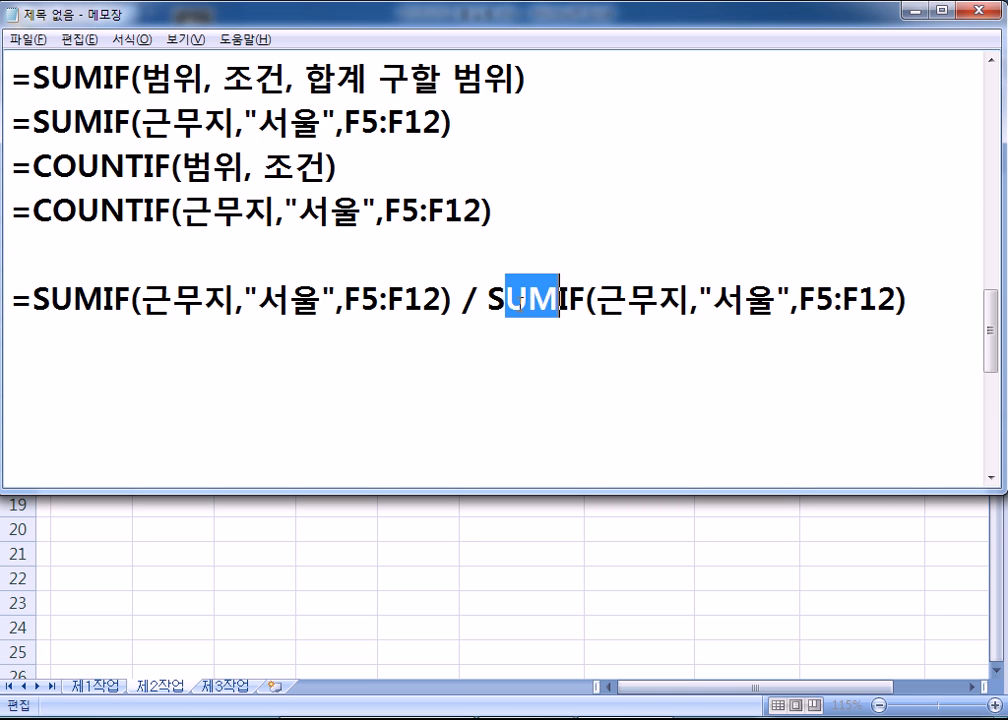
left_click_drag(491, 300, 557, 300)
type("COUNT")
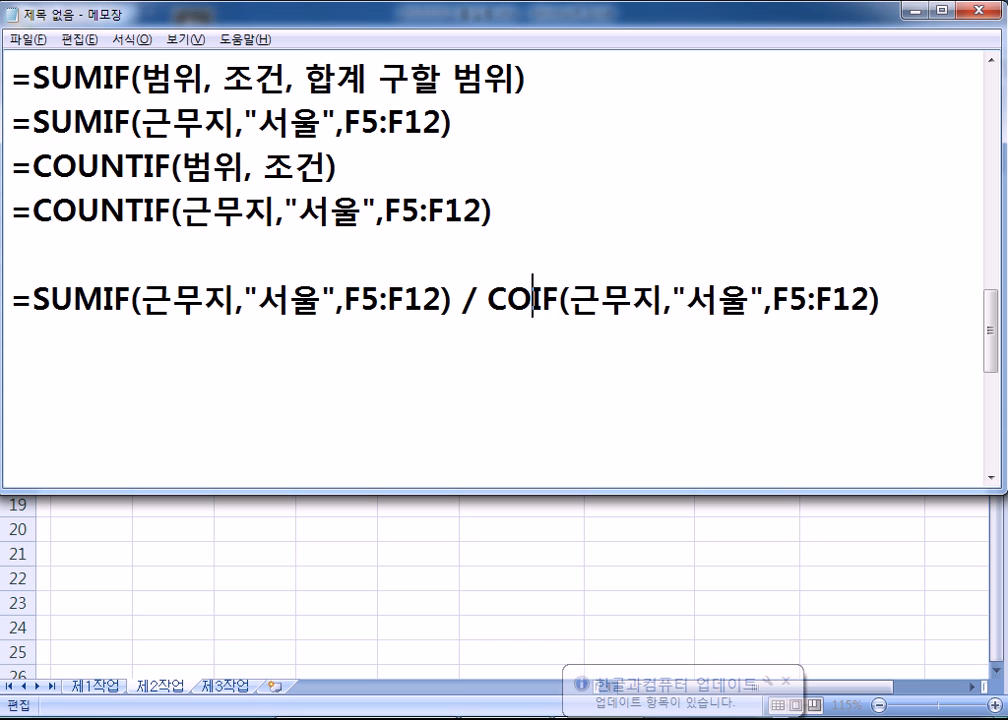
left_click(245, 389)
- Review the finished SUMIF / COUNTIF line, dismiss the update notice, and return to Excel
left_click_drag(11, 298, 942, 333)
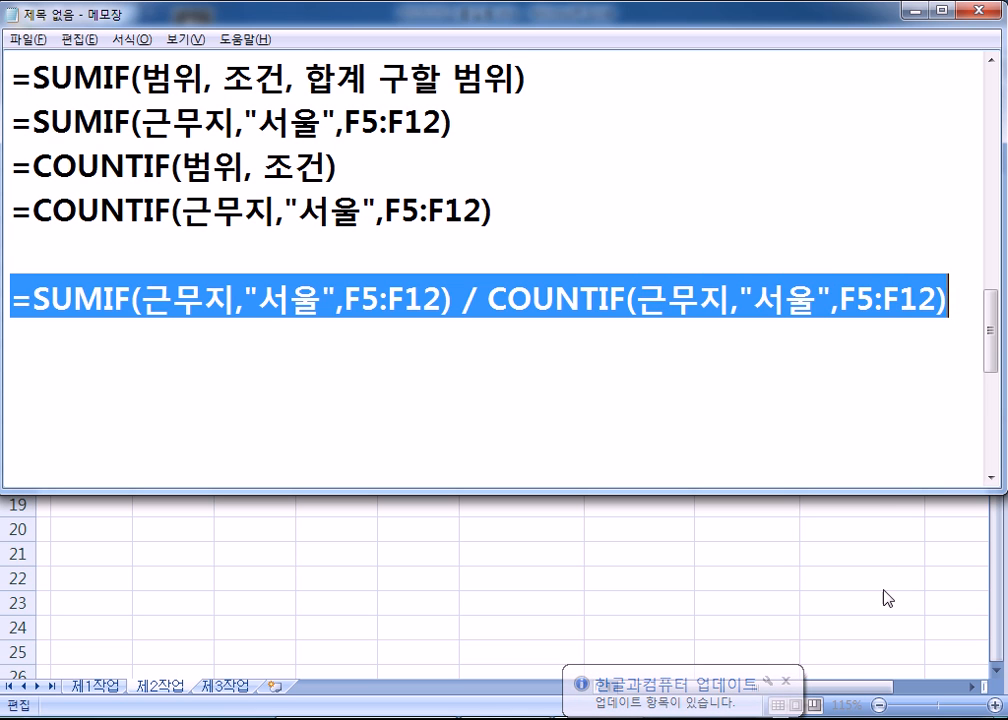
left_click(786, 681)
left_click(54, 360)
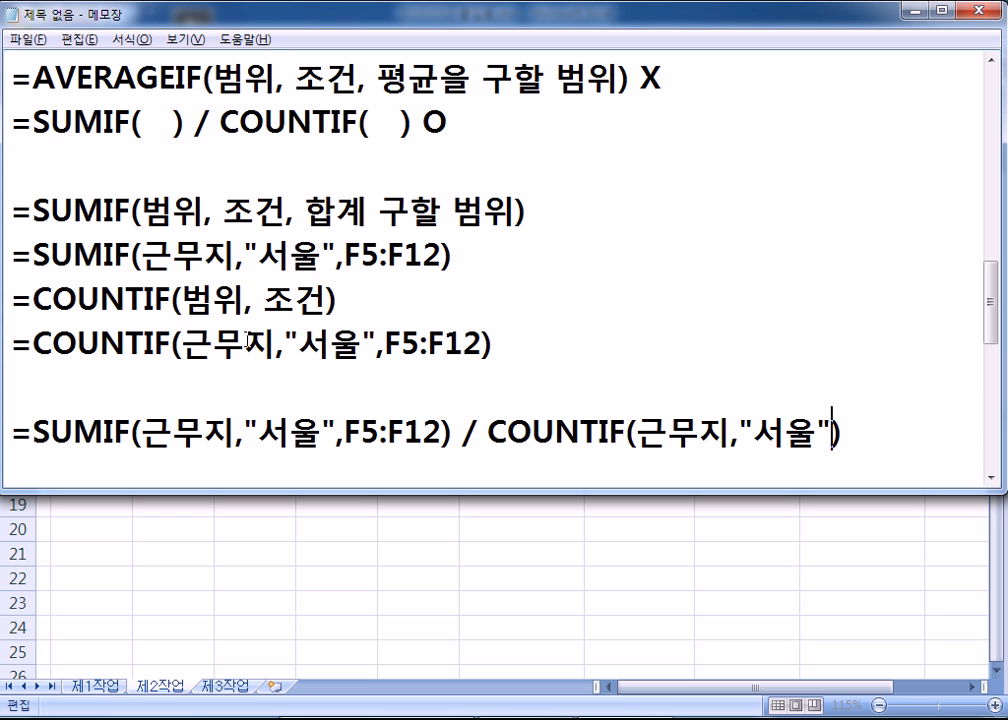
key("alt+Tab")
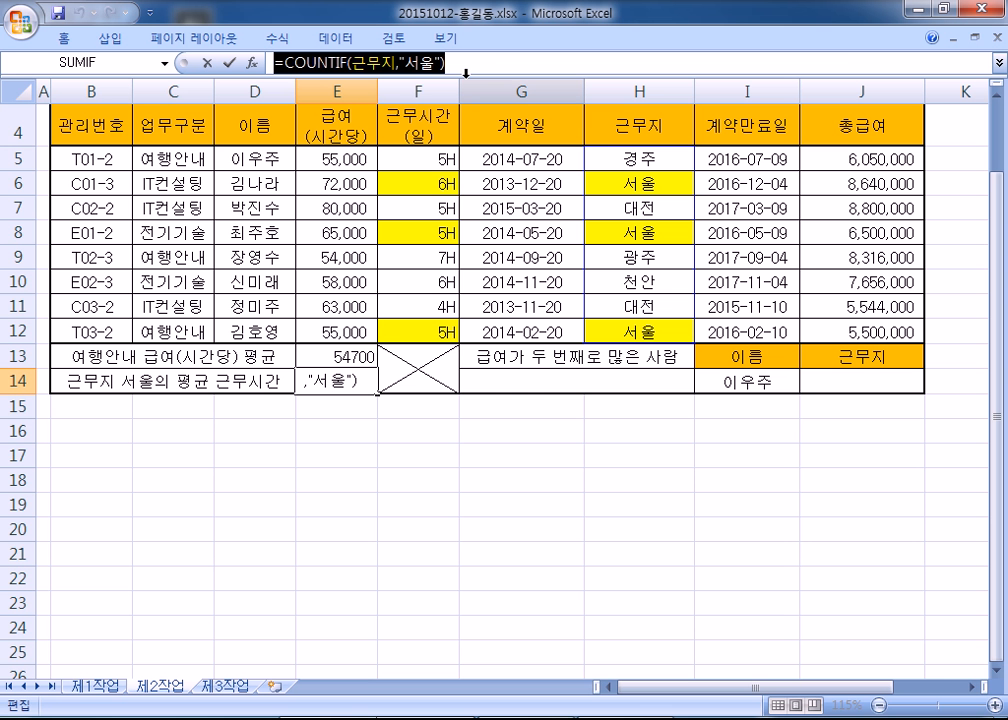
- Paste the copied COUNTIF formula over the last line's COUNTIF part and delete the extra equals sign
key("alt+Tab")
key("alt+Tab")
key("alt+Tab")
left_click_drag(493, 344, 31, 344)
type("COUNTIF(근무지,\"서울\")")
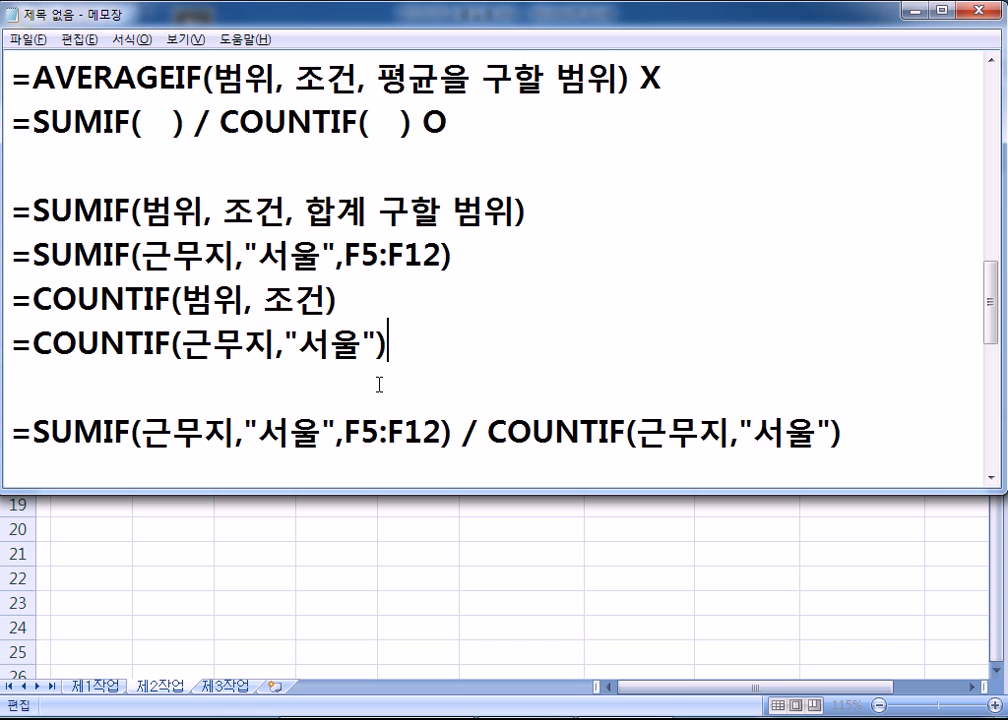
left_click_drag(490, 432, 862, 432)
type("=COUNTIF(근무지,\"서울\")")
left_click(490, 432)
key("Delete")
left_click(874, 438)
- Replace the old notes with the heading '급여가 두 번재 많은 사람'
key("Return")
key("Return")
key("Return")
key("Return")
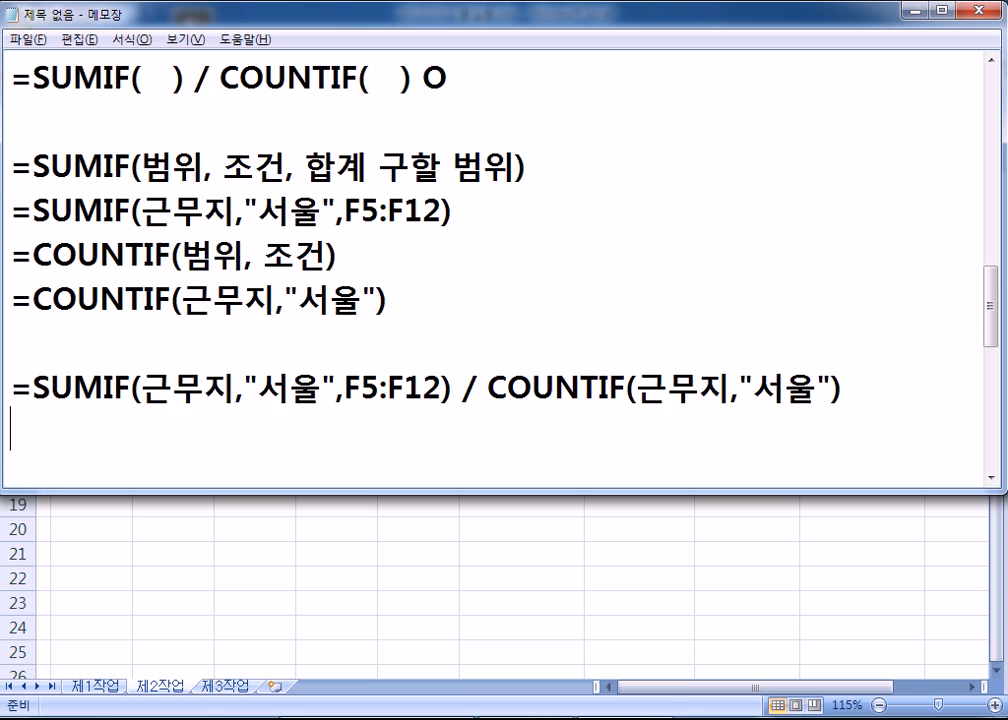
key("BackSpace")
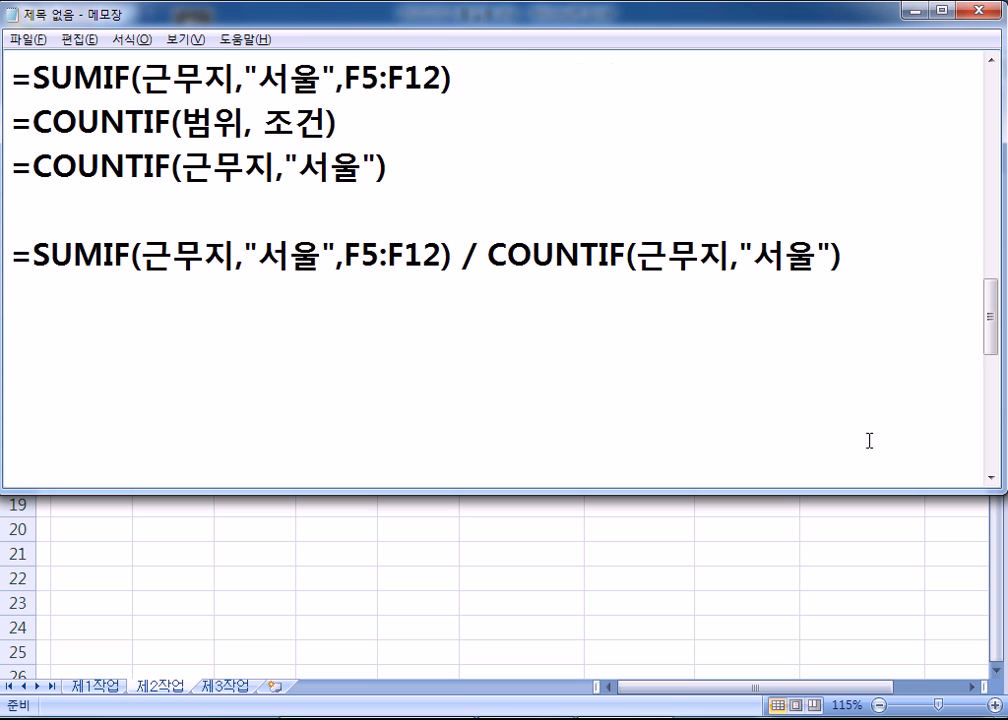
key("Return")
key("Return")
key("Return")
key("Return")
key("Return")
key("Return")
key("Return")
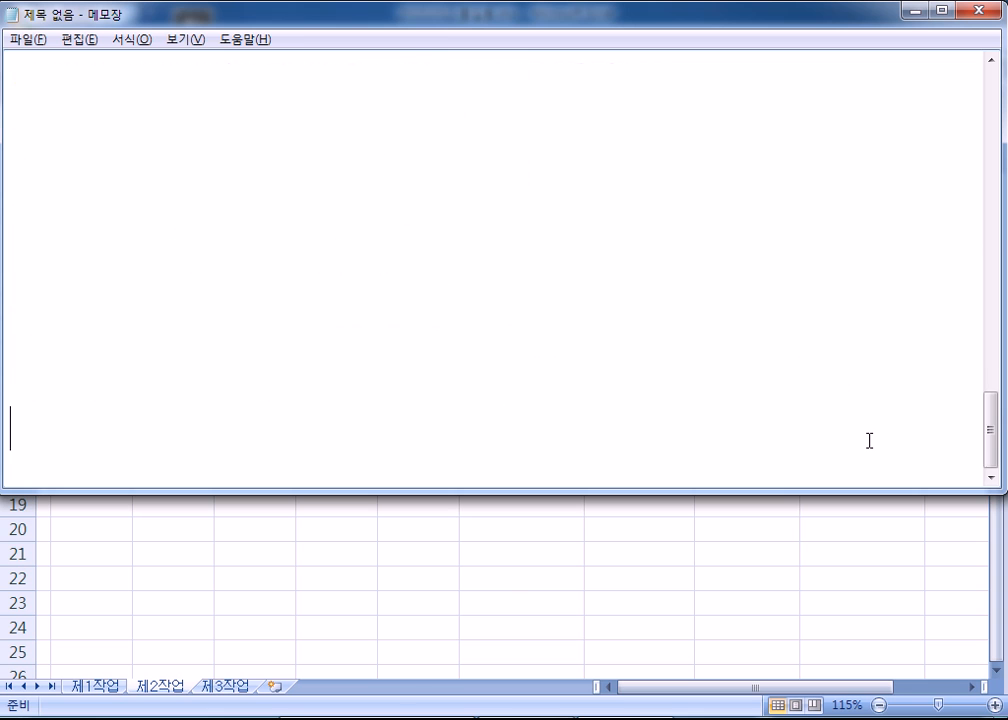
key("ctrl+a")
type("RMQDUR")
key("ctrl+a")
type("급여가 ")
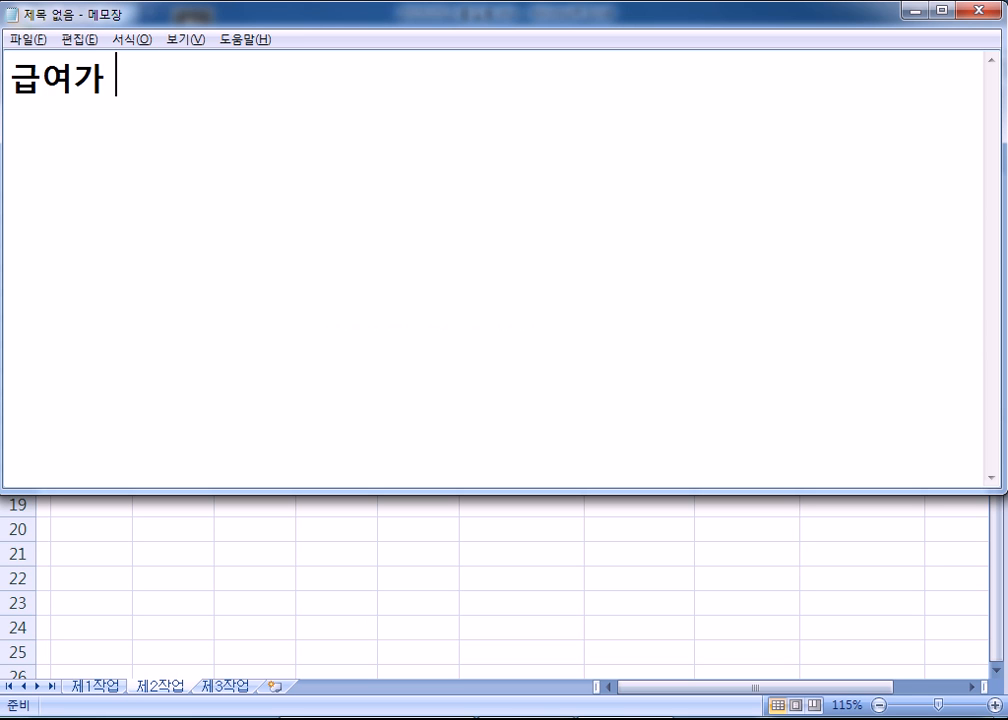
type("두 번재 많")
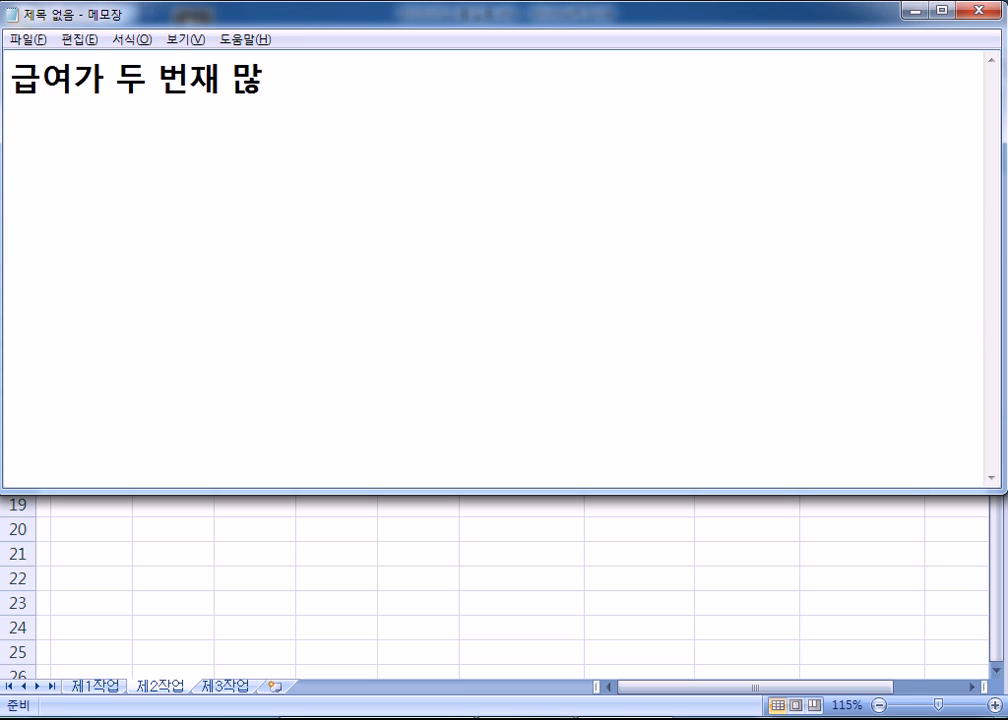
type("은 사람")
key("Return")
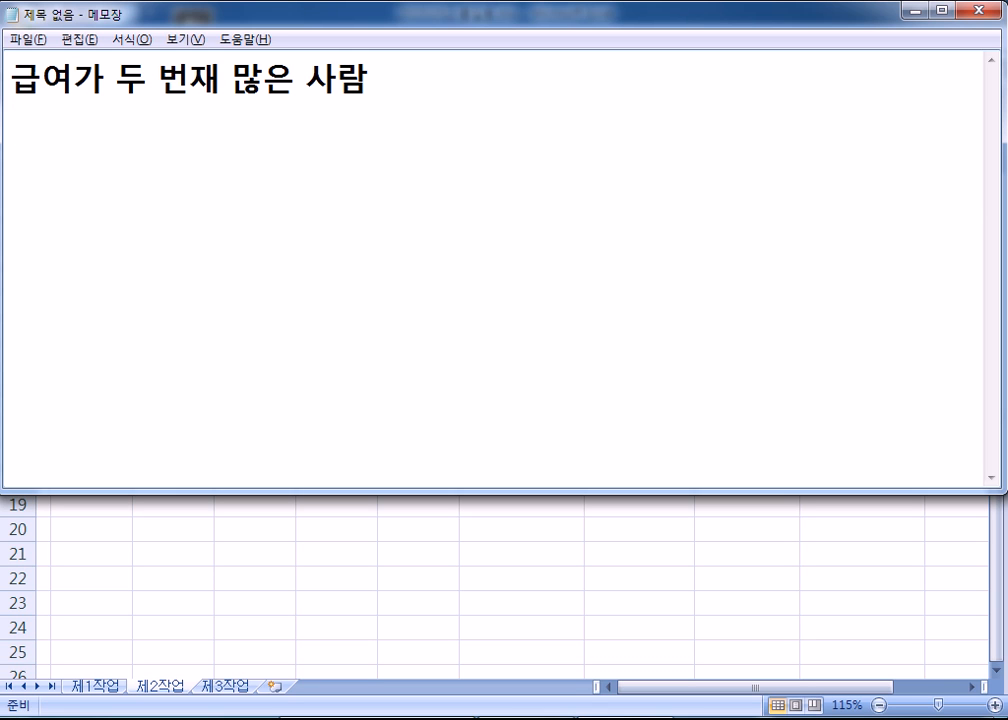
- Add the line 'INDEX, MATCH, LARGE' and a copy of it ending in MAX
type("=INDEX, MATCH, ")
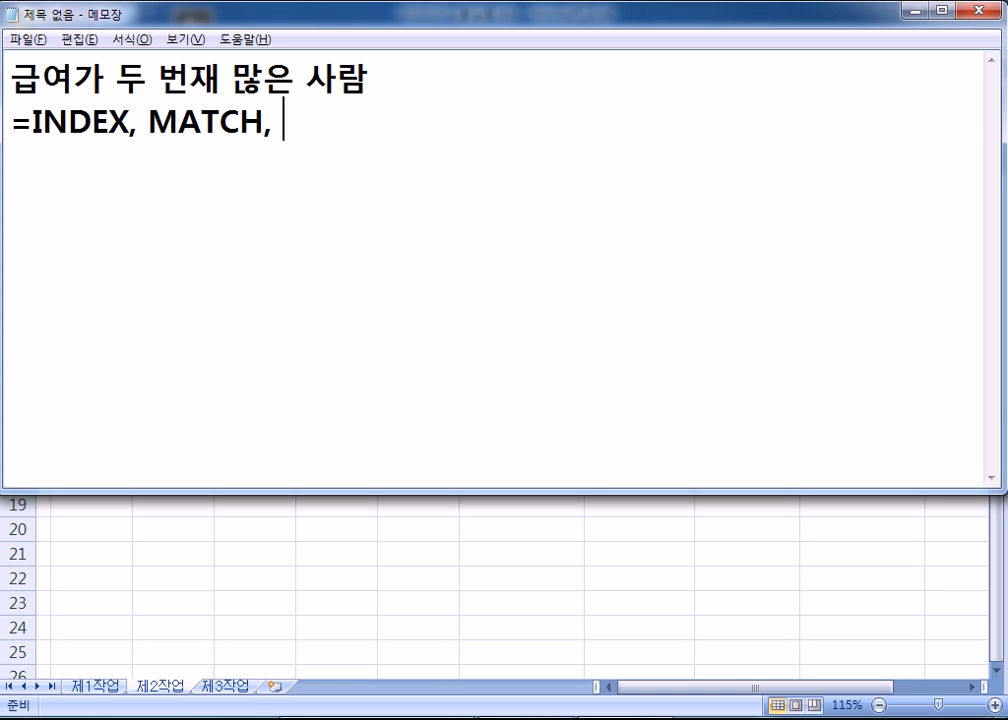
type("LARGE")
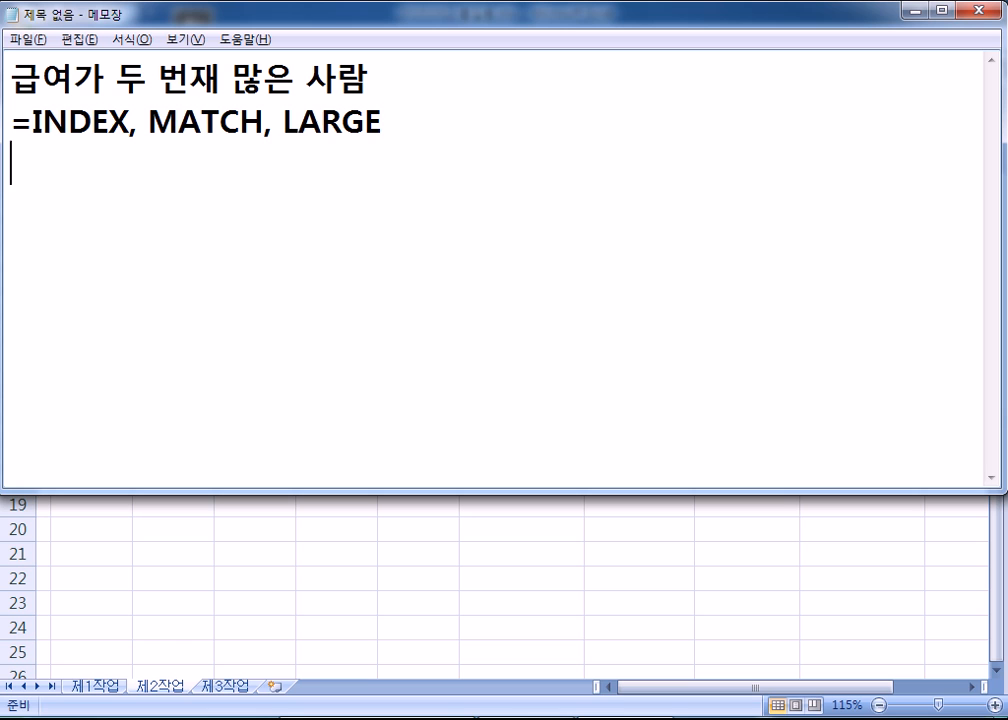
key("Up")
key("Delete")
key("Down")
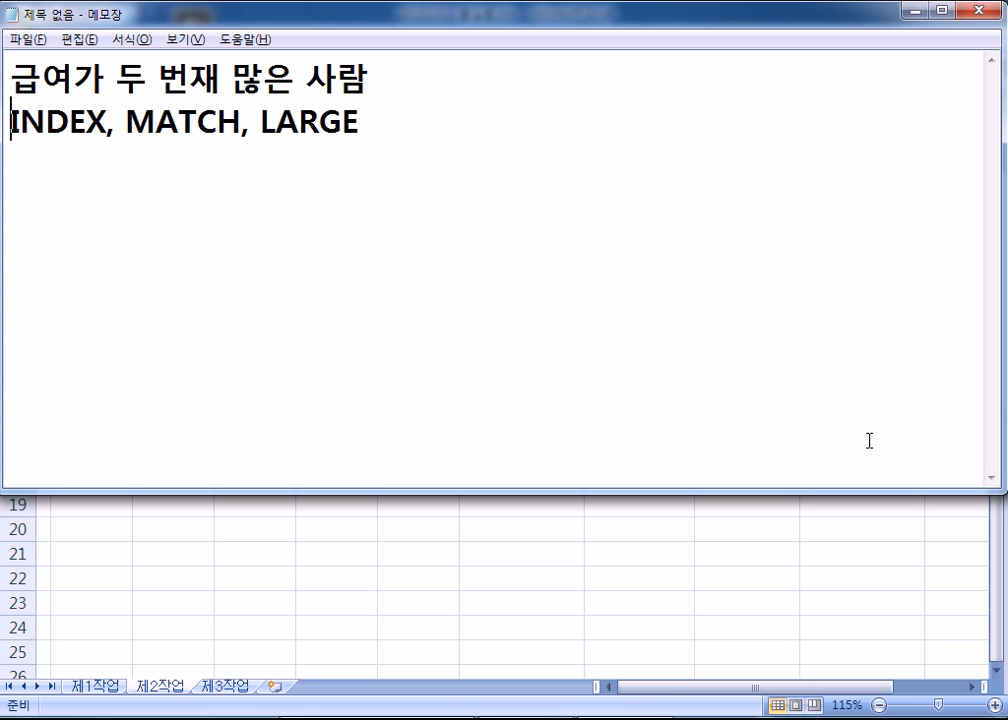
key("shift+Down")
key("ctrl+c")
key("Right")
key("ctrl+v")
key("Left")
key("Left")
key("Left")
key("Left")
key("Left")
key("Left")
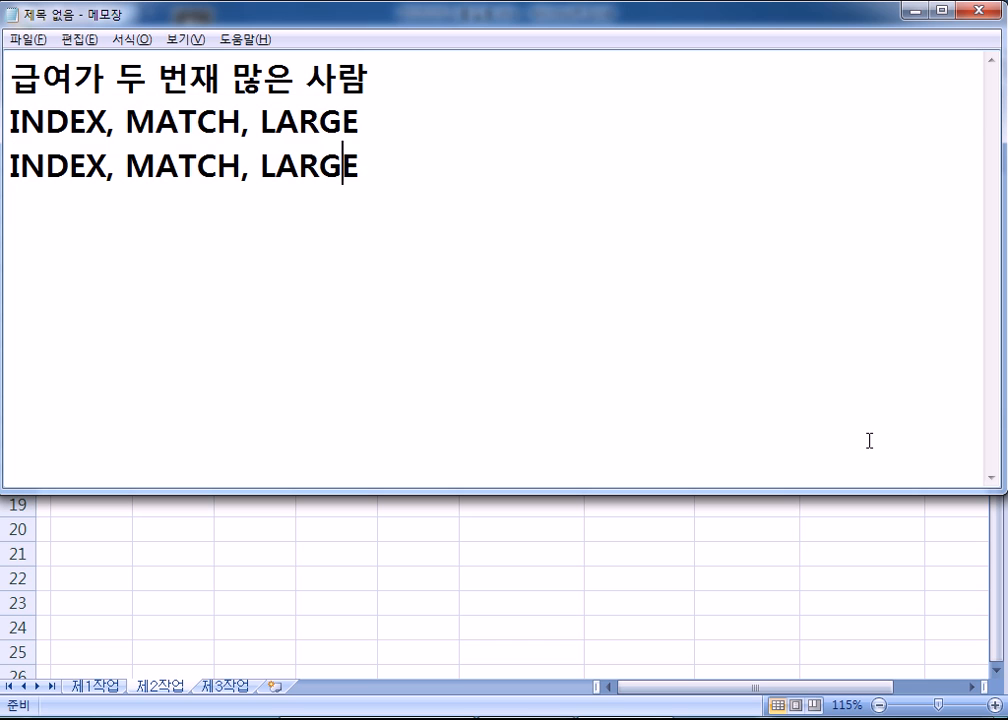
key("shift+End")
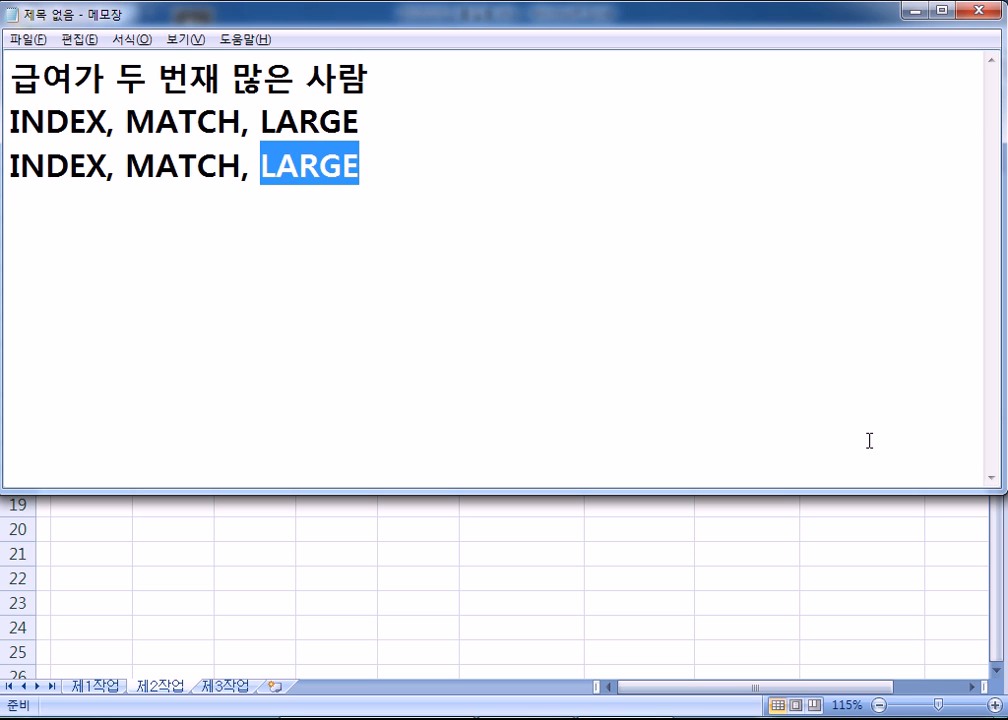
type("MAX")
key("Return")
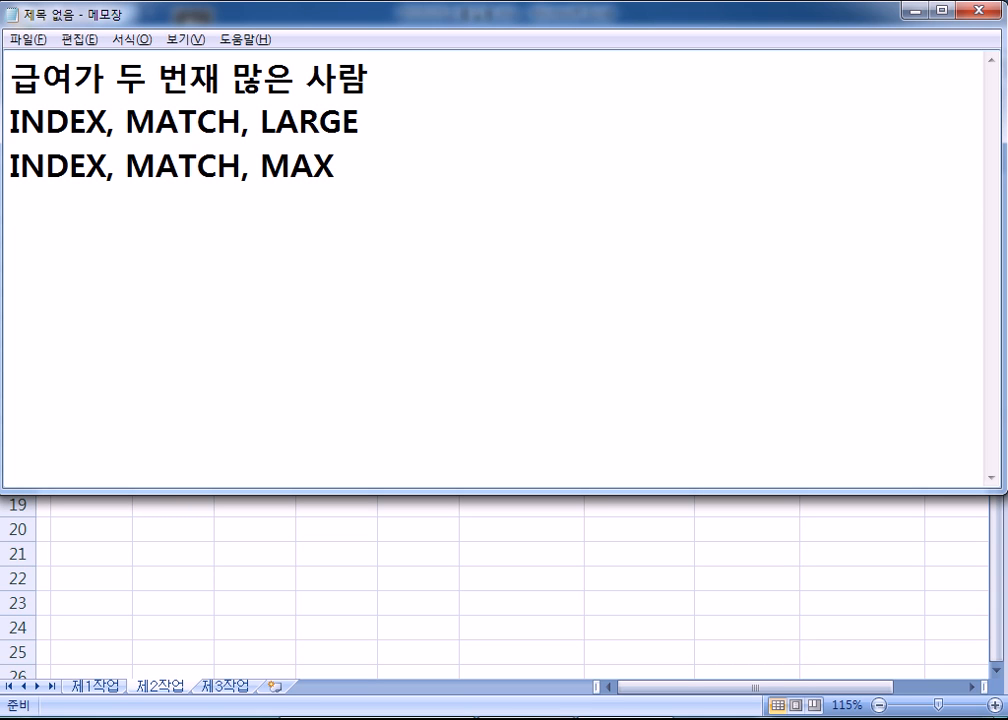
- Add two more copies ending in SMALL and MIN, then select the misspelt 재 in the heading
key("ctrl+v")
key("Left")
key("Left")
key("Left")
key("Left")
key("Left")
key("Left")
key("shift+End")
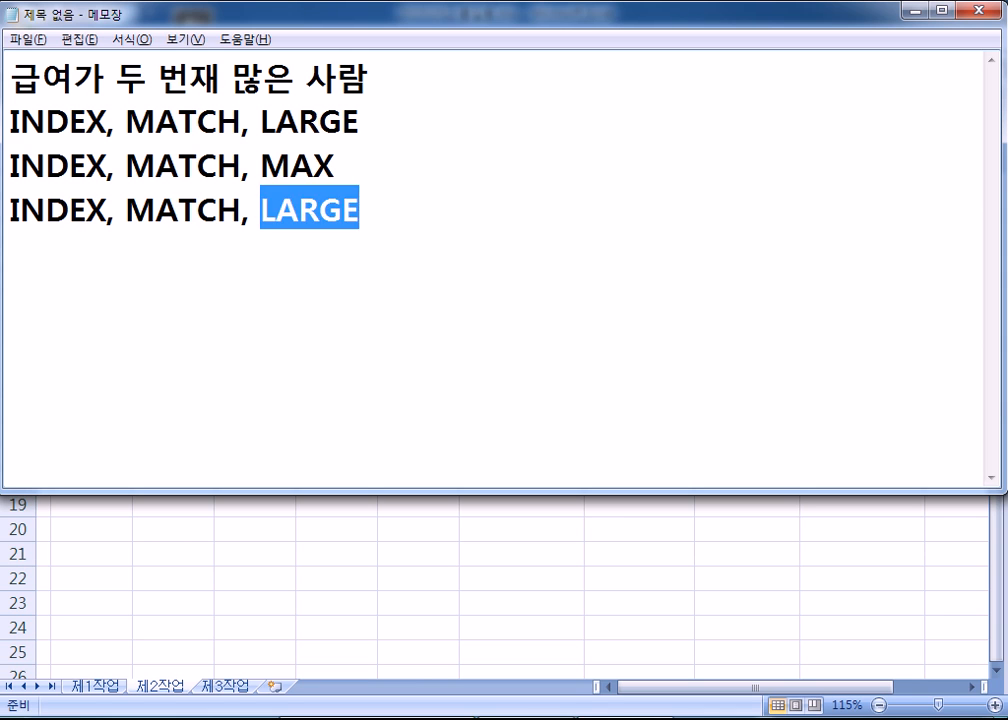
type("SMALL")
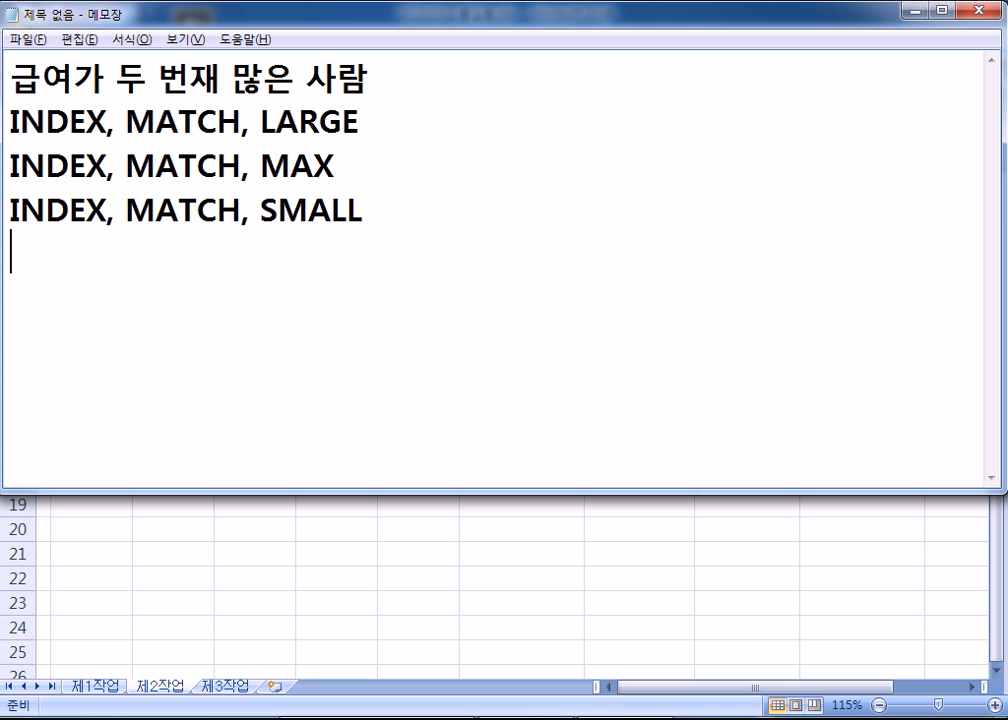
key("ctrl+v")
key("BackSpace")
key("BackSpace")
key("BackSpace")
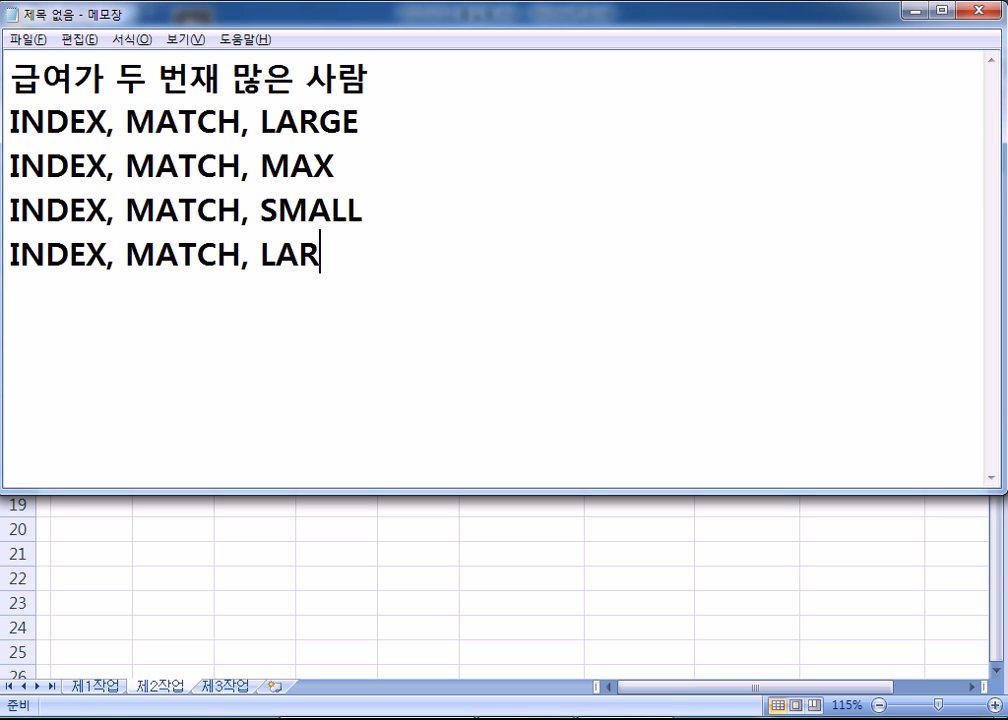
key("BackSpace")
key("BackSpace")
key("BackSpace")
type("MIN")
key("Return")
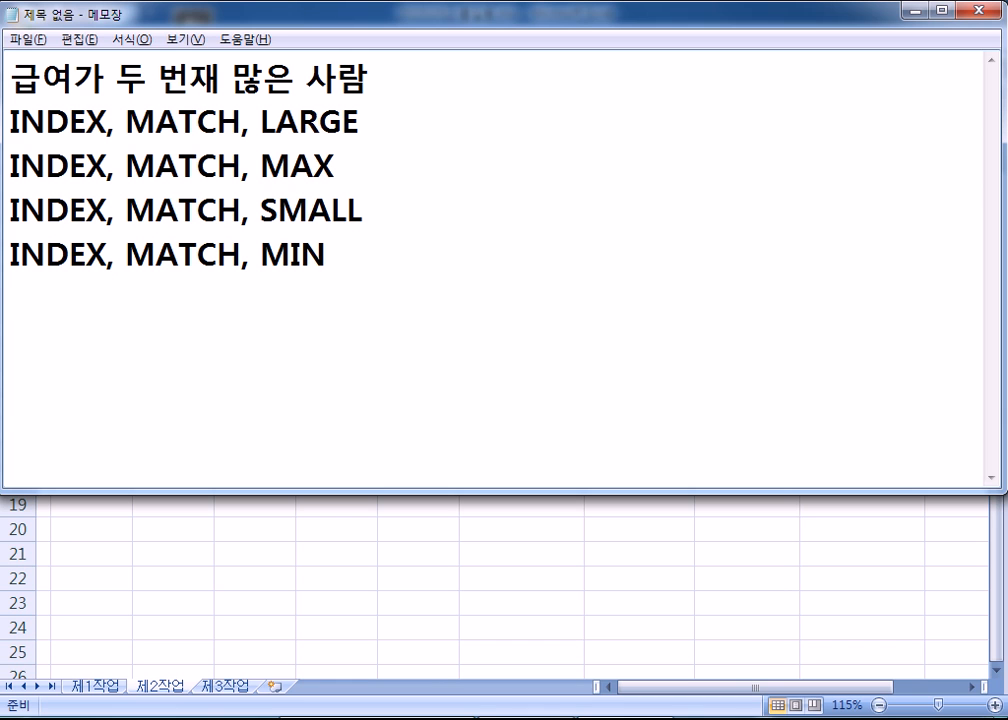
left_click_drag(189, 78, 224, 79)
- Correct the heading to 번째 and annotate the LARGE line with ': 몇 번째로 큰'
type("째")
key("Down")
key("Down")
key("Up")
key("End")
type(": AJC")
key("BackSpace")
key("BackSpace")
key("BackSpace")
type("며처")
key("BackSpace")
key("BackSpace")
type("ㅊ 번재")
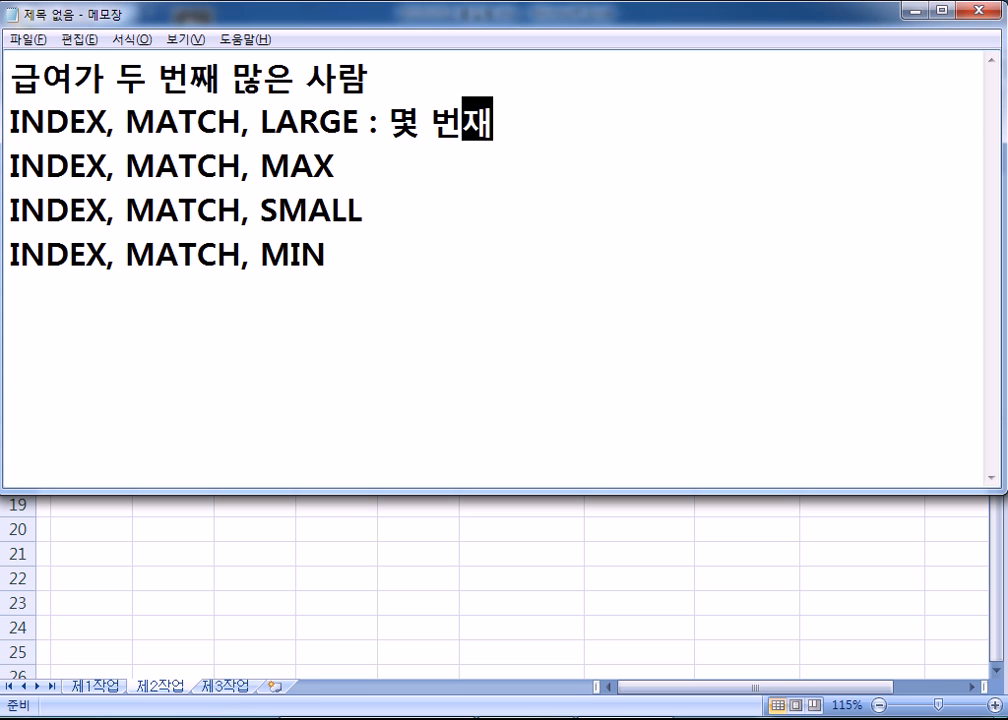
key("BackSpace")
type("째로 큰")
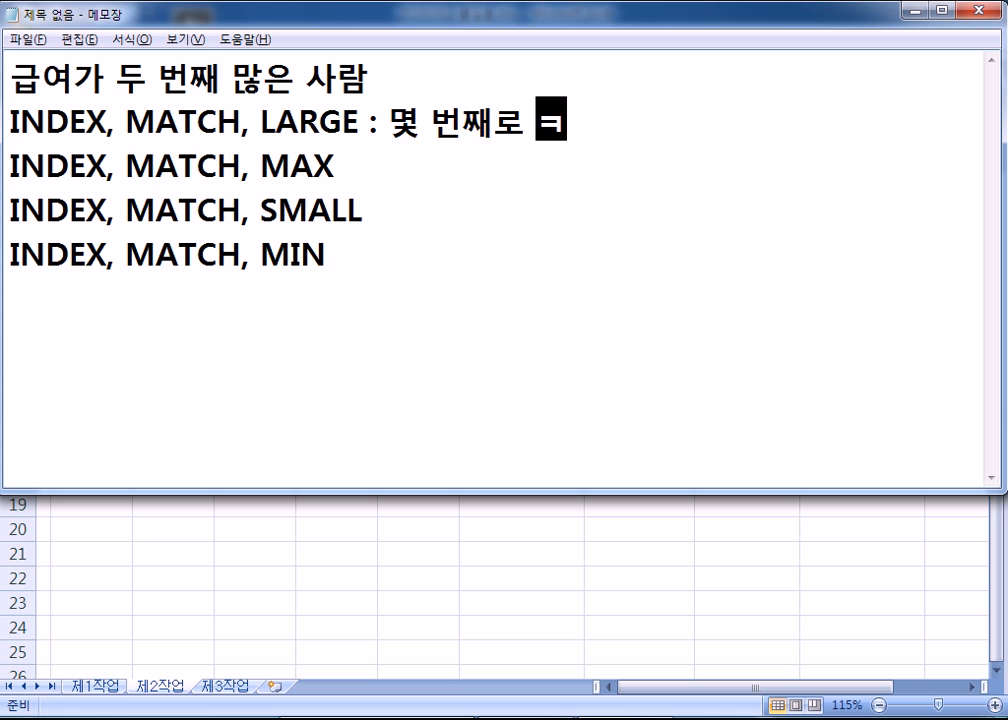
- Annotate MAX, SMALL and MIN with ': 가장 큰', ': 몇 번째로 작은', ': 가장 작은', then return to Excel
left_click(343, 165)
type(": 가장 큰")
key("Down")
type(": 몇 ")
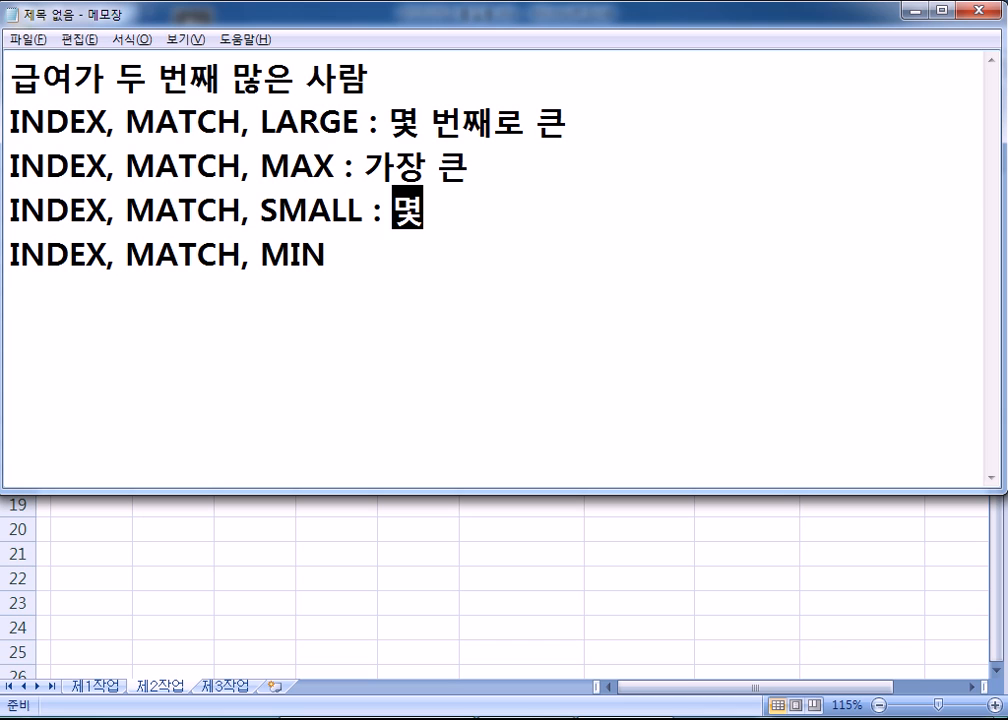
type("번째로 자")
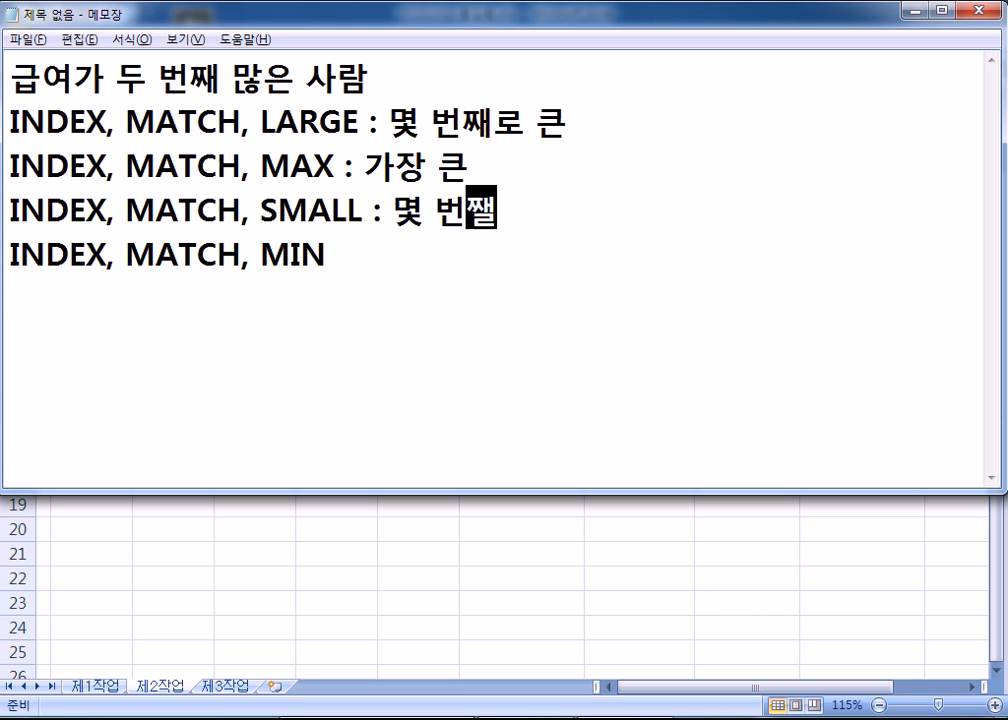
type("ㄱ은")
key("Down")
type(": 가장 작으")
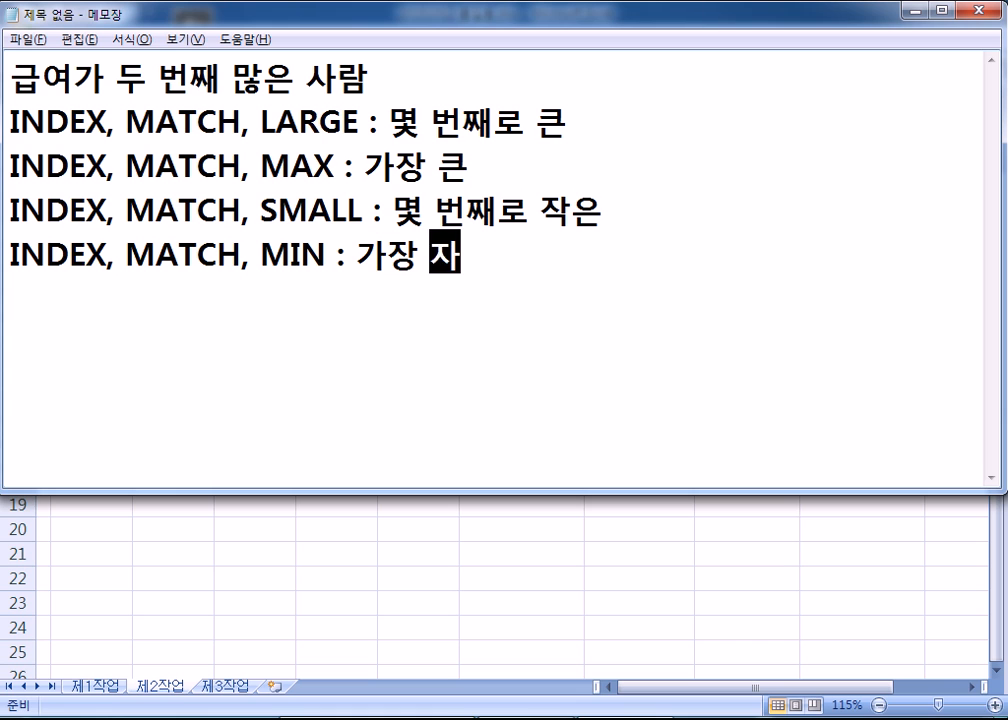
type("ㄴ")
key("Return")
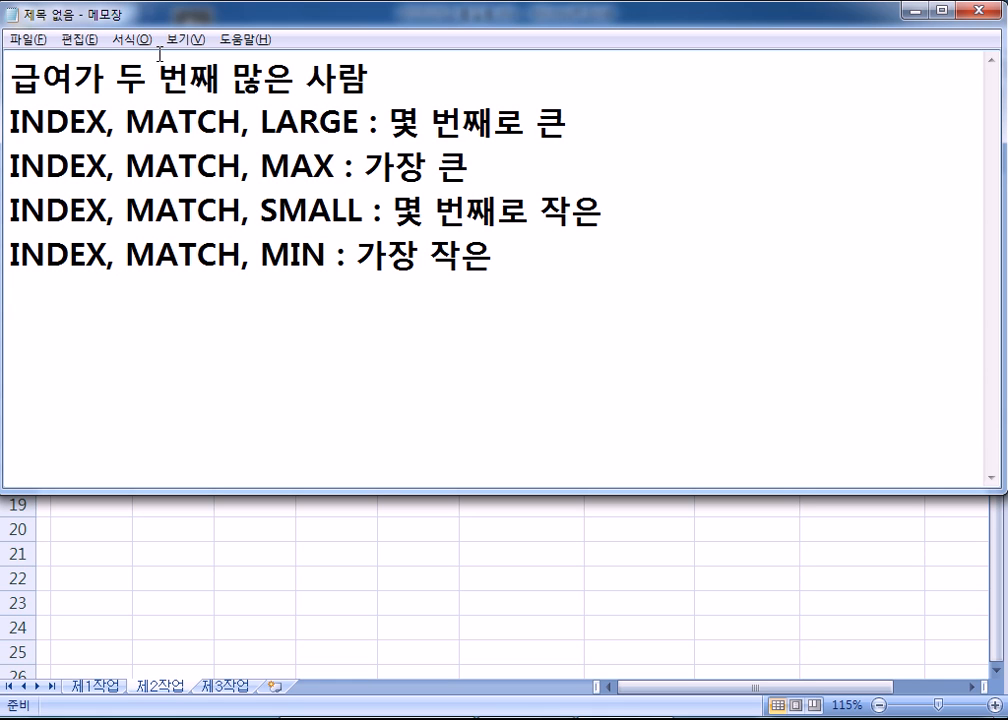
left_click(13, 176)
key("shift+End")
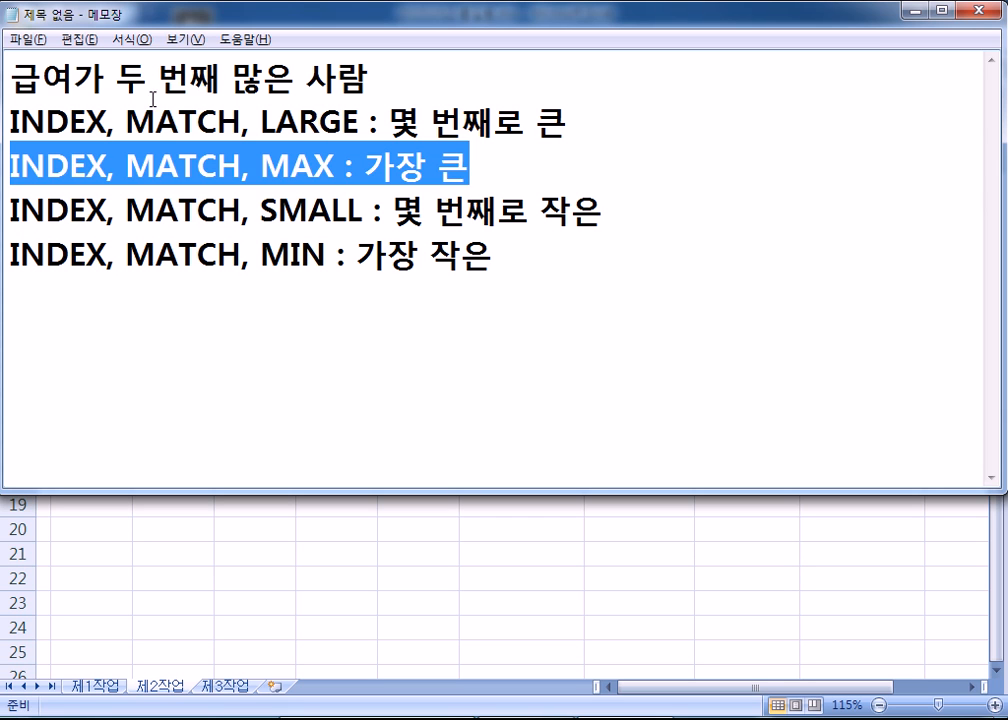
left_click(75, 316)
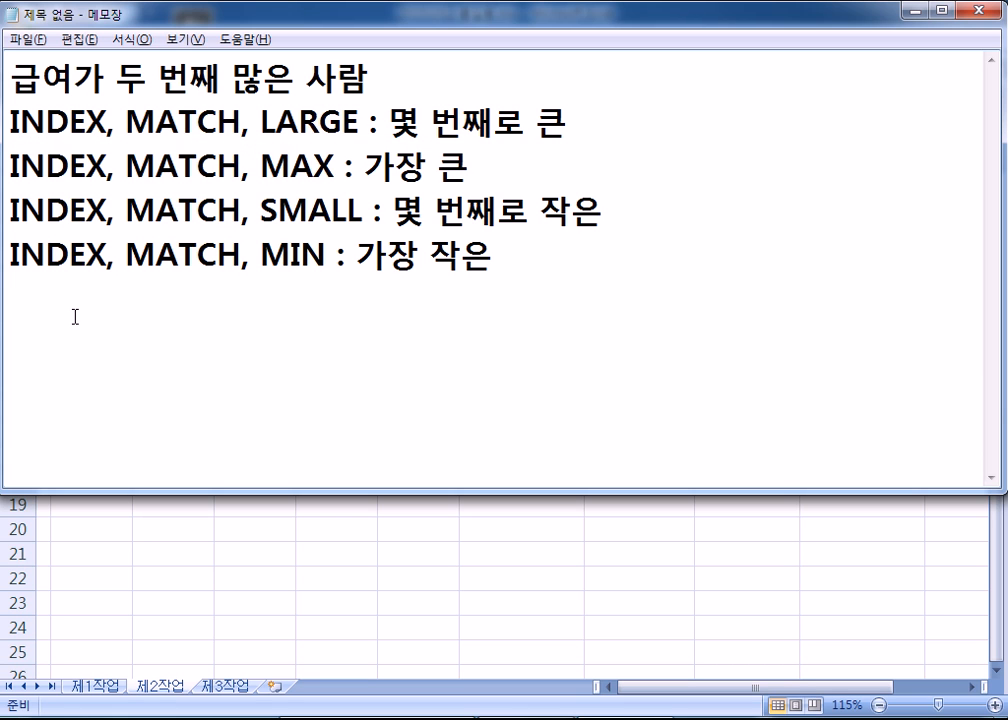
key("alt+Tab")
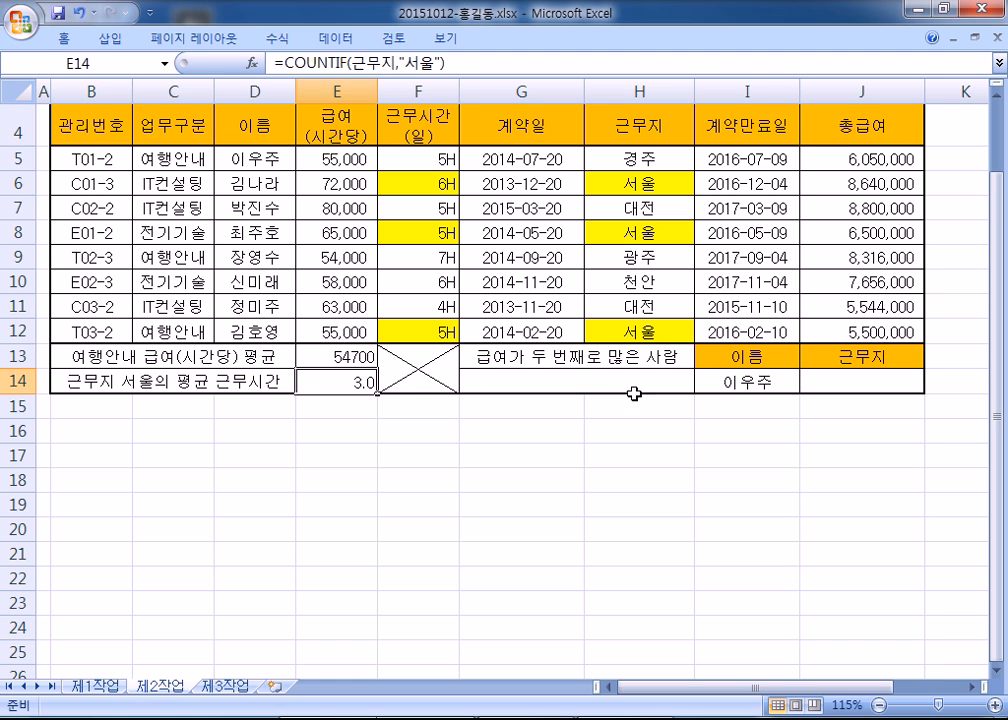
- Enter =INDEX(D5:D12,MATCH(LARGE(E5:E12,2),E5:E12,0),1) in G14
left_click(592, 387)
type("=ㅑㅜ")
type("dex(")
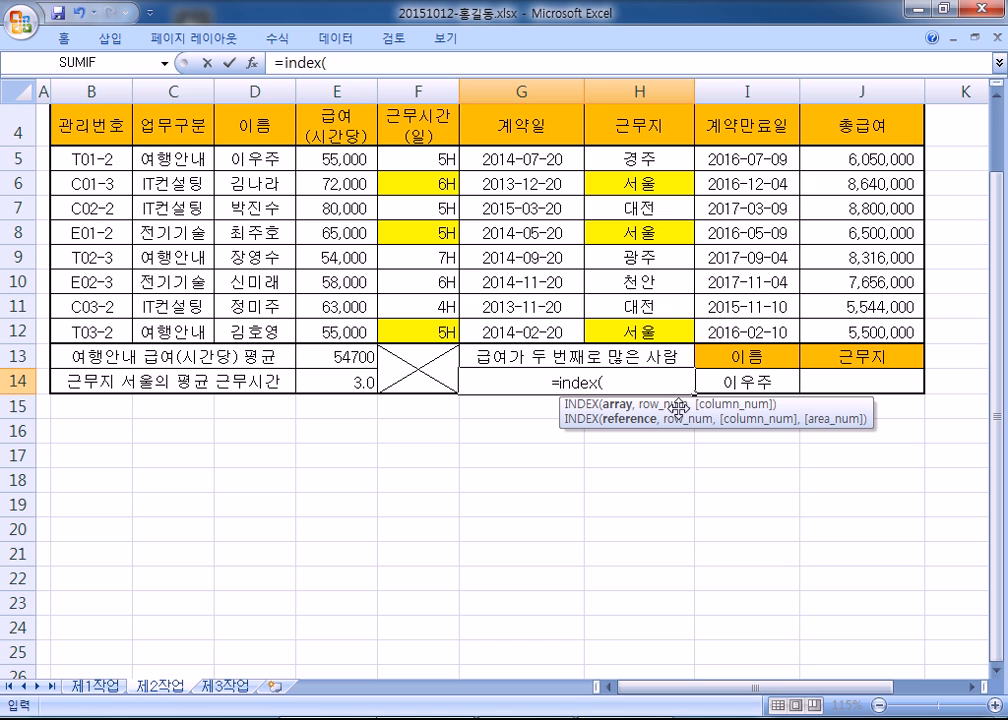
left_click_drag(240, 158, 240, 331)
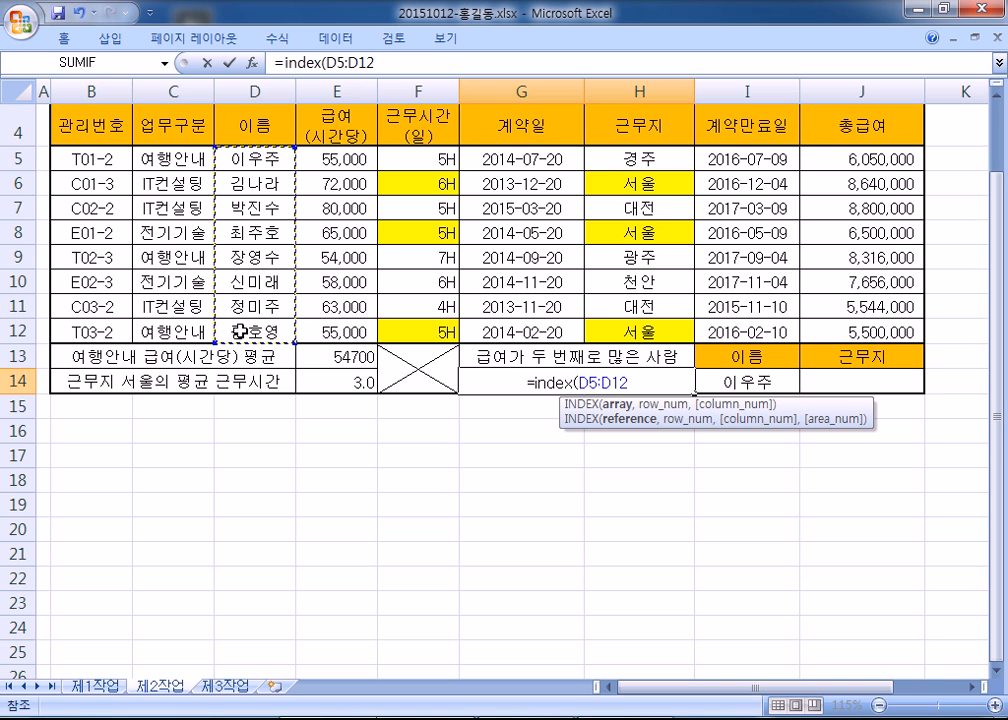
type(",MA")
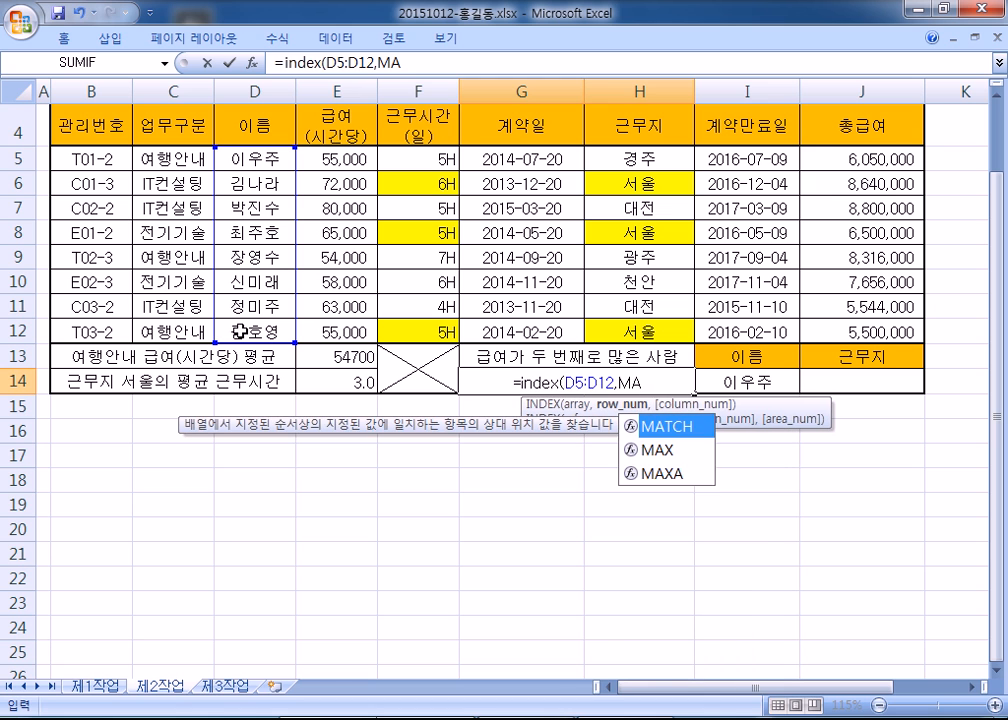
type("TCH(LARGE(")
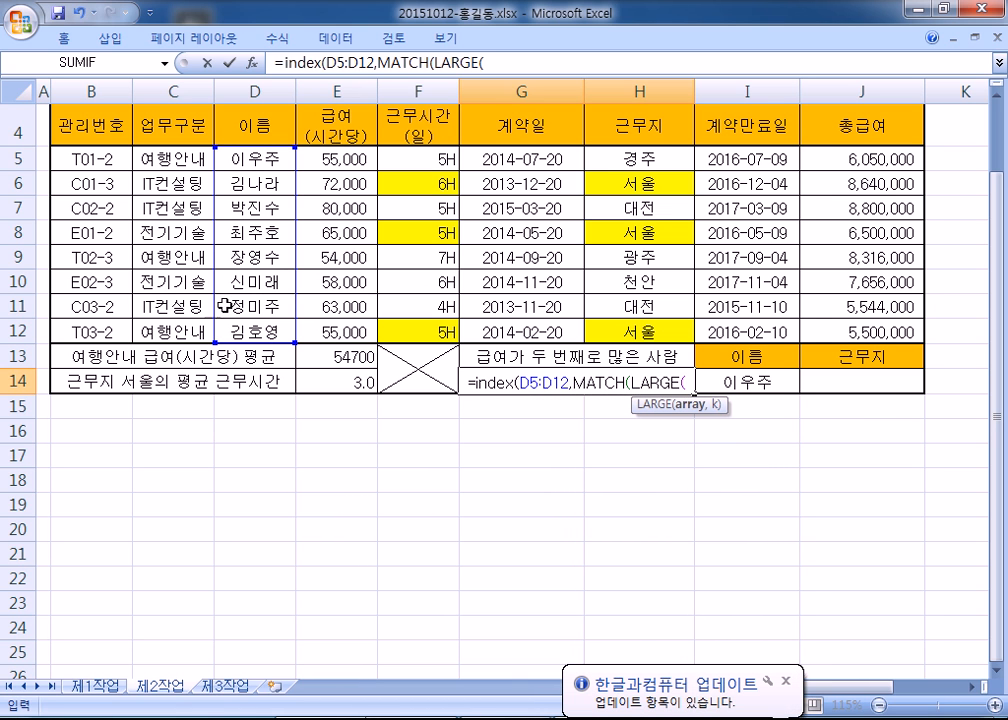
left_click_drag(333, 162, 325, 332)
type(",2),")
left_click_drag(333, 160, 347, 325)
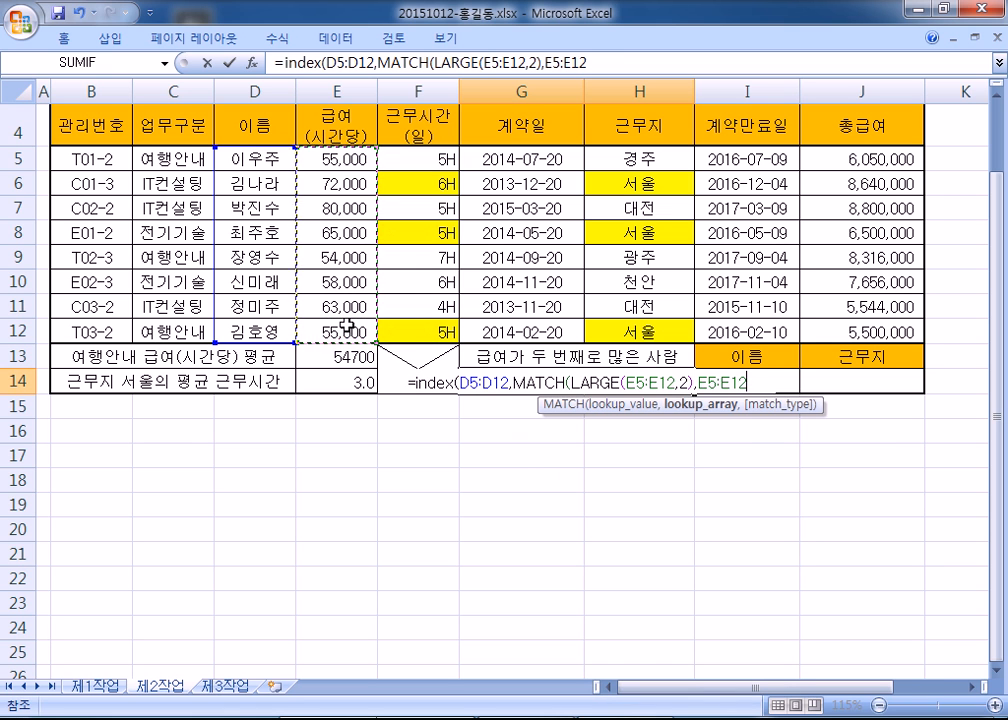
type(",0),1)")
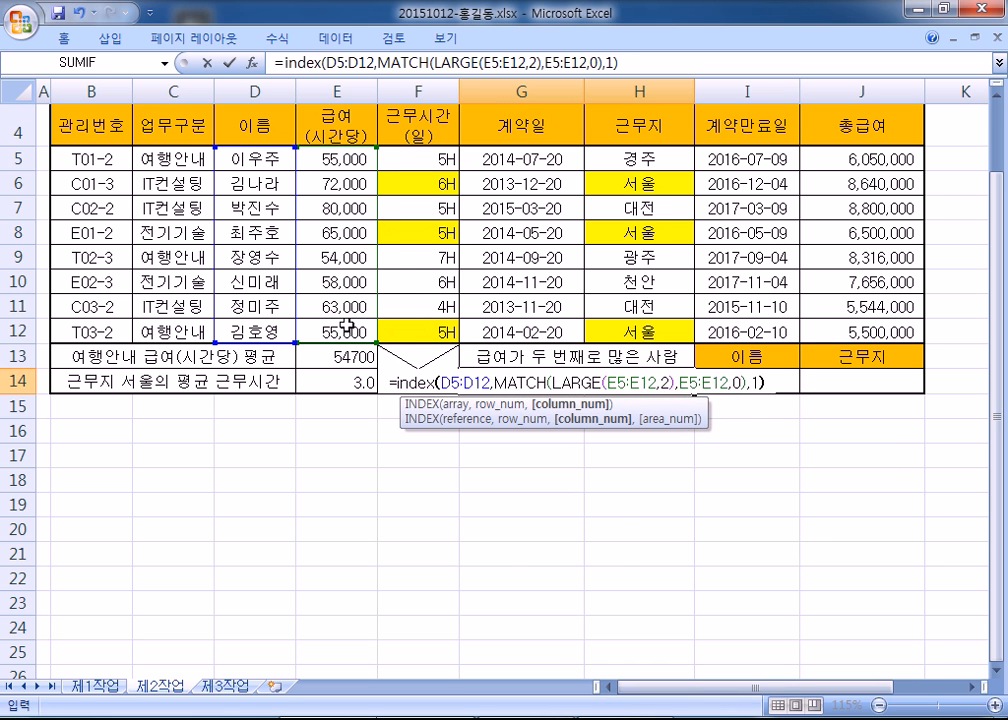
key("Return")
- Copy G14's formula text from the formula bar and switch to the Notepad notes
key("Up")
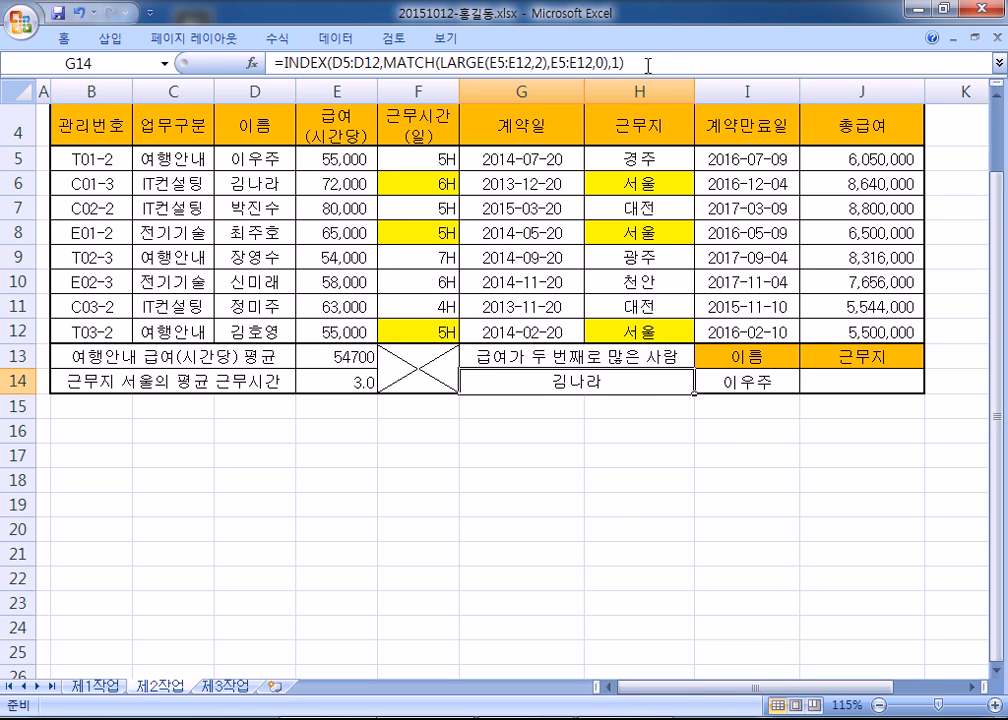
left_click_drag(648, 64, 272, 64)
key("ctrl+c")
key("alt+Tab")
- Paste the INDEX formula into the notes and add a separate =LARGE(E5:E12,2) line below it
key("ctrl+v")
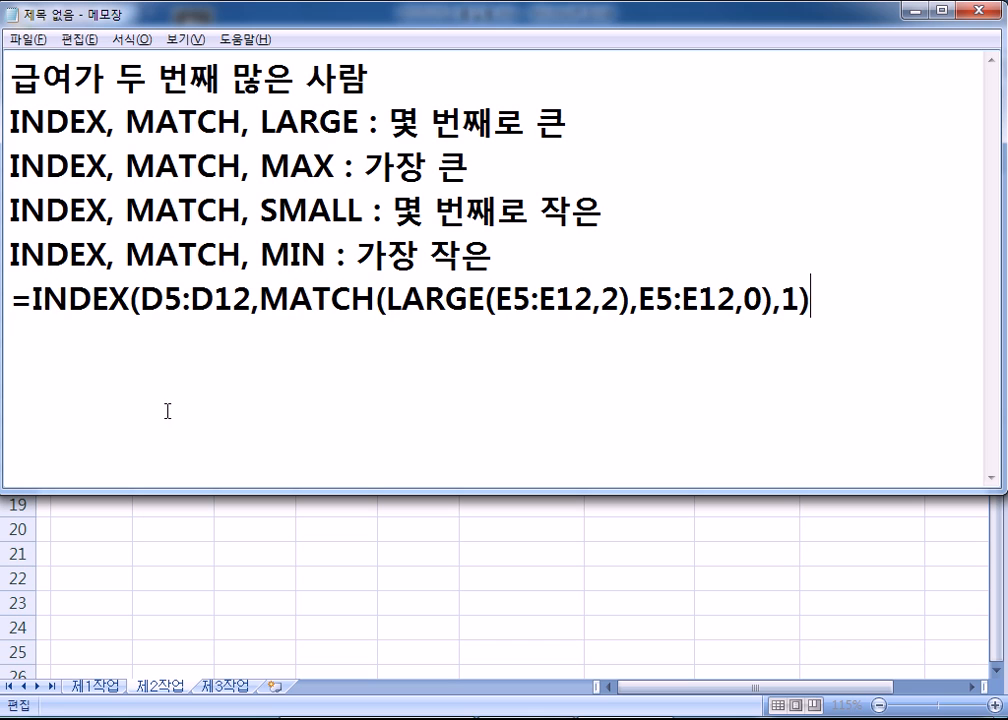
key("Return")
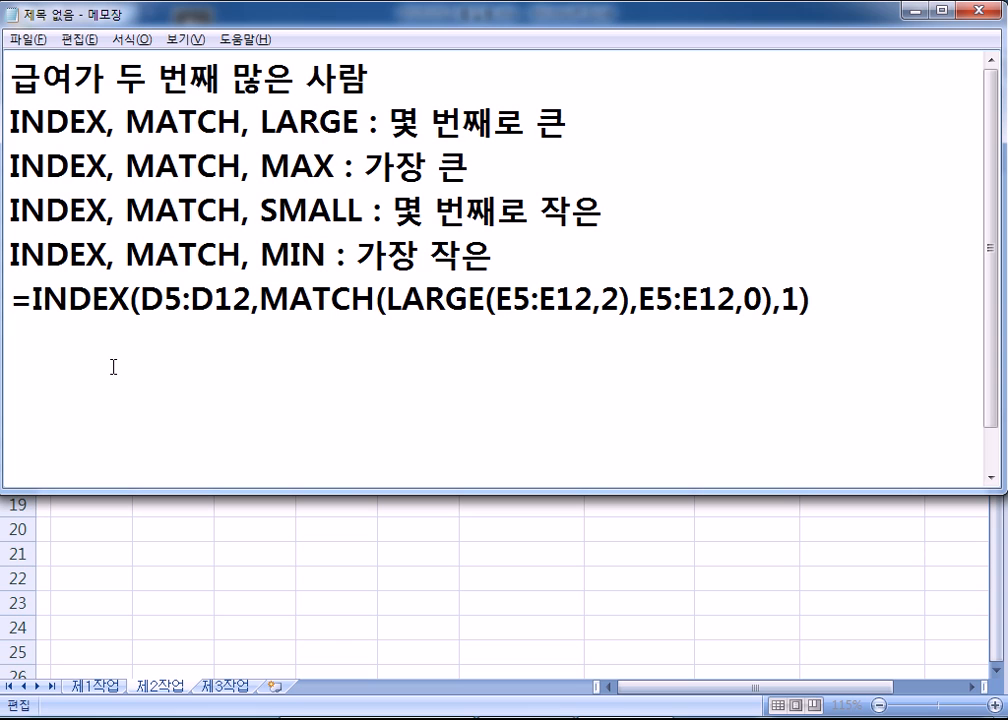
left_click(389, 299)
left_click_drag(389, 299, 633, 299)
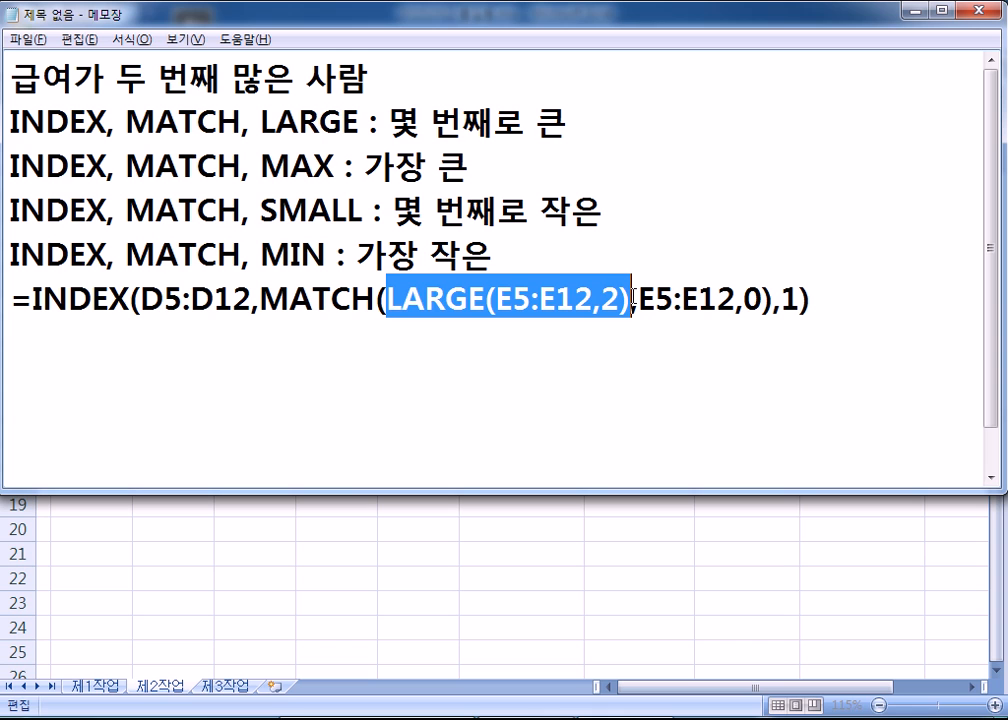
left_click(455, 359)
type("=")
key("ctrl+v")
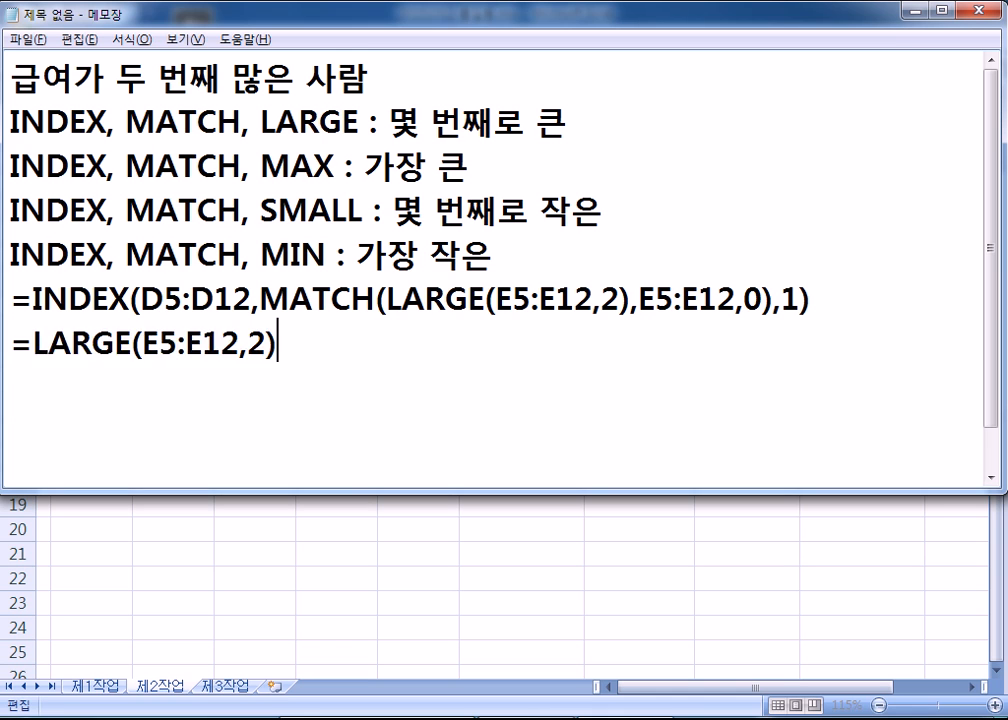
key("Return")
- In Excel, cancel the G14 edit, select the empty cell G15, and return to the notes
key("alt+Tab")
key("Escape")
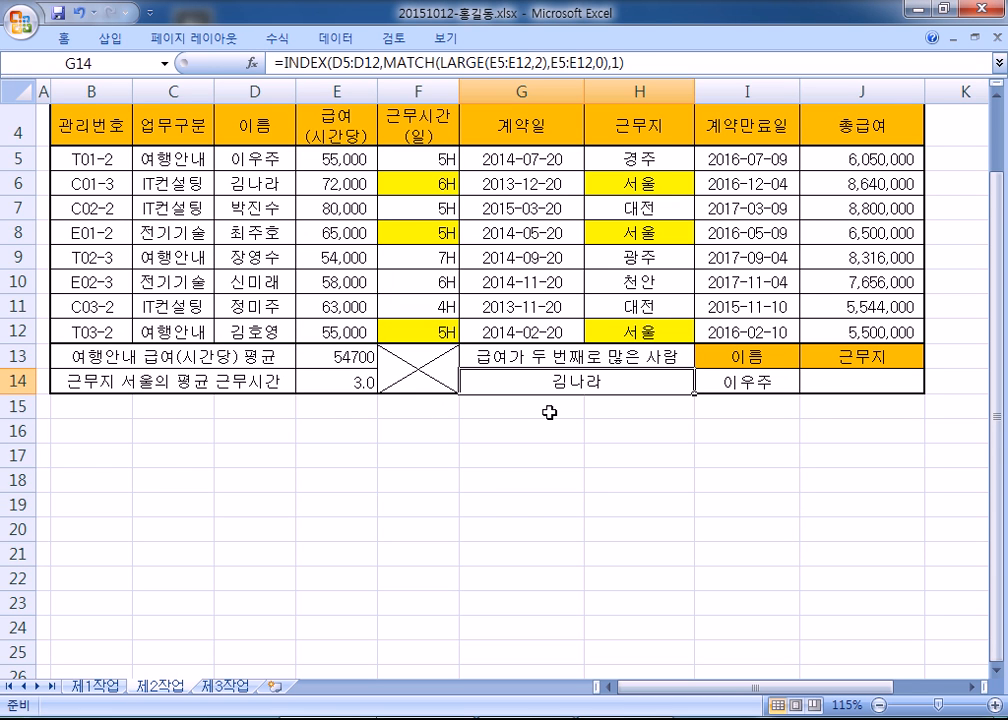
left_click(502, 409)
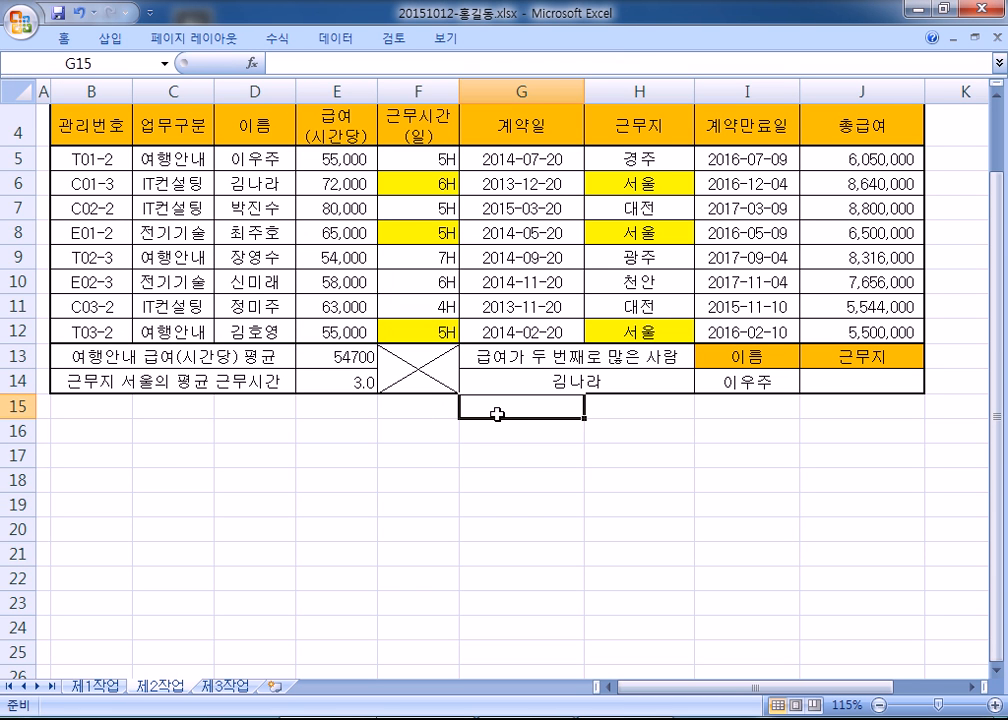
key("alt+Tab")
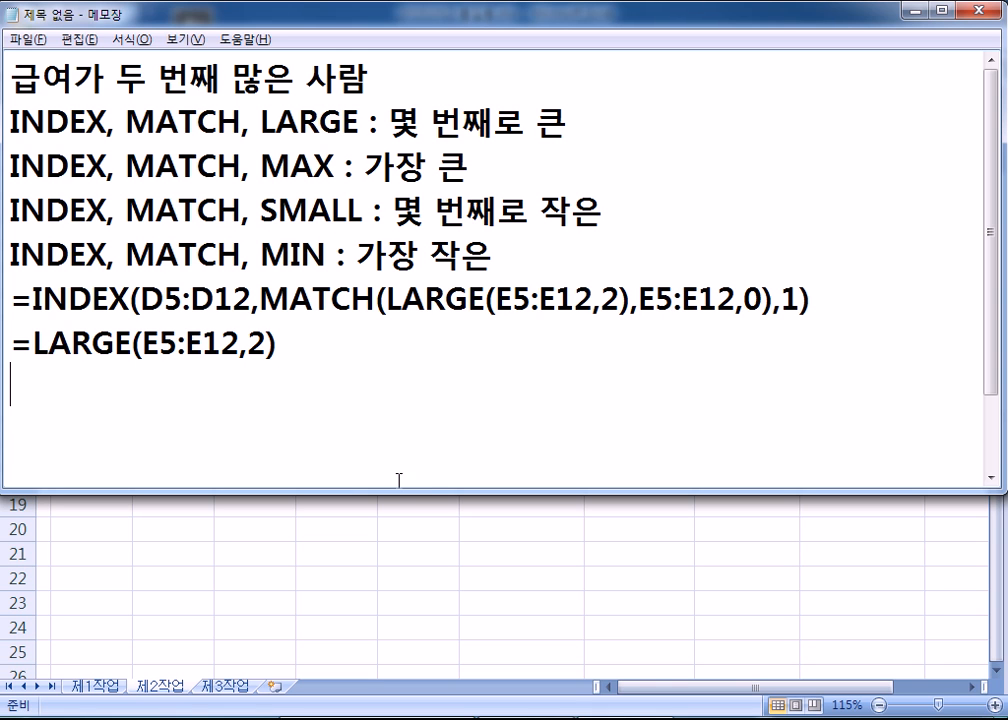
- Make the Notepad window shorter so more spreadsheet rows stay visible beside it
left_click_drag(400, 490, 411, 306)
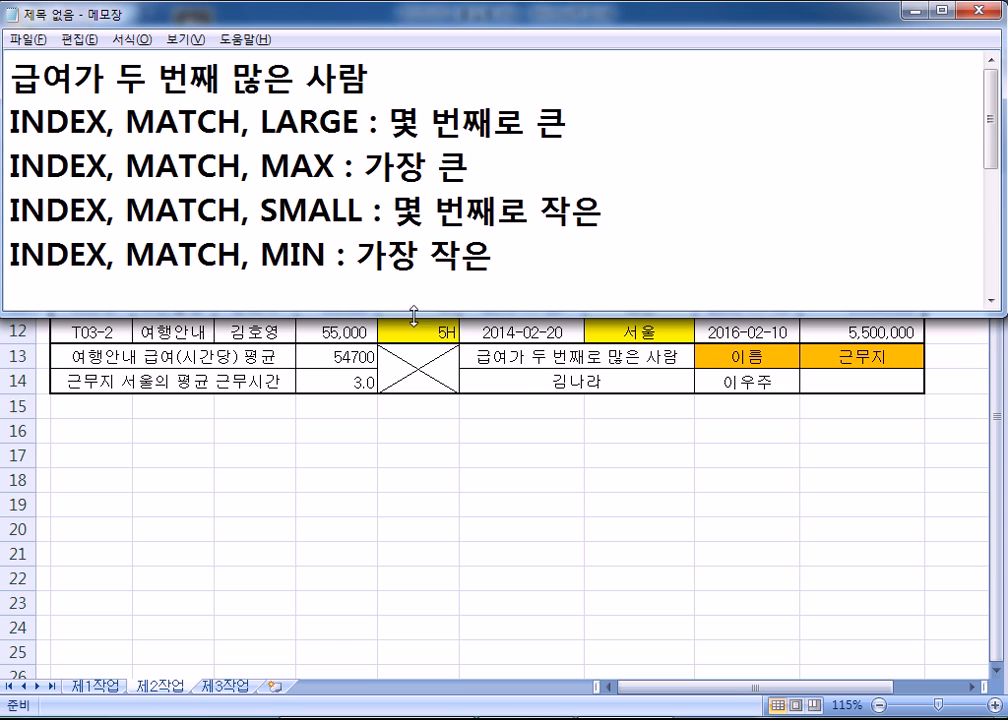
scroll(442, 289, "down", 1)
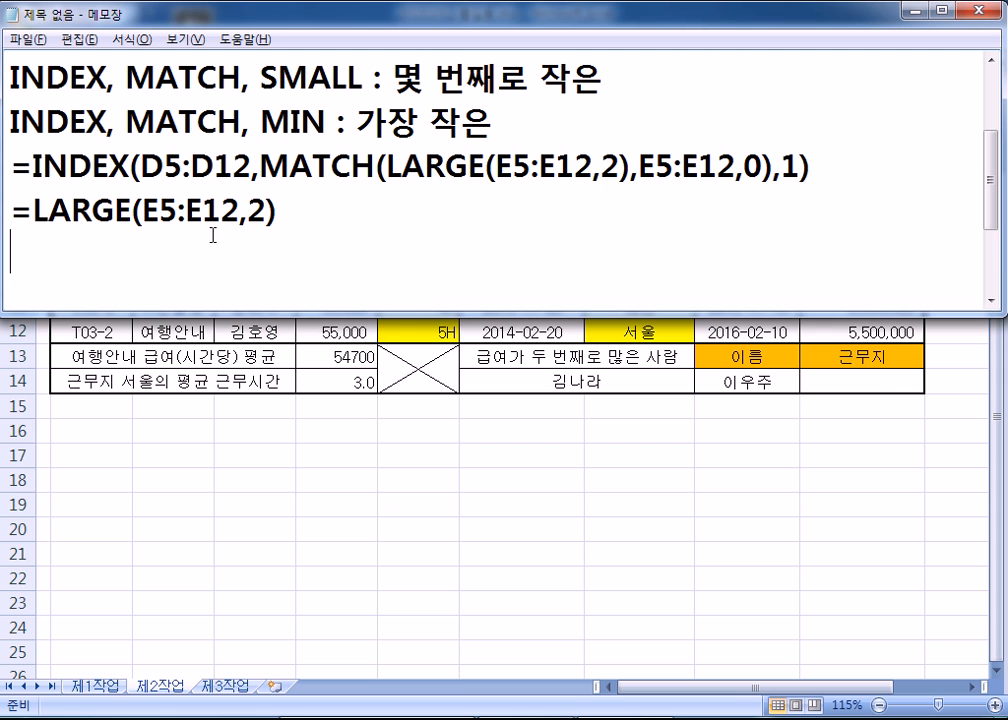
key("alt+Tab")
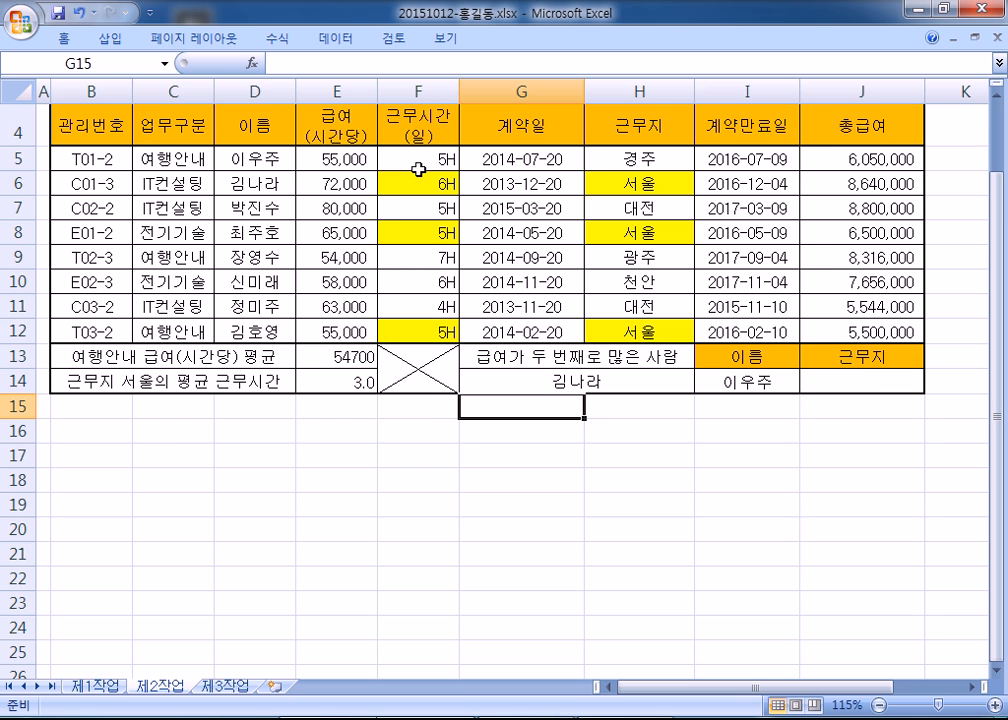
key("alt+Tab")
scroll(421, 189, "up", 1)
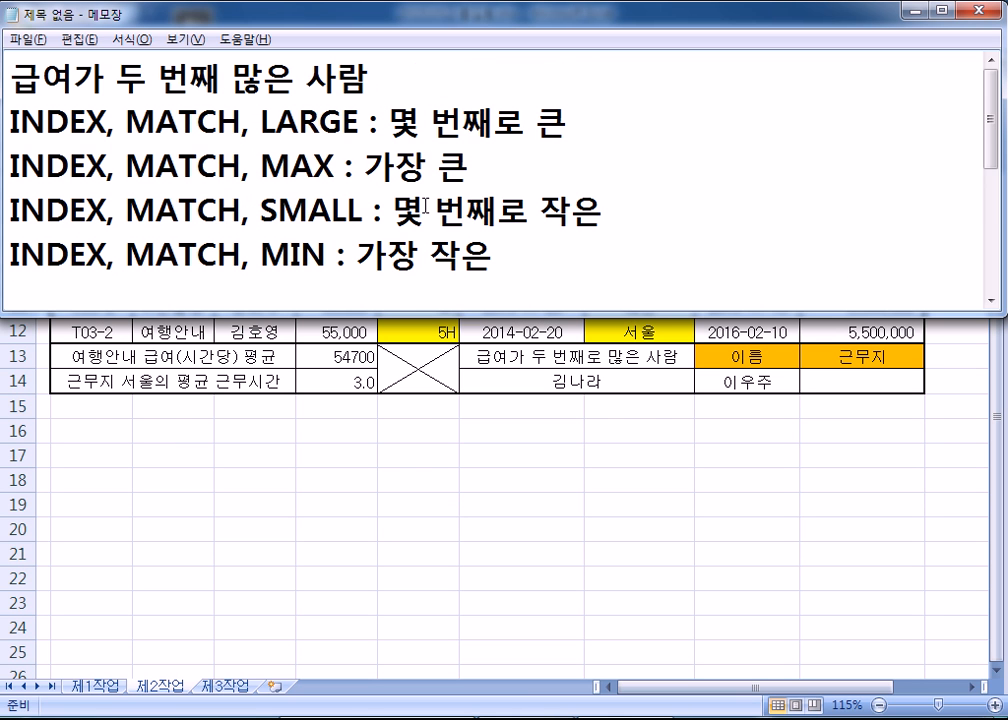
scroll(425, 205, "down", 1)
key("alt+Tab")
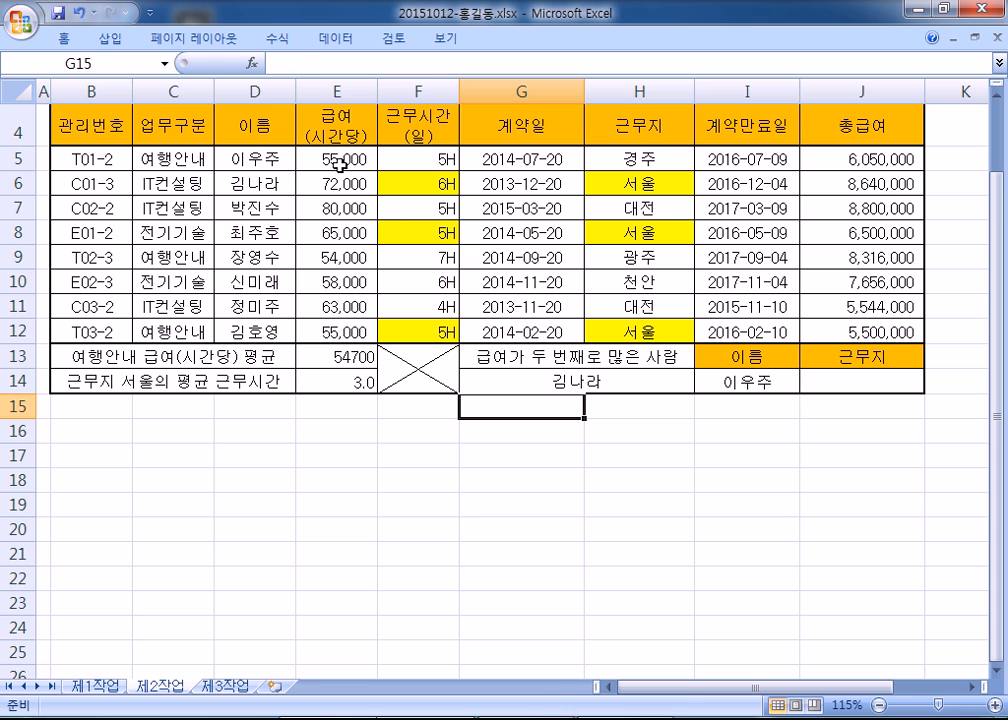
- Check the E5:E12 wages, reselect G15, and select the =LARGE(E5:E12,2) line in the notes
left_click_drag(340, 162, 340, 333)
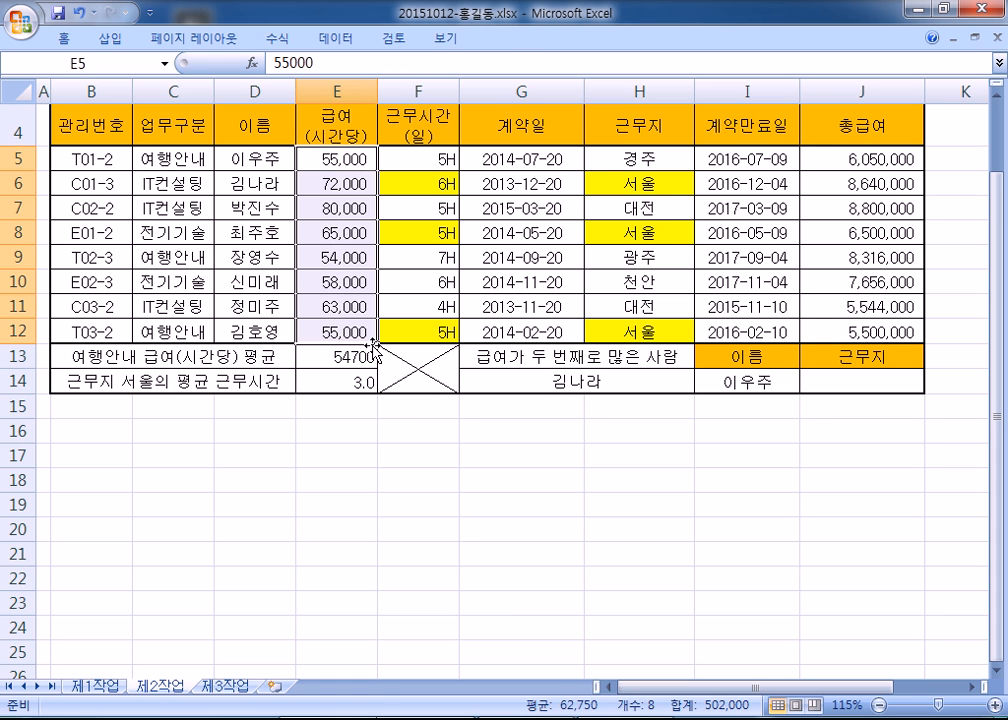
left_click(492, 407)
key("alt+Tab")
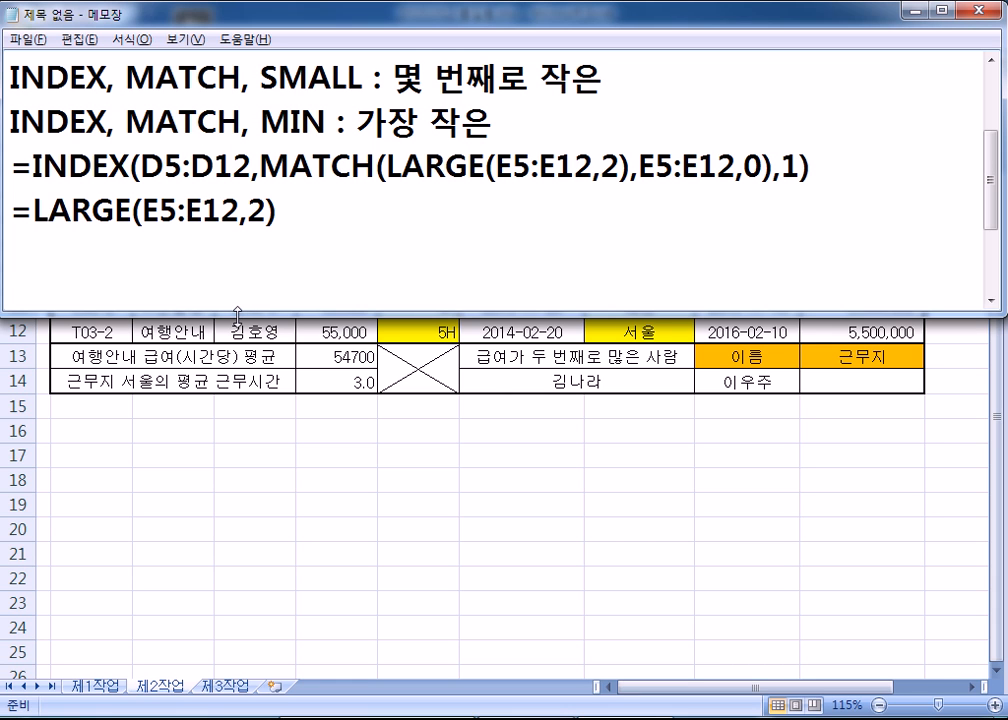
double_click(257, 212)
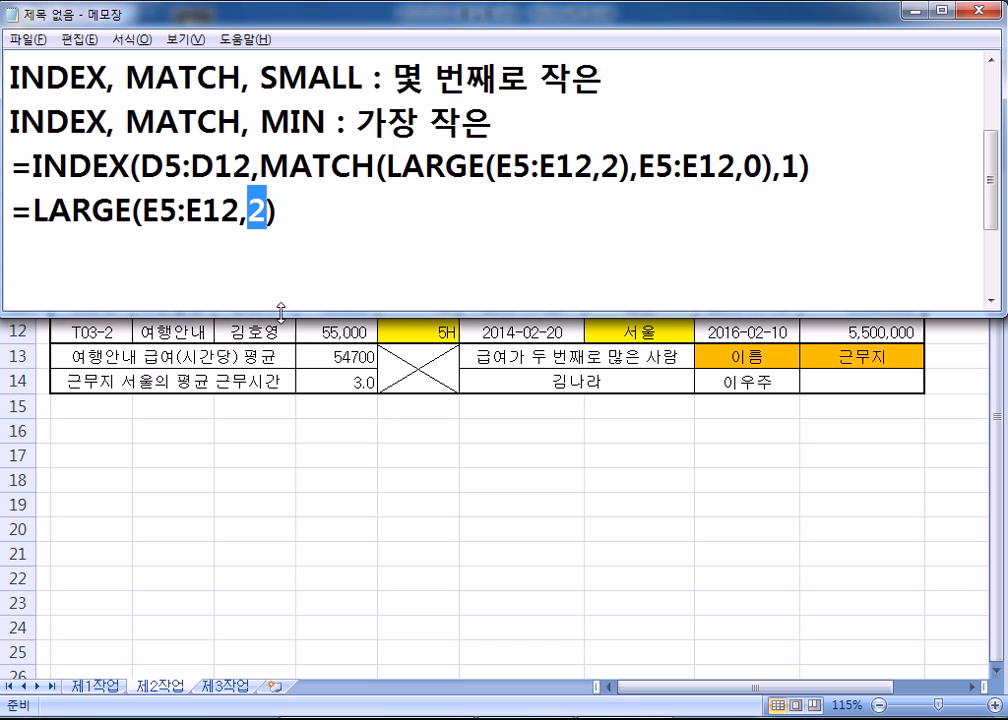
left_click_drag(281, 313, 281, 442)
scroll(295, 390, "up", 1)
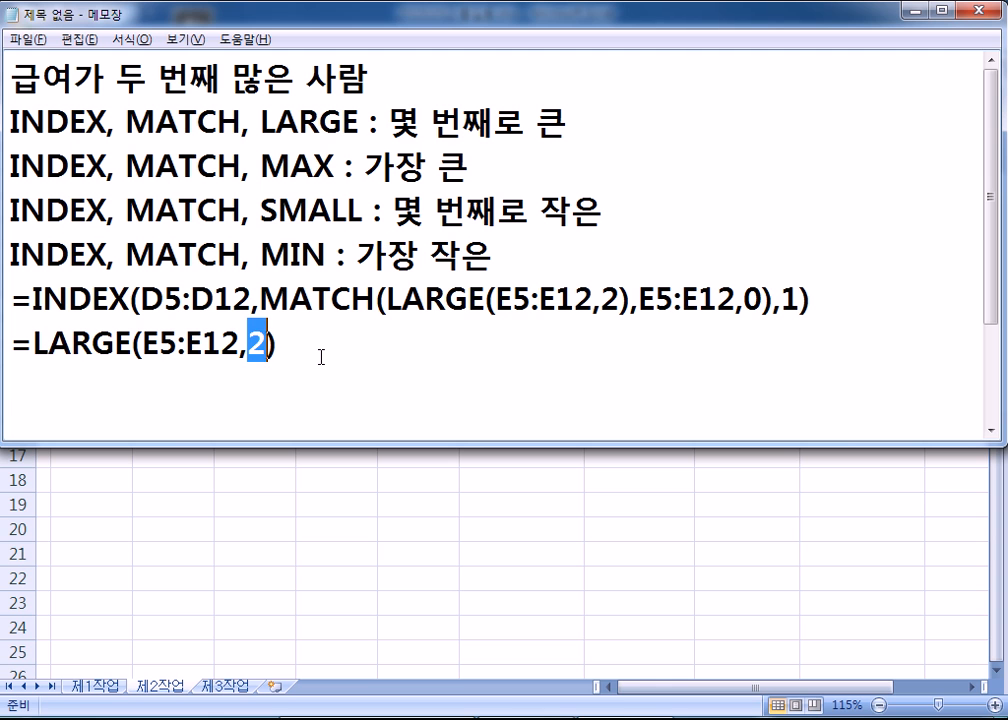
left_click_drag(322, 349, 10, 345)
- Paste =LARGE(E5:E12,2) into G15 and confirm its 72000 result against E6 and E7
key("ctrl+c")
key("alt+Tab")
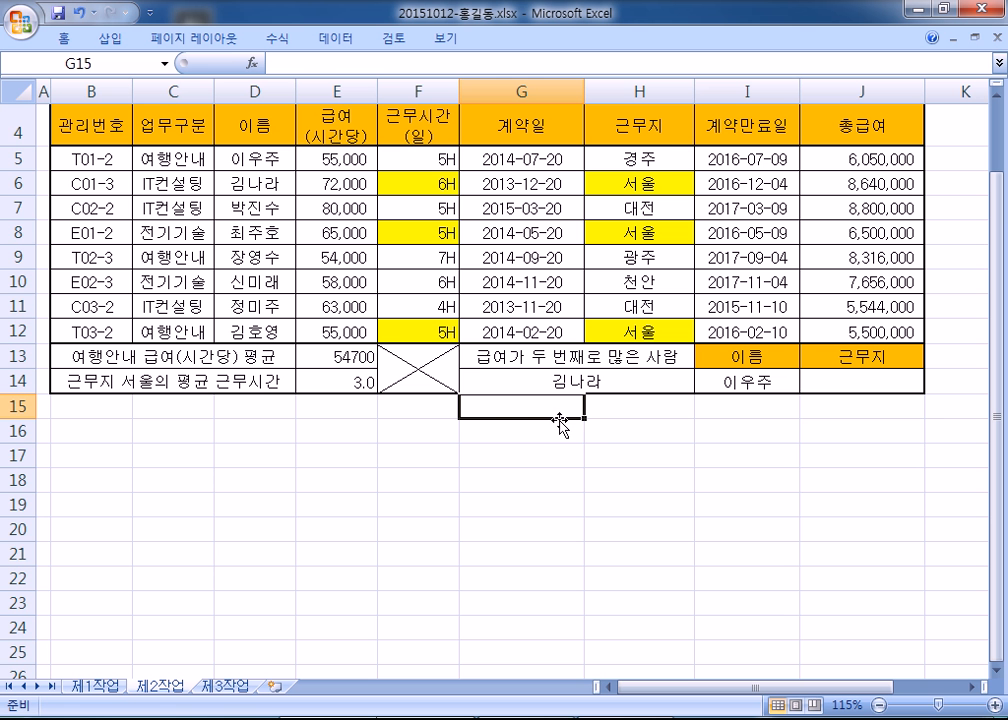
key("ctrl+v")
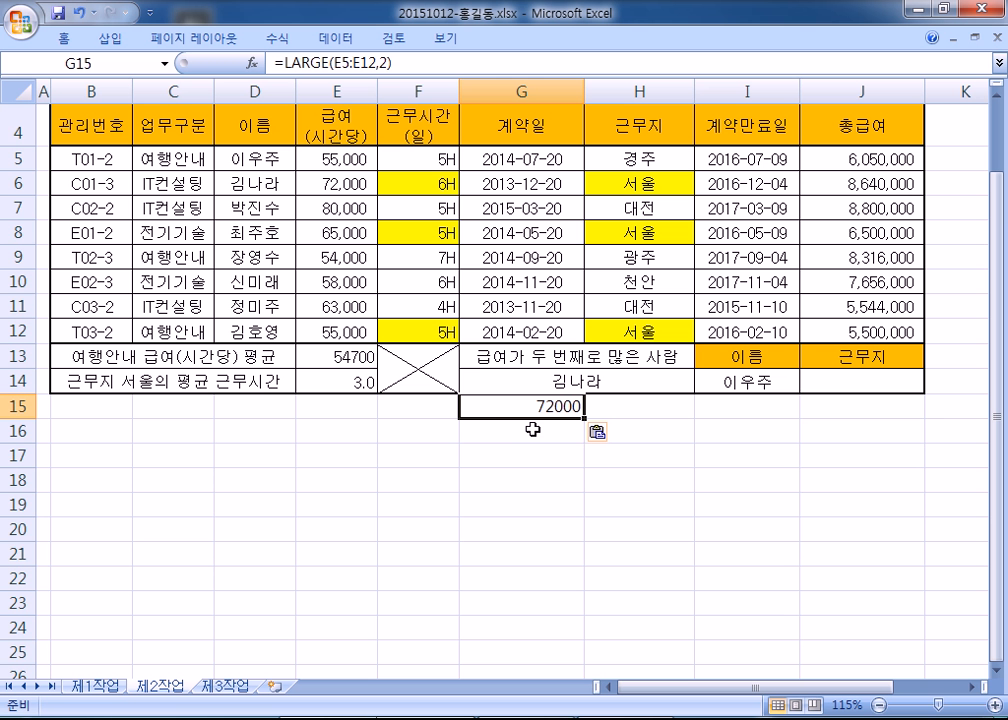
left_click(355, 201)
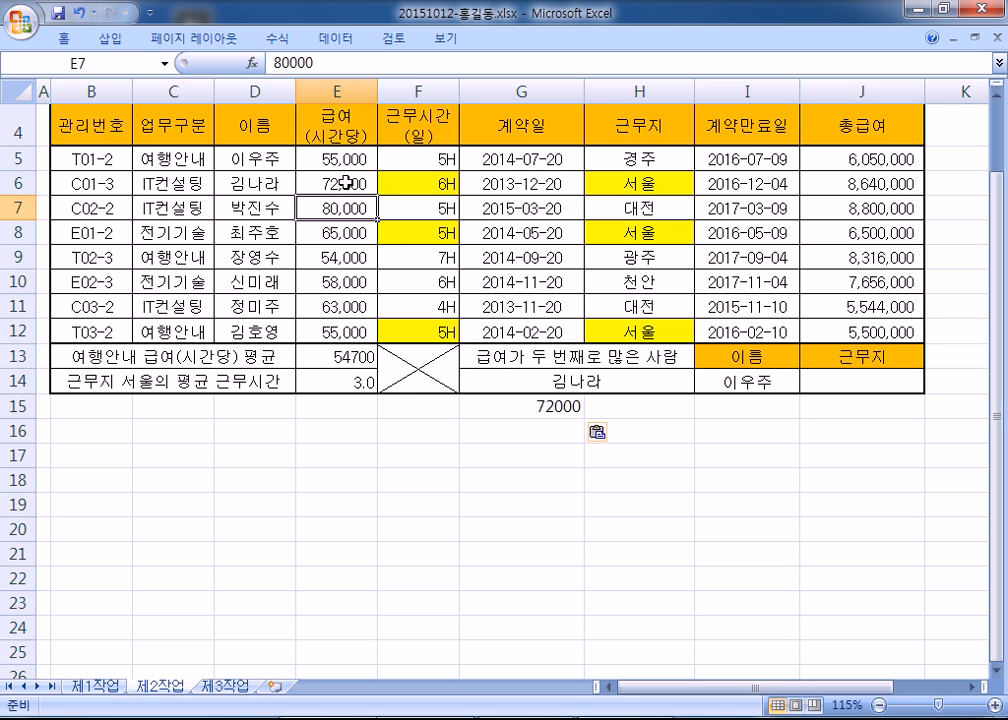
left_click(346, 184)
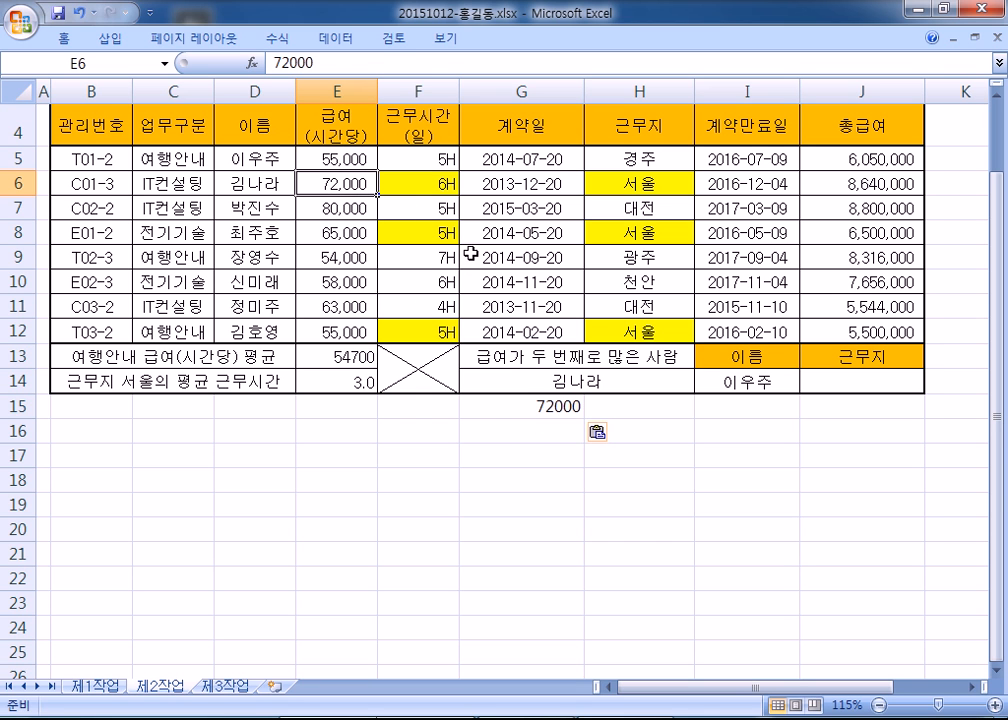
key("alt+Tab")
left_click_drag(262, 299, 630, 299)
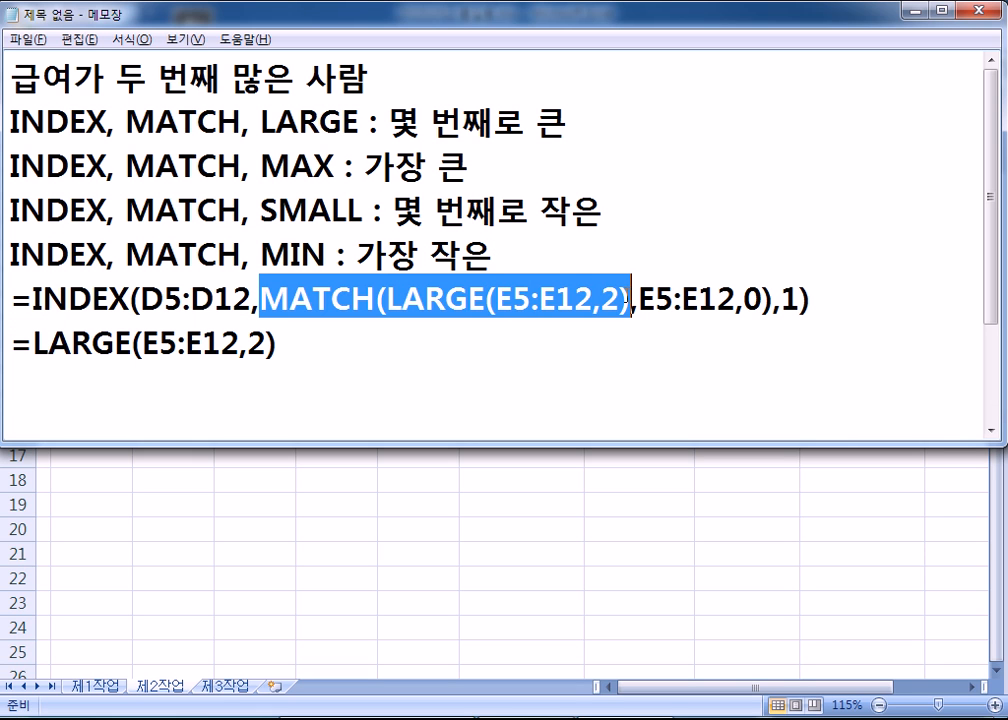
- Add a =MATCH(72000,E5:E12,0) line to the notes, with 72000 replacing the LARGE call
key("ctrl+c")
left_click(151, 390)
type("=")
key("ctrl+v")
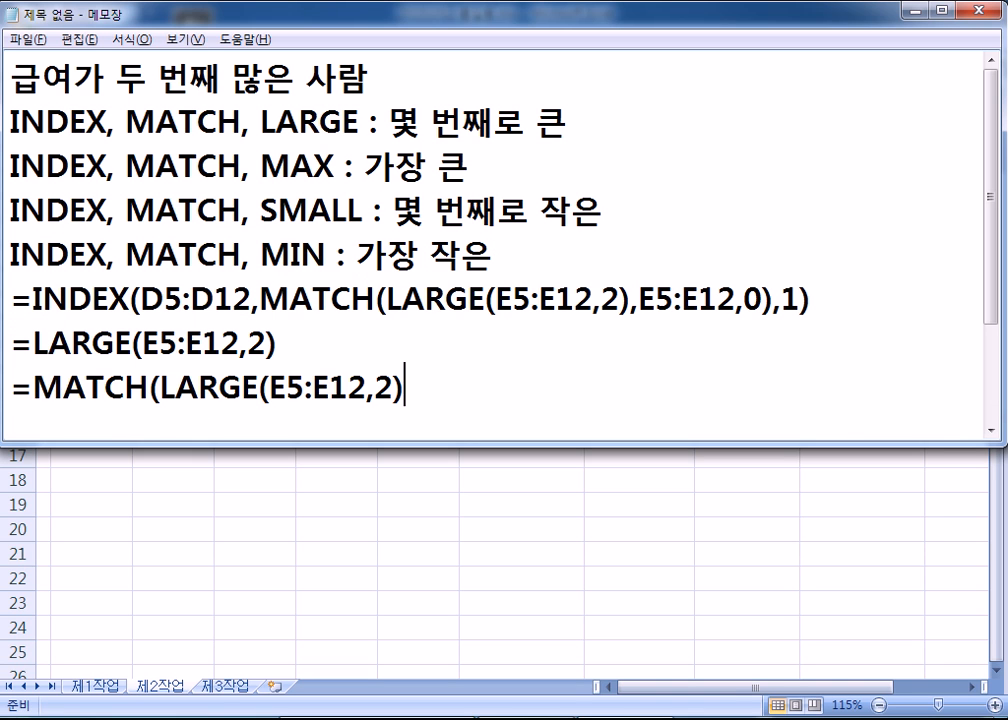
left_click_drag(159, 388, 350, 378)
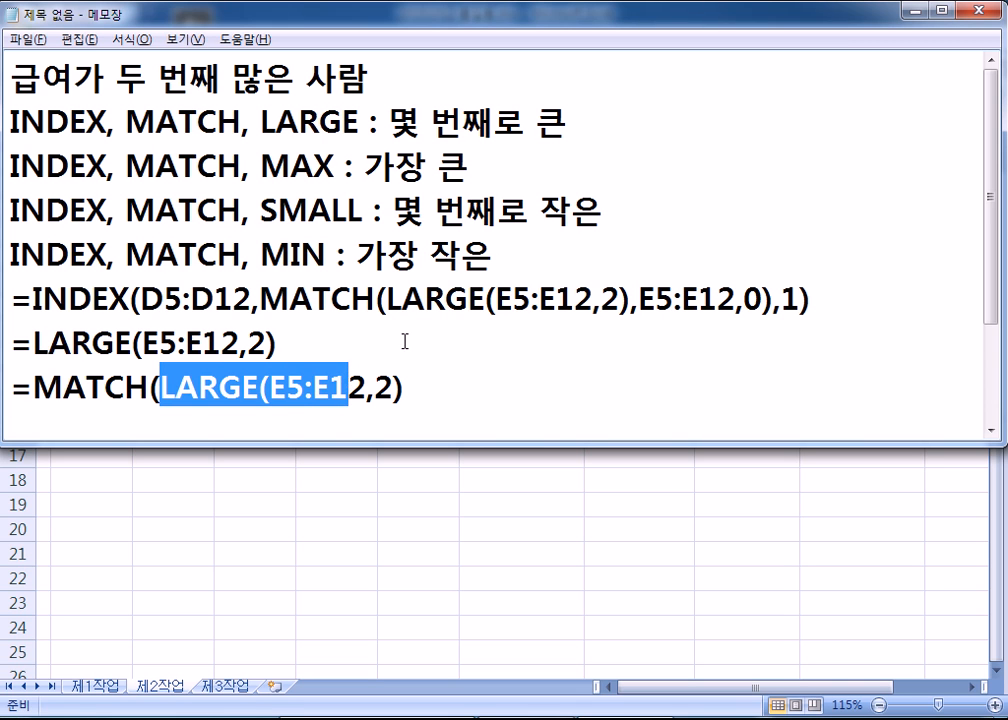
left_click(639, 298)
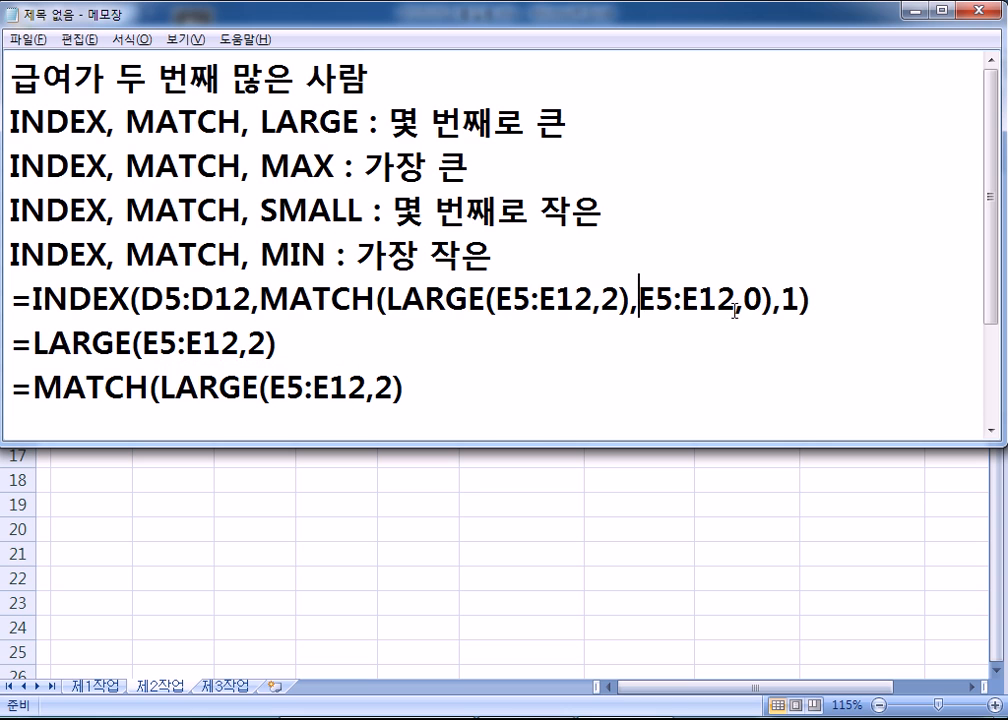
left_click_drag(776, 302, 263, 290)
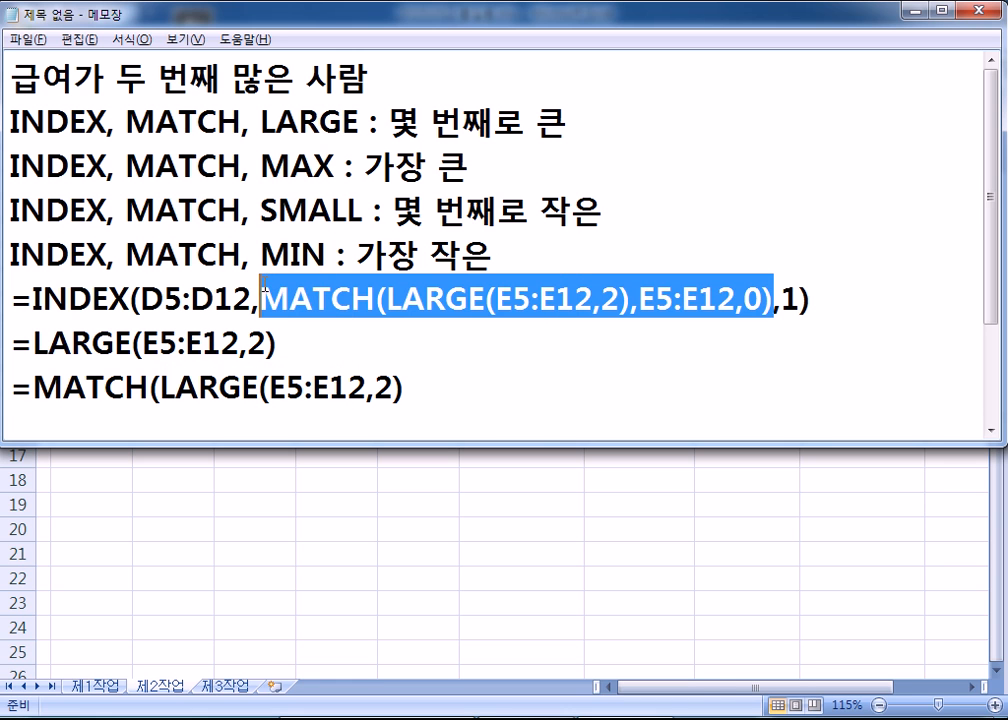
left_click_drag(40, 386, 390, 400)
key("ctrl+v")
left_click_drag(160, 388, 404, 388)
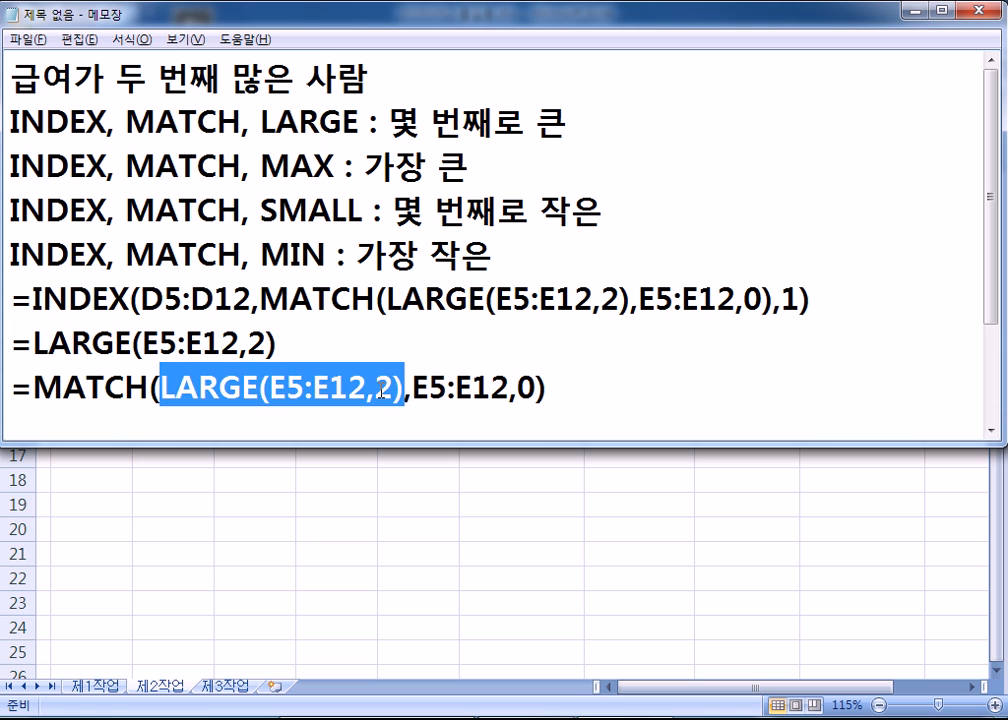
type("72000")
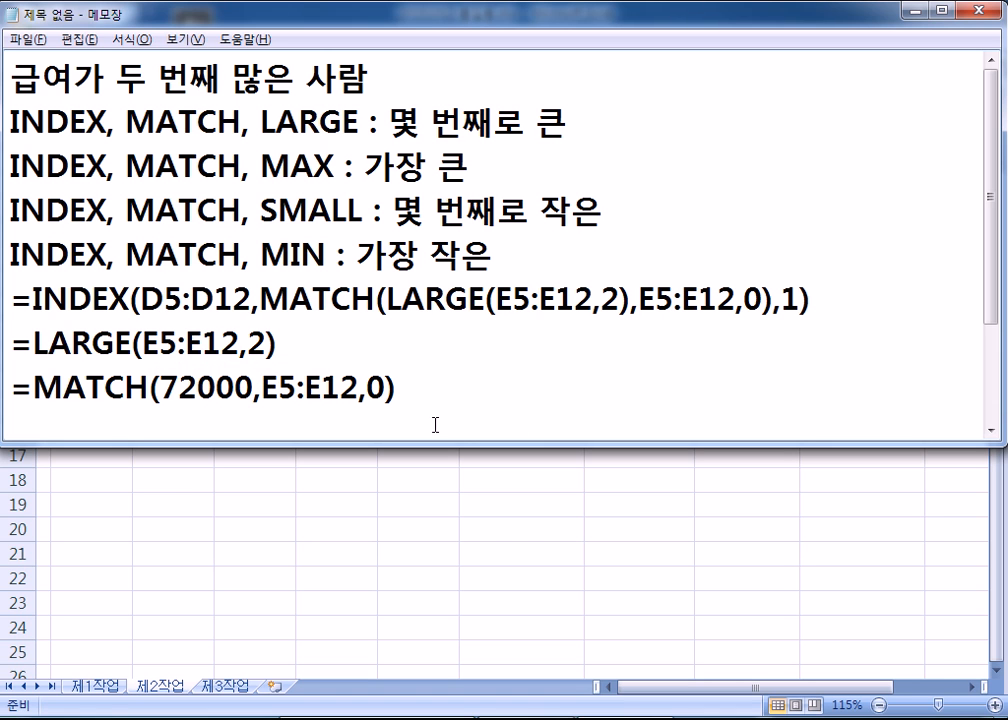
left_click_drag(412, 388, 12, 390)
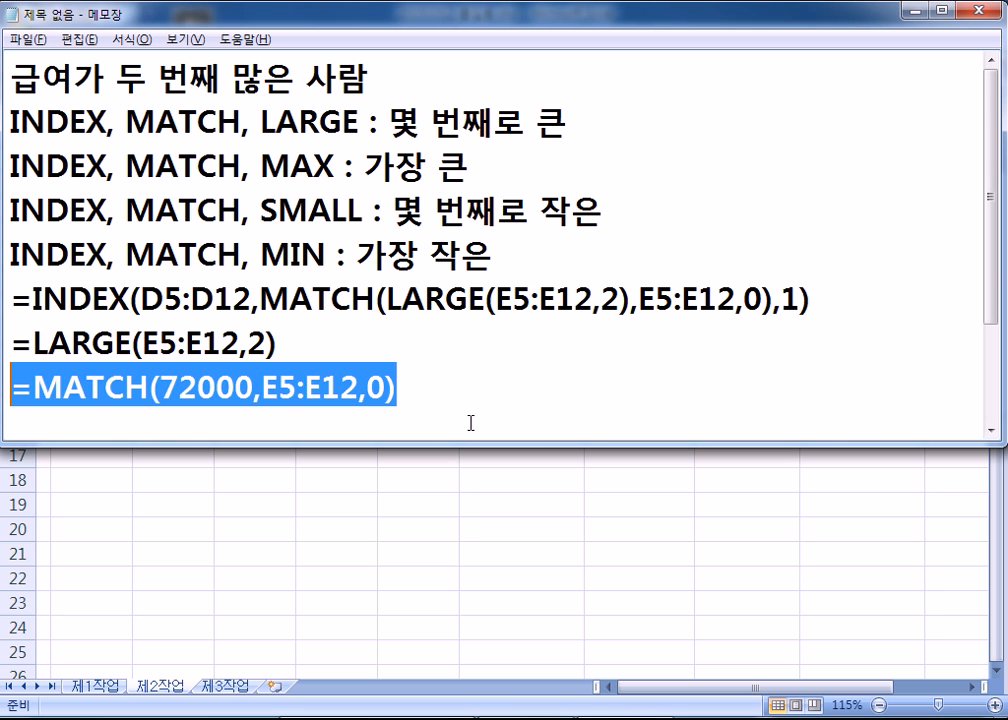
- Glance at Excel, then restore the =INDEX(D5:D12,2,1) line below MATCH with Ctrl+Z
key("alt+Tab")
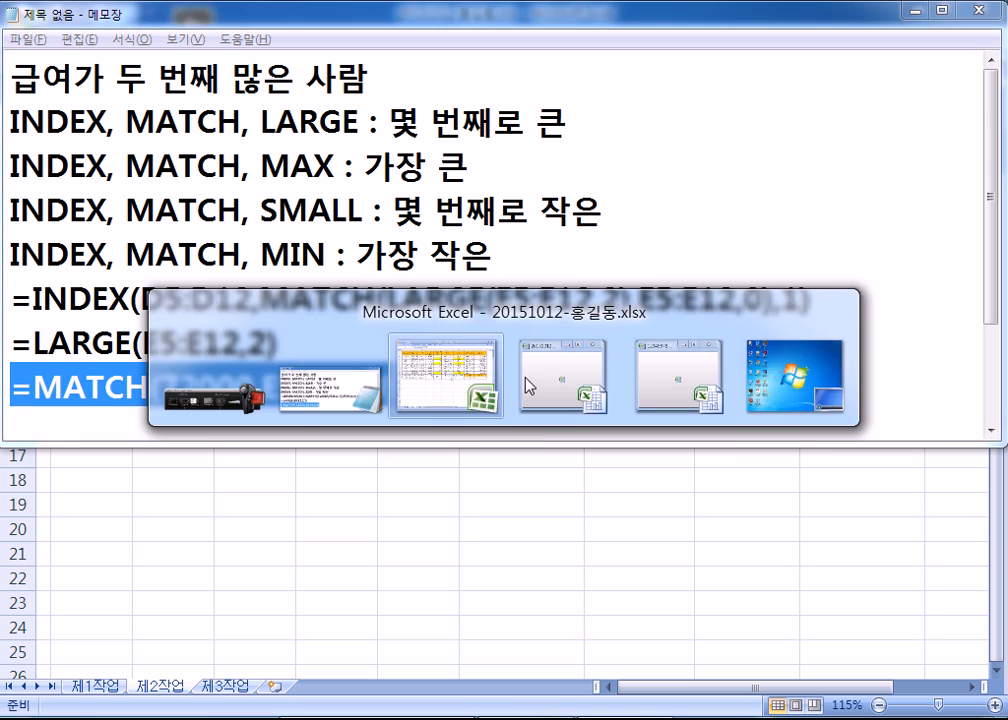
left_click(522, 425)
key("alt+Tab")
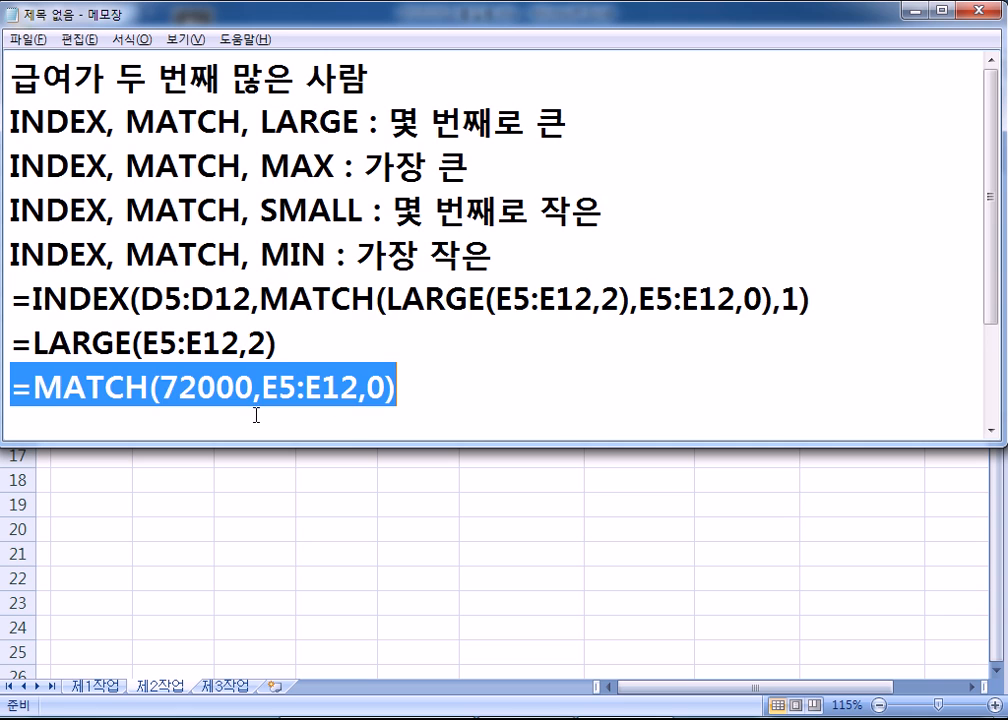
left_click(40, 404)
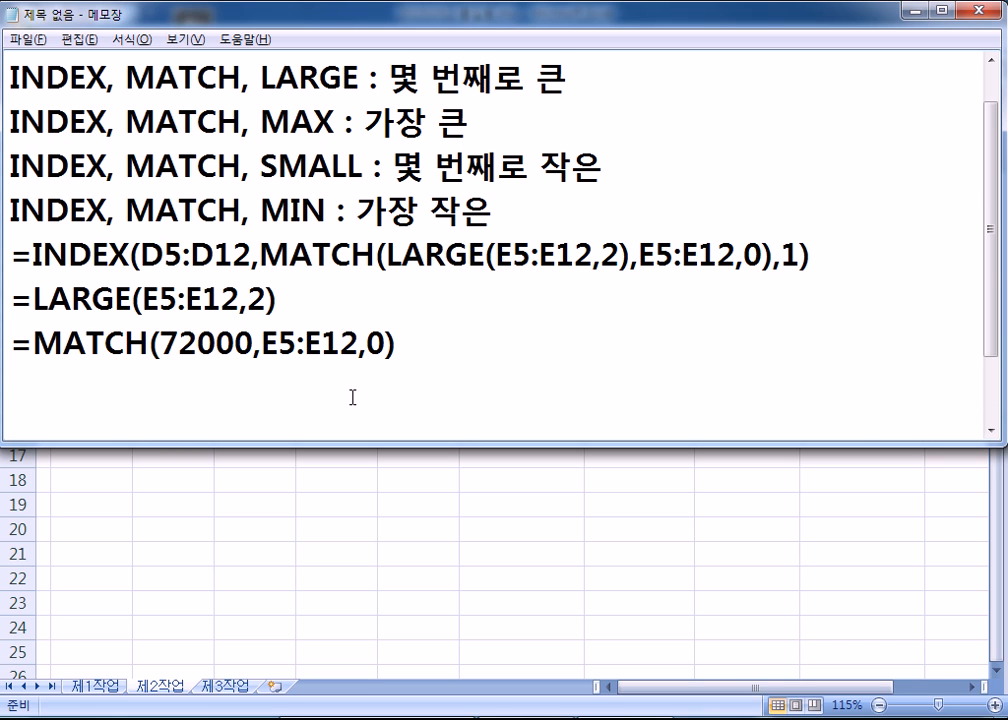
key("ctrl+z")
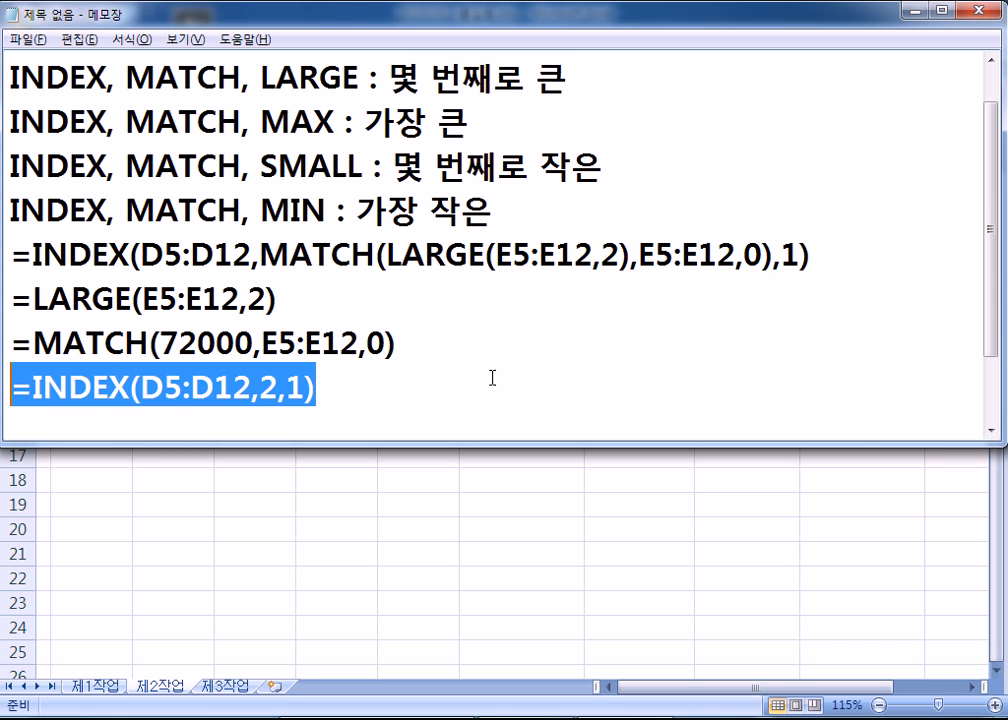
key("alt+Tab")
- Compare G16's MATCH result with the =MATCH(72000,E5:E12,0) line in the notes
left_click(544, 429)
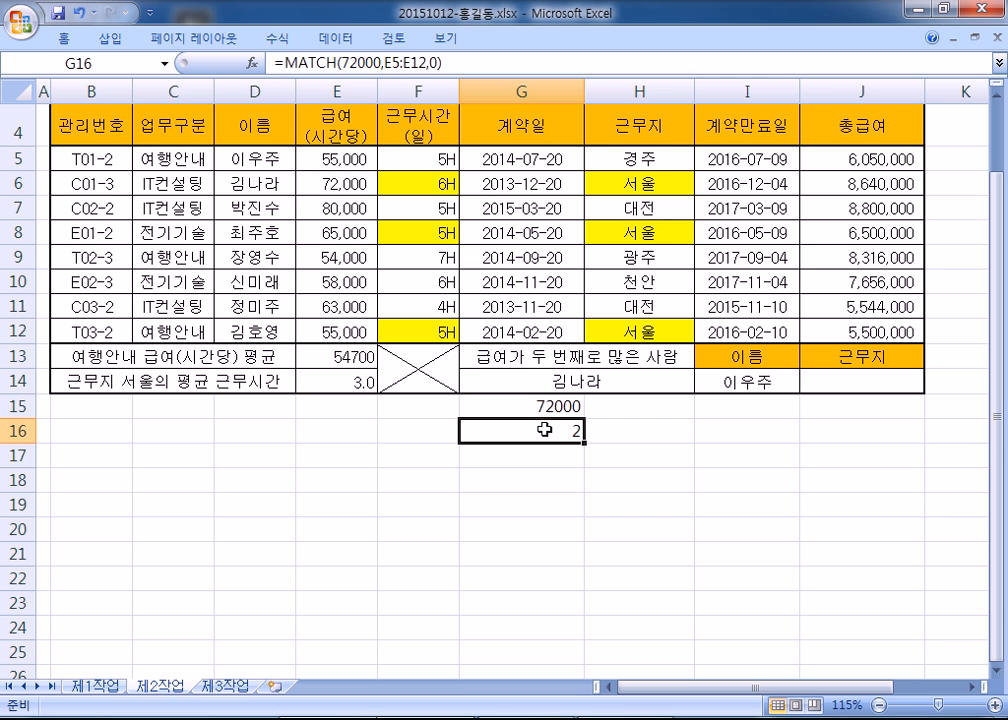
key("alt+Tab")
left_click_drag(412, 344, 5, 345)
left_click_drag(161, 343, 254, 344)
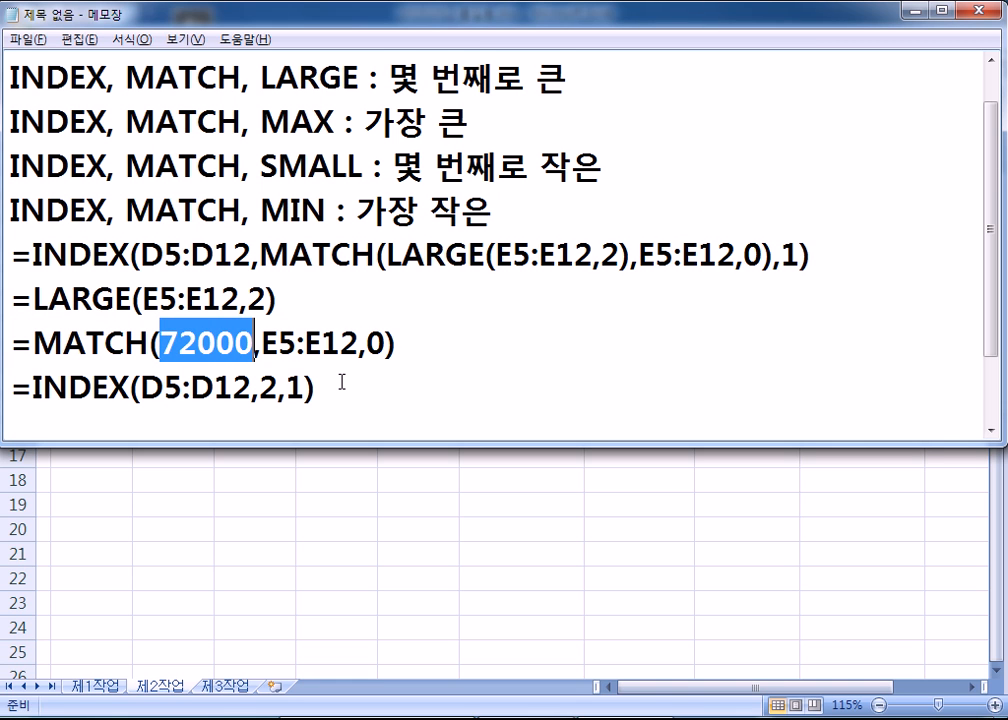
- Copy =INDEX(D5:D12,2,1) from the notes and paste it into cell G17
key("alt+Tab")
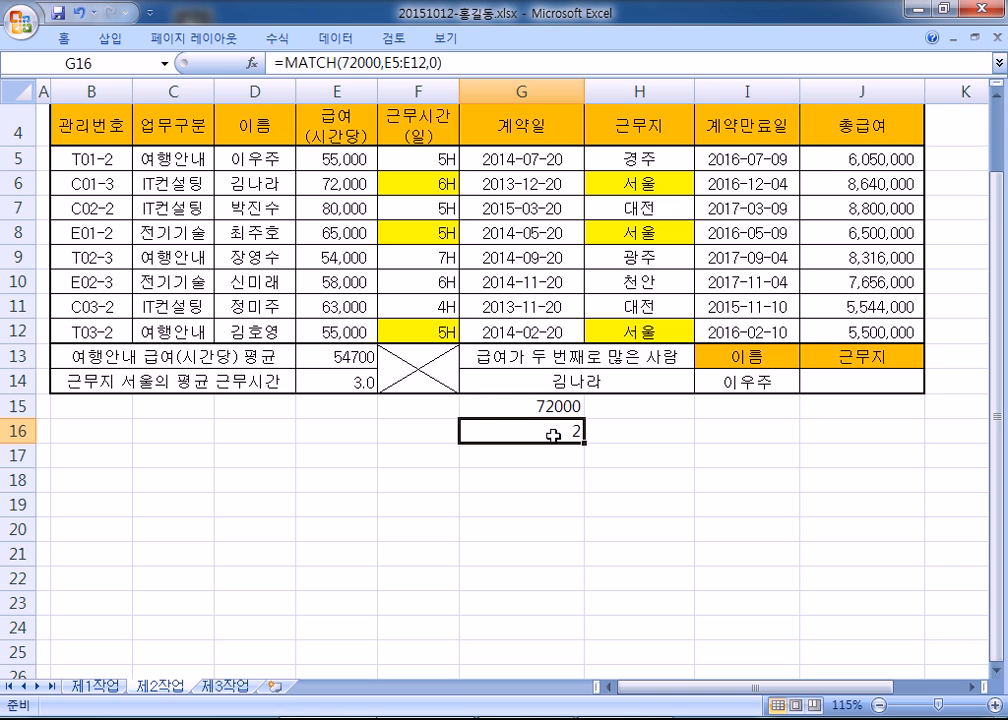
left_click(541, 456)
key("alt+Tab")
left_click_drag(328, 392, 4, 390)
key("ctrl+c")
key("alt+Tab")
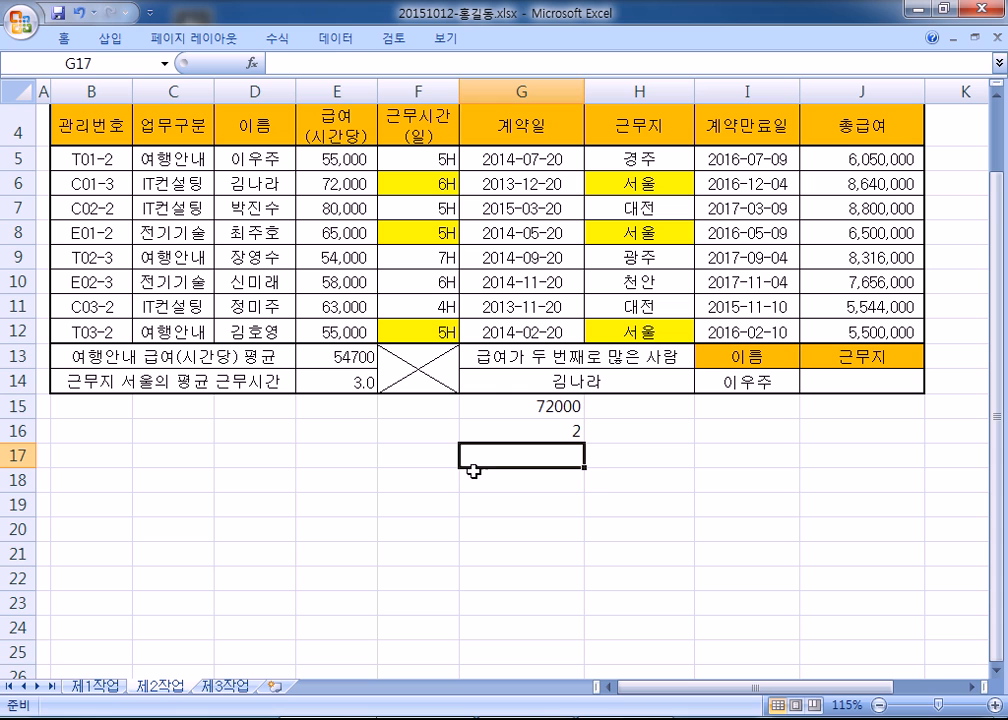
key("ctrl+v")
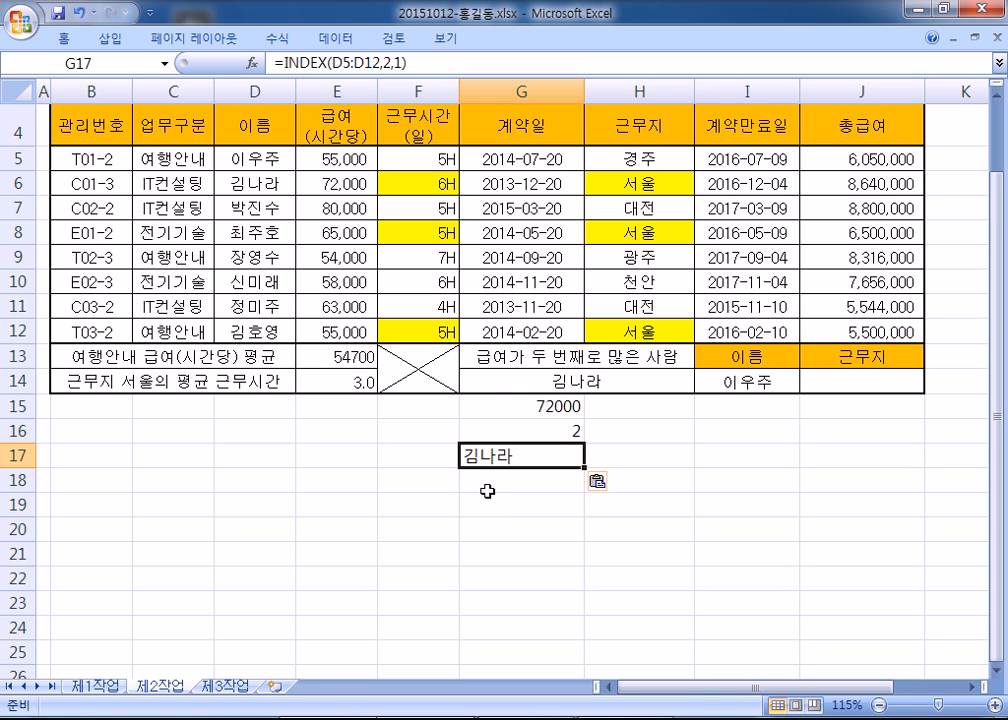
key("alt+Tab")
left_click(89, 420)
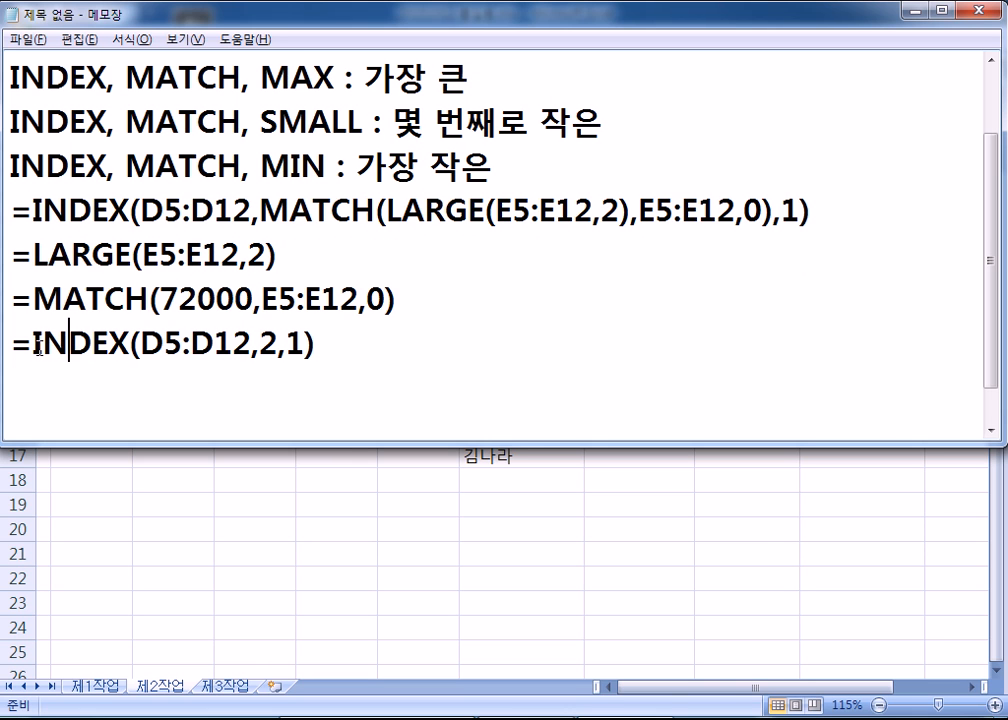
- Compare the D5:D12 name list with the INDEX row and column arguments
key("alt+Tab")
left_click_drag(258, 158, 255, 329)
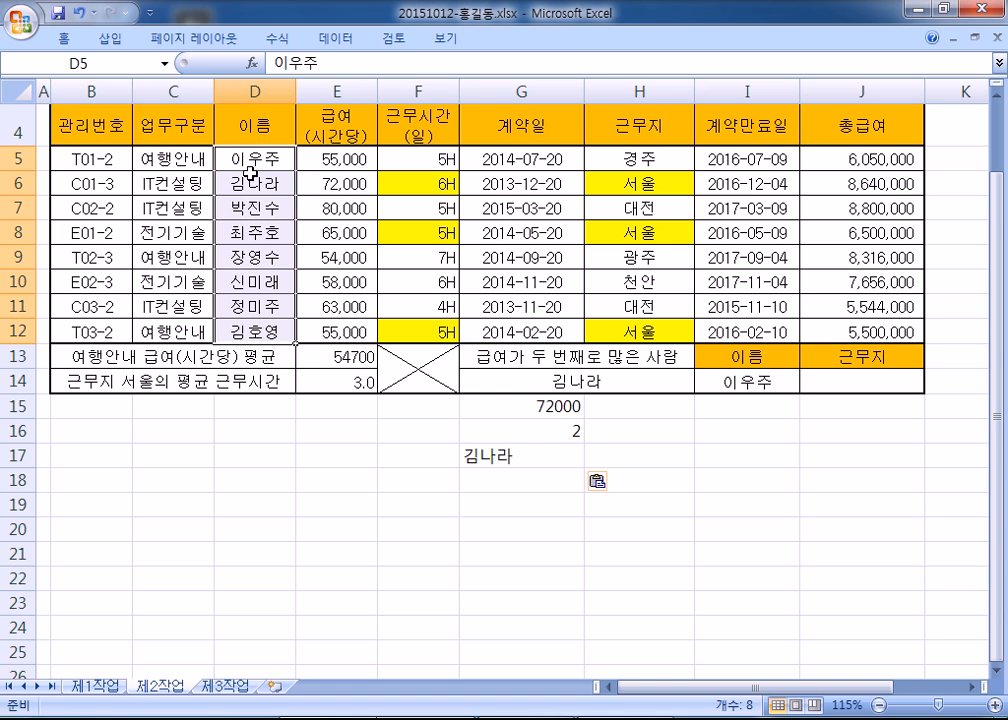
key("alt+Tab")
key("alt+Tab")
key("alt+Tab")
left_click_drag(262, 344, 305, 346)
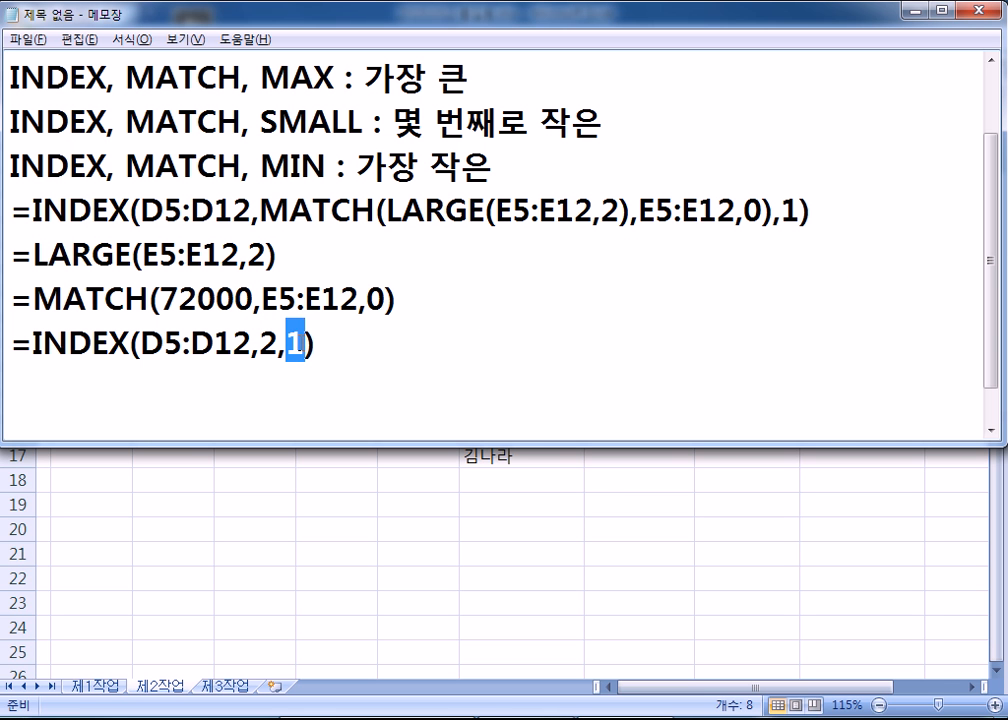
left_click_drag(281, 346, 305, 346)
left_click(74, 344)
- Duplicate the INDEX line and delete ',1' to make =INDEX(D5:D12,2)
left_click_drag(10, 338, 18, 376)
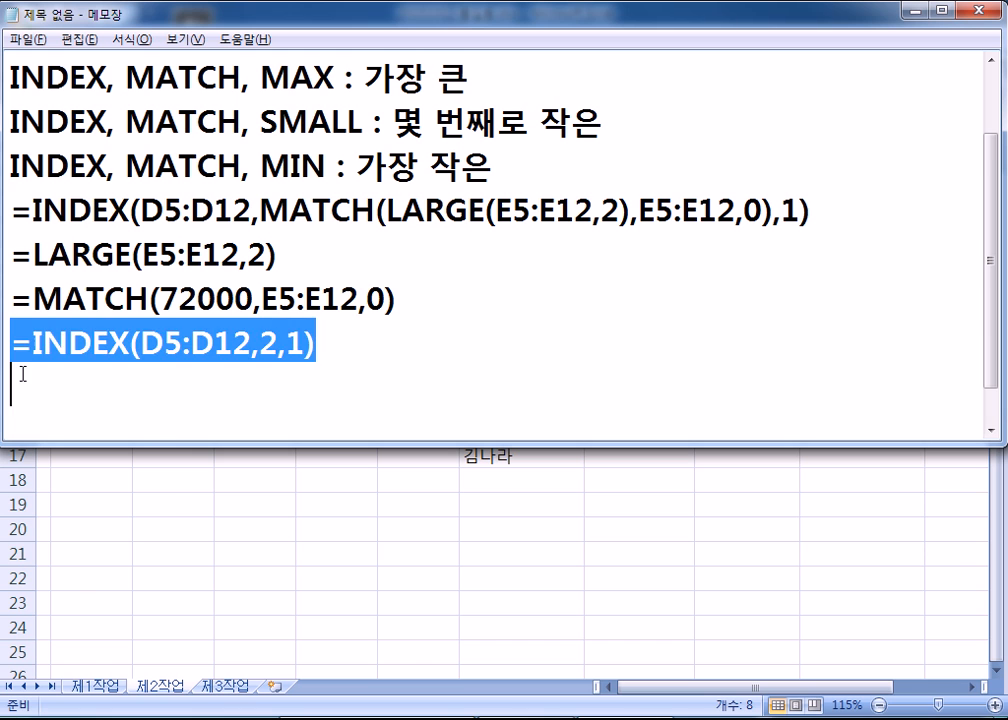
key("ctrl+c")
key("ctrl+v")
key("ctrl+v")
left_click_drag(281, 346, 305, 346)
key("Delete")
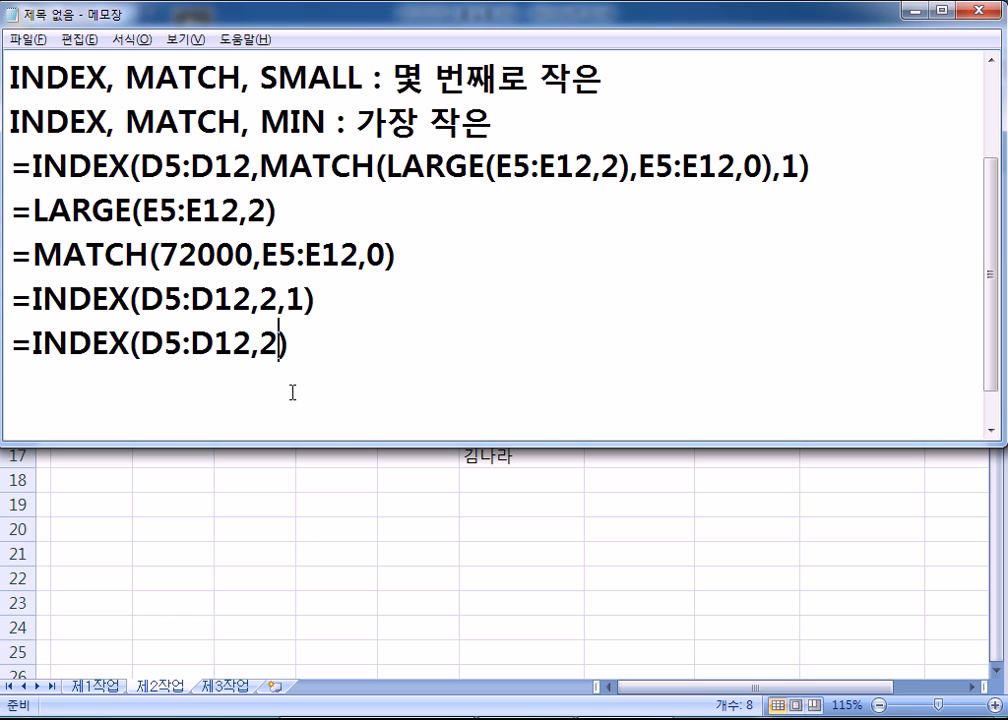
- Confirm in Excel that row 2 of D5:D12 is the name in D6
left_click(348, 300)
left_click_drag(260, 300, 271, 300)
key("alt+Tab")
left_click_drag(263, 160, 253, 331)
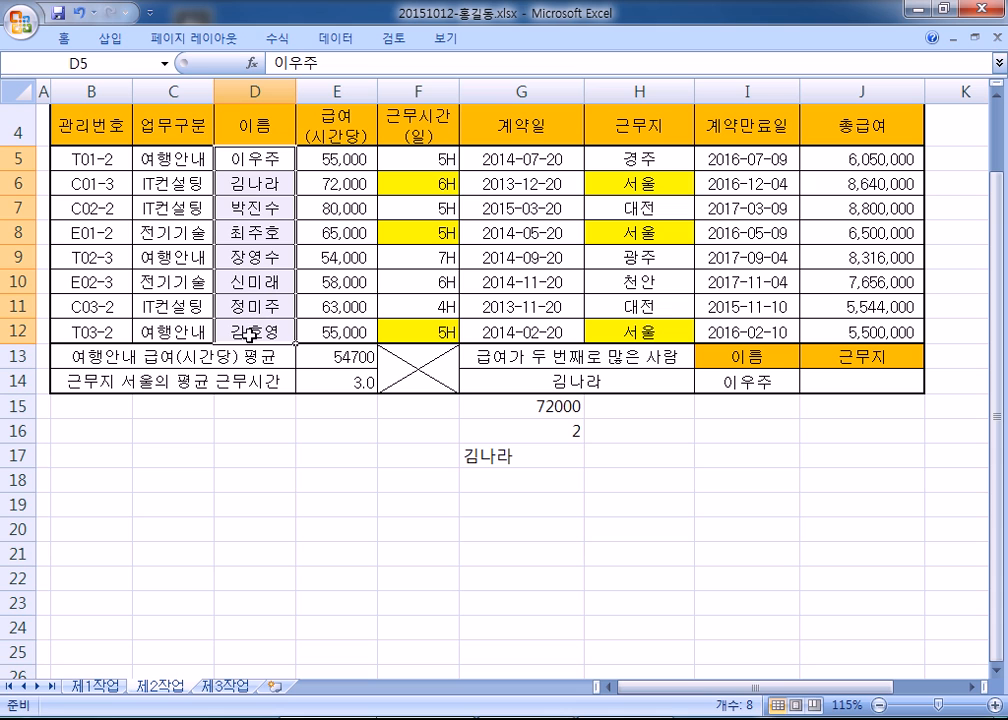
key("Return")
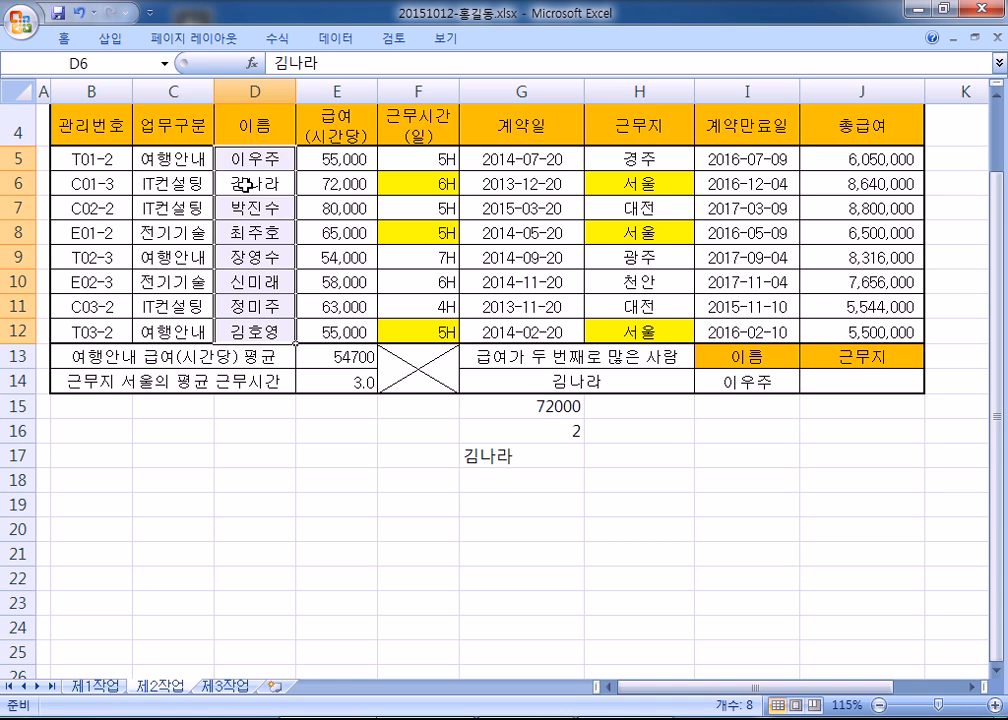
key("alt+Tab")
- Label =INDEX(D5:D12,2,1) with the returned employee's name and delete the two-argument INDEX line
left_click(374, 346)
type(":")
key("Up")
type(": RLA")
key("BackSpace")
key("BackSpace")
key("BackSpace")
key("Hangul")
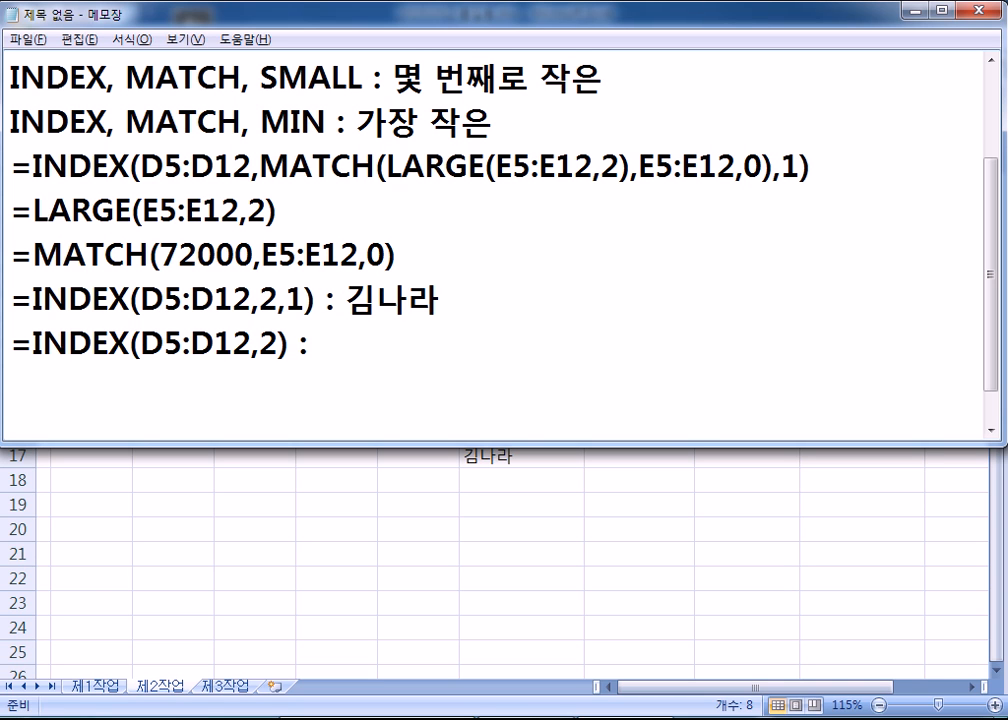
key("shift+Down")
key("Delete")
- Label the MATCH line ': 2' and the LARGE line ': 72000', adding a blank line above LARGE
key("Up")
key("Up")
key("Down")
key("End")
type(": 2")
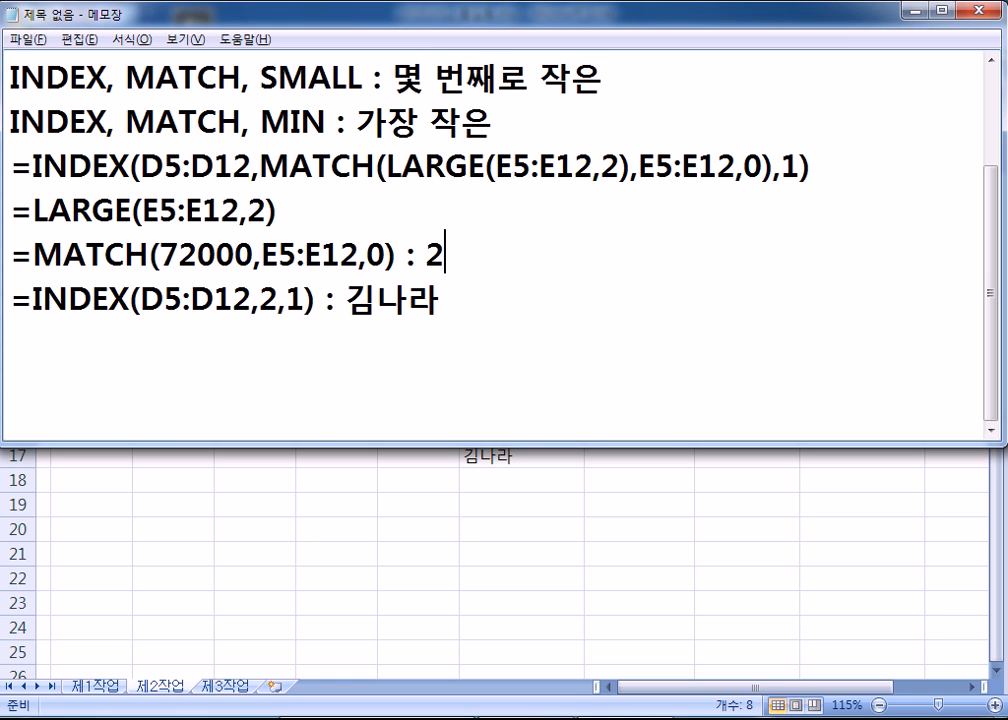
key("Up")
type(": 72000")
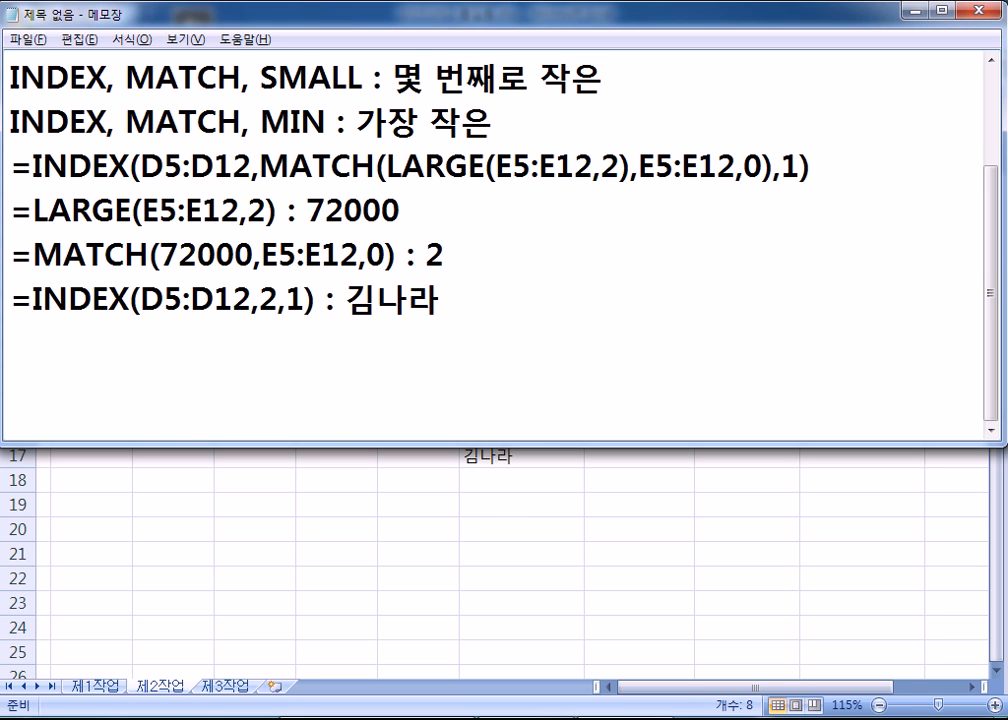
key("Return")
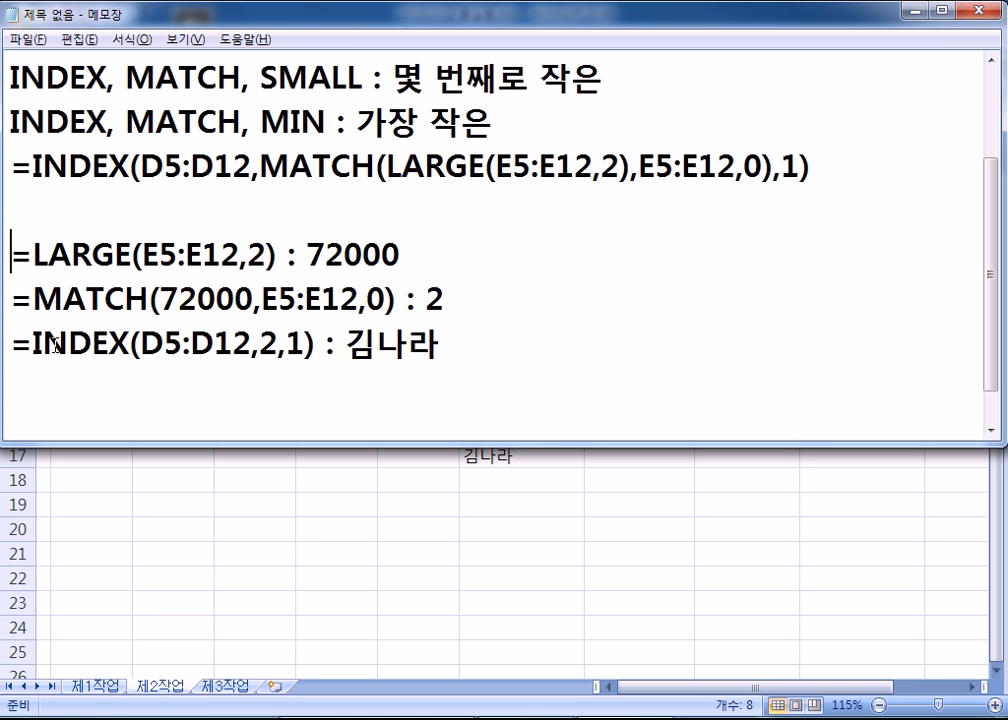
- Trace how LARGE's 72000 feeds MATCH's row number 2 into the combined INDEX formula
double_click(263, 345)
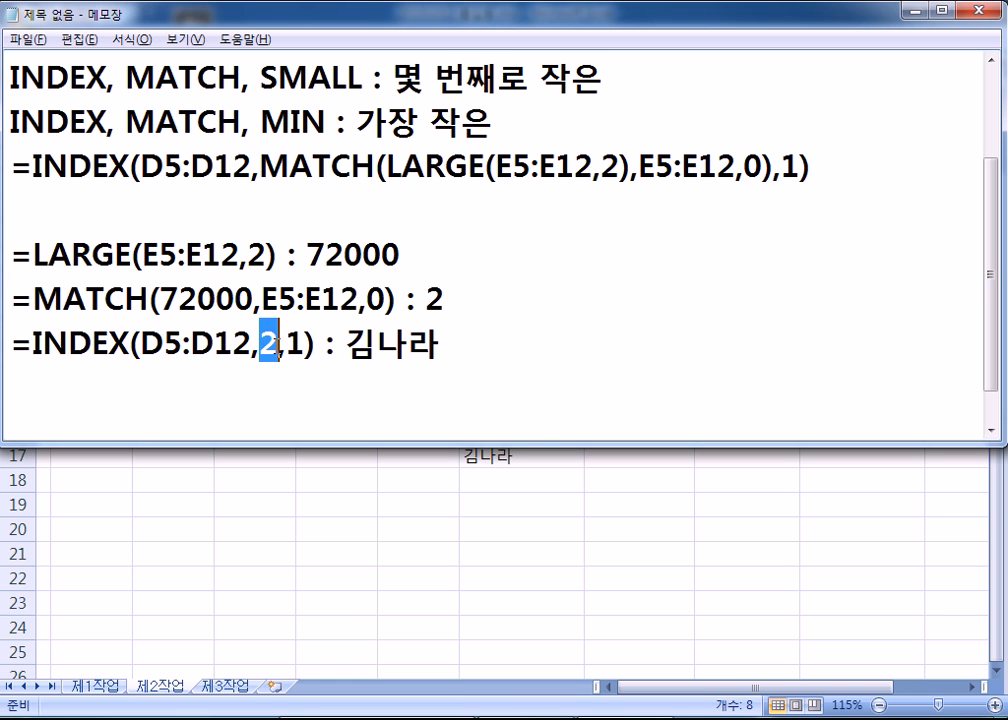
left_click_drag(33, 298, 403, 297)
left_click(265, 346)
double_click(268, 345)
left_click_drag(33, 298, 403, 298)
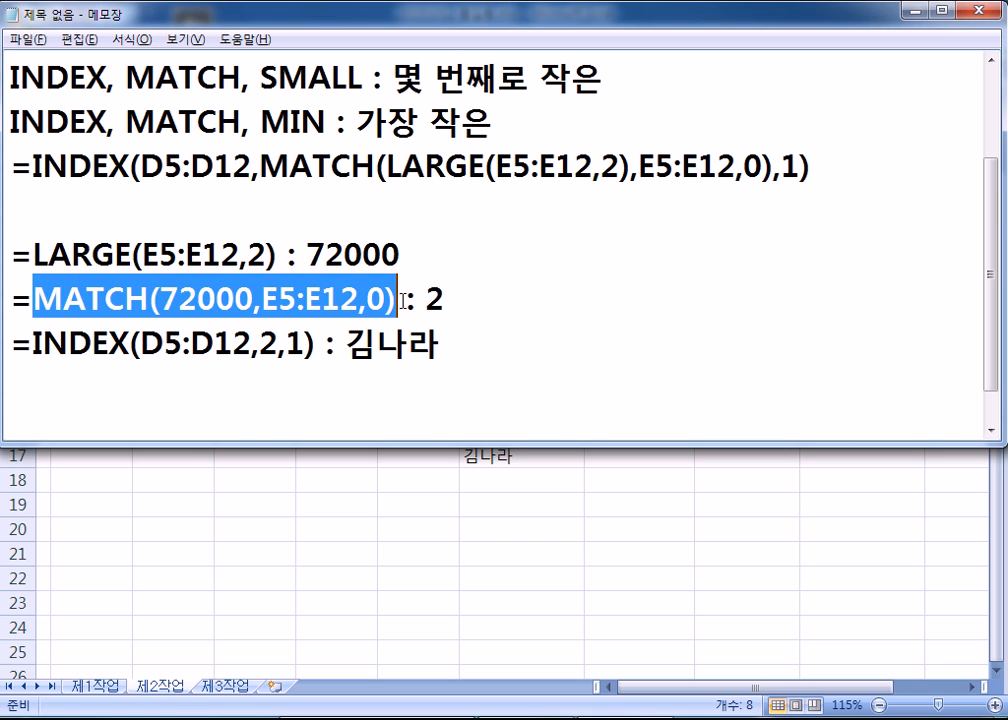
left_click(283, 298)
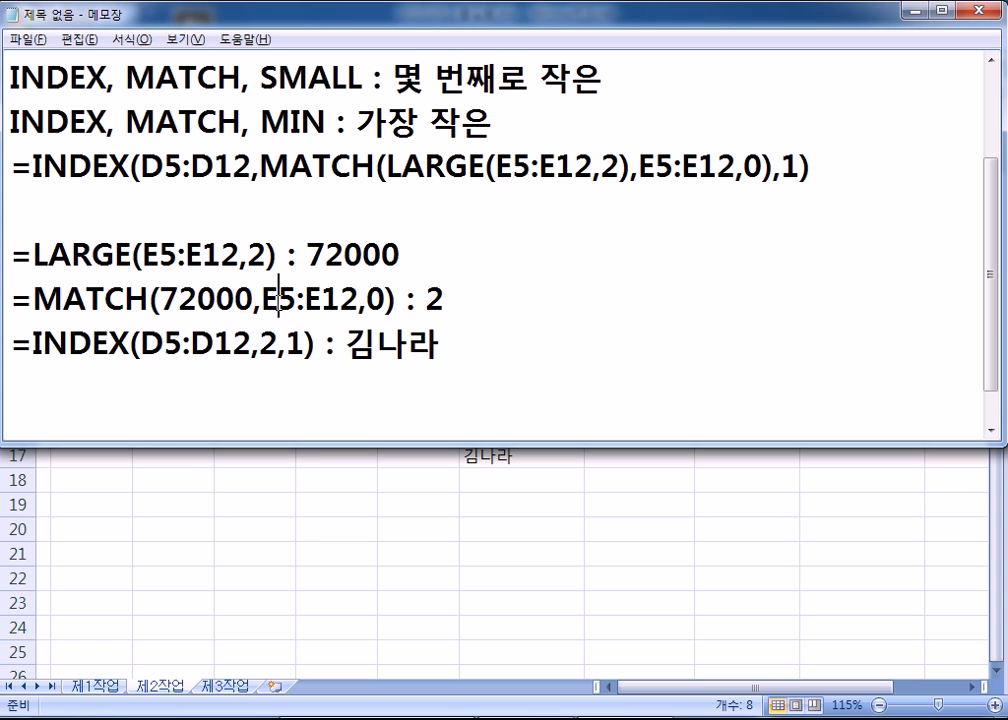
left_click_drag(161, 298, 255, 298)
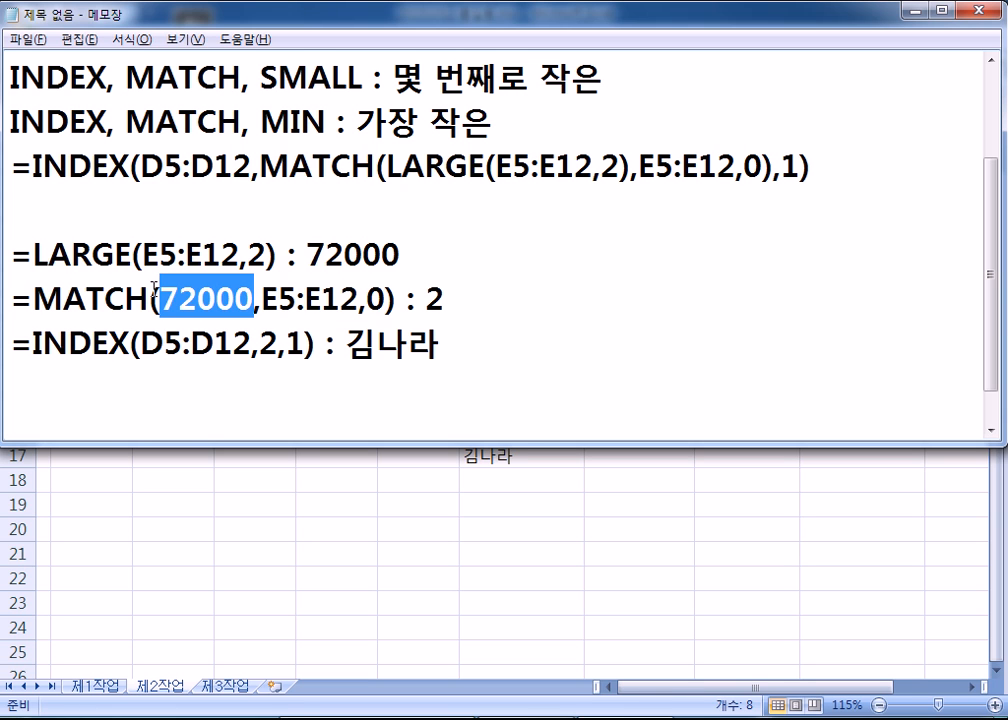
left_click_drag(34, 255, 252, 256)
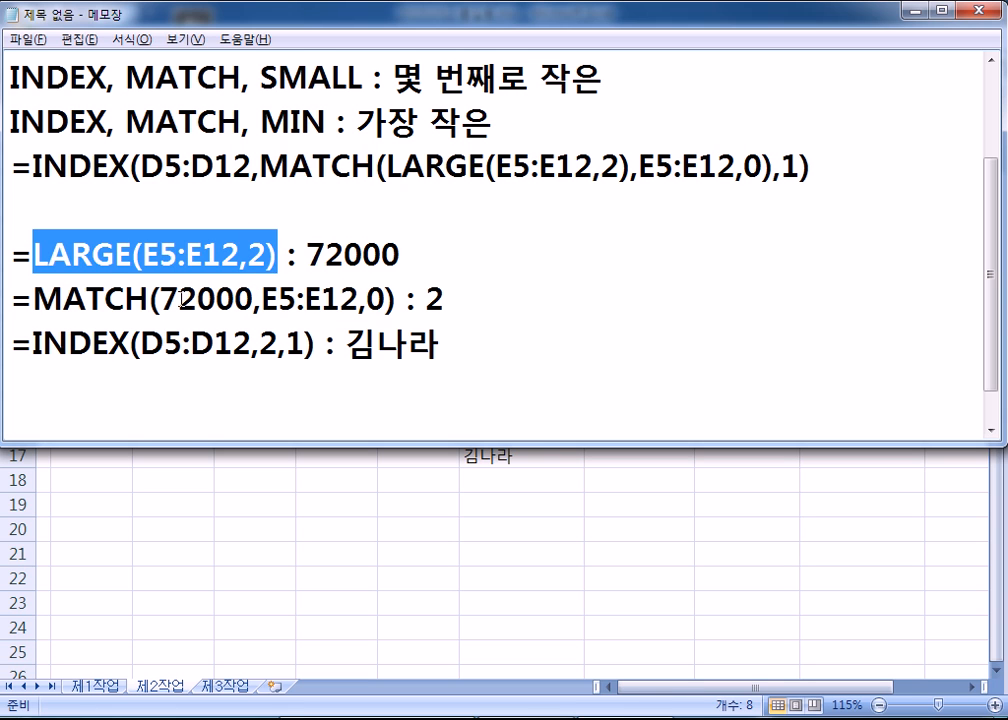
left_click_drag(33, 166, 811, 166)
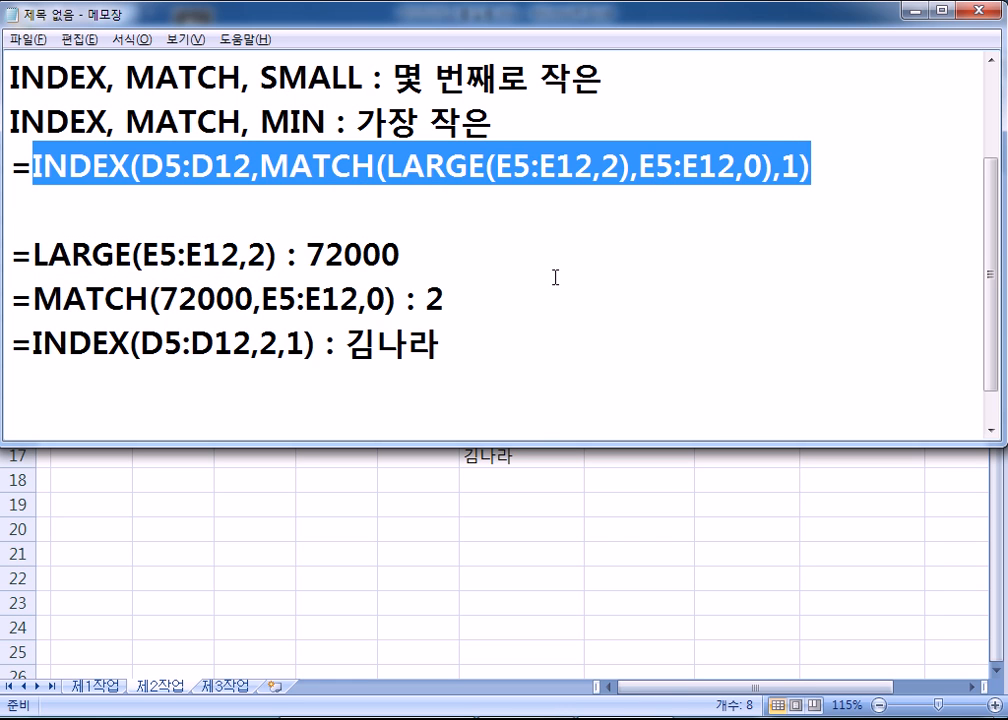
left_click(415, 388)
- Tidy the blank lines under the combined INDEX formula and leave a new empty line
key("Return")
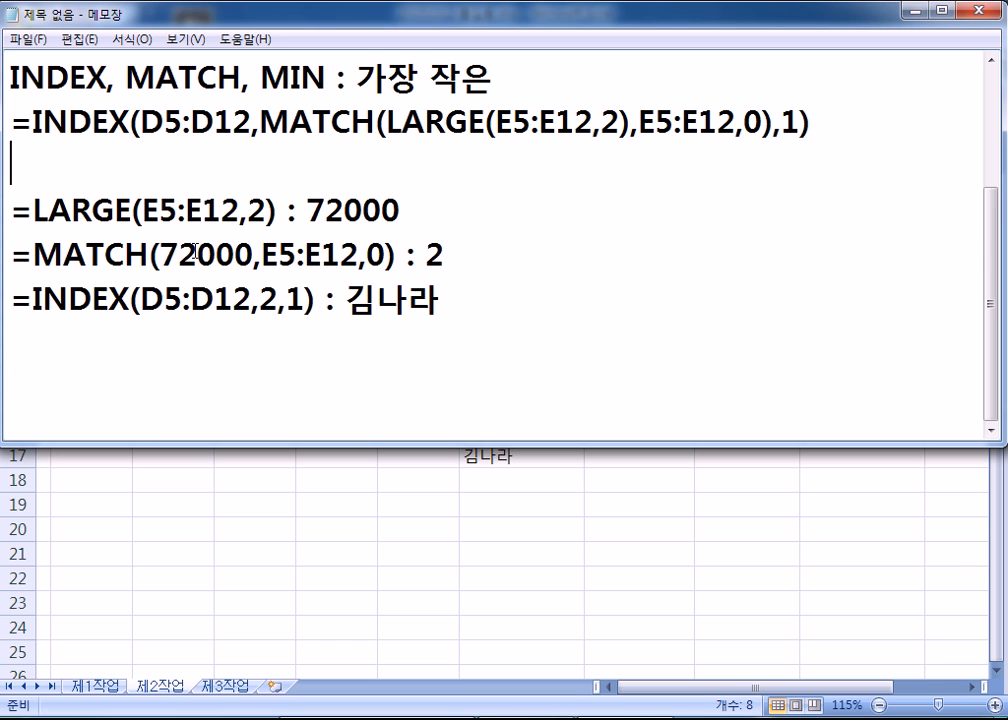
key("Delete")
left_click_drag(12, 165, 847, 160)
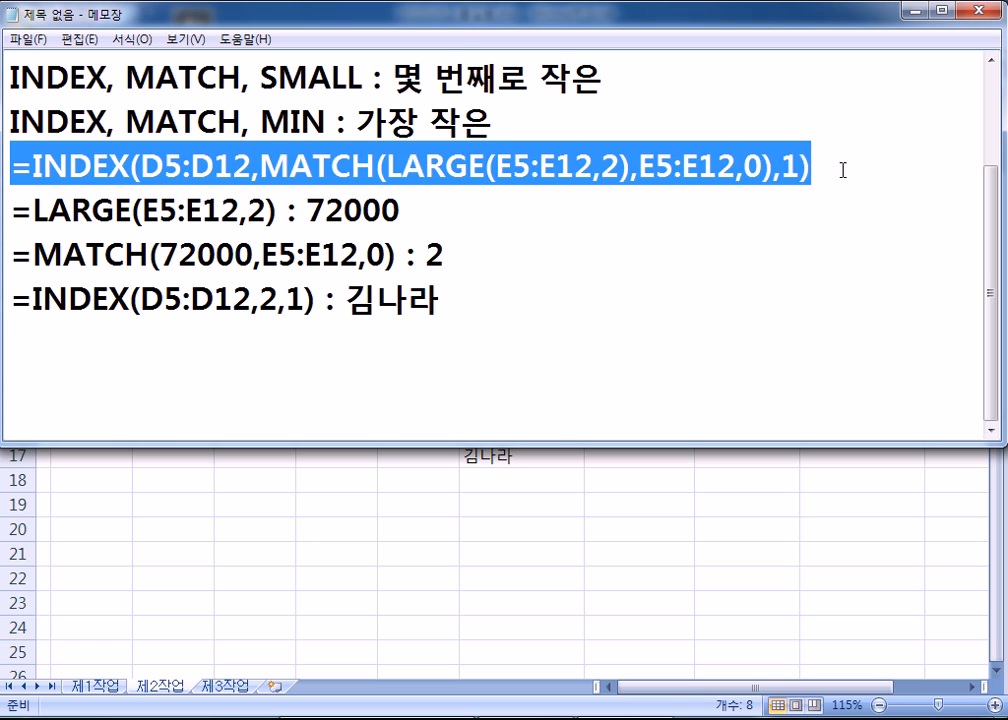
left_click(842, 169)
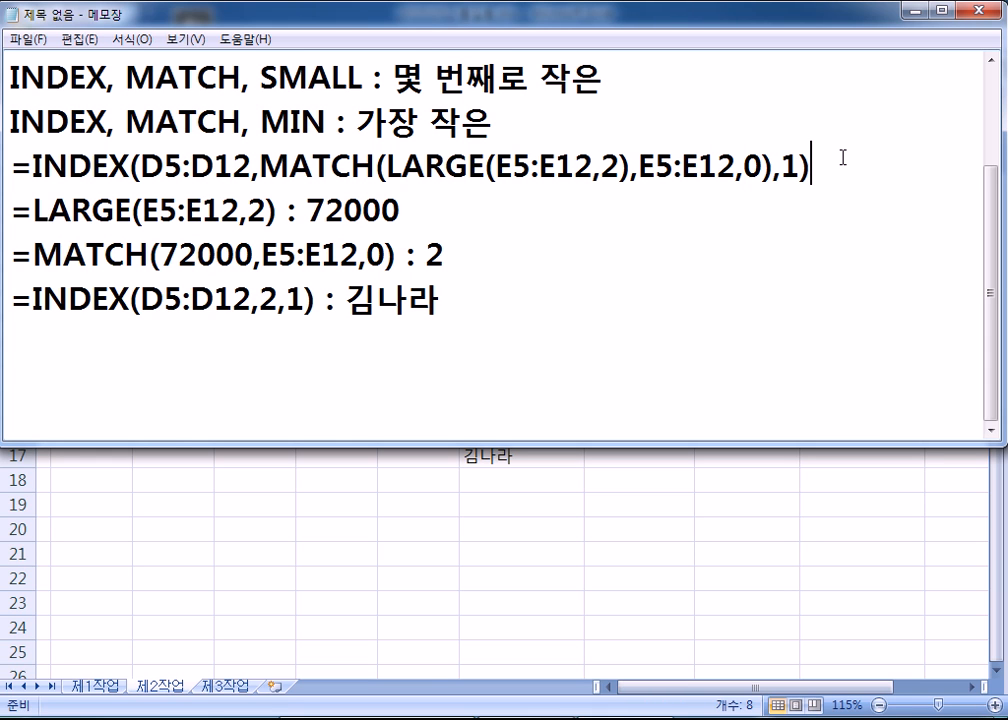
left_click(137, 367)
key("alt+Tab")
- Review G14's lookup formula, then select cell J14 under 근무지
left_click(535, 378)
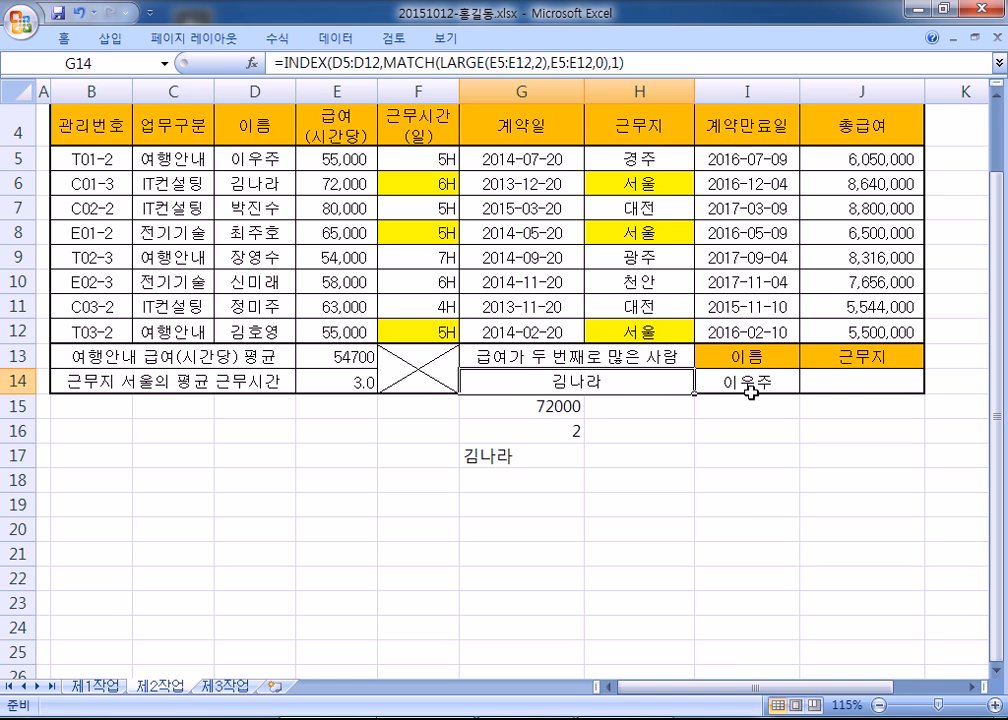
left_click(848, 381)
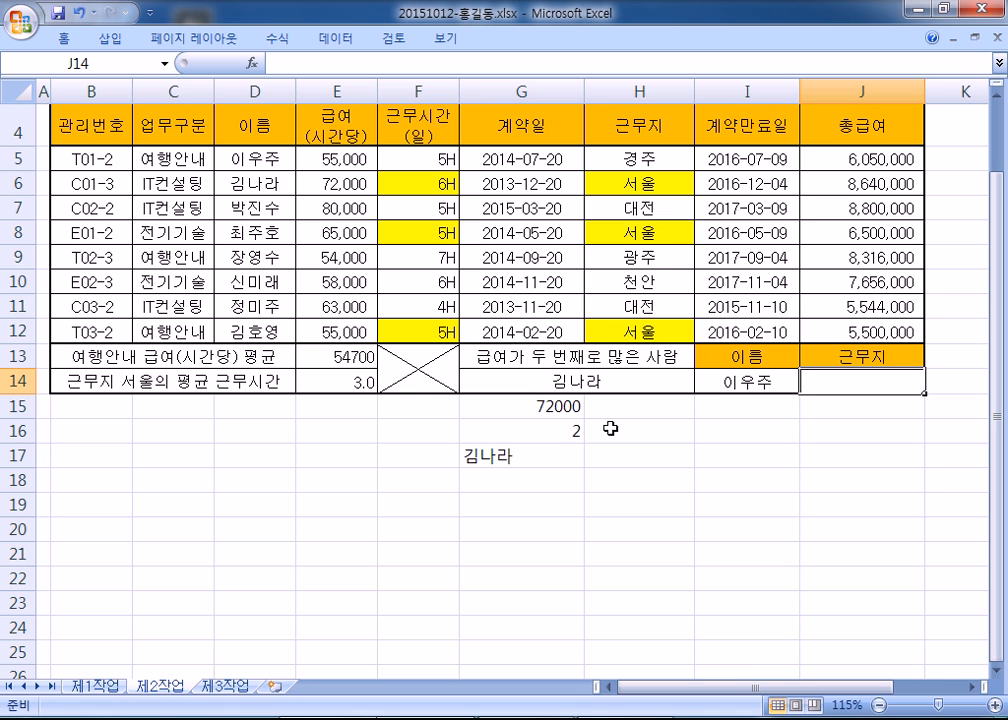
left_click(972, 687)
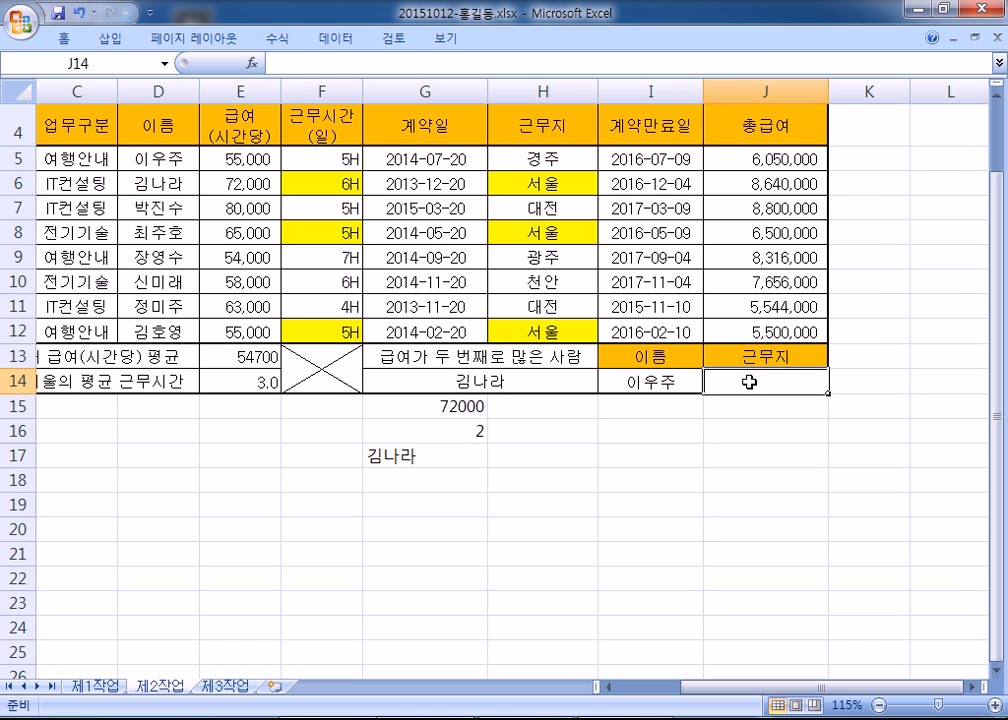
- Start =VLOOKUP( in J14, then cancel it with Esc, leaving J14 empty
type("=")
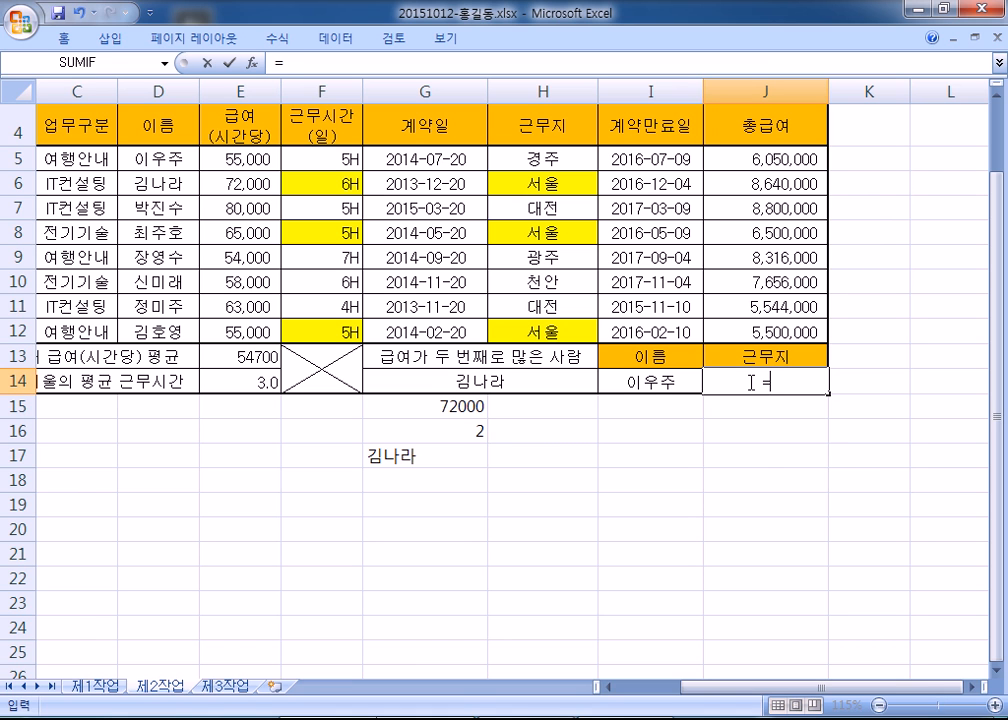
type("VL")
key("Tab")
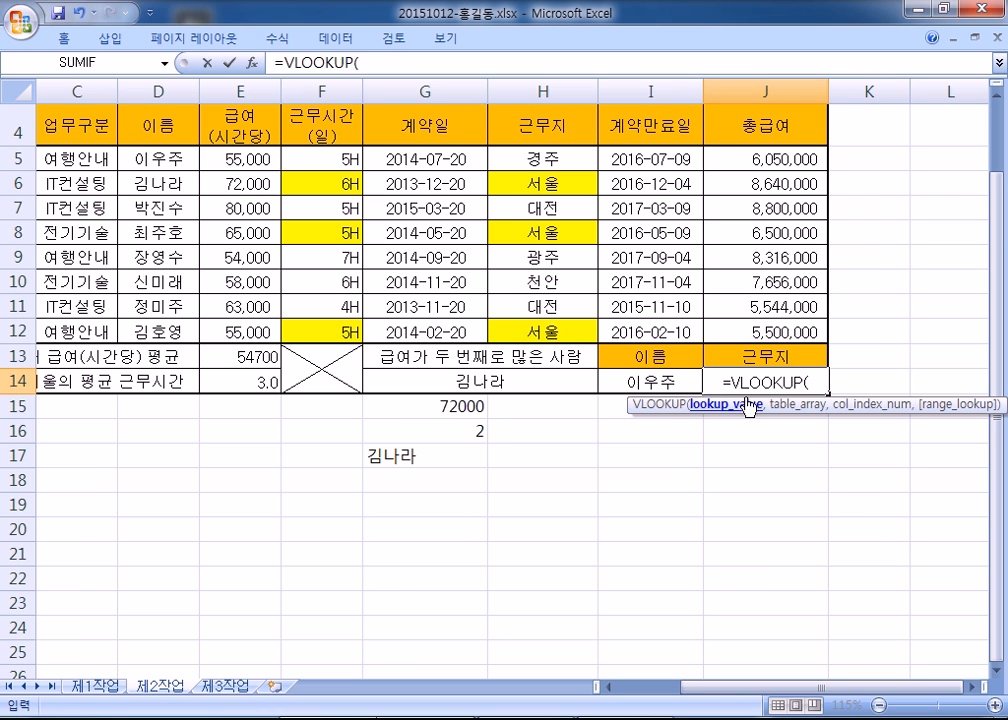
left_click_drag(739, 382, 808, 383)
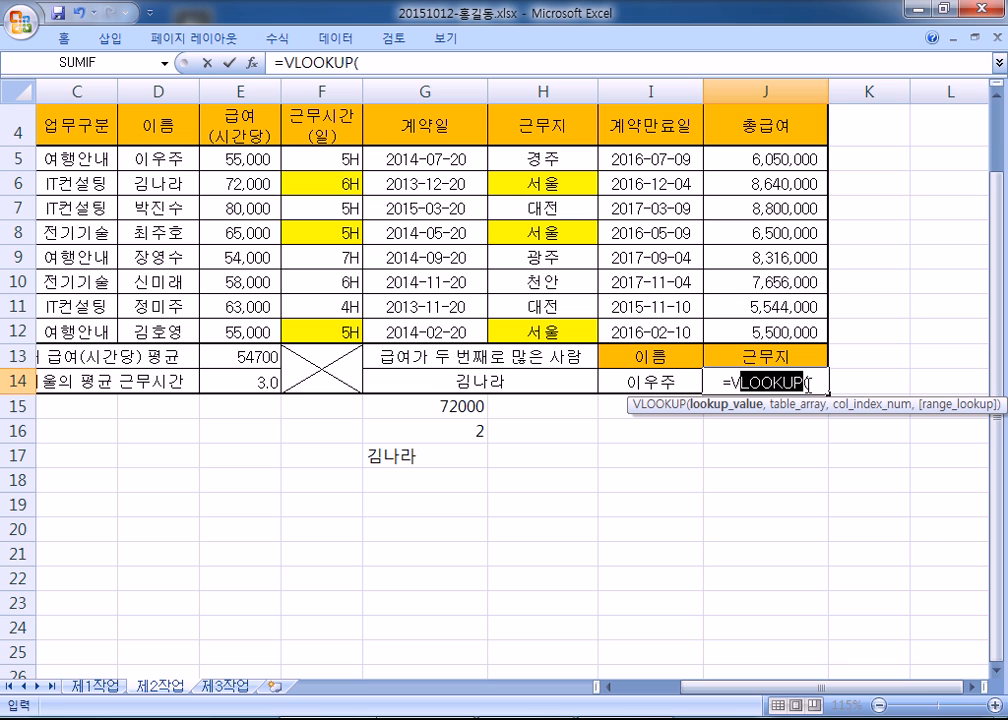
left_click(814, 382)
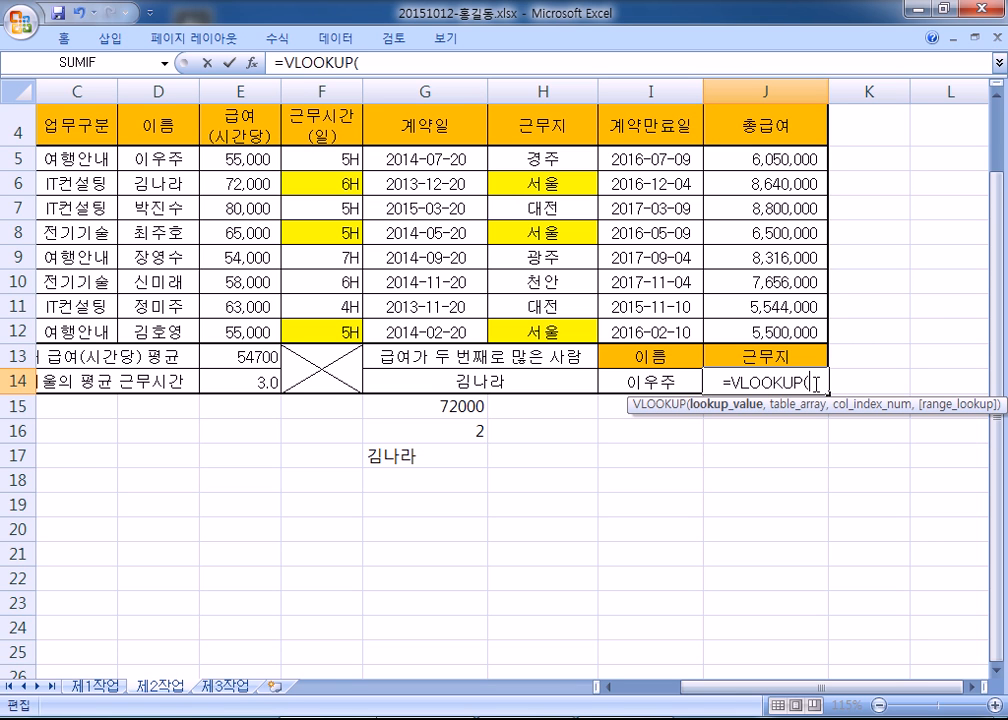
left_click_drag(728, 381, 741, 382)
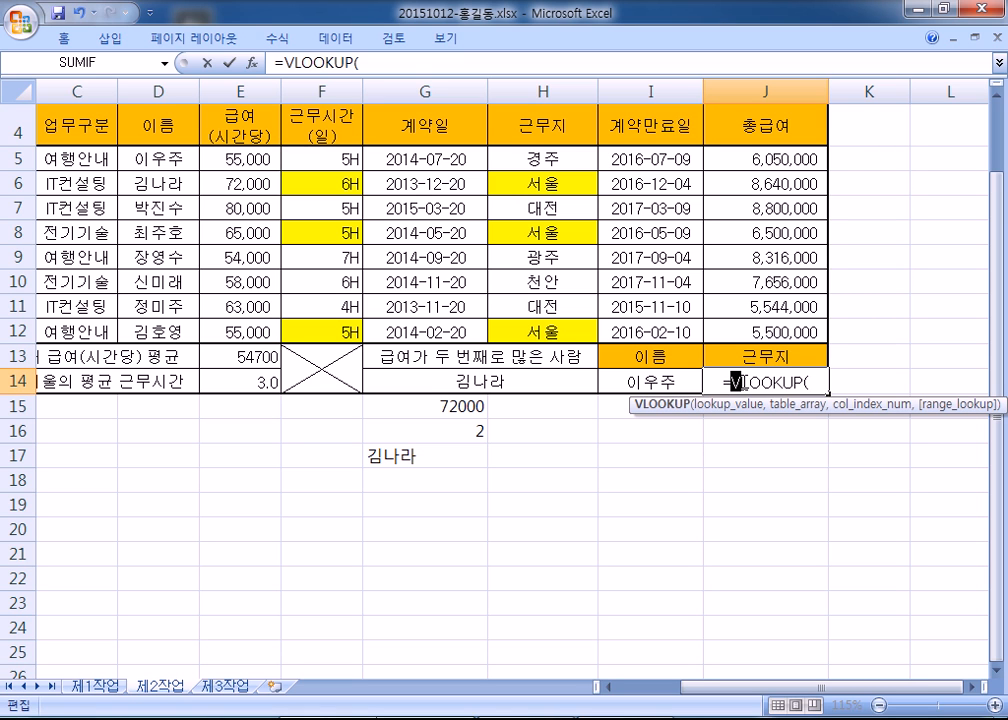
key("Escape")
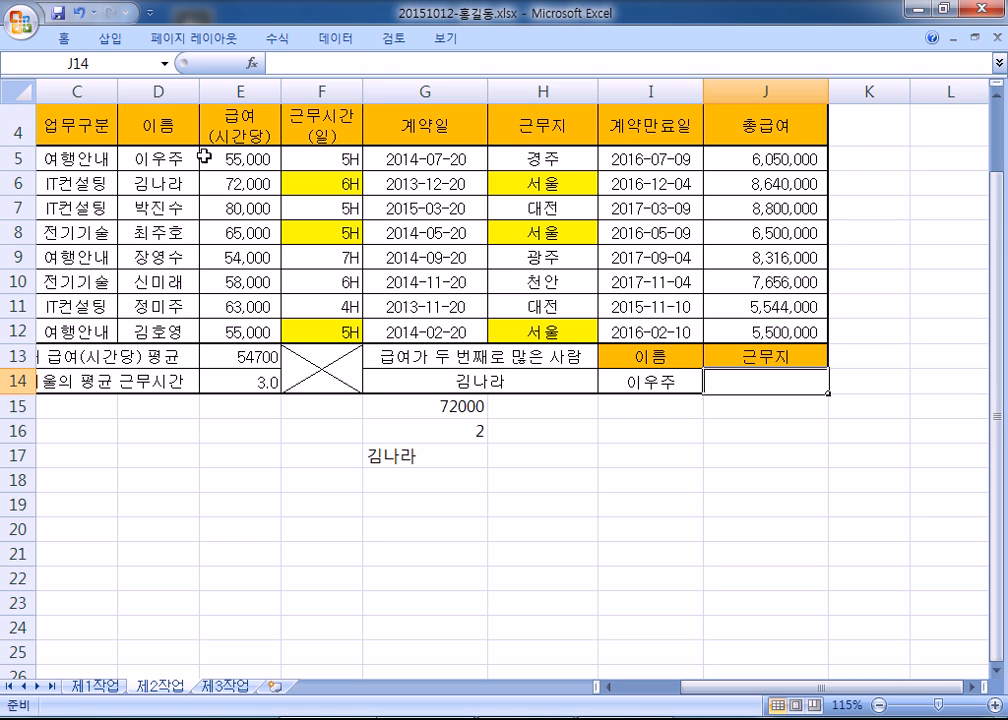
- Select names D5:D12, the 근무지 values, and finally the table block B4:H12
left_click_drag(171, 158, 160, 330)
left_click_drag(155, 158, 165, 332)
left_click_drag(538, 158, 523, 305)
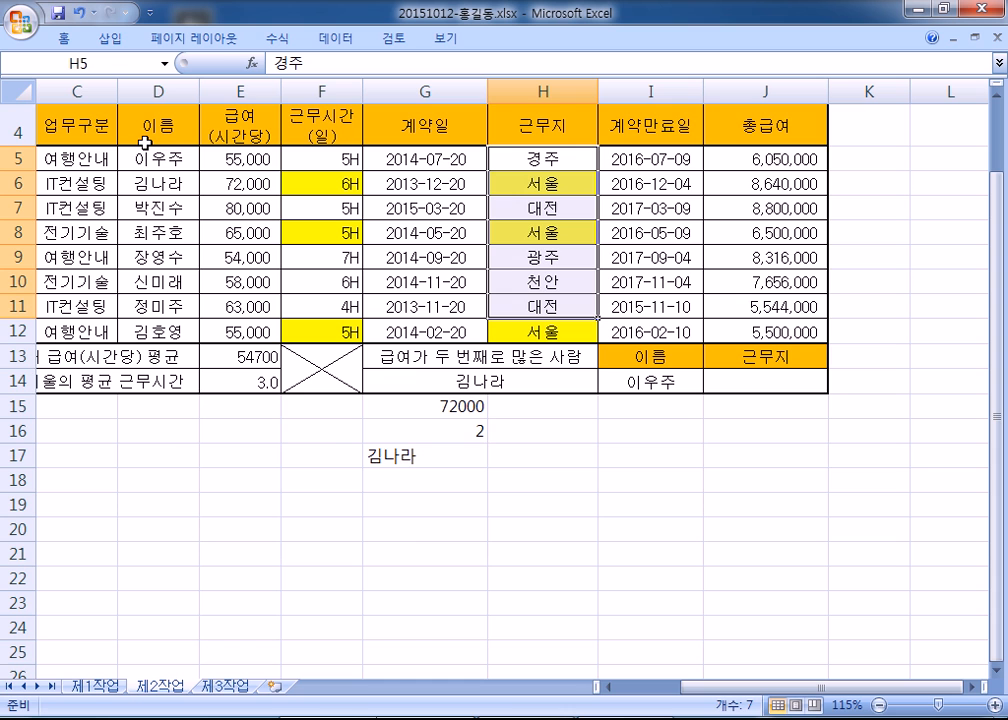
scroll(163, 160, "up", 1)
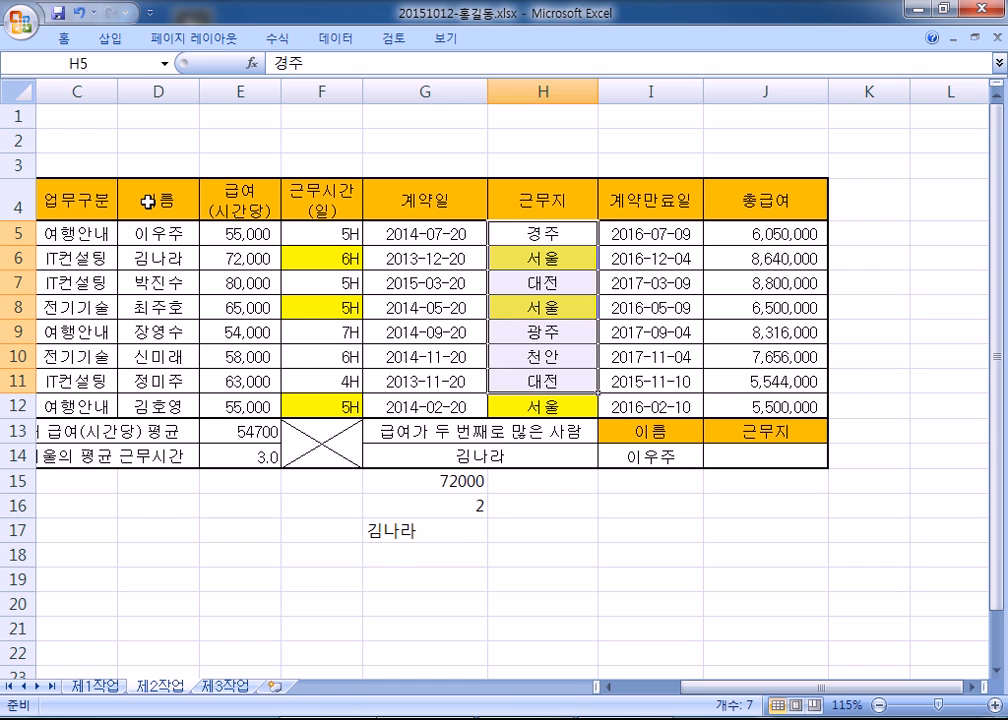
scroll(140, 200, "left", 2)
left_click_drag(119, 200, 615, 394)
- Copy the table and paste it transposed at B2 on a new Sheet4
key("ctrl+c")
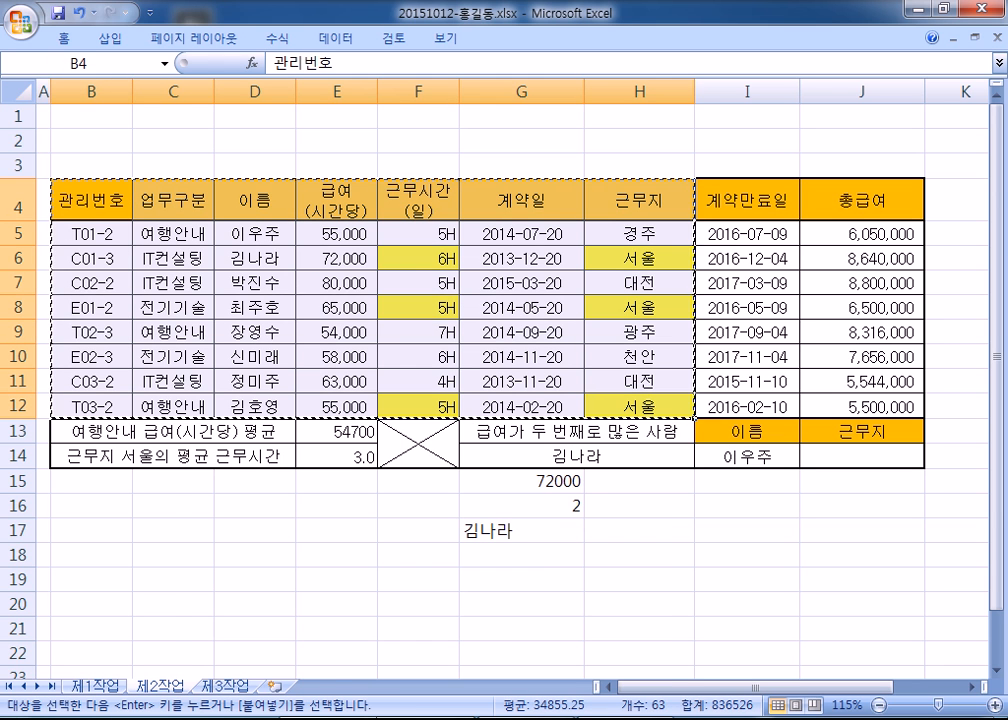
left_click(282, 688)
right_click(146, 138)
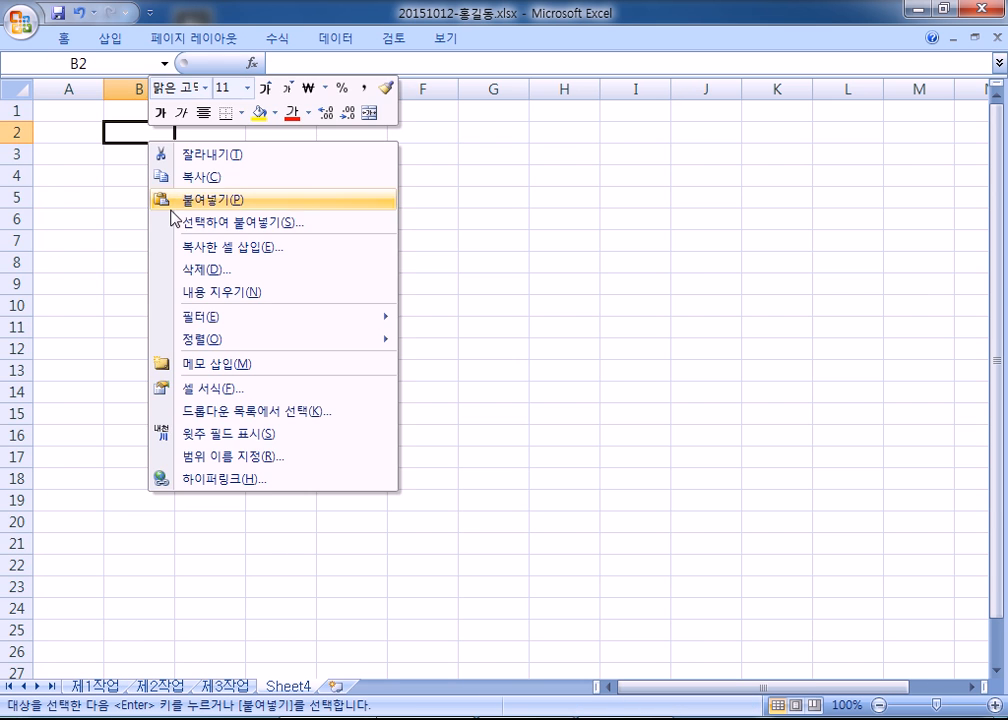
left_click(205, 223)
left_click(292, 308)
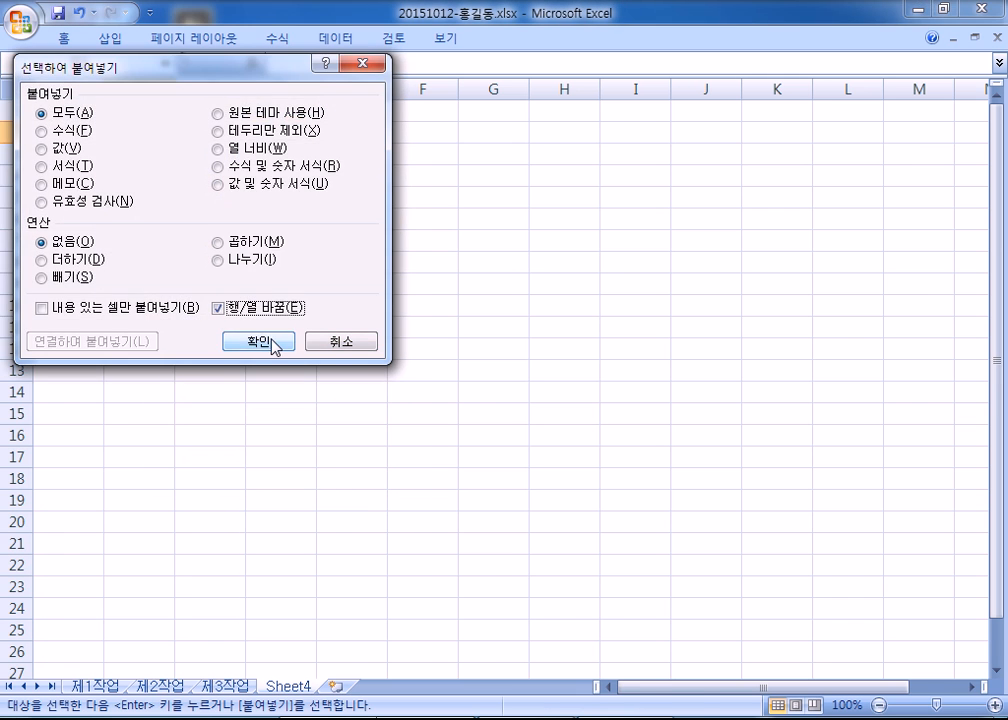
left_click(259, 340)
left_click(366, 362)
- Autofit all Sheet4 columns and check names and 근무지 values such as 경주 and 서울
left_click(17, 89)
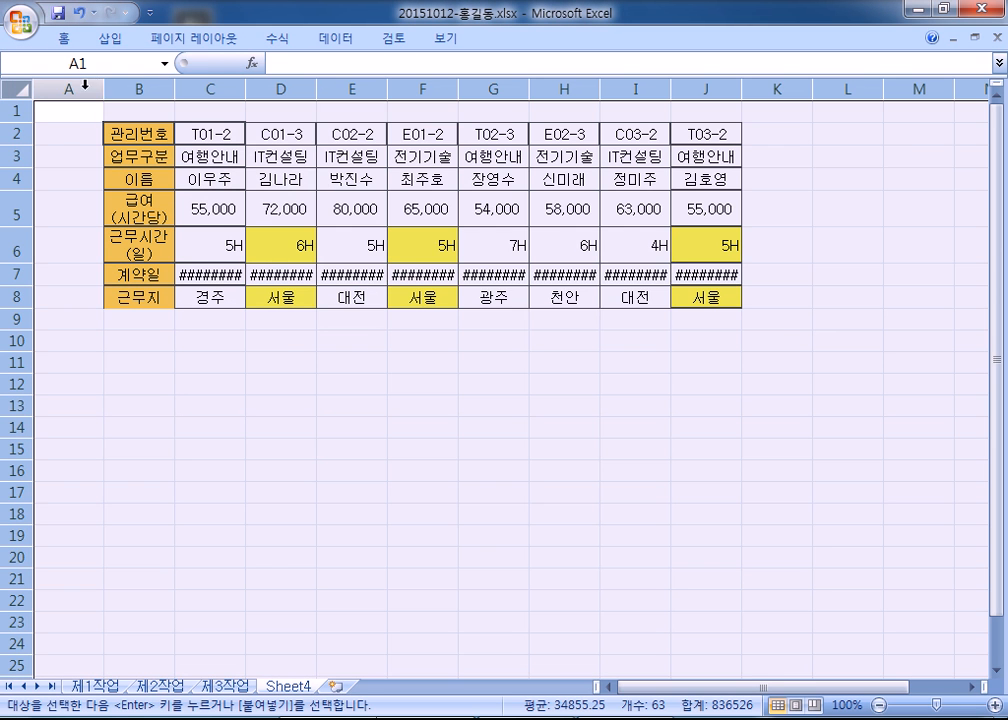
double_click(103, 90)
left_click(300, 341)
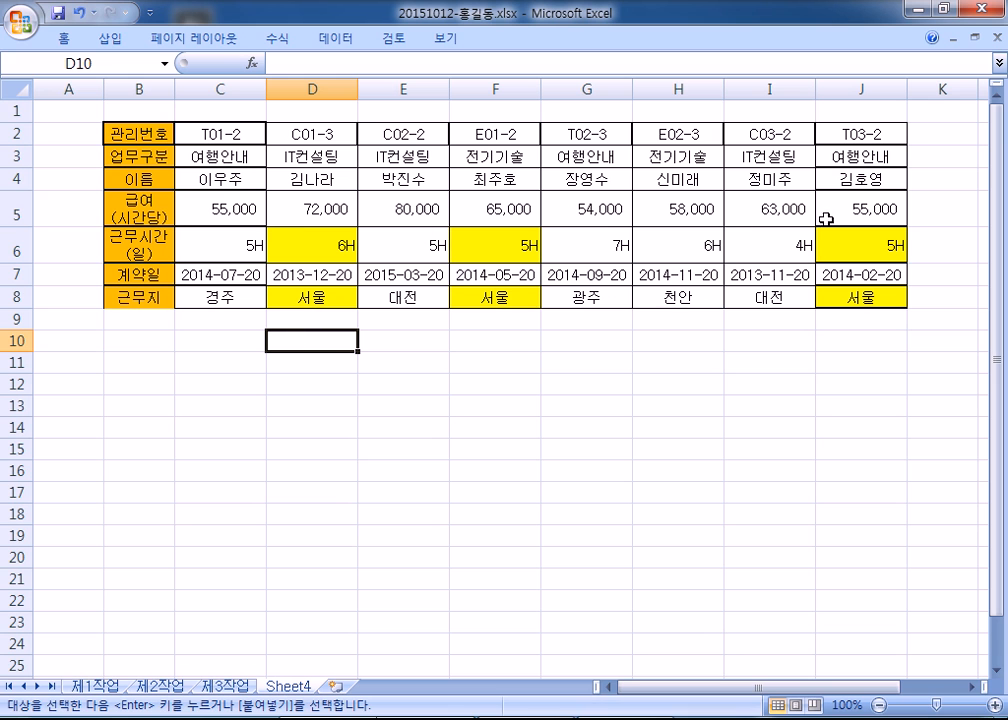
left_click(210, 183)
left_click(215, 297)
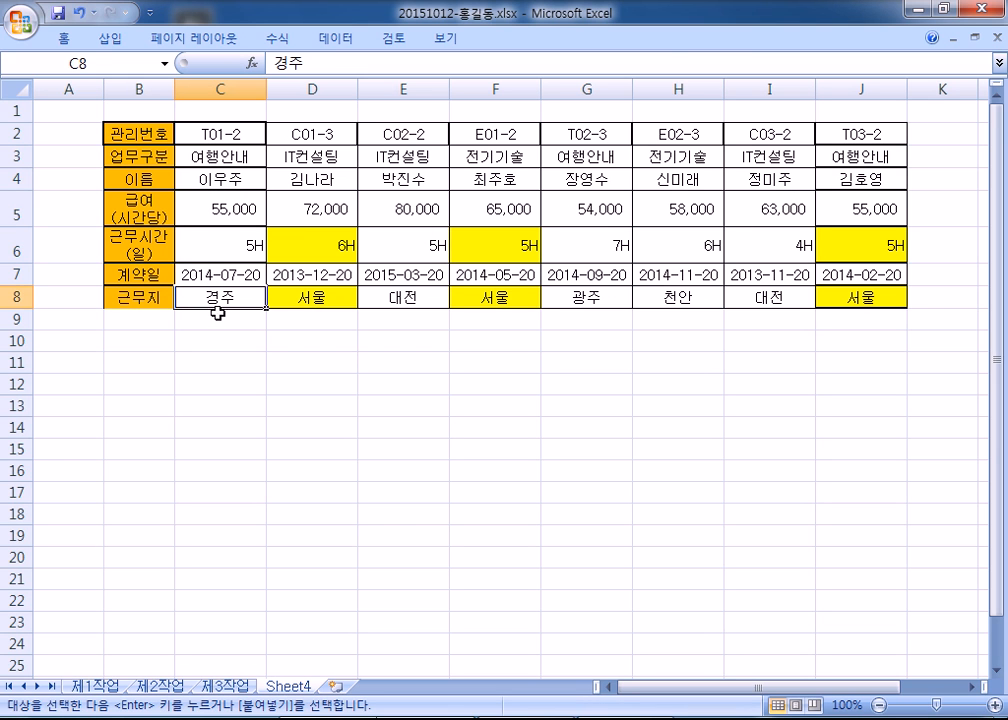
left_click(228, 181)
left_click(510, 181)
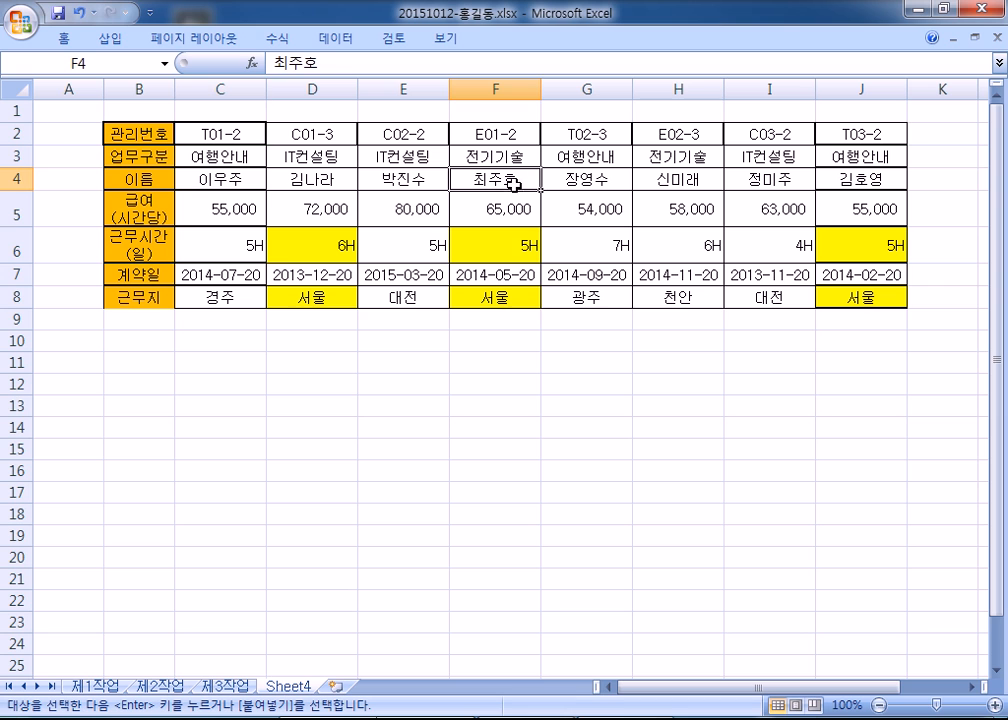
left_click(510, 291)
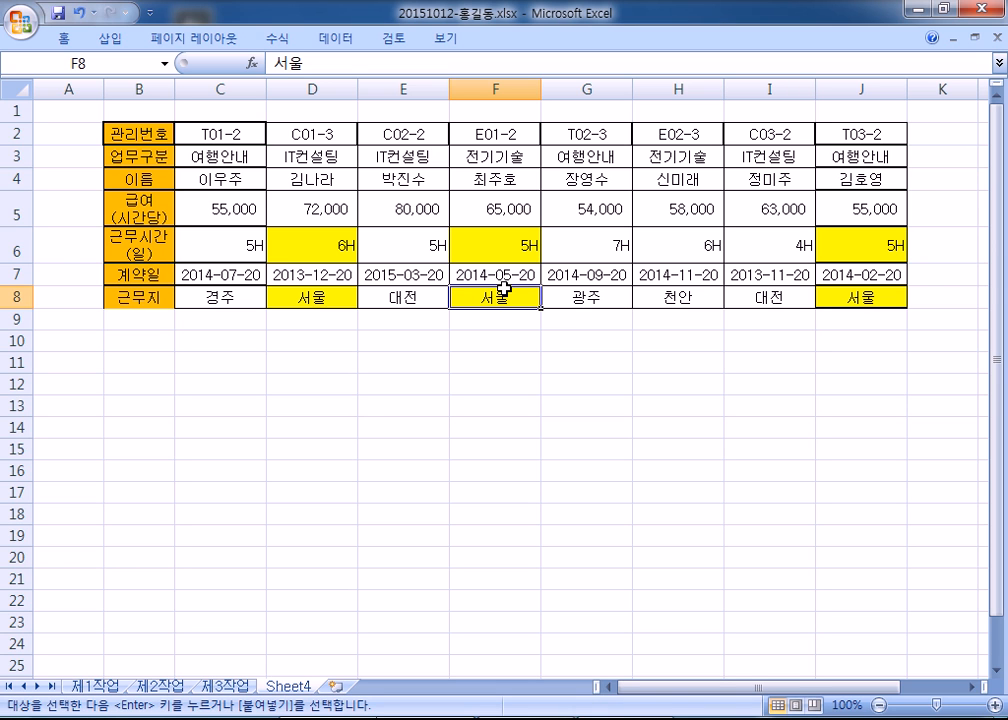
- Delete Sheet4, confirming the permanent deletion
right_click(300, 686)
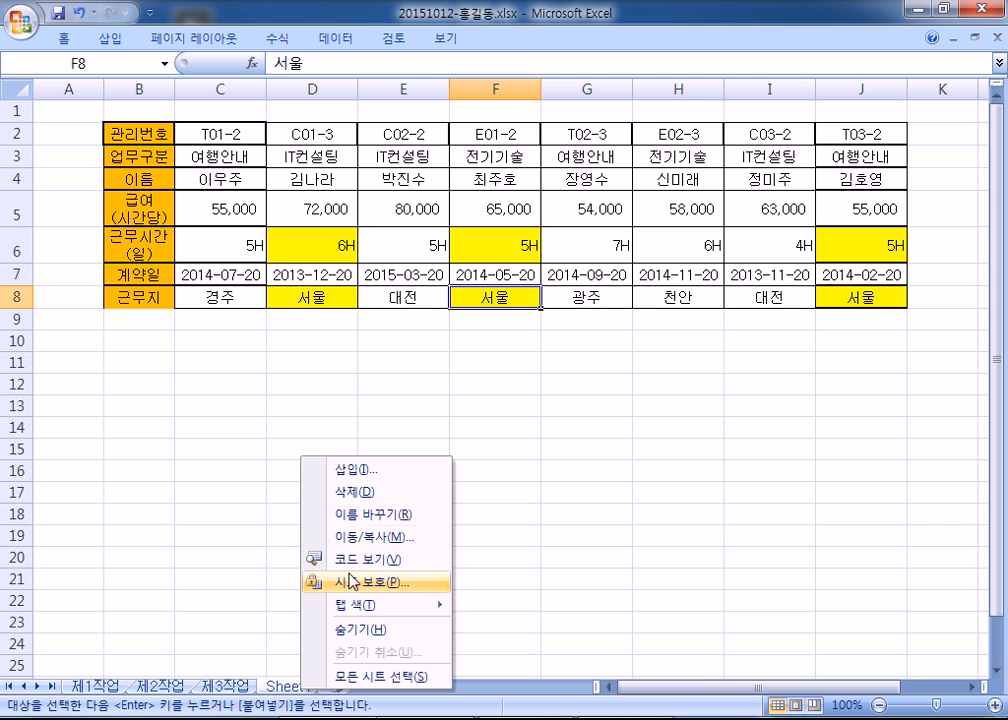
left_click(340, 492)
left_click(432, 414)
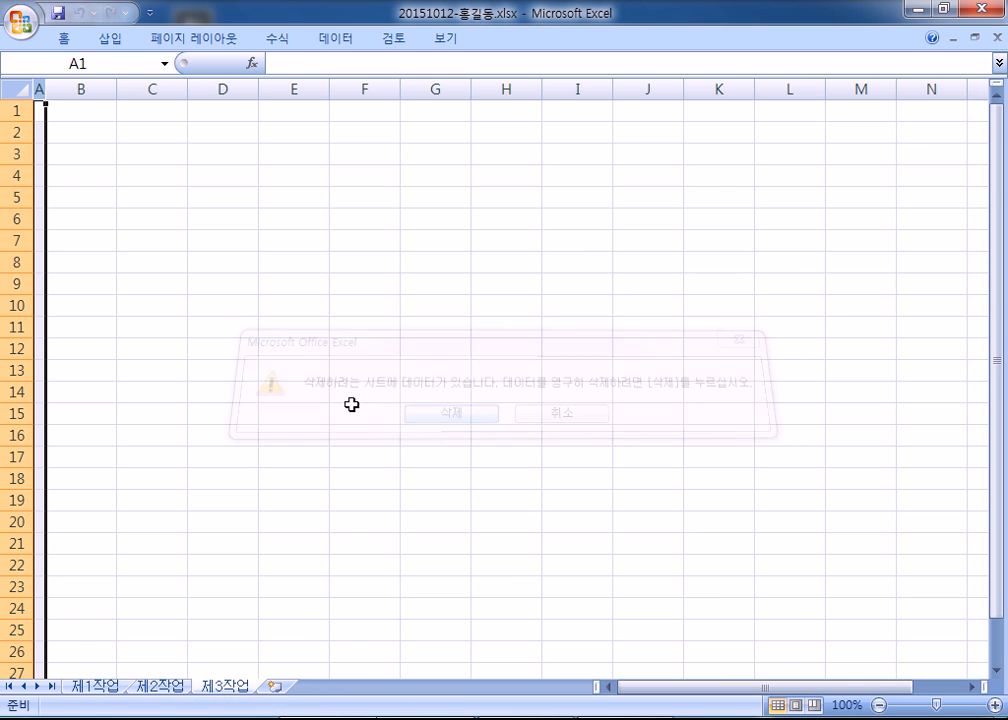
- Move the 제1작업 tab after 제2작업 and start renaming the sheet tabs
left_click(87, 689)
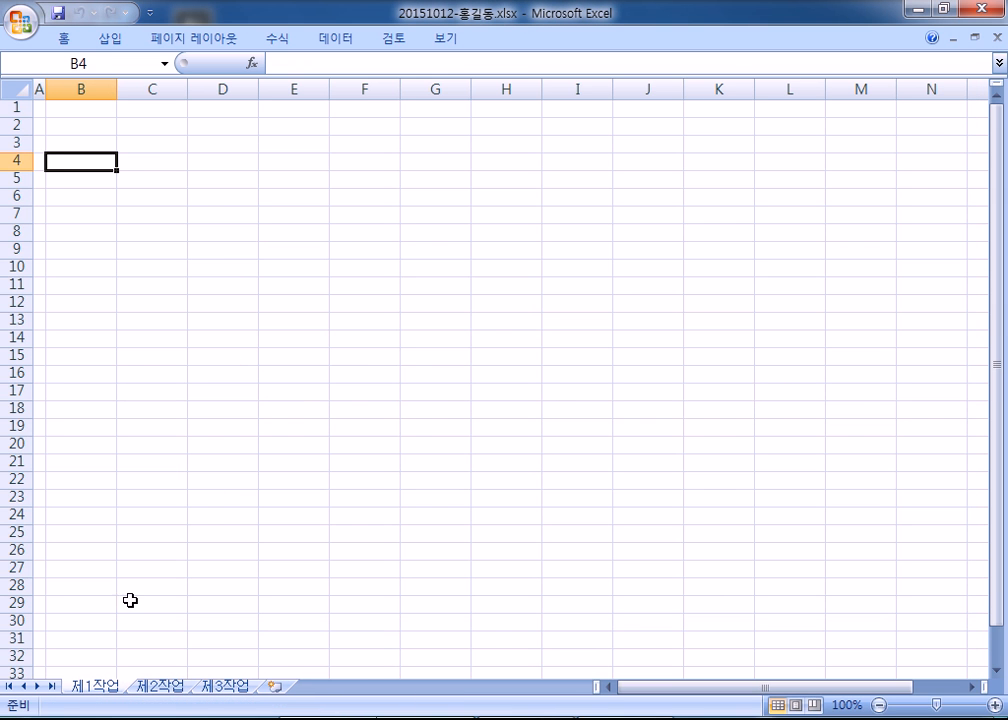
left_click(95, 689)
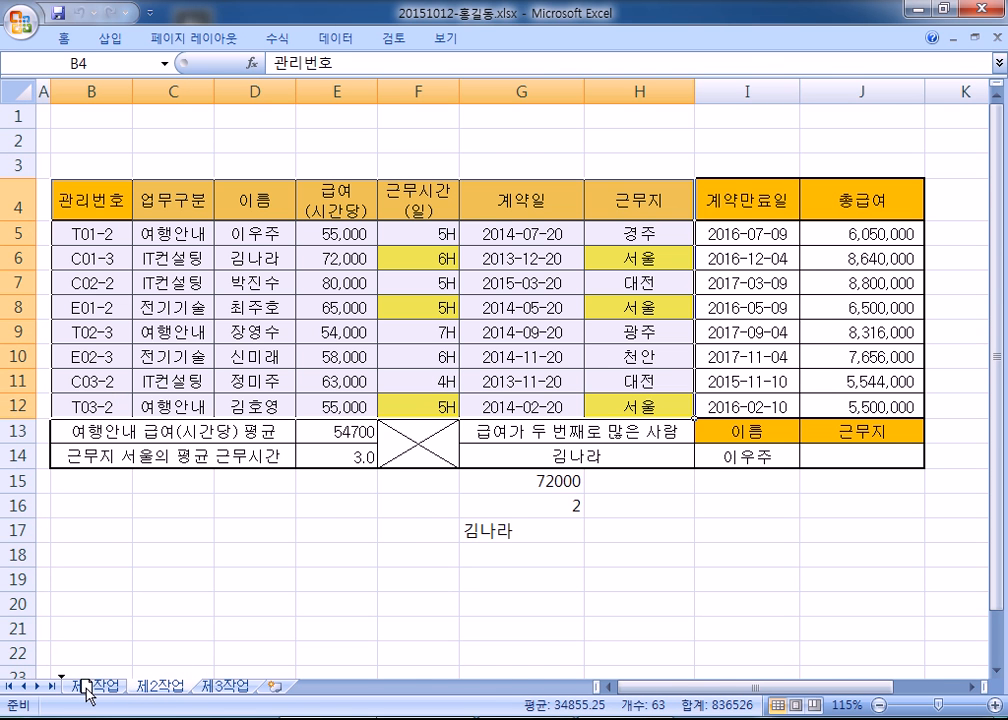
left_click_drag(87, 689, 148, 690)
double_click(148, 688)
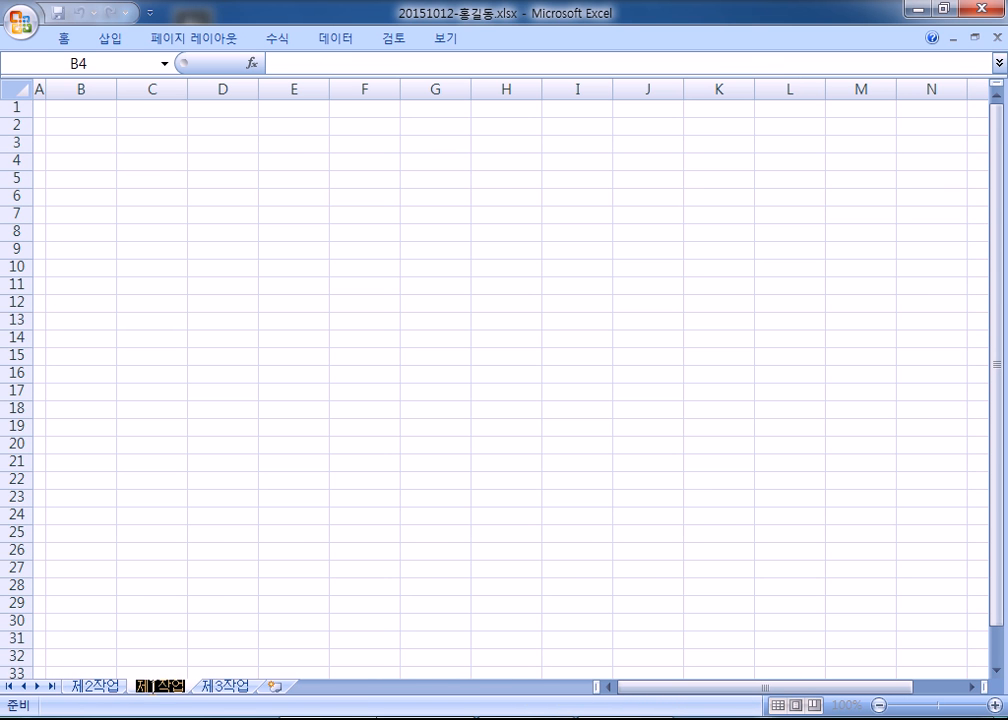
left_click(110, 688)
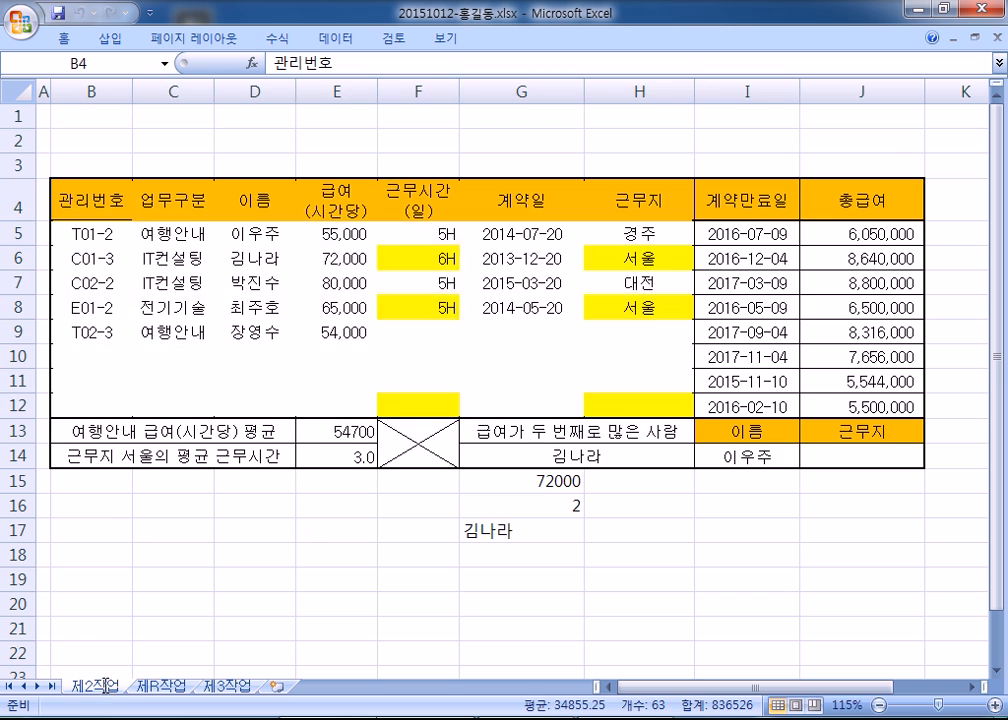
left_click(160, 688)
double_click(159, 687)
left_click_drag(161, 687, 151, 687)
- Finish the tab rename with '2', then apply the 굴림 font to the whole 제1작업 sheet
type("2")
left_click(101, 688)
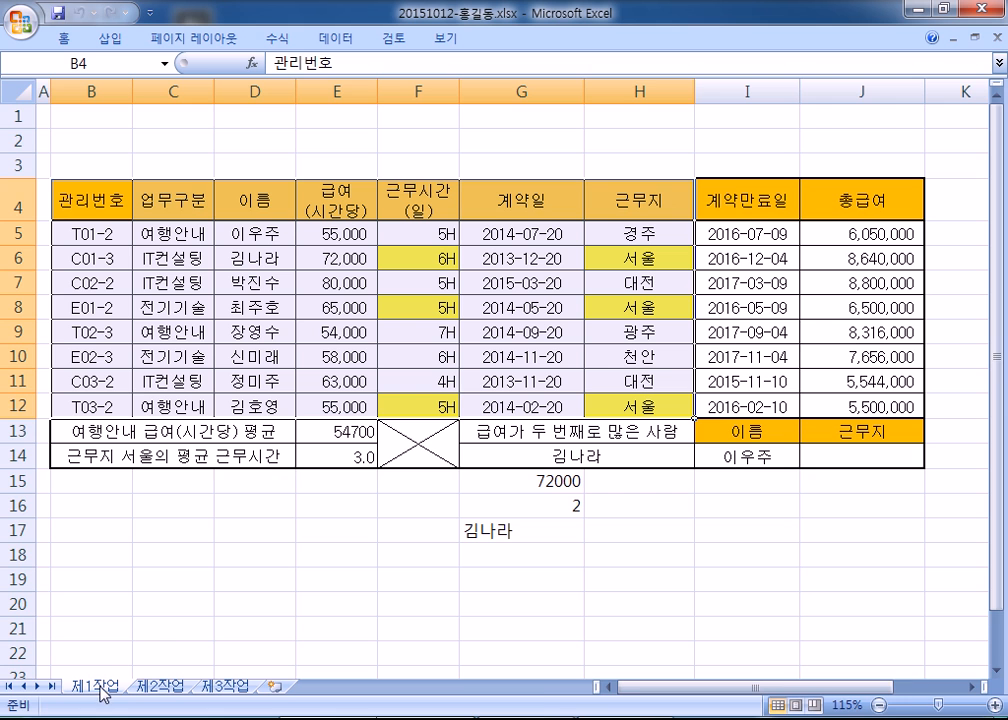
left_click(19, 91)
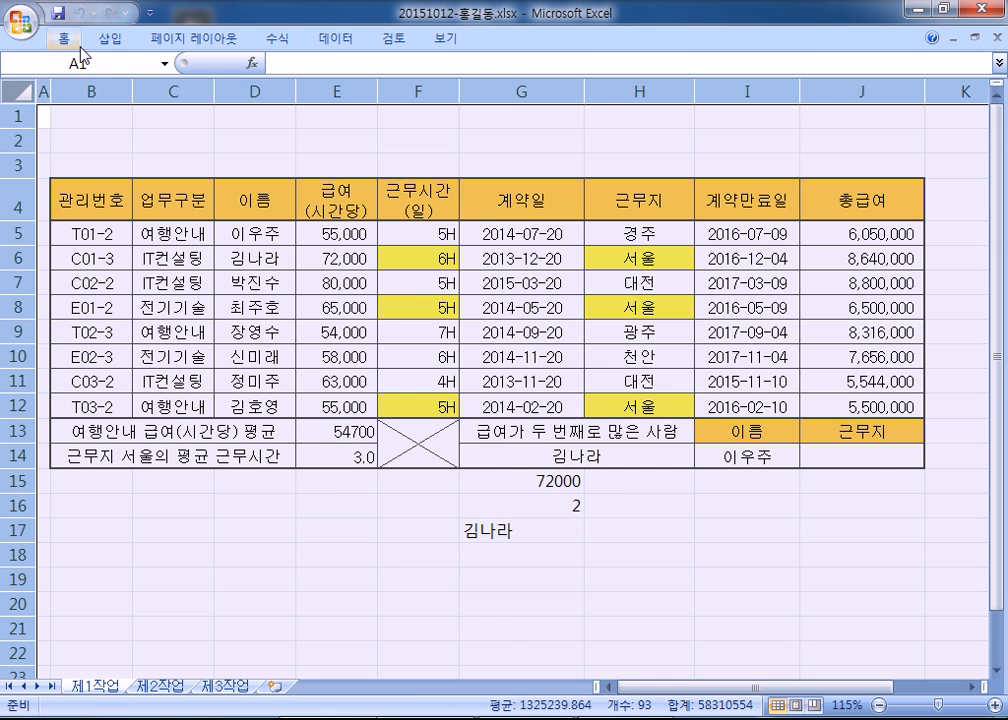
double_click(67, 38)
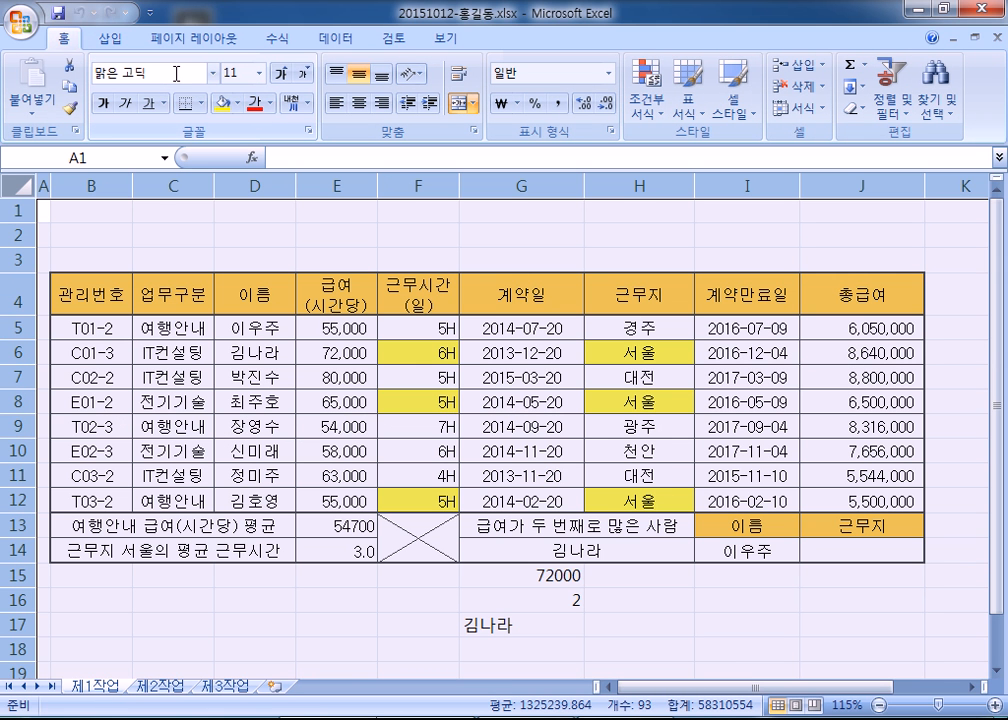
left_click(179, 73)
type("RNFFLA")
key("BackSpace")
key("BackSpace")
key("BackSpace")
key("BackSpace")
key("BackSpace")
key("BackSpace")
key("Hangul")
type("굴림")
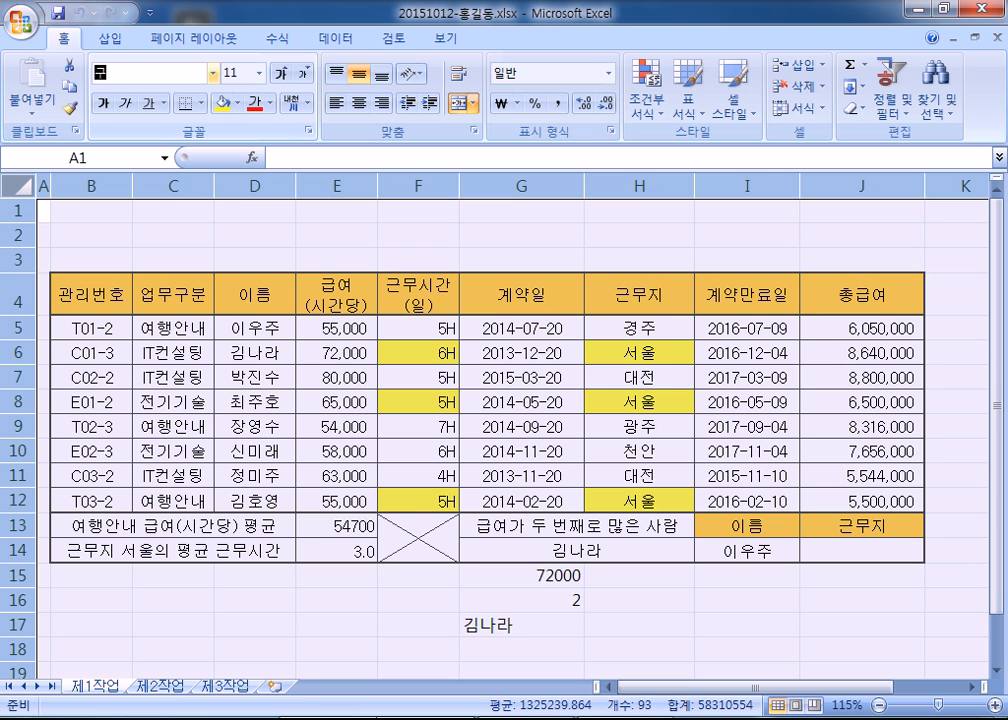
key("Return")
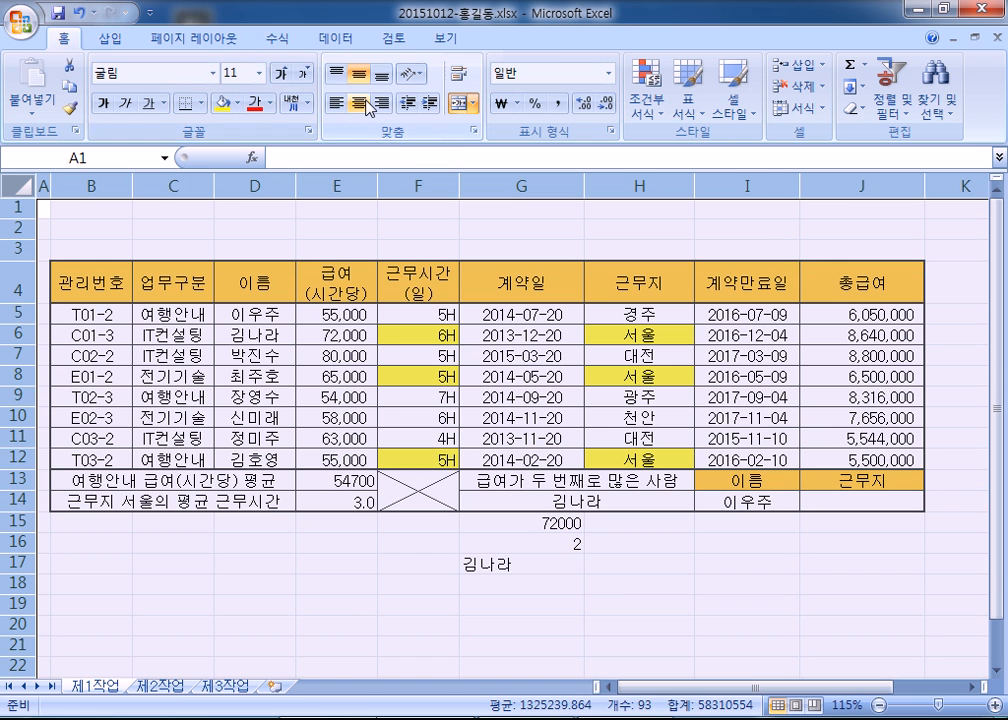
- Centre the selected cells and right-align the working-hours values in F5:F12
left_click(363, 108)
left_click_drag(418, 314, 418, 459)
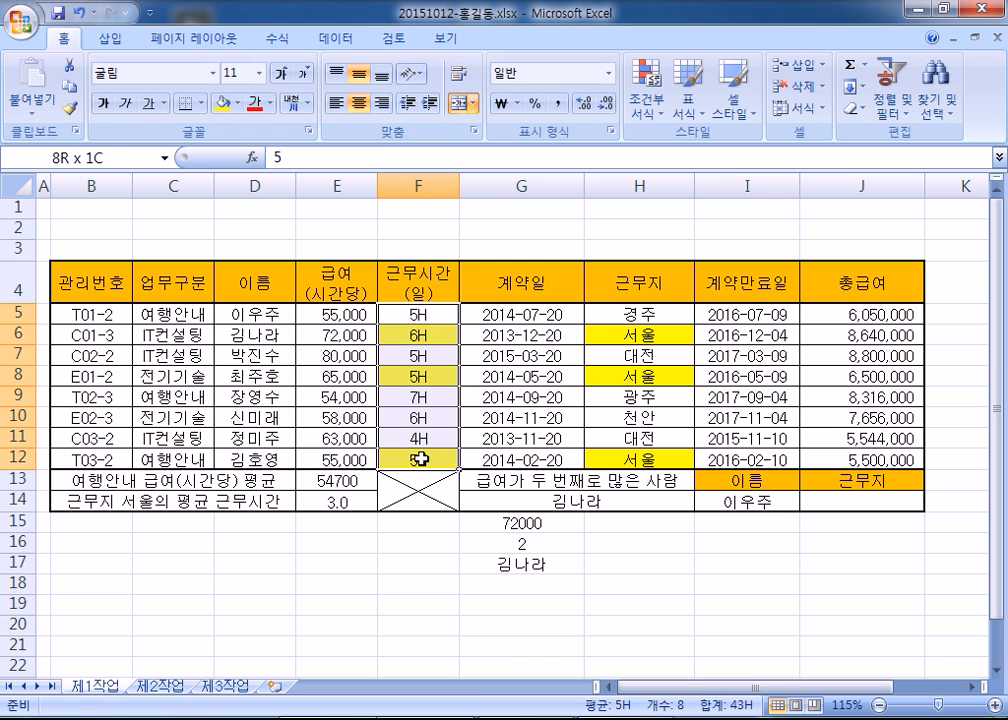
left_click(382, 103)
- Check G17's INDEX formula, then return to cell J14 for the workplace lookup
left_click(470, 563)
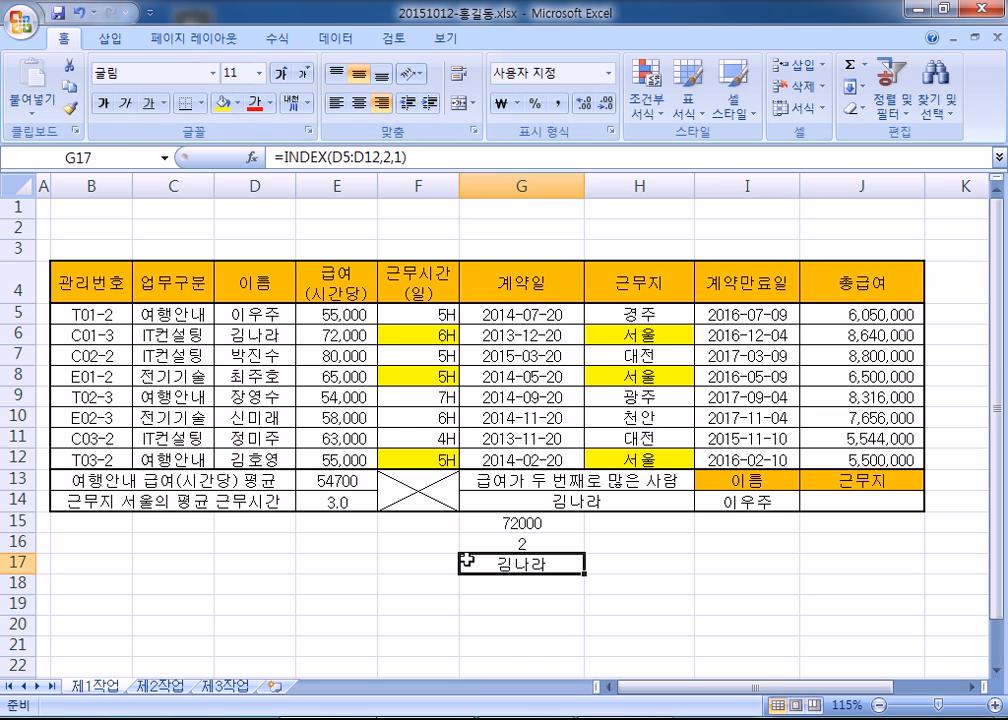
left_click(830, 501)
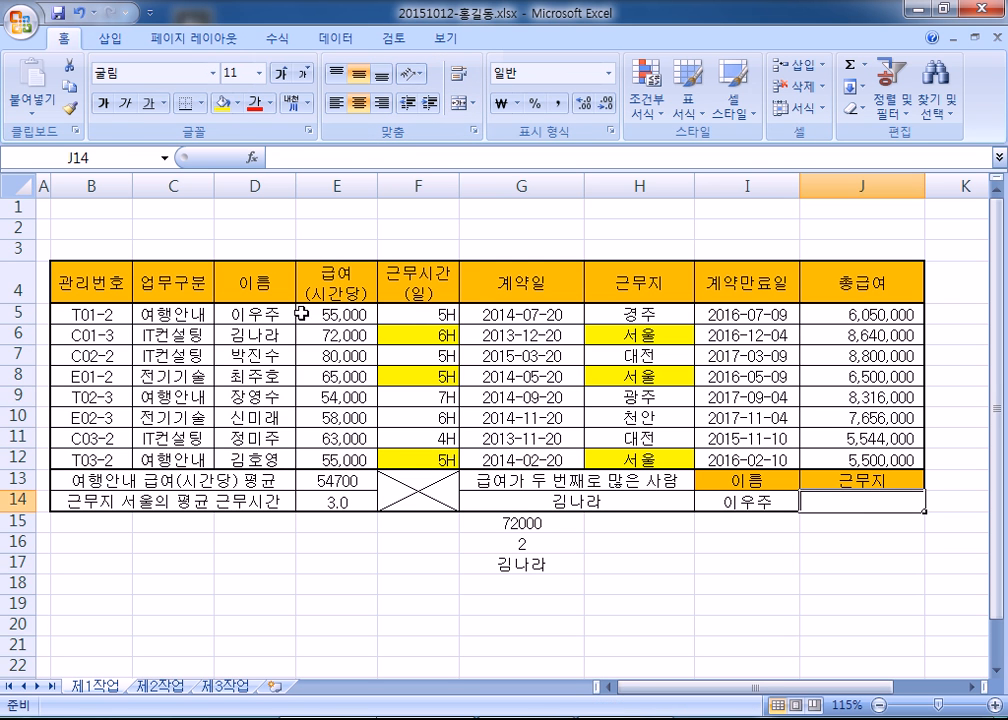
left_click_drag(245, 318, 252, 440)
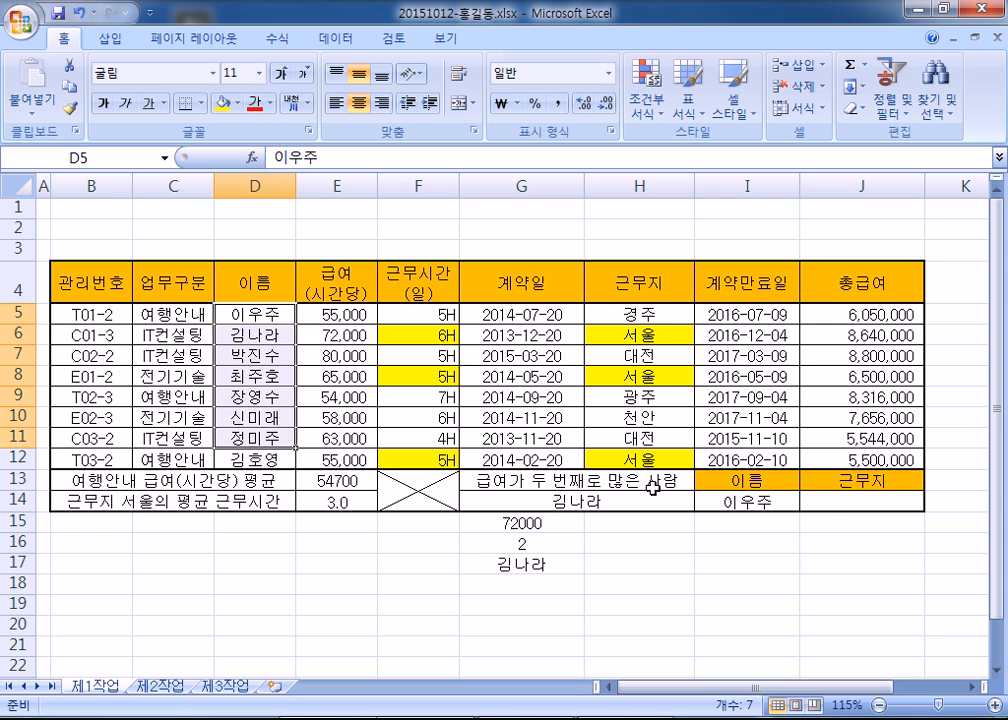
left_click(831, 506)
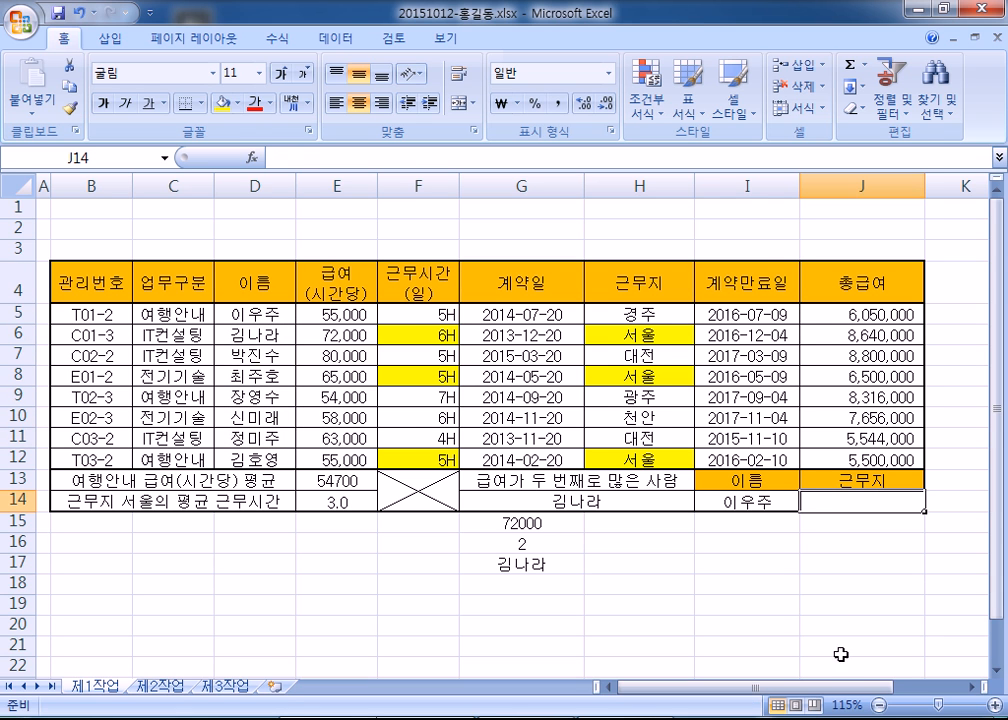
scroll(837, 652, "right", 2)
- Collapse the ribbon and start a =VLOOKUP( formula in J14
double_click(66, 38)
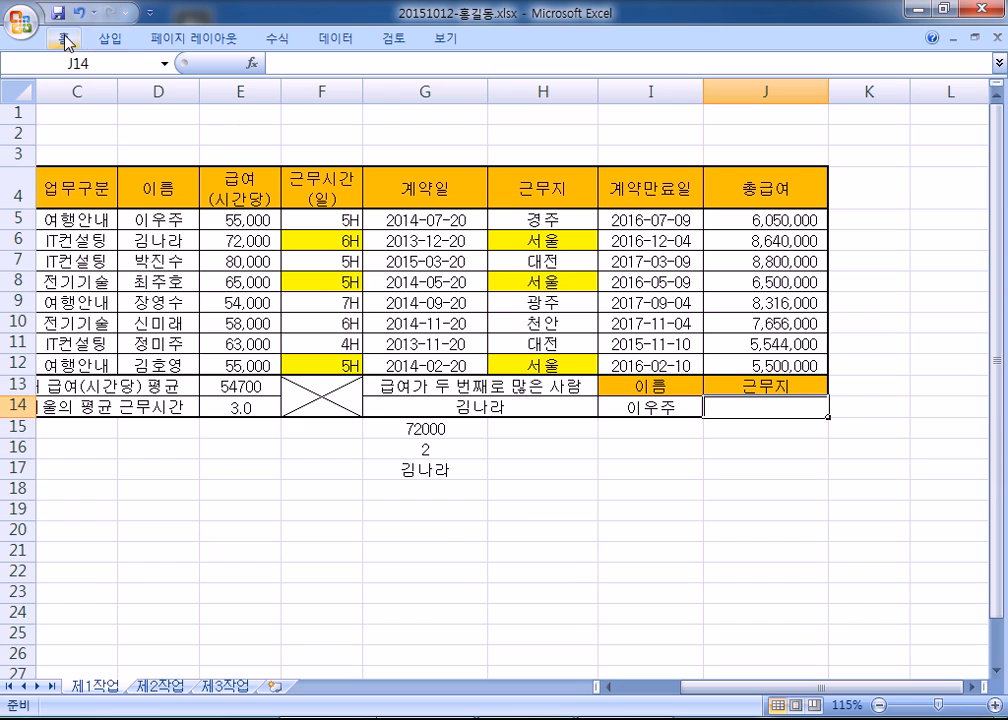
left_click(972, 687)
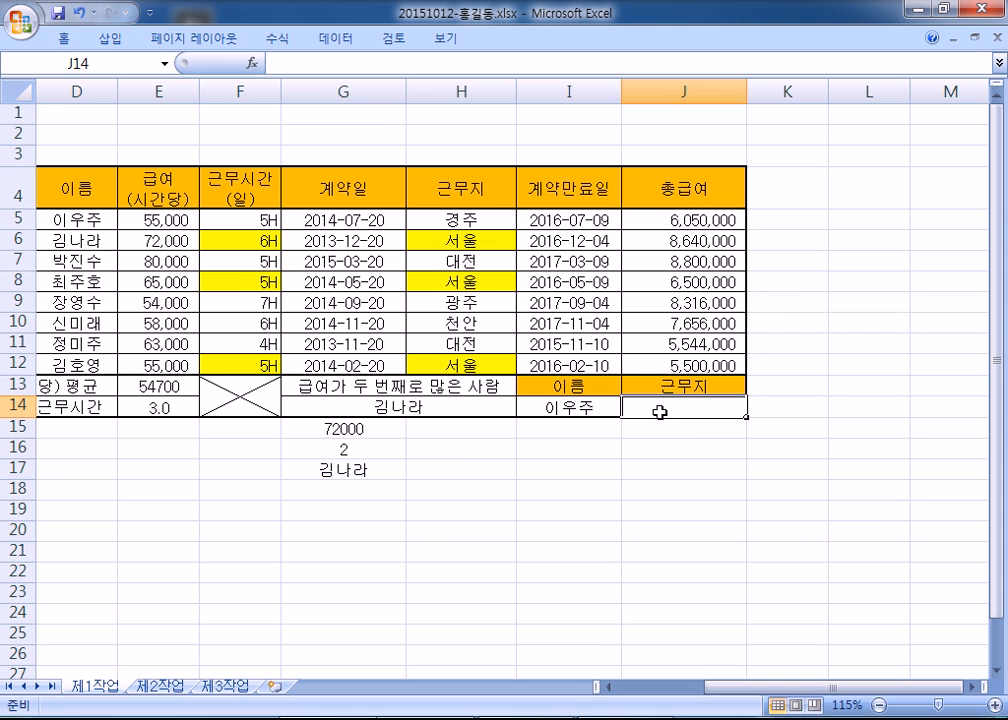
type("=VLOOK")
key("BackSpace")
key("Tab")
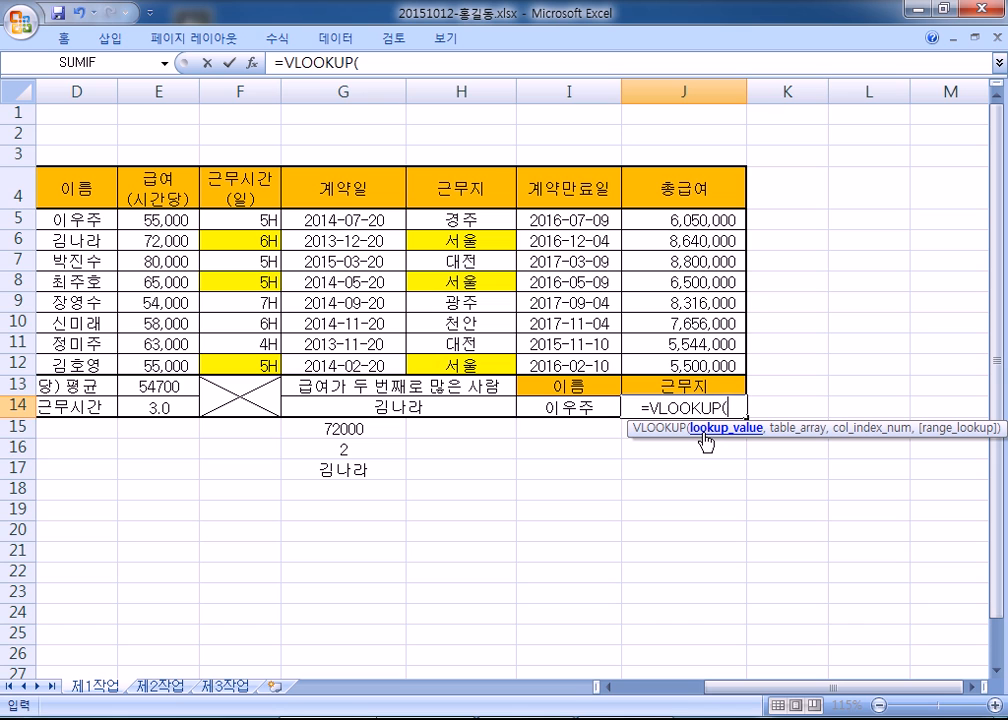
- Use I14 as the lookup value and D5:H12 as the table range
left_click(565, 407)
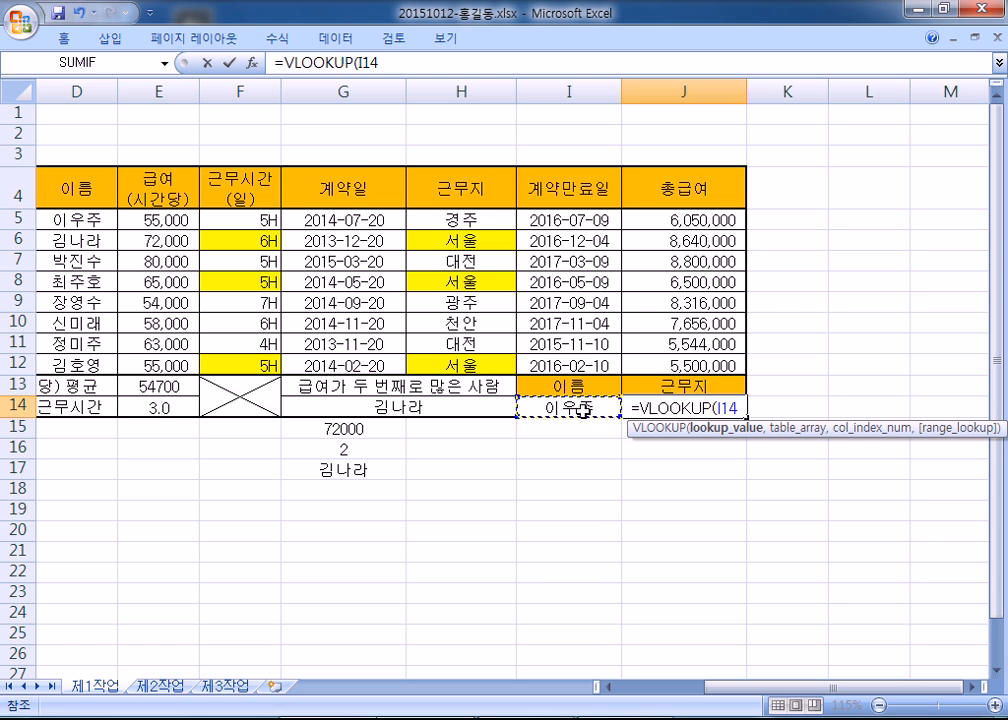
type(",")
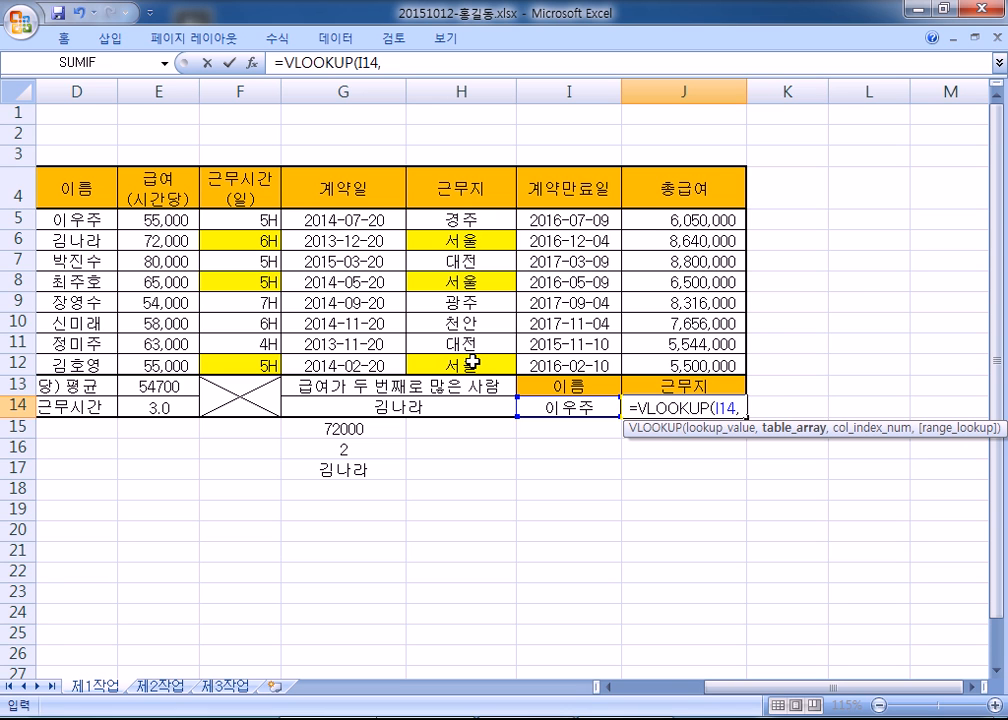
left_click(63, 219)
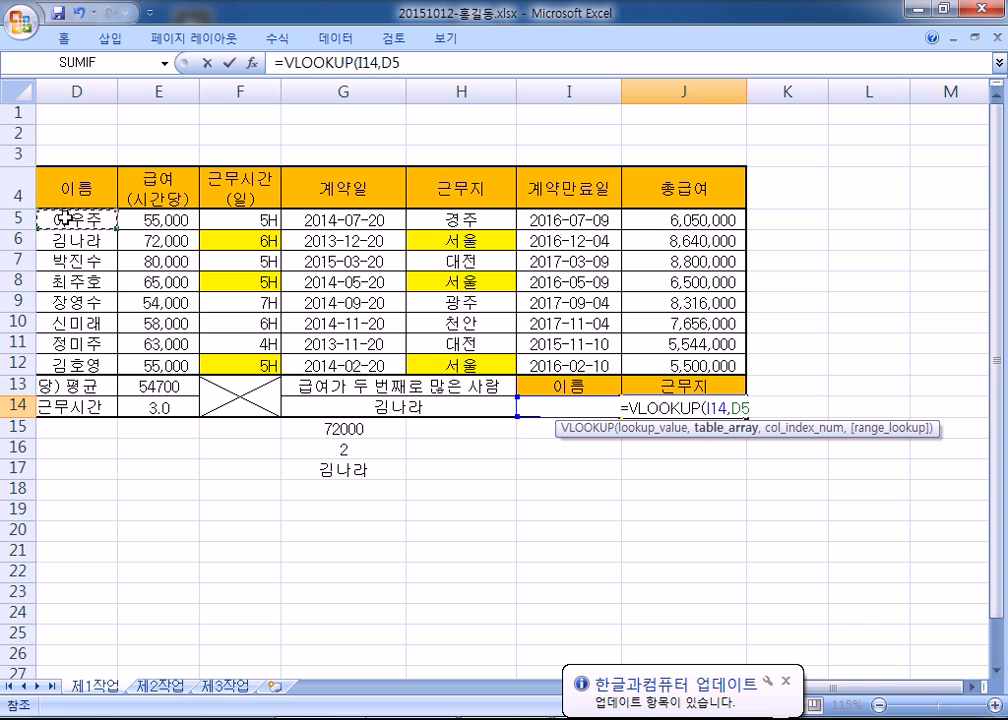
left_click(18, 187)
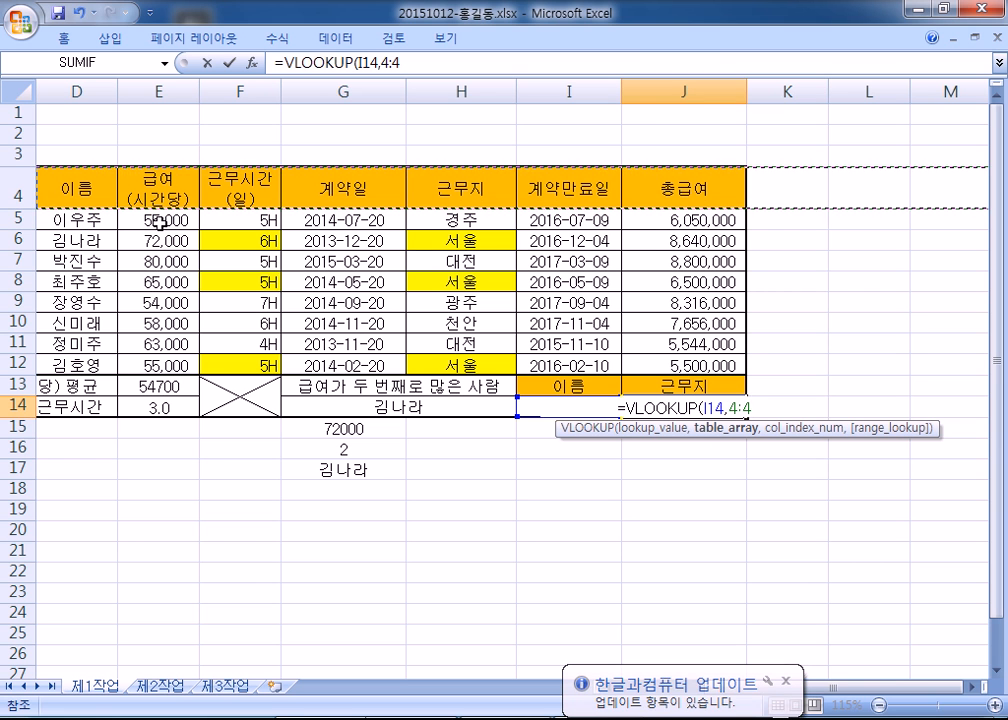
left_click_drag(79, 219, 456, 370)
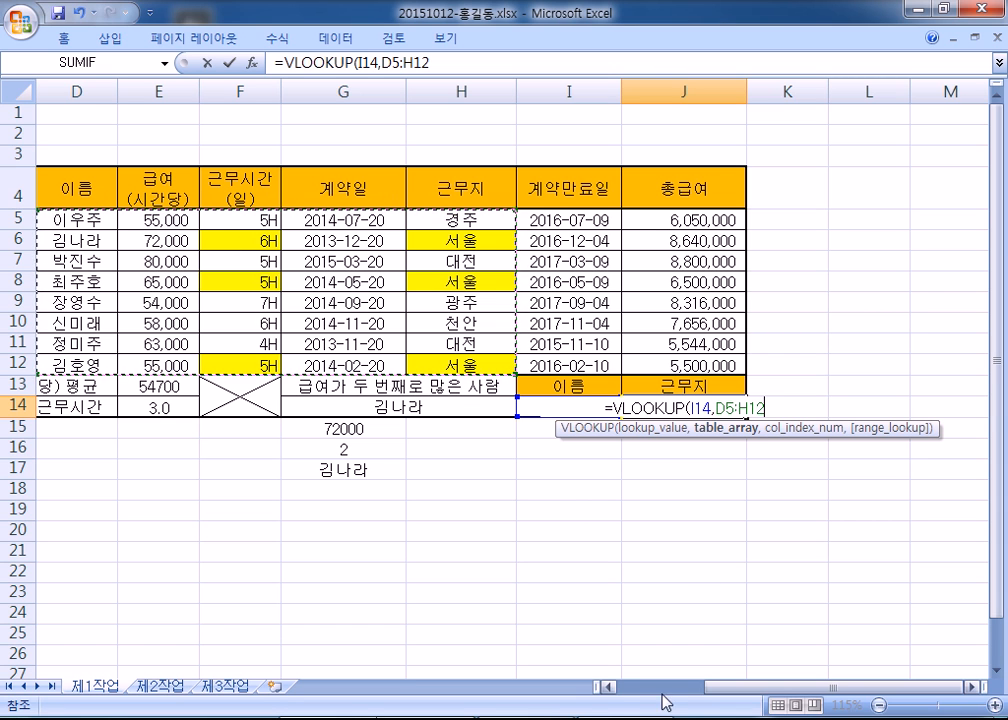
- Keep D5:H12 as the lookup table after briefly trying C5:H12, and enter column index 5
left_click(606, 686)
left_click_drag(64, 220, 538, 372)
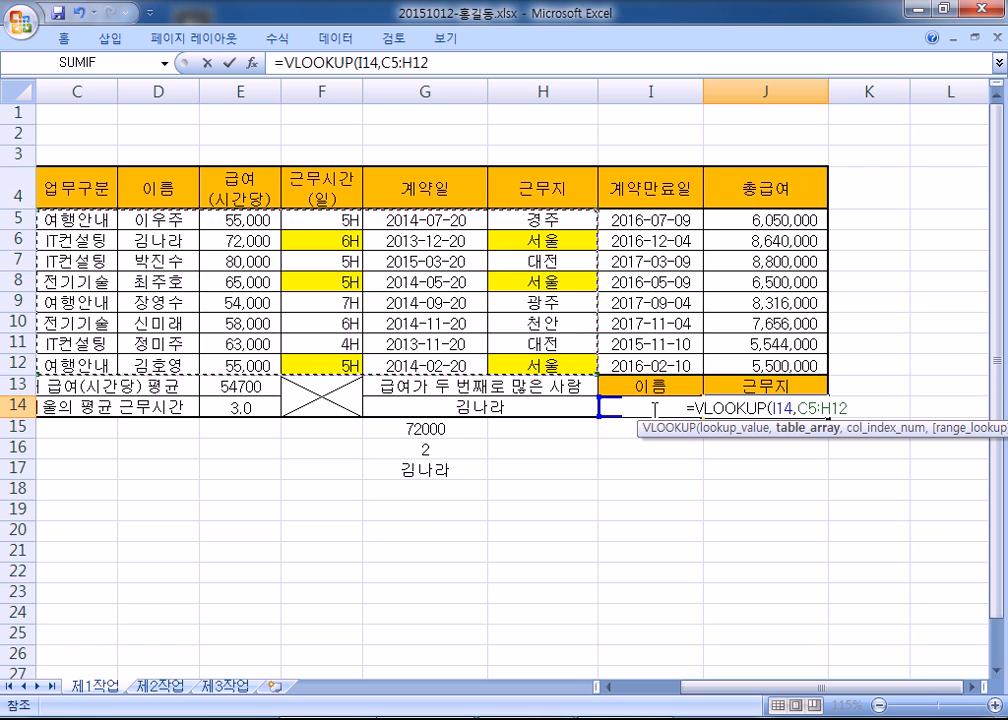
left_click_drag(170, 218, 530, 370)
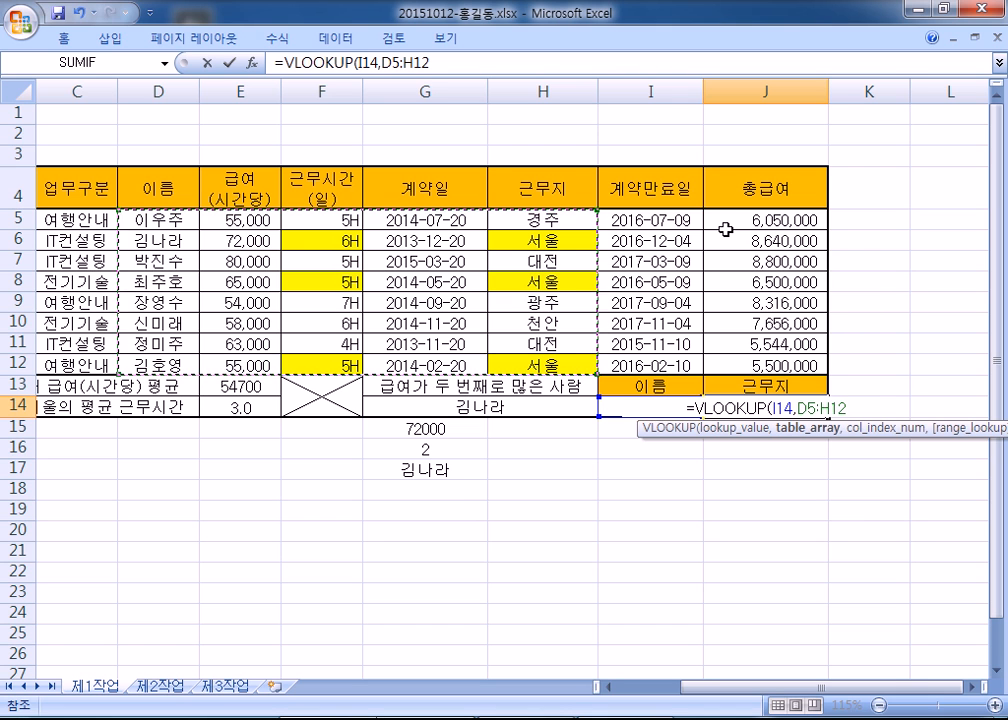
type(",")
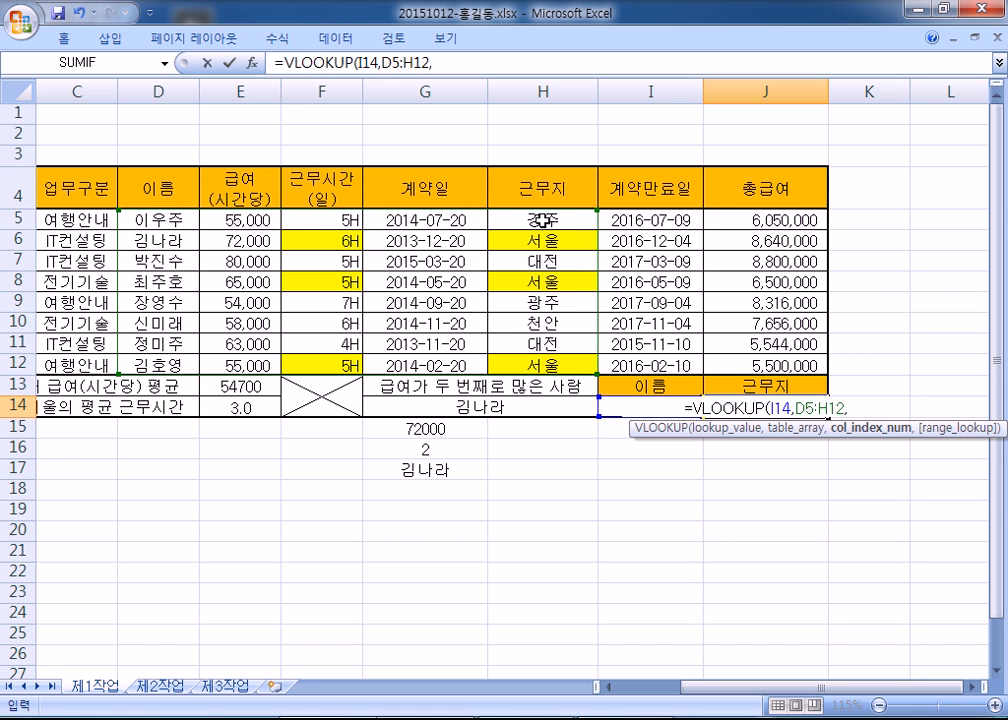
type("5")
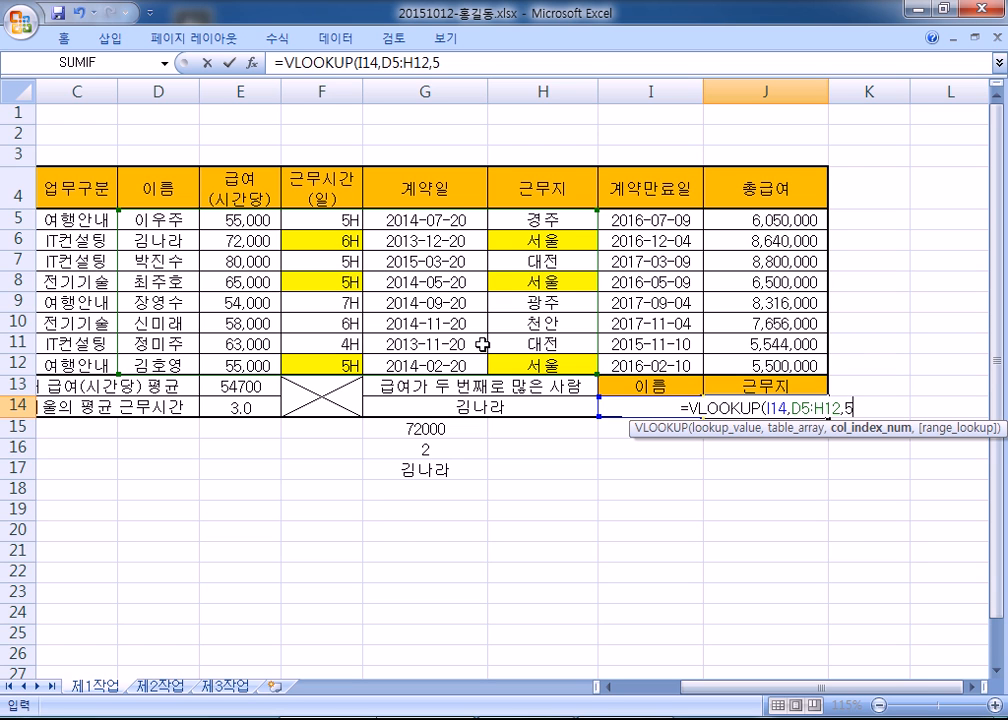
- Set an exact match with 0 and commit =VLOOKUP(I14,D5:H12,5,0), returning 경주
type(",")
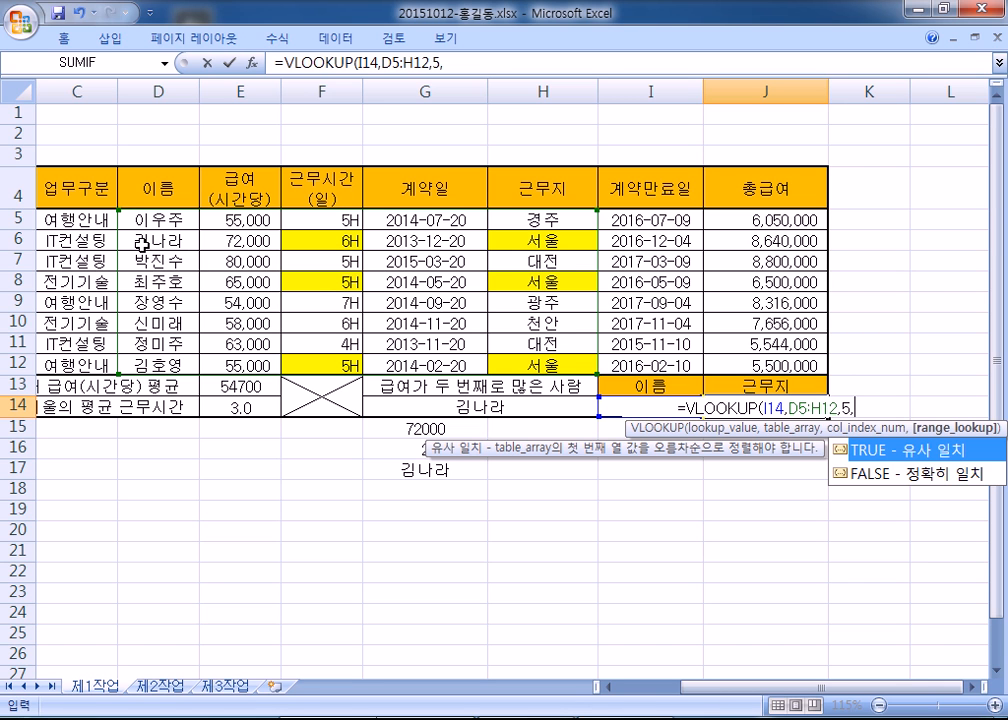
left_click(922, 481)
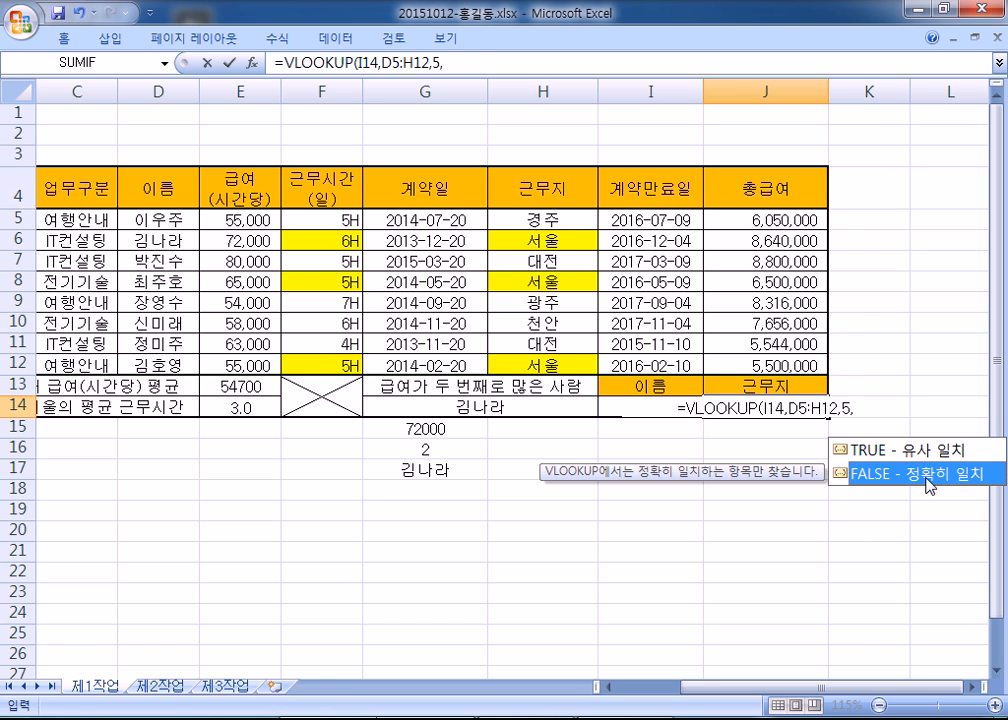
double_click(930, 485)
double_click(848, 408)
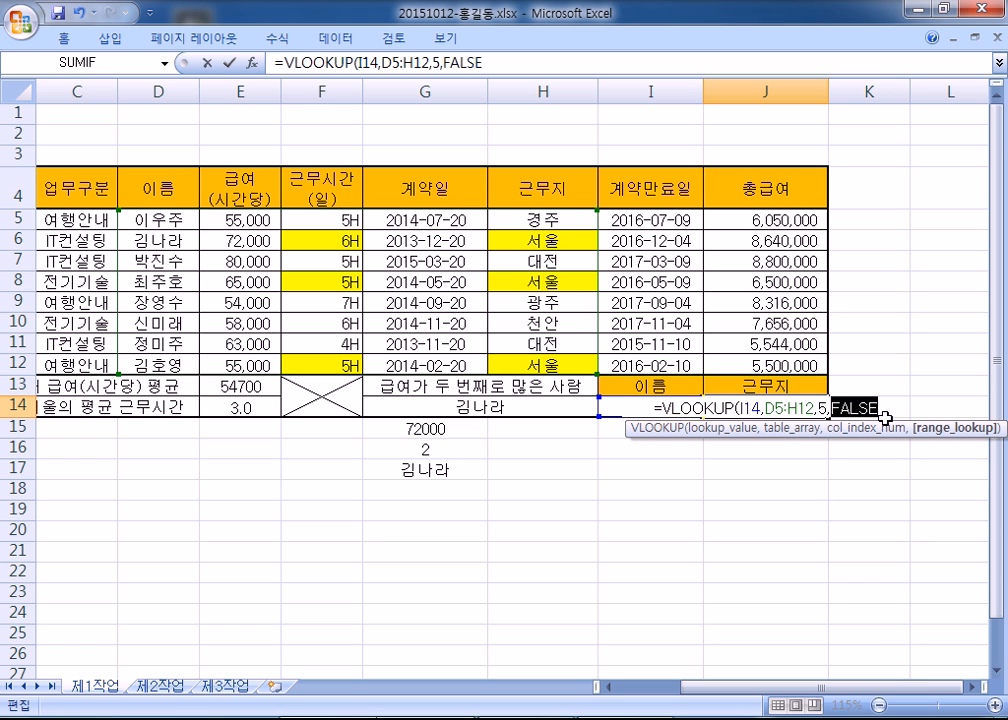
type("0")
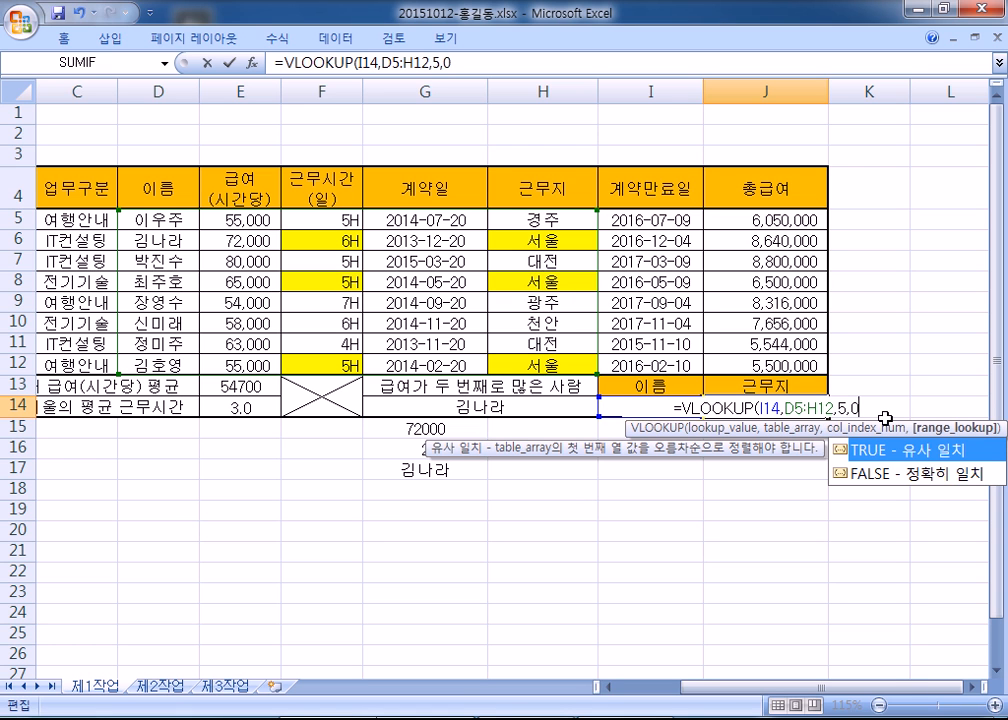
key("Return")
- Recommit J14's lookup formula so it shows 경주
left_click(779, 412)
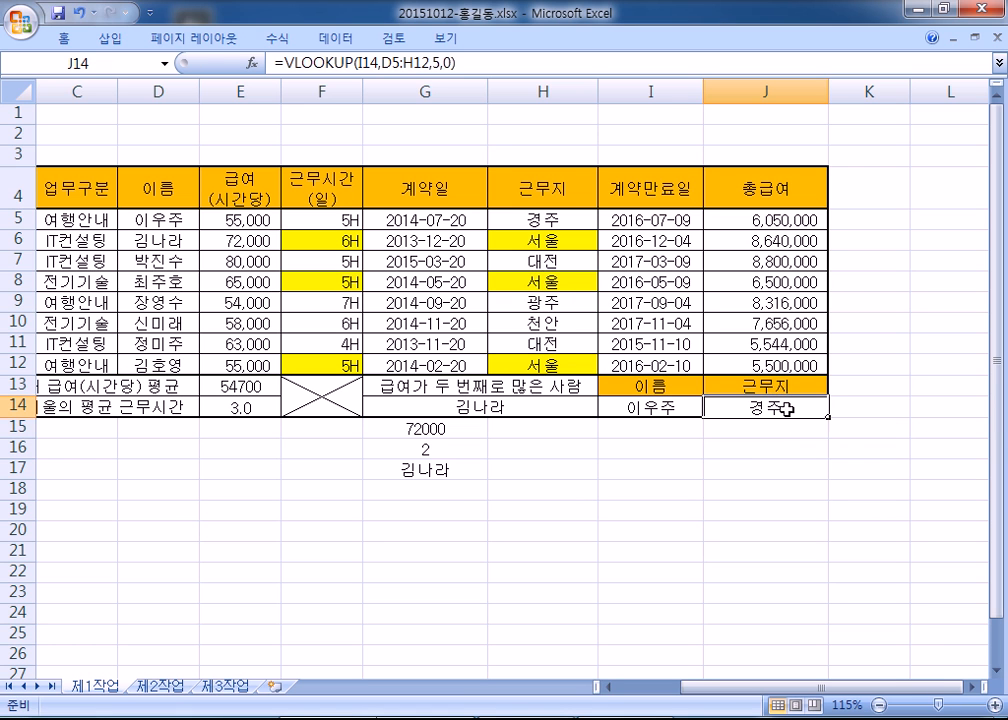
key("F2")
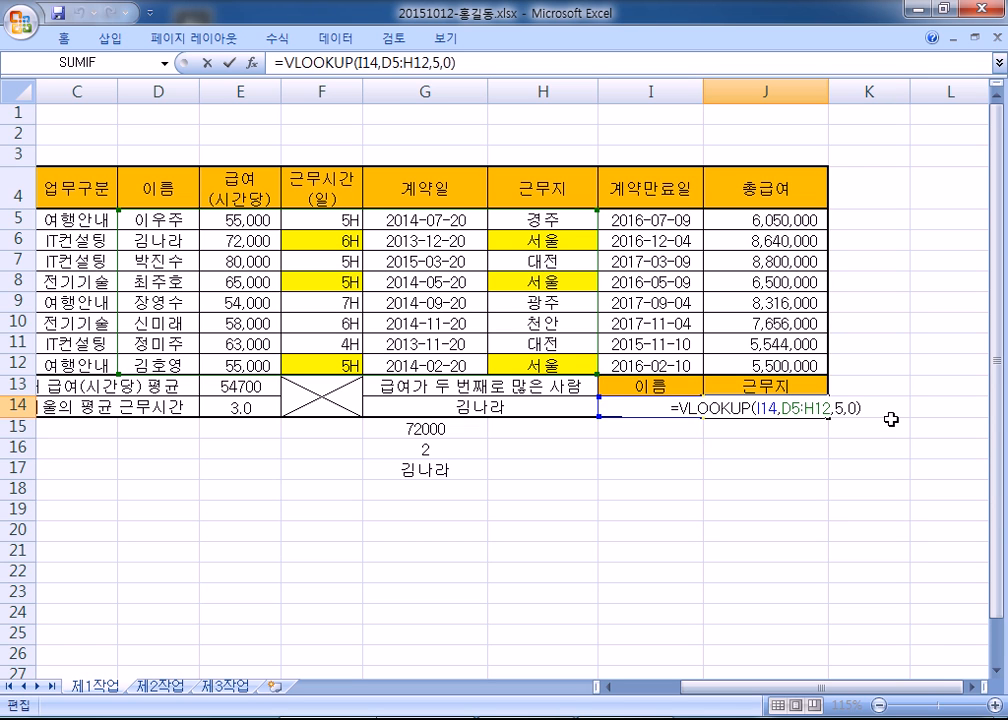
key("ctrl+Return")
- Clear J14 and begin a fresh =VLOOKUP( formula there
key("Delete")
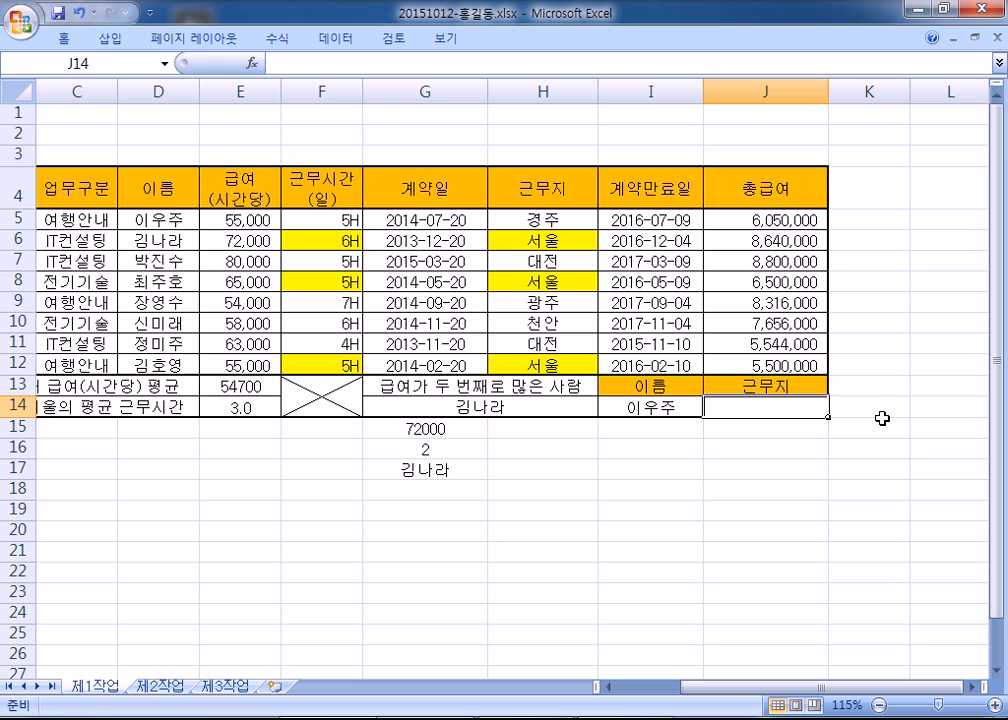
type("-")
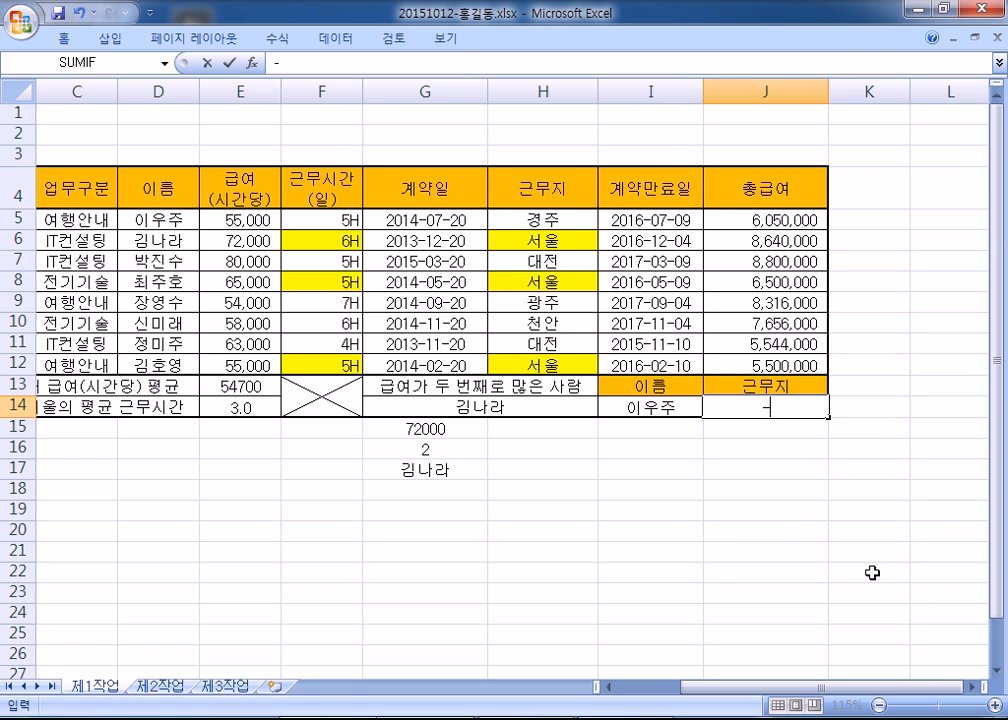
key("Escape")
type("=VL")
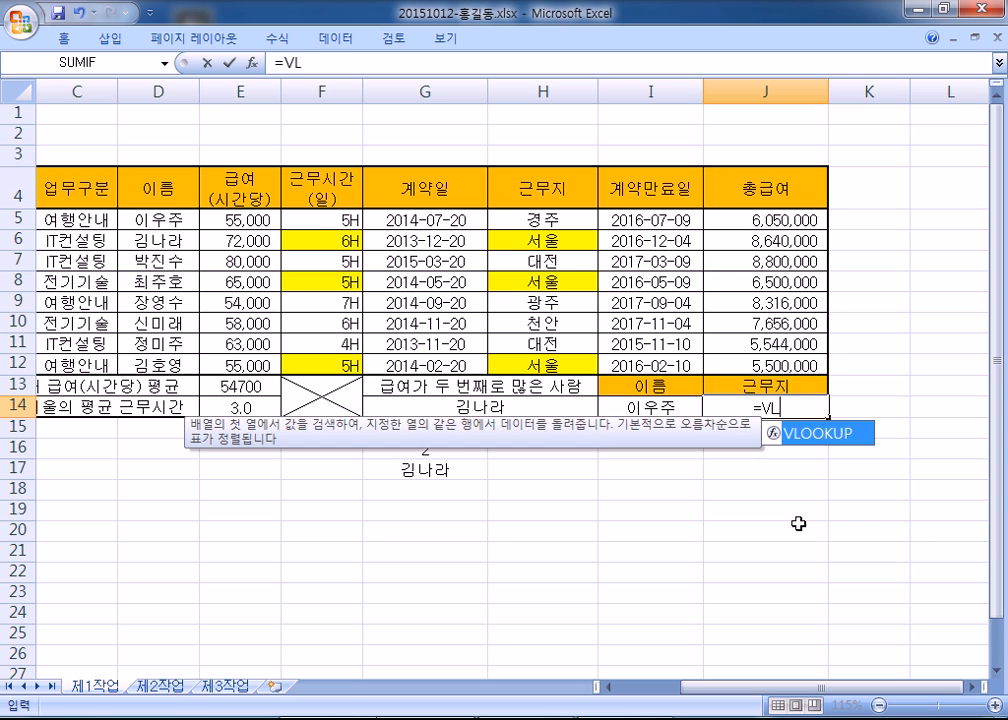
key("Tab")
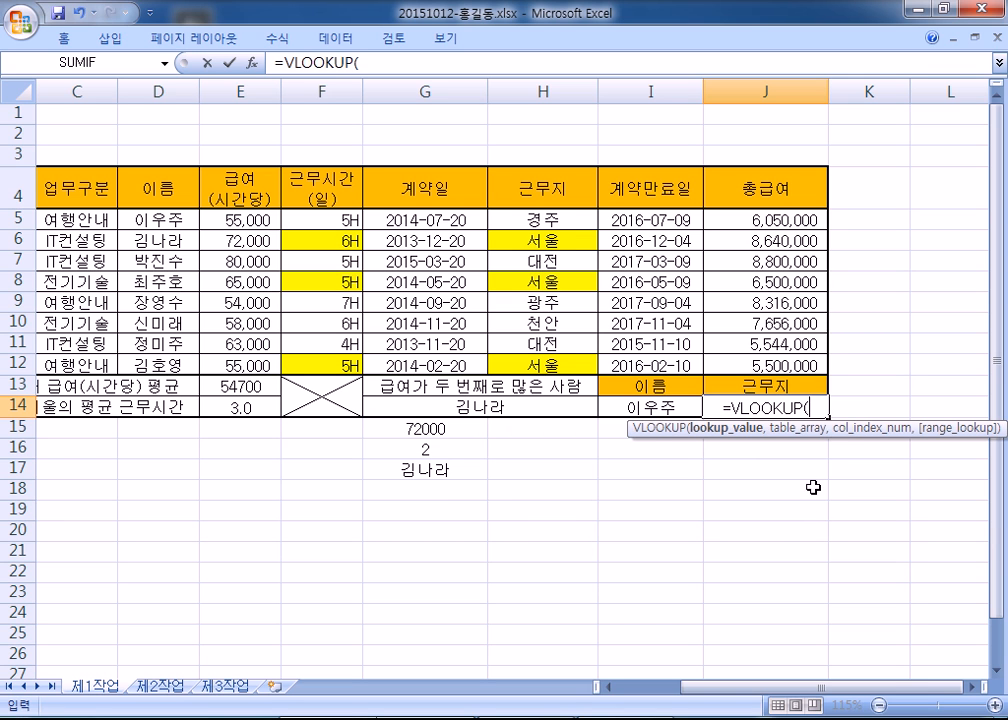
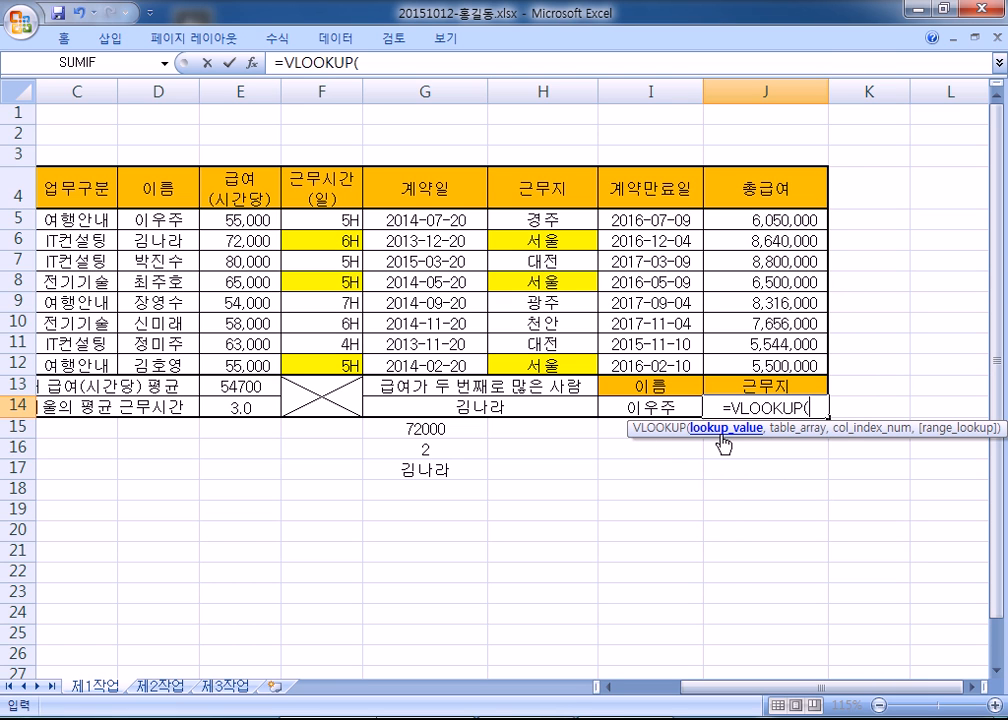
- Complete J14 as =VLOOKUP(I14,D5:H12,5,FALSE) so it returns the workplace 경주
left_click(626, 407)
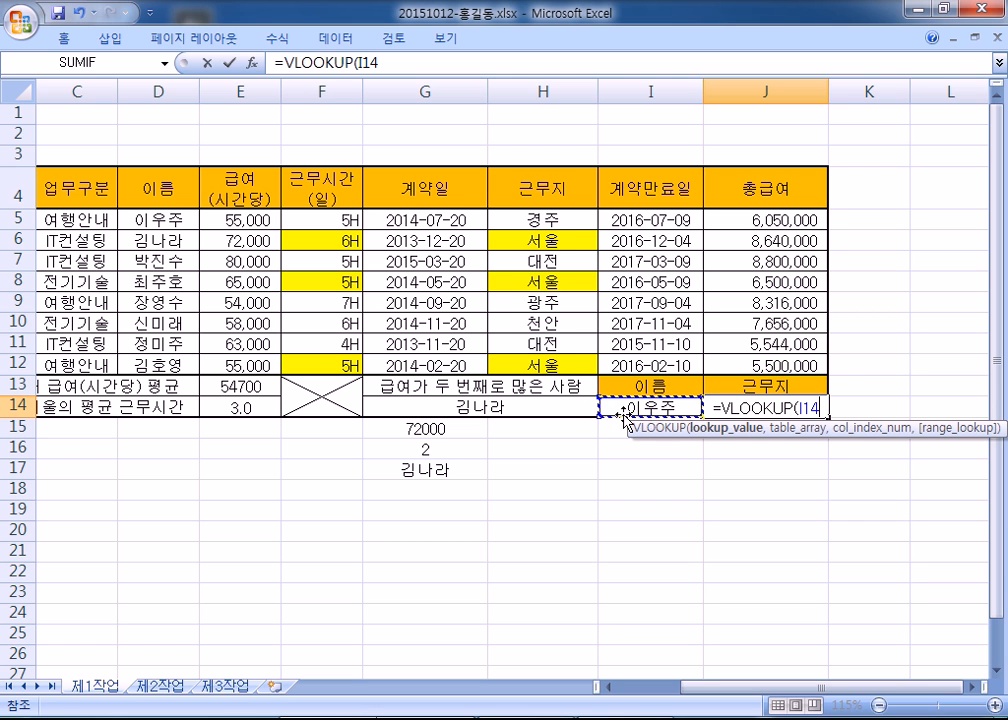
type(",")
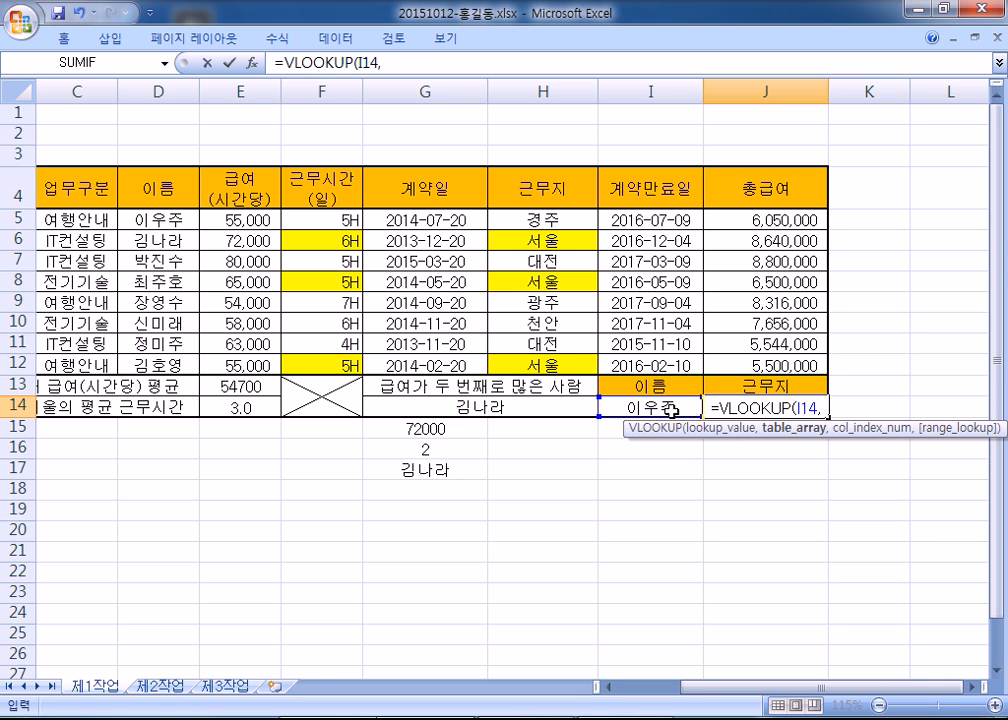
left_click_drag(137, 219, 545, 368)
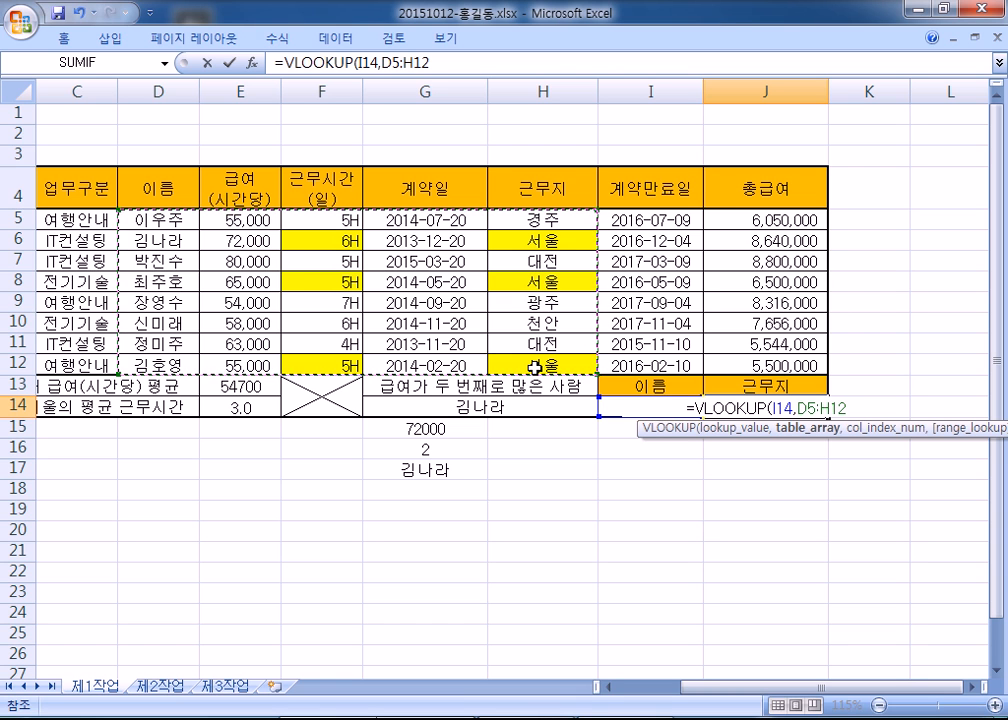
type(",")
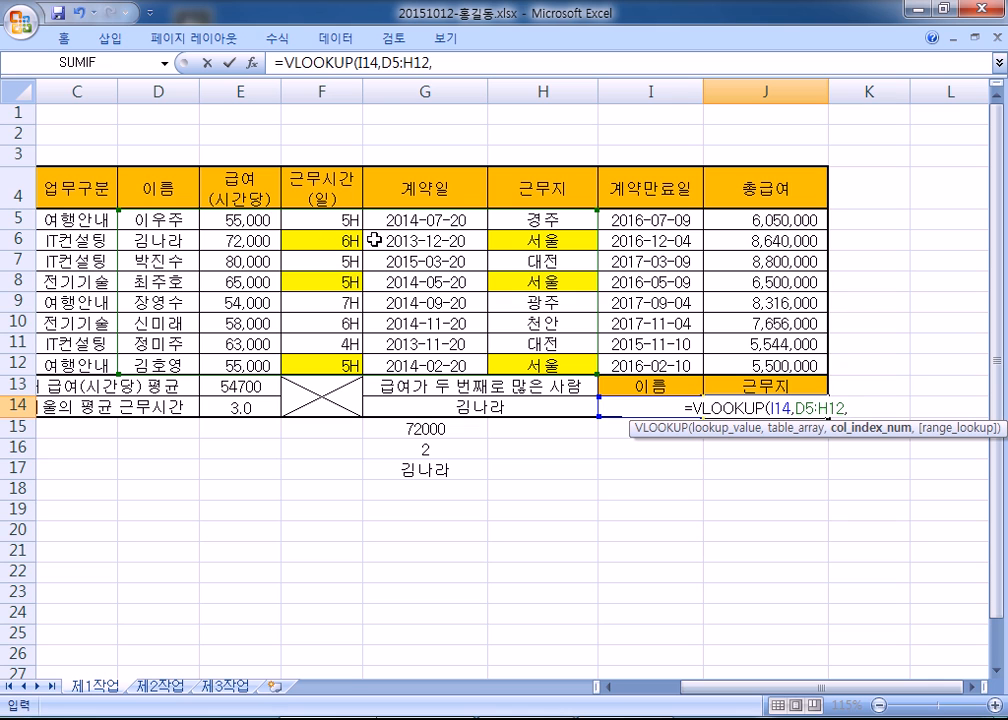
type("5")
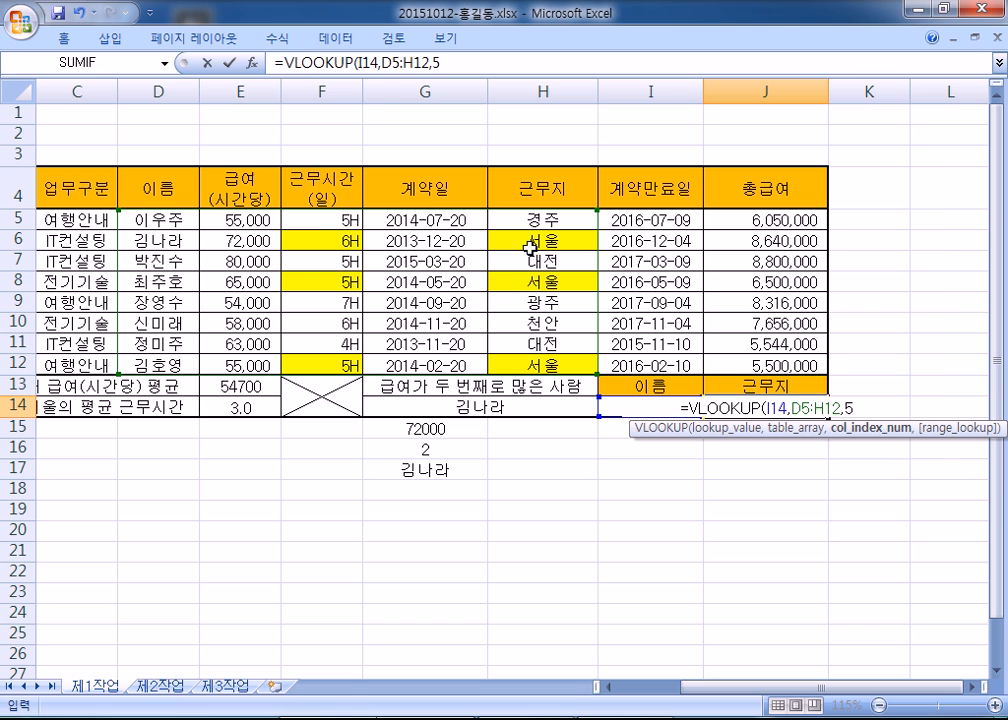
type(",")
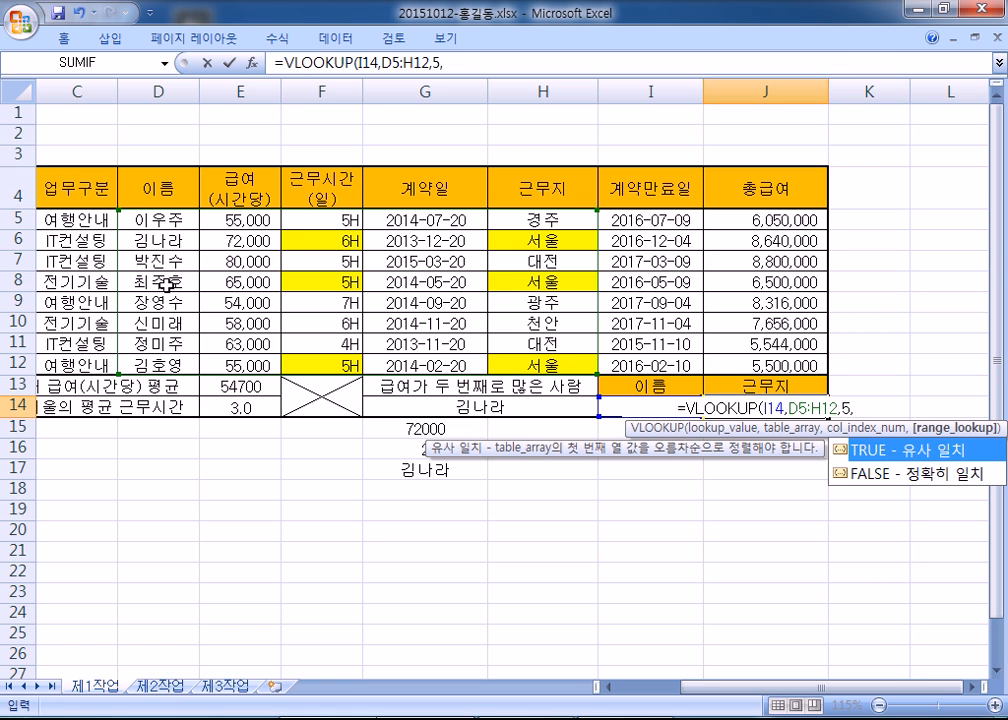
left_click(912, 476)
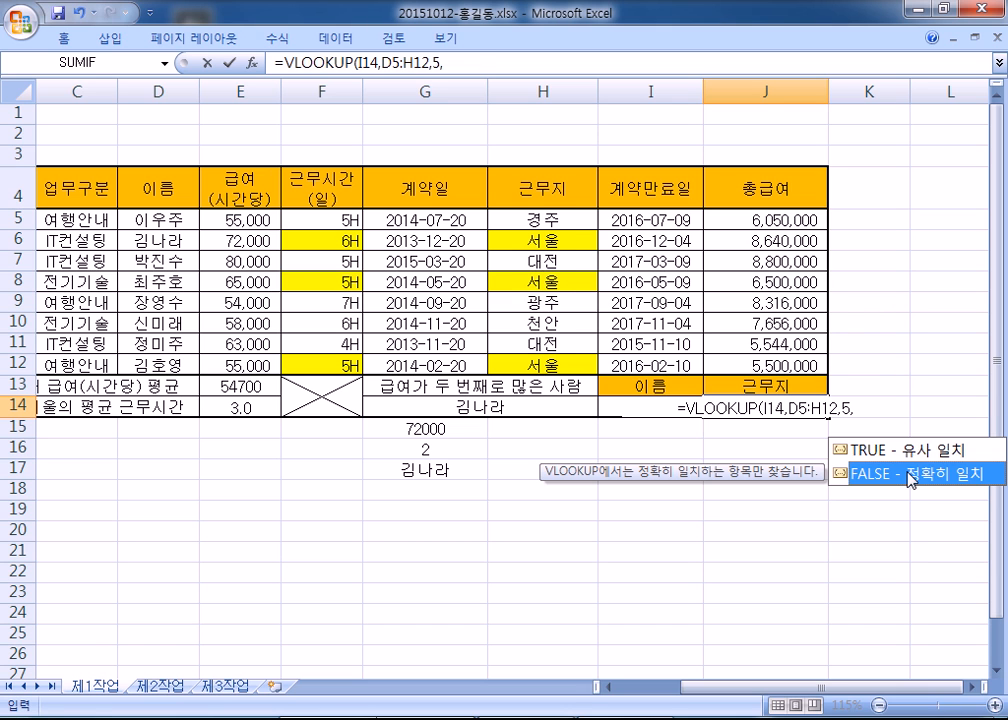
double_click(910, 478)
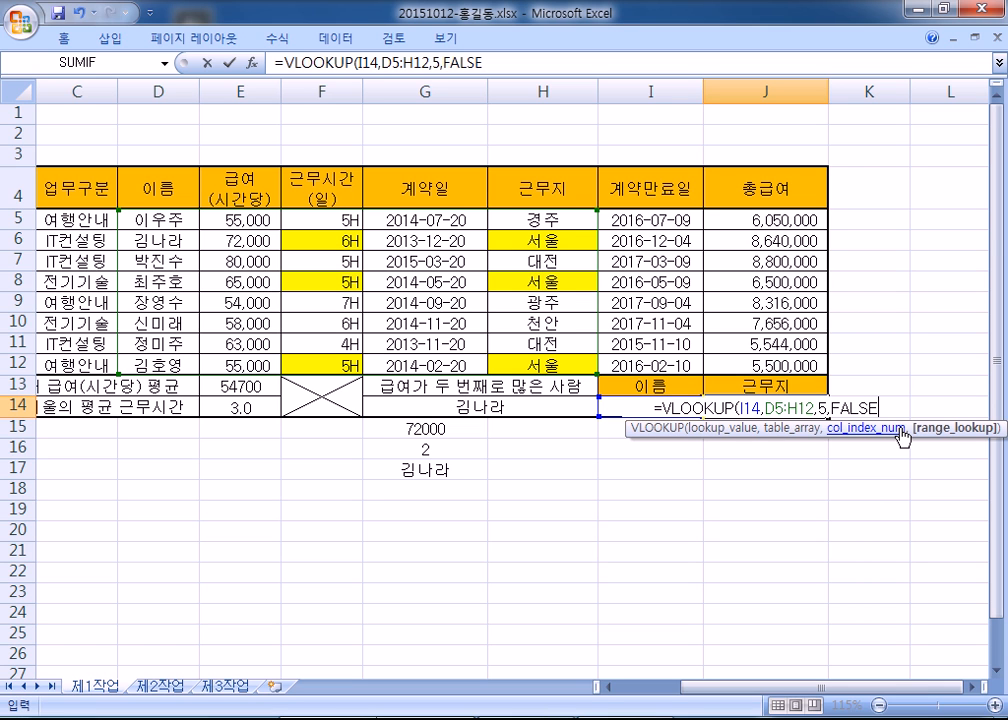
key("Return")
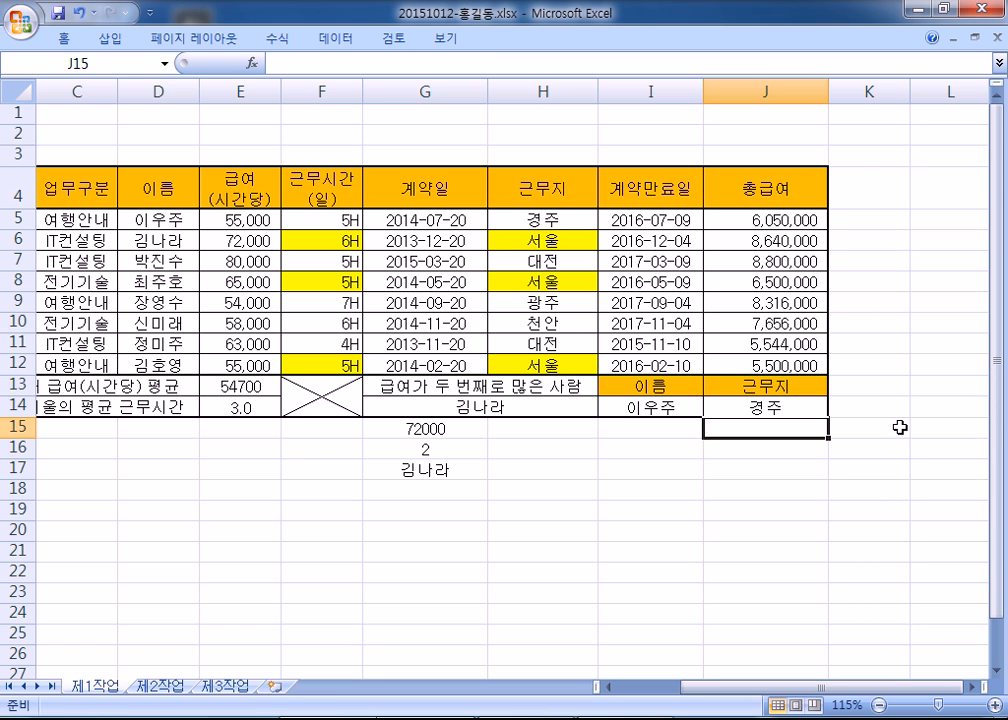
- Pick the row 9, 10 and then row 12 employees in I14, ending with J14 showing 서울
left_click(699, 407)
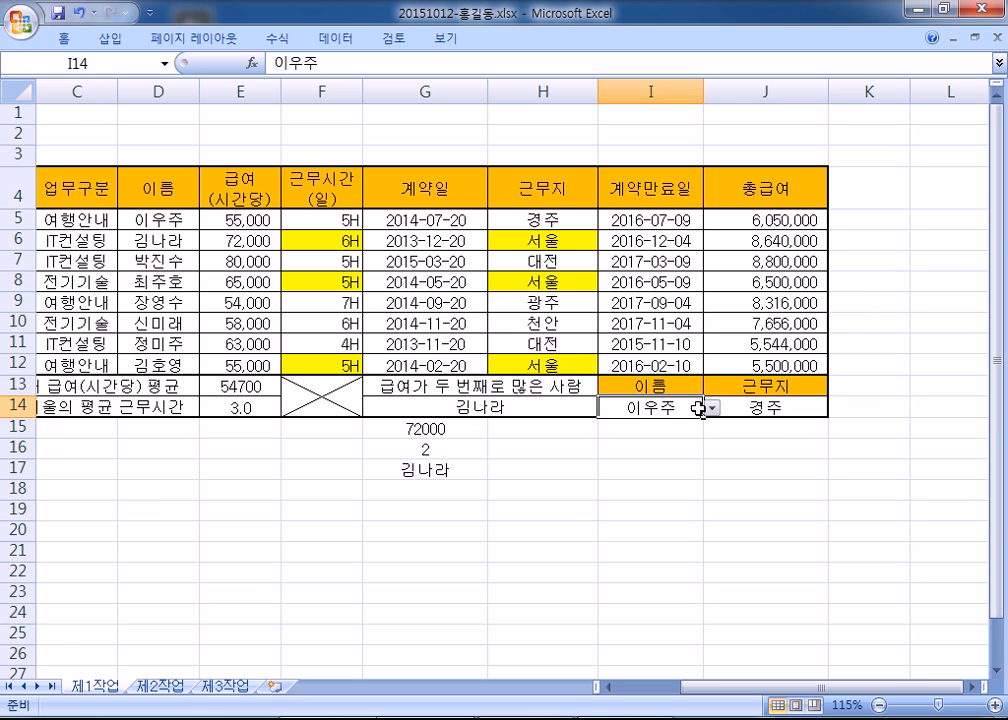
left_click(711, 407)
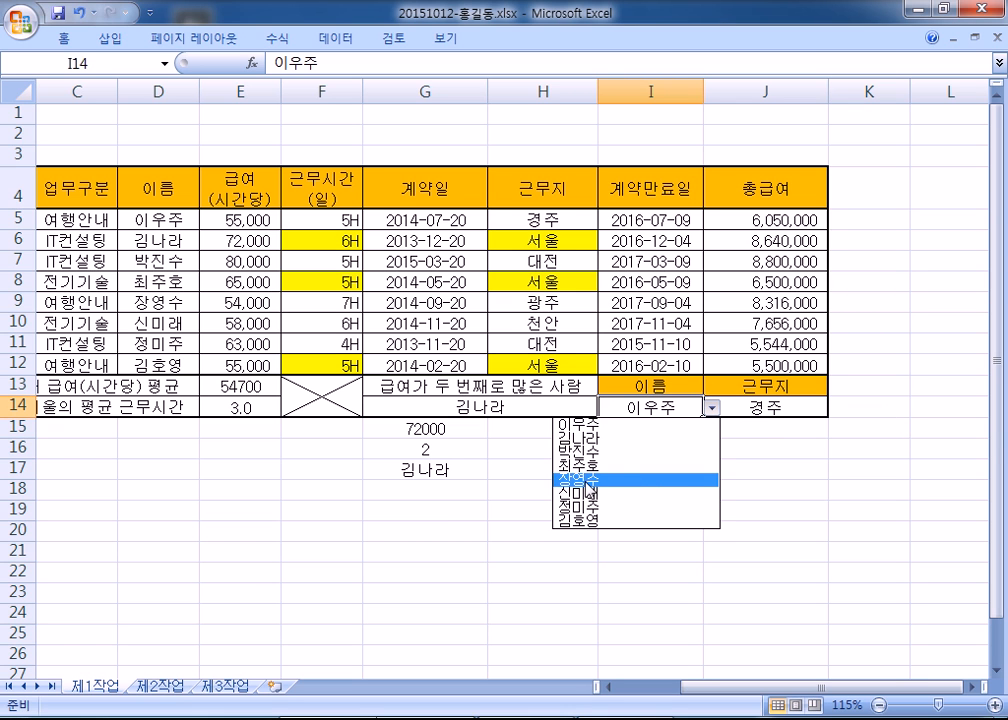
left_click(622, 481)
left_click(712, 408)
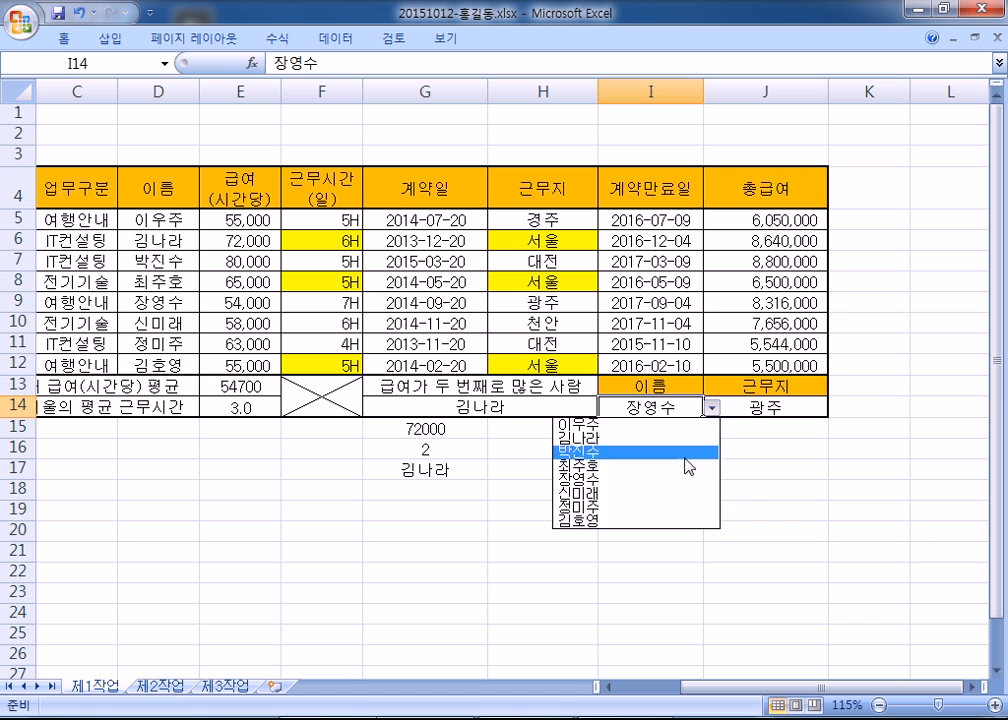
left_click(636, 490)
left_click(712, 408)
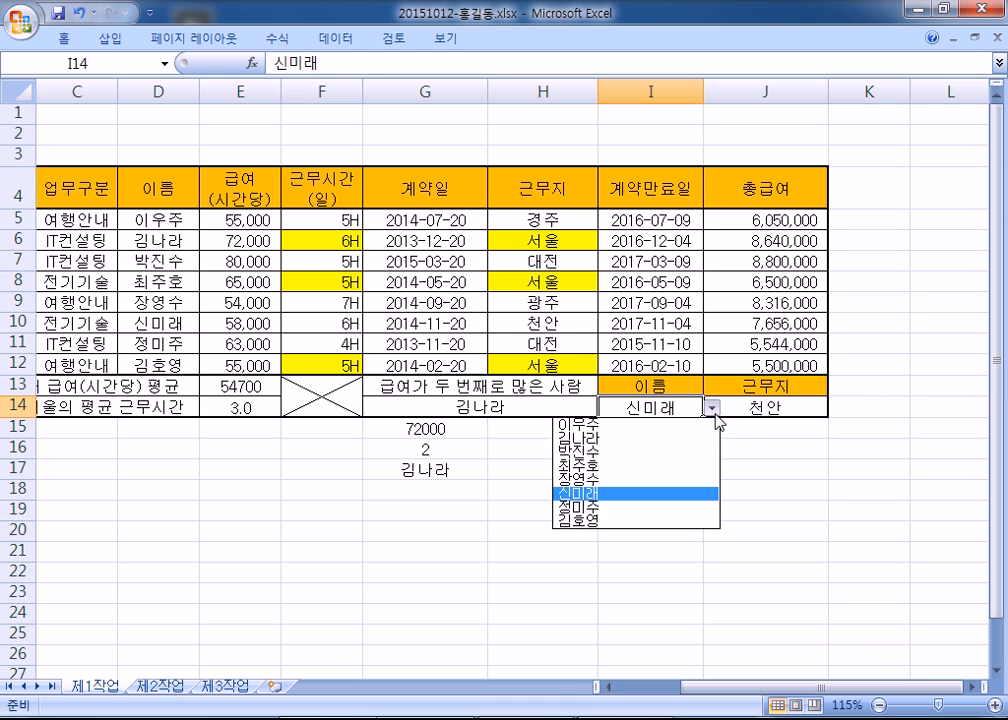
left_click(645, 521)
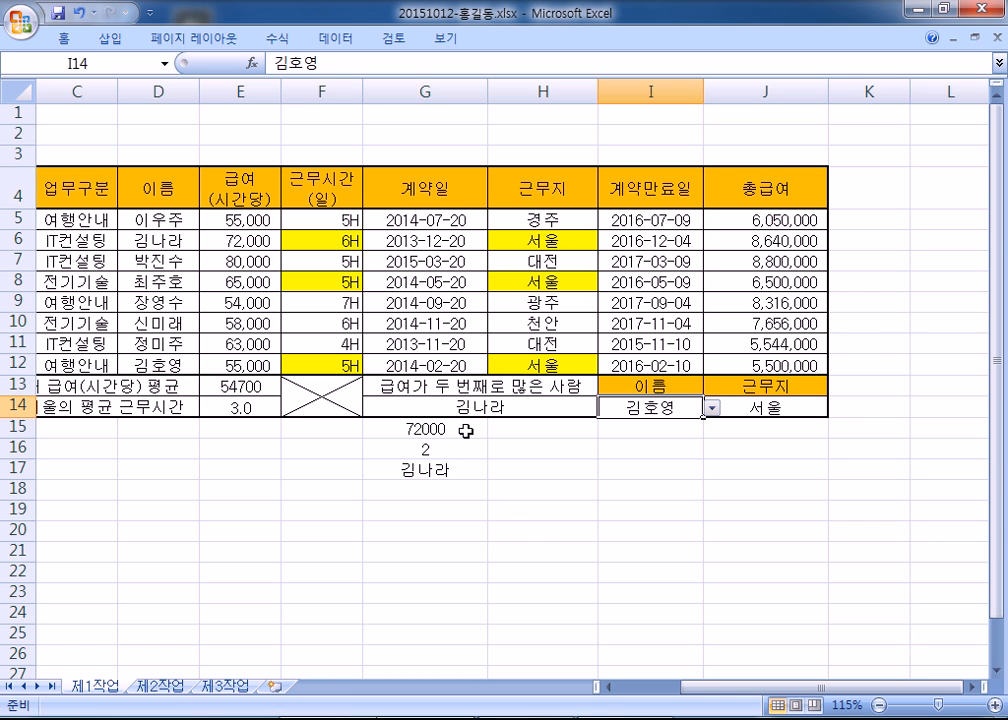
- Check J14's lookup formula, then return to the left side of the sheet
scroll(459, 421, "down", 1)
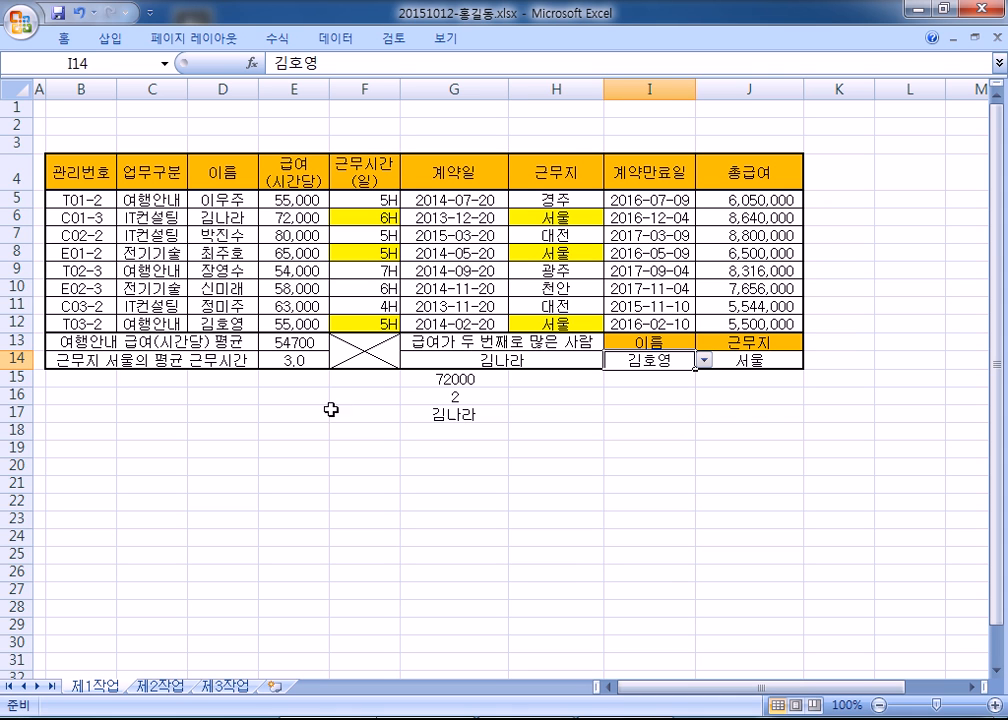
left_click(758, 362)
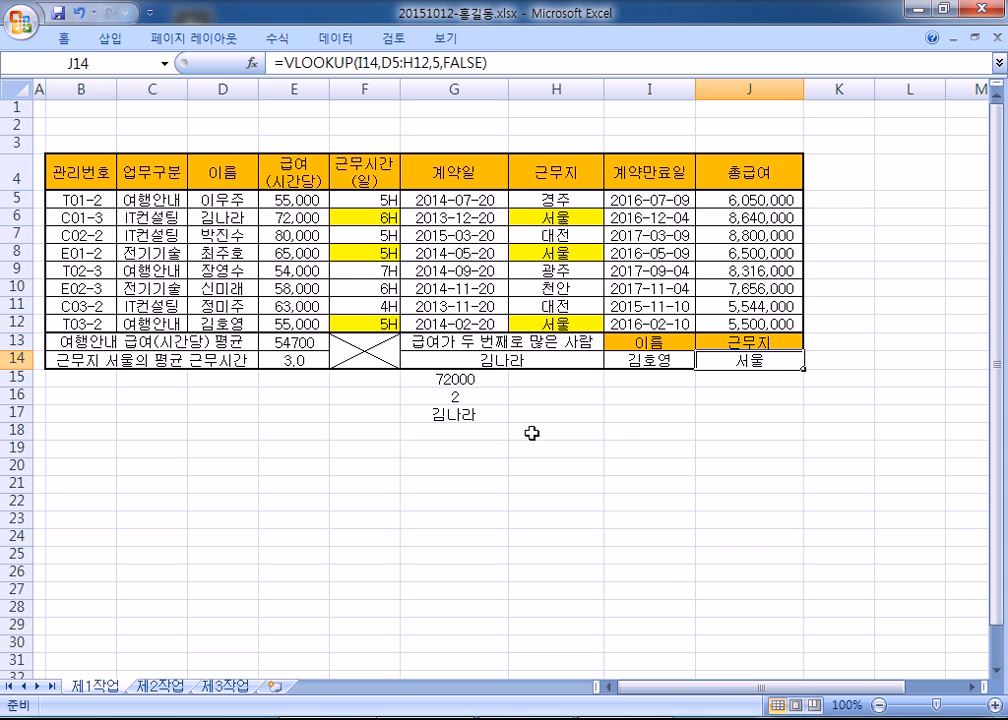
scroll(448, 437, "up", 3)
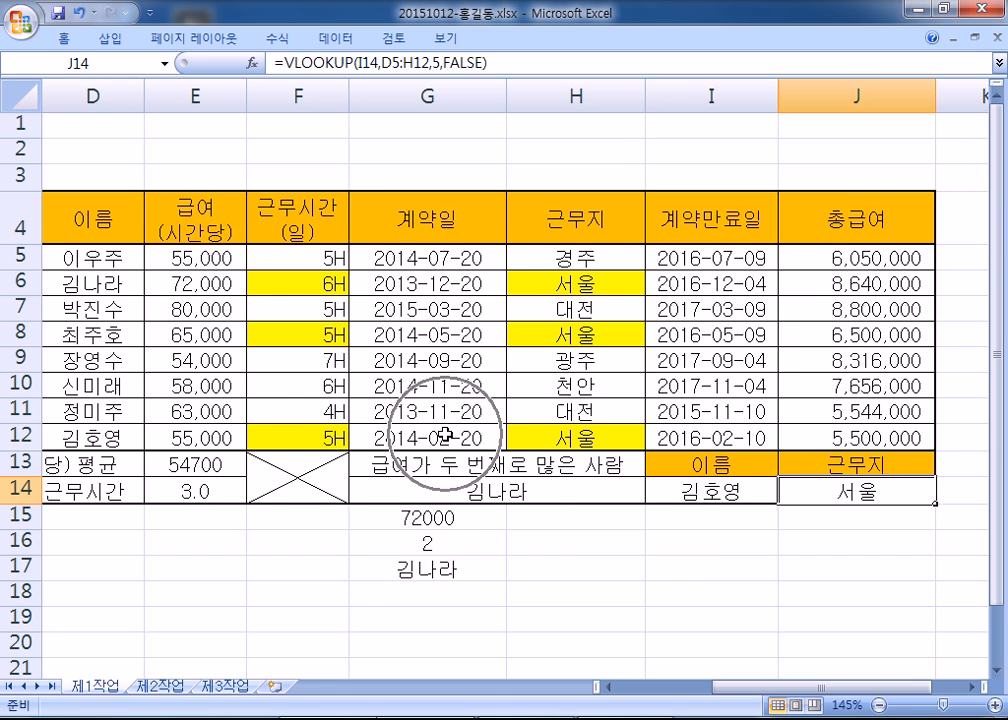
key("Home")
- Set F5:H12 to No Fill to remove the yellow highlighting, then select hourly pay E5:E12
left_click_drag(515, 258, 775, 438)
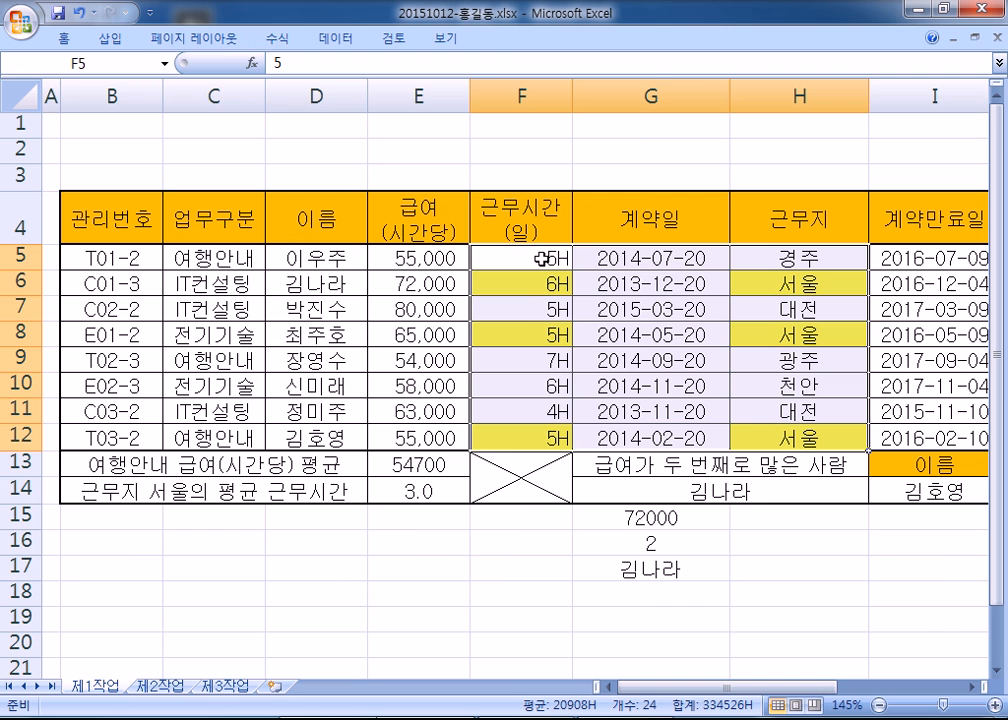
double_click(60, 35)
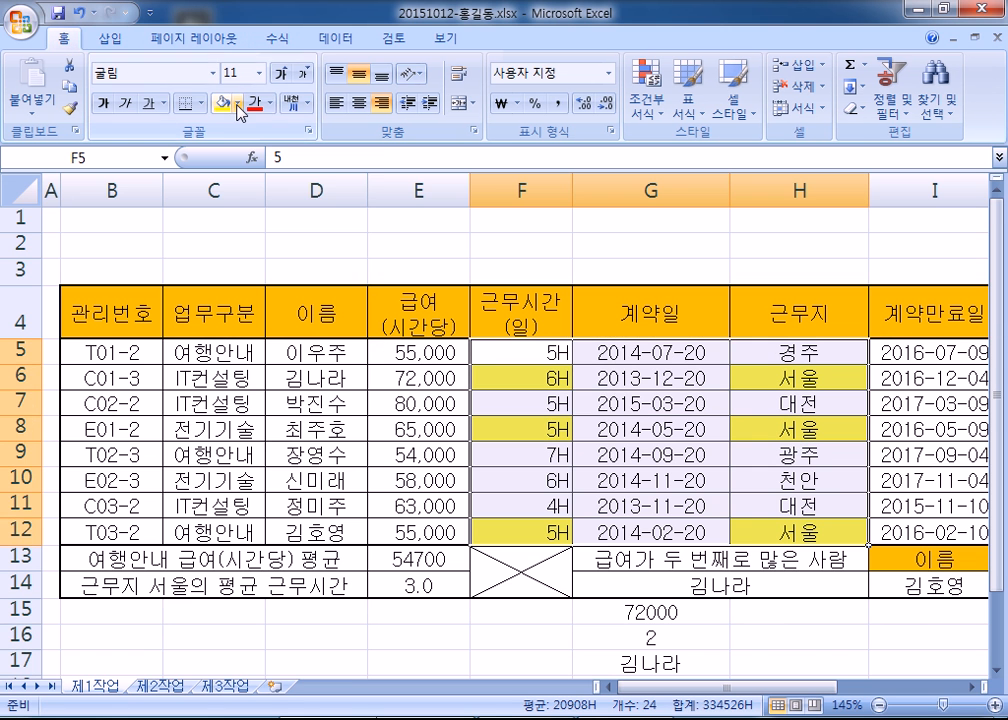
left_click(238, 103)
left_click(258, 272)
left_click(305, 396)
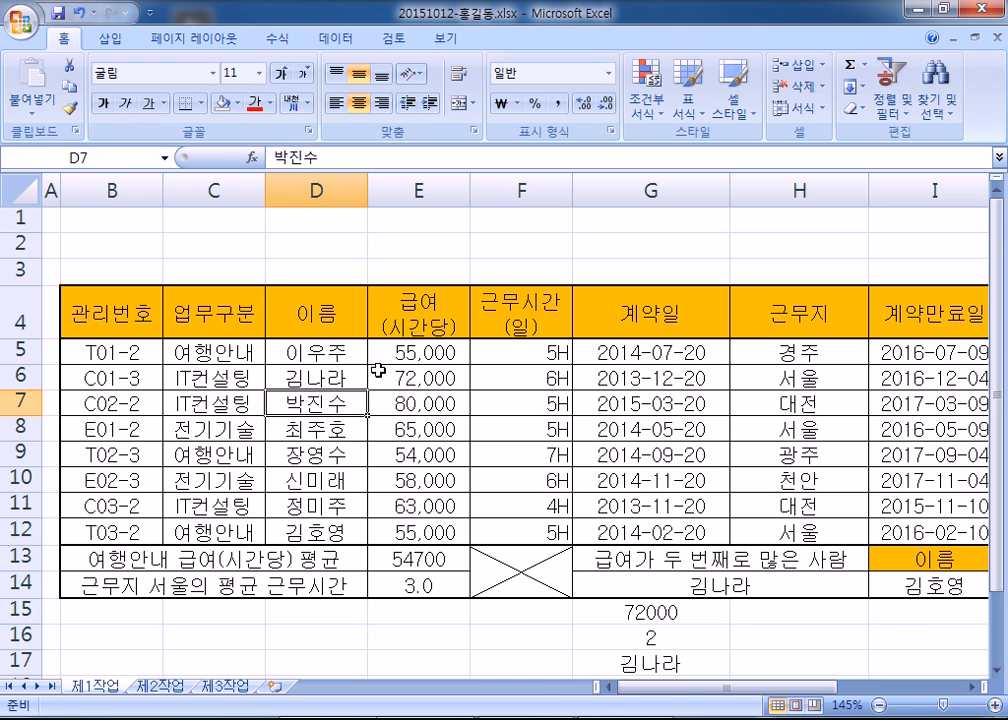
left_click_drag(418, 353, 421, 528)
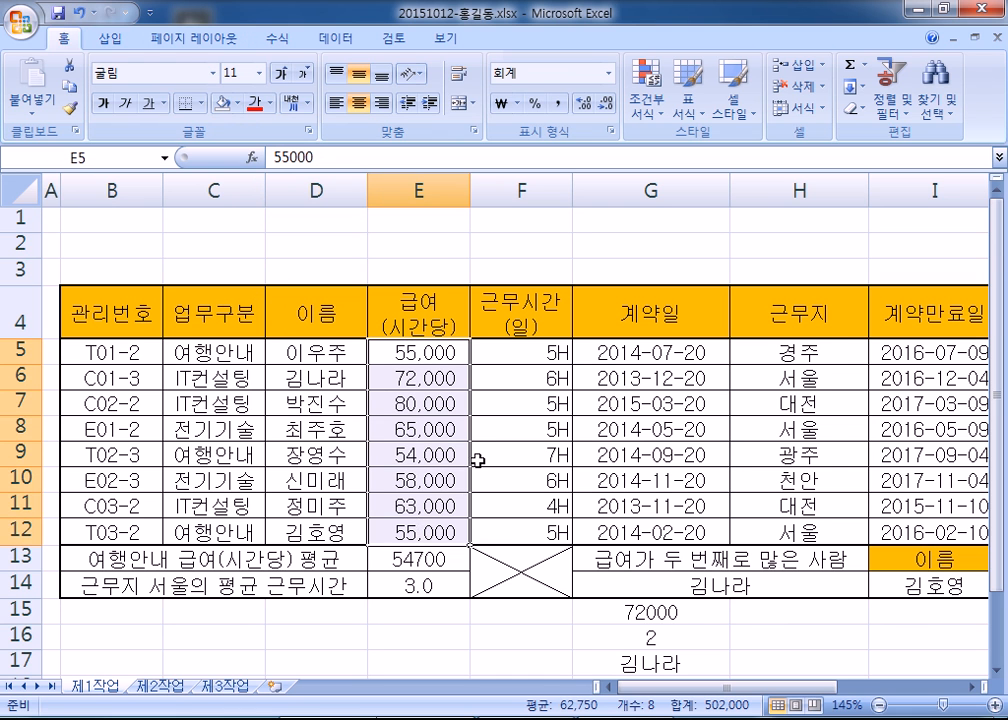
scroll(479, 459, "down", 1)
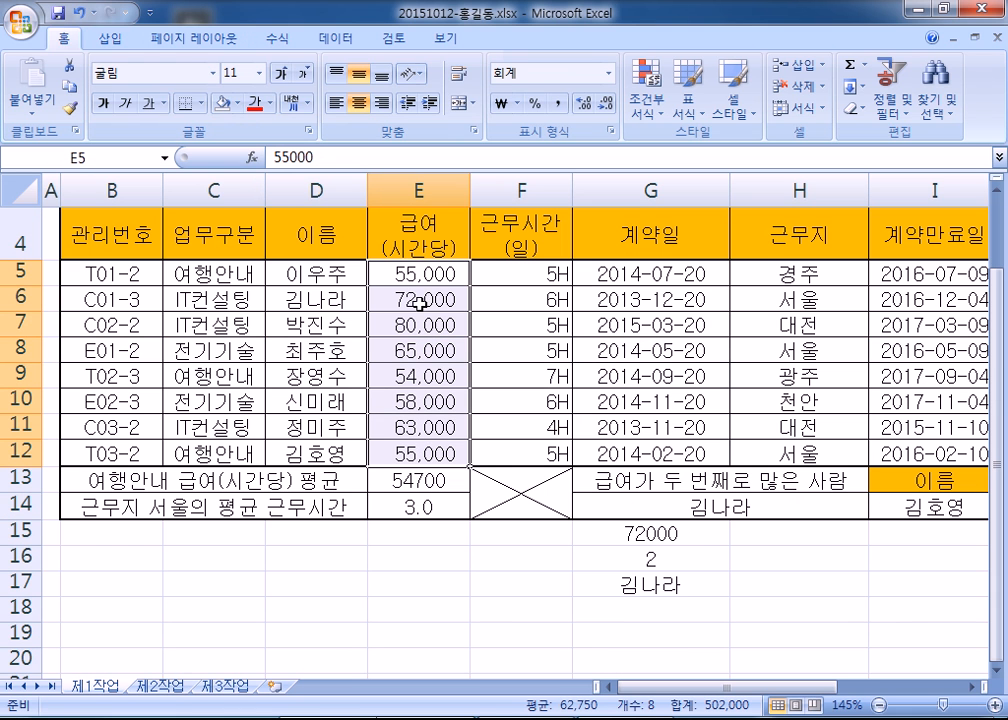
- Apply green gradient data bars to the hourly pay values in E5:E12
left_click_drag(400, 272, 416, 455)
left_click_drag(423, 275, 417, 452)
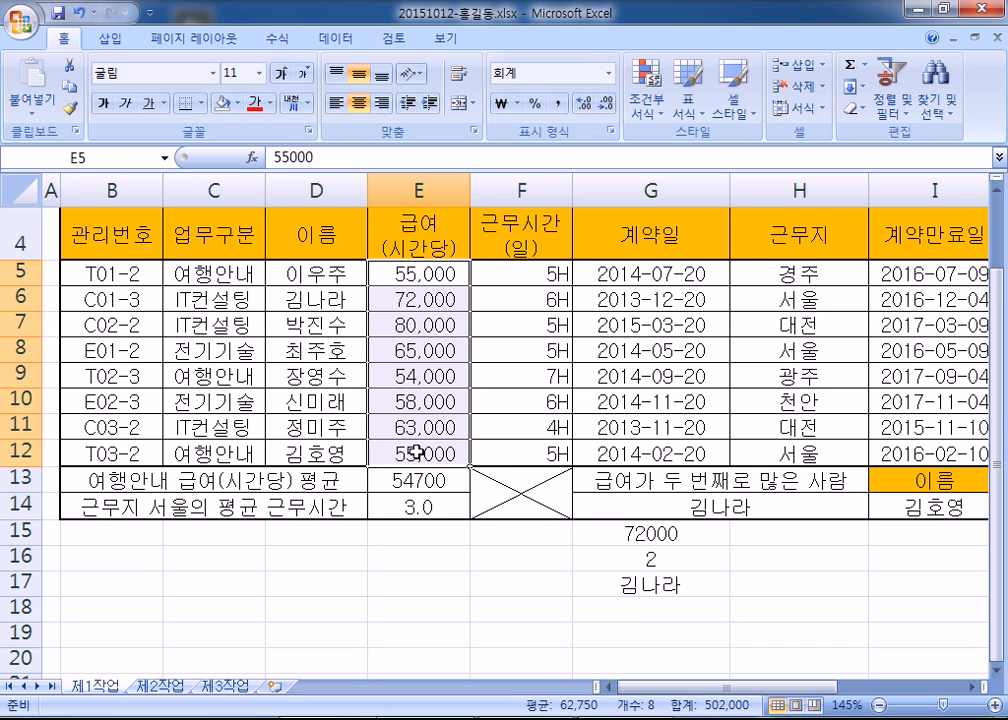
left_click(646, 108)
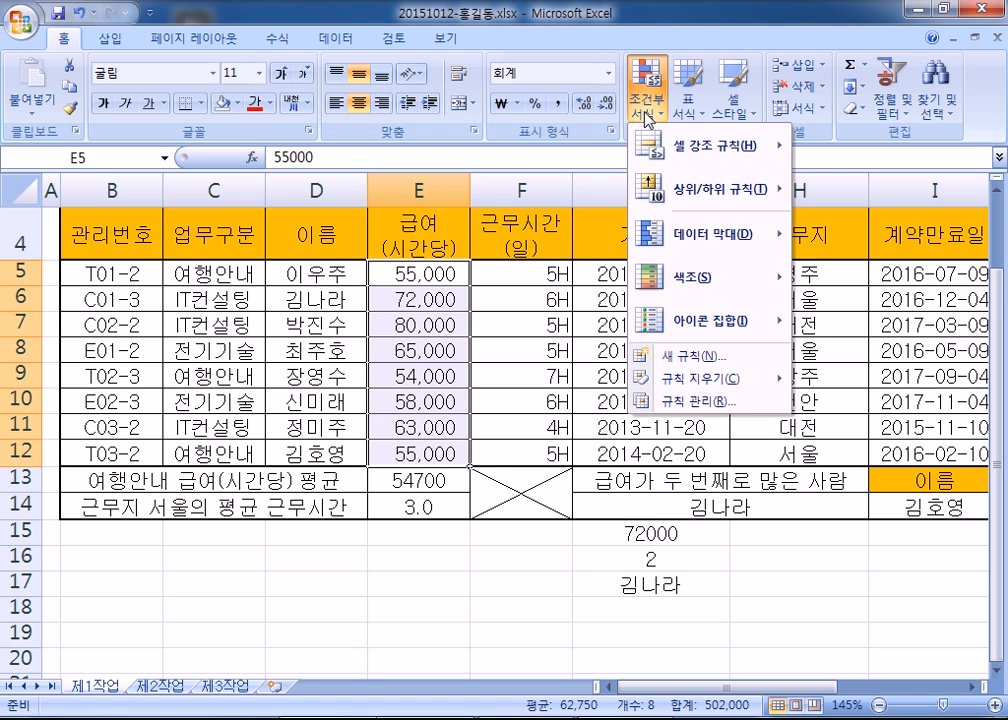
mouse_move(681, 235)
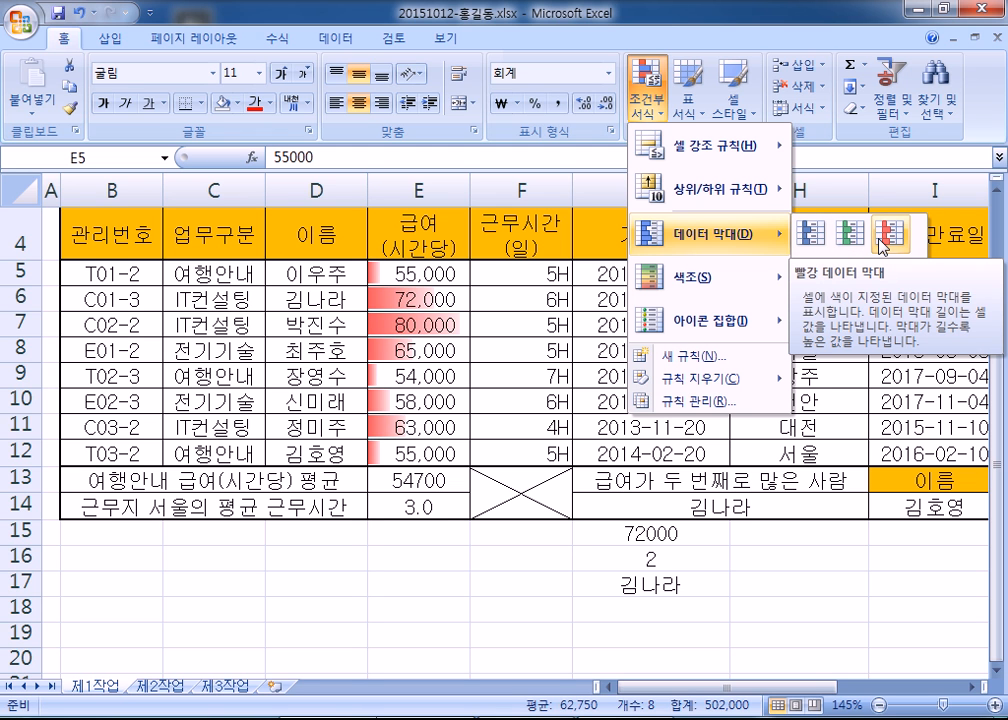
left_click(850, 232)
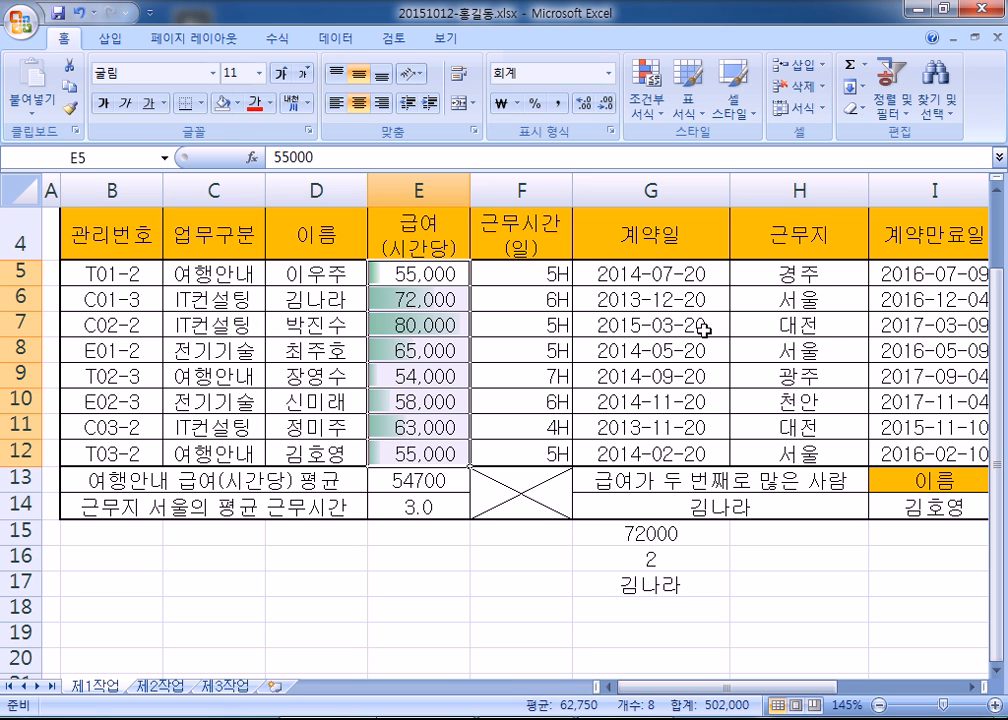
left_click_drag(760, 689, 856, 703)
- Add red gradient data bars to total pay J5:J12, scaled up to the 8,800,000 maximum
left_click_drag(815, 272, 823, 451)
left_click(645, 95)
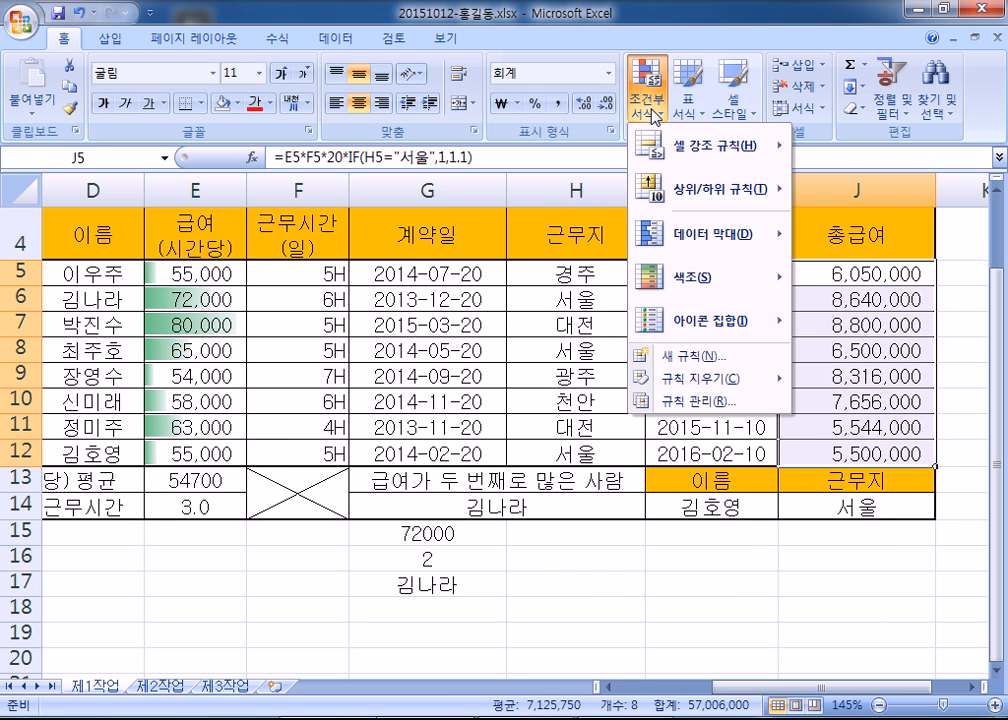
mouse_move(752, 238)
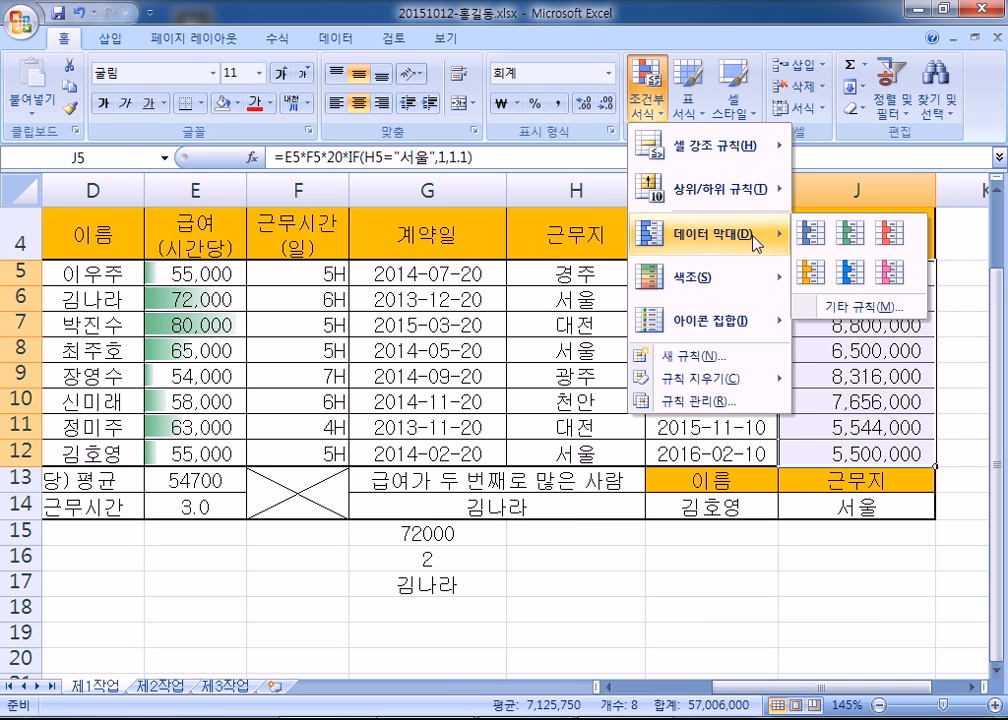
left_click(892, 242)
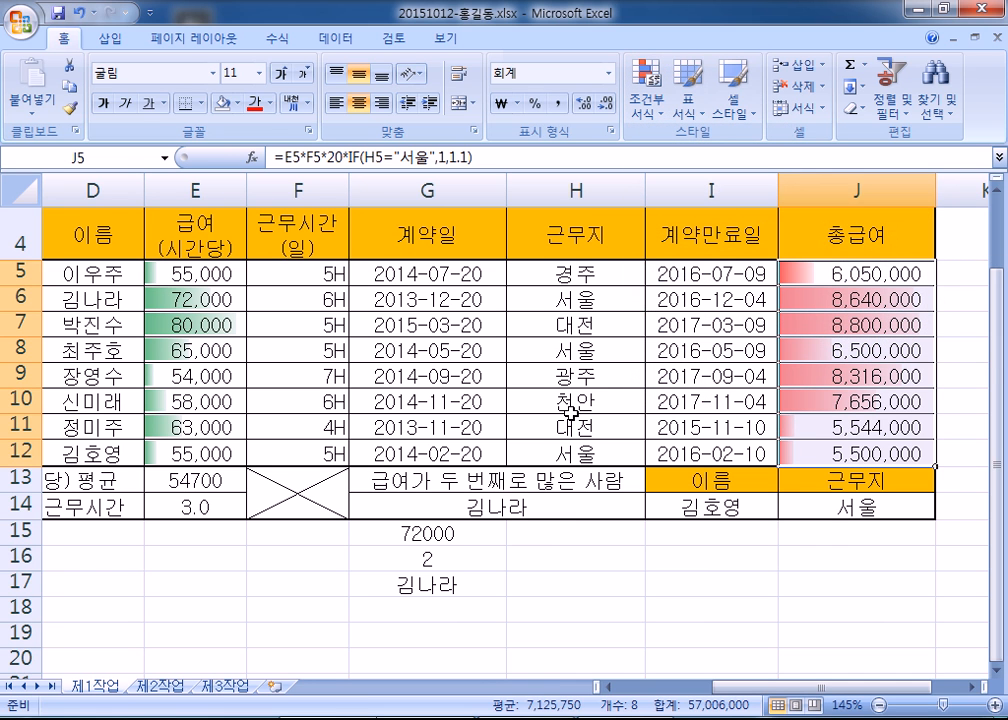
left_click(569, 422)
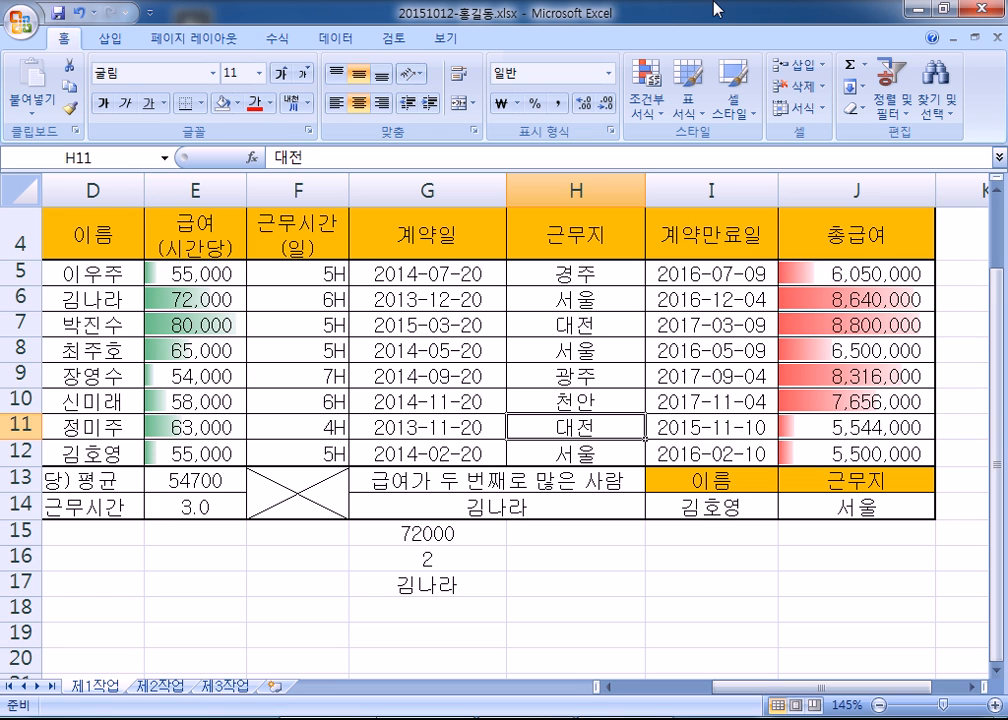
left_click(184, 318)
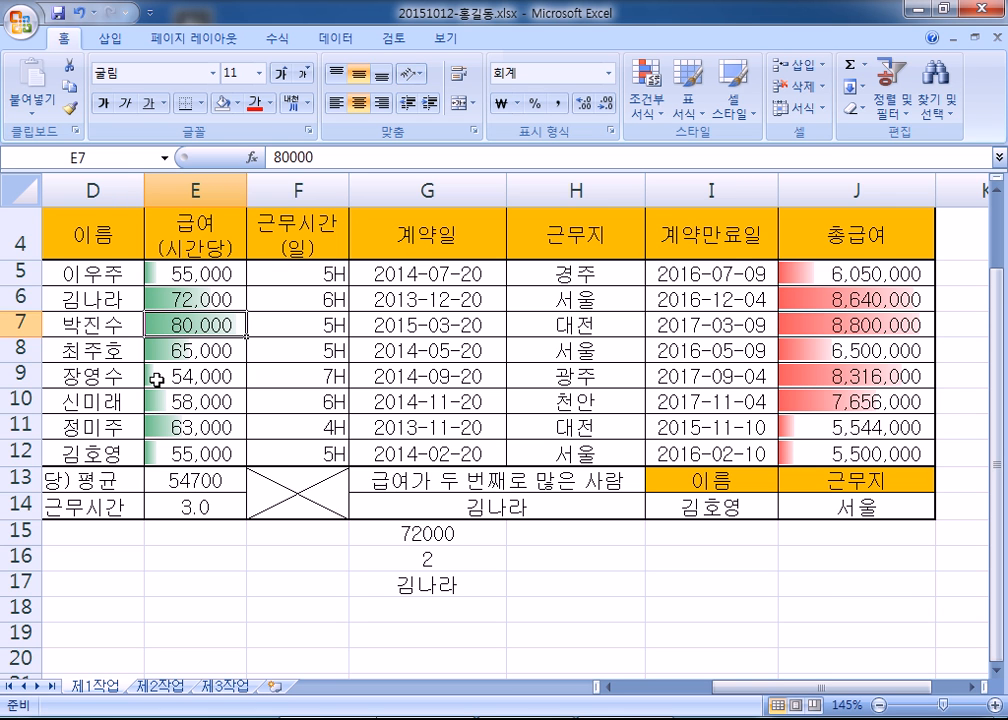
left_click(232, 188)
left_click_drag(243, 188, 369, 188)
left_click(243, 325)
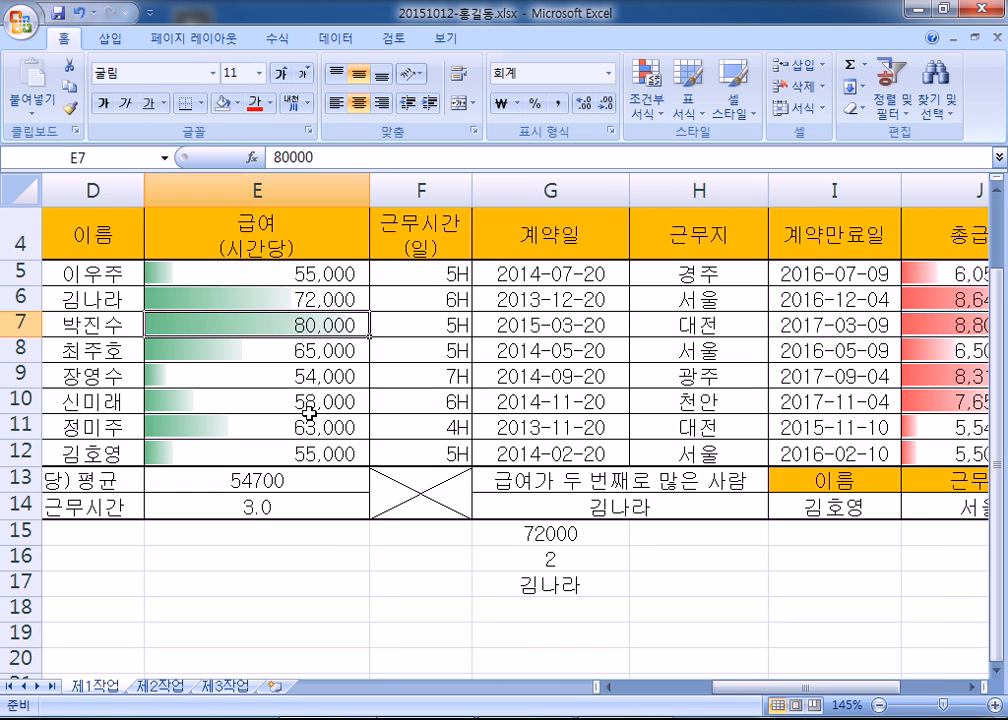
left_click(421, 483)
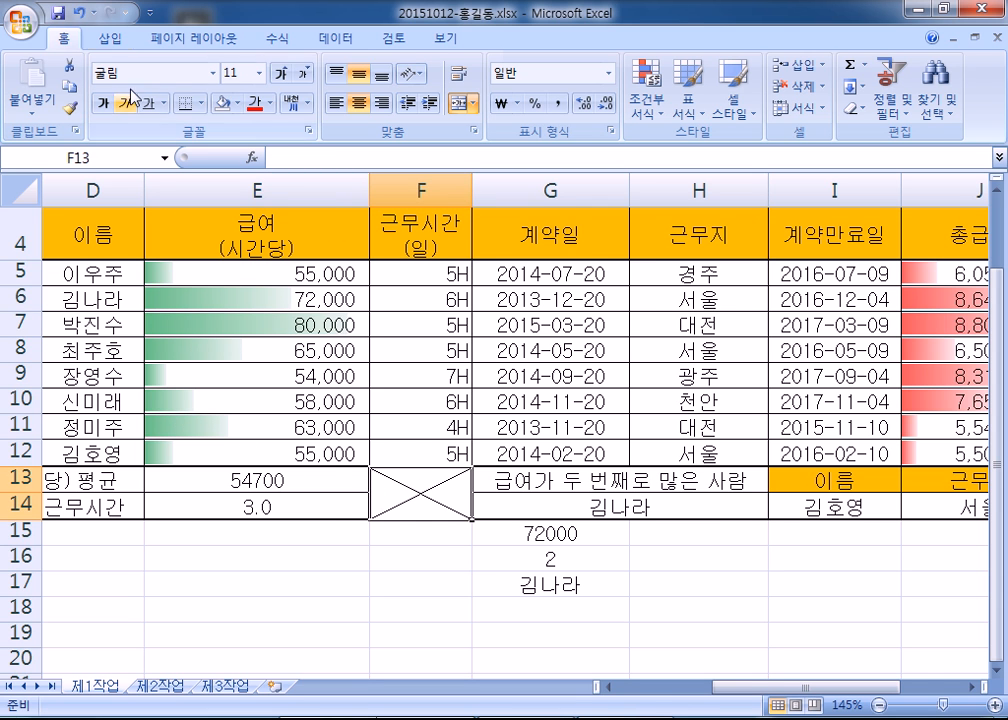
left_click(75, 14)
left_click_drag(845, 272, 850, 452)
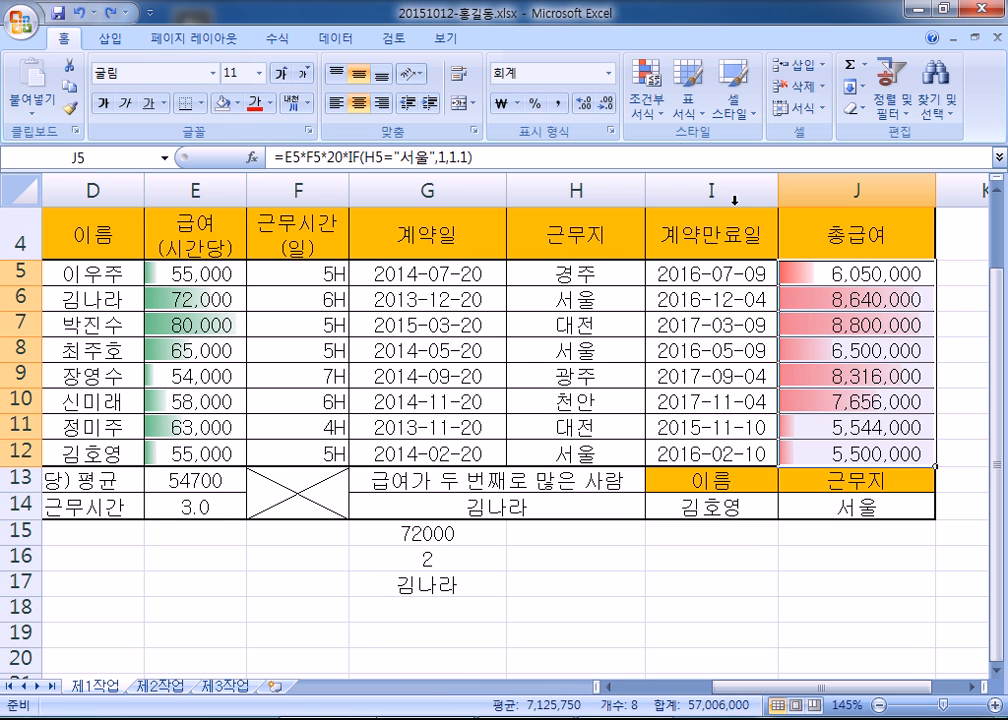
- Clear the conditional formatting rules from J5:J12 so only E5:E12 keeps data bars
left_click(650, 106)
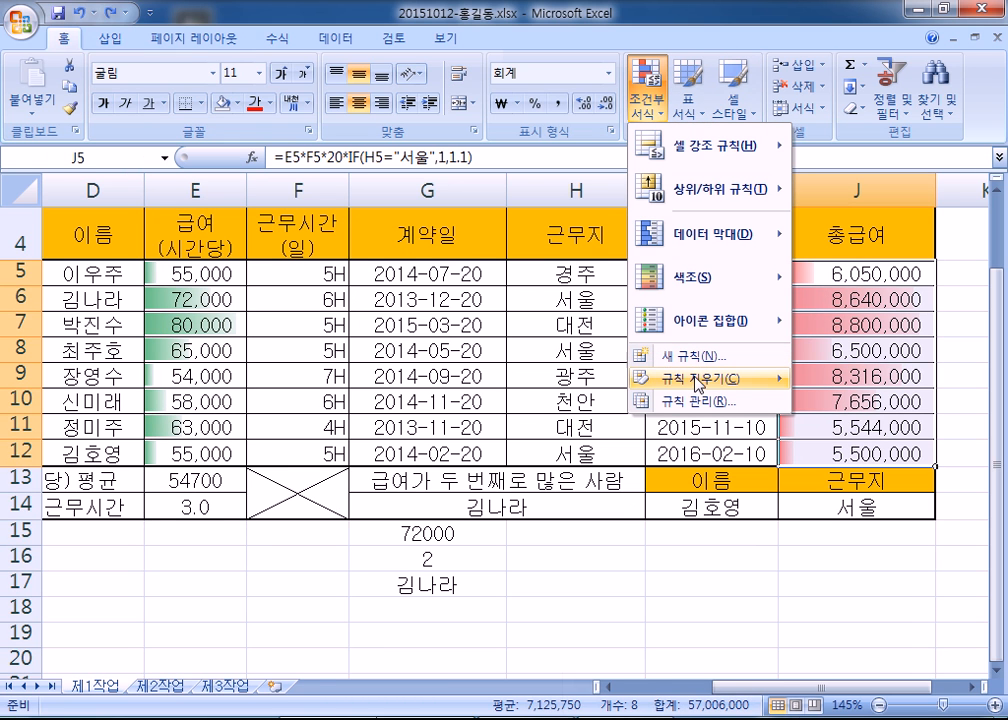
mouse_move(700, 378)
left_click(555, 381)
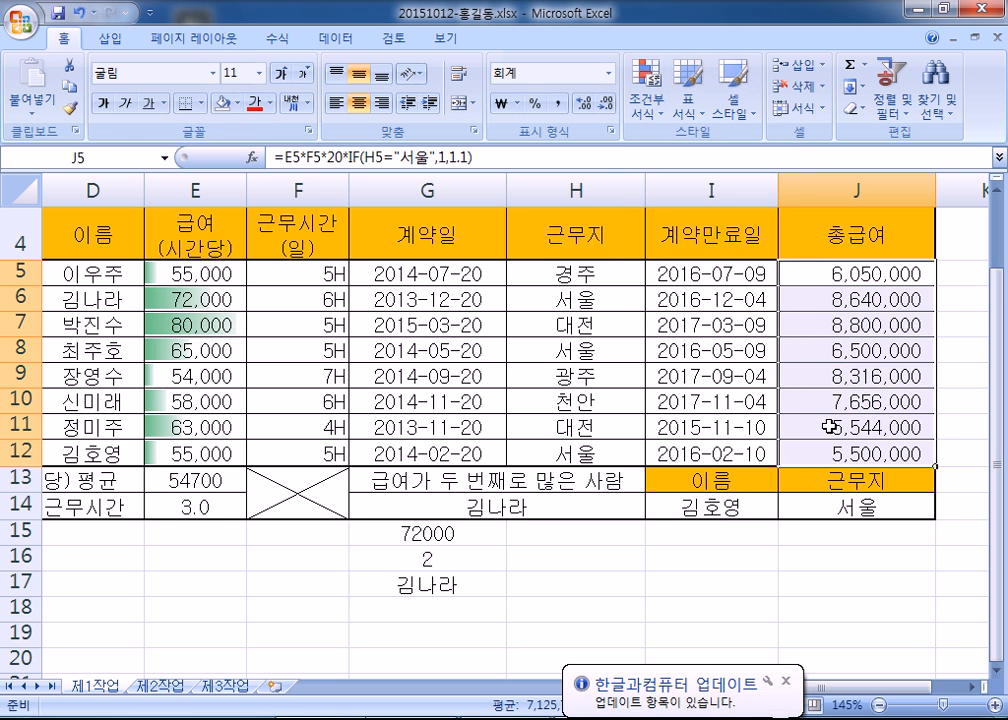
left_click(650, 100)
mouse_move(716, 280)
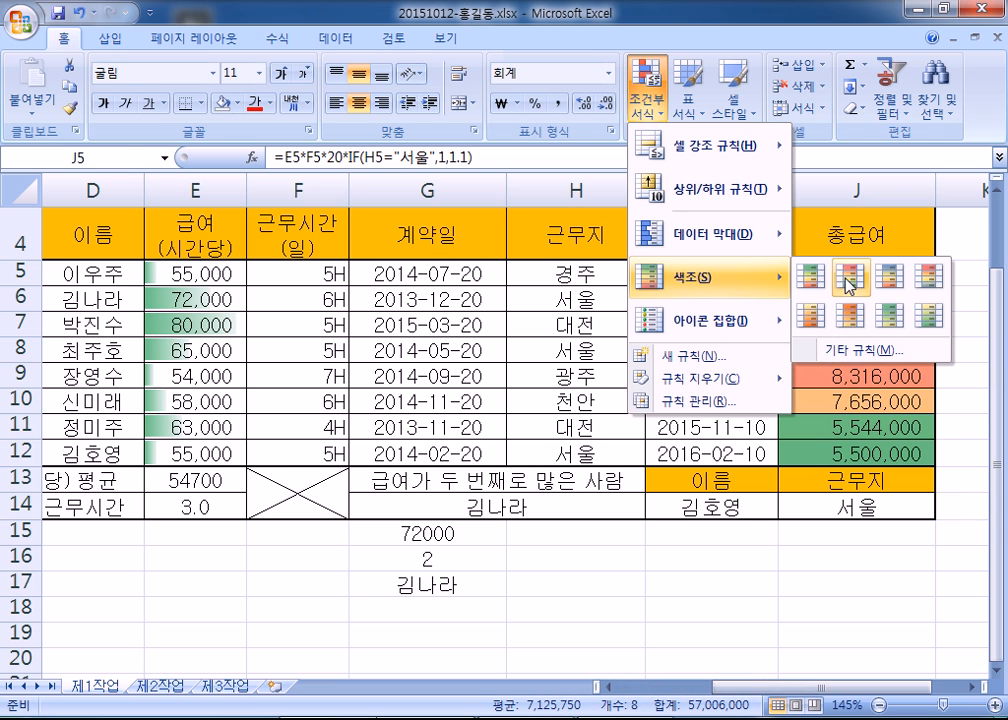
mouse_move(740, 240)
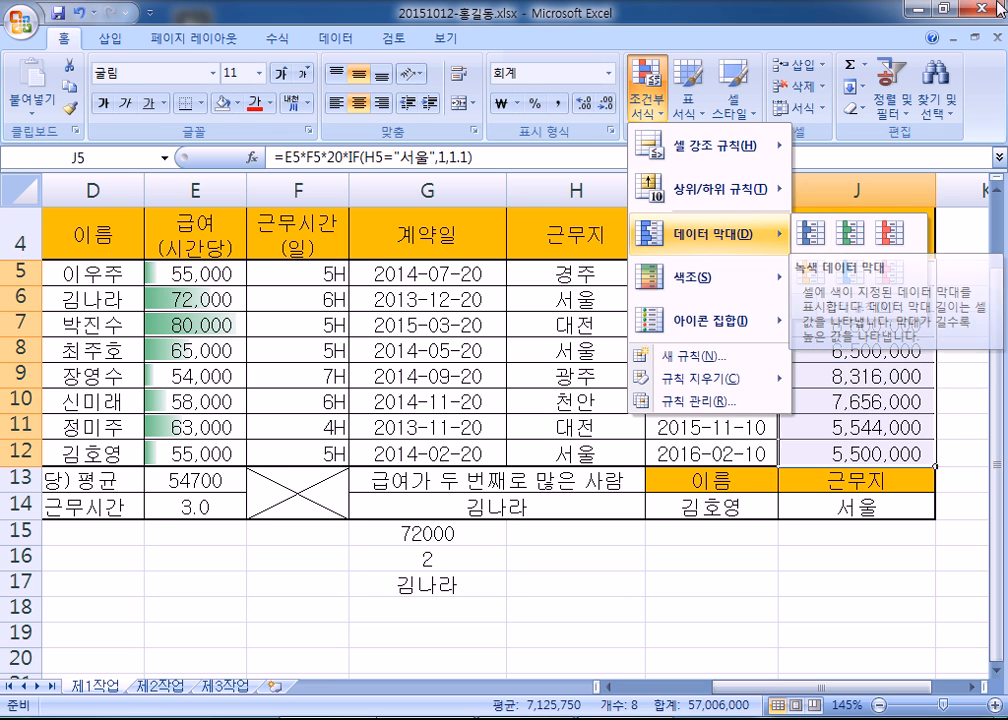
left_click(235, 272)
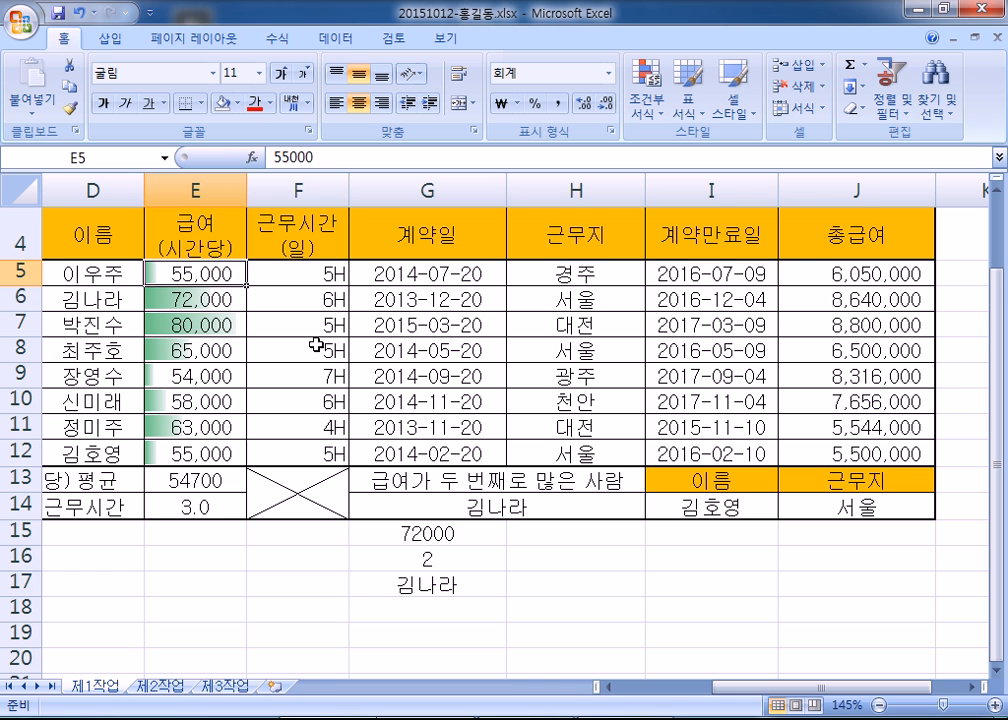
- Review the formulas in J14's lookup, J5's total pay and E14's Seoul count
scroll(385, 350, "down", 3)
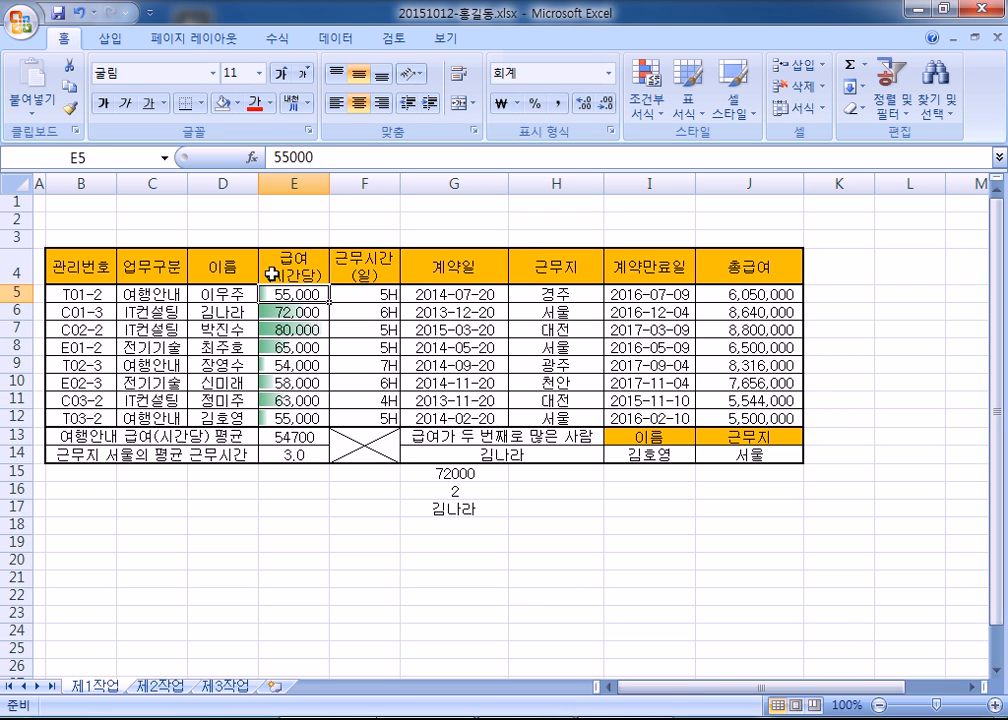
left_click_drag(745, 294, 750, 436)
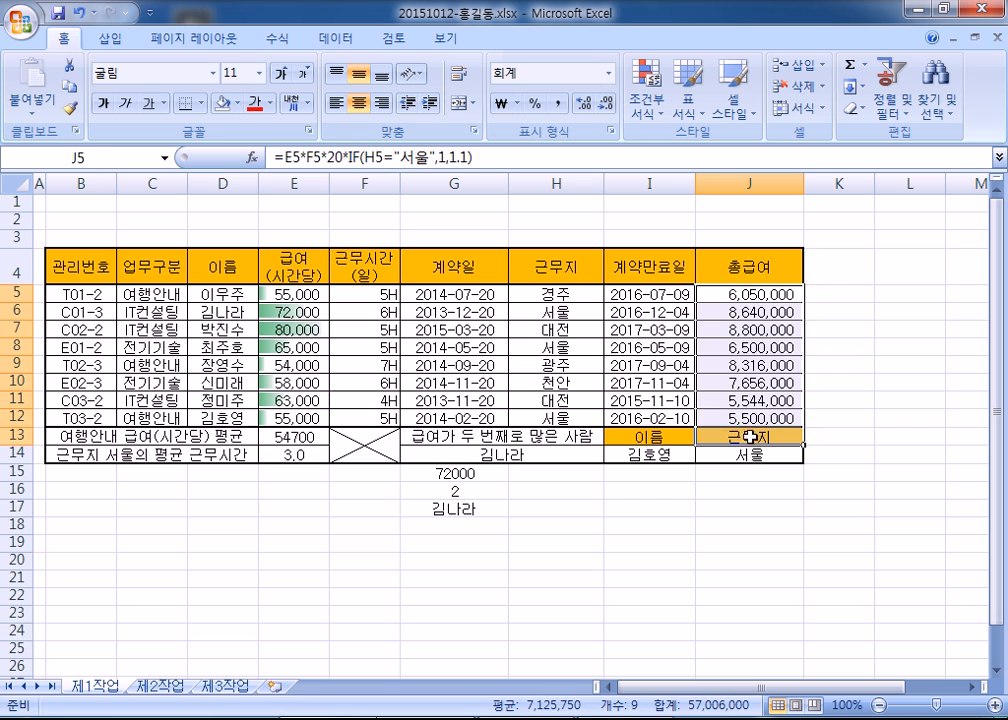
left_click(749, 453)
left_click(745, 294)
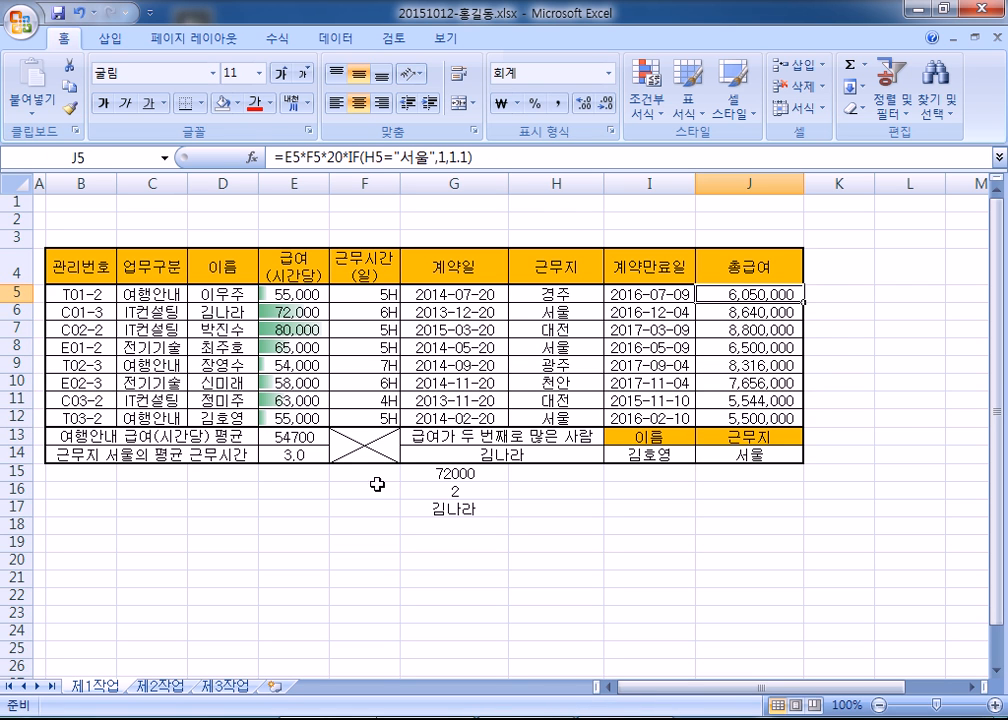
left_click(265, 454)
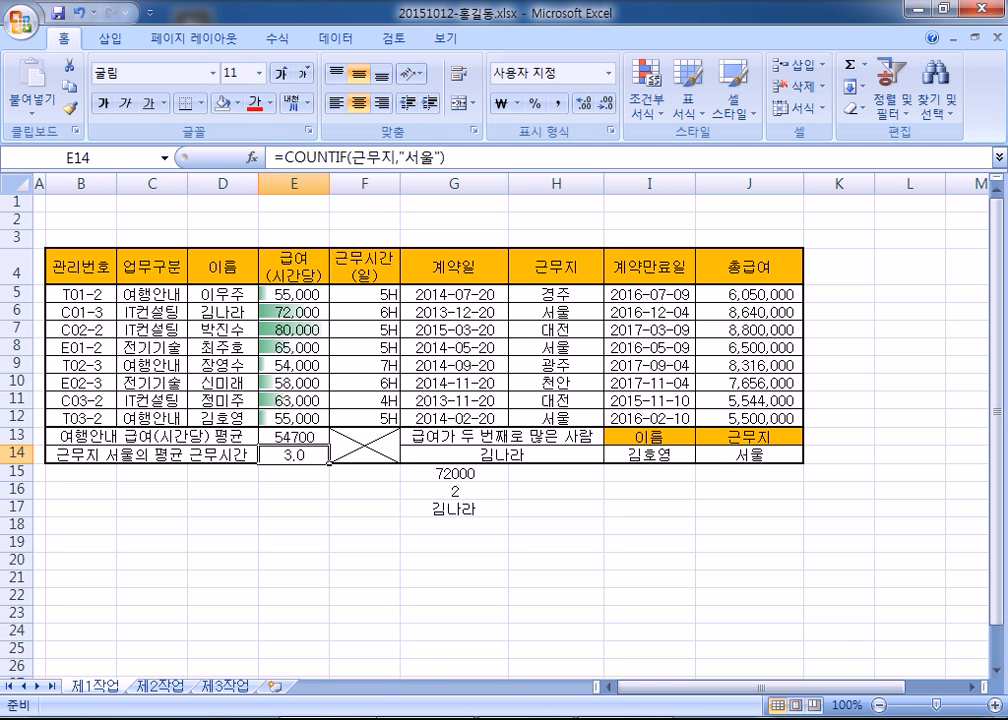
- Replace the Notepad text with '31쪽의 내용을 입력, 함수, 모두 완성해서' and a blank line
left_click(584, 719)
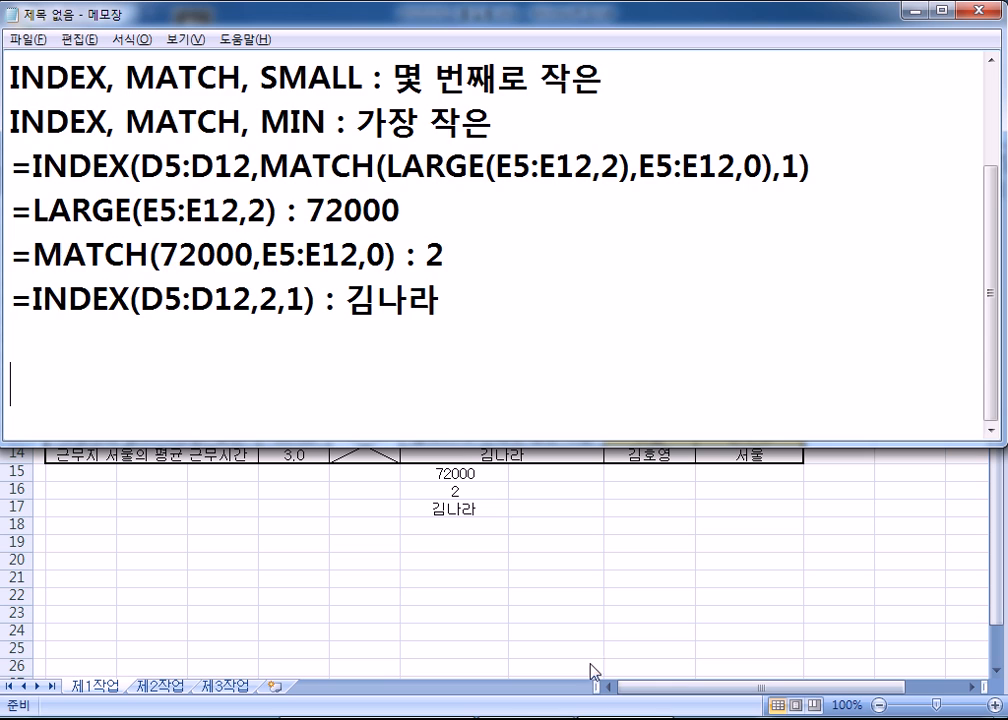
key("ctrl+a")
key("BackSpace")
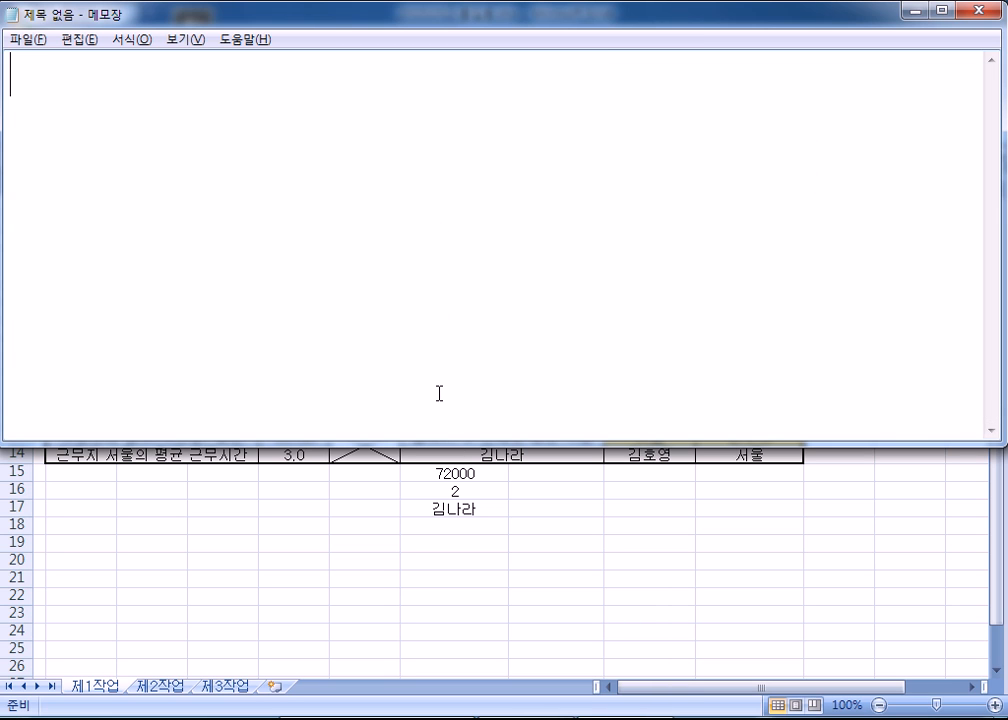
type("31ㅉㄱ")
key("BackSpace")
key("BackSpace")
type("쪽")
key("BackSpace")
type("ㅉㅎㄱ")
key("BackSpace")
key("BackSpace")
key("BackSpace")
type("ㅉ쪽의 내용을 이")
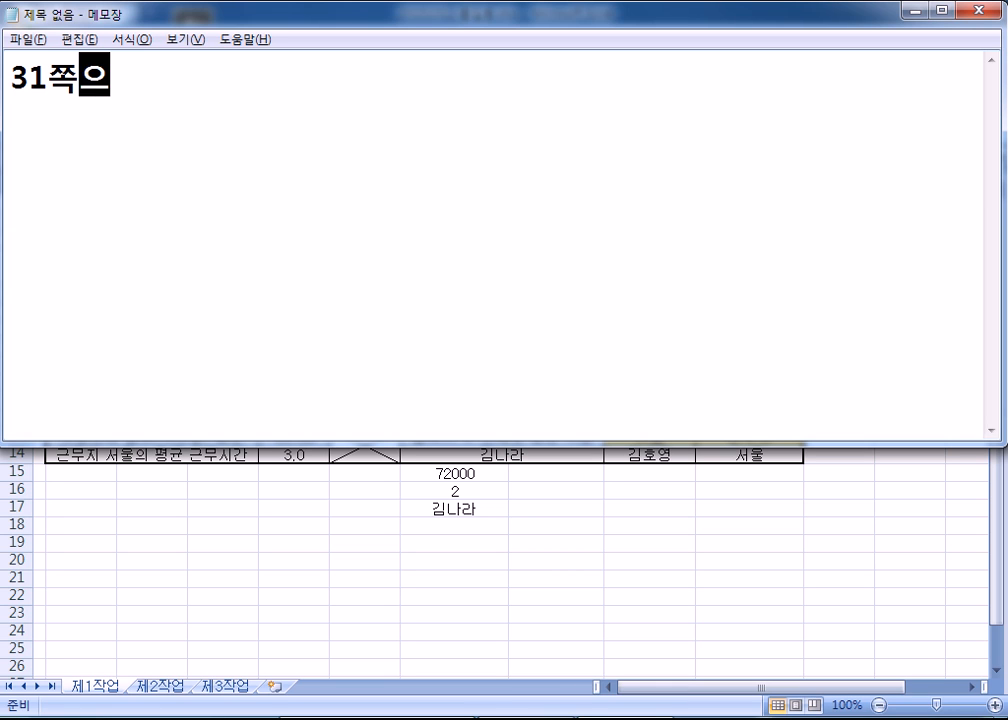
type("ㅂ력, 함수")
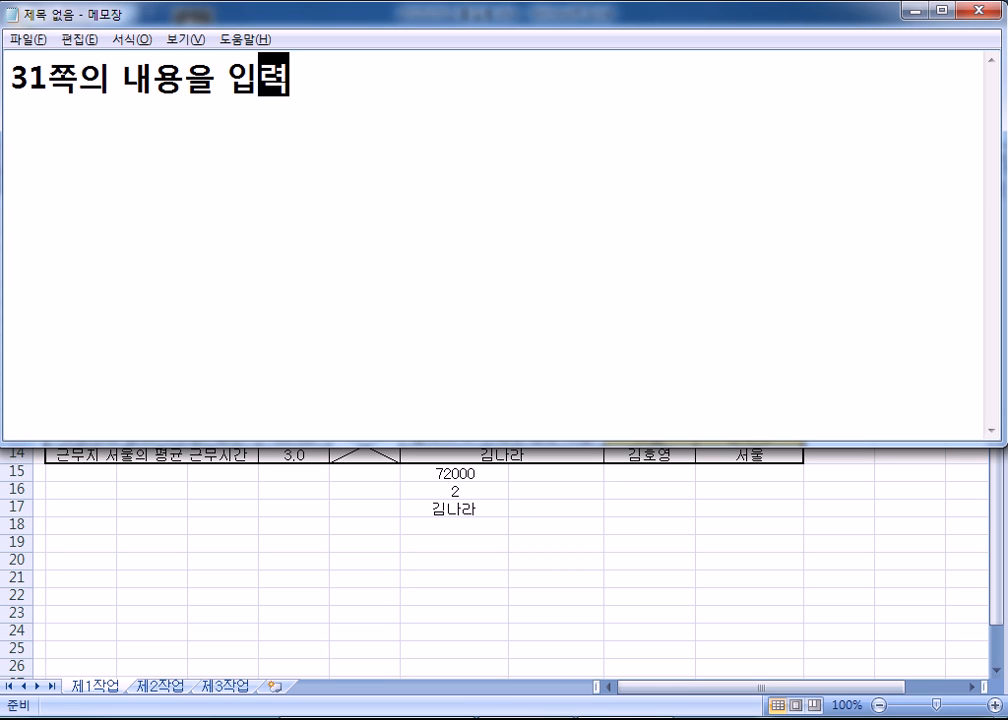
type(", 함수,")
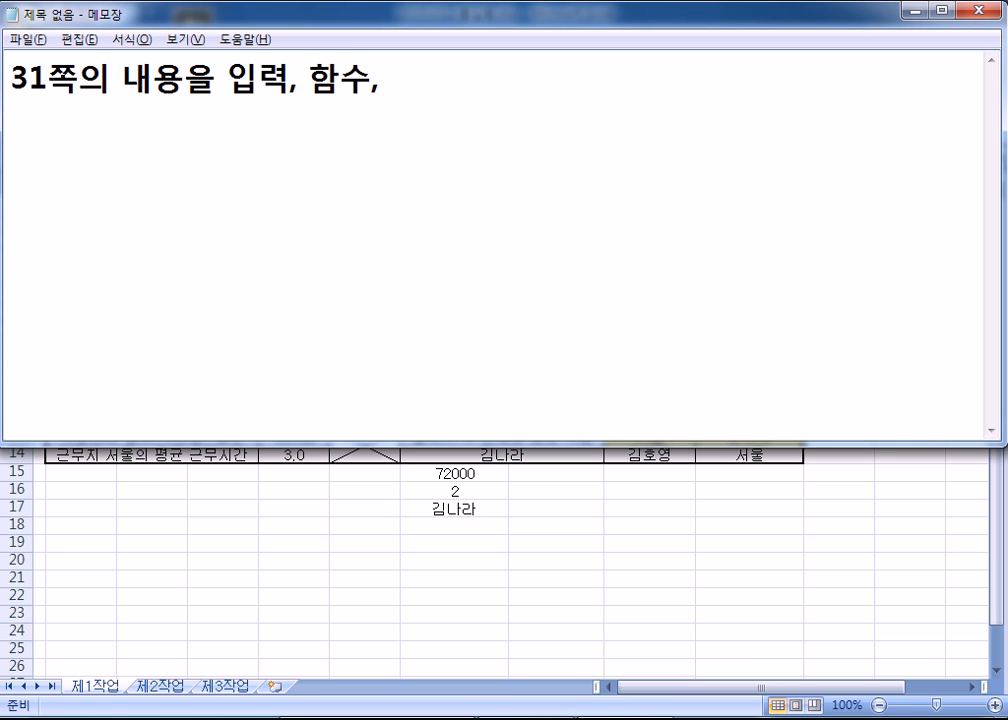
type("모두 완성햇서")
key("Return")
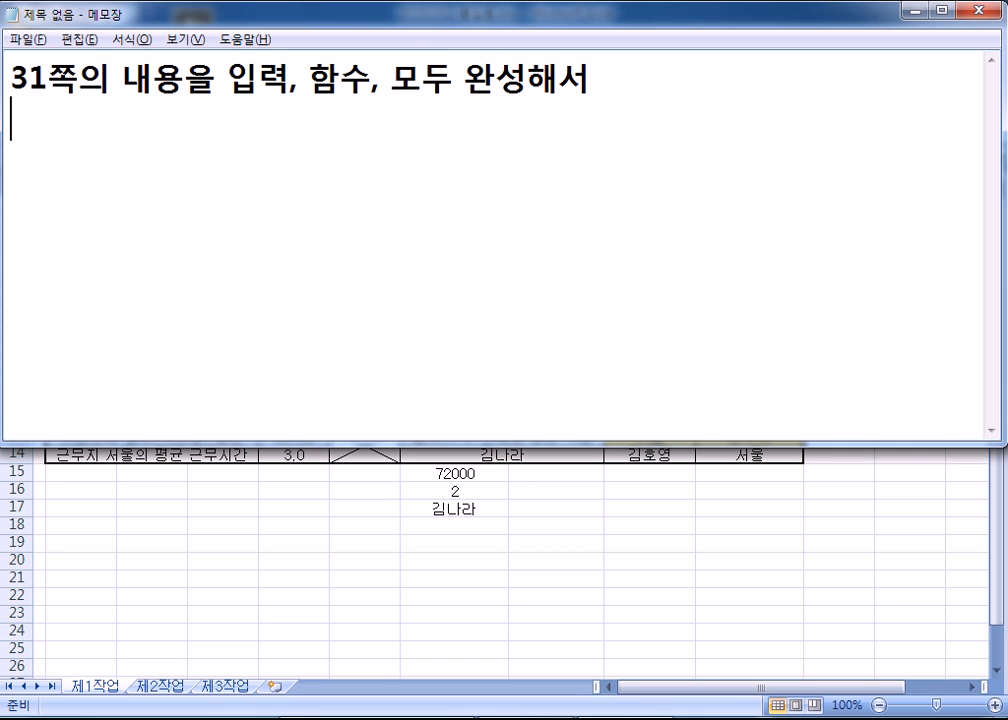
key("Return")
- Add the file name line 20151012-이름 followed by a 저장 line
type("151012-")
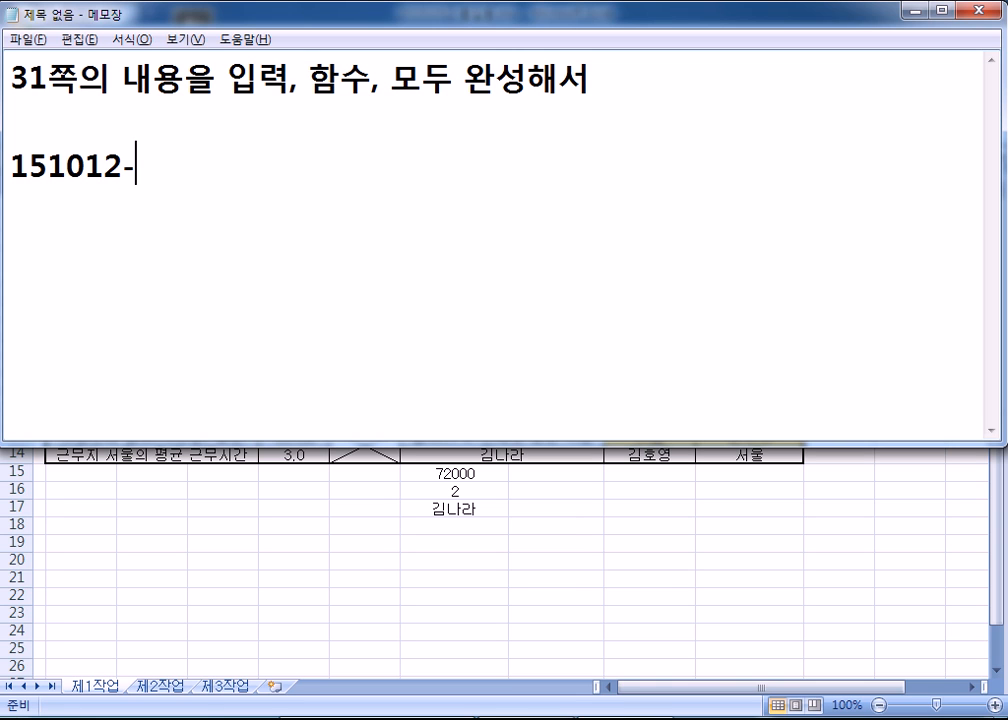
type("이름")
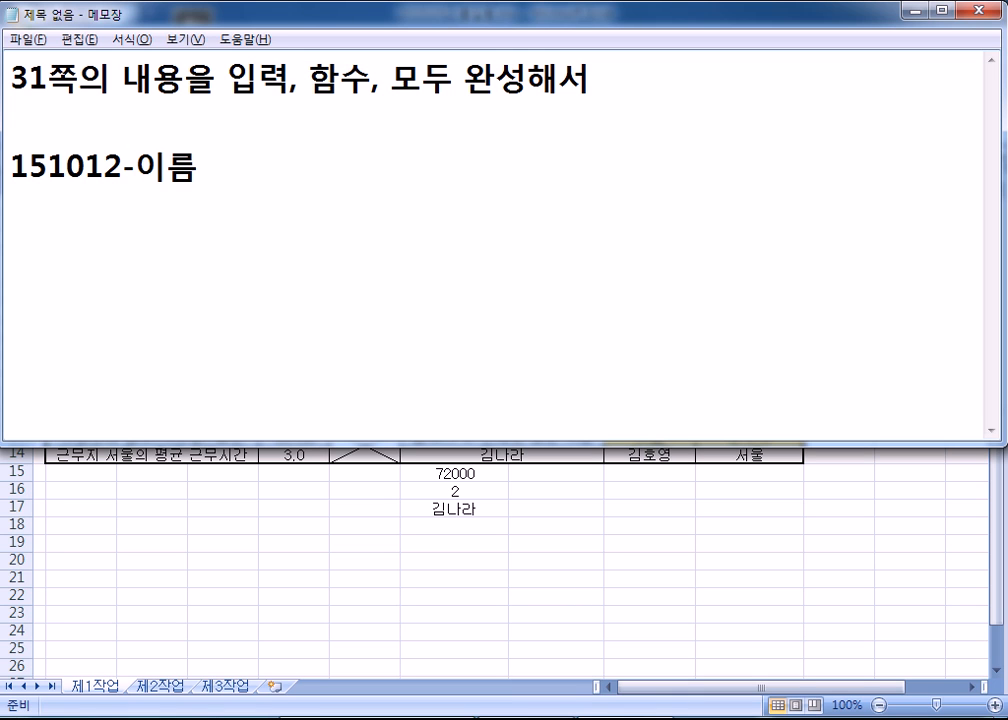
key("Home")
type("20")
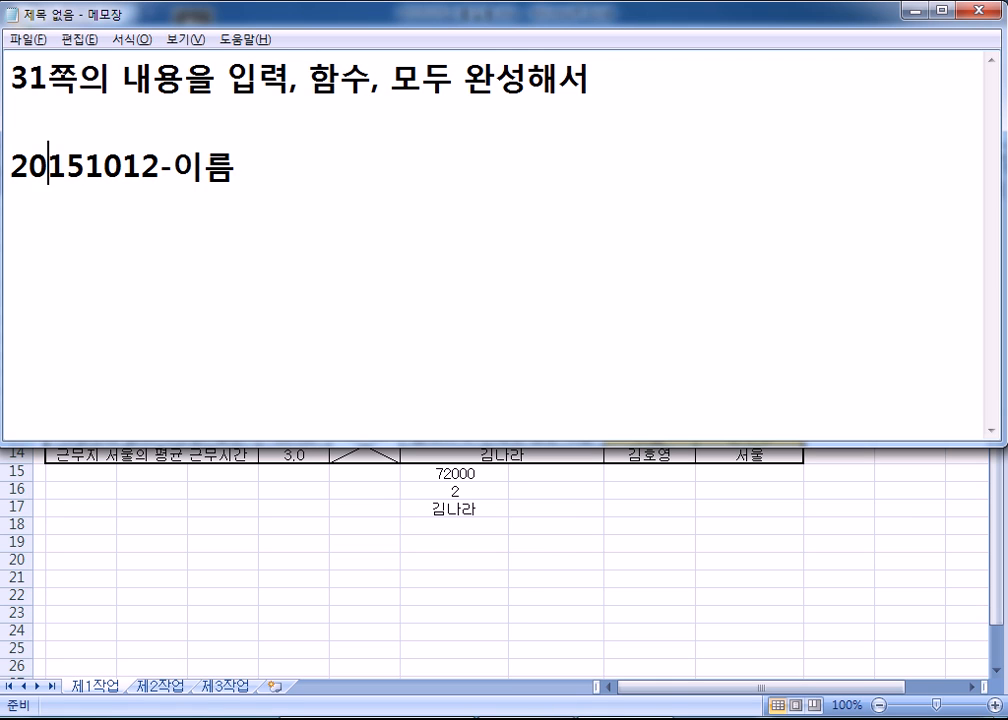
key("Right")
key("Right")
key("Right")
key("Right")
key("Right")
key("Right")
key("Right")
key("Right")
key("Right")
key("Right")
key("Return")
type("ㅈㅓ장")
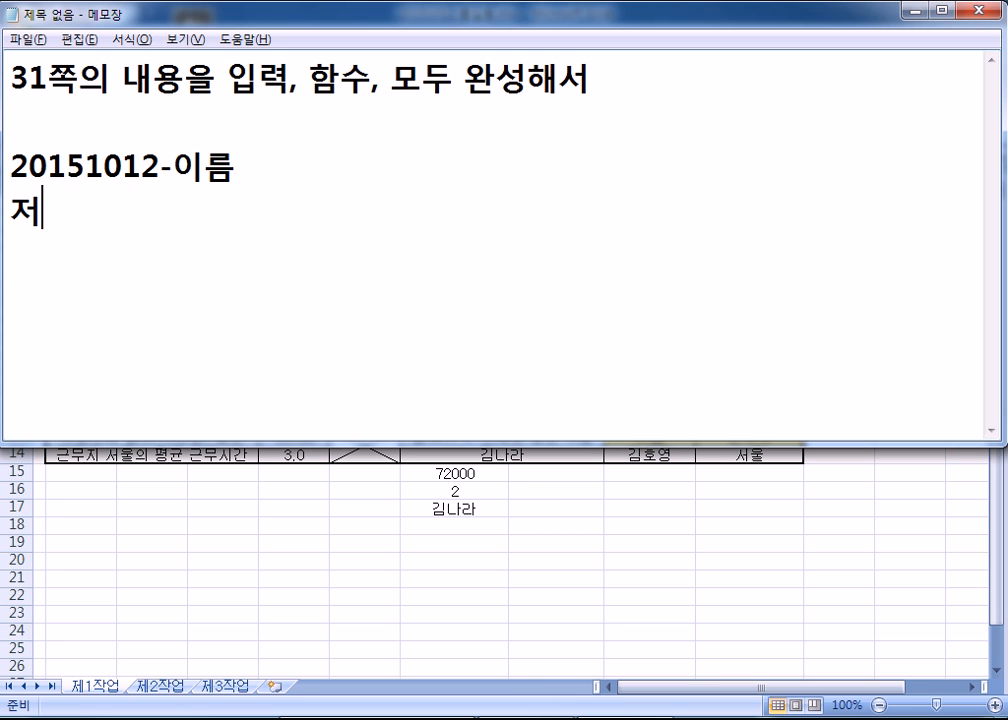
- Type the submission e-mail address on its own line
key("Return")
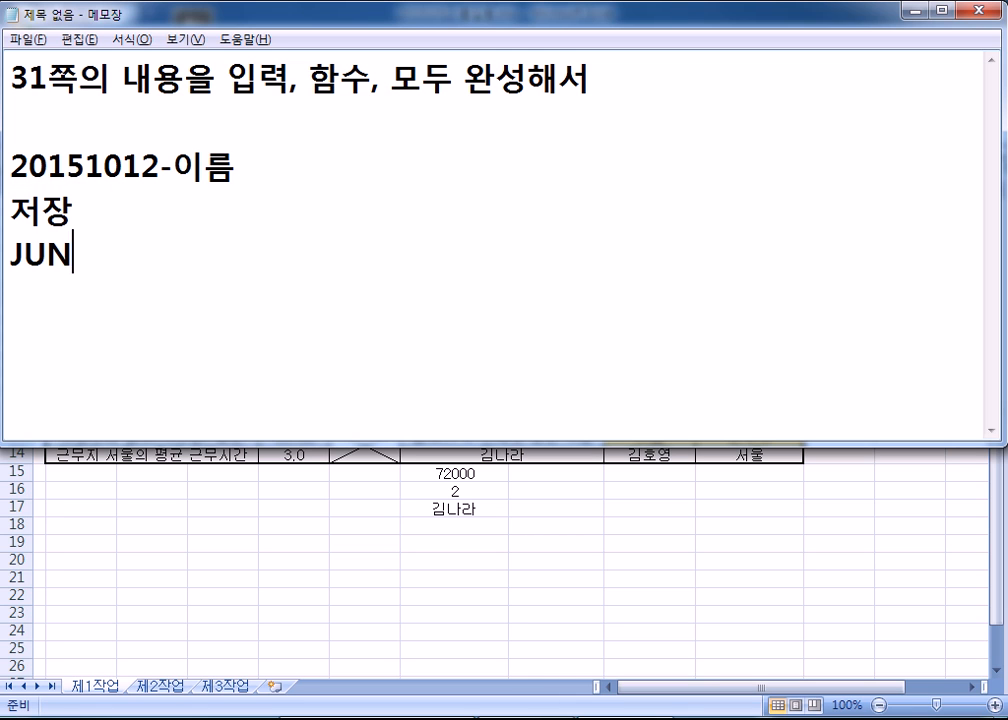
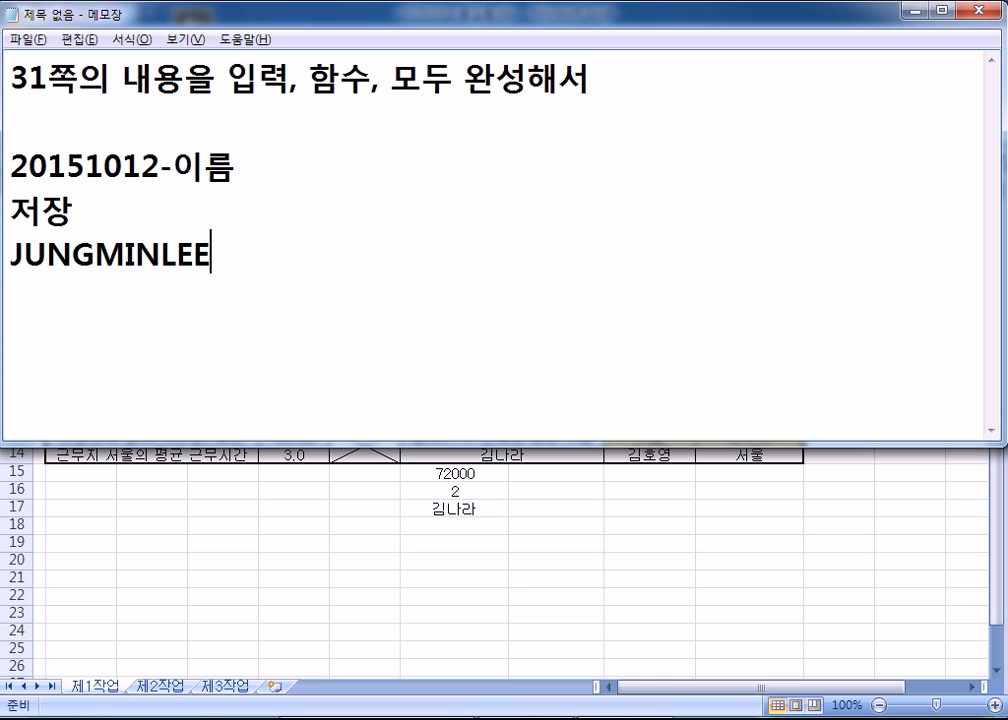
key("shift+Home")
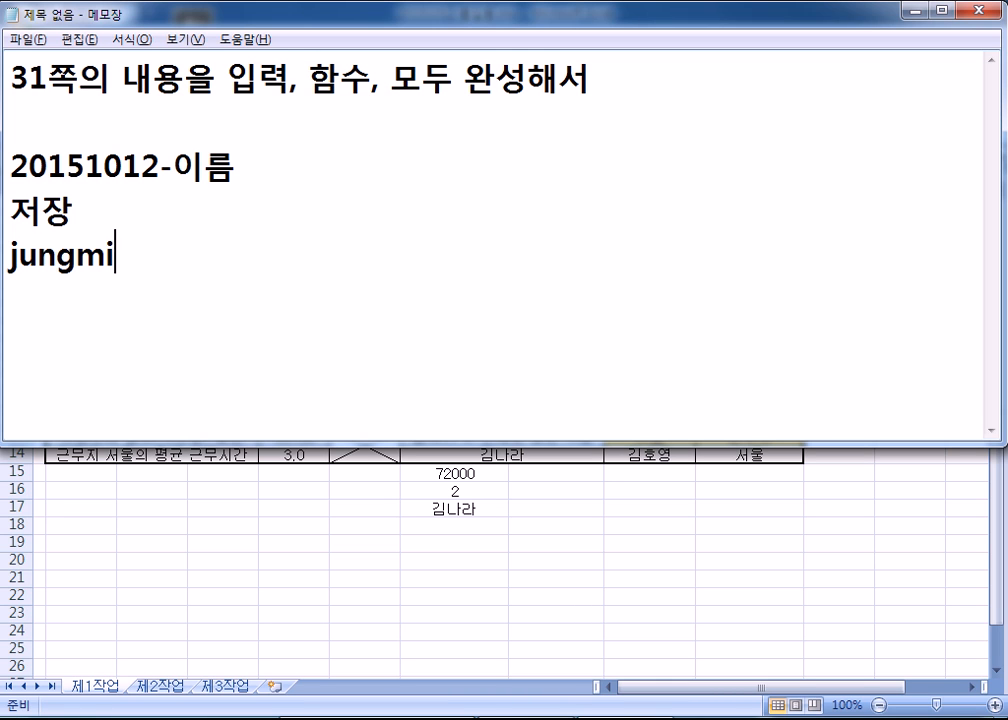
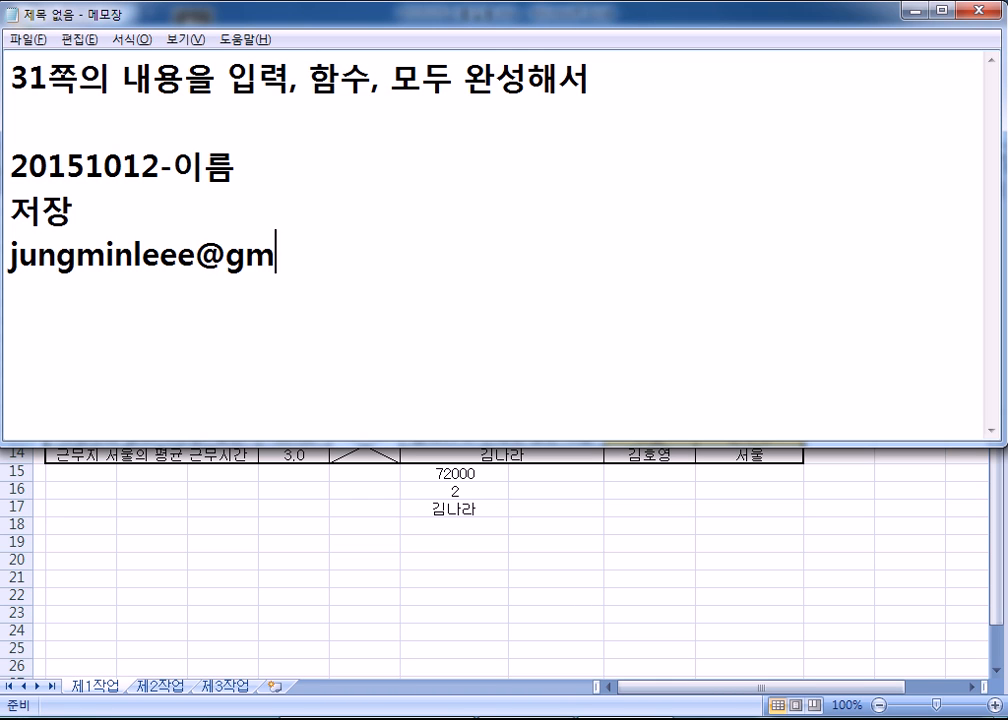
key("Return")
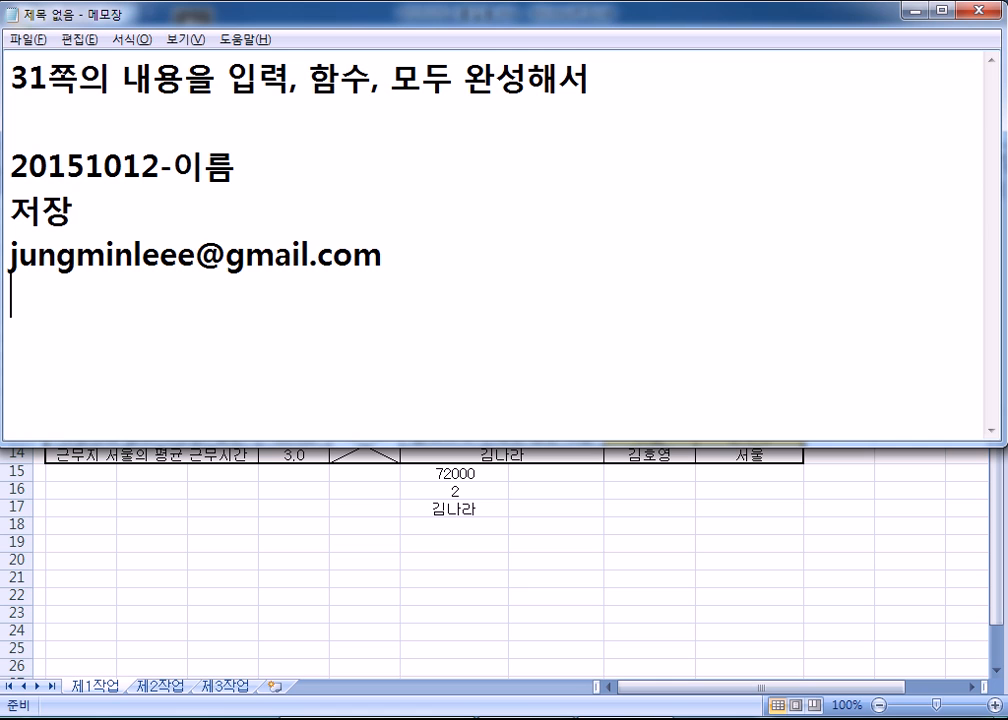
- Check the e-mail line, then switch to Excel, select B19, and finish with Excel in front
left_click_drag(141, 254, 196, 252)
left_click(135, 309)
key("alt+Tab")
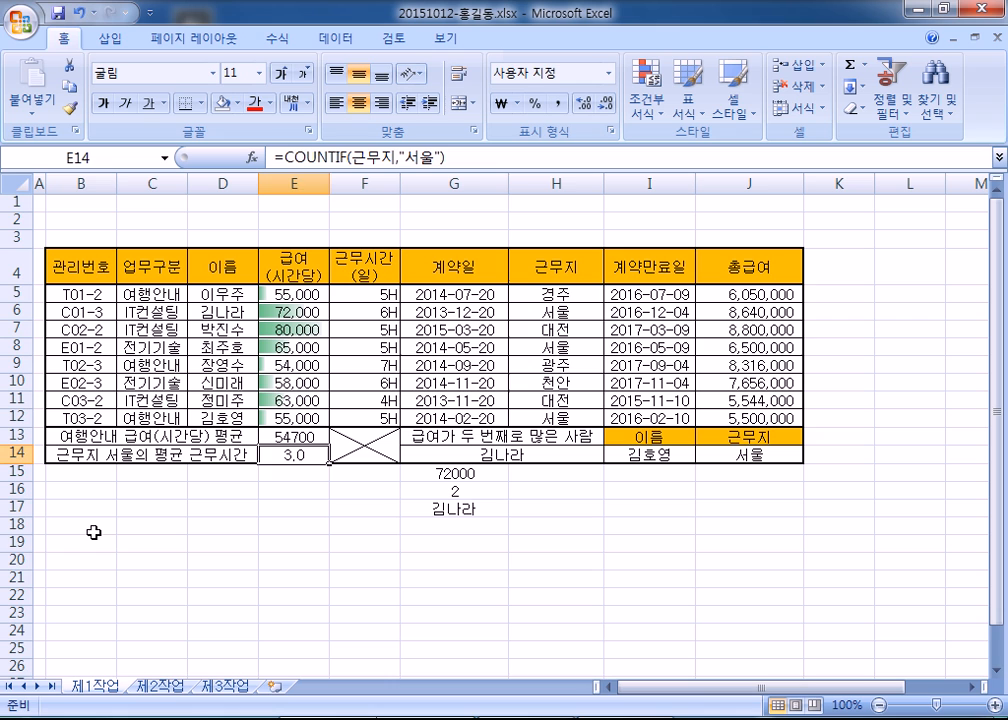
left_click(112, 541)
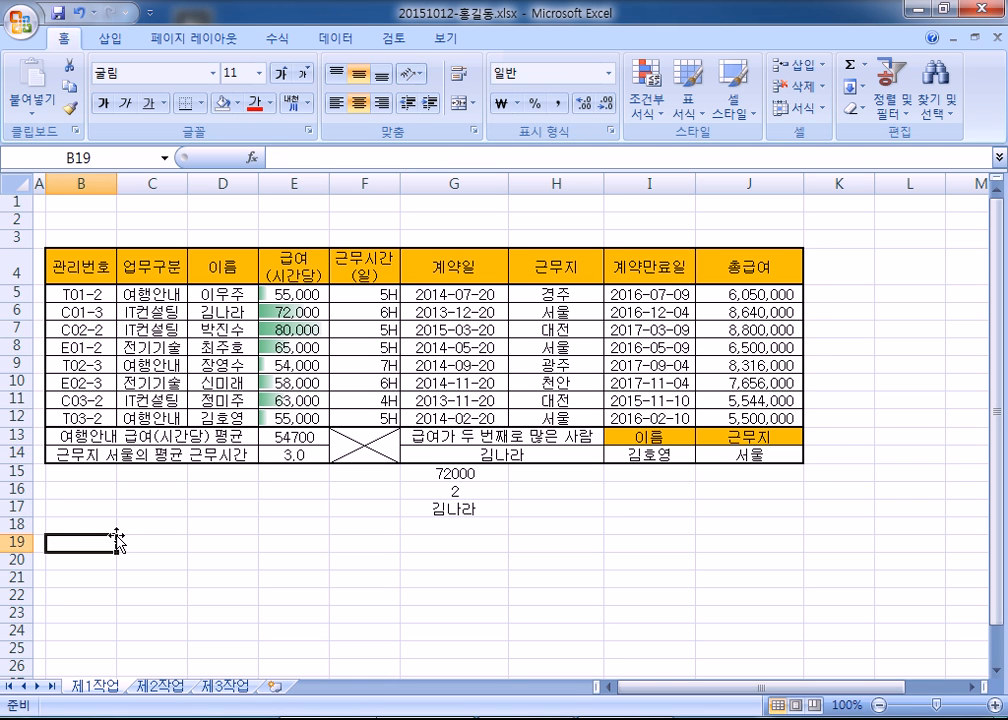
key("alt+Tab")
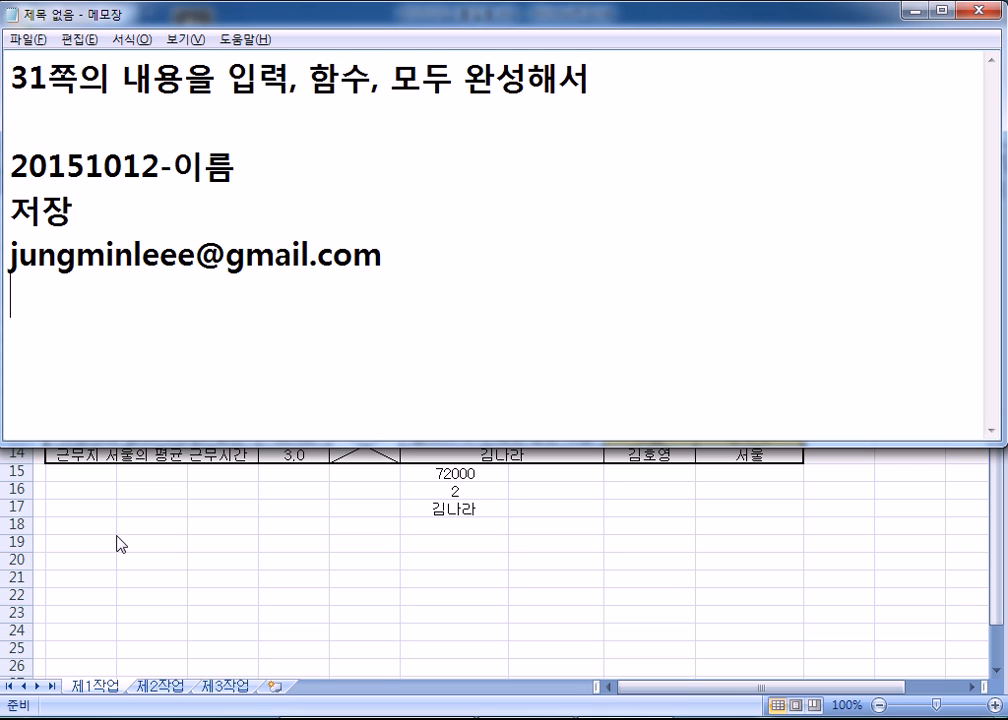
key("alt+Tab")
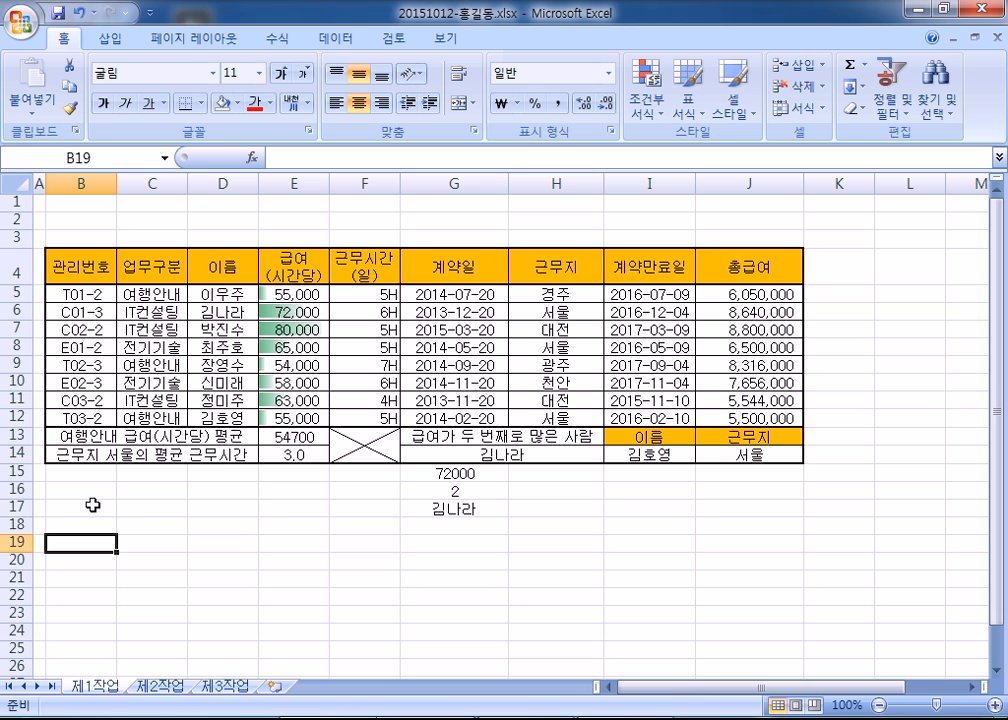
- Look over the 제2작업 and 제3작업 sheets, then return to 제1작업
left_click(160, 688)
left_click(222, 688)
left_click(158, 688)
left_click(107, 688)
- Select the B1:G3 title area, then E20, and save the workbook
left_click(75, 204)
left_click_drag(75, 204, 398, 189)
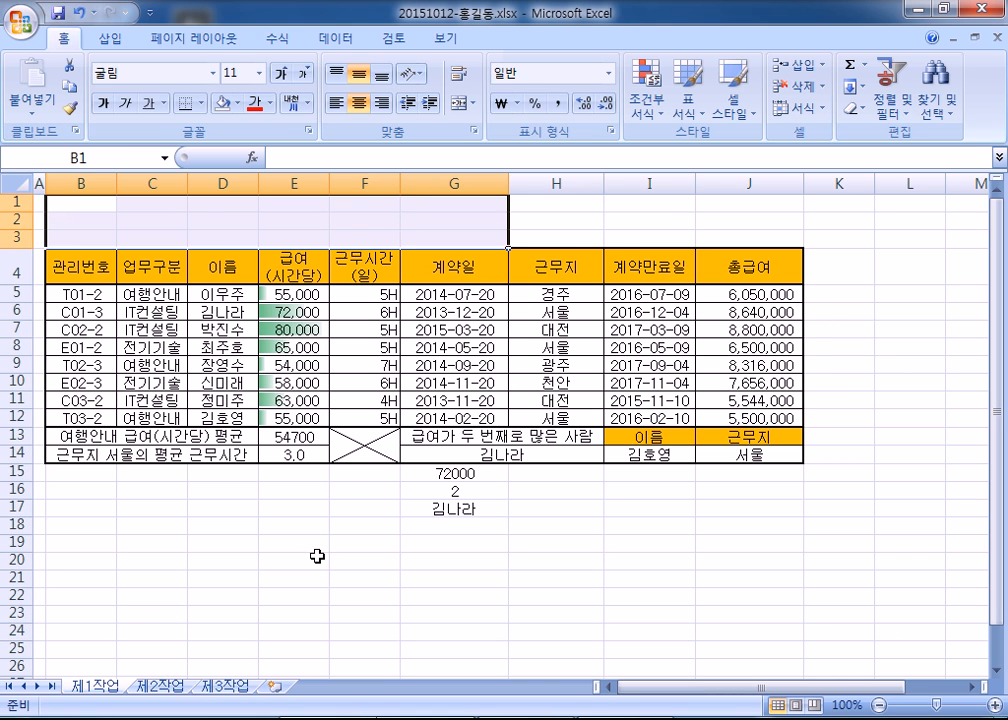
left_click(326, 557)
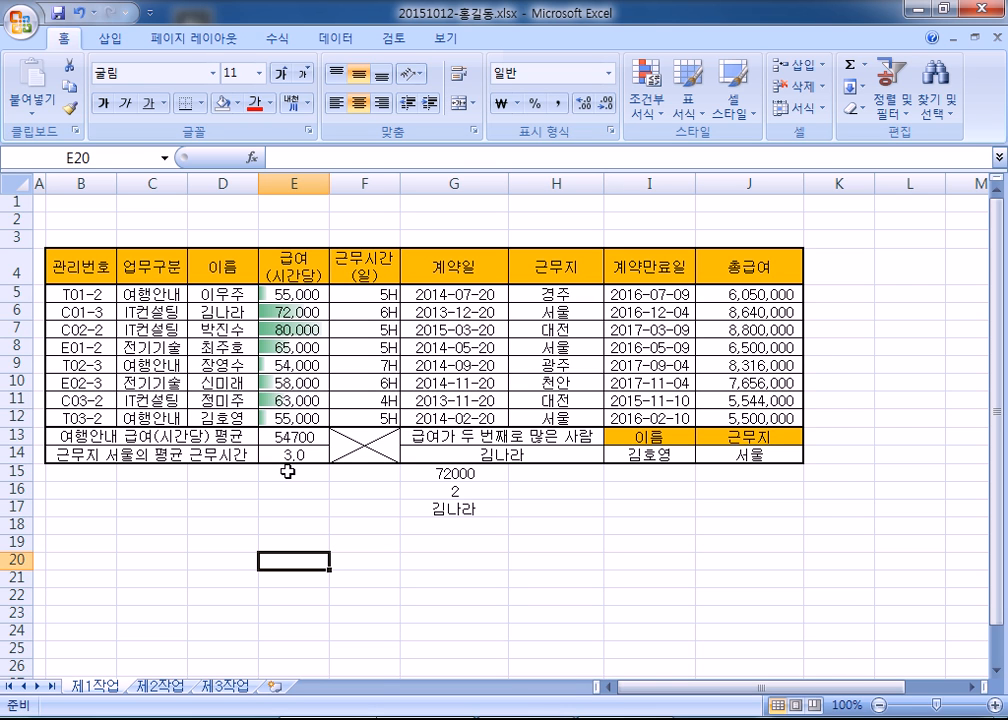
left_click(58, 18)
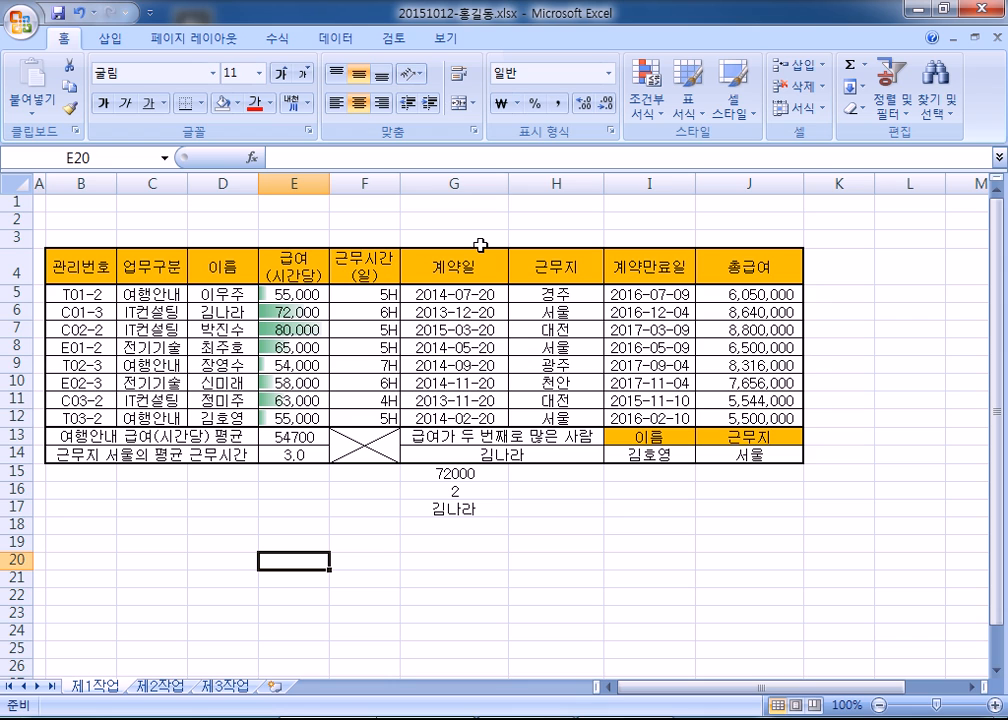